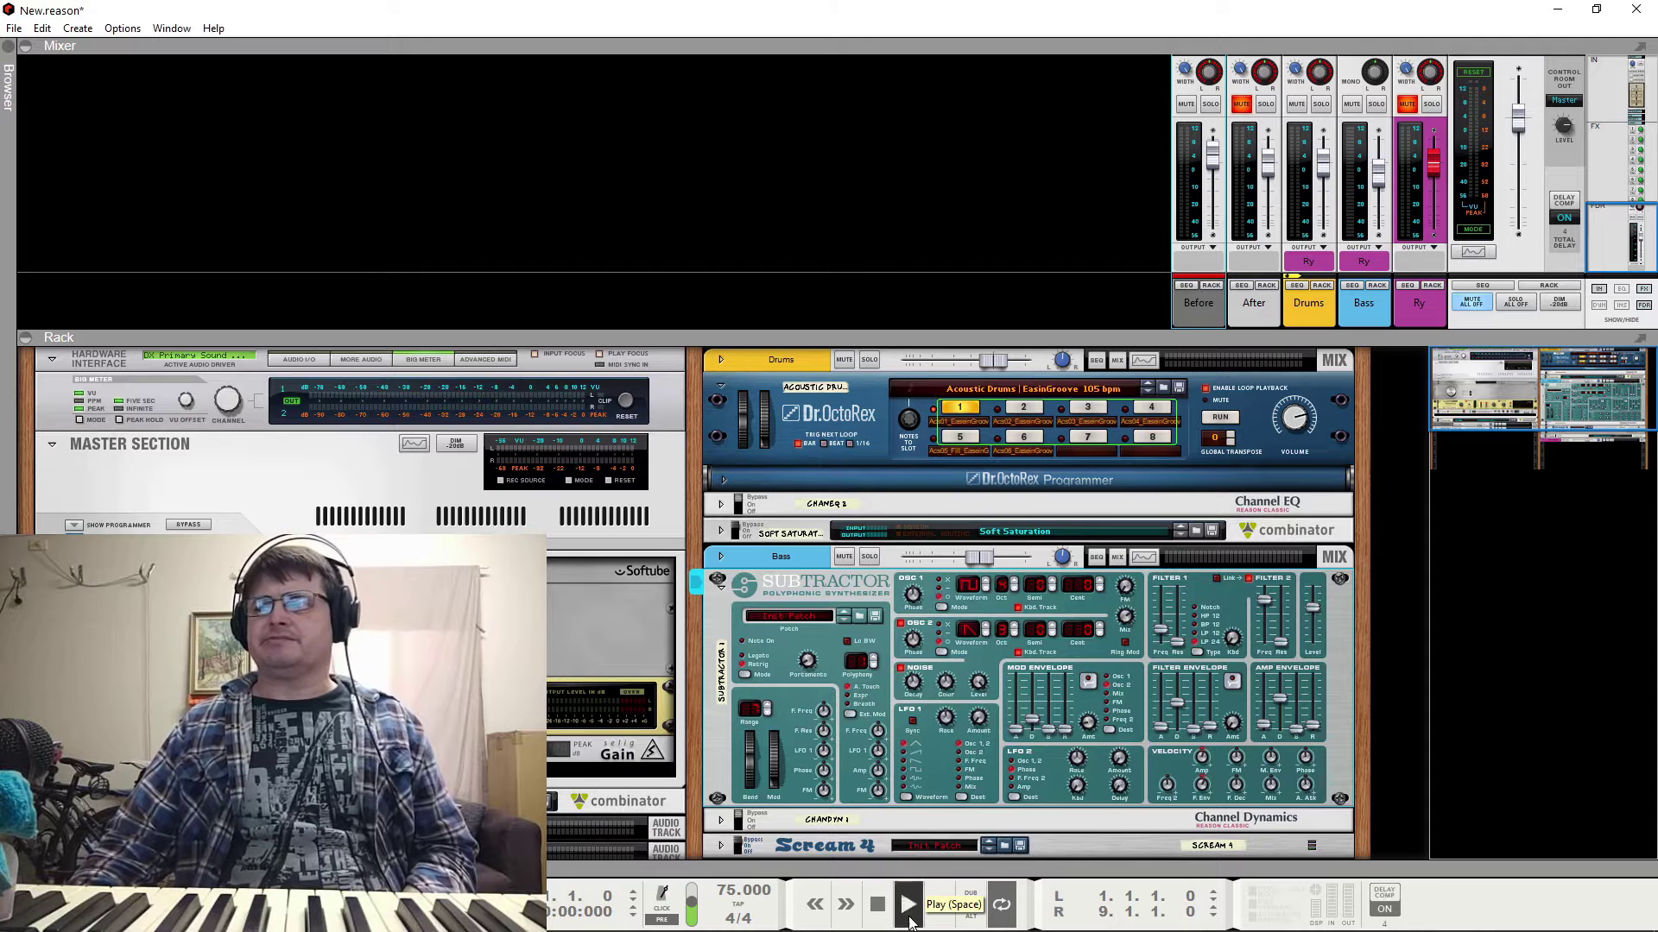
# Compare the song's opening by playing the Before track, swapping the mutes to the After track, and playing from the start again
pyautogui.click(907, 905)
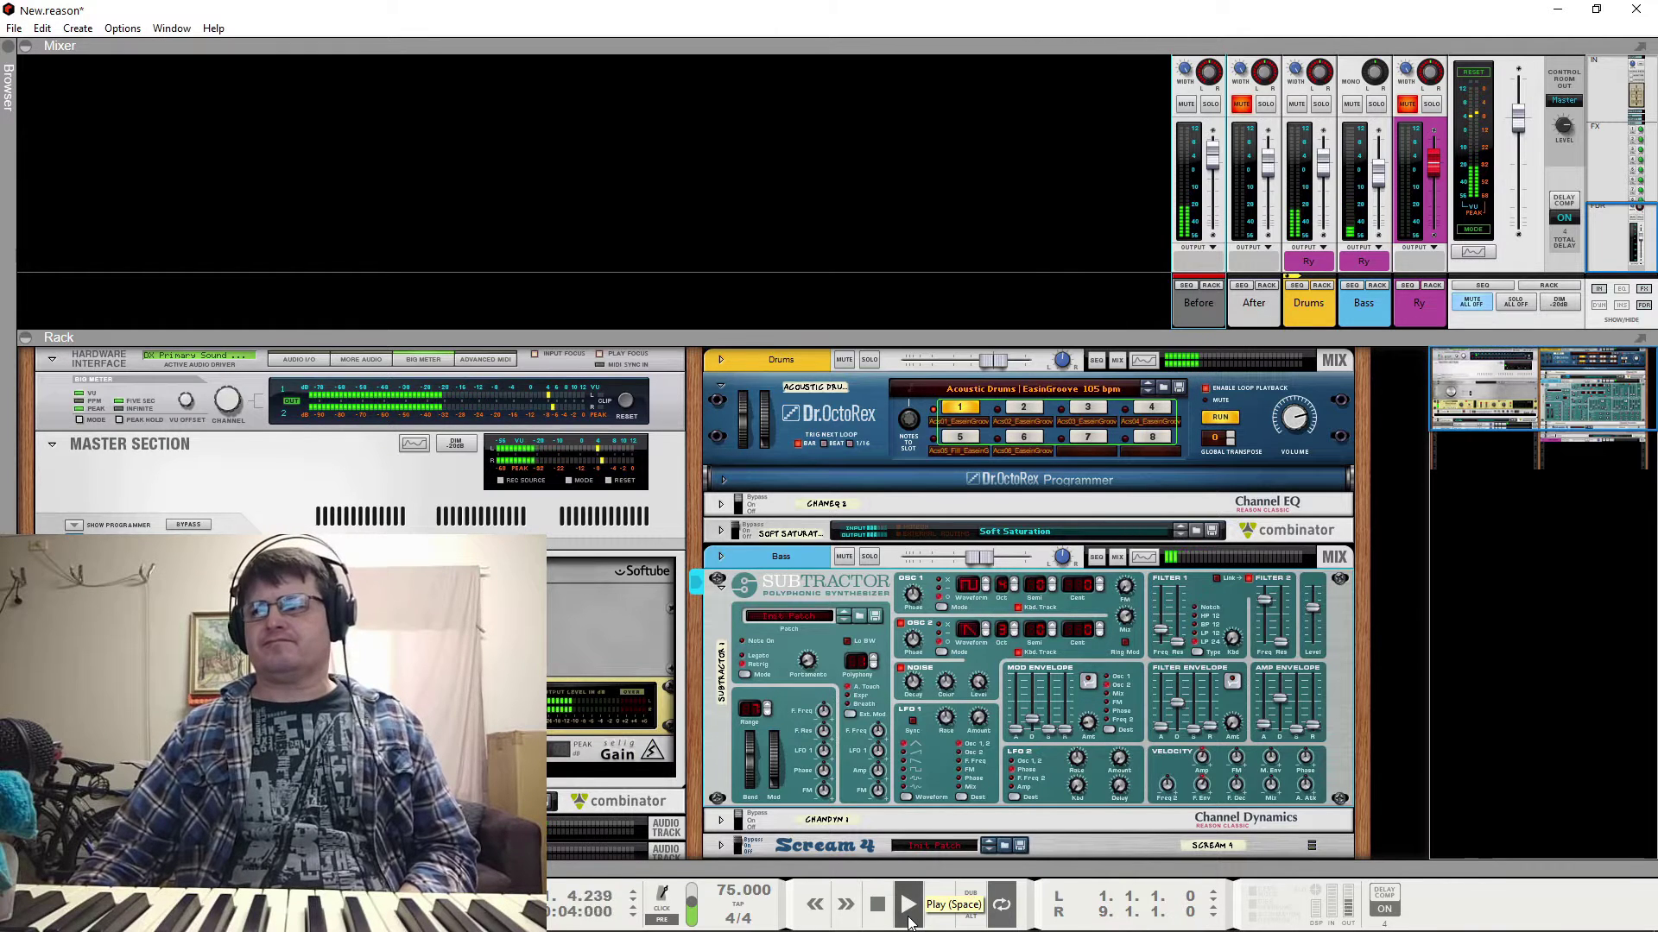
pyautogui.click(879, 912)
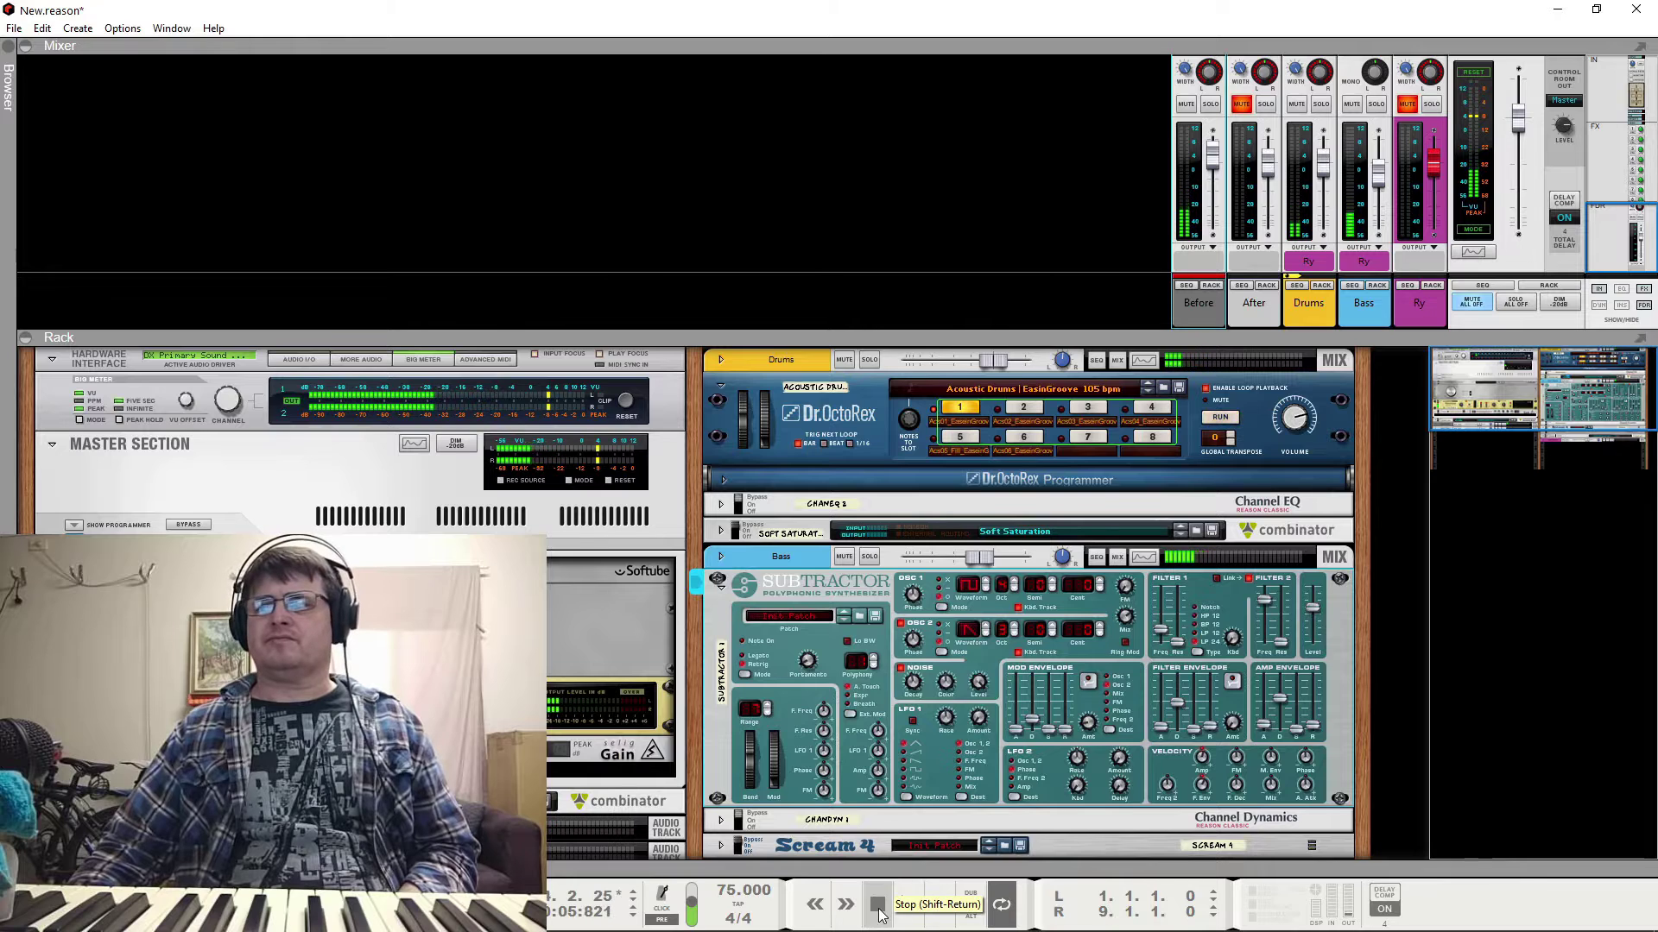
pyautogui.click(1186, 104)
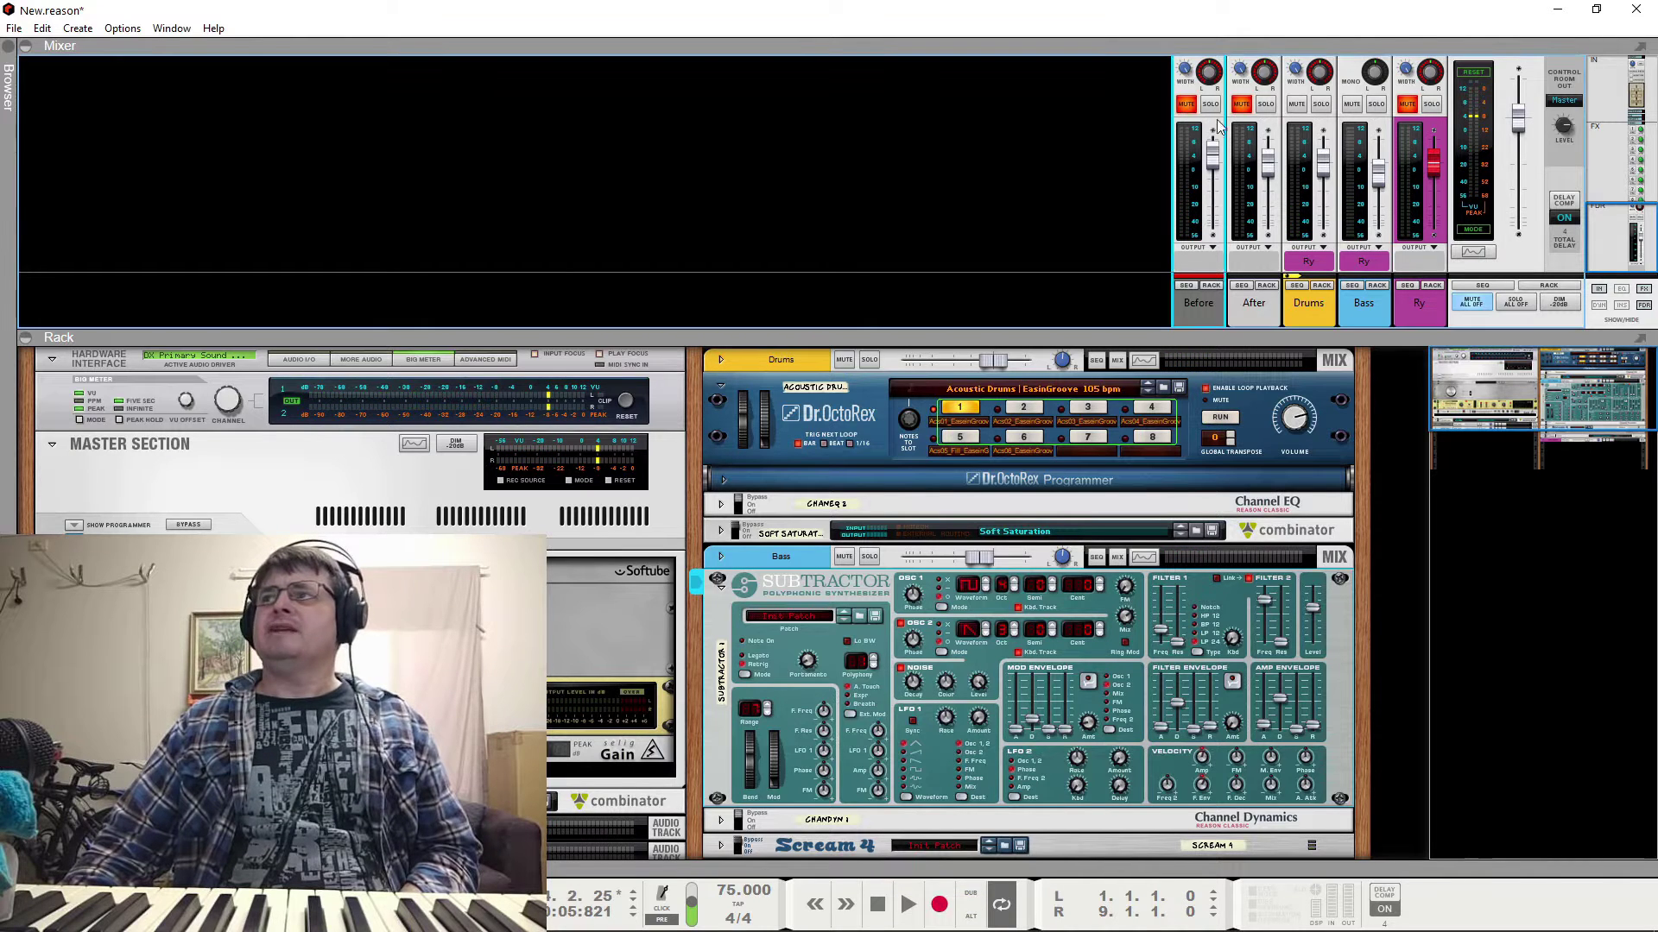
pyautogui.click(1241, 104)
pyautogui.click(886, 911)
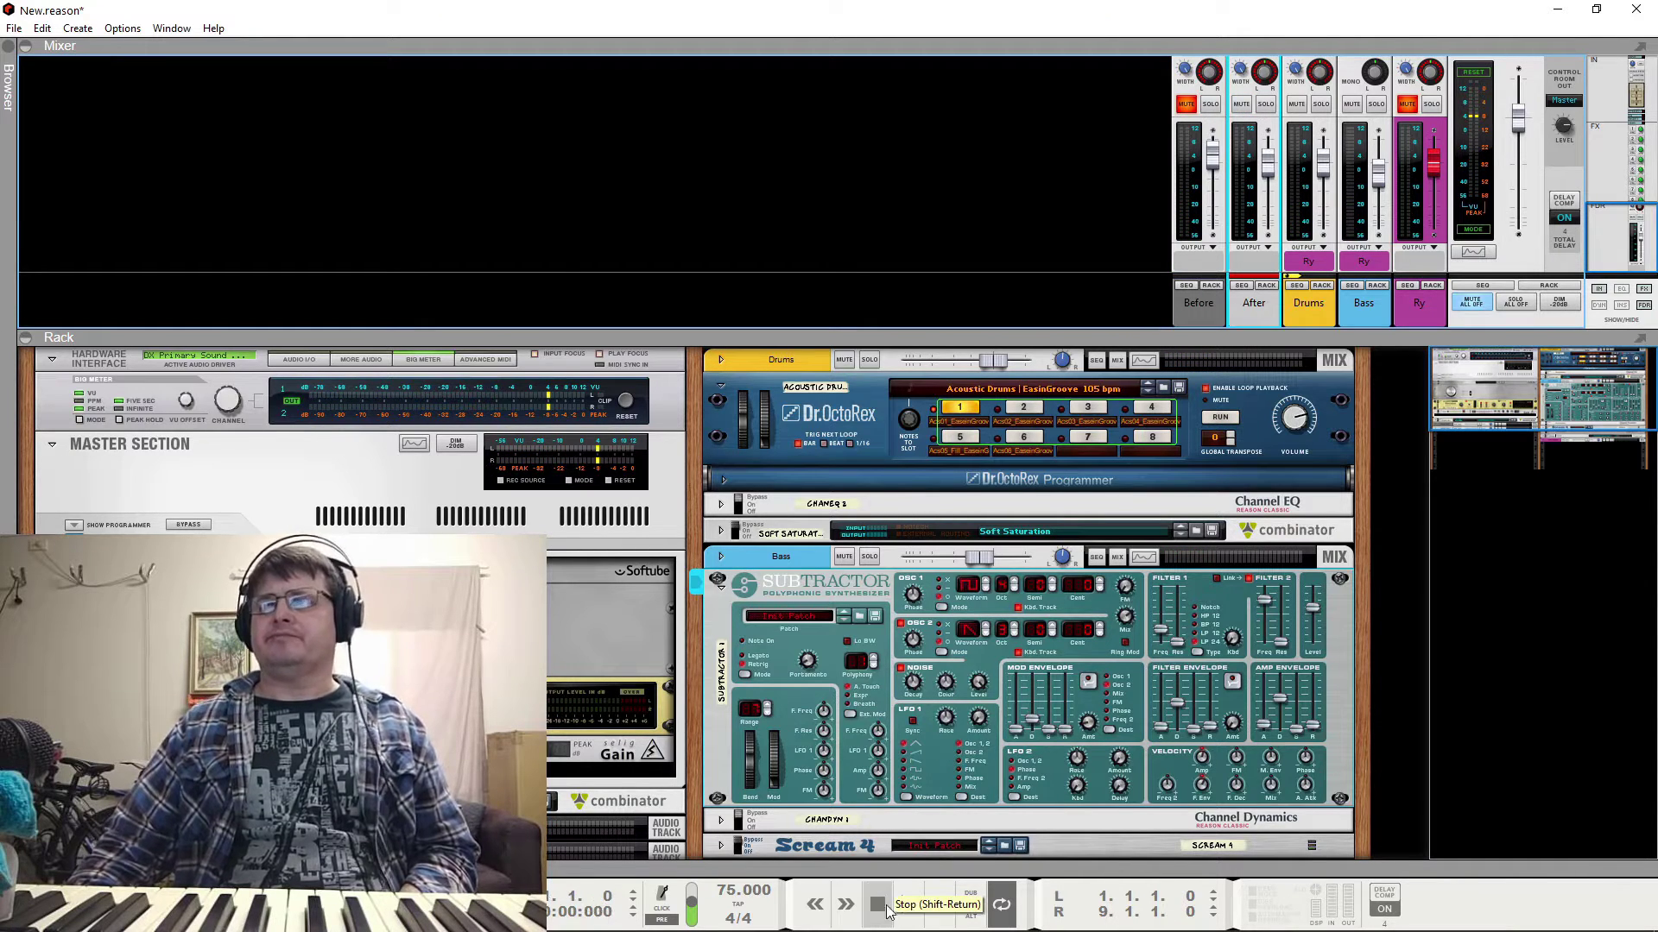
pyautogui.click(907, 906)
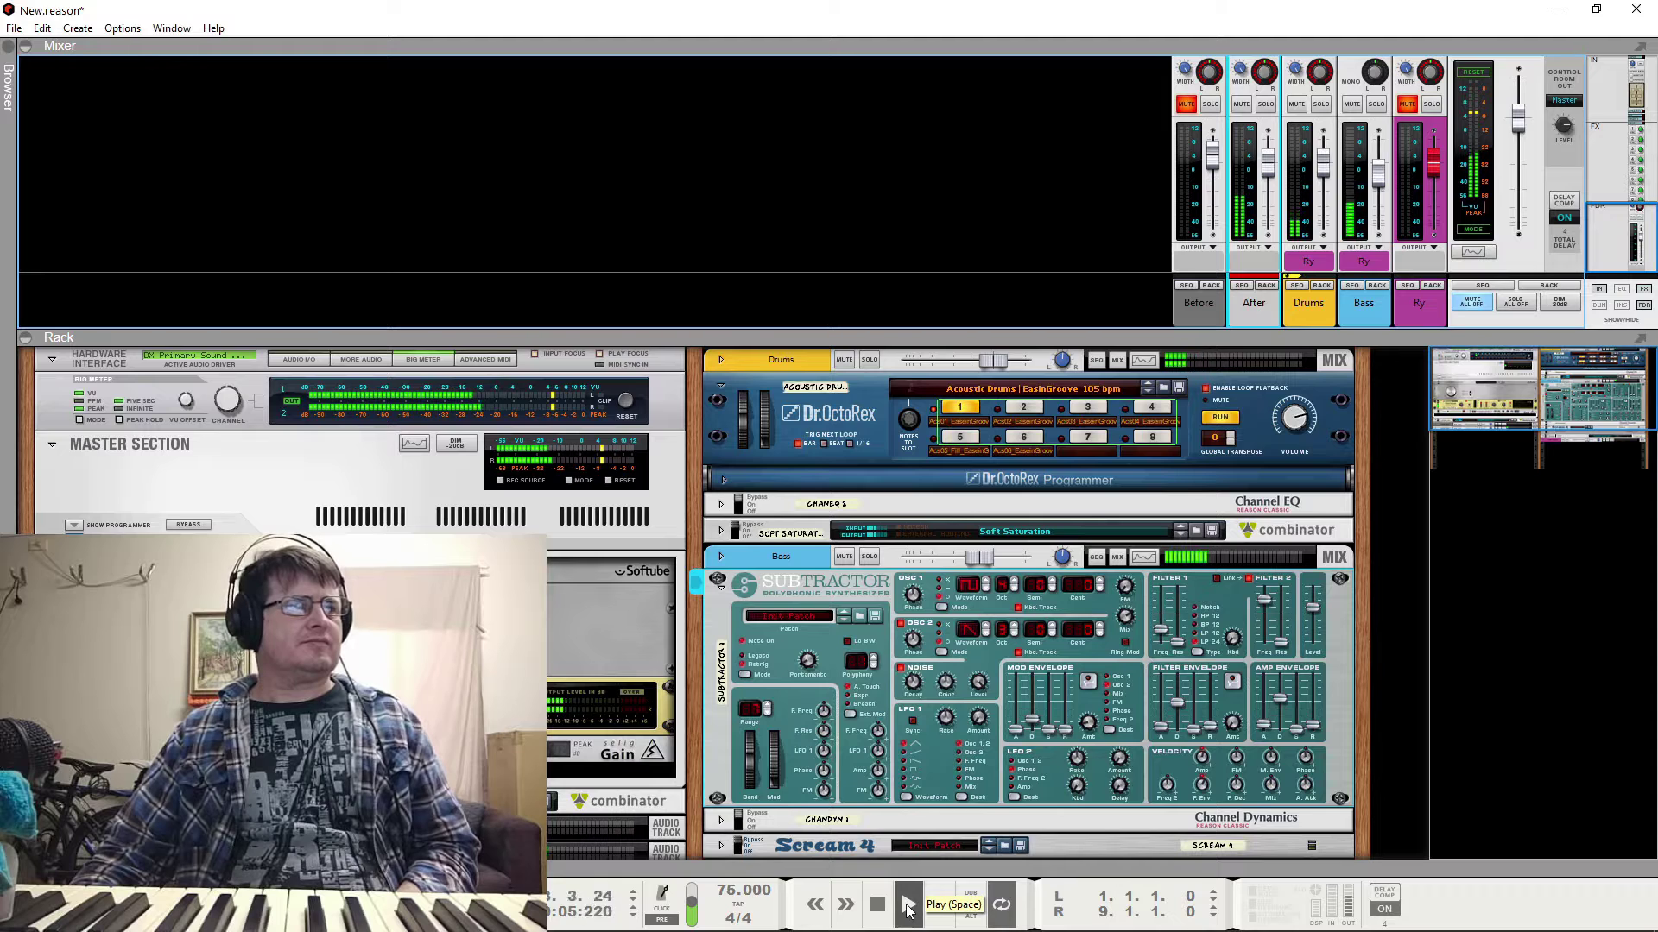
pyautogui.press('space')
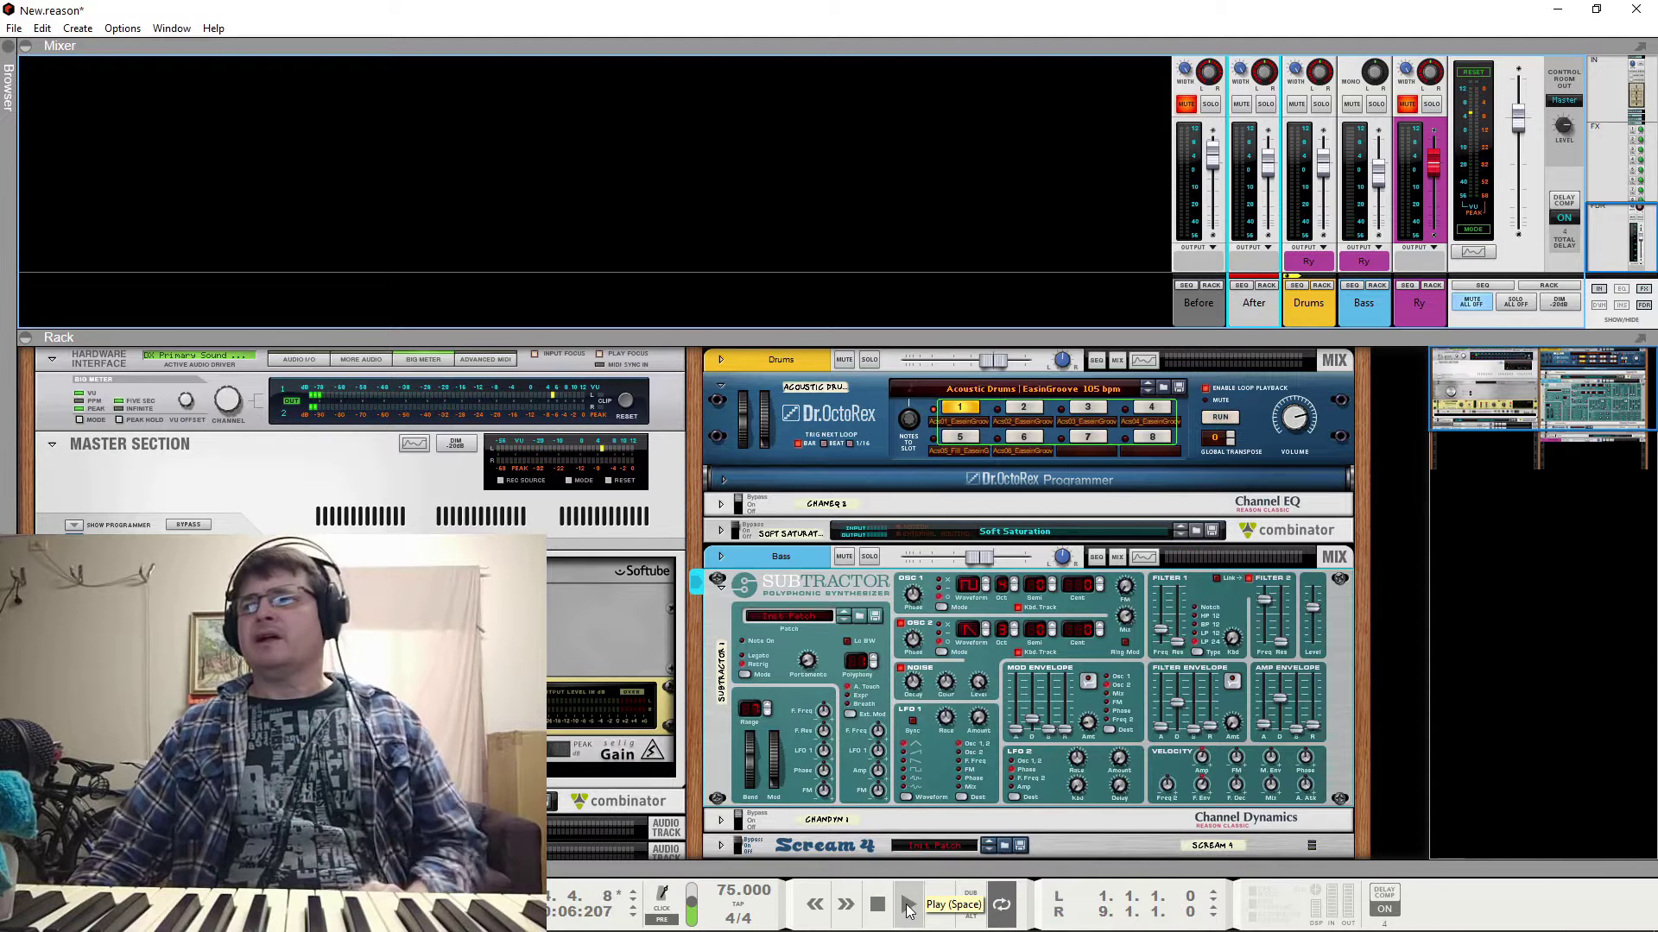
# Play from the start and alternate the mutes between the Before and After tracks, ending with After audible
pyautogui.click(881, 911)
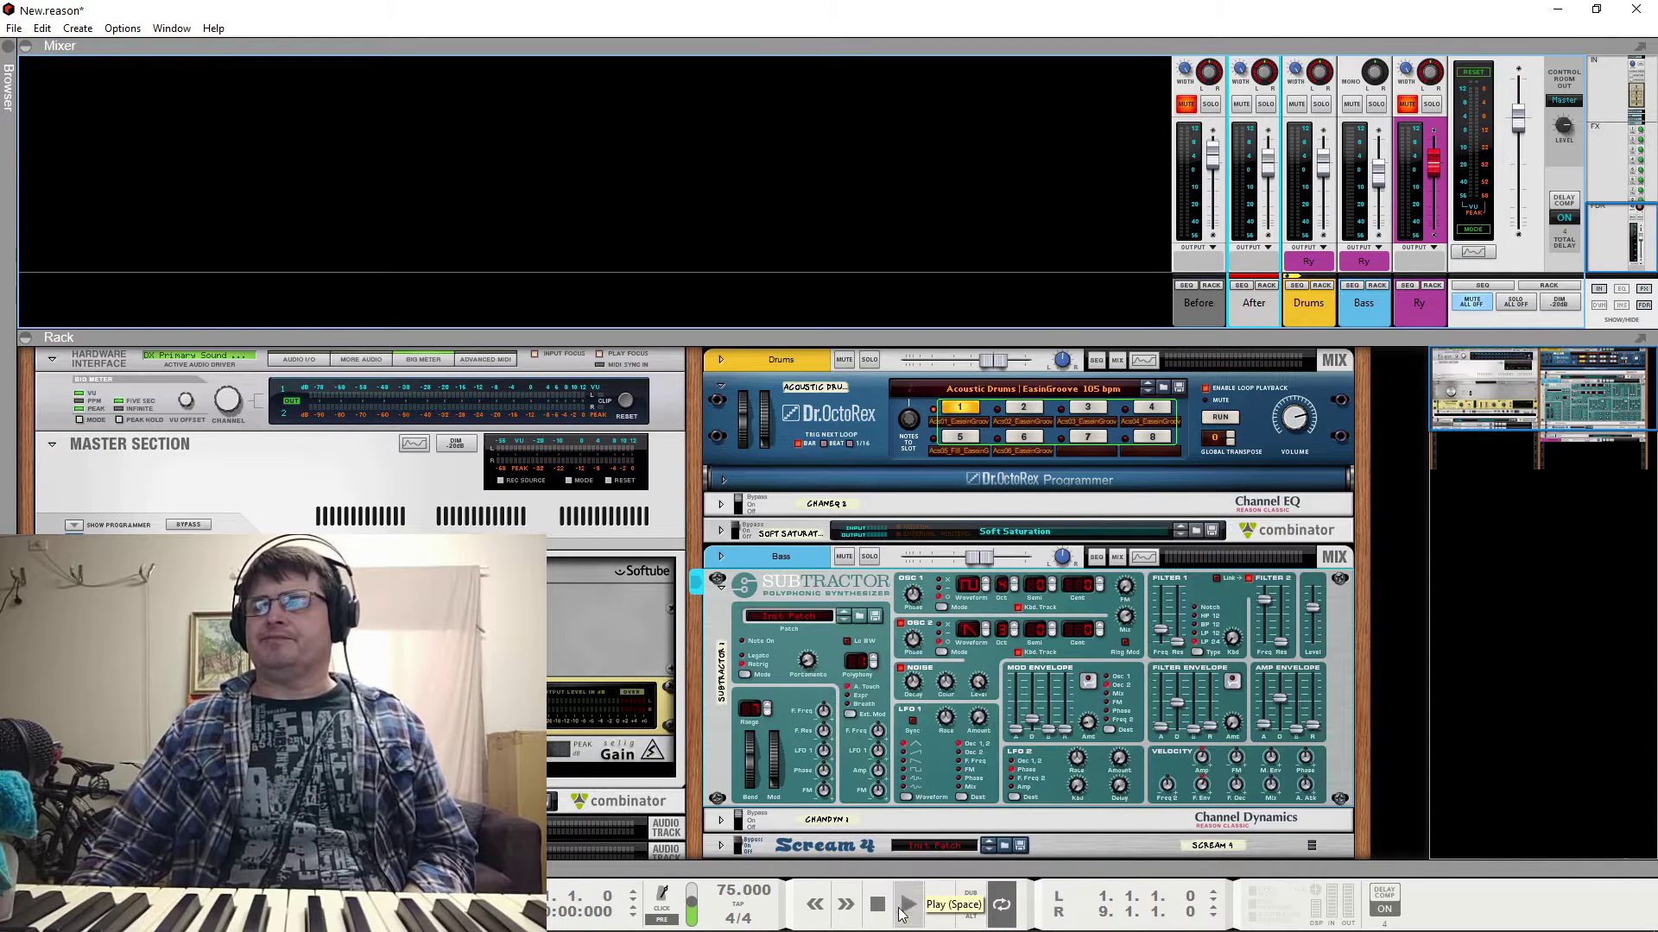
pyautogui.click(905, 906)
pyautogui.click(1240, 103)
pyautogui.click(1186, 104)
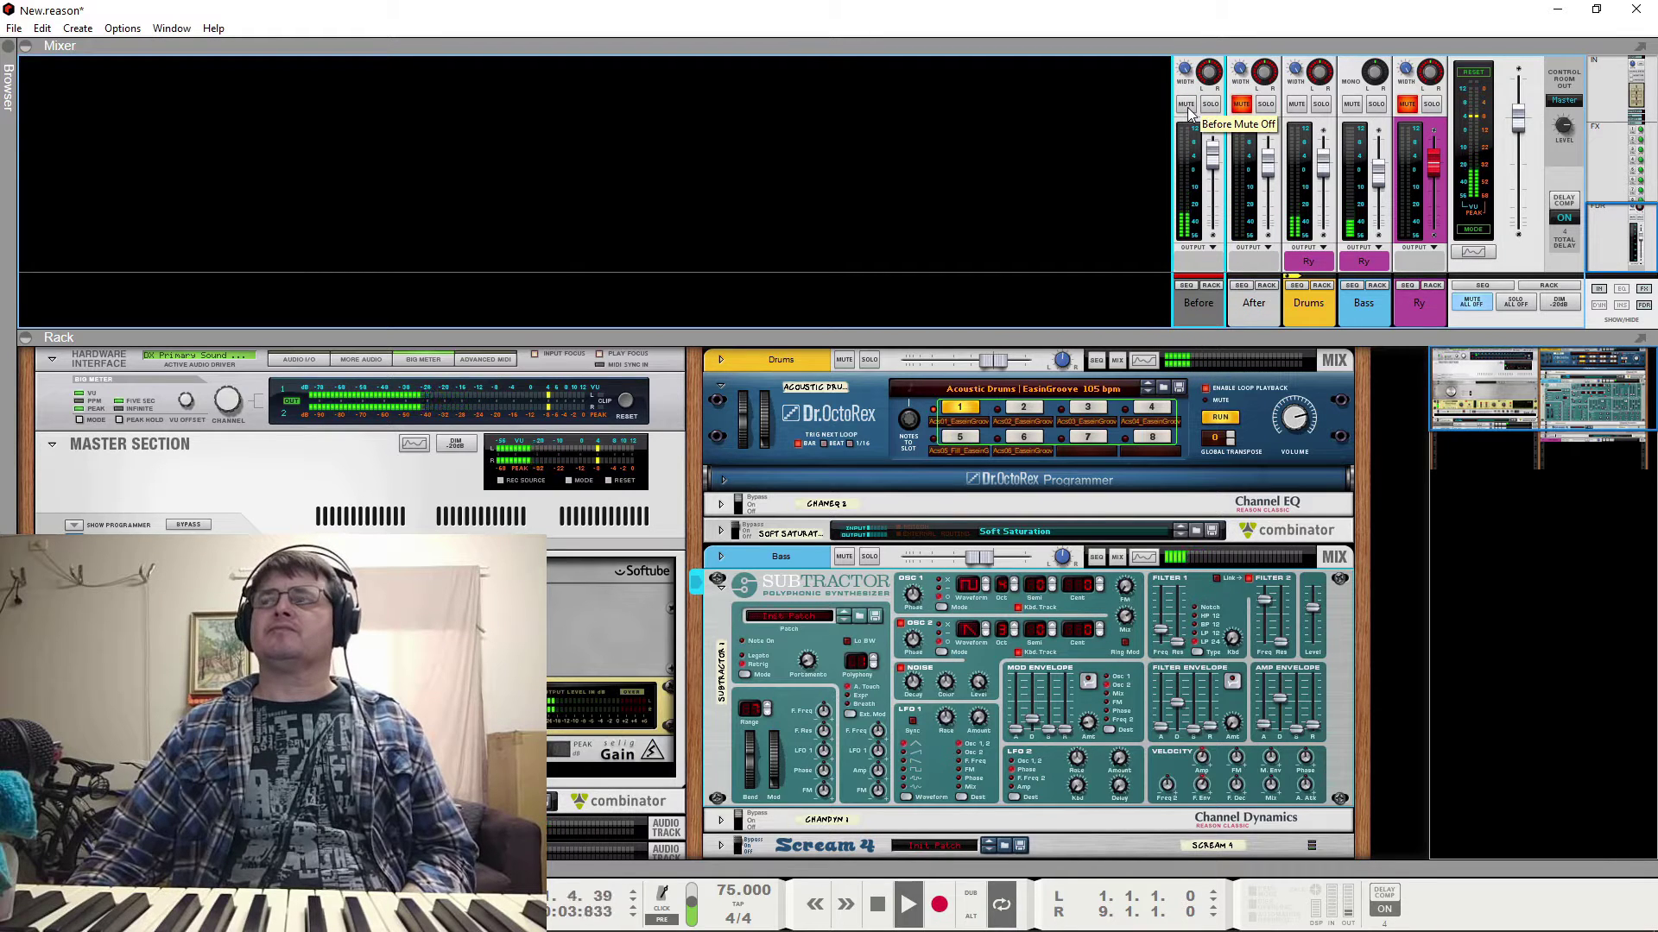
pyautogui.click(1186, 104)
pyautogui.click(1241, 103)
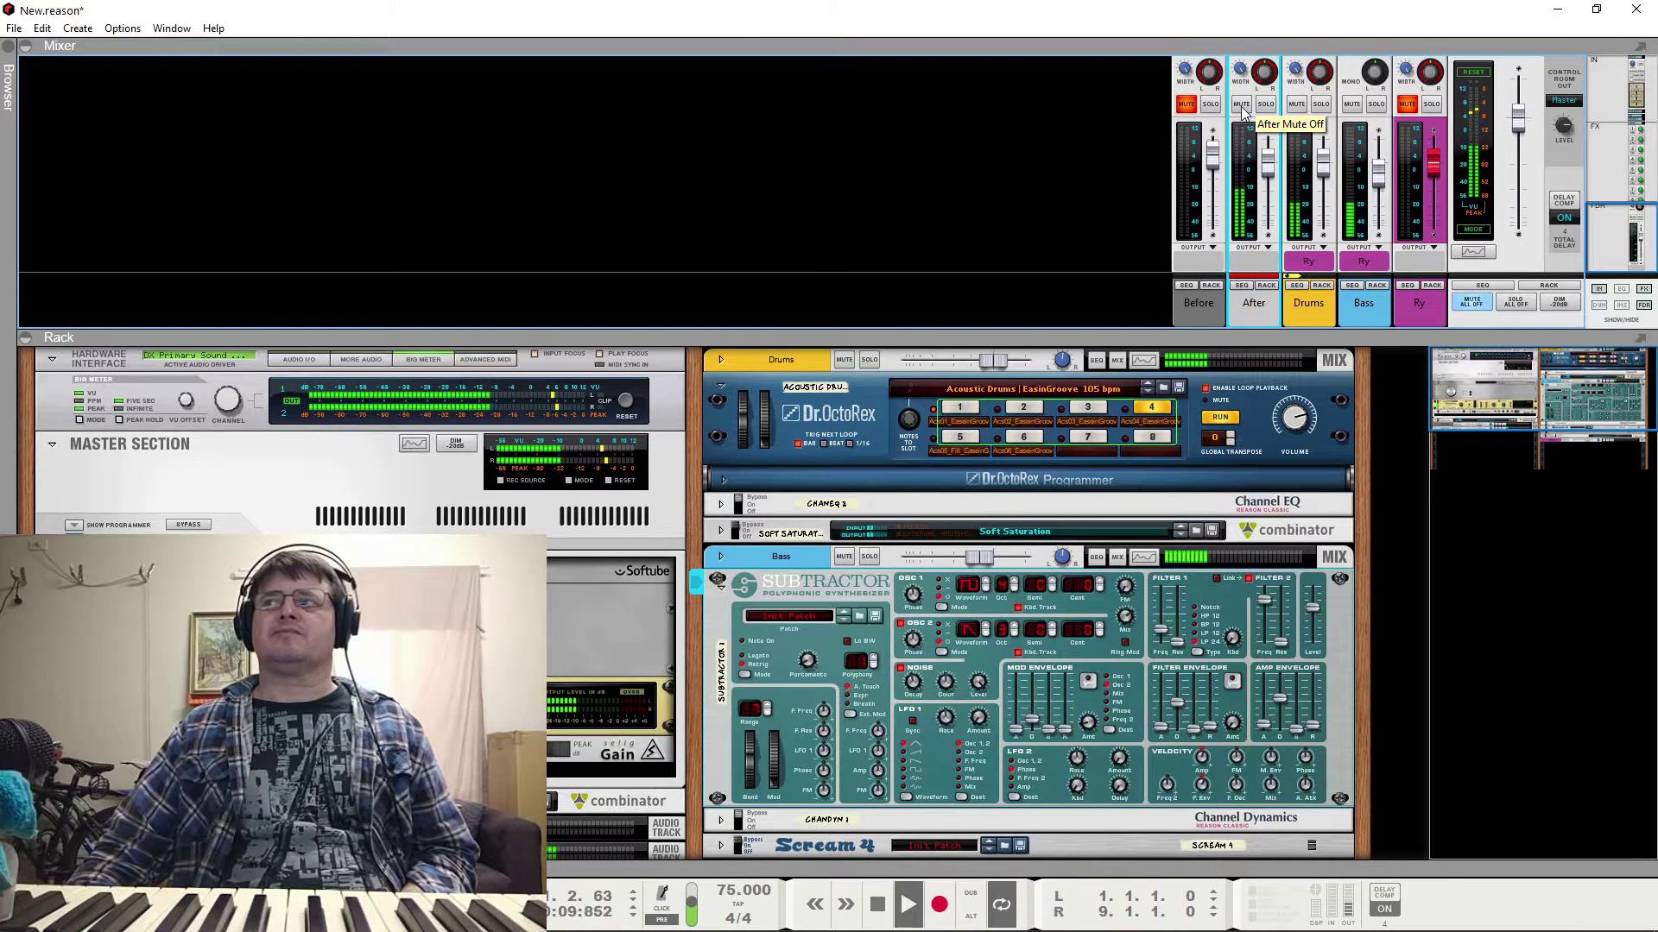
pyautogui.click(1241, 104)
pyautogui.click(1187, 104)
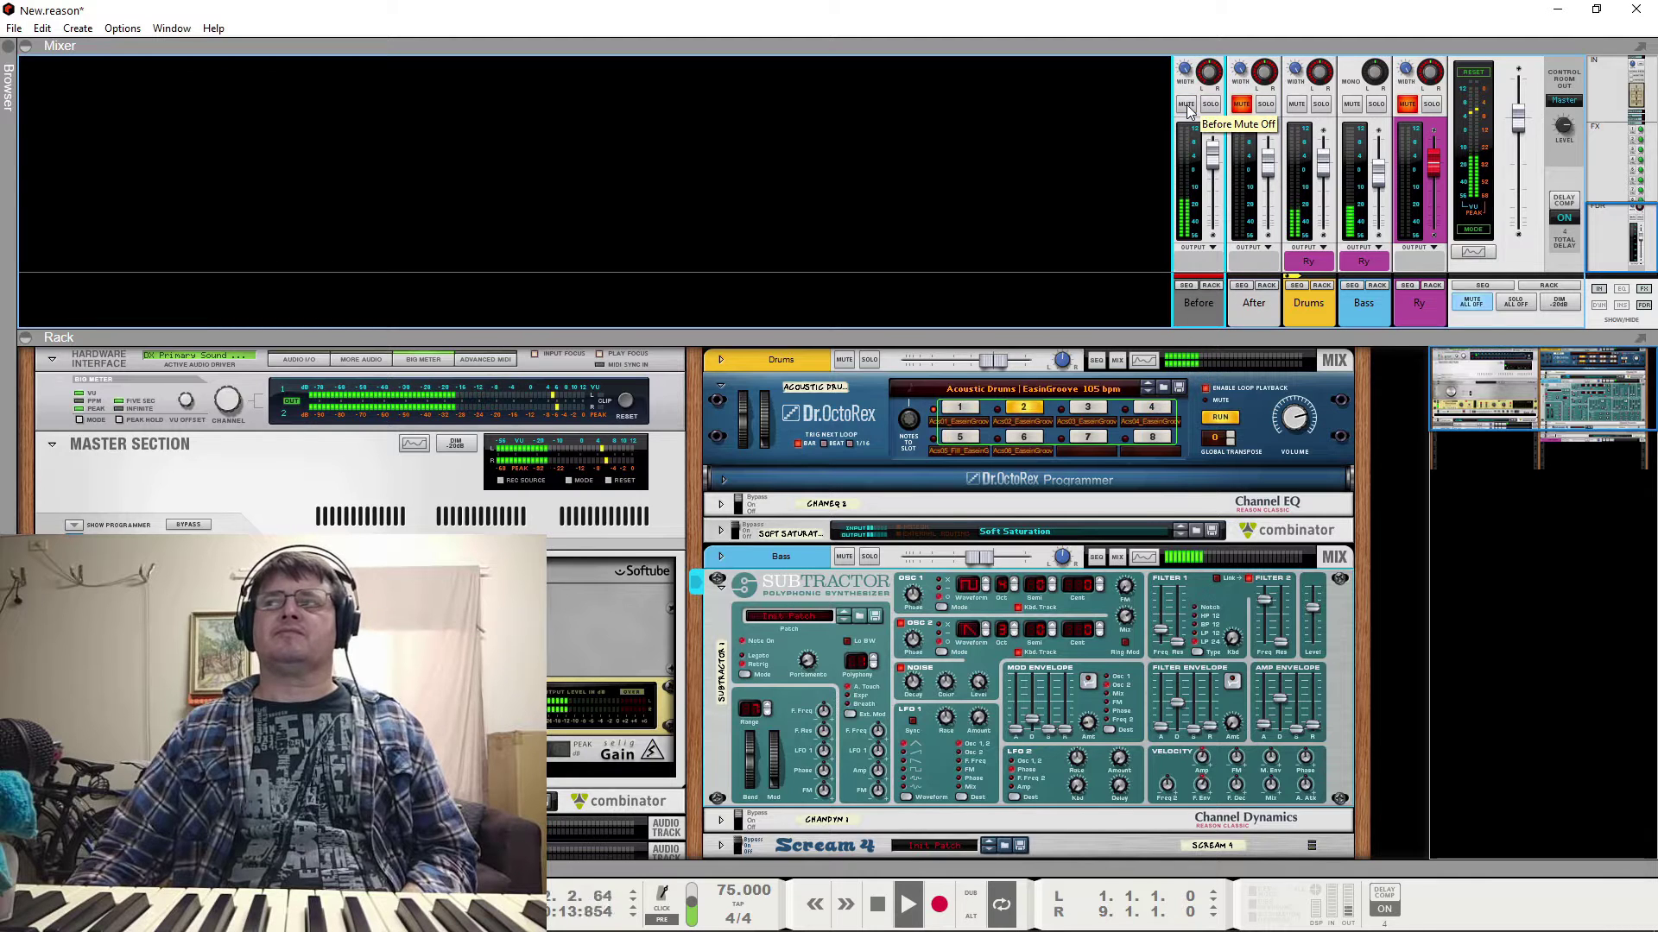
pyautogui.click(1186, 104)
pyautogui.click(1241, 103)
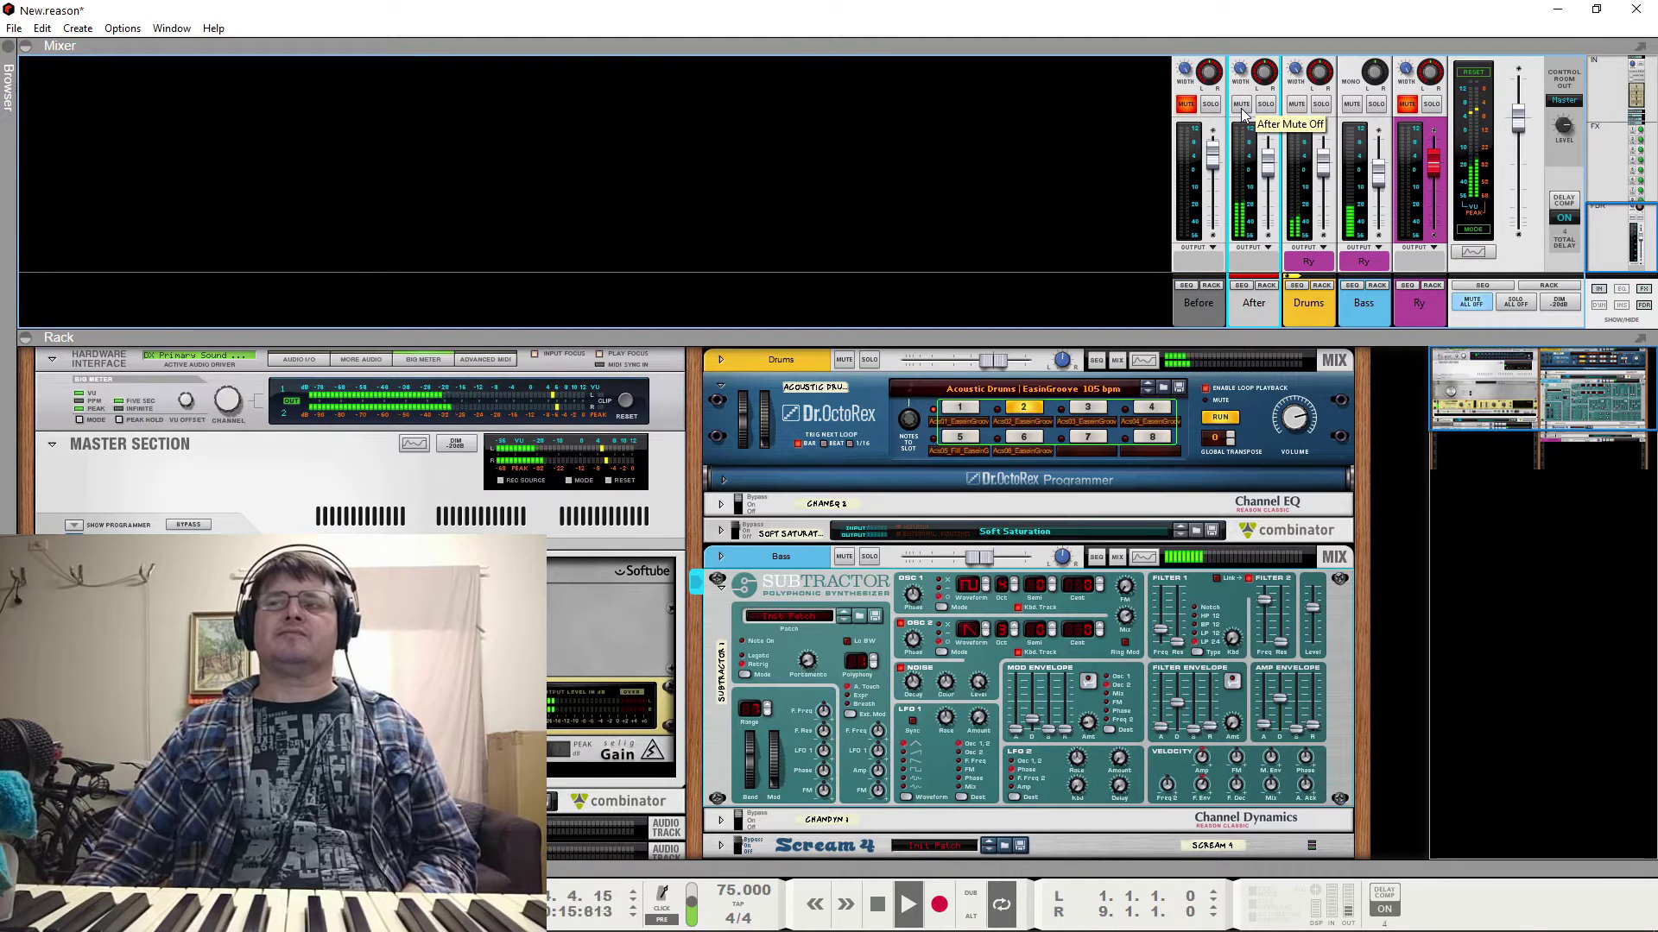
pyautogui.press('space')
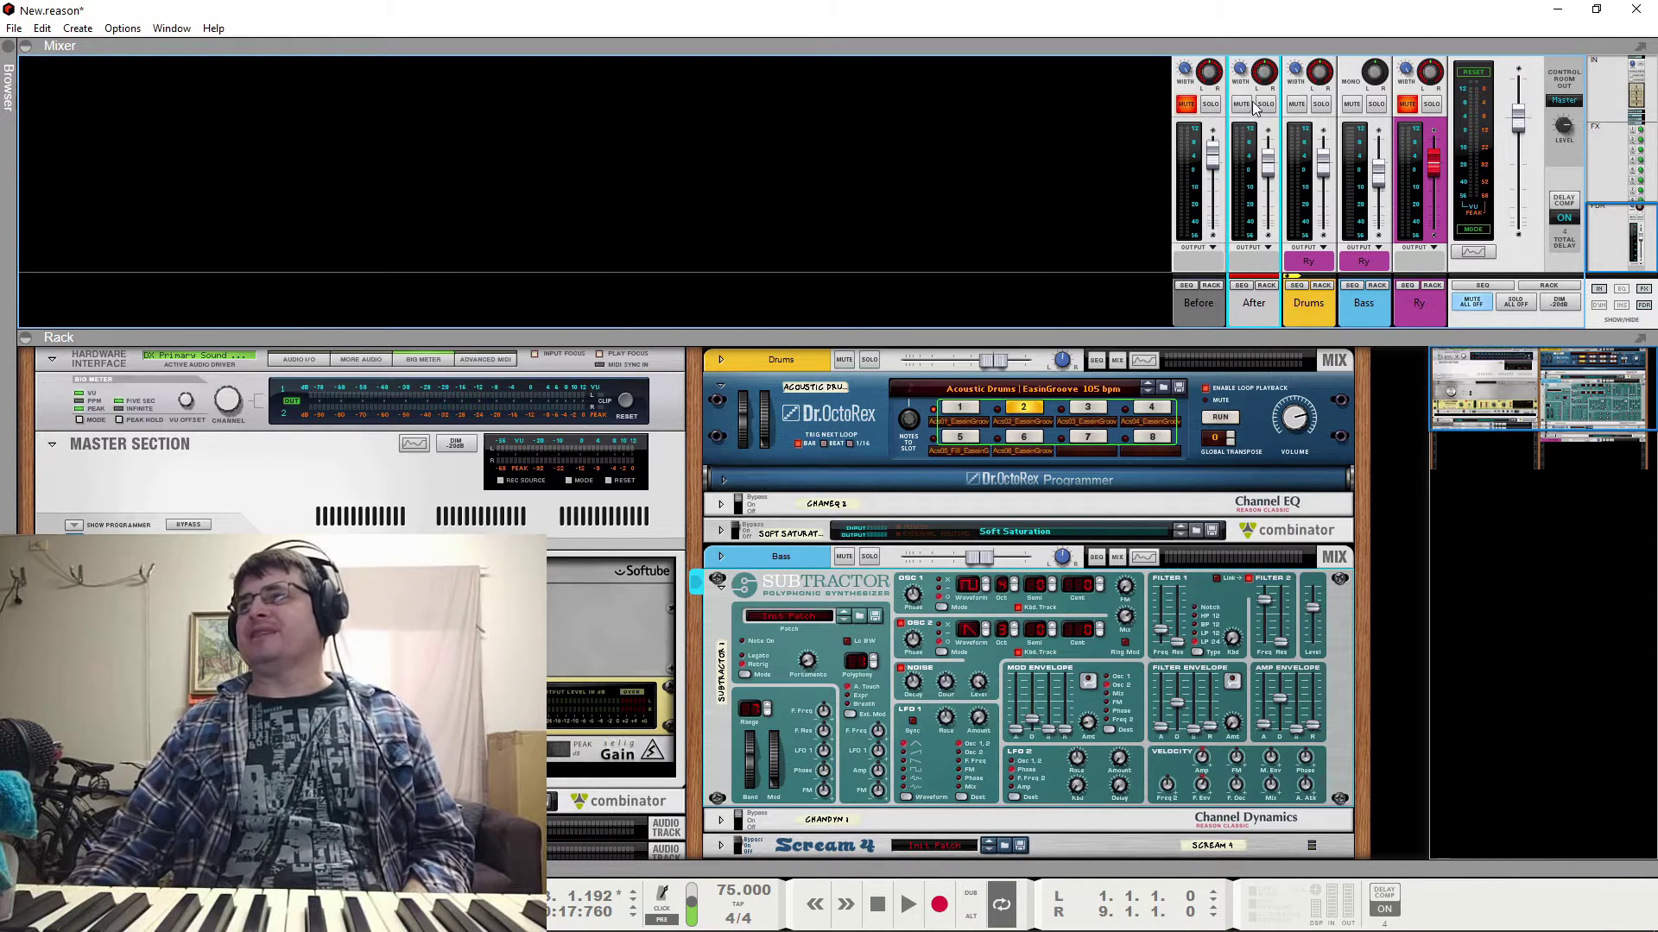
# Mute the After channel, unmute the Ry channel, and fold the Subtractor in the rack
pyautogui.click(1241, 103)
pyautogui.click(1408, 104)
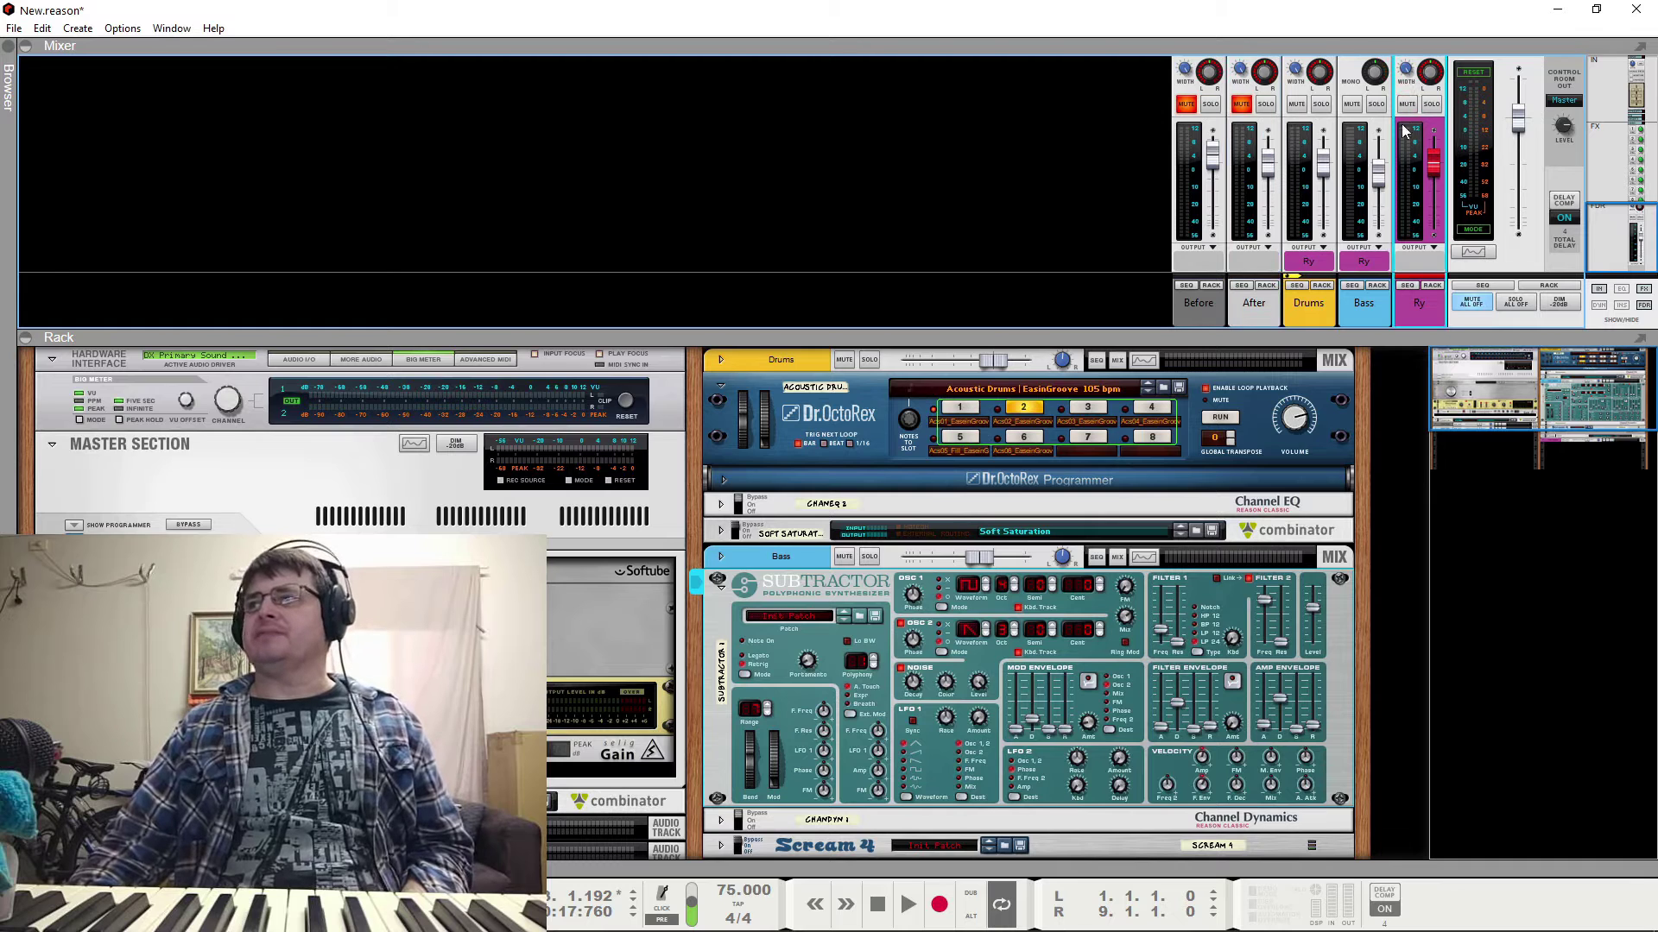
pyautogui.click(722, 588)
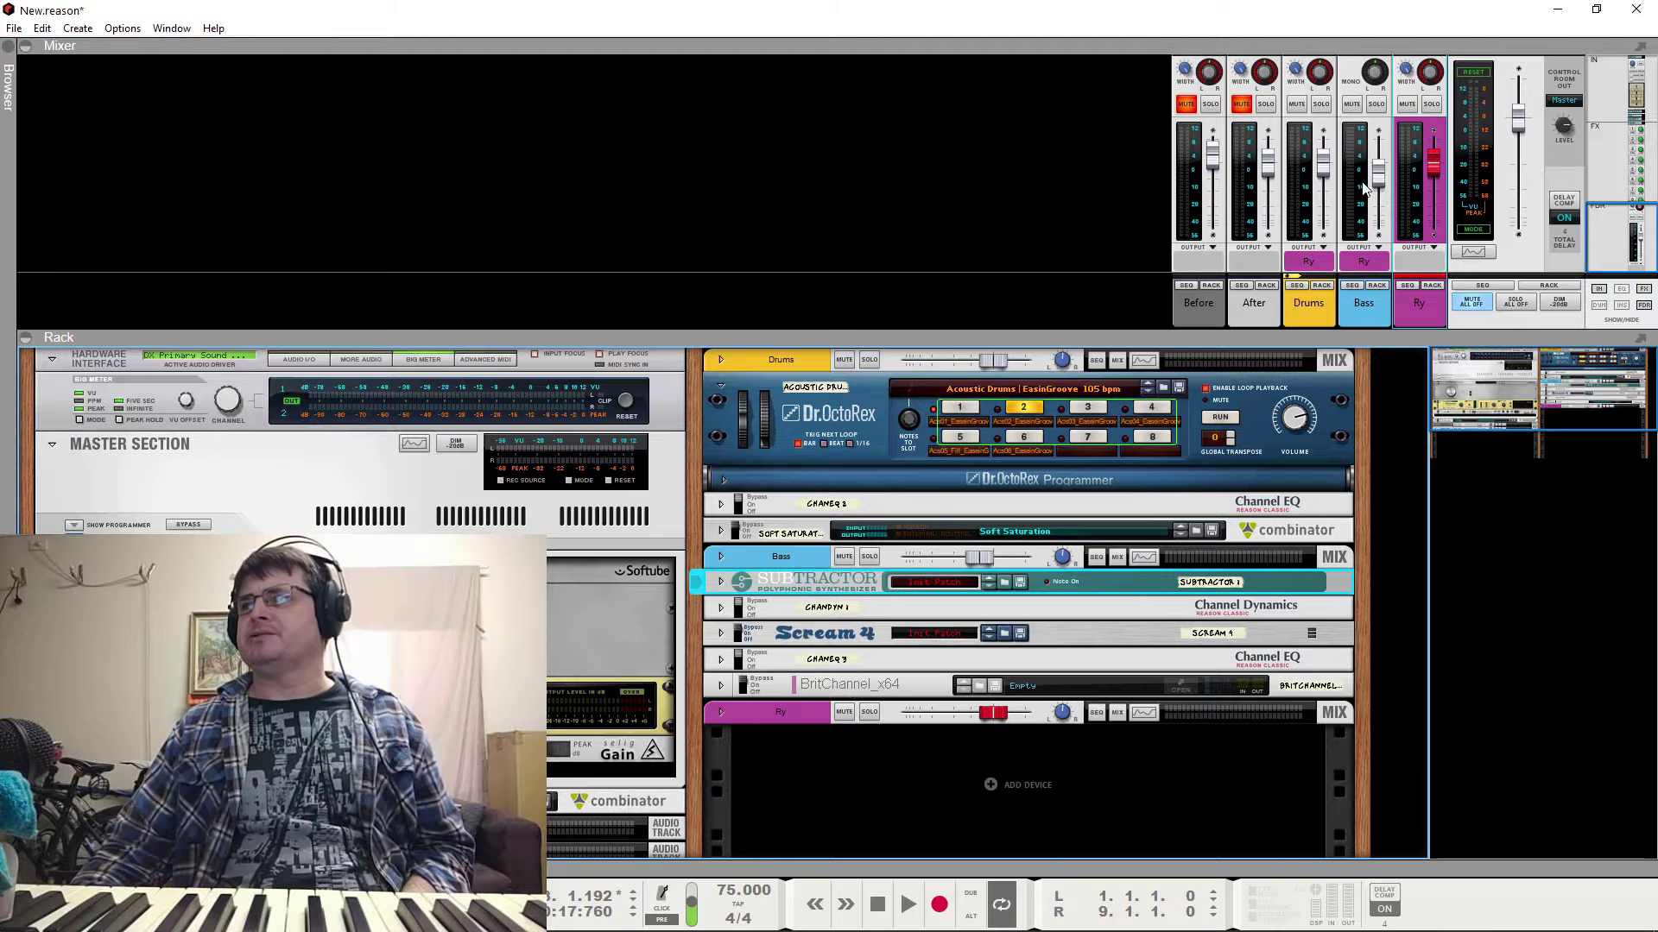
# Mute the Bass channel and play the drums on their own through the Ry channel
pyautogui.click(1352, 104)
pyautogui.press('space')
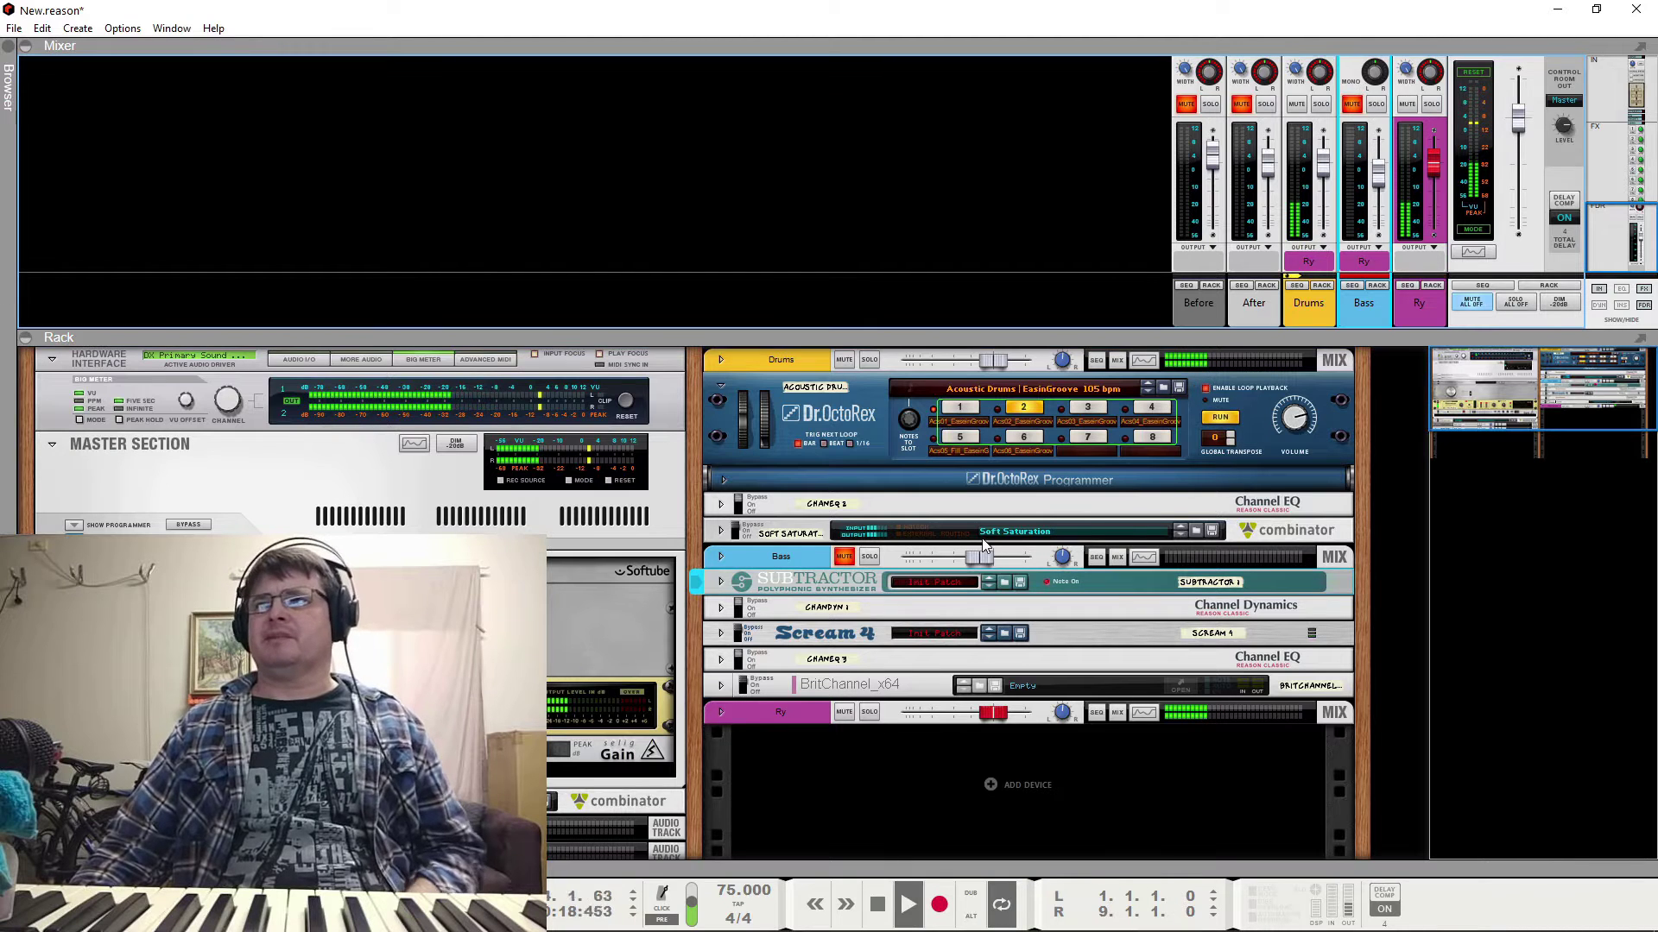
pyautogui.press('space')
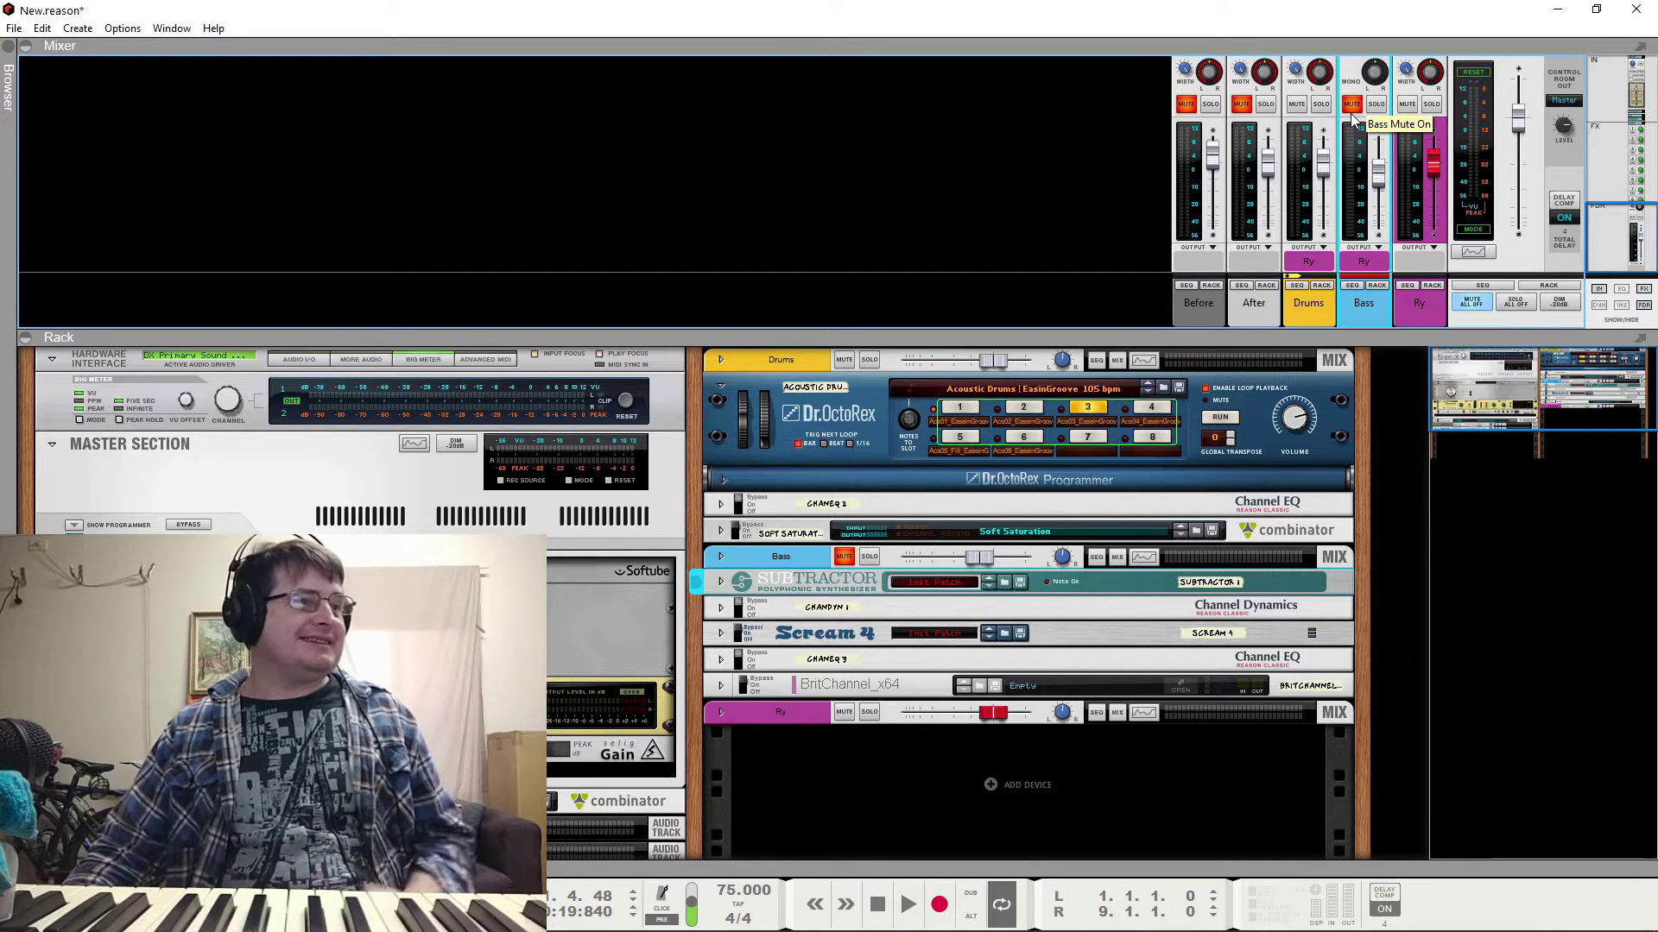
pyautogui.press('space')
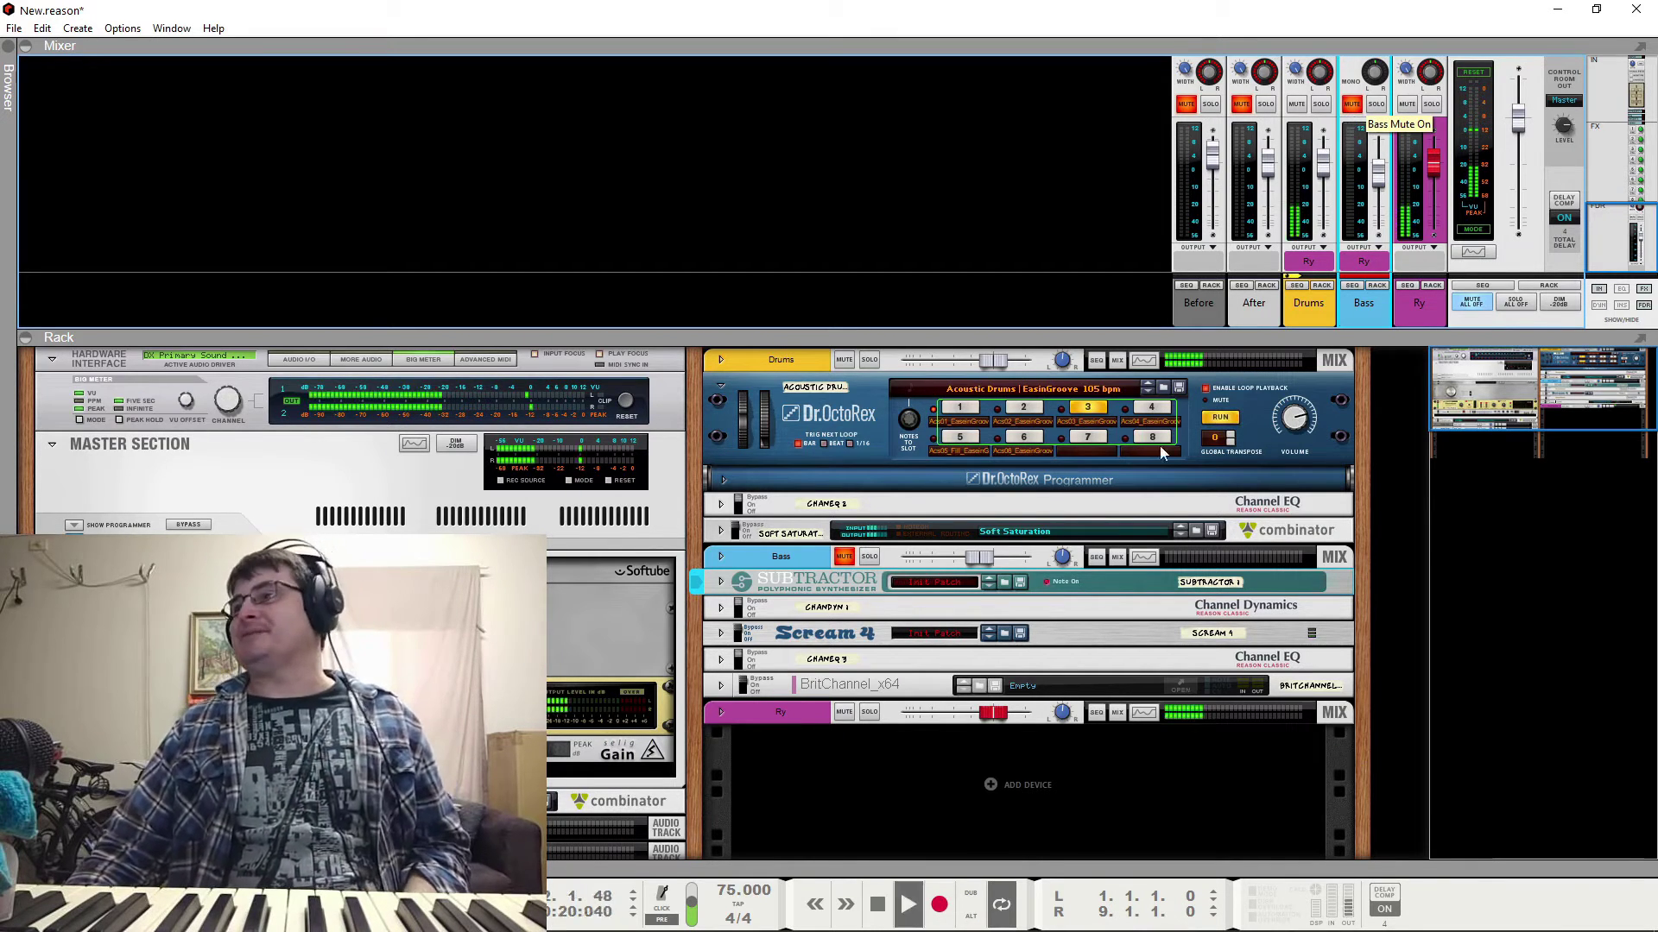
pyautogui.press('space')
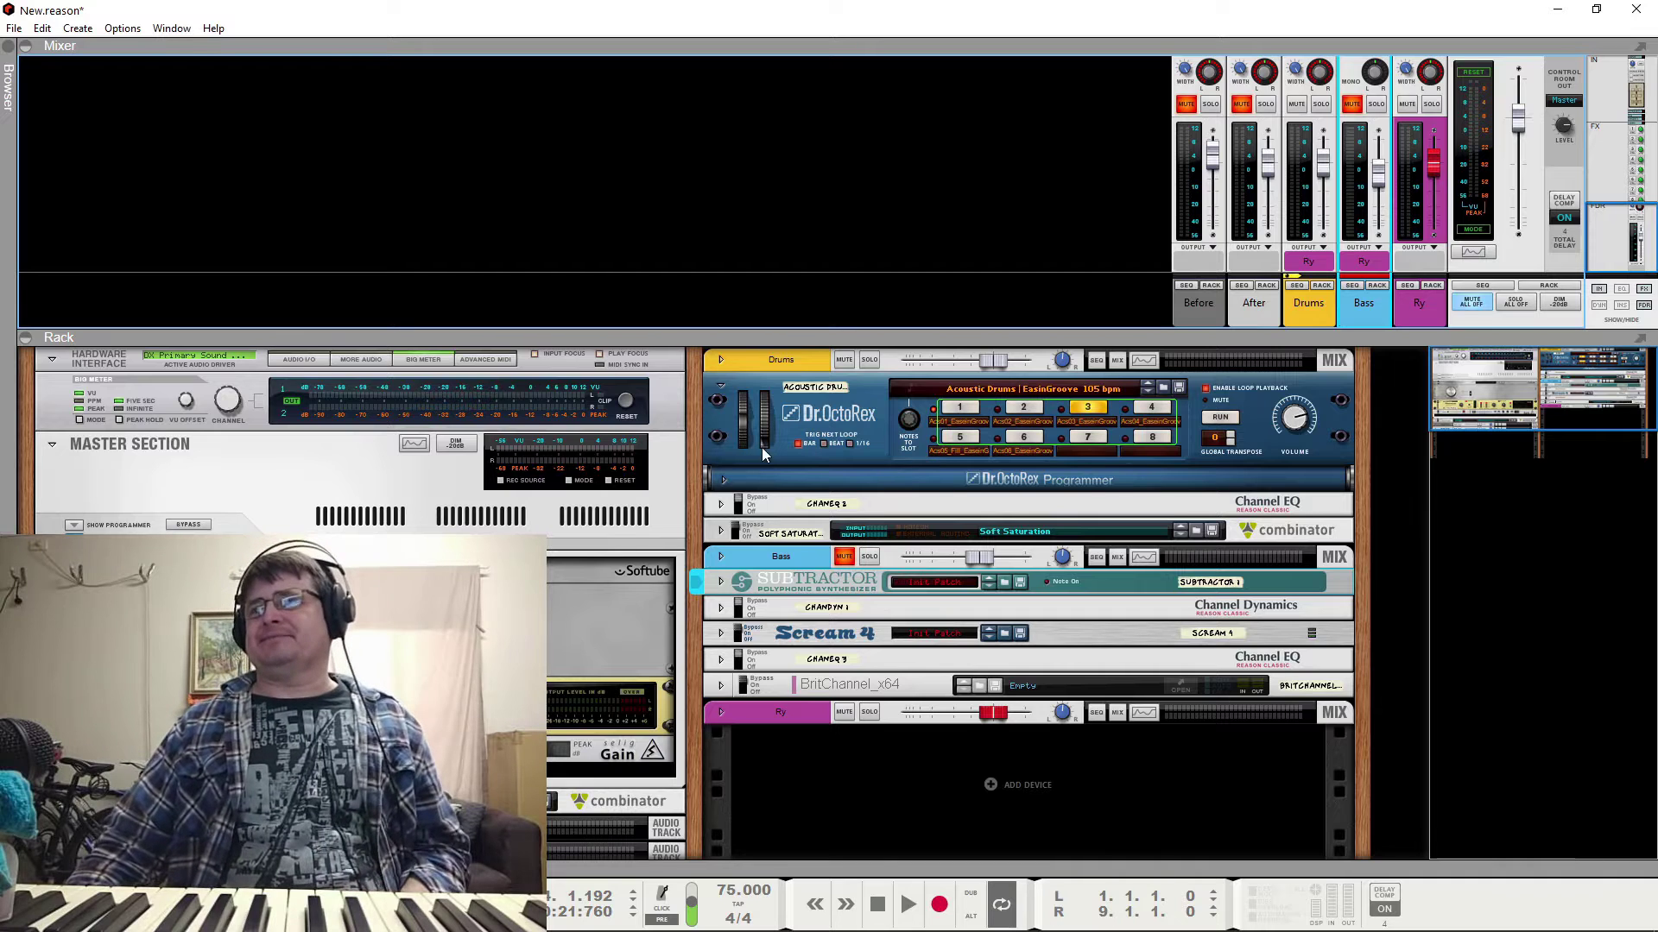
# Unfold the drum Channel EQ and the Ry channel's insert effects, and briefly inspect the Soft Saturation Combinator's controls
pyautogui.click(721, 504)
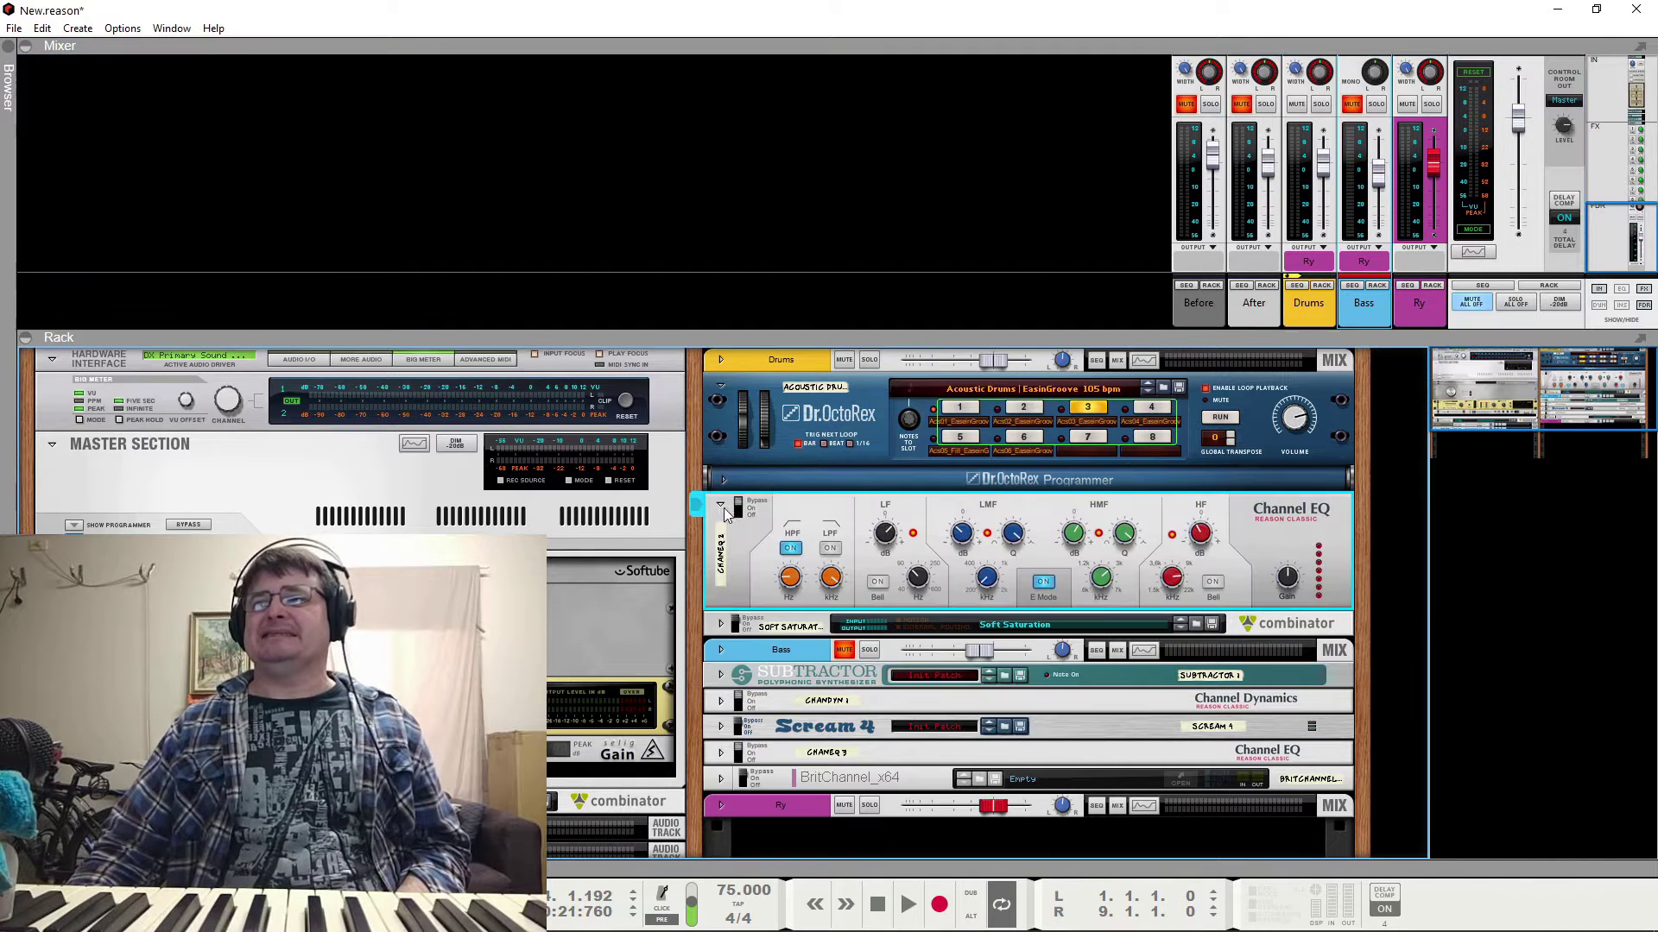
pyautogui.click(720, 624)
pyautogui.scroll(1, 1001, 639)
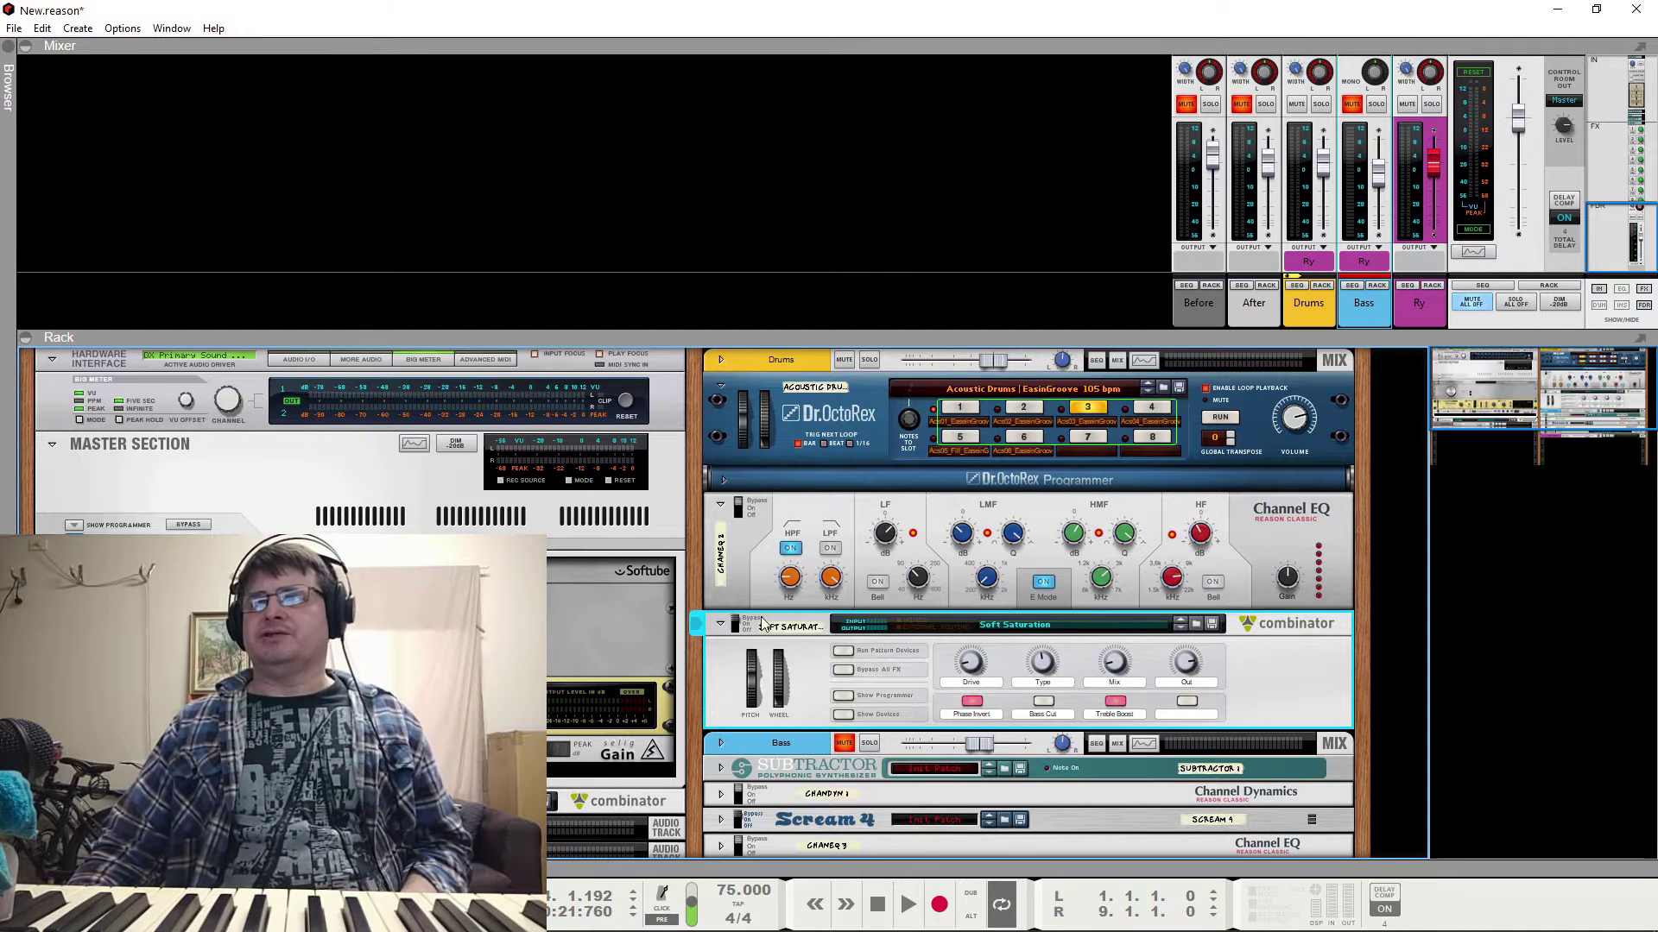
pyautogui.scroll(-4, 821, 610)
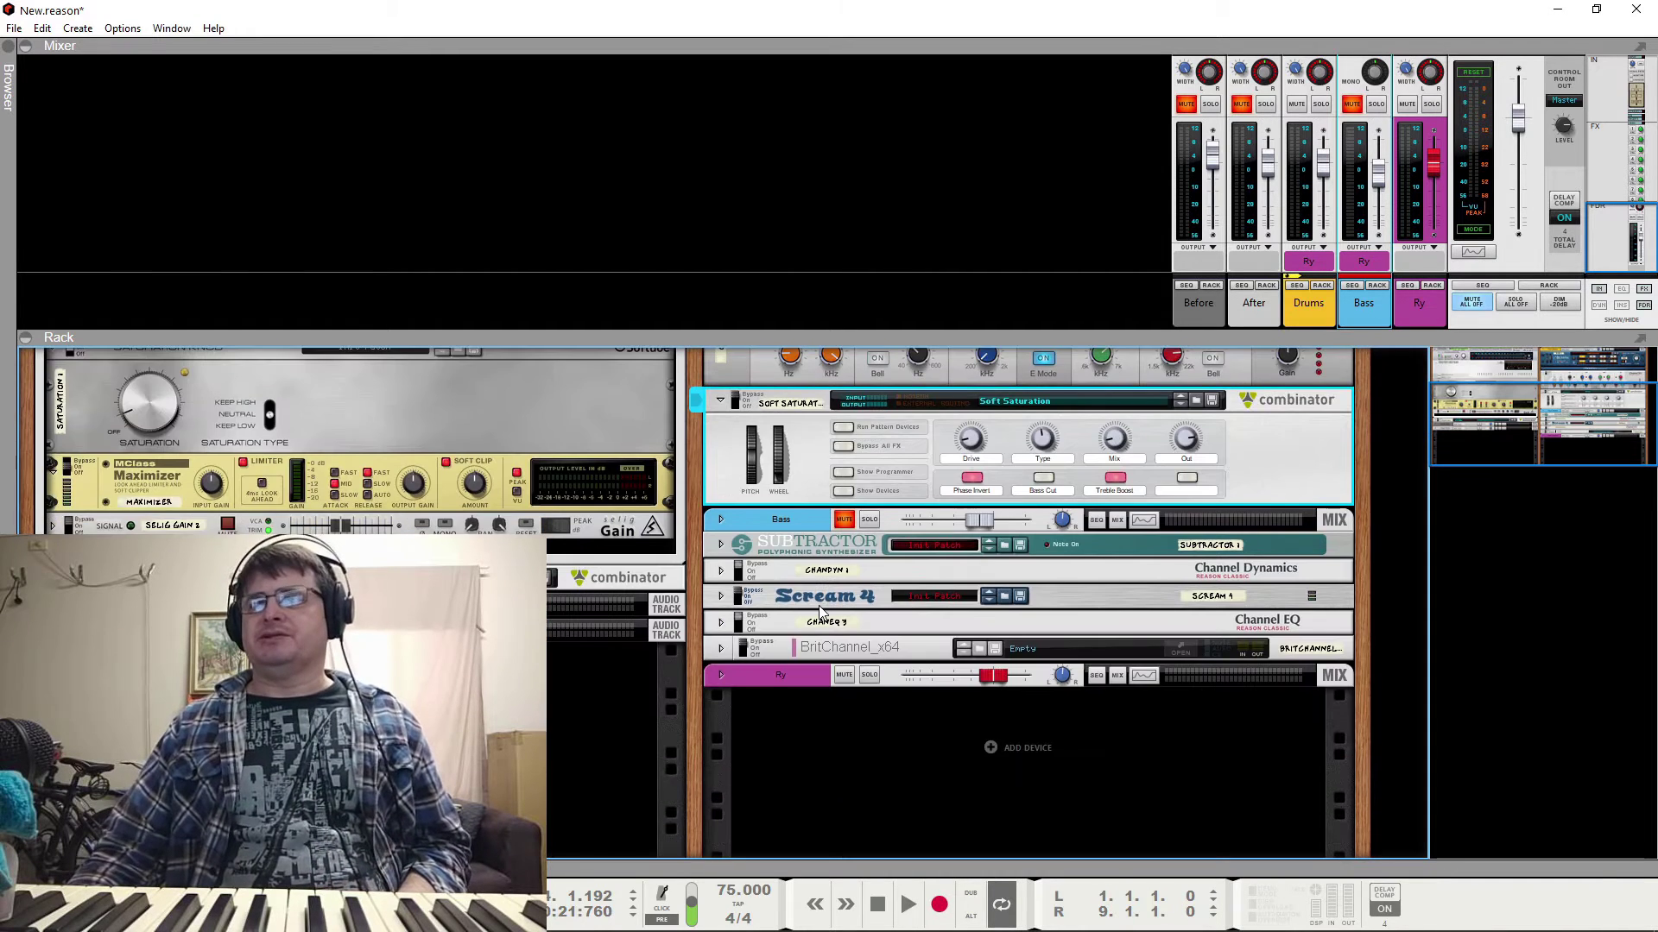
pyautogui.click(719, 676)
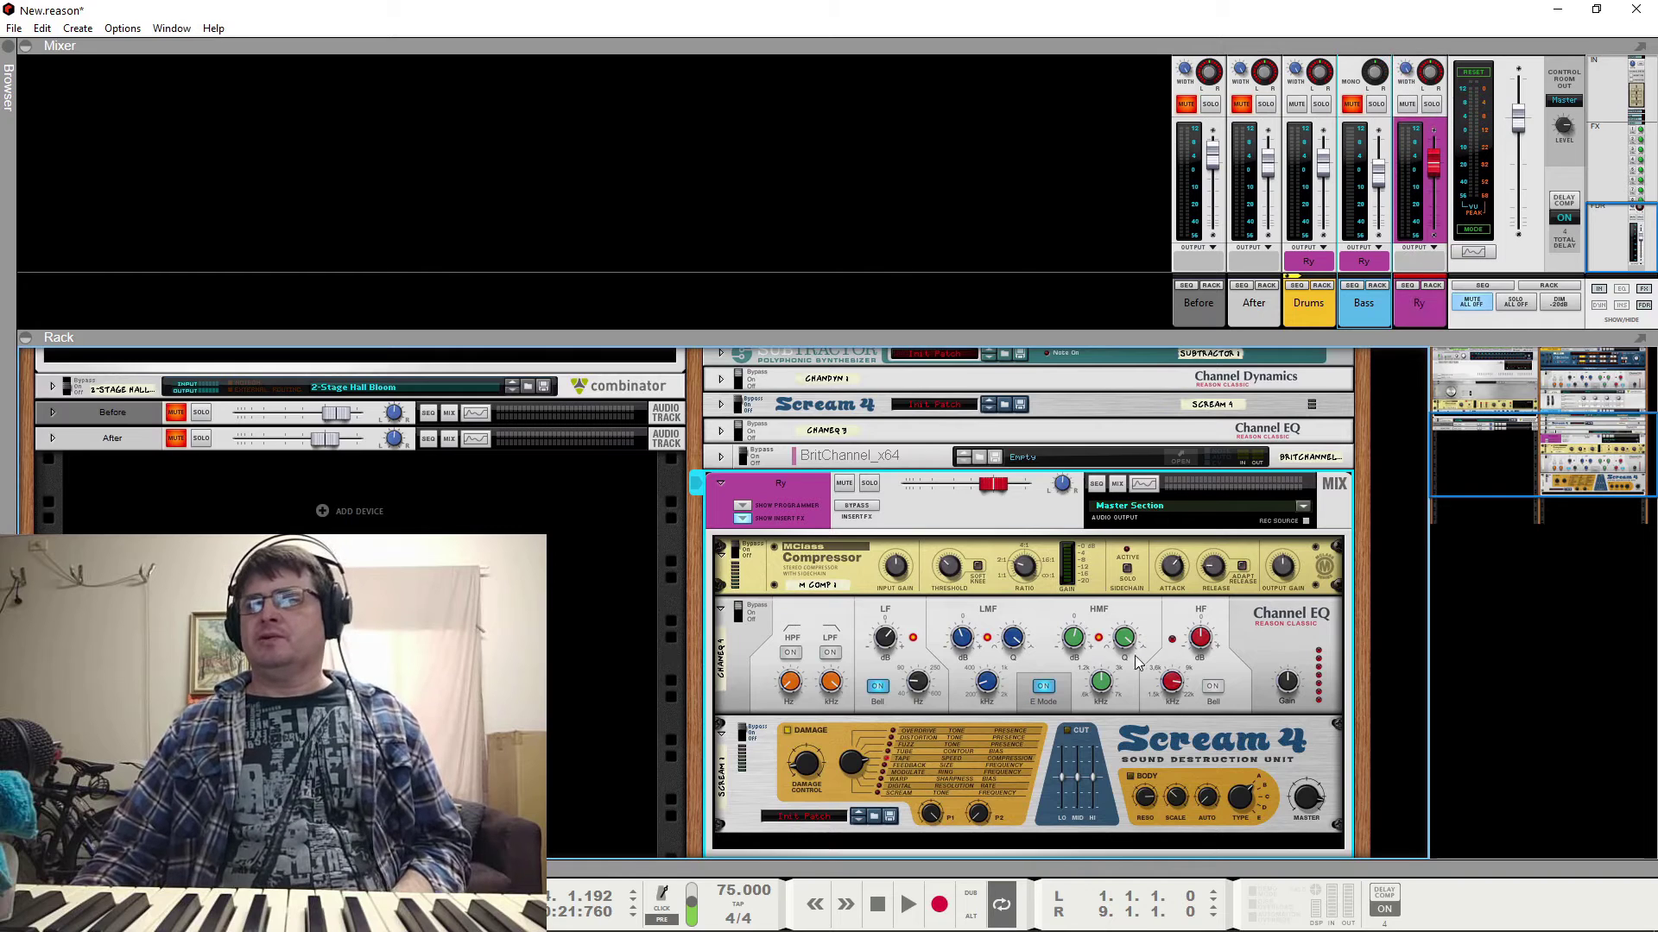
pyautogui.scroll(7, 866, 766)
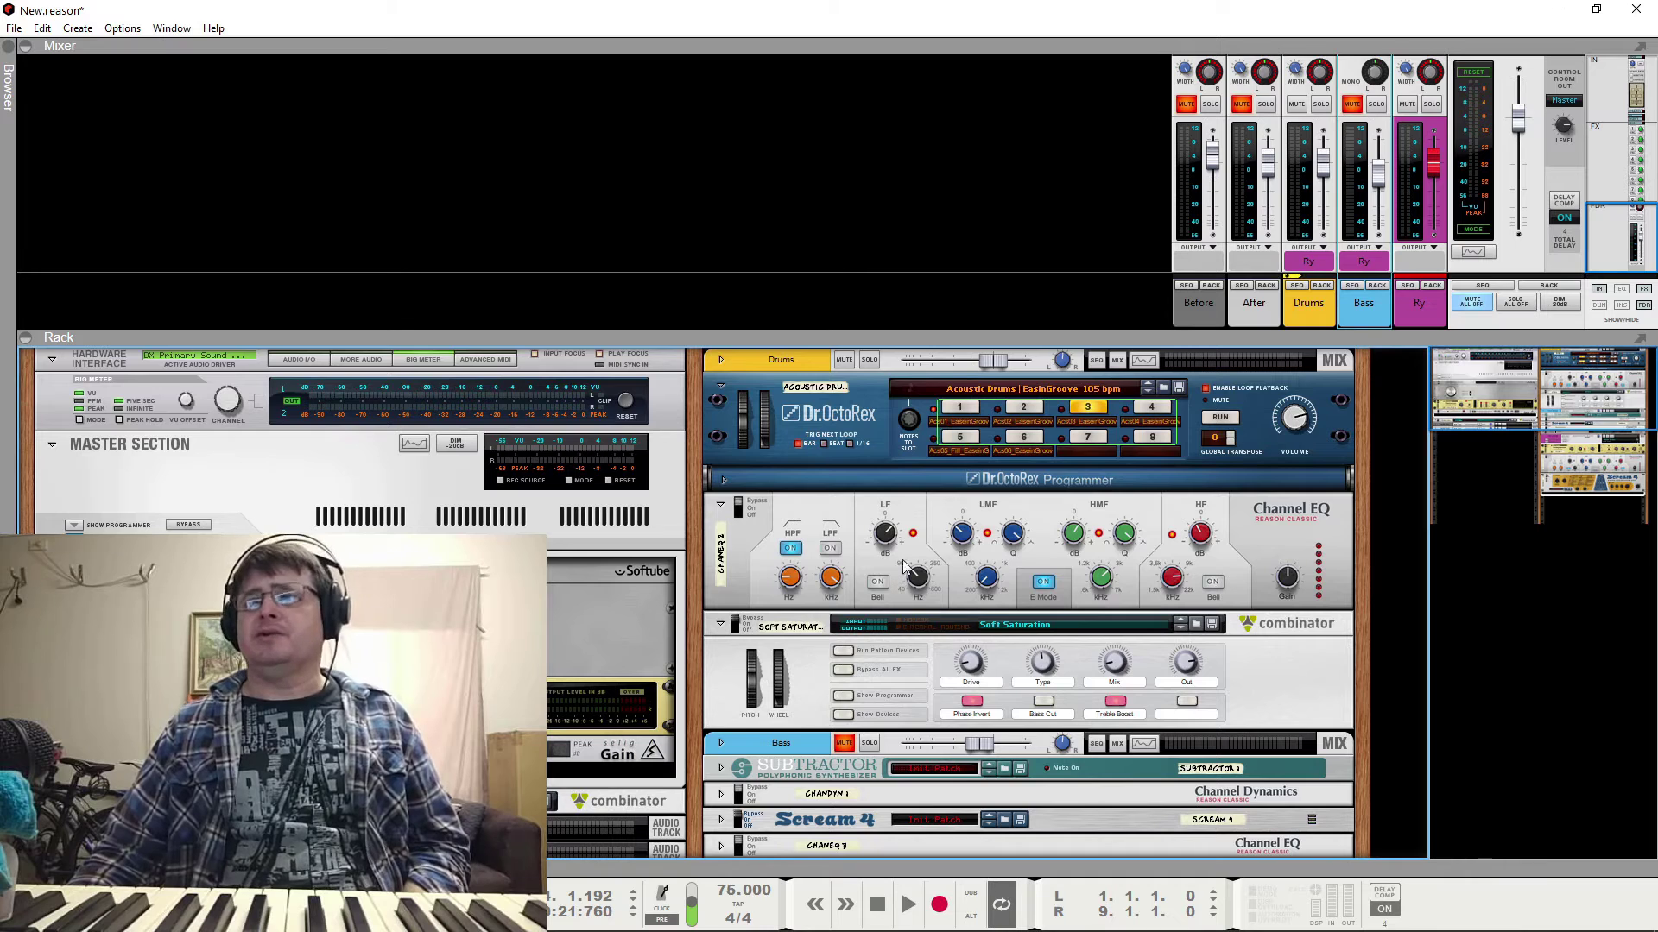
pyautogui.click(722, 624)
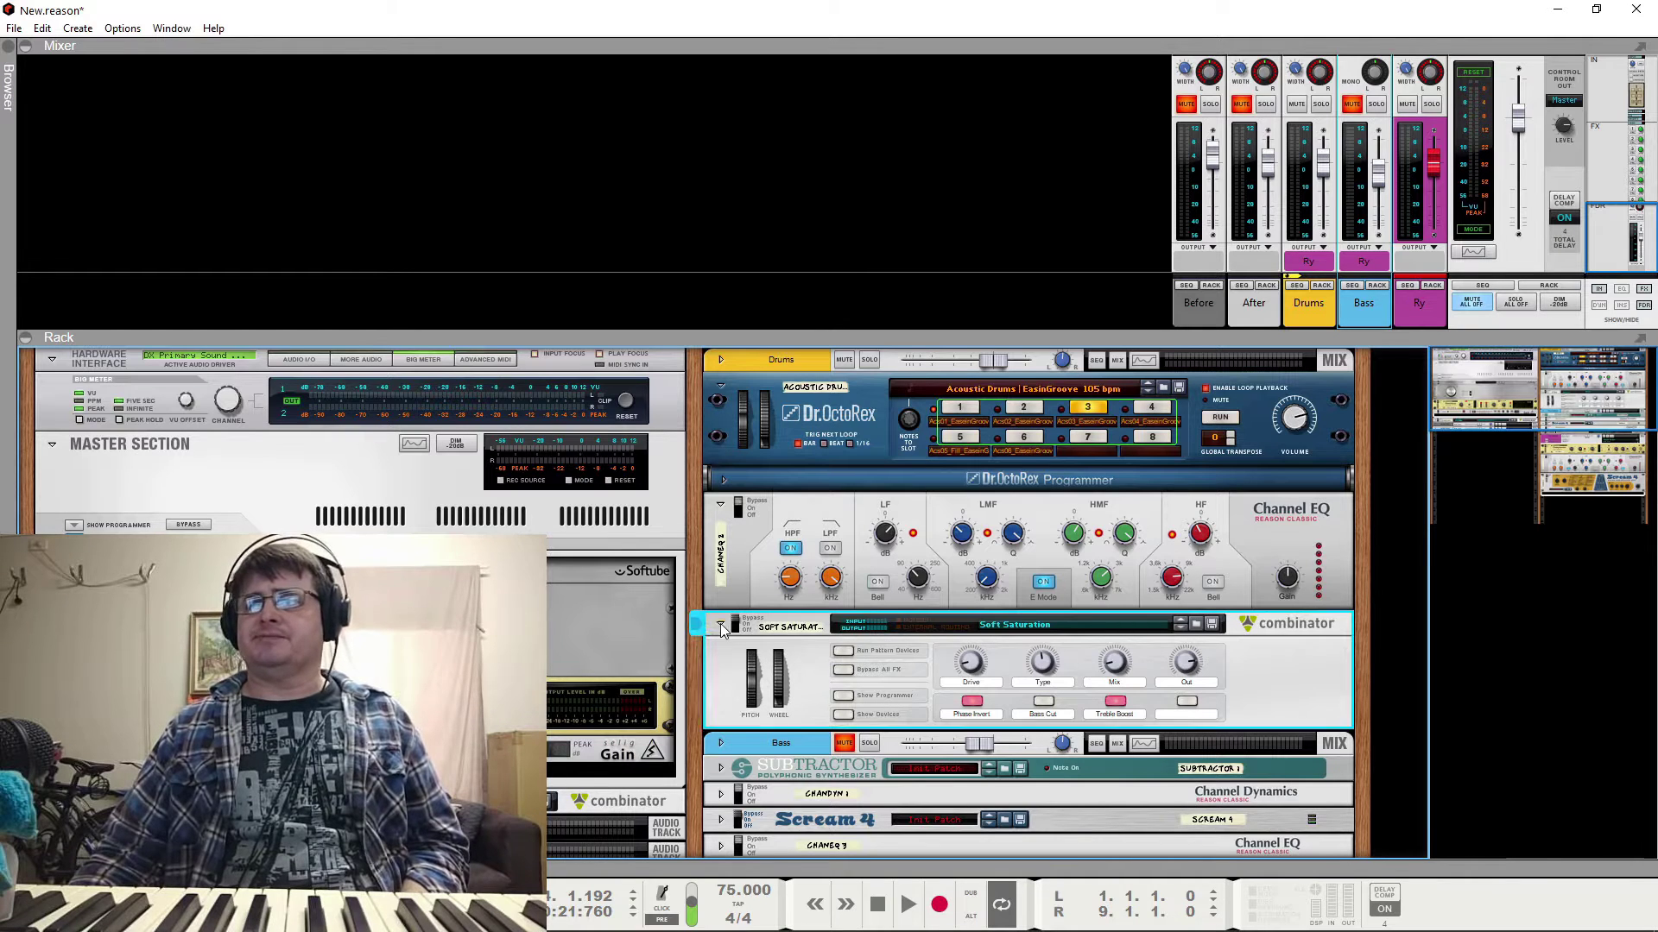
# Play the drums, show the Spectrum EQ analyzer for the Ry channel, and shrink its window so it clears the rack
pyautogui.press('space')
pyautogui.click(741, 511)
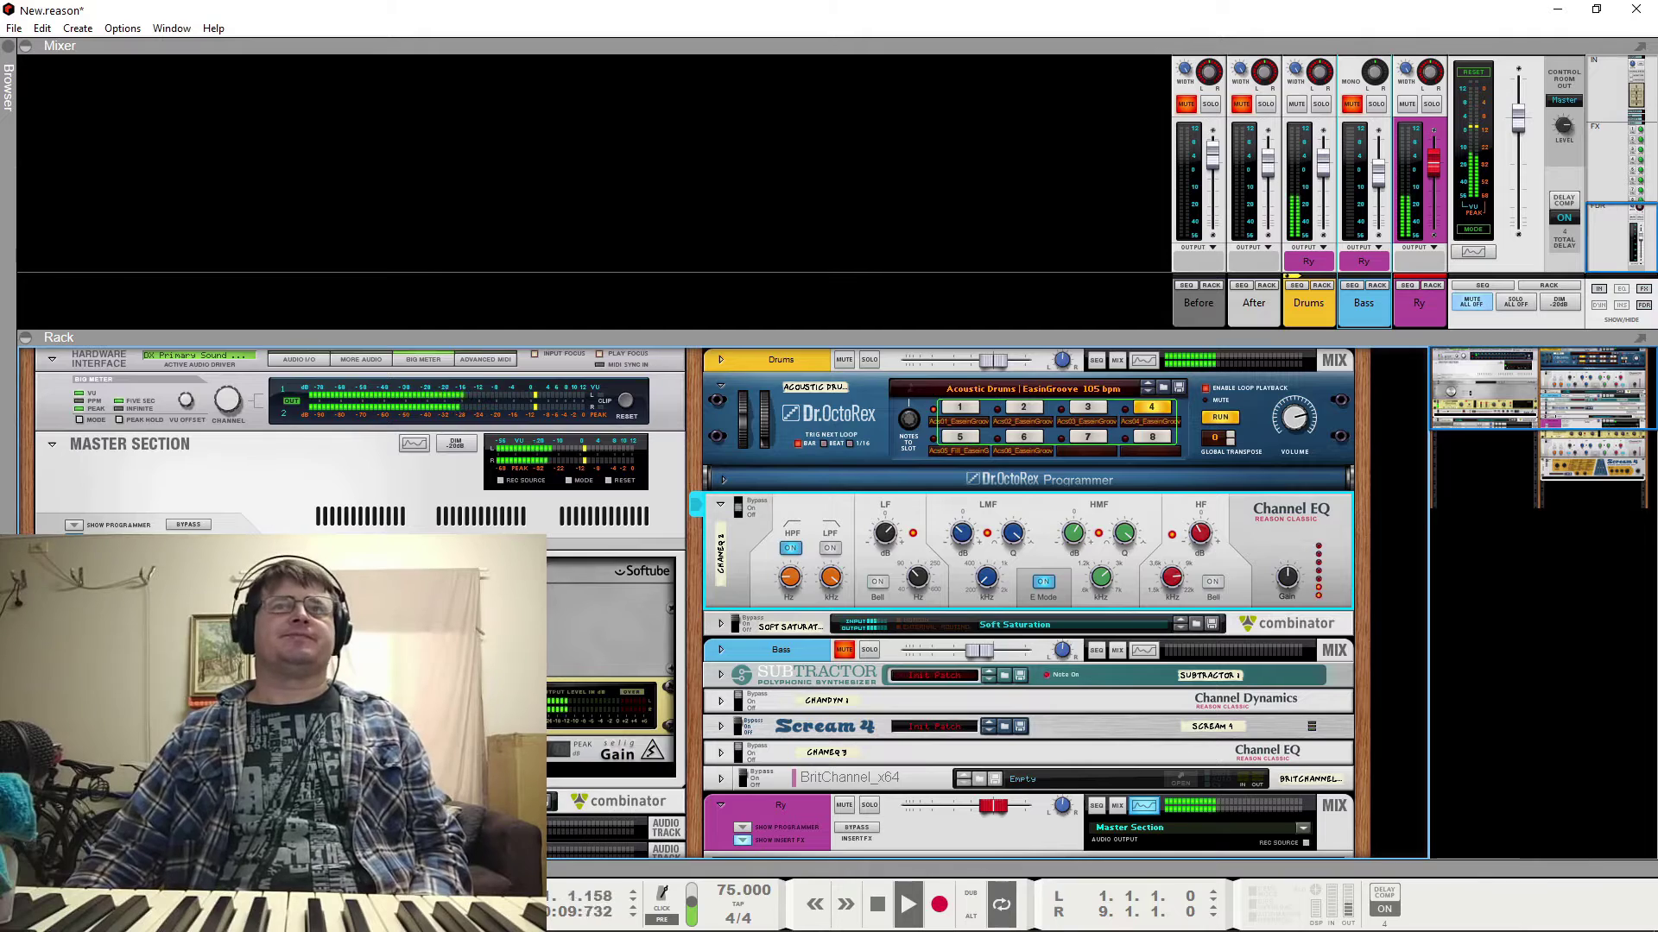
pyautogui.press('F2')
pyautogui.moveTo(564, 127); pyautogui.dragTo(405, 14)
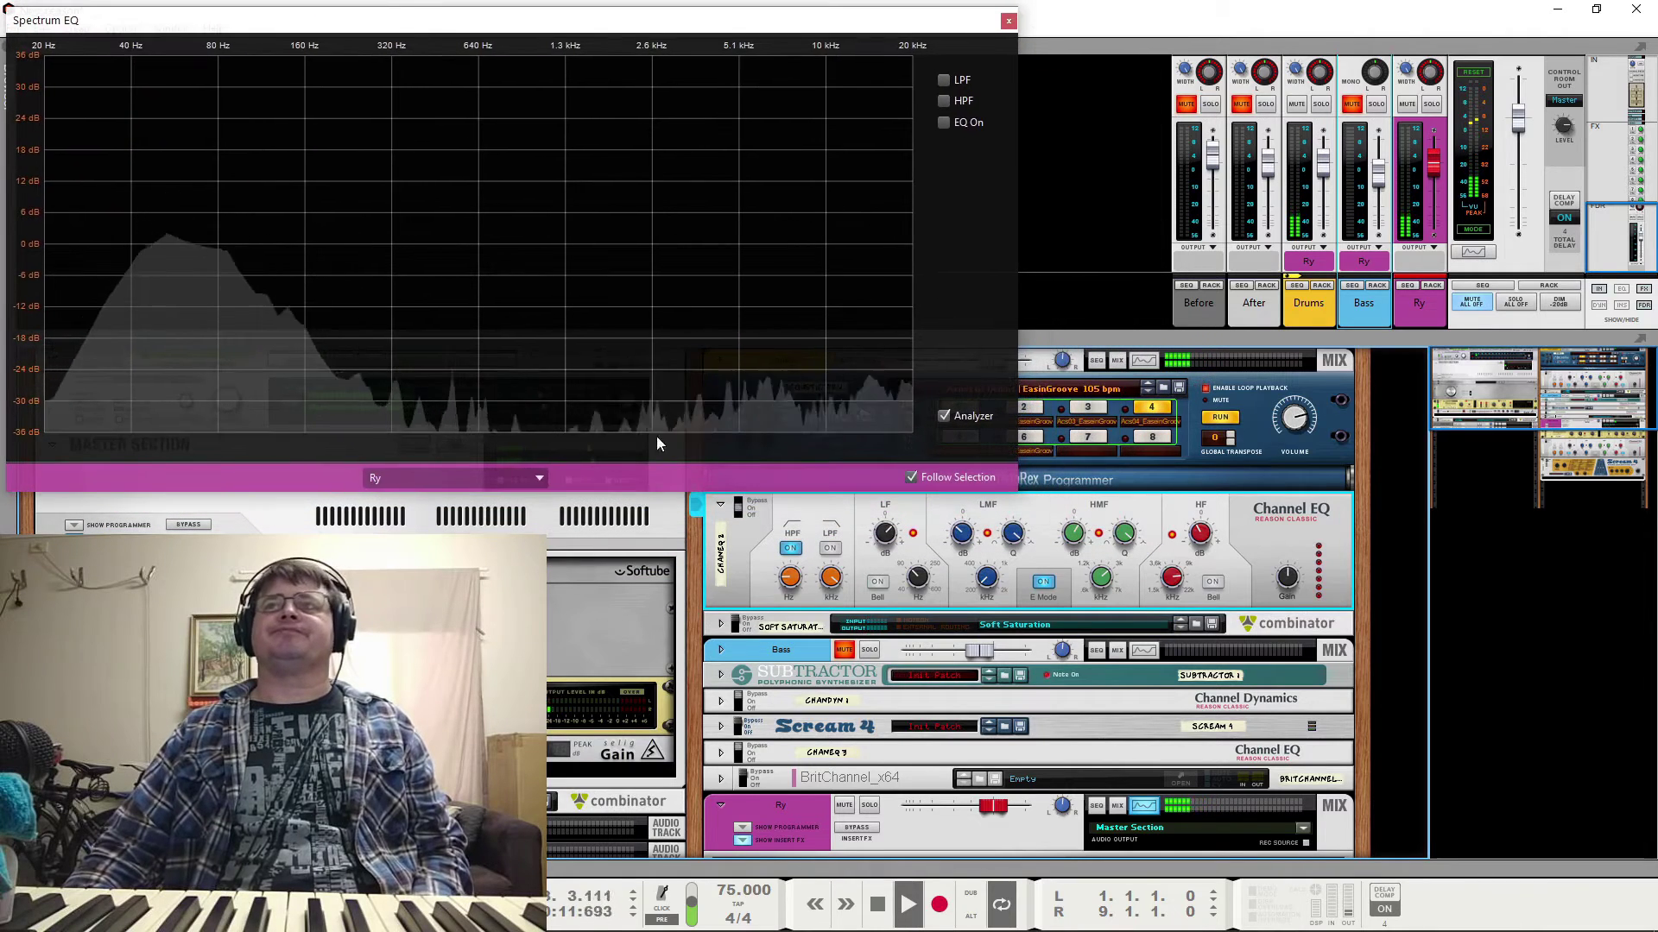
pyautogui.moveTo(1021, 489); pyautogui.dragTo(726, 275)
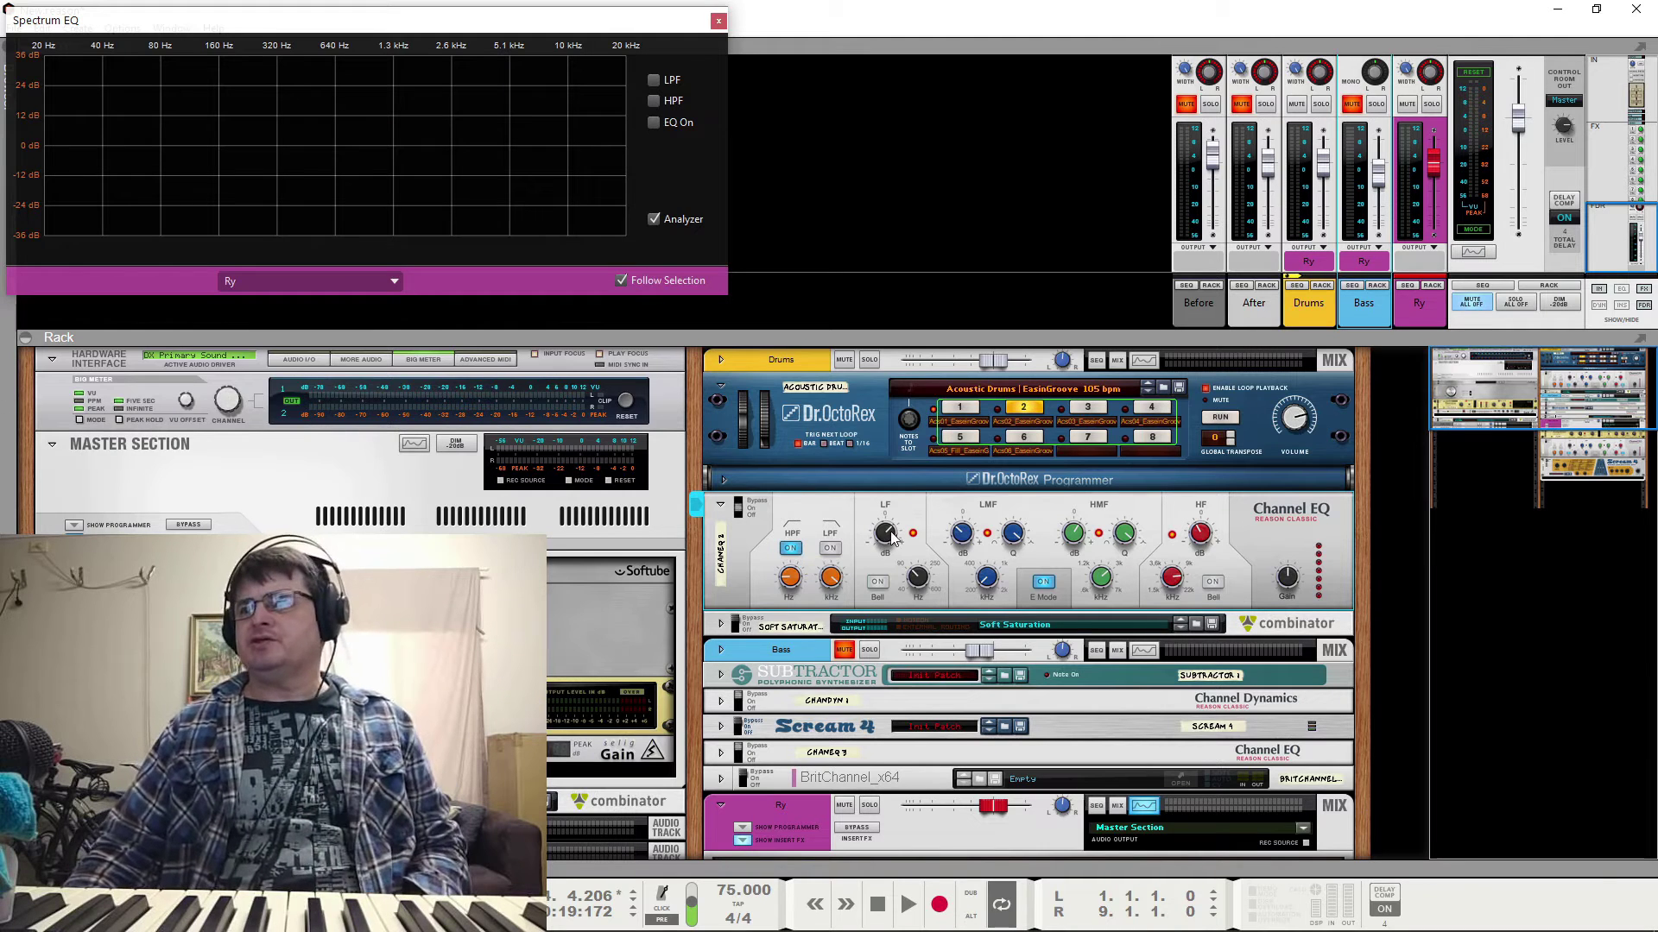
# Flatten the drum Channel EQ by zeroing its band gains and turning off the HPF, and play the result
pyautogui.moveTo(889, 537); pyautogui.dragTo(889, 561)
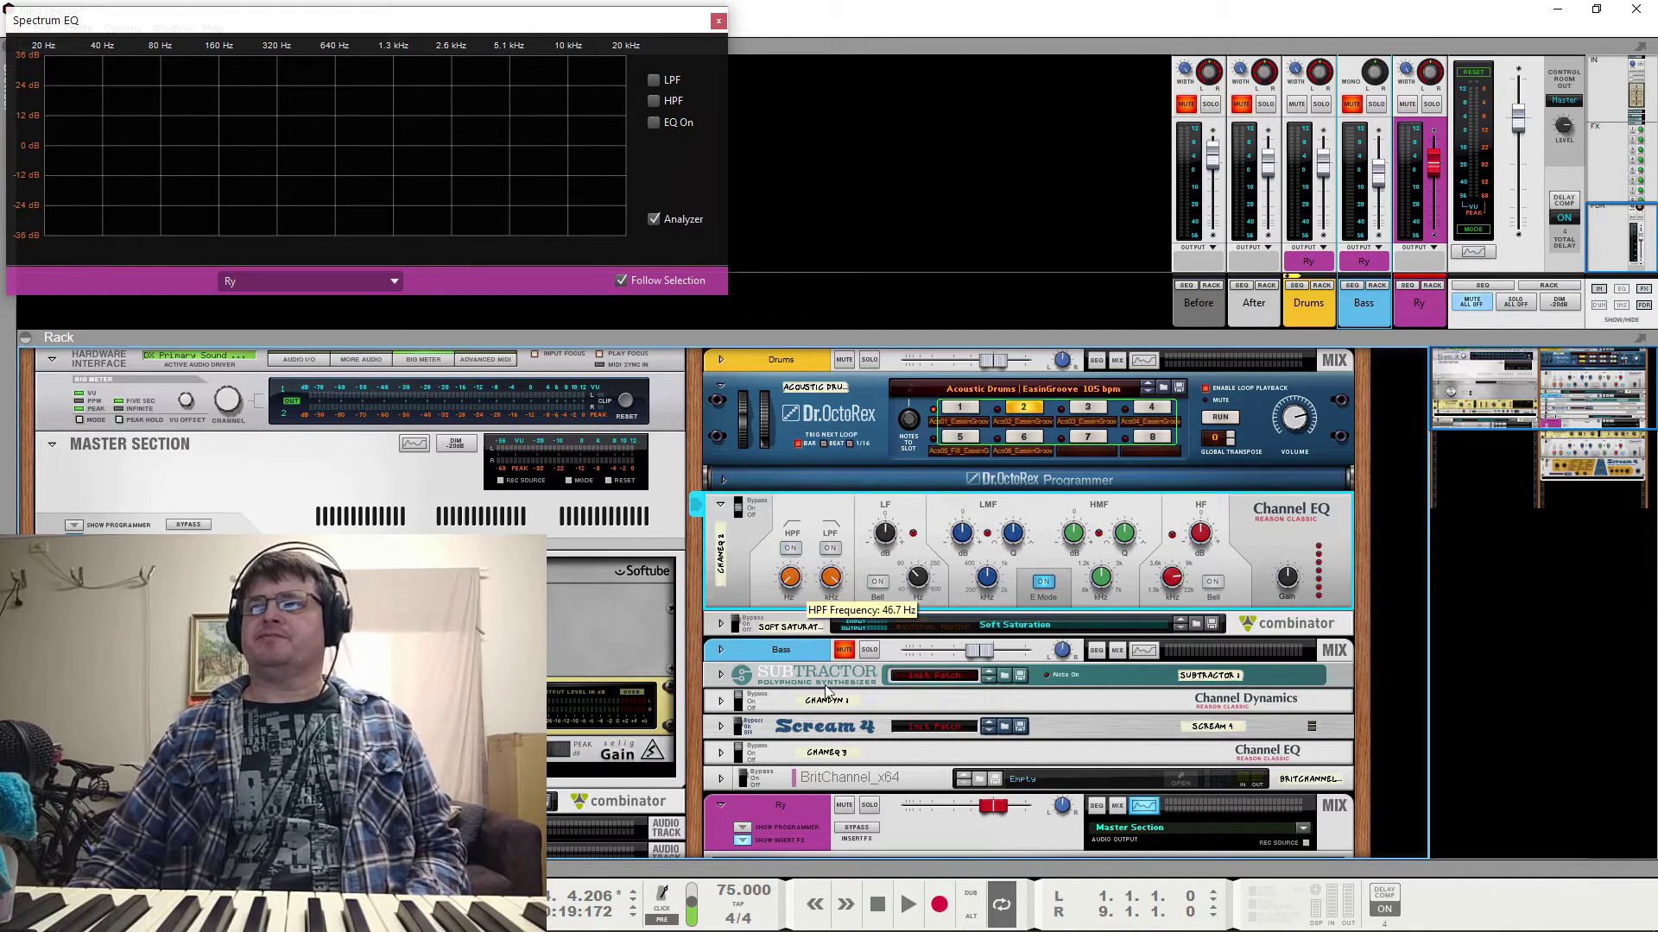
pyautogui.press('space')
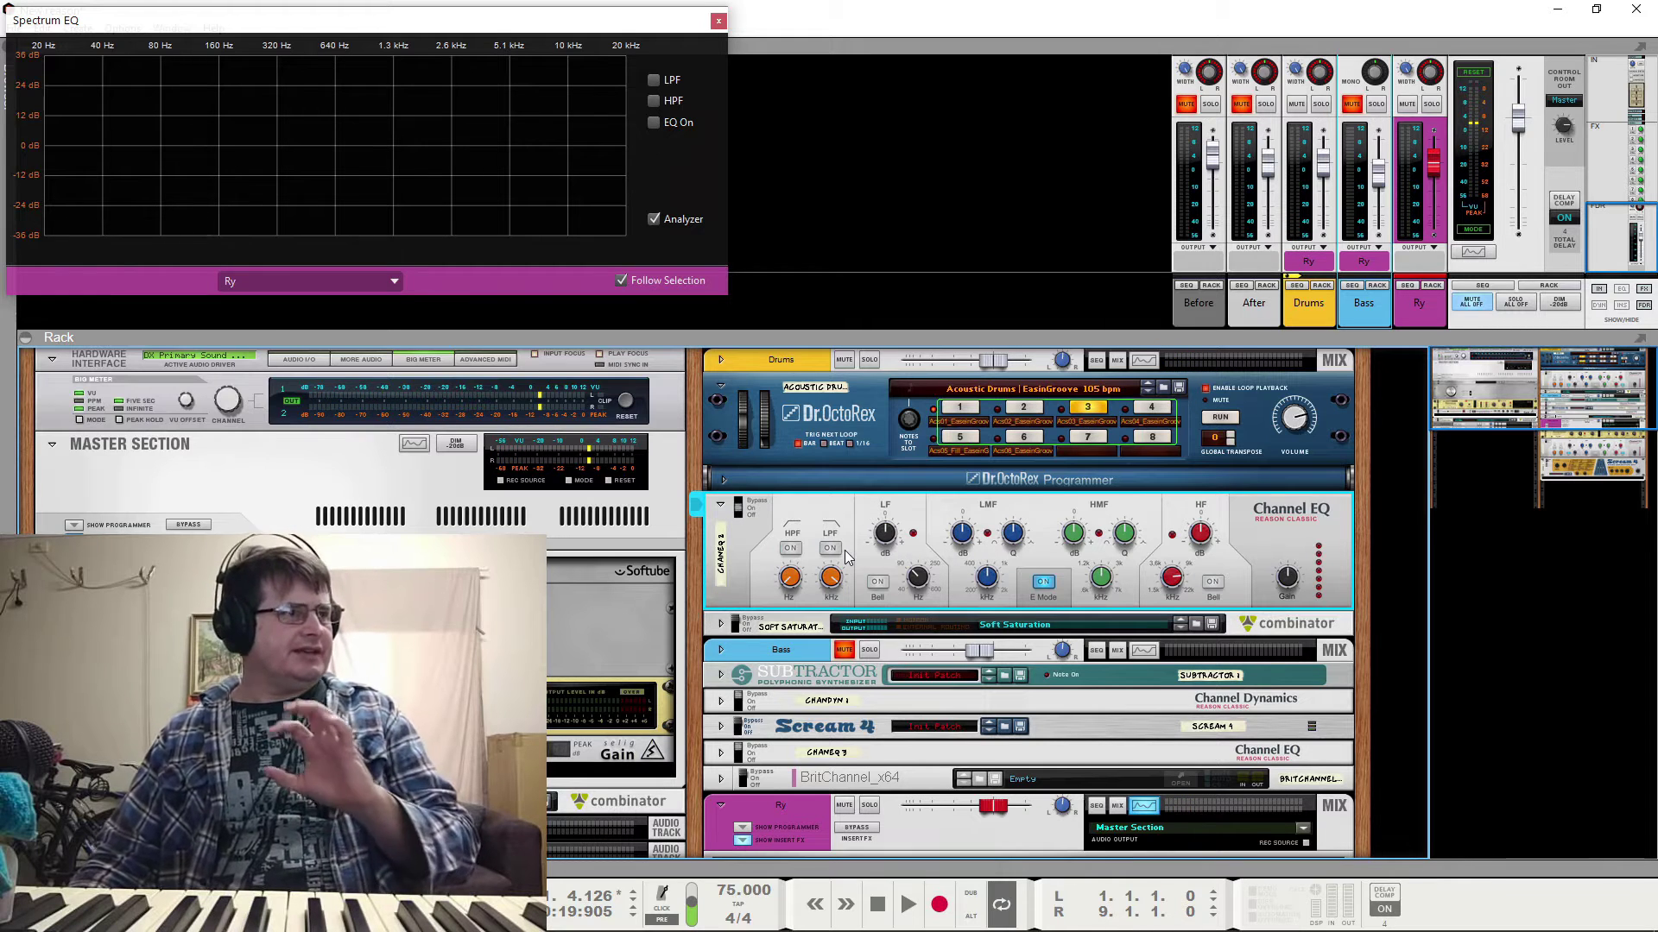
# Set the drum Channel EQ's LF gain to 10.31 dB and play the drums to hear the boost
pyautogui.moveTo(885, 532); pyautogui.dragTo(889, 518)
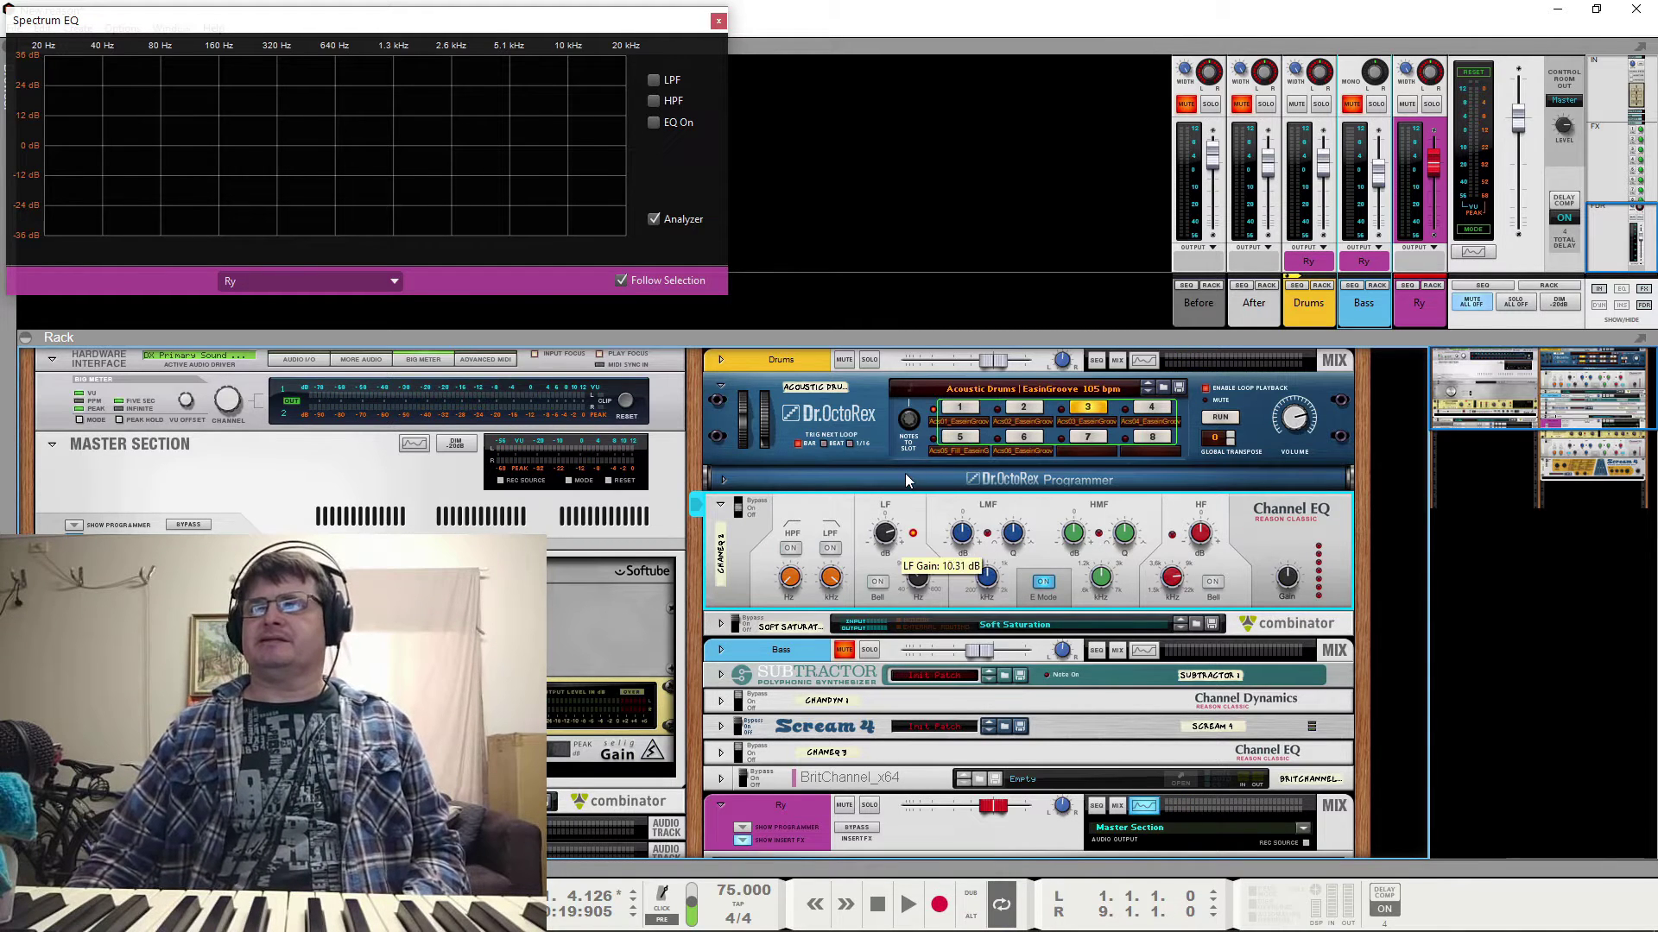
pyautogui.press('space')
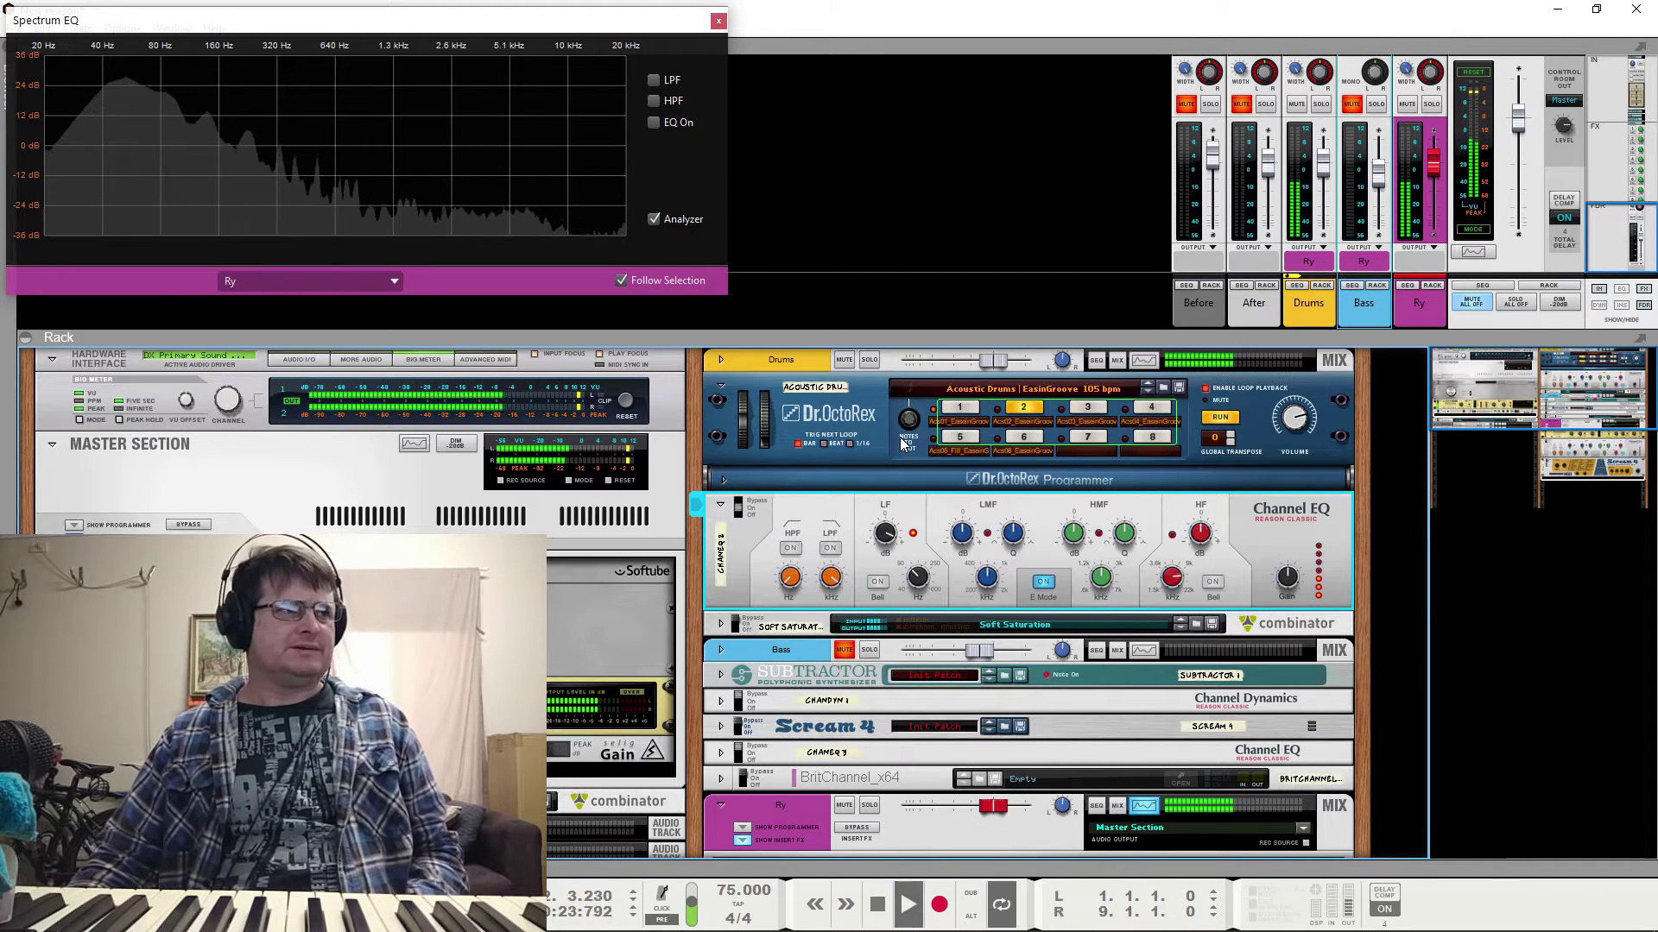
pyautogui.press('space')
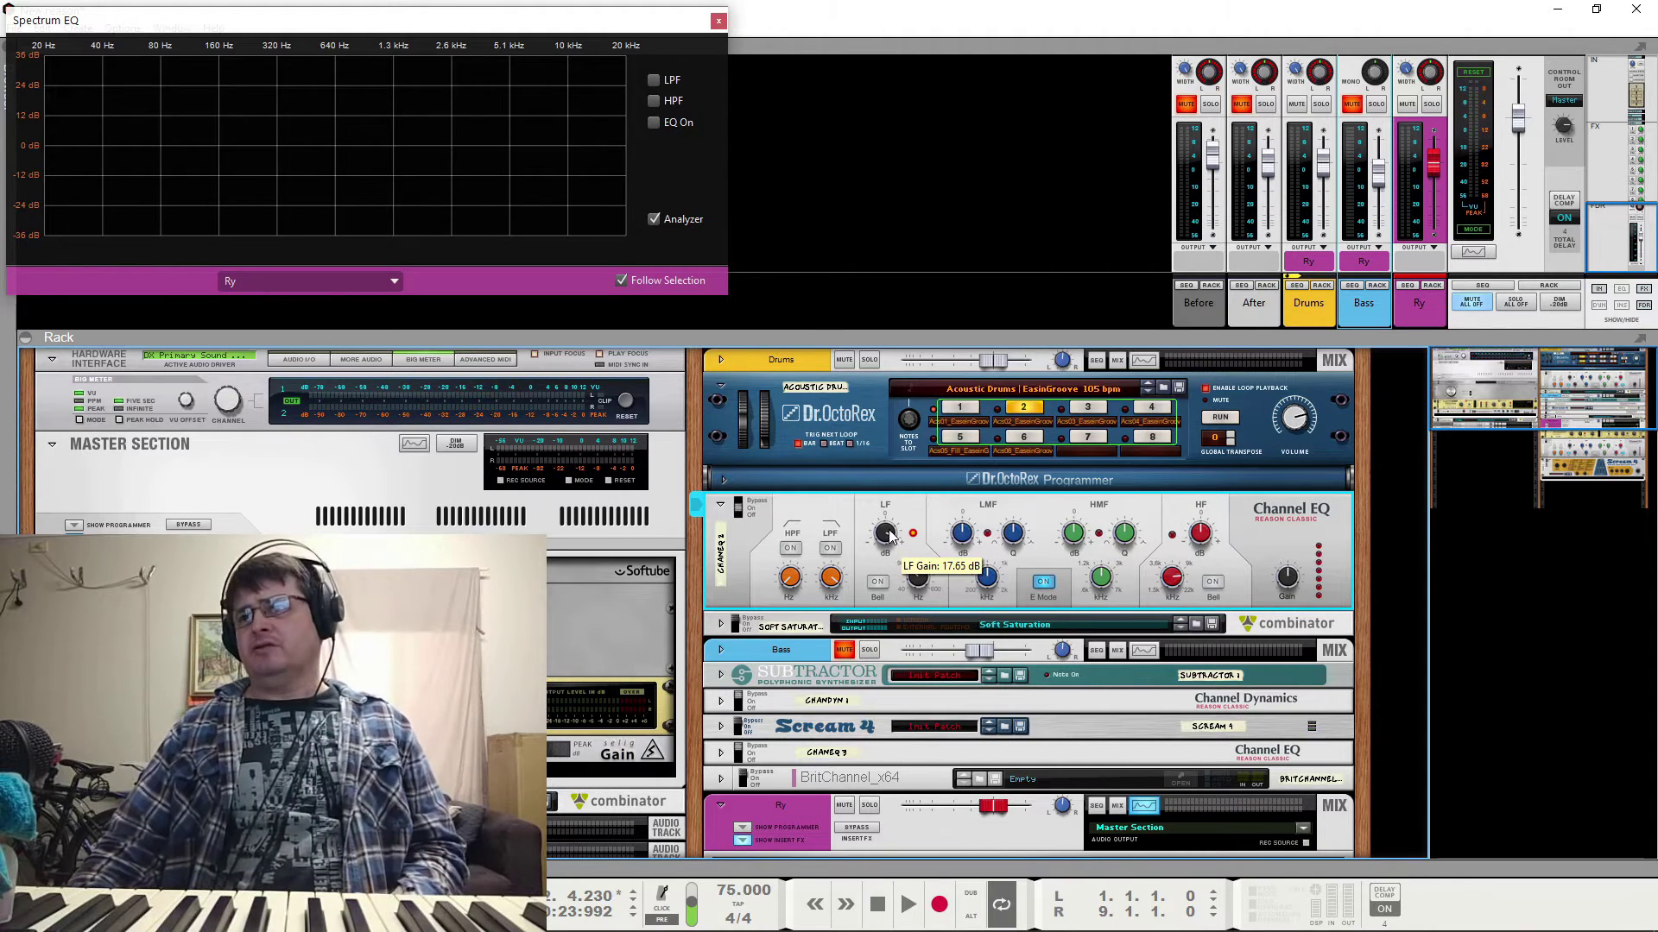
# Replay the drums while raising the drum Channel EQ's LF gain and adding an HF boost, and stop playback
pyautogui.press('space')
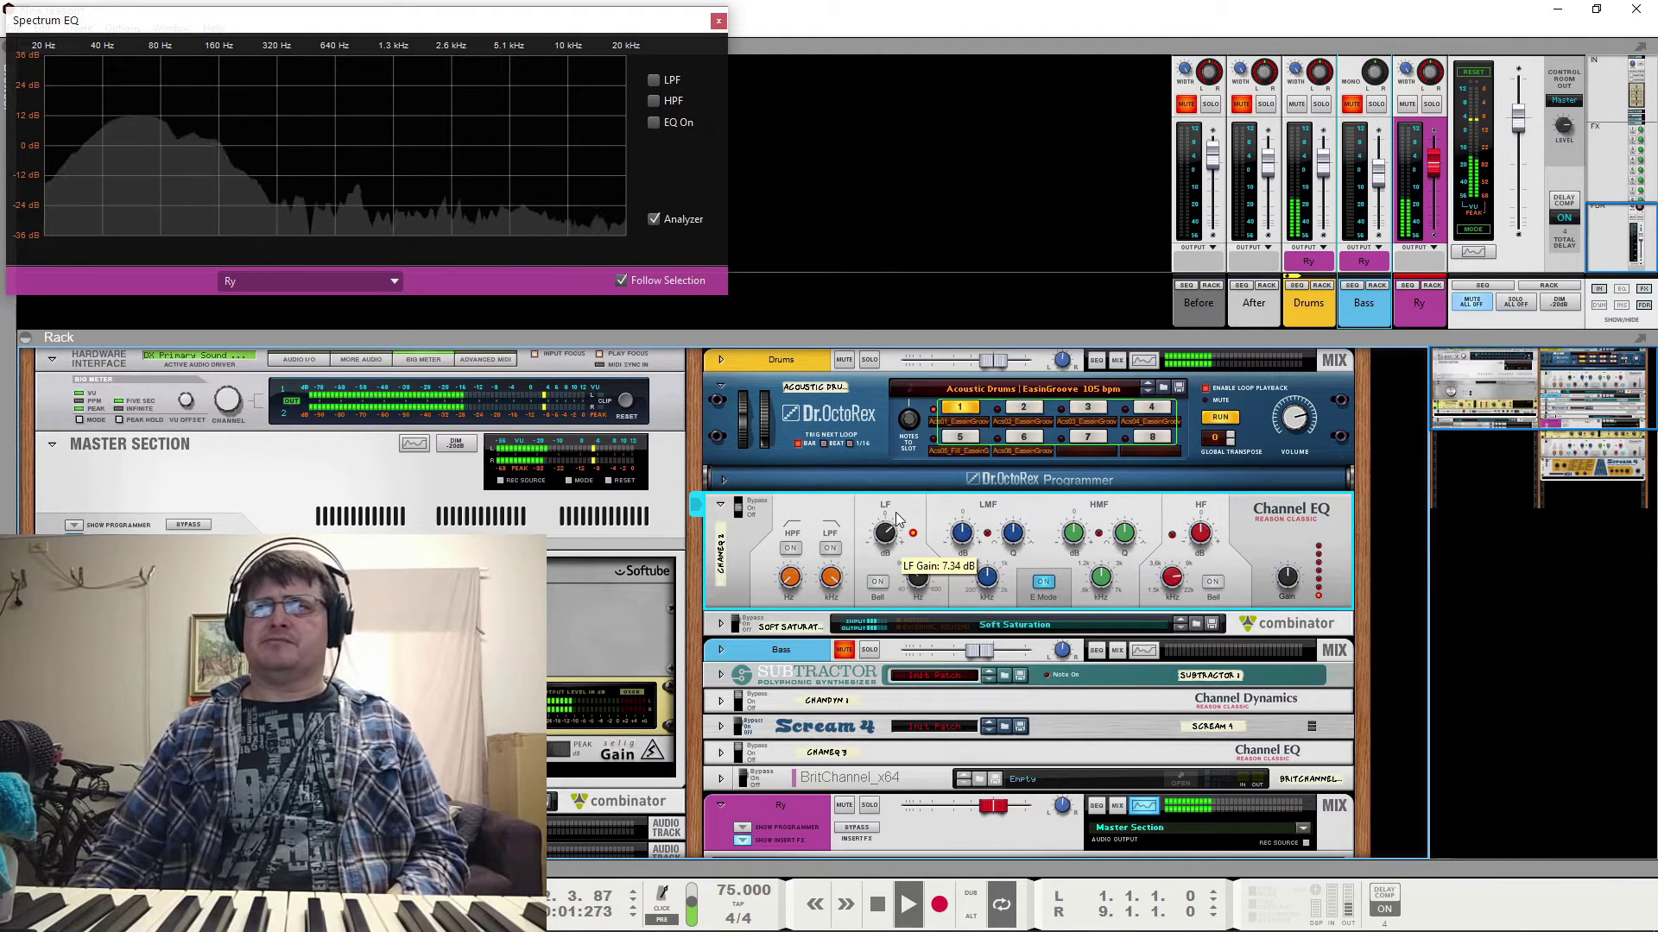
pyautogui.moveTo(890, 525); pyautogui.dragTo(899, 504)
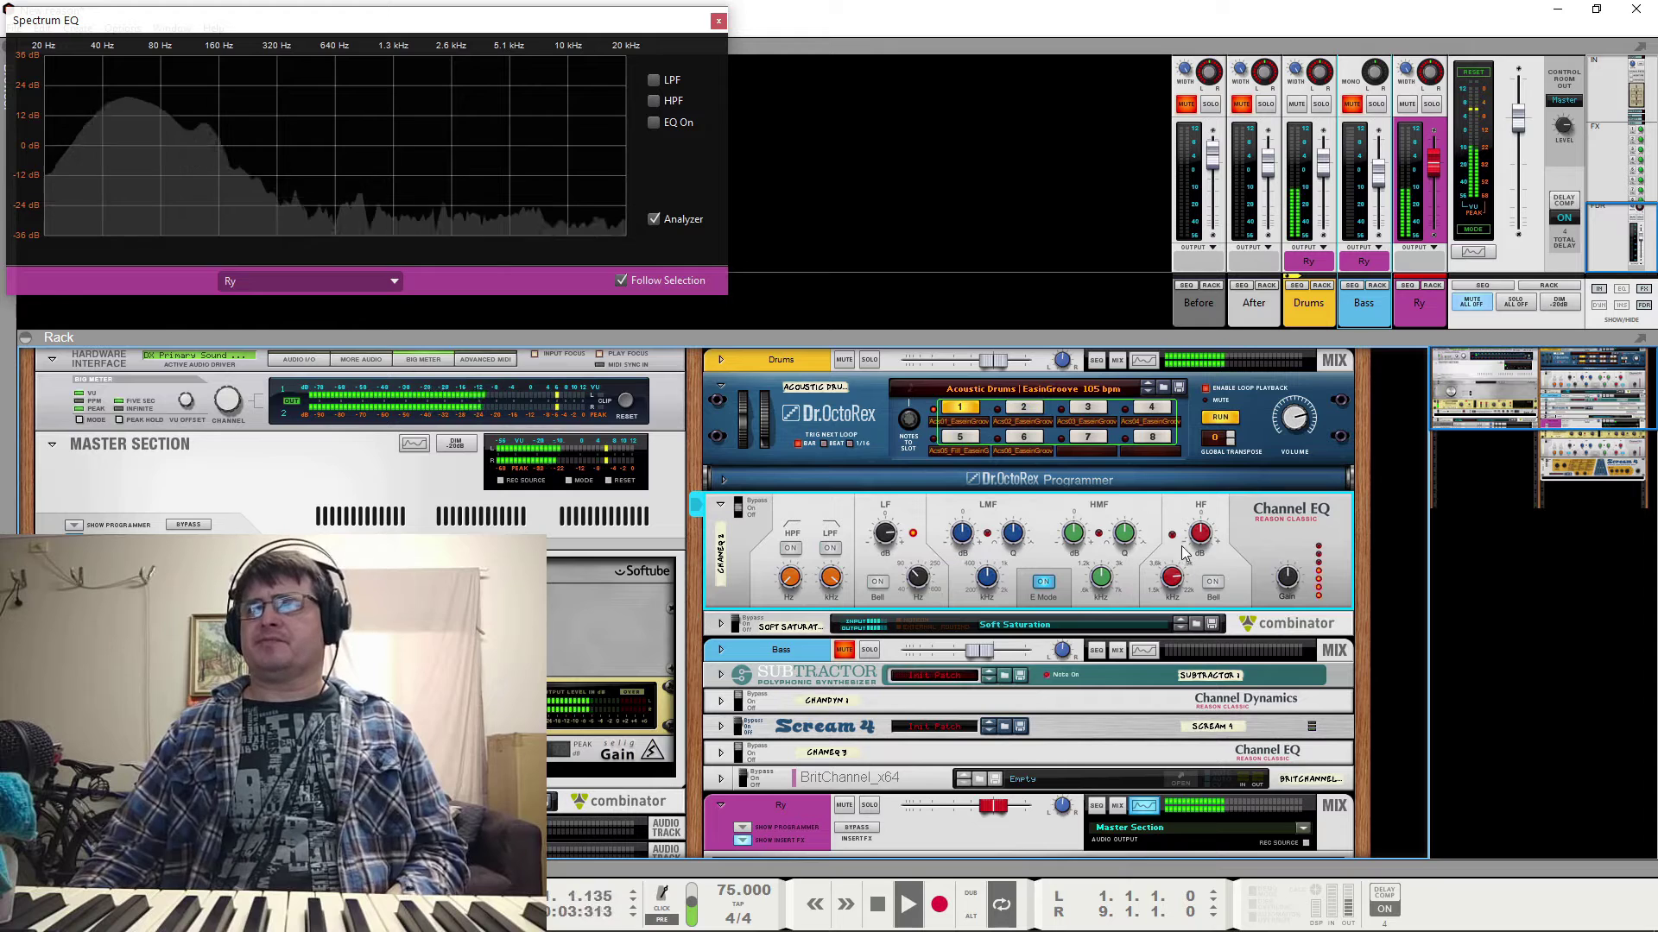
pyautogui.press('space')
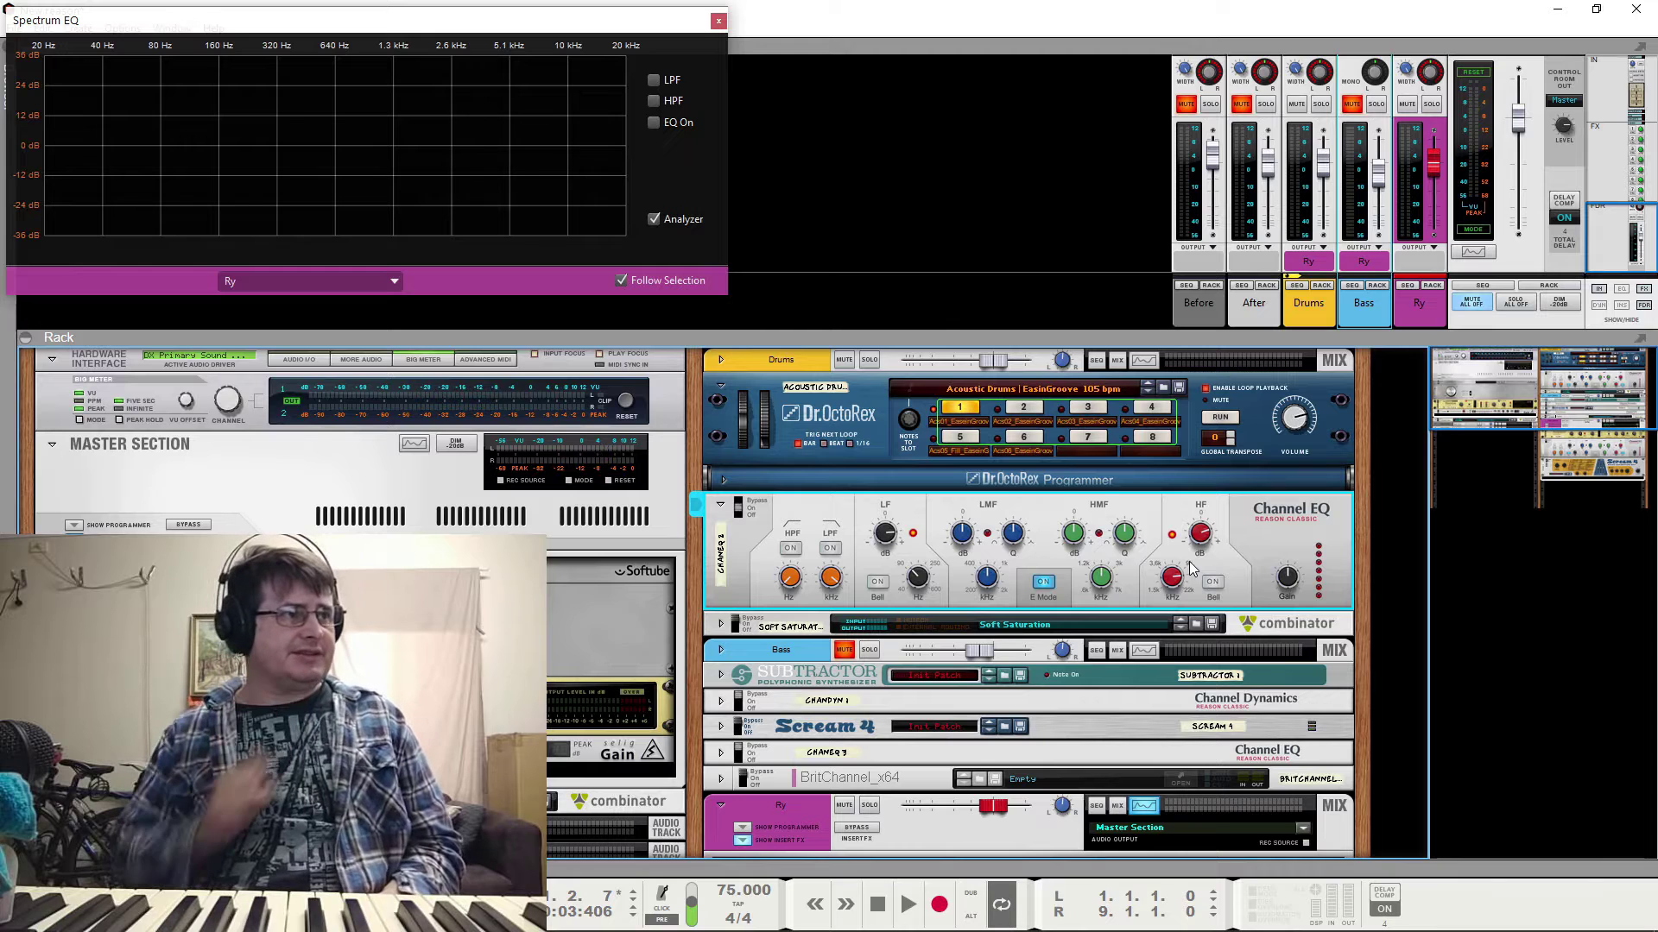
# Play the drums twice with the Channel EQ's LF and HF boosts active and watch the Spectrum EQ analyzer, stopping after each pass
pyautogui.press('space')
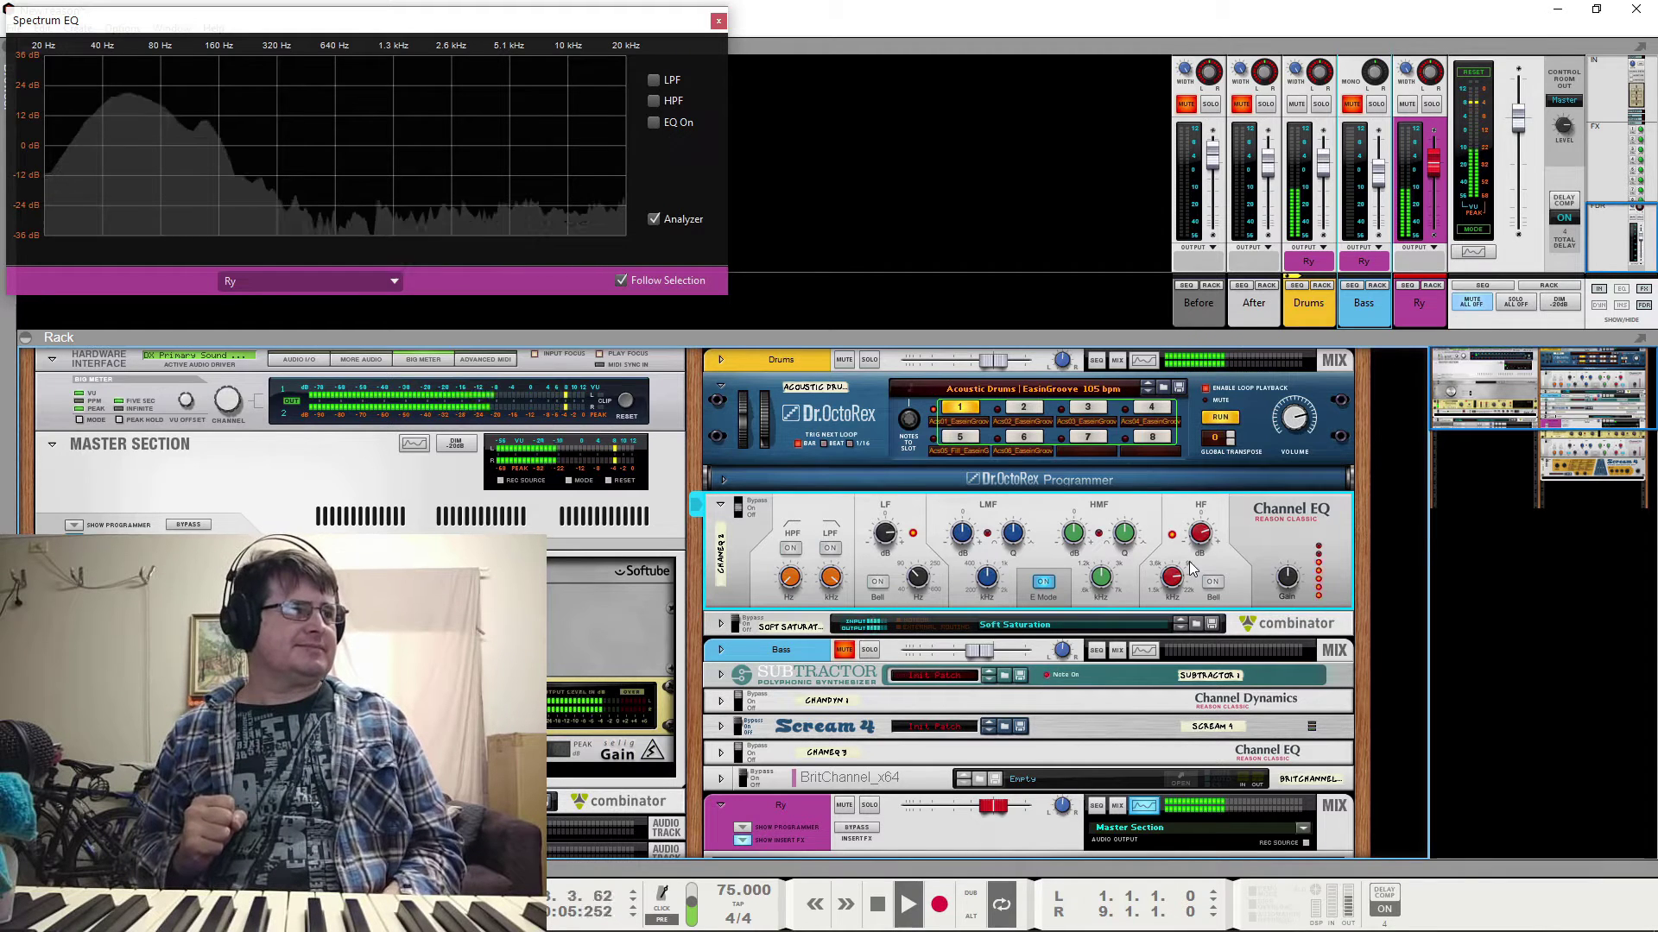
pyautogui.press('space')
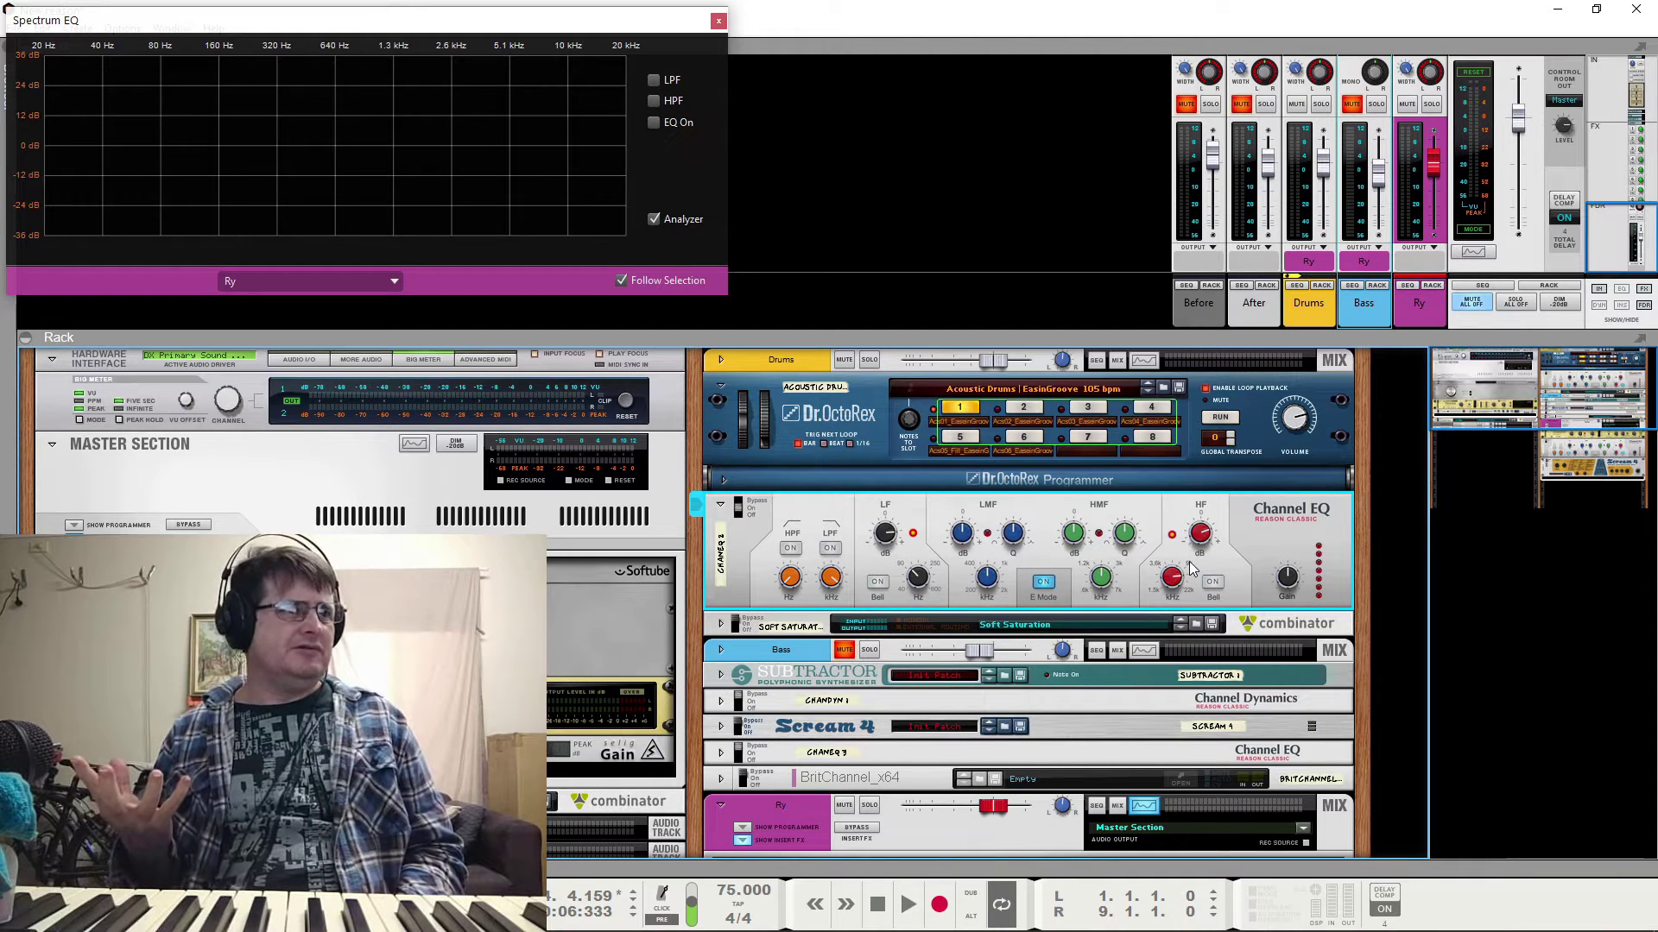
pyautogui.press('space')
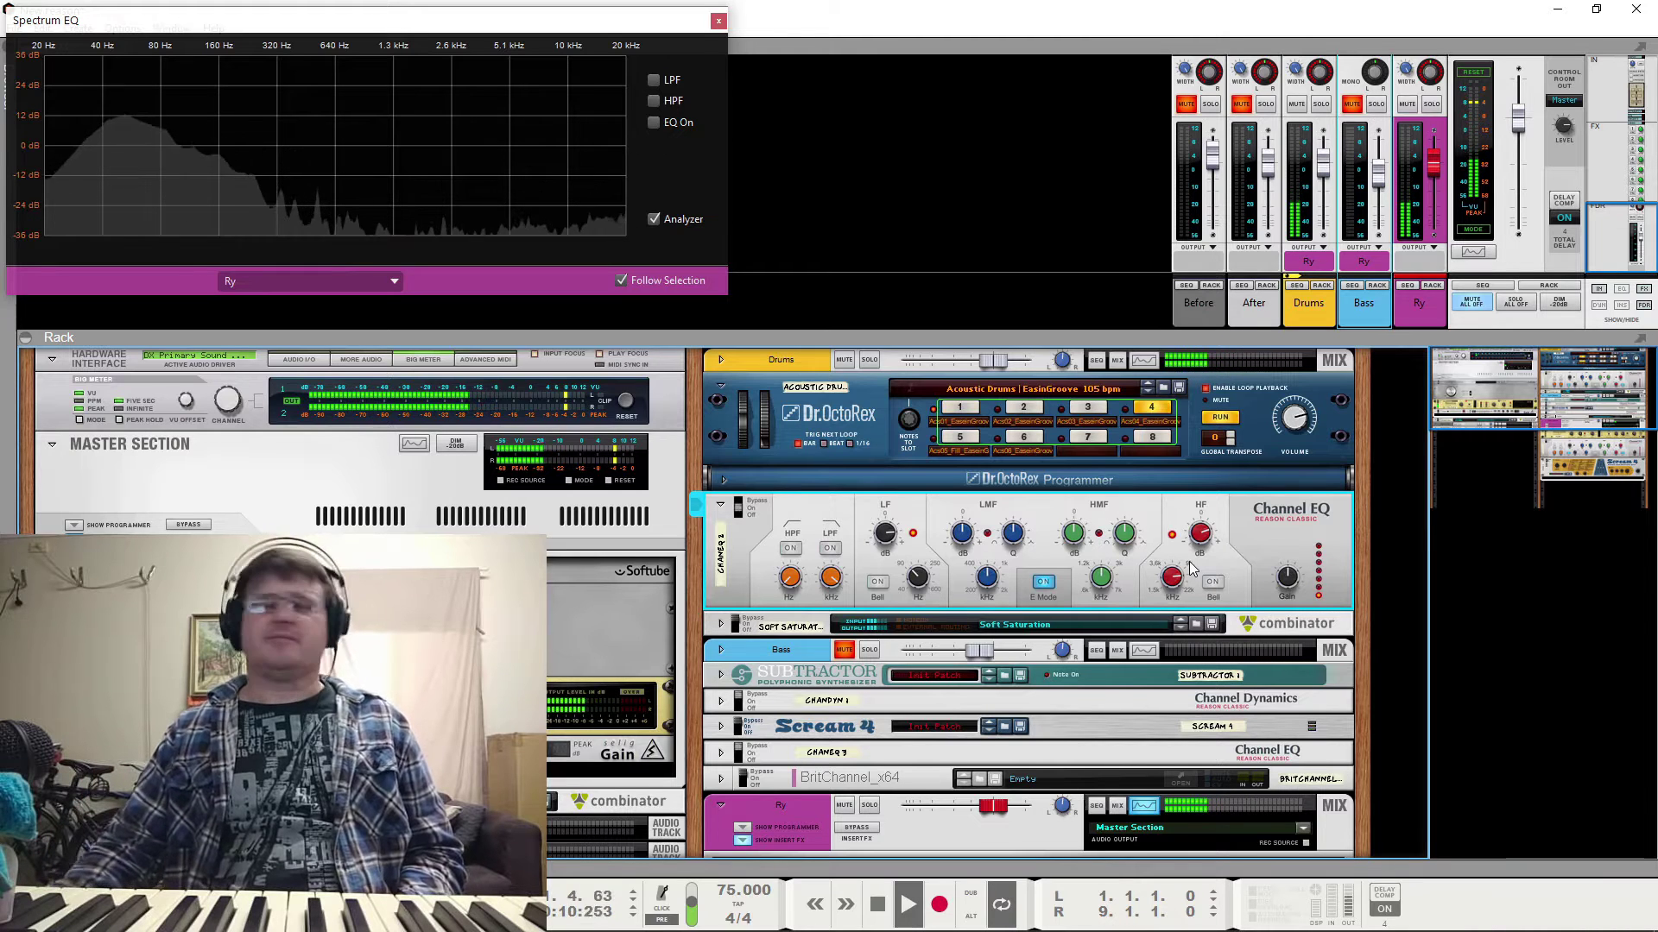
pyautogui.press('space')
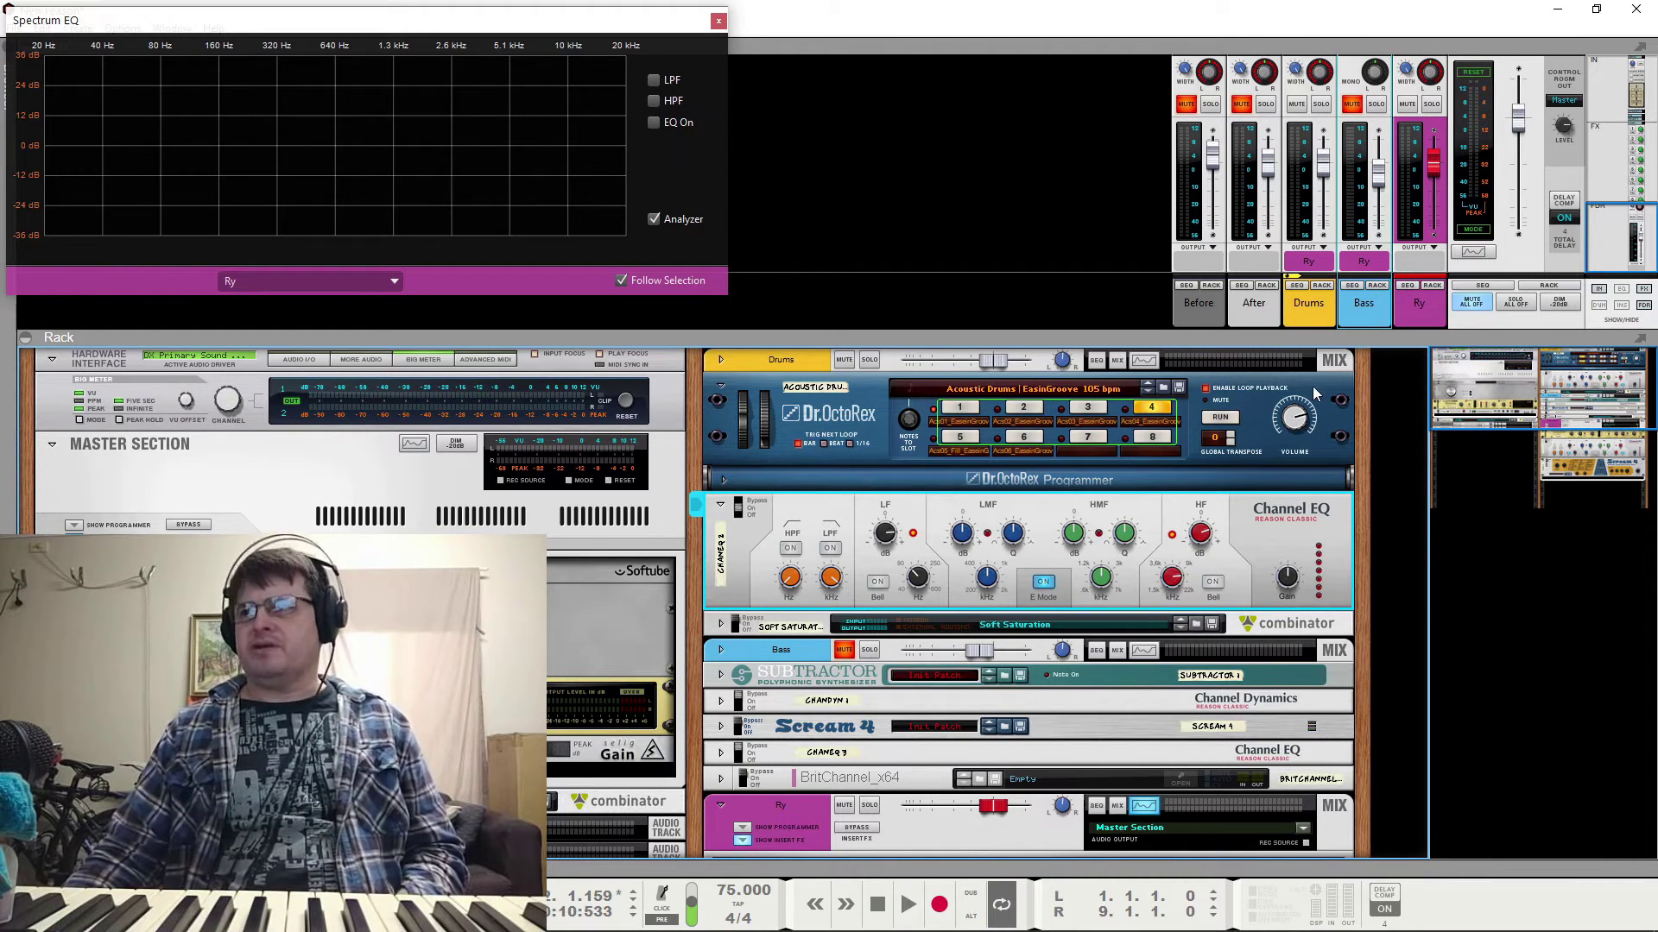
# Play the mix while soloing the Ry channel and the After channel in turn, clear both solos, and leave Ry unmuted
pyautogui.click(1433, 104)
pyautogui.press('space')
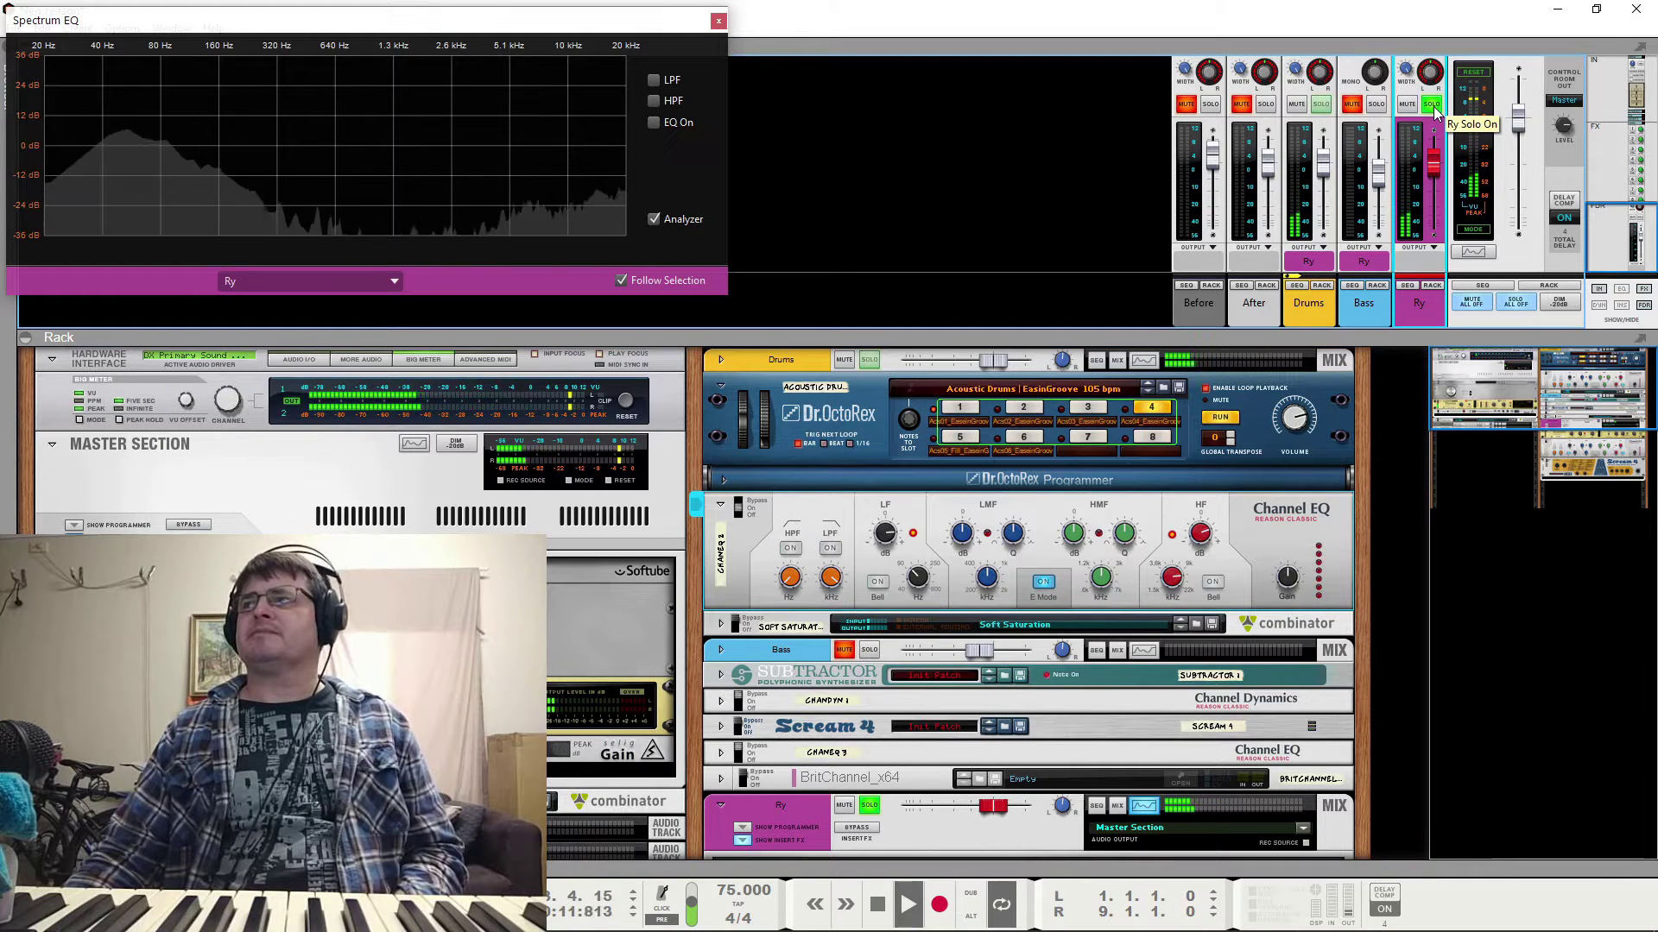
pyautogui.click(1432, 104)
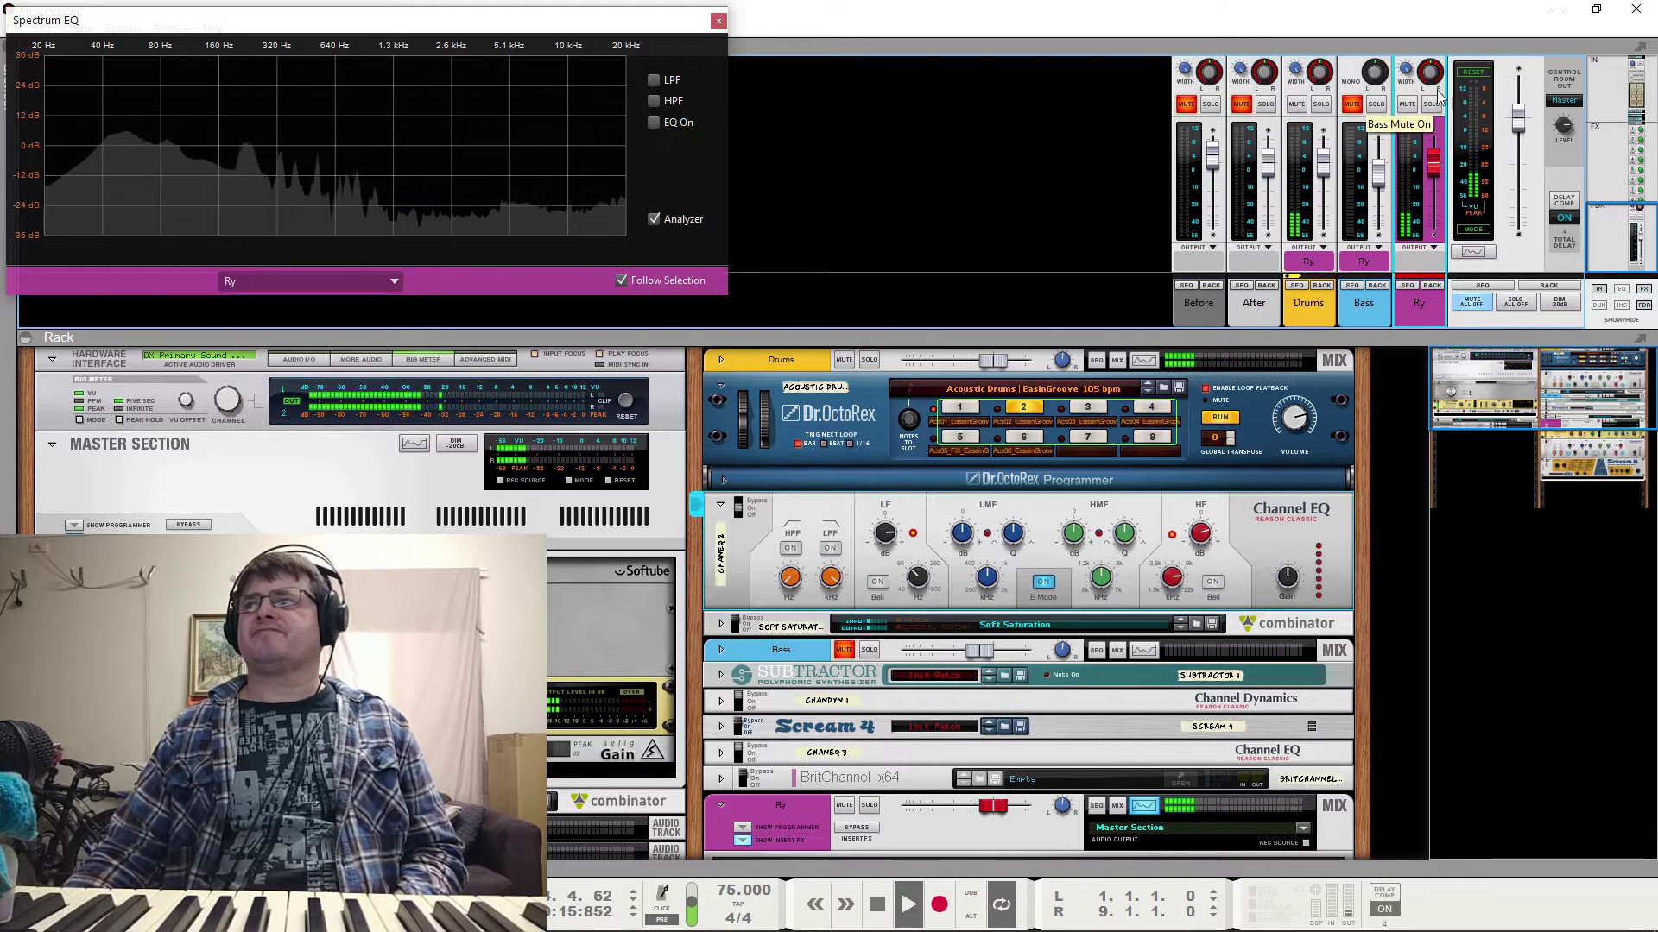
pyautogui.click(1265, 104)
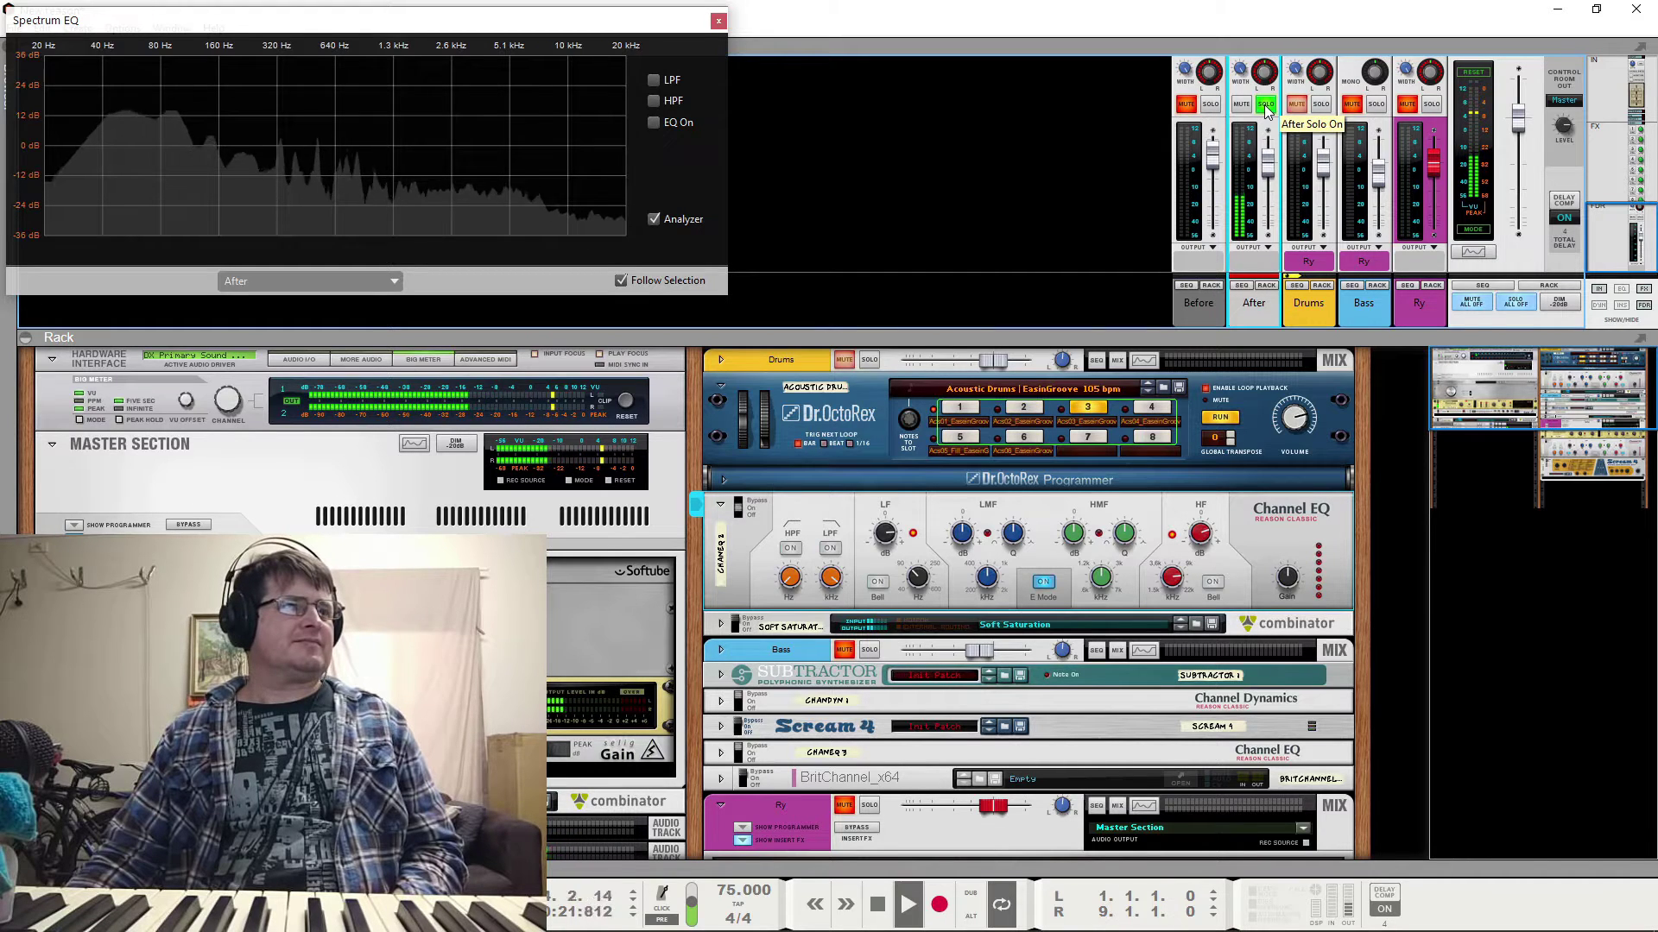
pyautogui.click(1266, 105)
pyautogui.click(1408, 107)
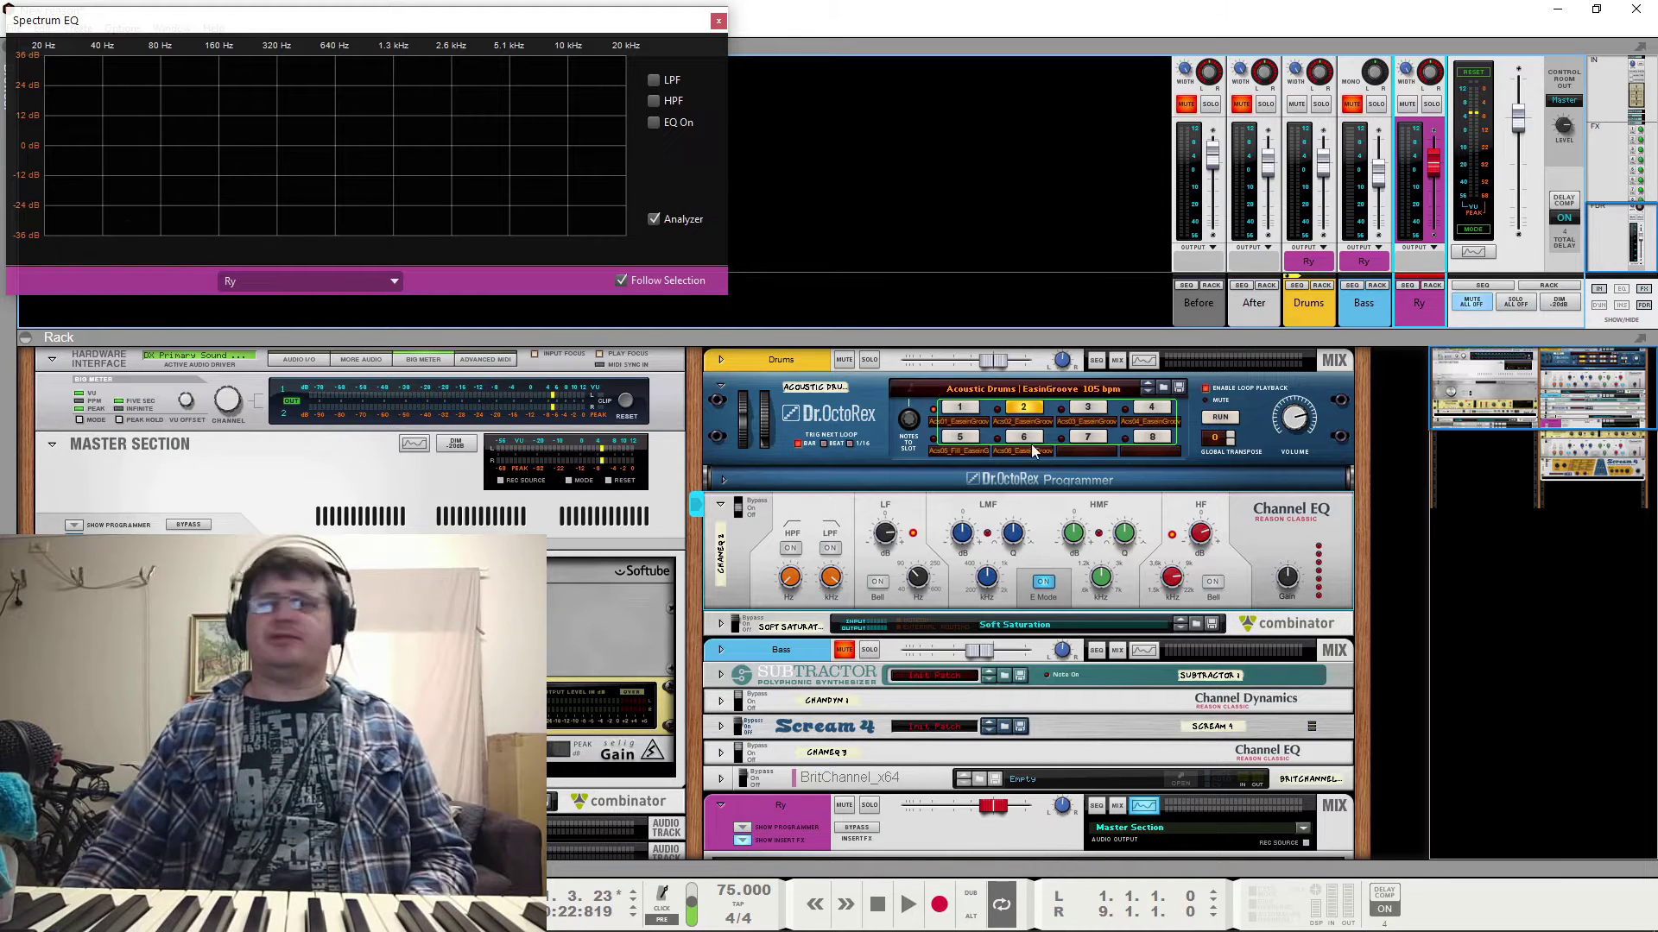
# Reset the drum Channel EQ's HF and LF gains to 0 dB and play the drums
pyautogui.click(1206, 537)
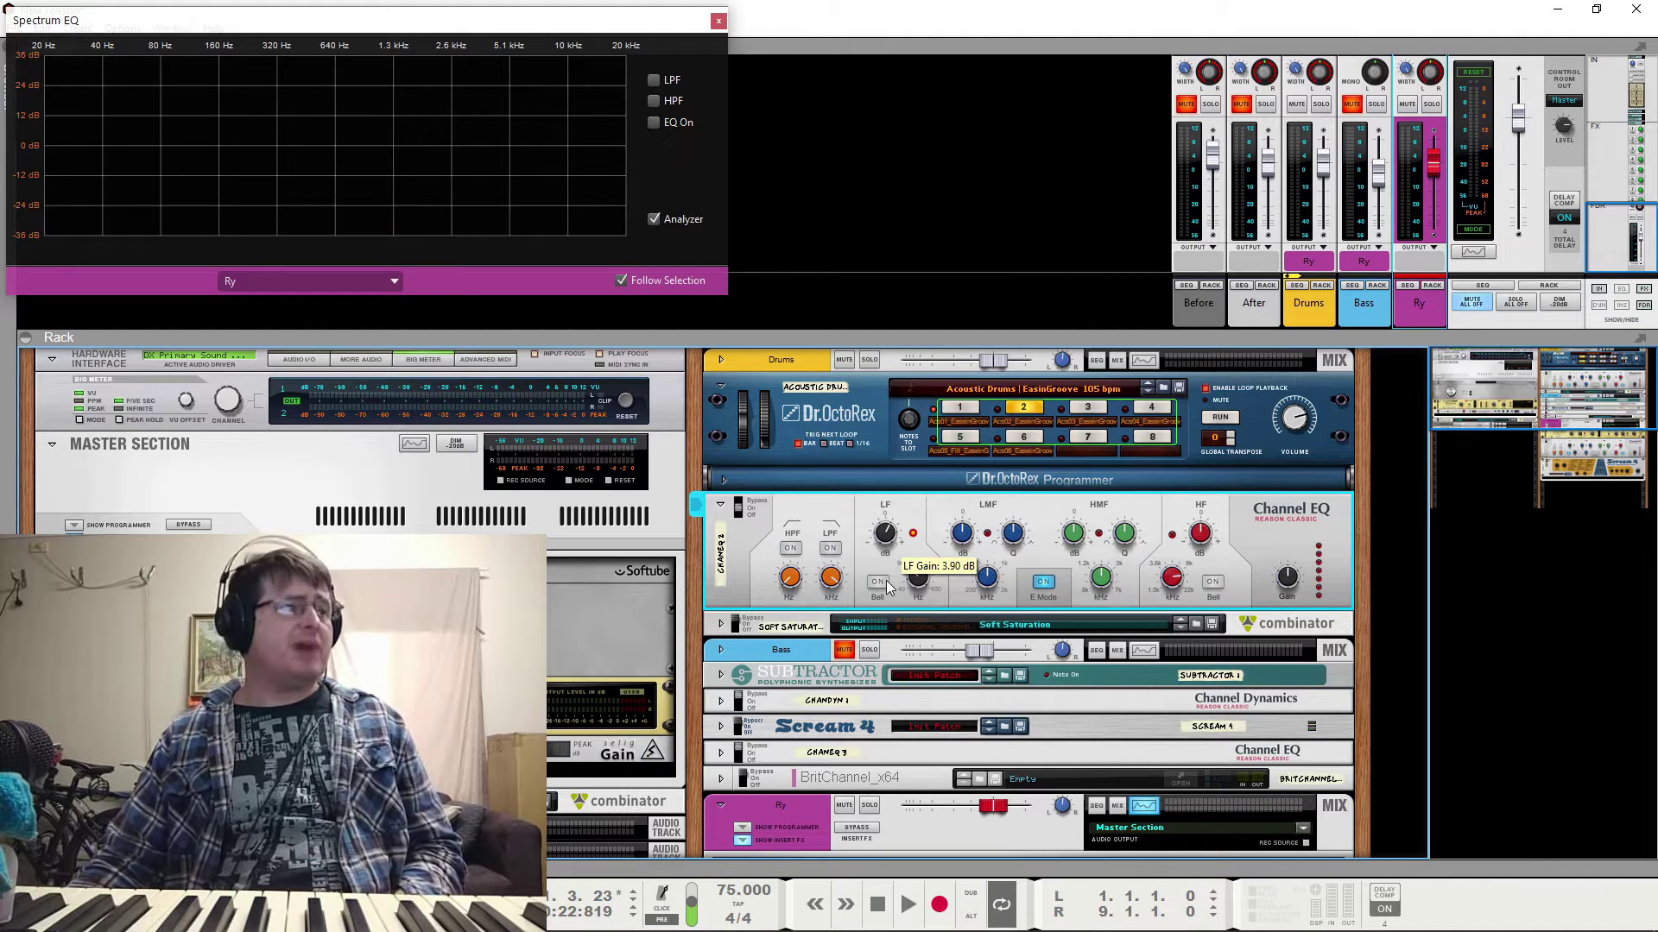
pyautogui.moveTo(886, 580)
pyautogui.mouseDown()
pyautogui.moveTo(884, 608)
pyautogui.moveTo(888, 563)
pyautogui.mouseUp()
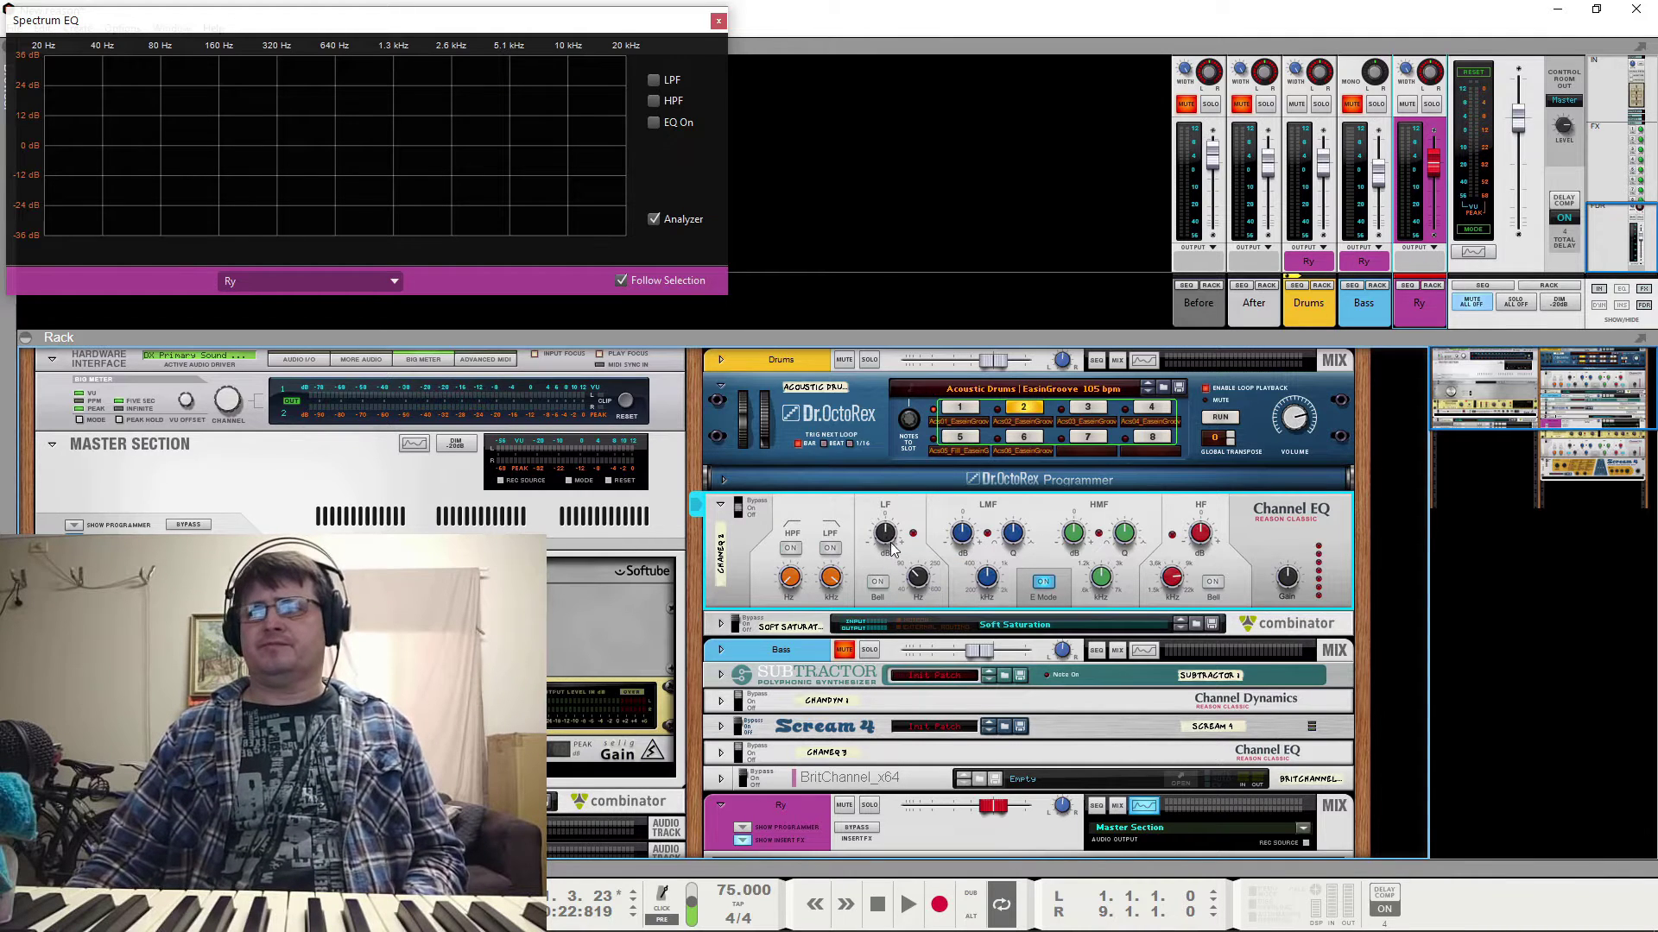
pyautogui.press('space')
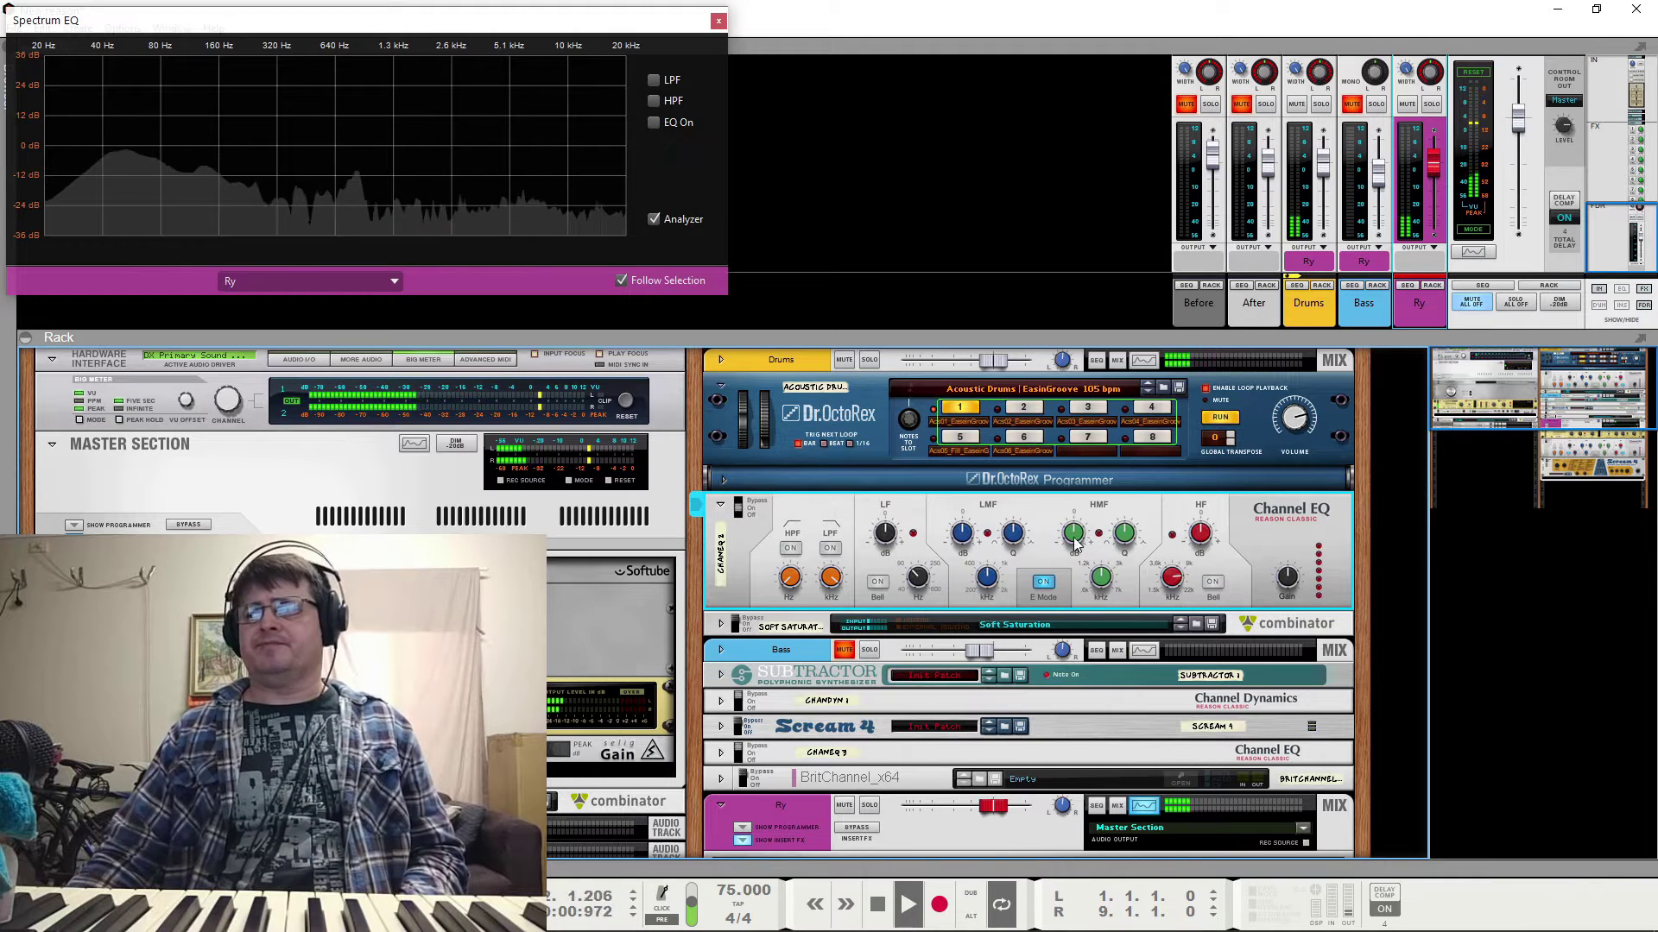
# Boost the drum Channel EQ's HMF gain, lower the HMF frequency to 1.09 kHz, and play the drums to hear it
pyautogui.moveTo(1075, 542); pyautogui.dragTo(1097, 514)
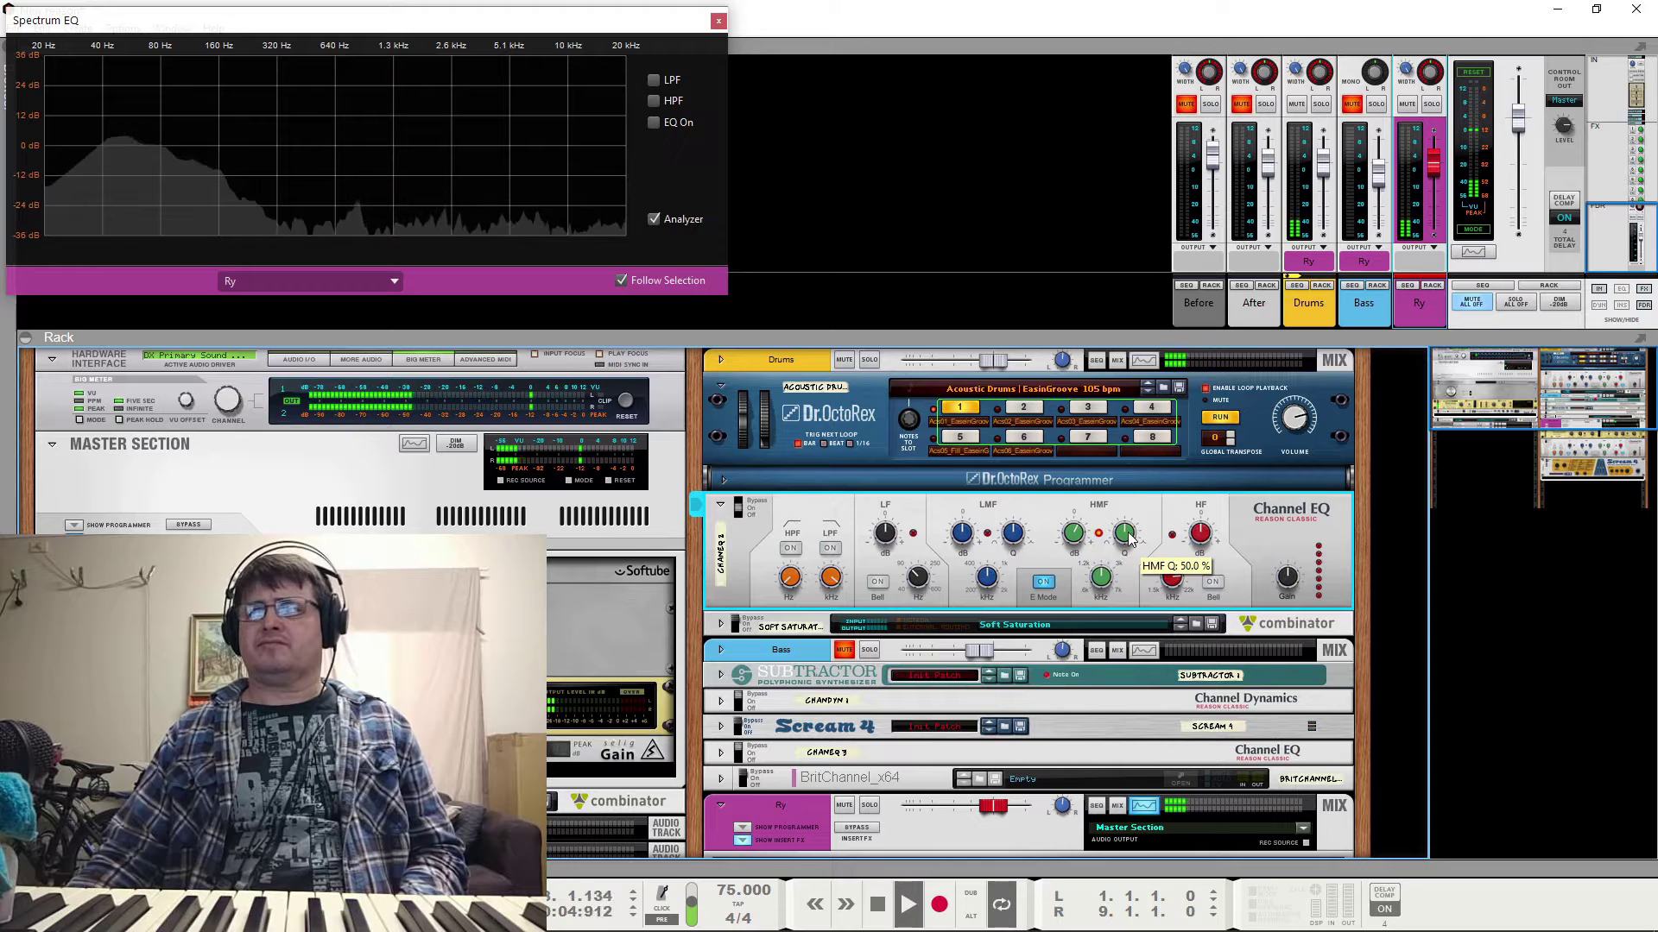
pyautogui.moveTo(1108, 616); pyautogui.dragTo(1107, 636)
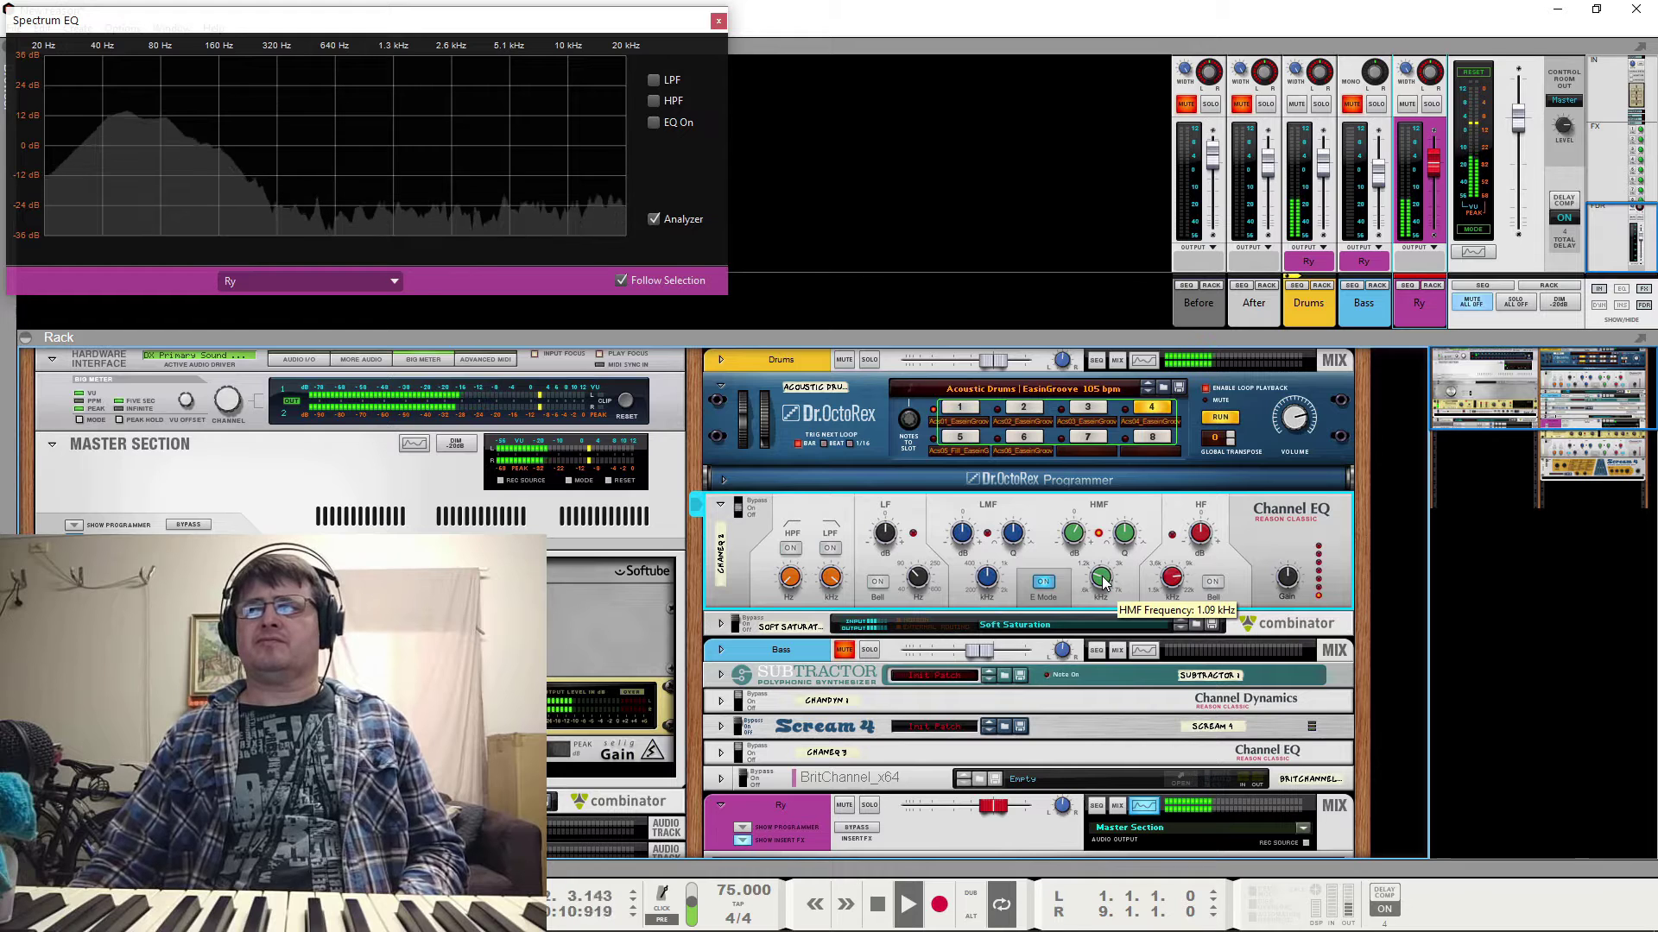
pyautogui.press('space')
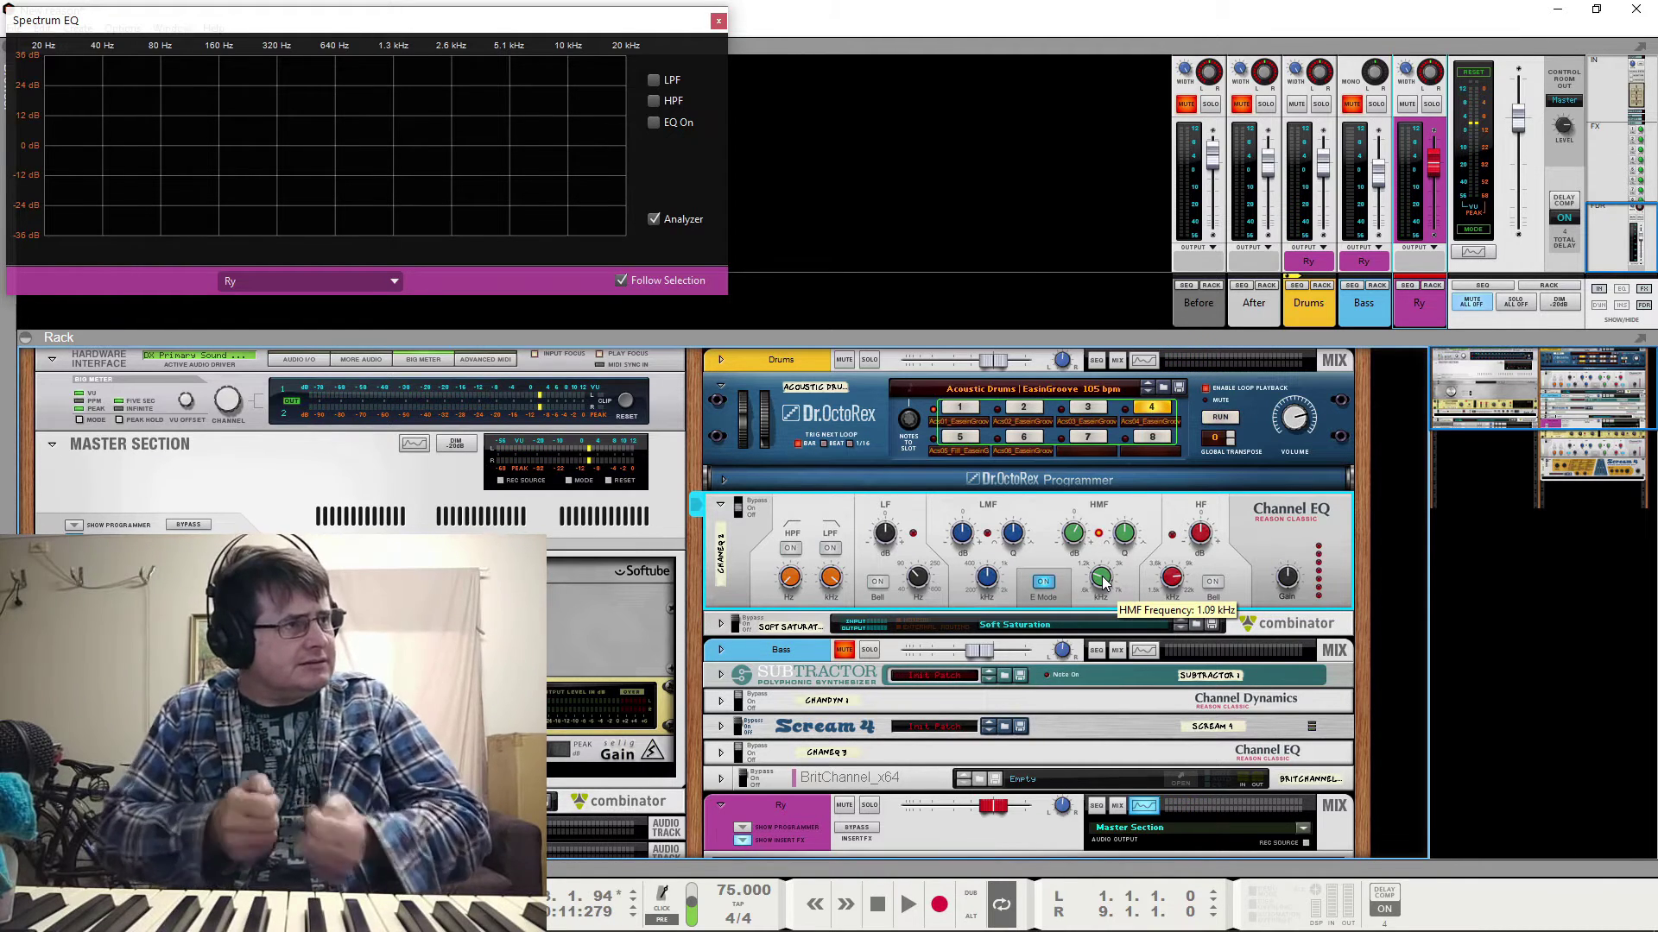
pyautogui.press('space')
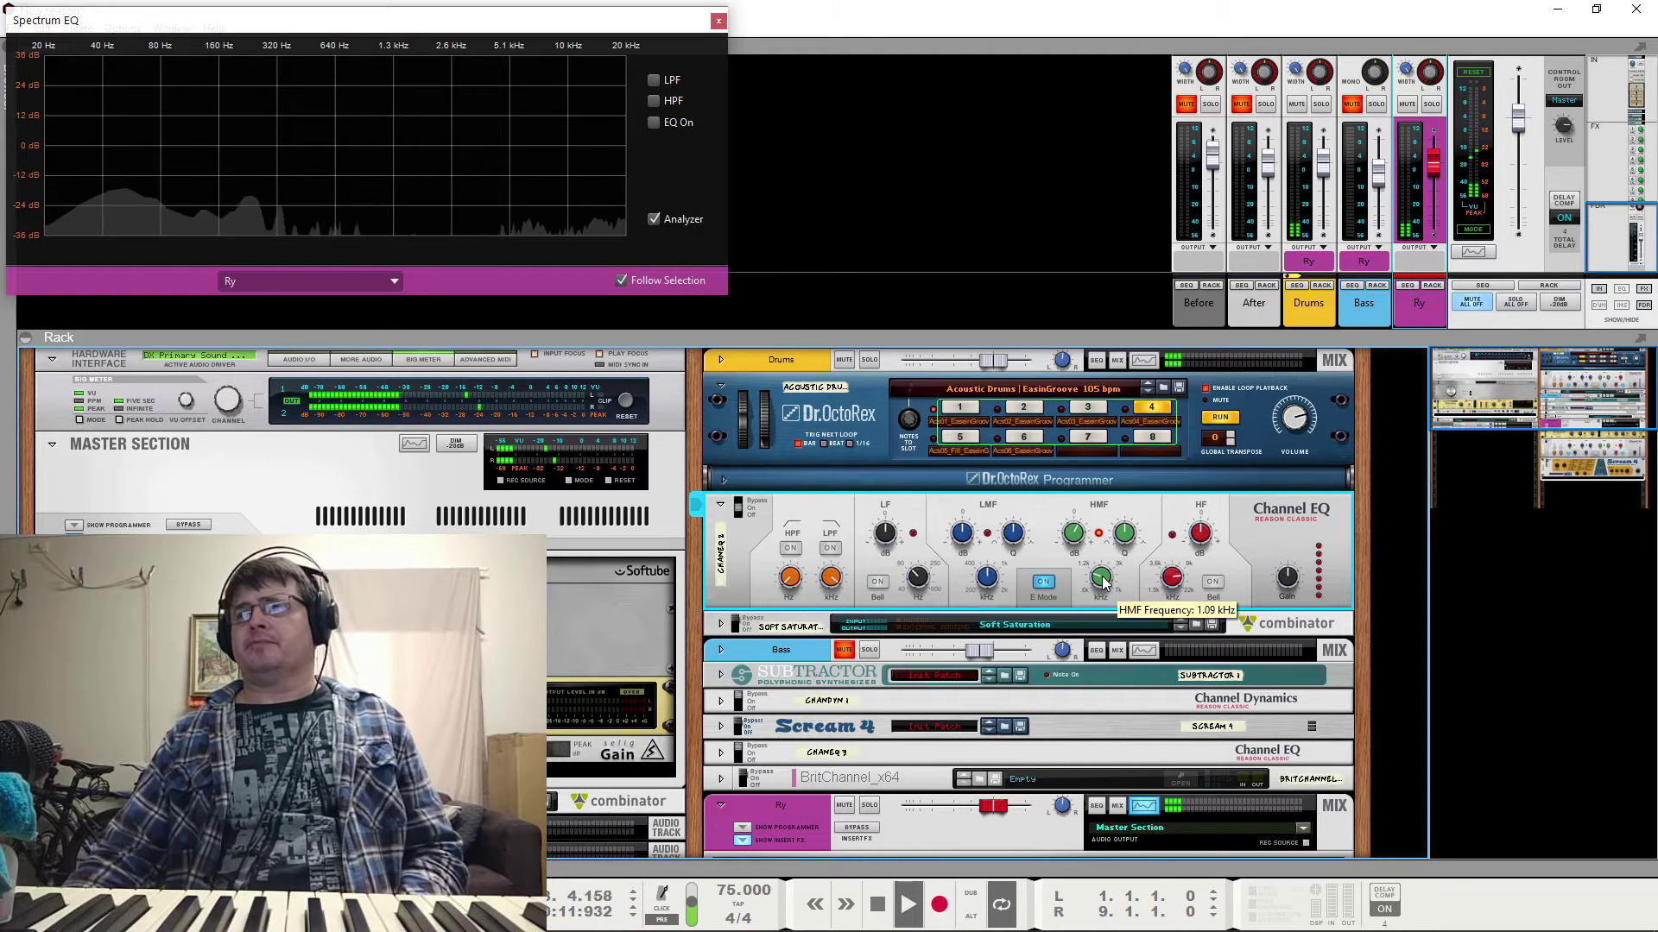
pyautogui.press('space')
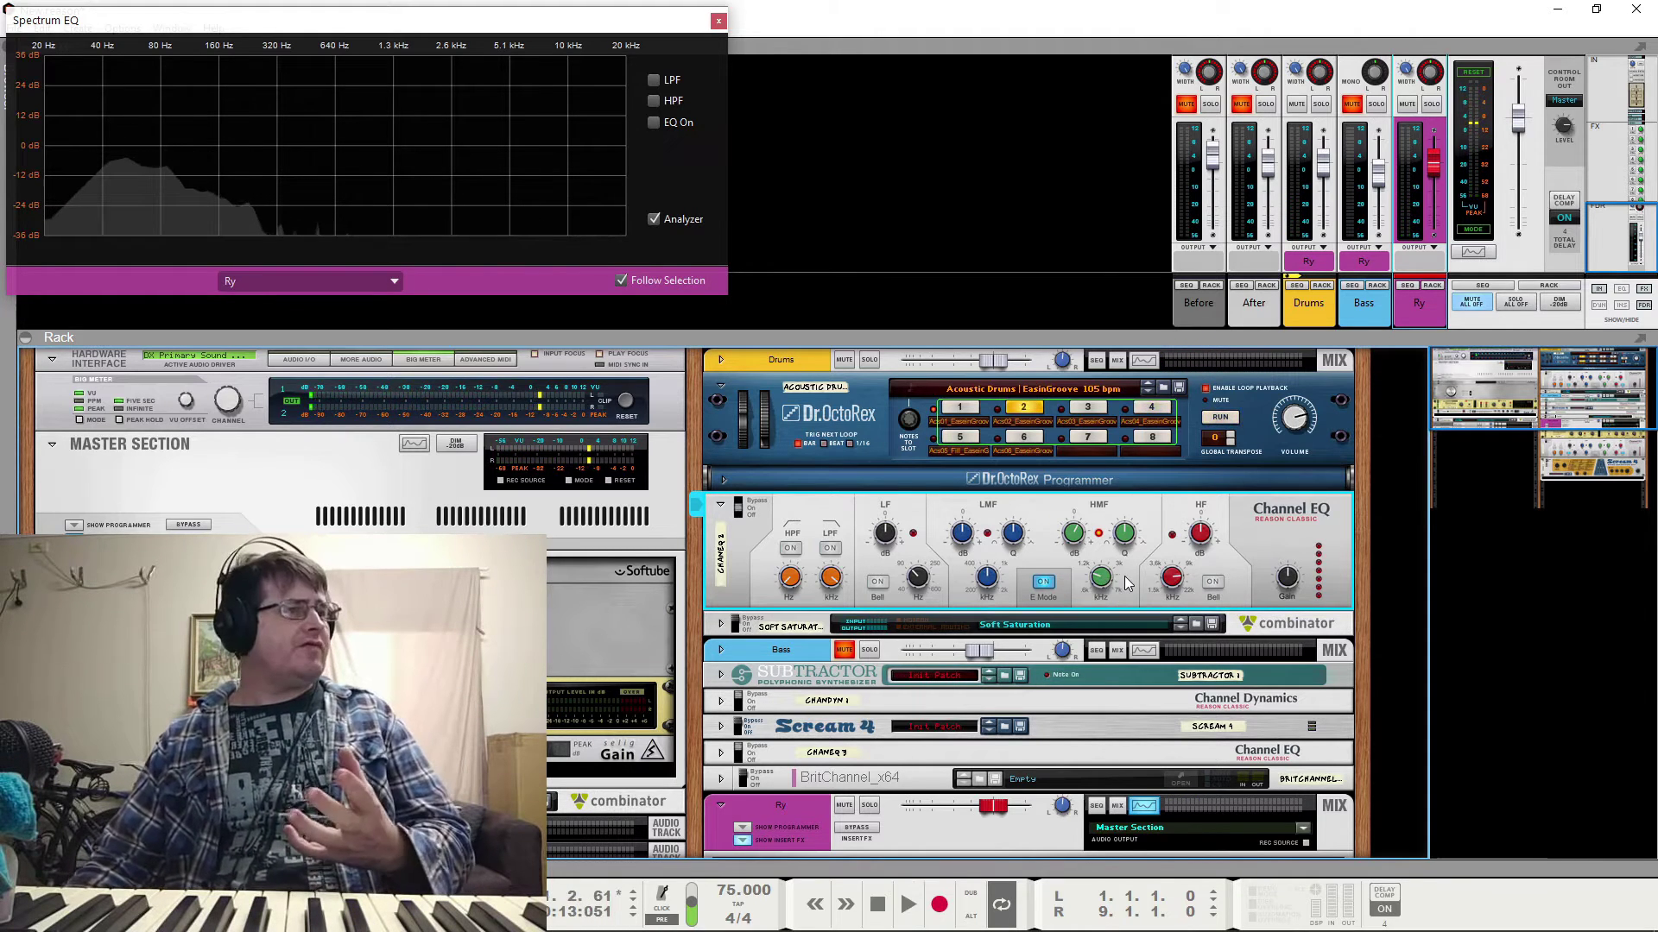
# Play the drums while cutting the drum Channel EQ's HF gain, trying -6.72 dB and a 0 dB reset, and leave the band cut
pyautogui.moveTo(1204, 530); pyautogui.dragTo(1209, 536)
pyautogui.keyDown('ctrl'); pyautogui.click(1205, 539); pyautogui.keyUp('ctrl')
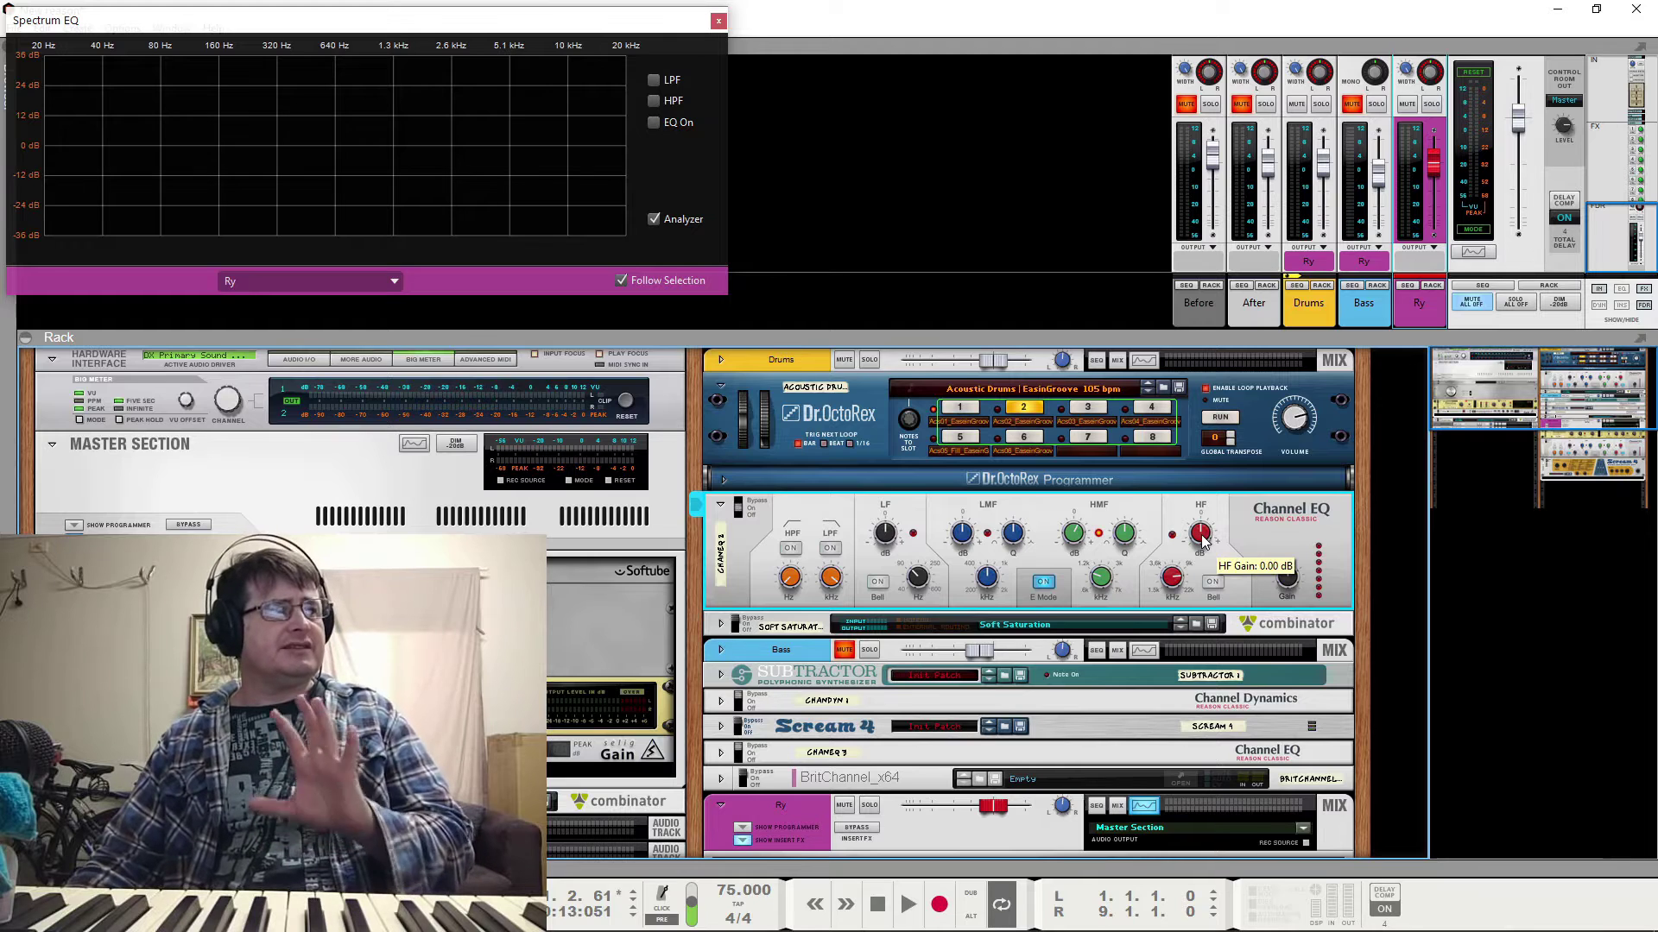
pyautogui.moveTo(1205, 539)
pyautogui.mouseDown()
pyautogui.moveTo(1206, 570)
pyautogui.moveTo(1205, 548)
pyautogui.mouseUp()
pyautogui.press('space')
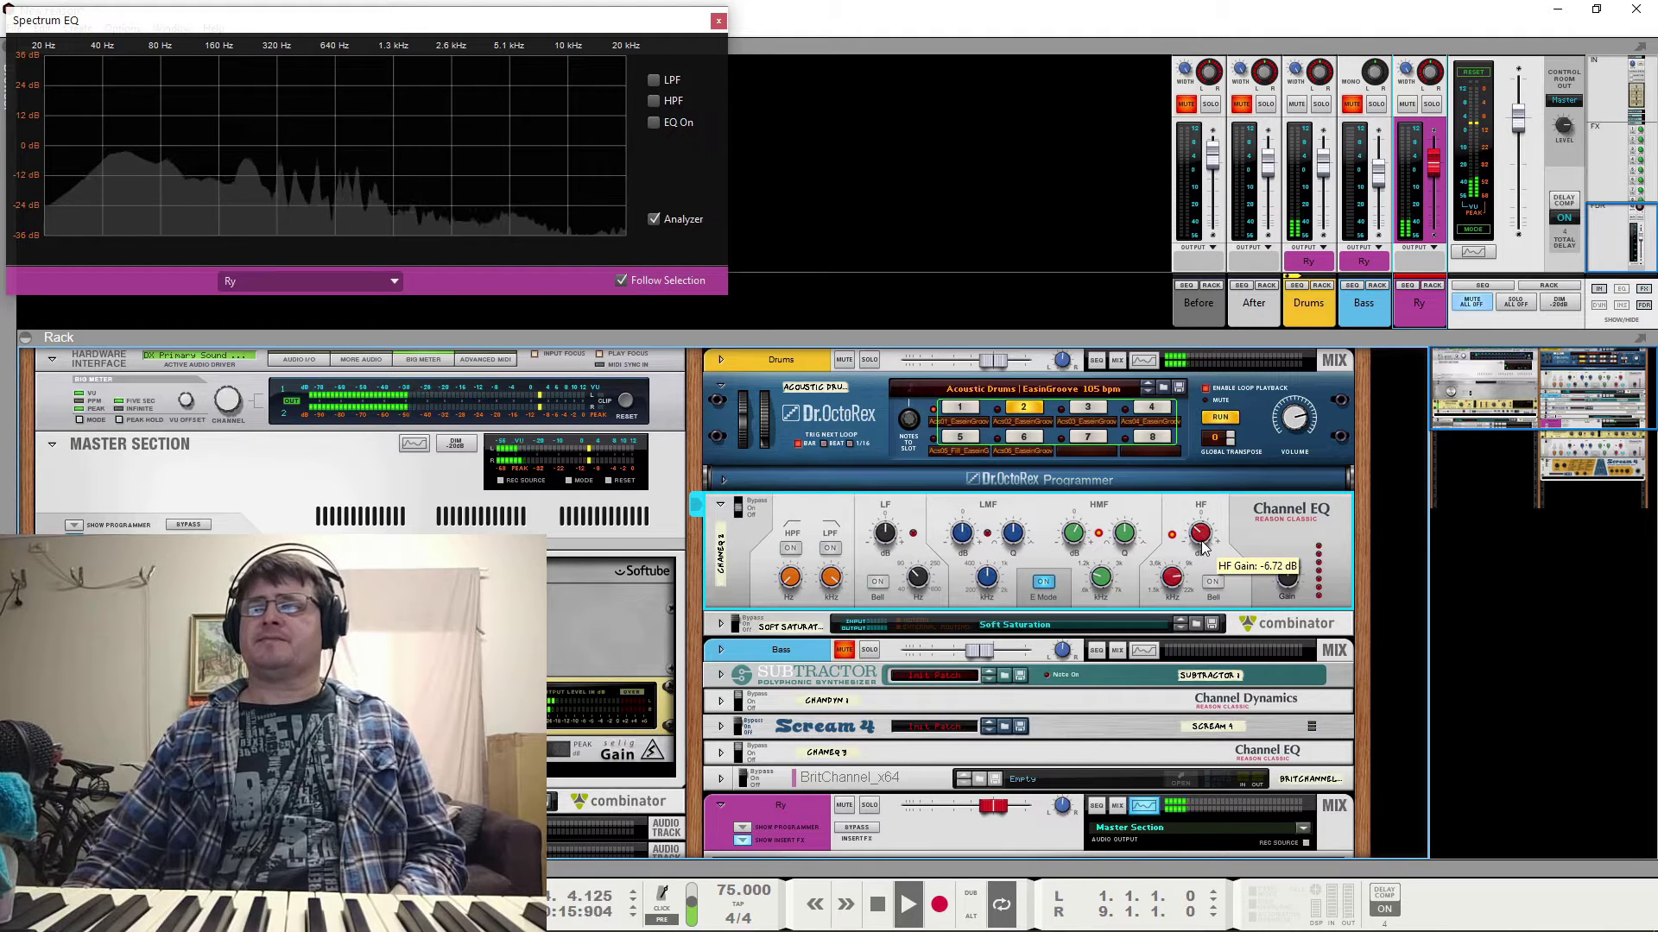
pyautogui.moveTo(1205, 549); pyautogui.dragTo(1210, 582)
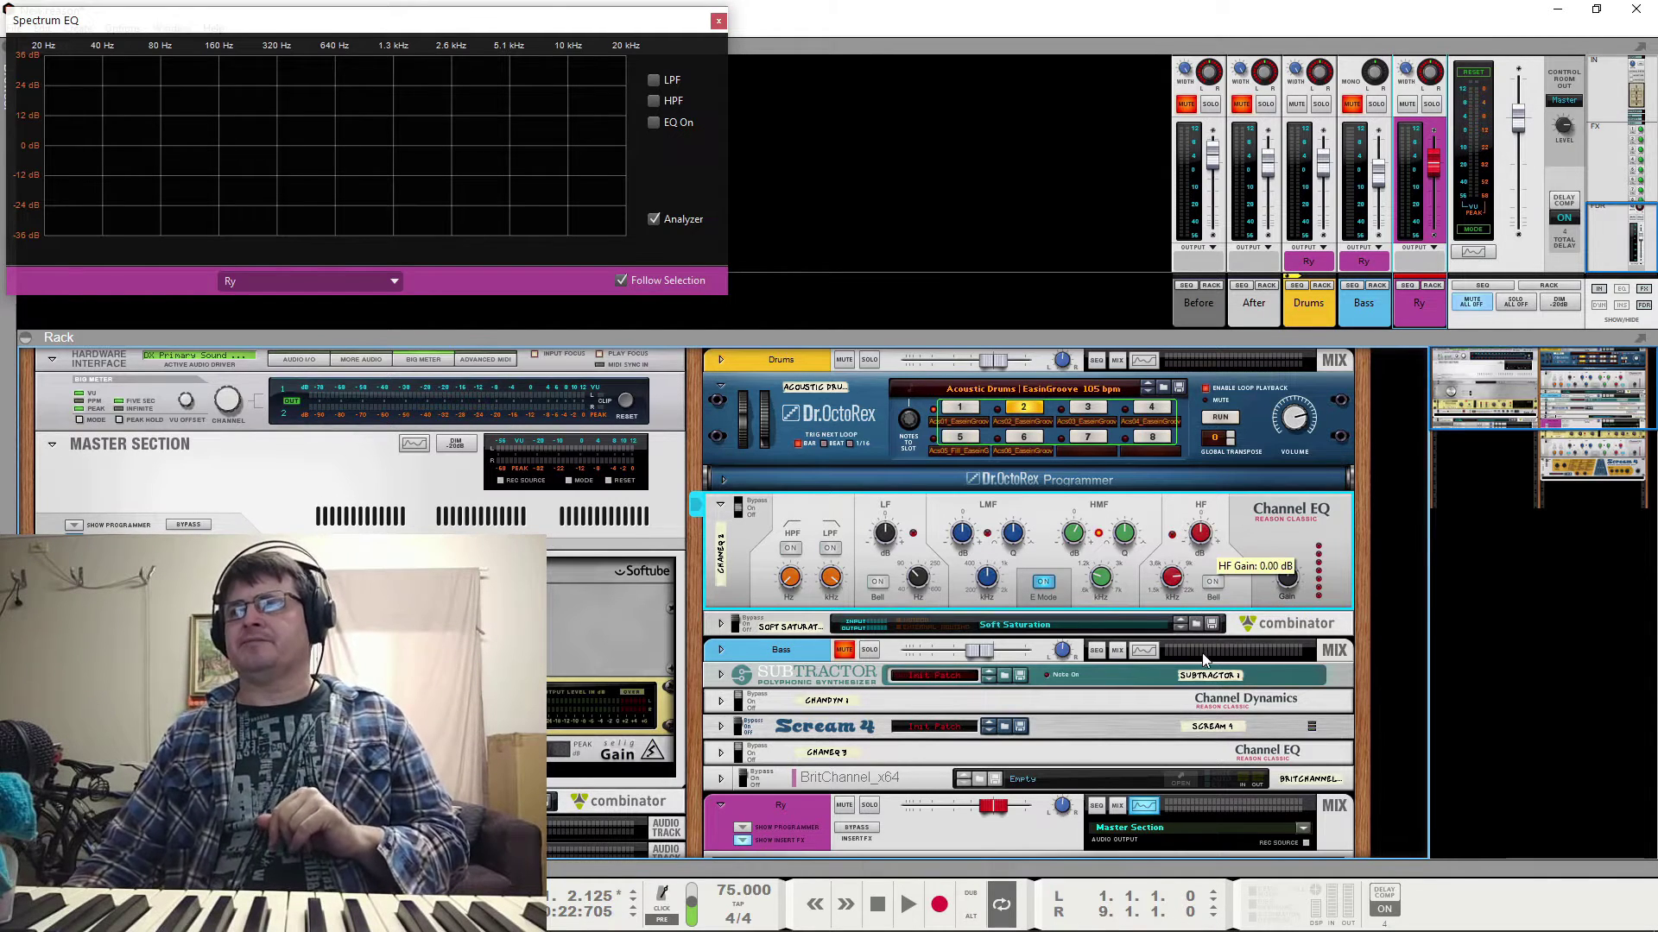
pyautogui.scroll(-5, 1201, 537)
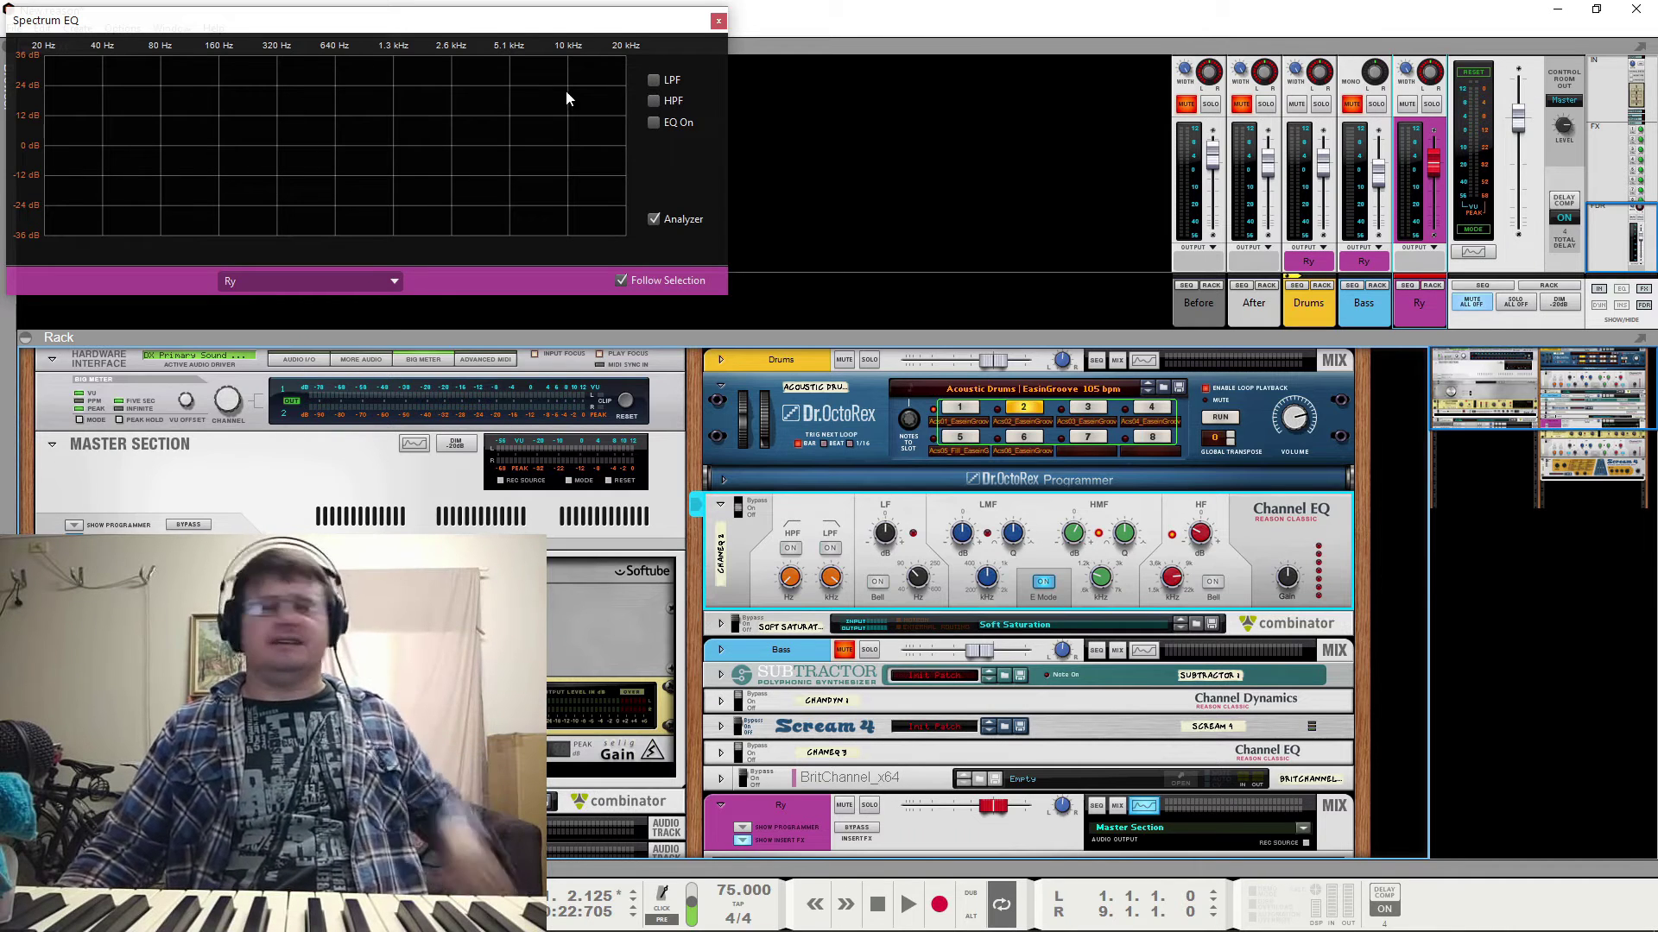
# Turn on Ry's EQ, try a 20 dB high boost at 8.23 kHz and a 10.79 dB high-mid boost at 2.32 kHz, and zero both gains
pyautogui.click(654, 122)
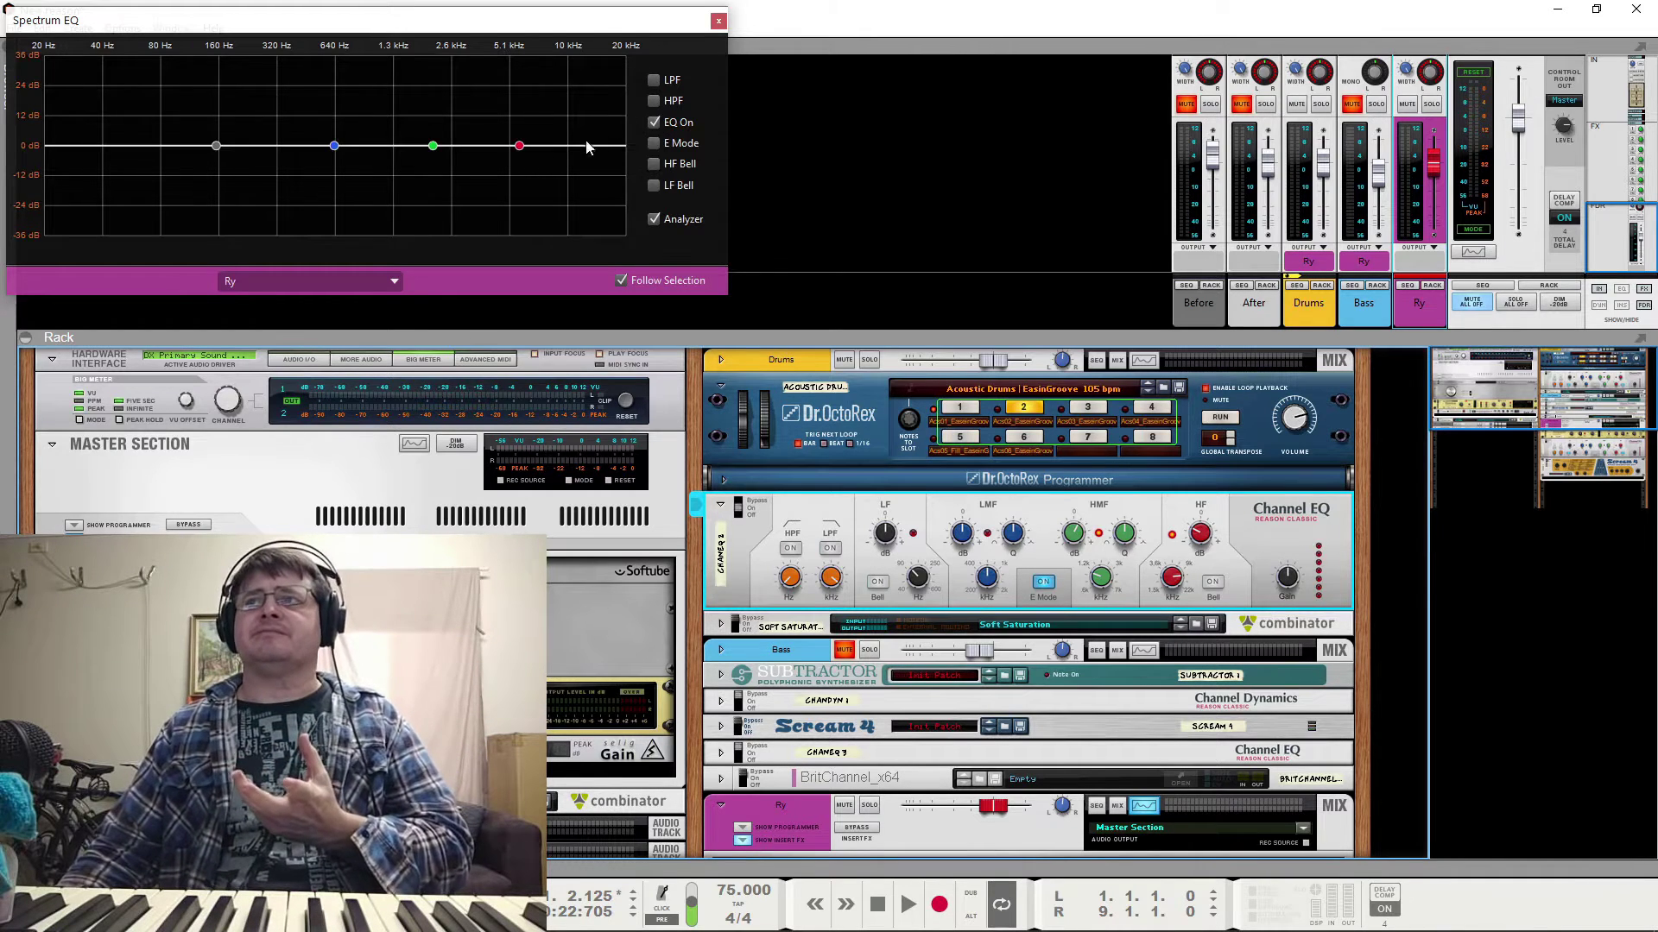
pyautogui.moveTo(590, 145); pyautogui.dragTo(546, 87)
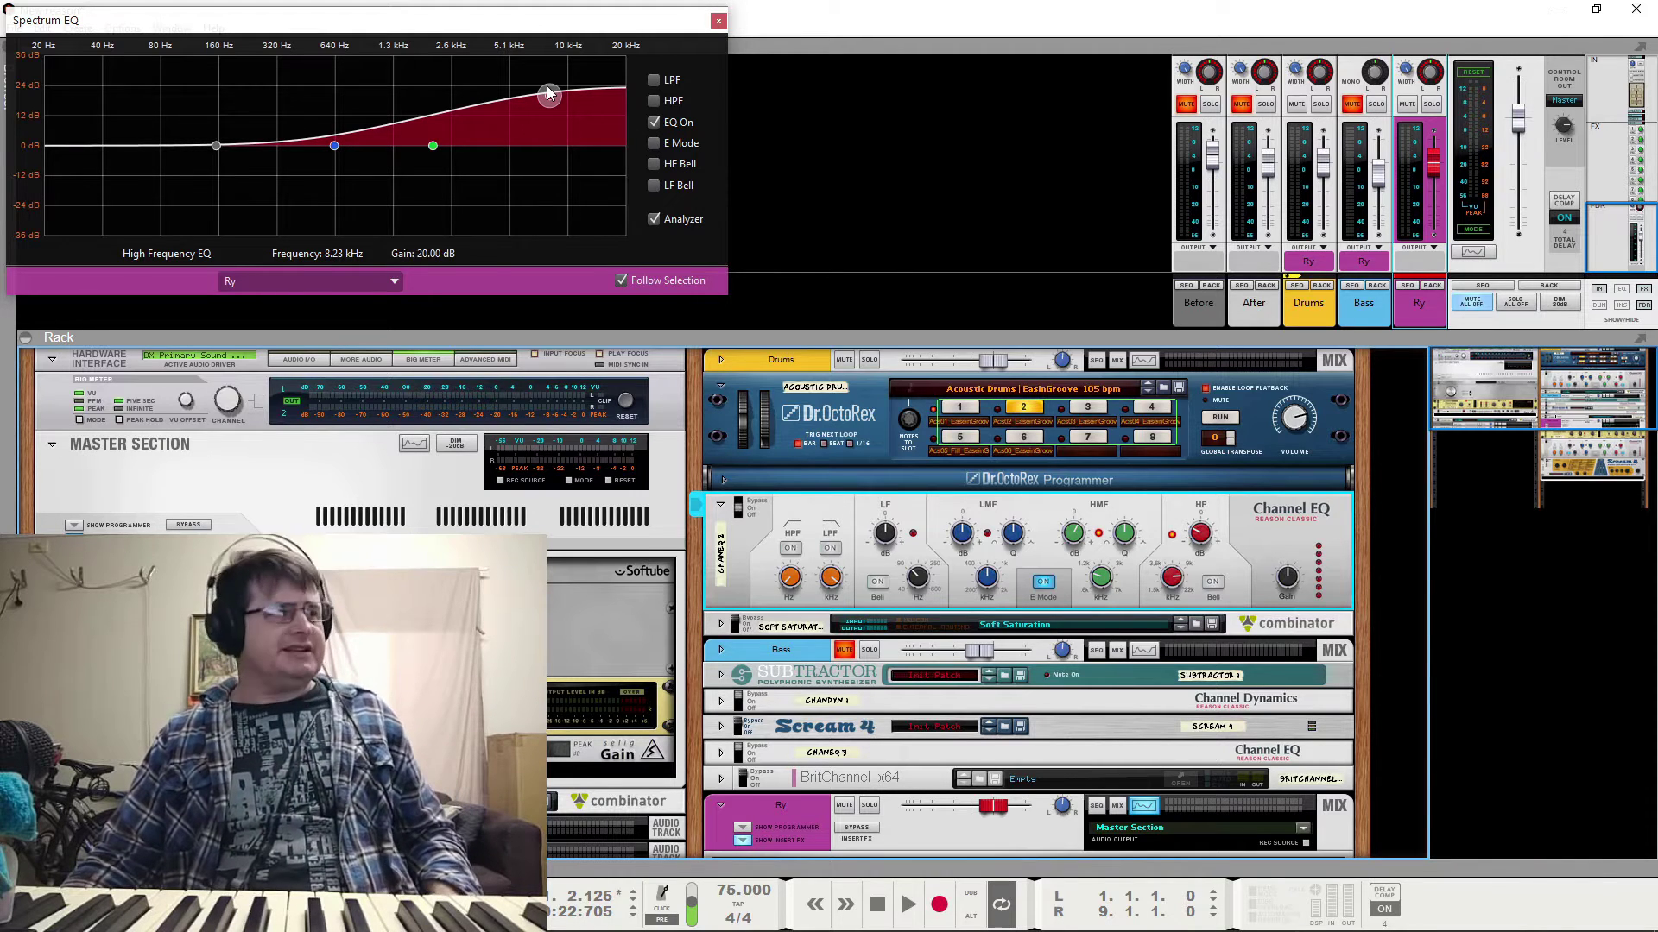
pyautogui.keyDown('ctrl'); pyautogui.click(550, 93); pyautogui.keyUp('ctrl')
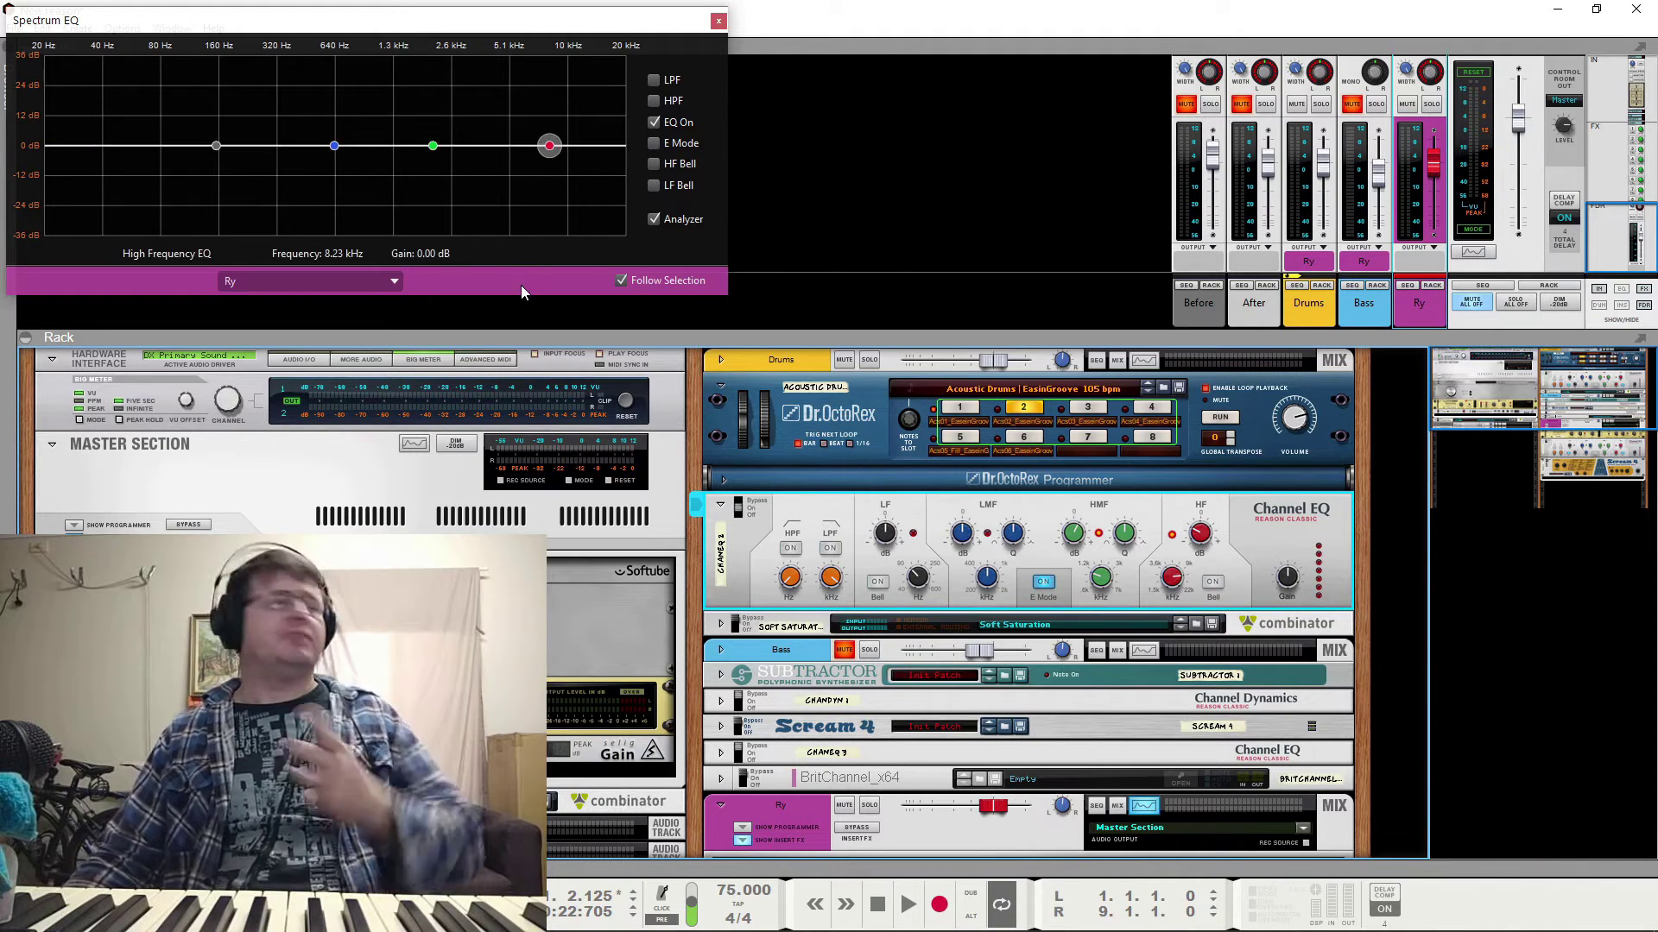
pyautogui.moveTo(432, 145)
pyautogui.mouseDown()
pyautogui.moveTo(488, 124)
pyautogui.moveTo(440, 128)
pyautogui.mouseUp()
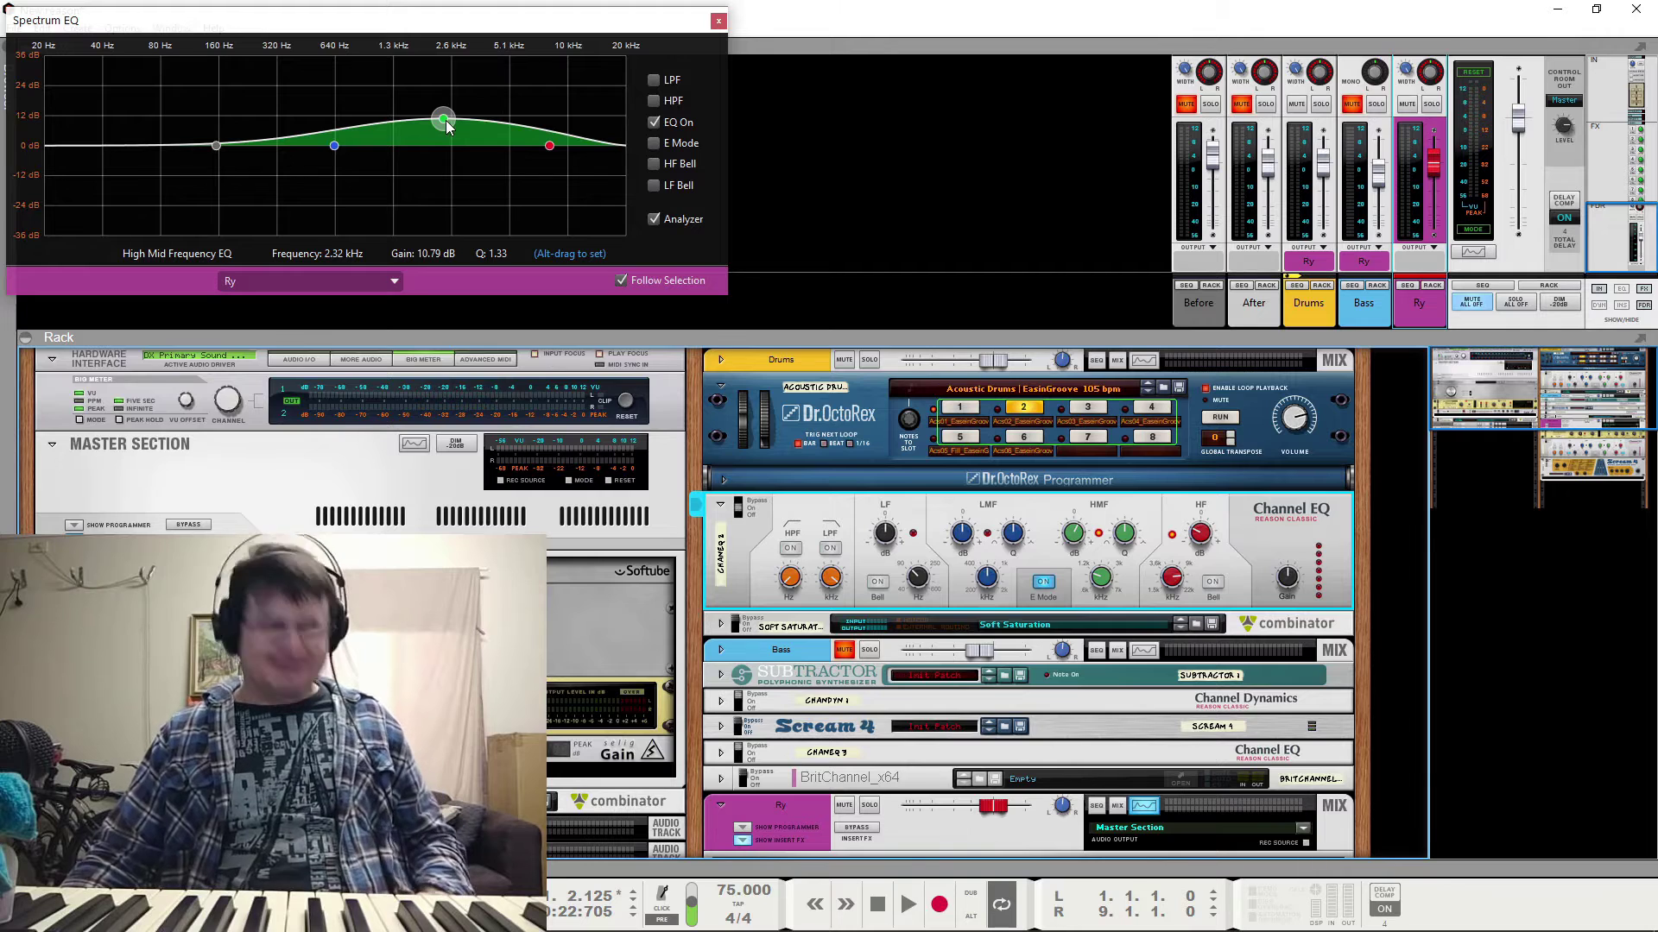
pyautogui.keyDown('ctrl'); pyautogui.click(445, 121); pyautogui.keyUp('ctrl')
# Play the drums with Ry's high band at -7.30 dB and 8.48 kHz, zero it, and move the high-mid band to 2.49 kHz at 0 dB
pyautogui.press('space')
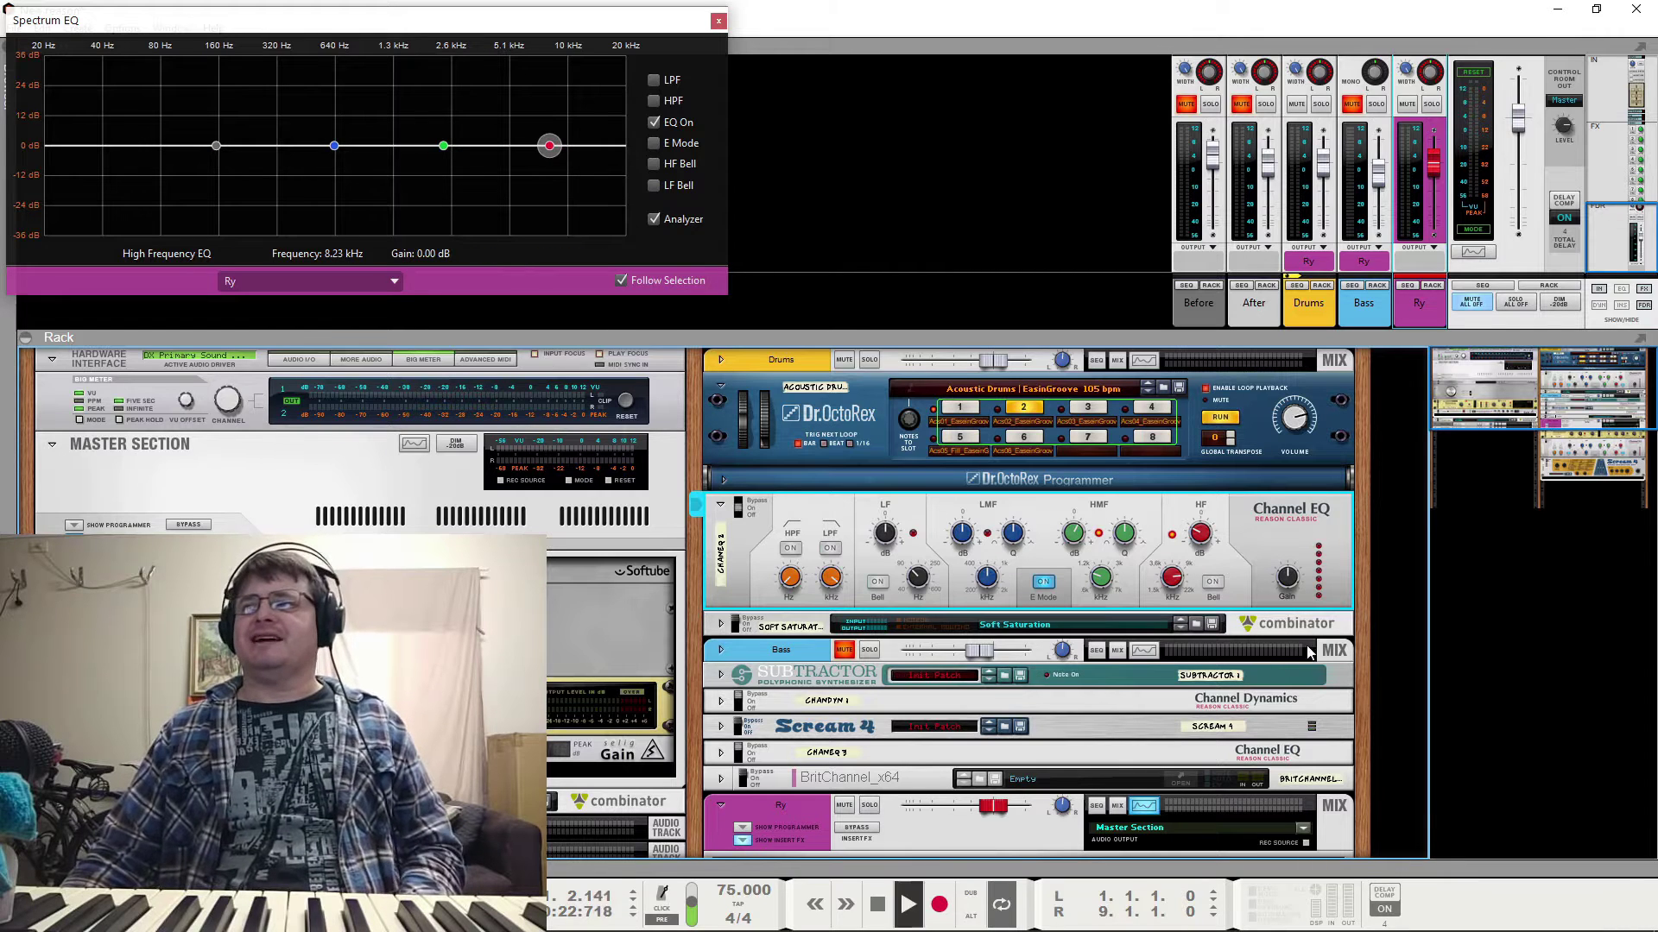
pyautogui.moveTo(549, 145); pyautogui.dragTo(553, 164)
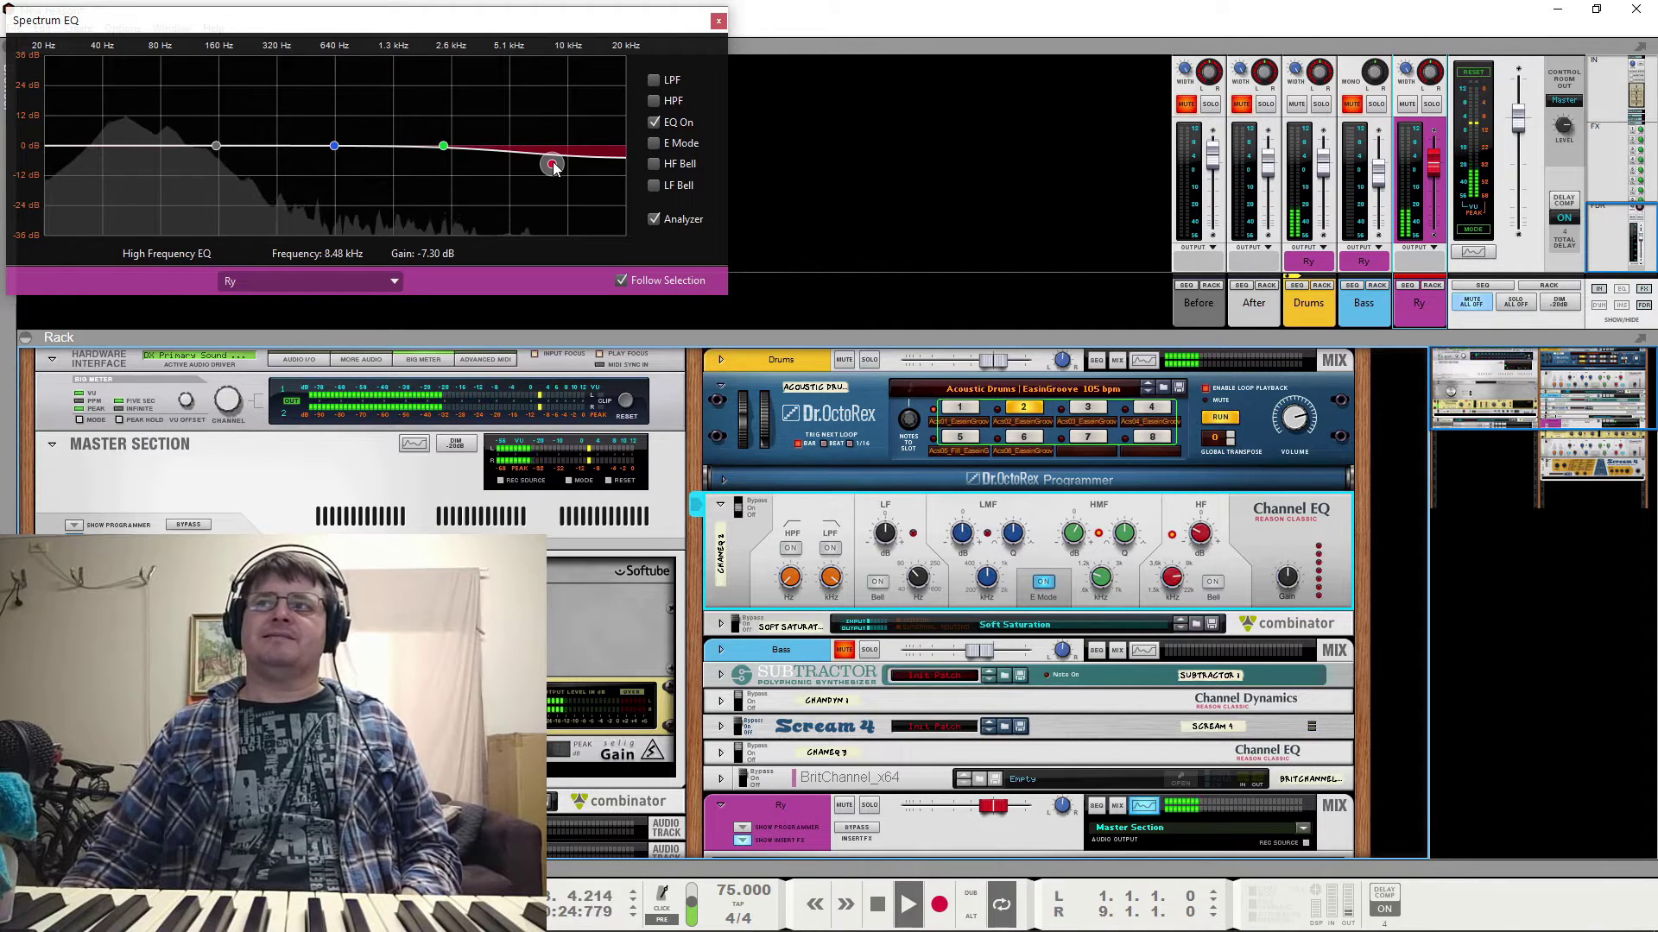
pyautogui.press('space')
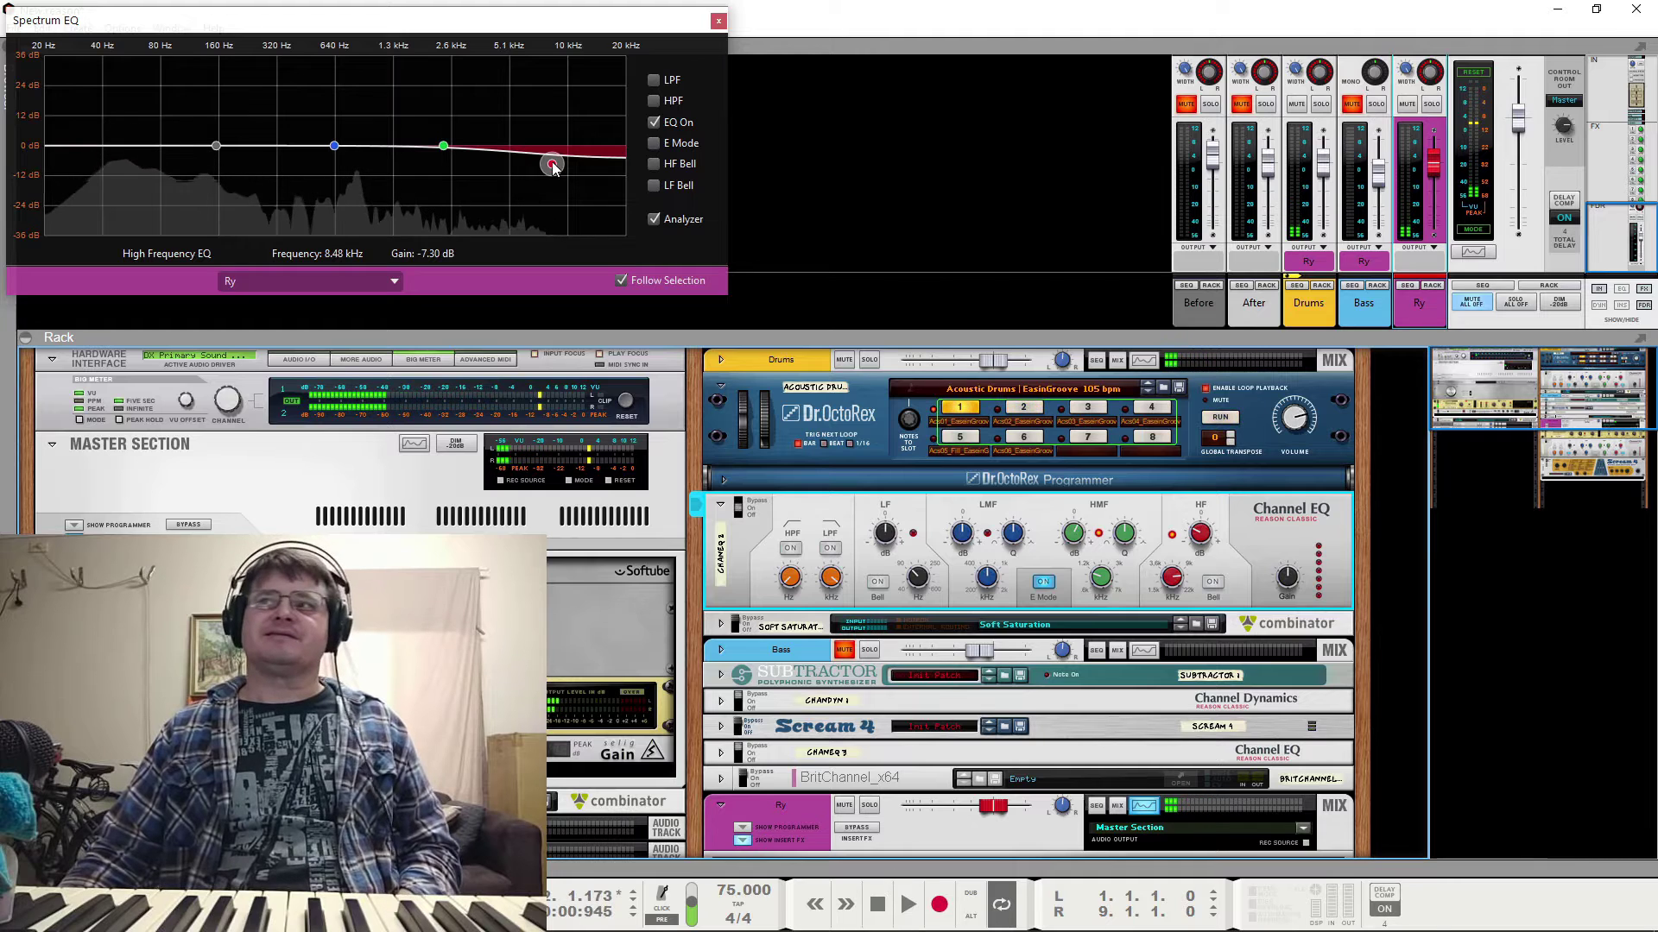
pyautogui.keyDown('ctrl'); pyautogui.click(553, 164); pyautogui.keyUp('ctrl')
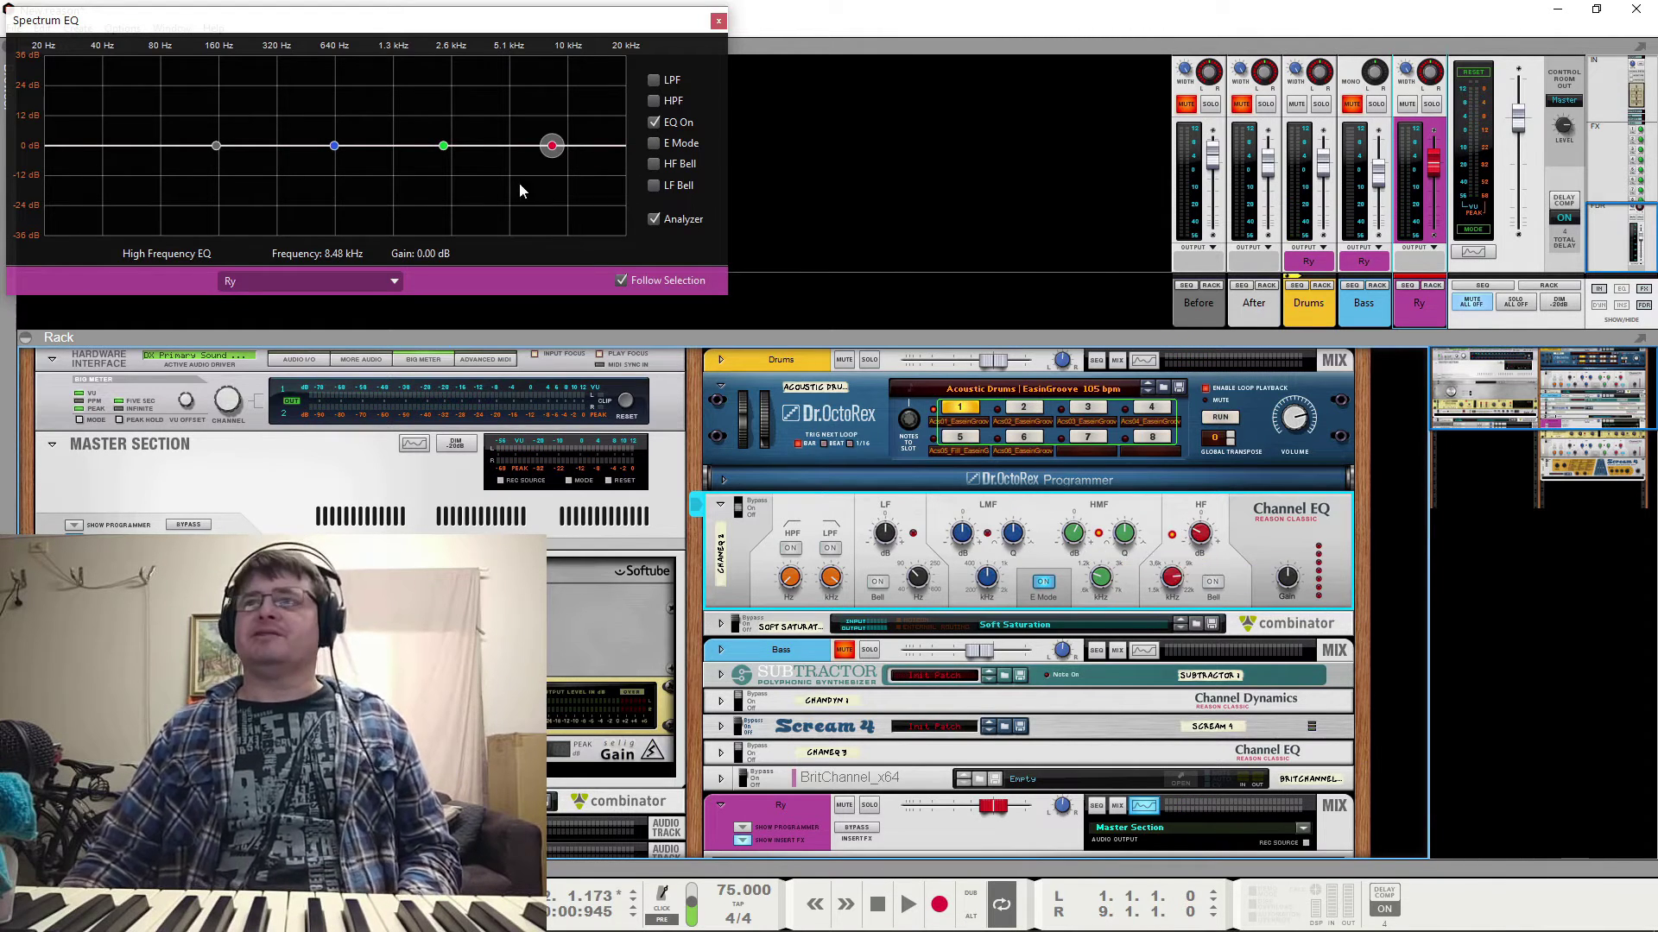
pyautogui.moveTo(443, 146); pyautogui.dragTo(448, 207)
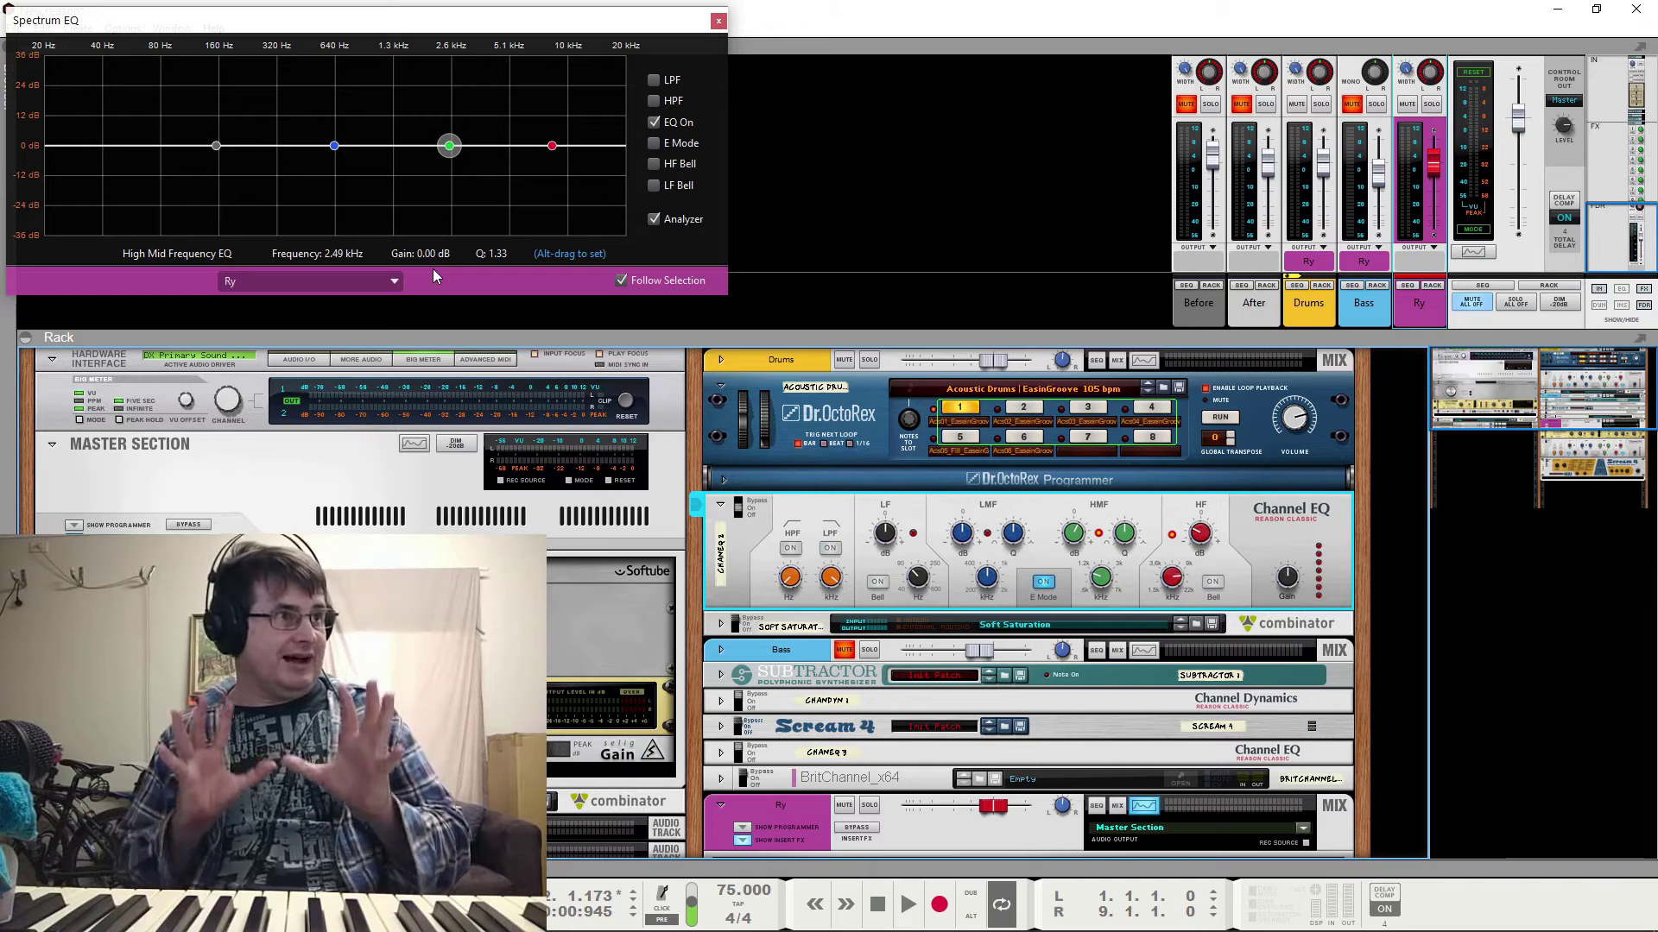
# Play the drums, switch the drum Channel EQ's bypass to compare the sound, and stop playback
pyautogui.press('space')
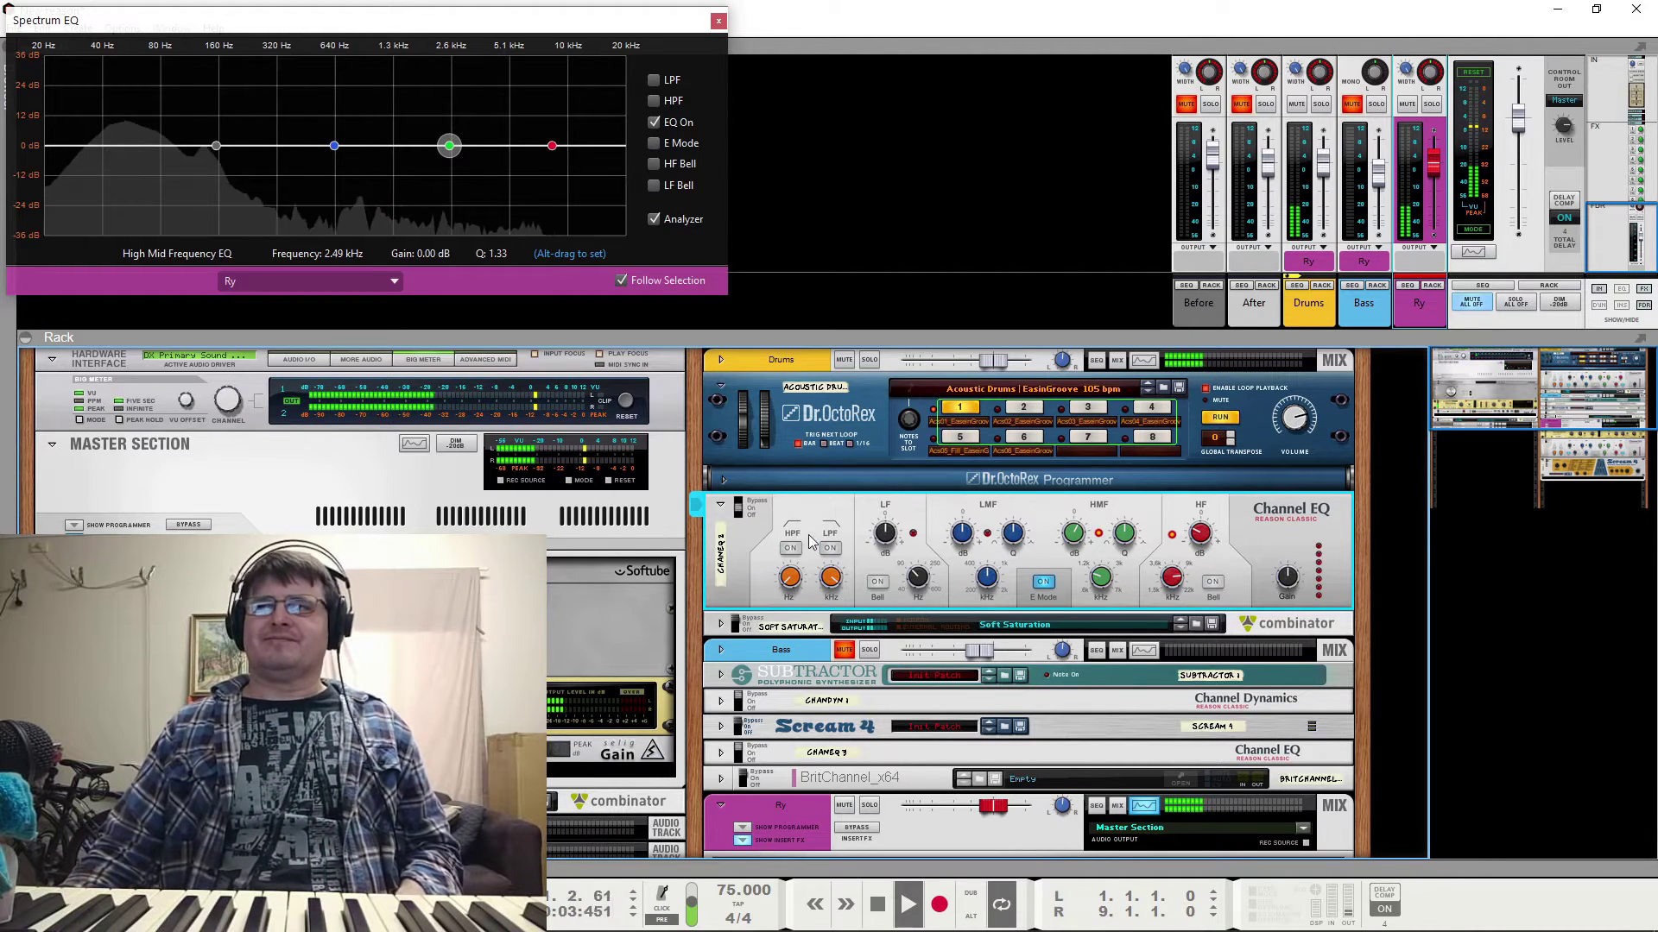
pyautogui.click(750, 509)
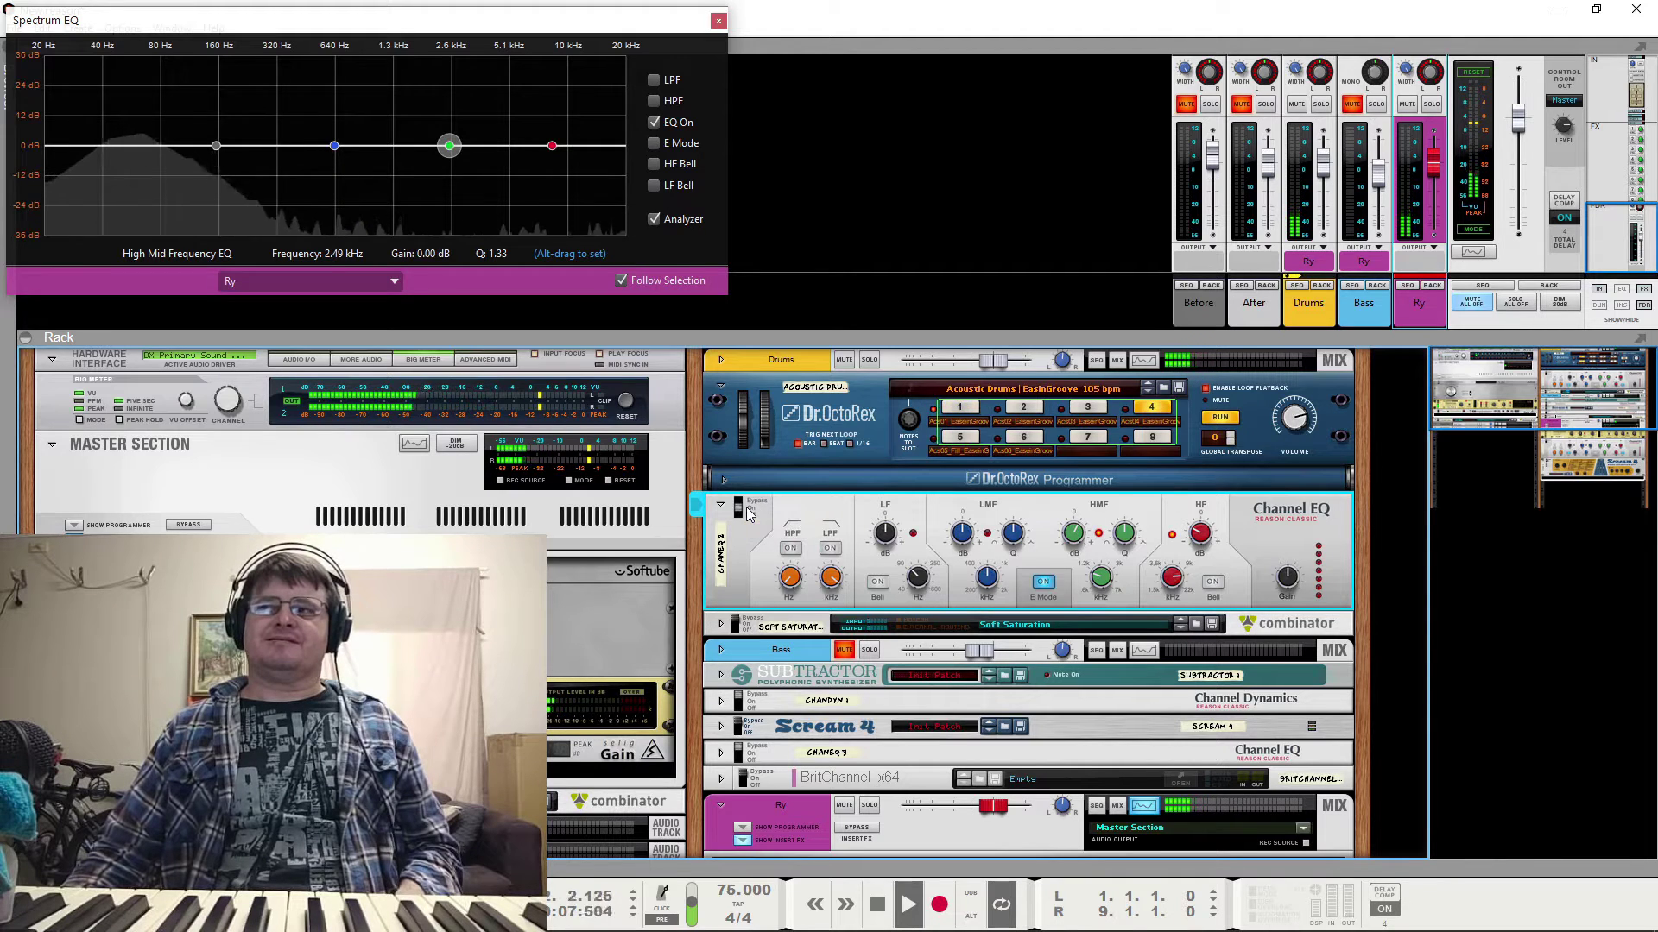
pyautogui.press('space')
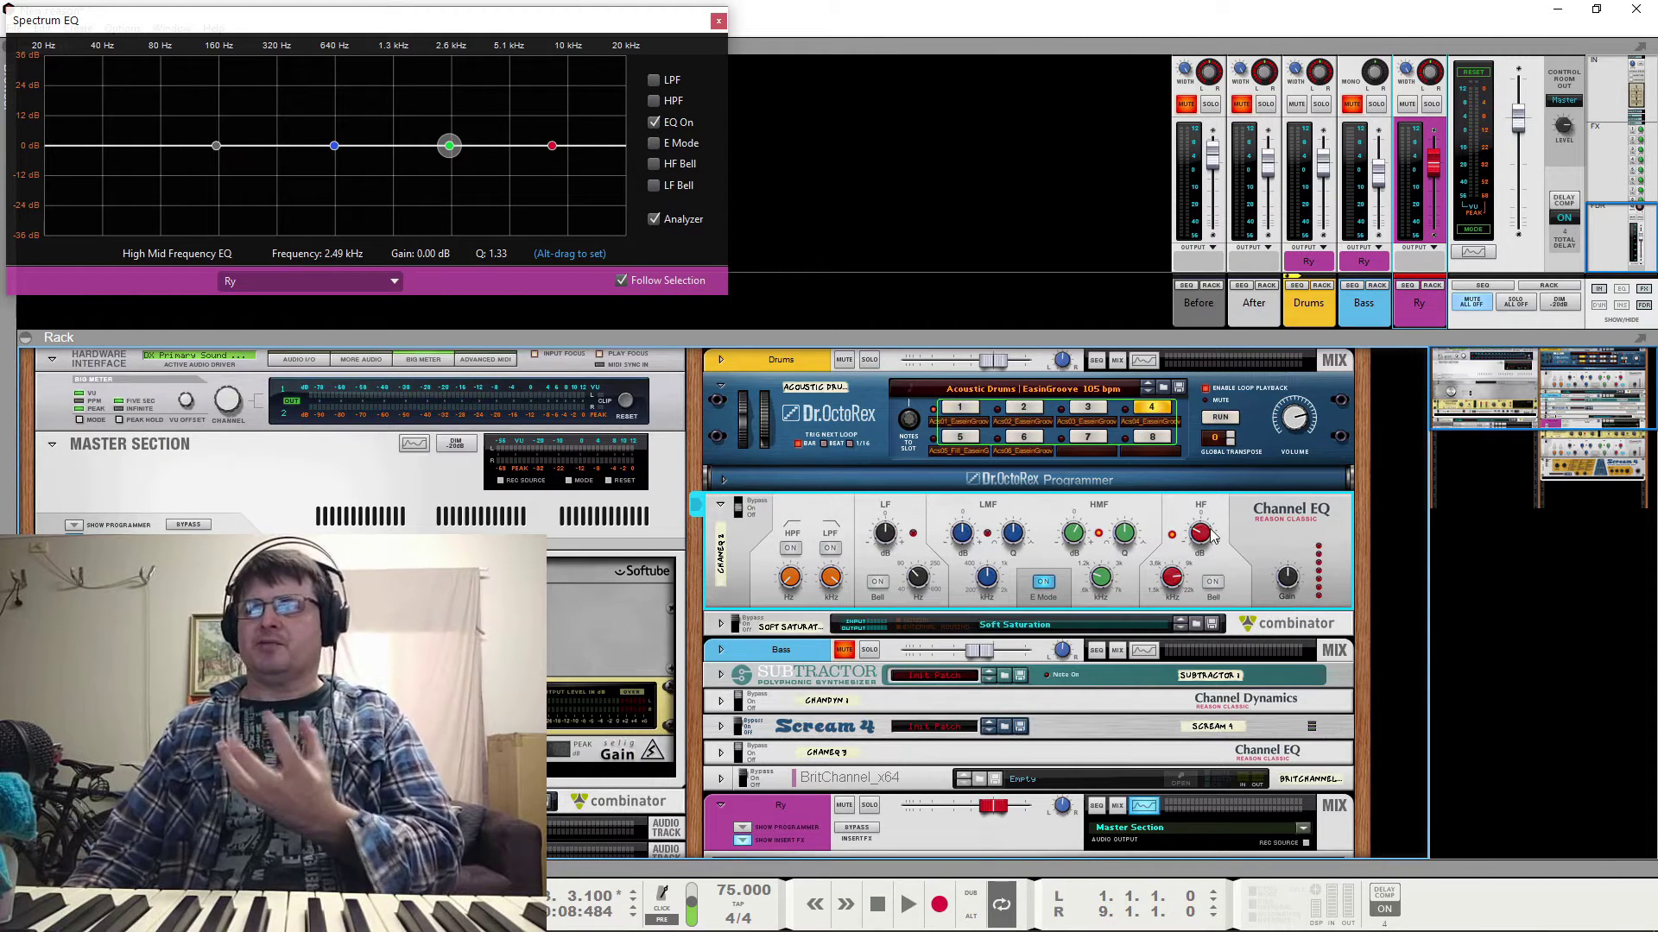
# Set the drum Channel EQ's LF gain to 3.74 dB and play the drums to hear the boost
pyautogui.moveTo(1211, 535)
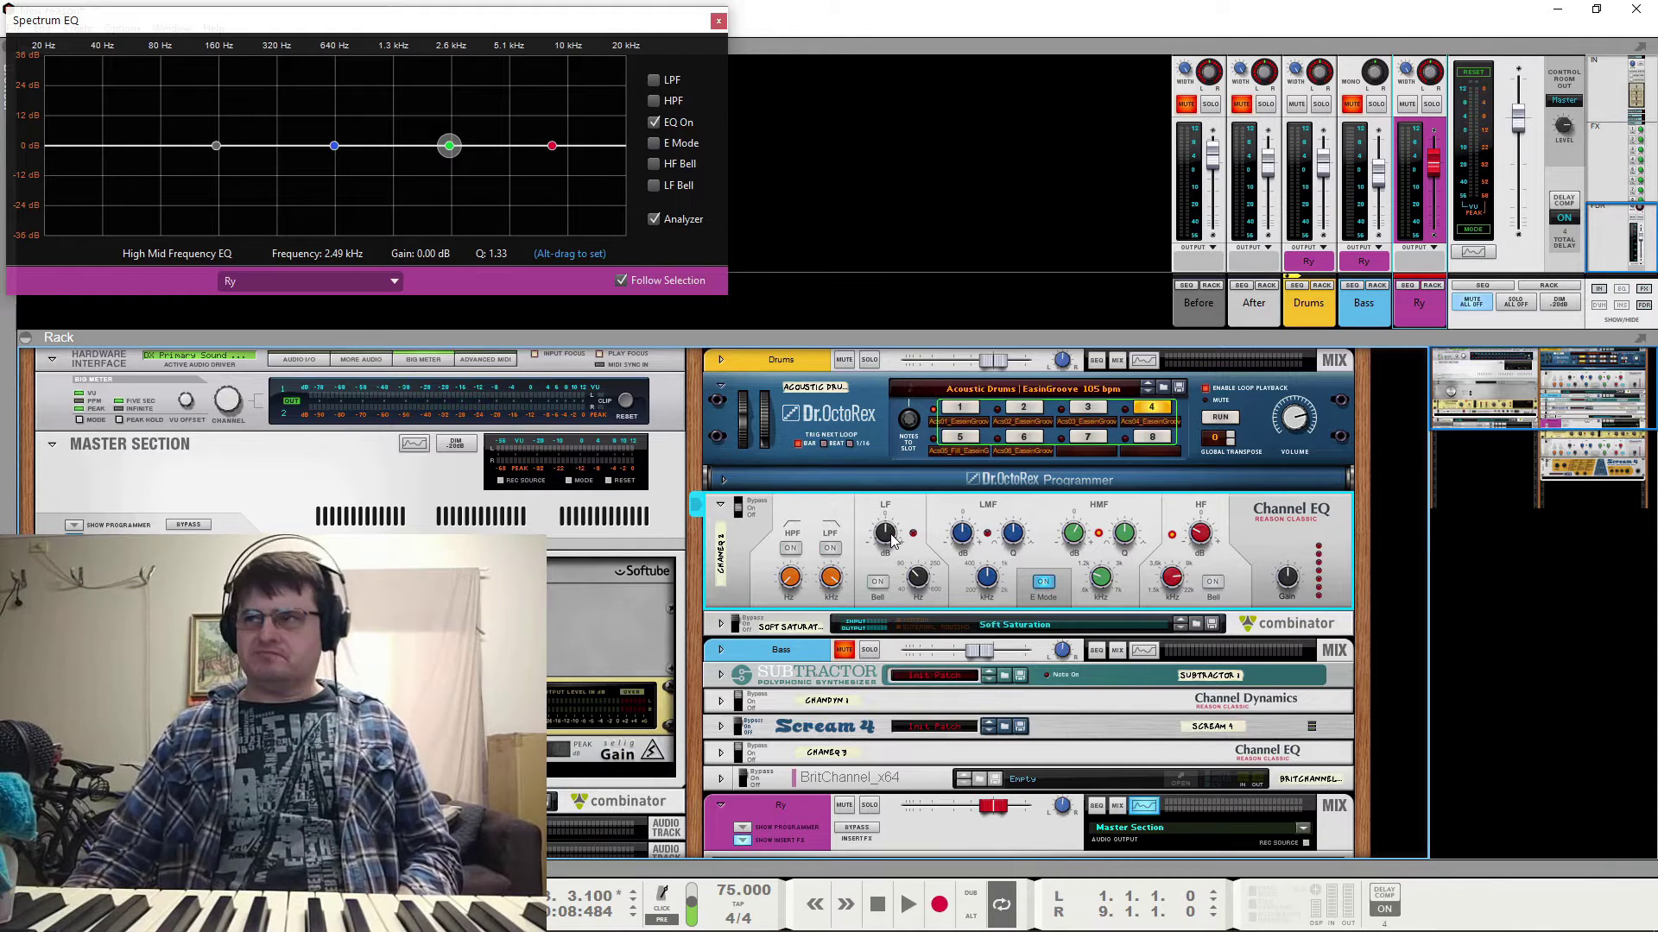
pyautogui.moveTo(891, 540); pyautogui.dragTo(901, 519)
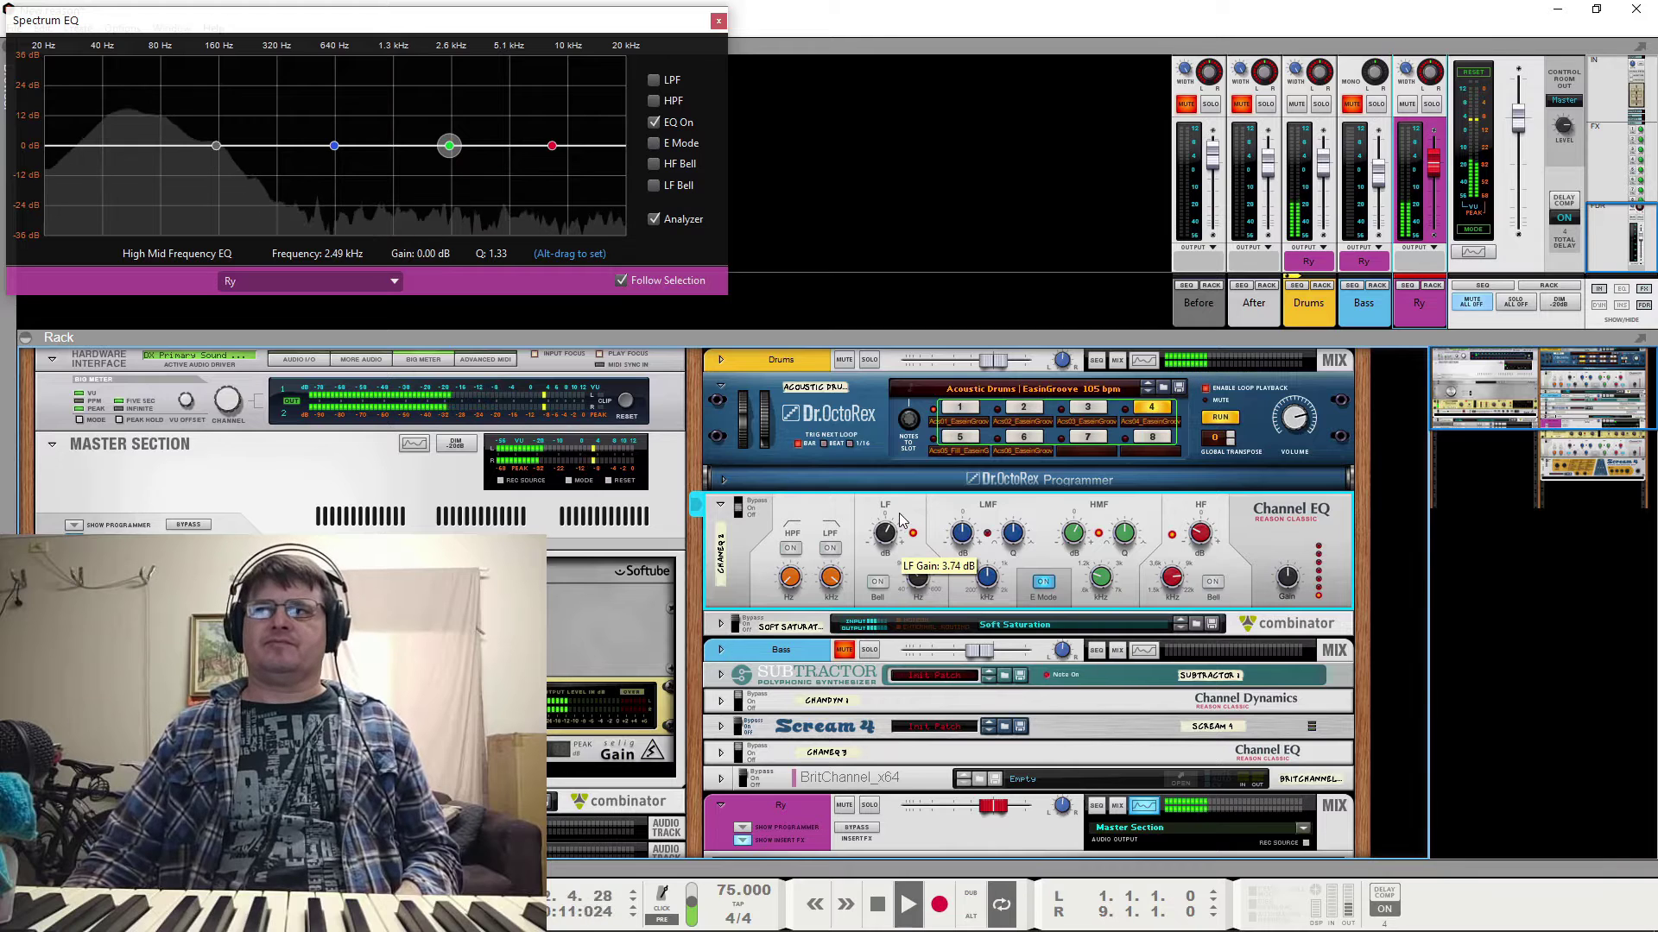
pyautogui.moveTo(927, 588)
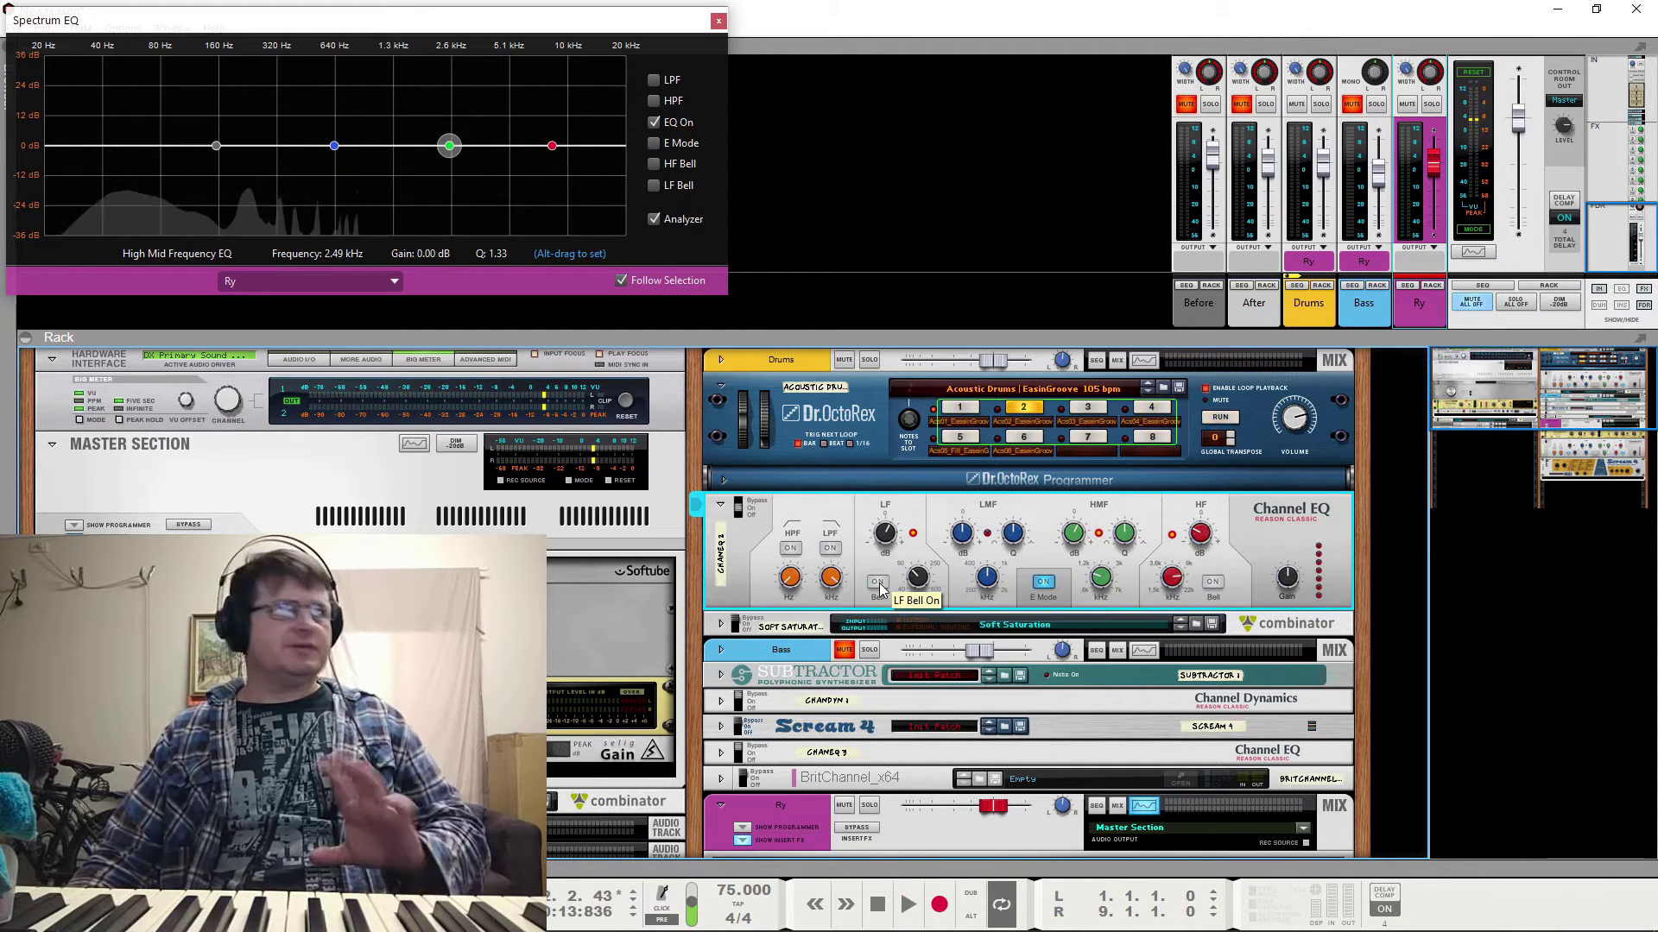
# Try a 6.35 dB low boost on Ry's EQ, undo it, and play the drums with the Channel EQ's LF Bell turned on
pyautogui.moveTo(215, 146)
pyautogui.mouseDown()
pyautogui.moveTo(223, 116)
pyautogui.moveTo(220, 136)
pyautogui.mouseUp()
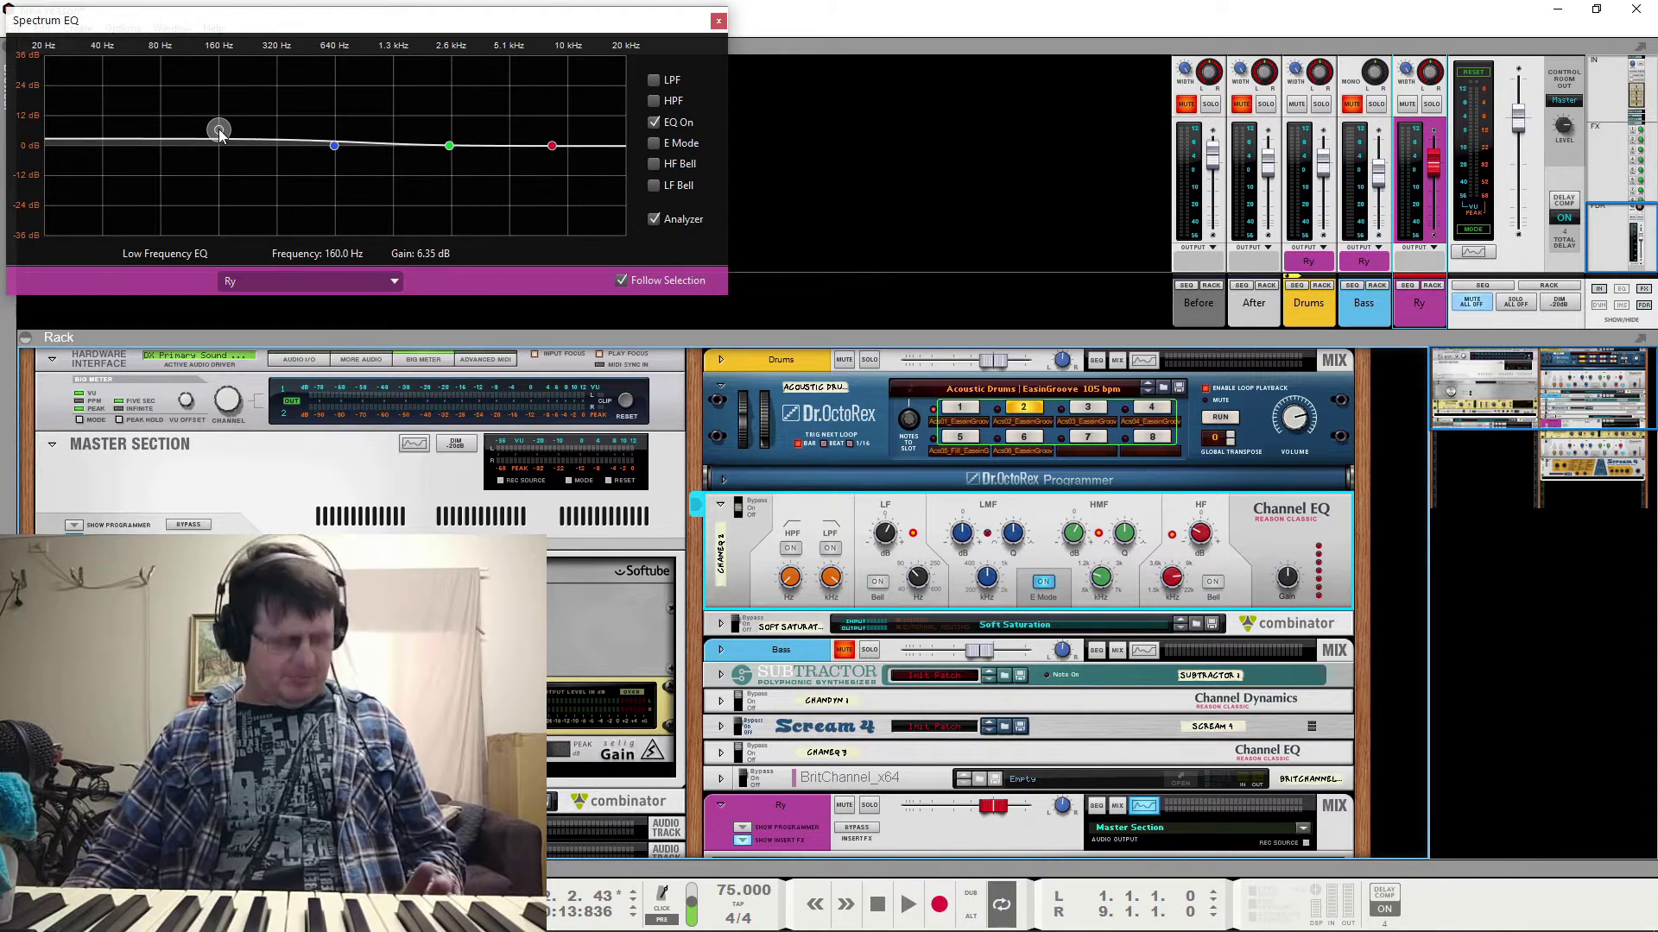
pyautogui.hotkey('ctrl', 'z')
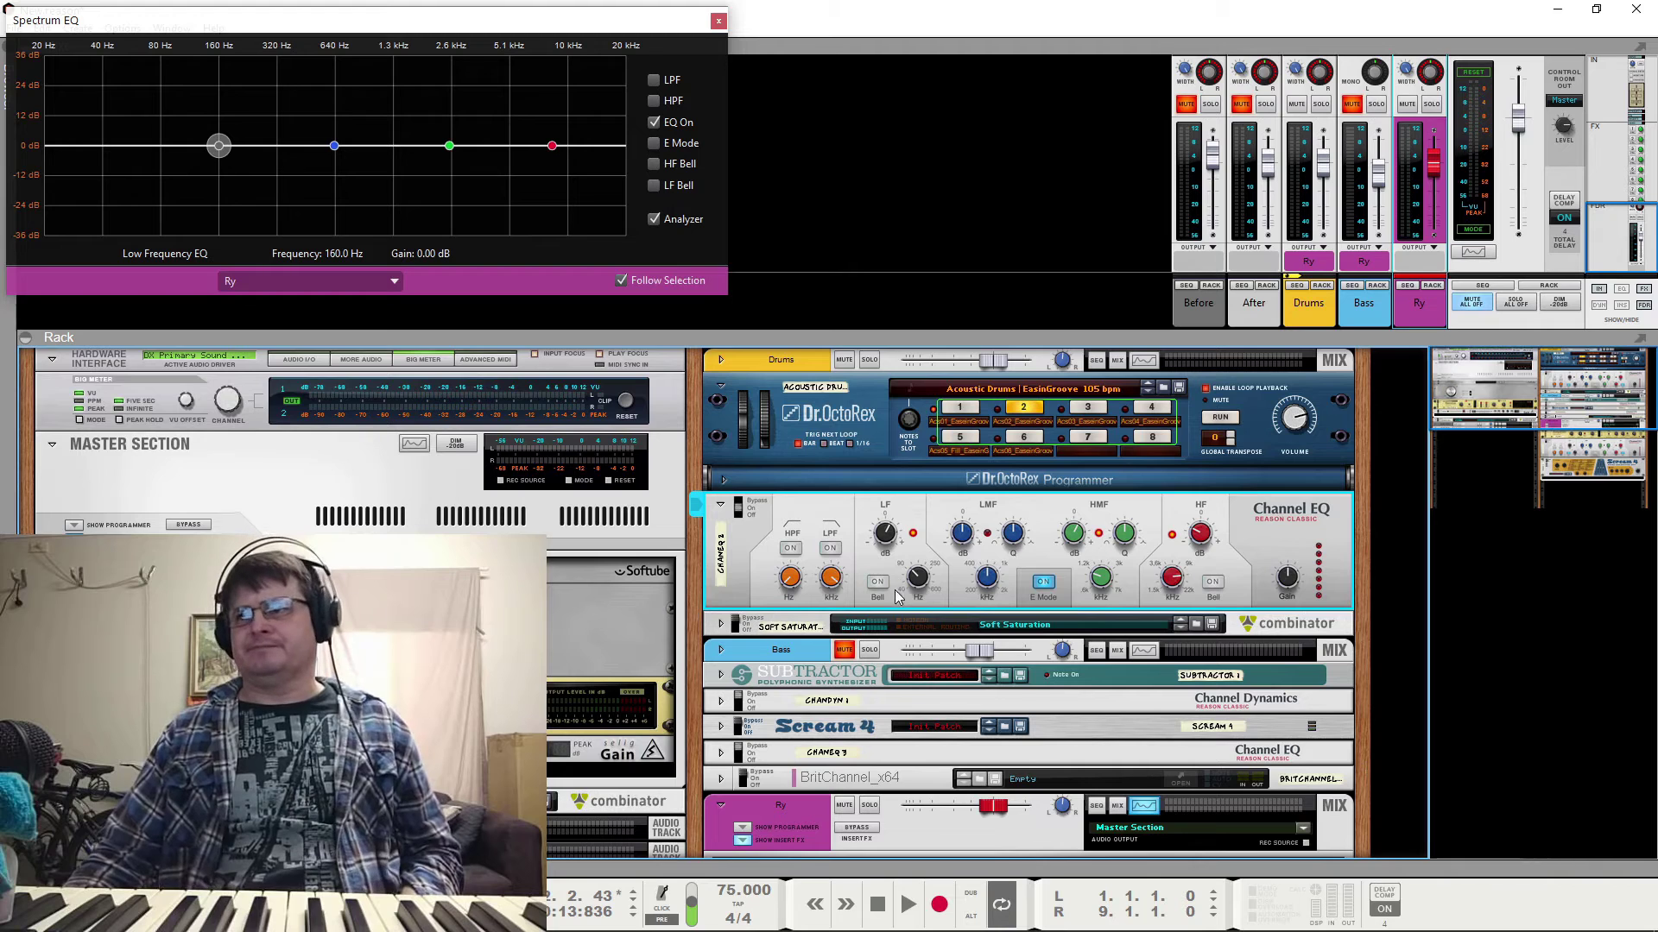
pyautogui.press('space')
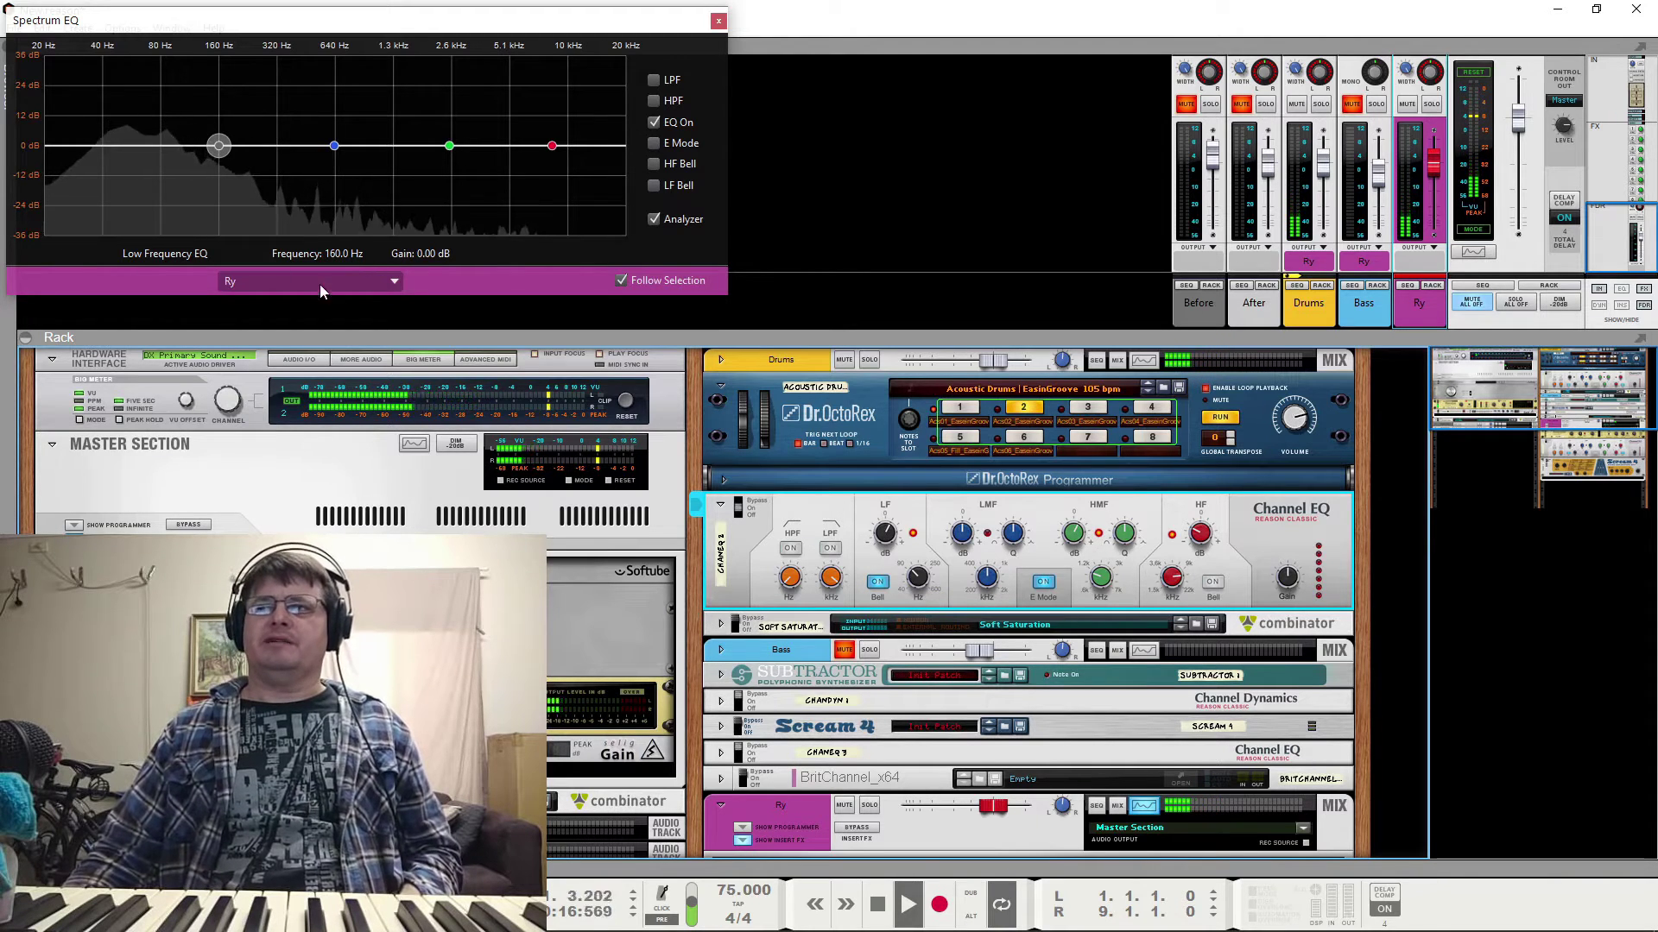
# Stop playback, turn on LF Bell on Ry's EQ, and move its low band to 124.7 Hz at 0 dB
pyautogui.press('space')
pyautogui.click(654, 186)
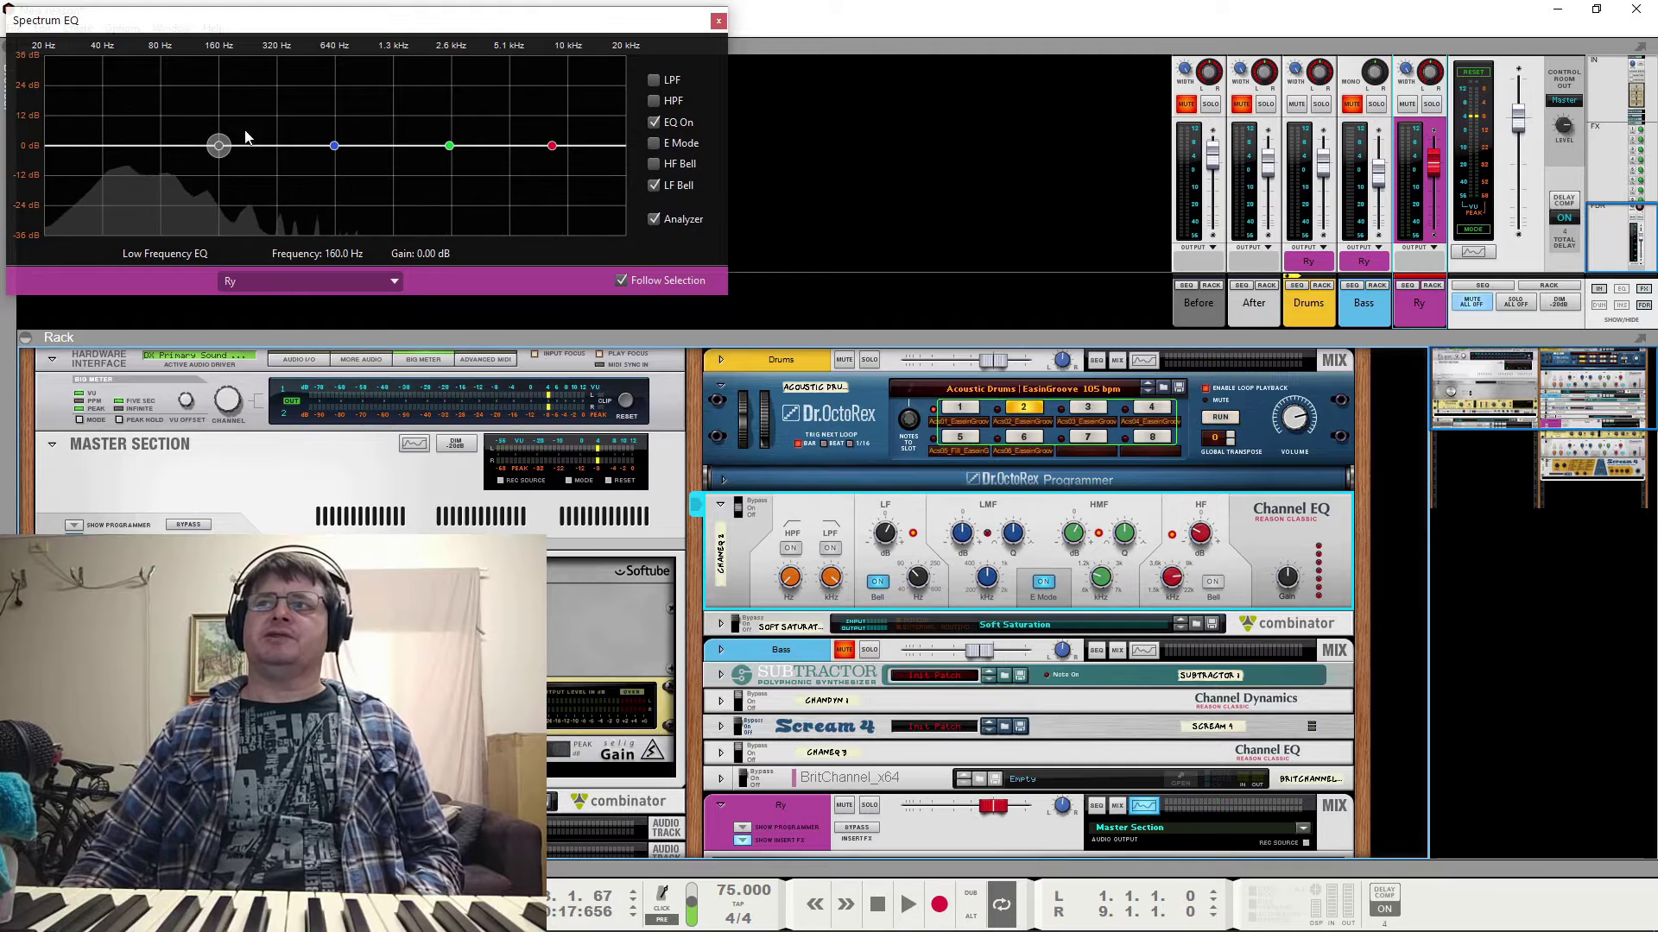
pyautogui.moveTo(219, 145)
pyautogui.mouseDown()
pyautogui.moveTo(164, 118)
pyautogui.moveTo(222, 130)
pyautogui.moveTo(167, 131)
pyautogui.moveTo(199, 146)
pyautogui.mouseUp()
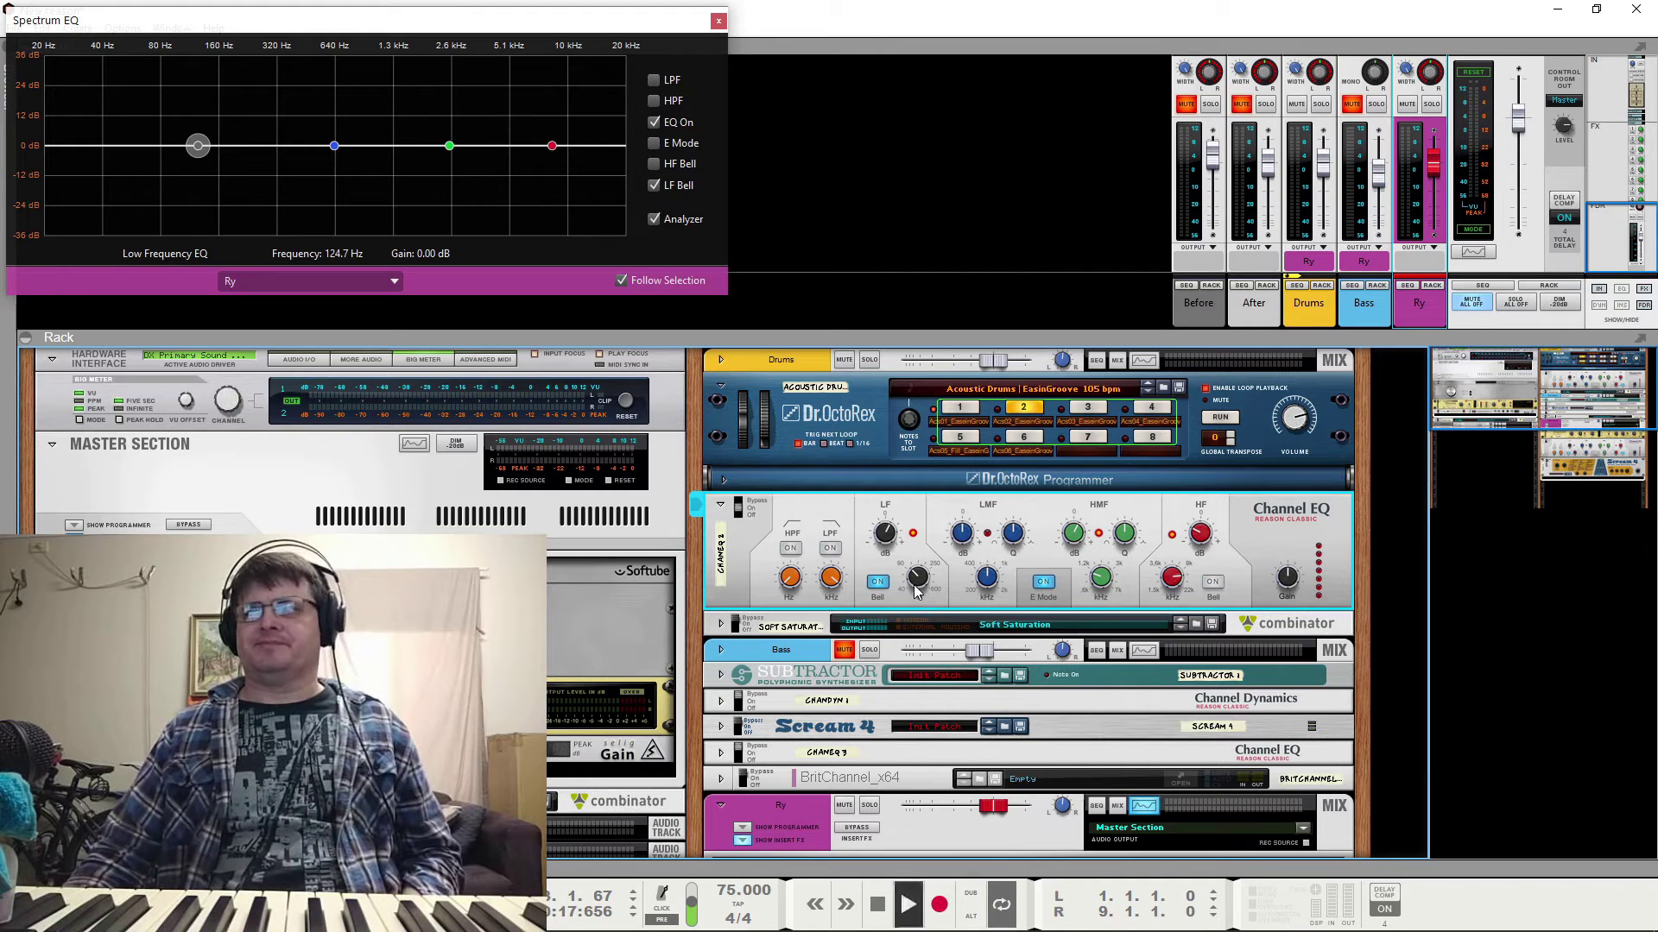
# Play the drums while sweeping the drum Channel EQ's LF frequency between 51.6 and 97.3 Hz, raise the LF gain, and stop playback
pyautogui.press('space')
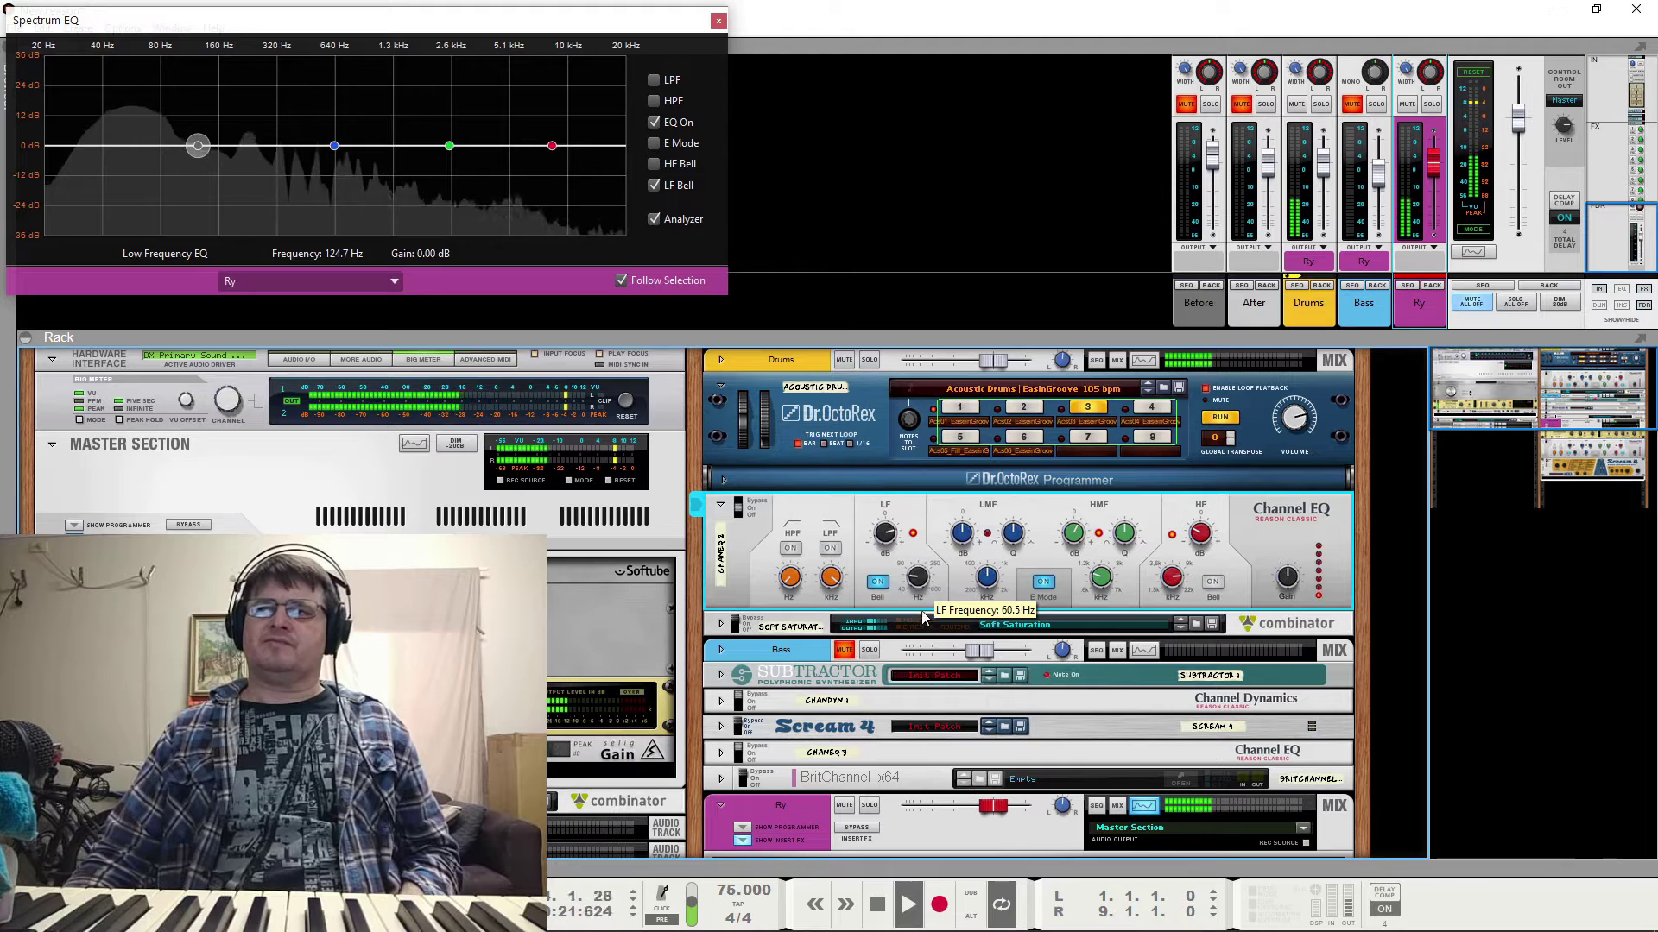
pyautogui.moveTo(923, 613)
pyautogui.mouseDown()
pyautogui.moveTo(929, 566)
pyautogui.moveTo(920, 588)
pyautogui.mouseUp()
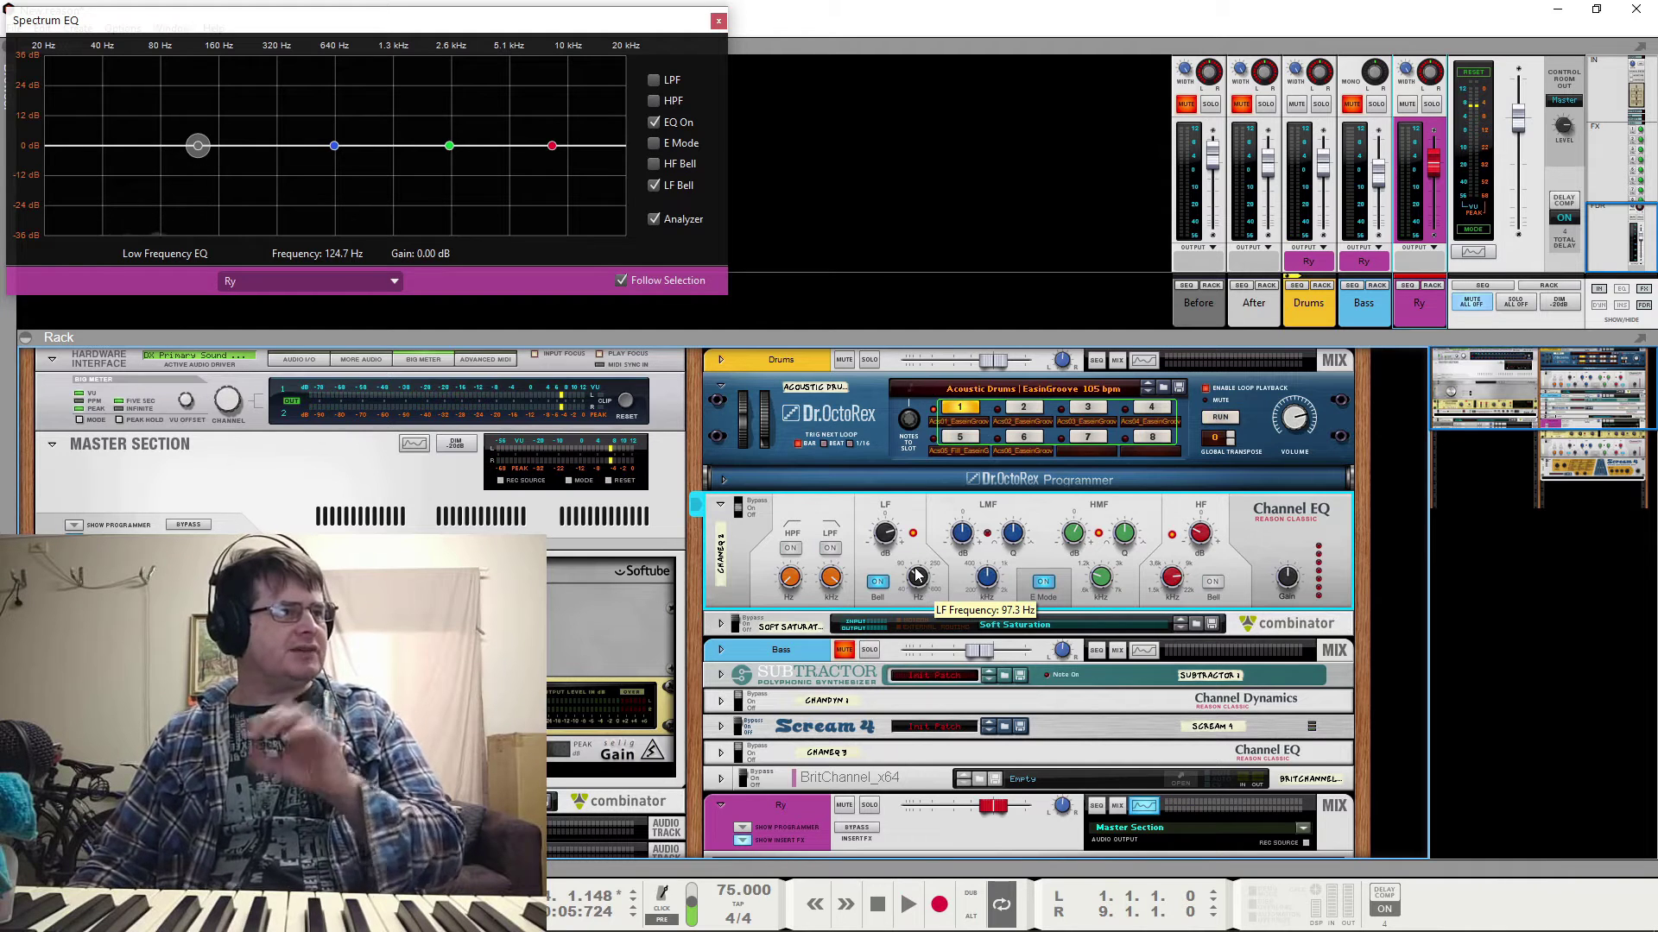
pyautogui.press('space')
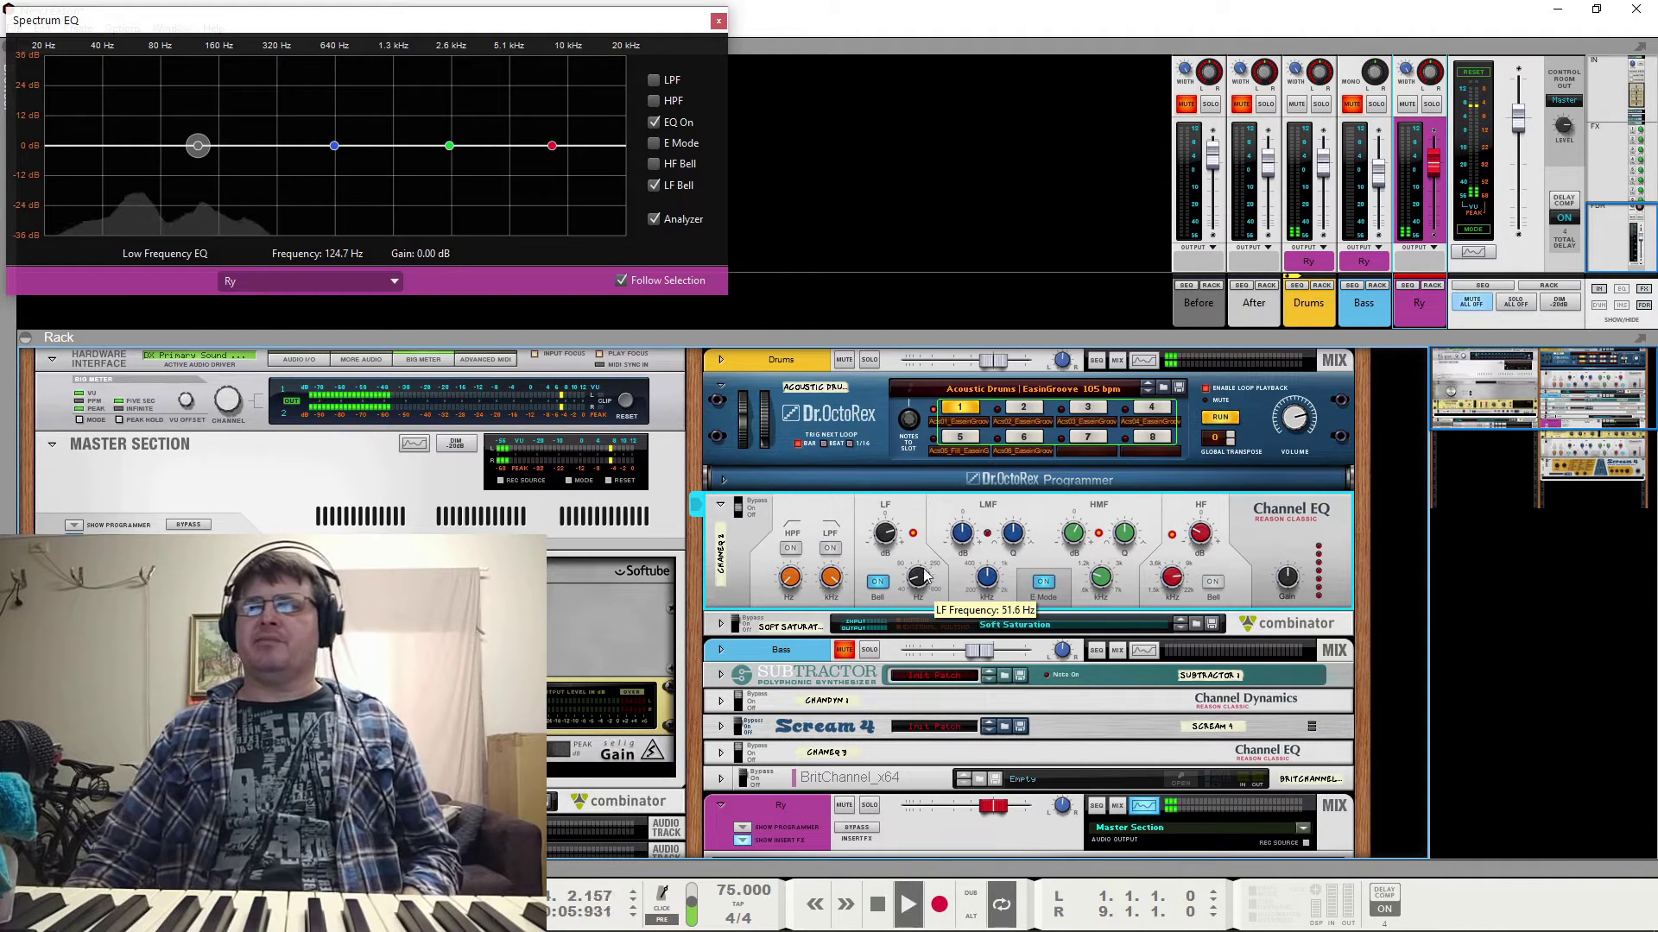
pyautogui.moveTo(887, 547); pyautogui.dragTo(915, 594)
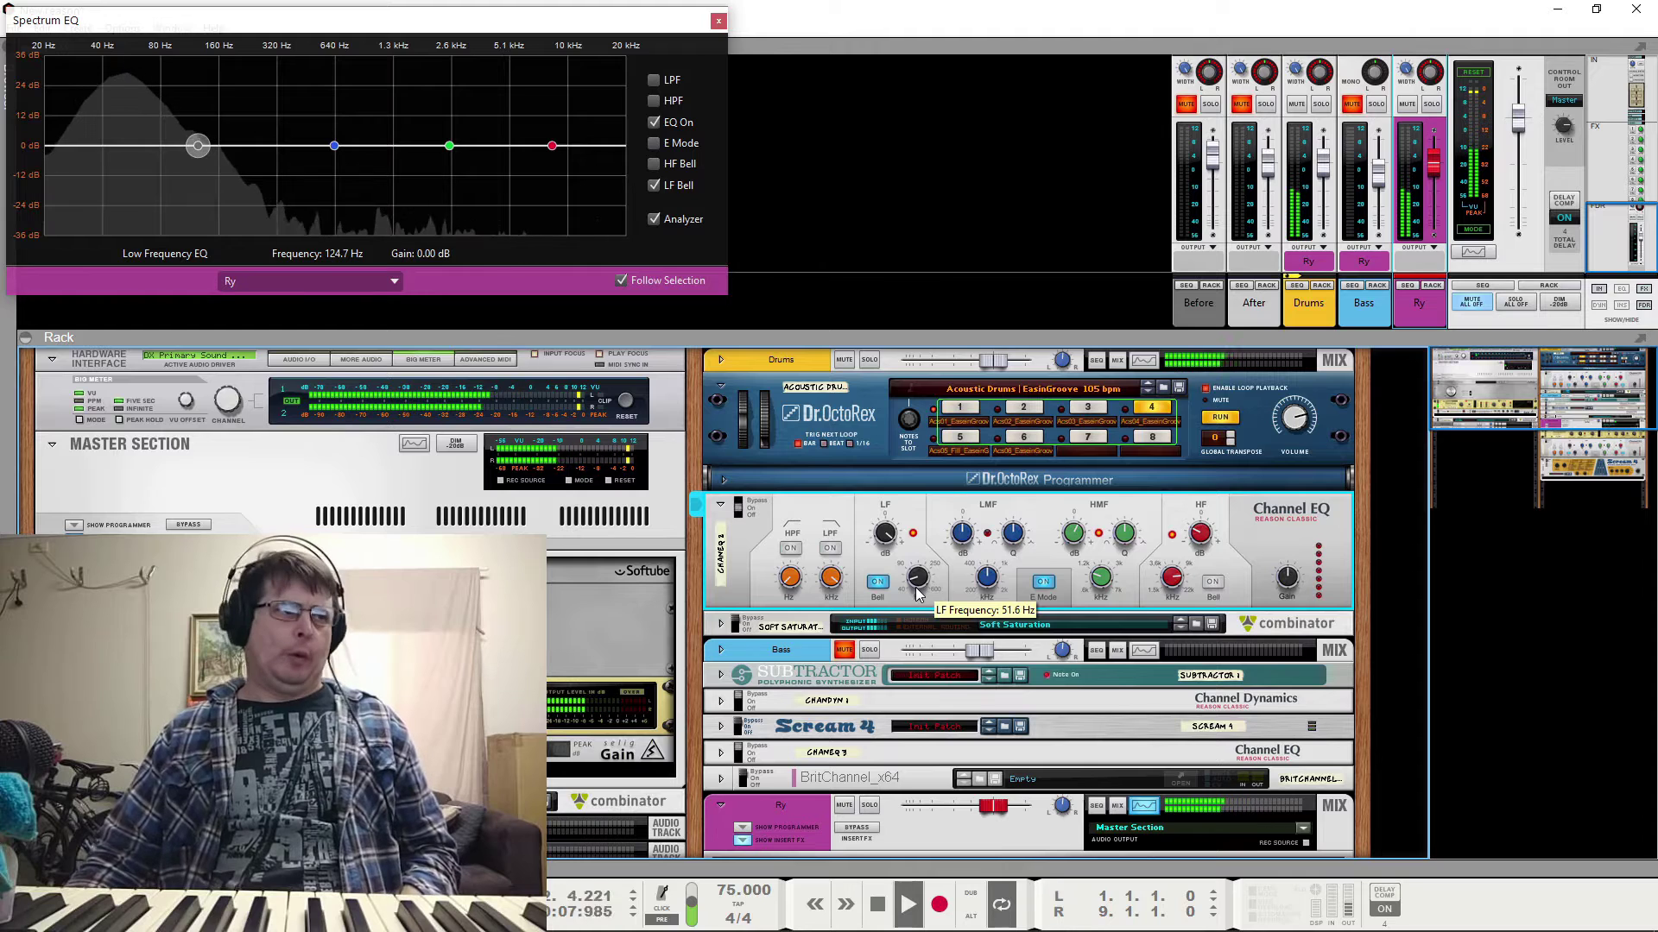
pyautogui.press('space')
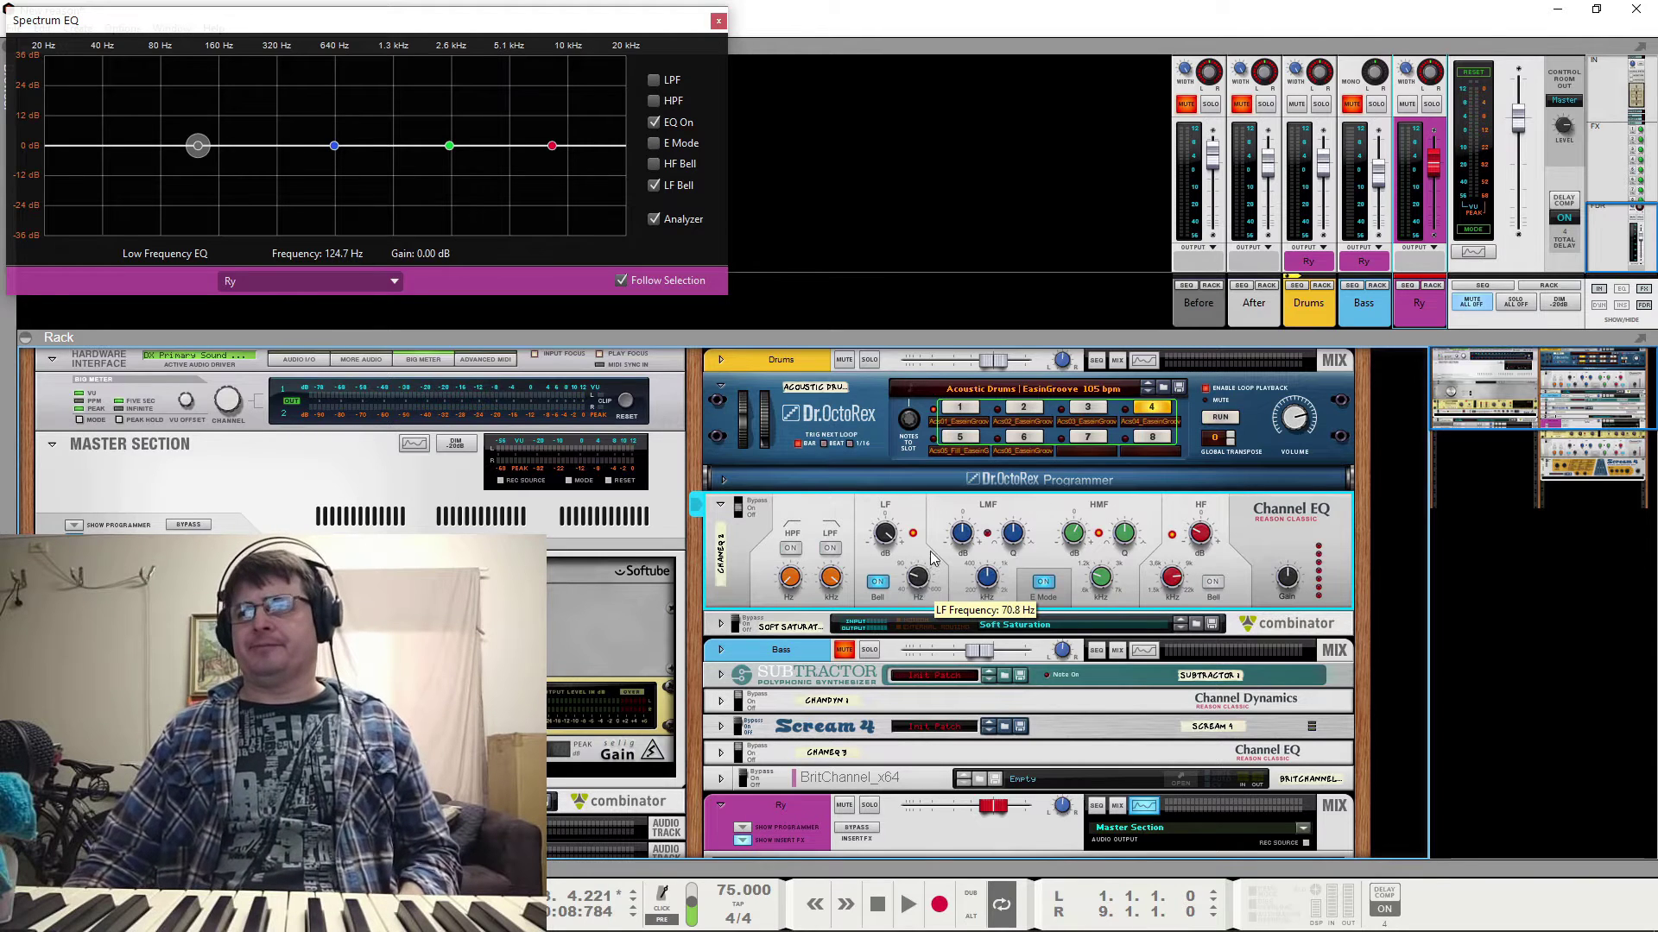
# Play the drums, sweep the drum Channel EQ's LF frequency through 95.3 Hz, and stop playback
pyautogui.press('space')
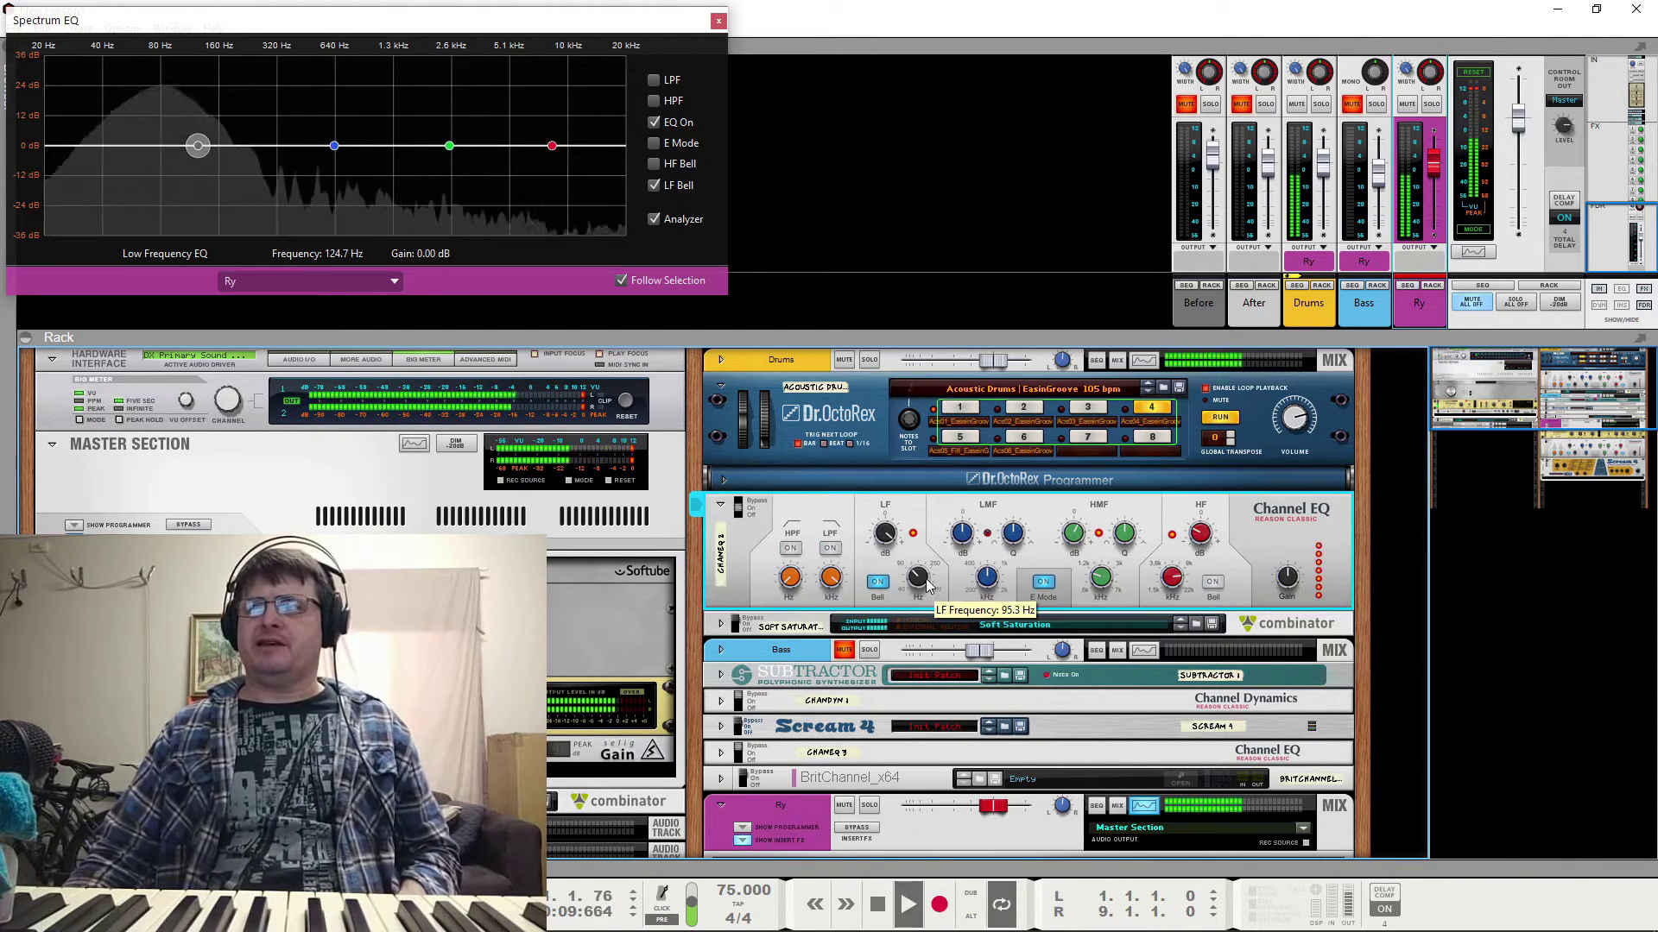
pyautogui.moveTo(926, 580); pyautogui.dragTo(898, 608)
pyautogui.press('space')
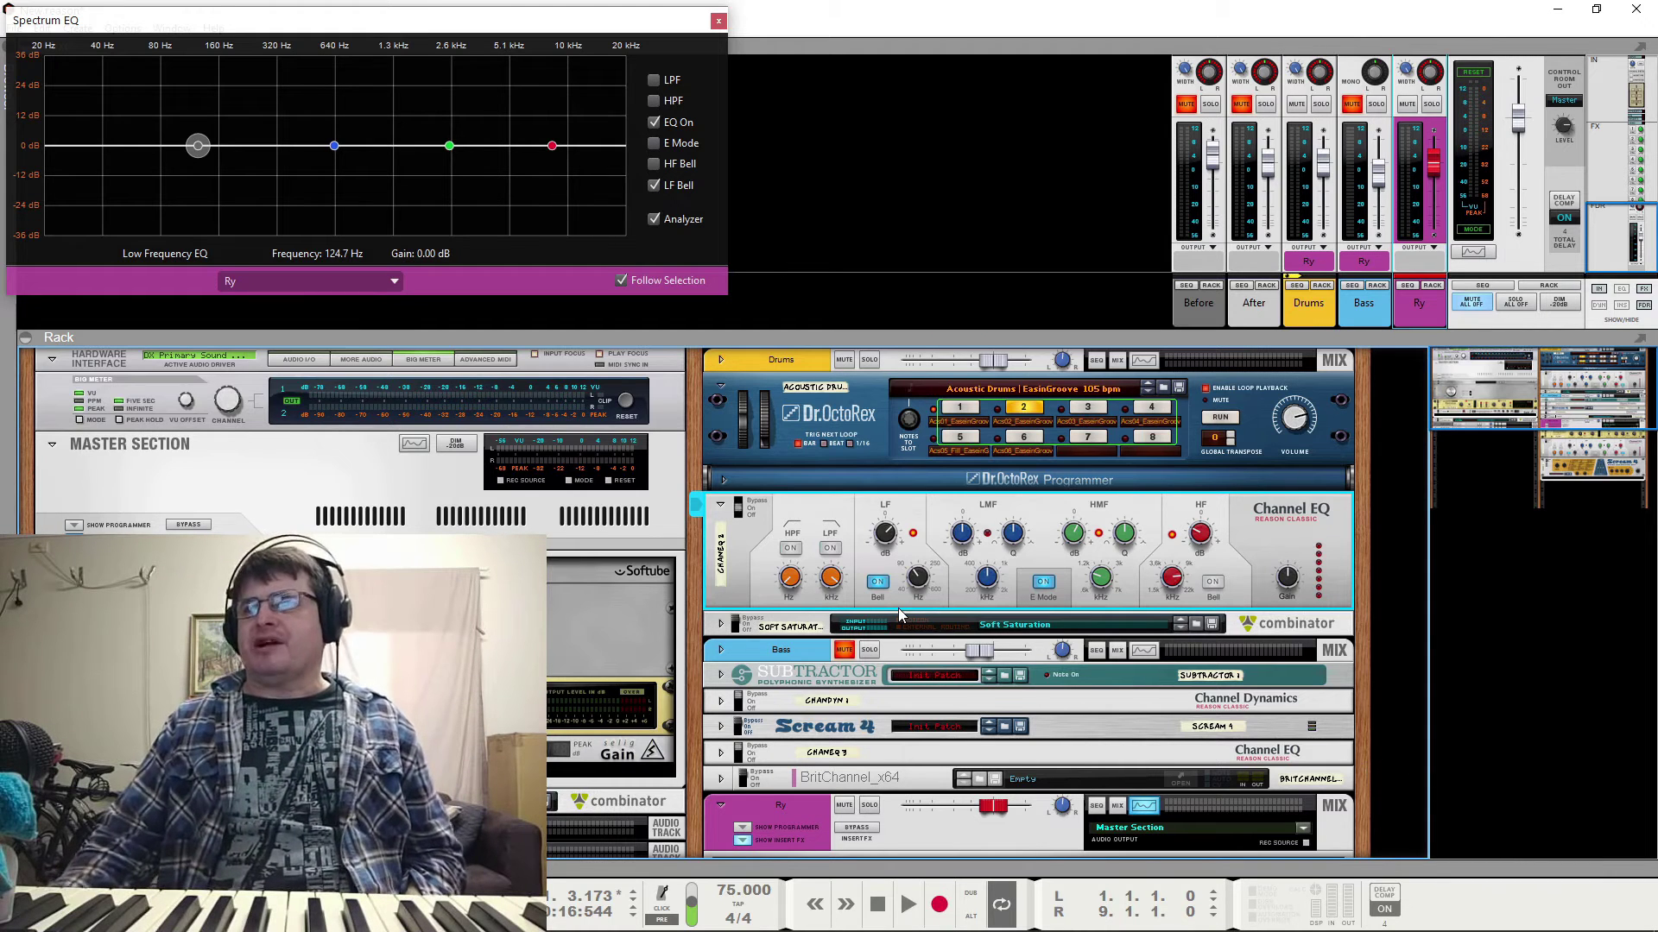
# Play the drums, switch the Channel EQ's LF Bell off and on to compare the sound, and stop playback
pyautogui.press('space')
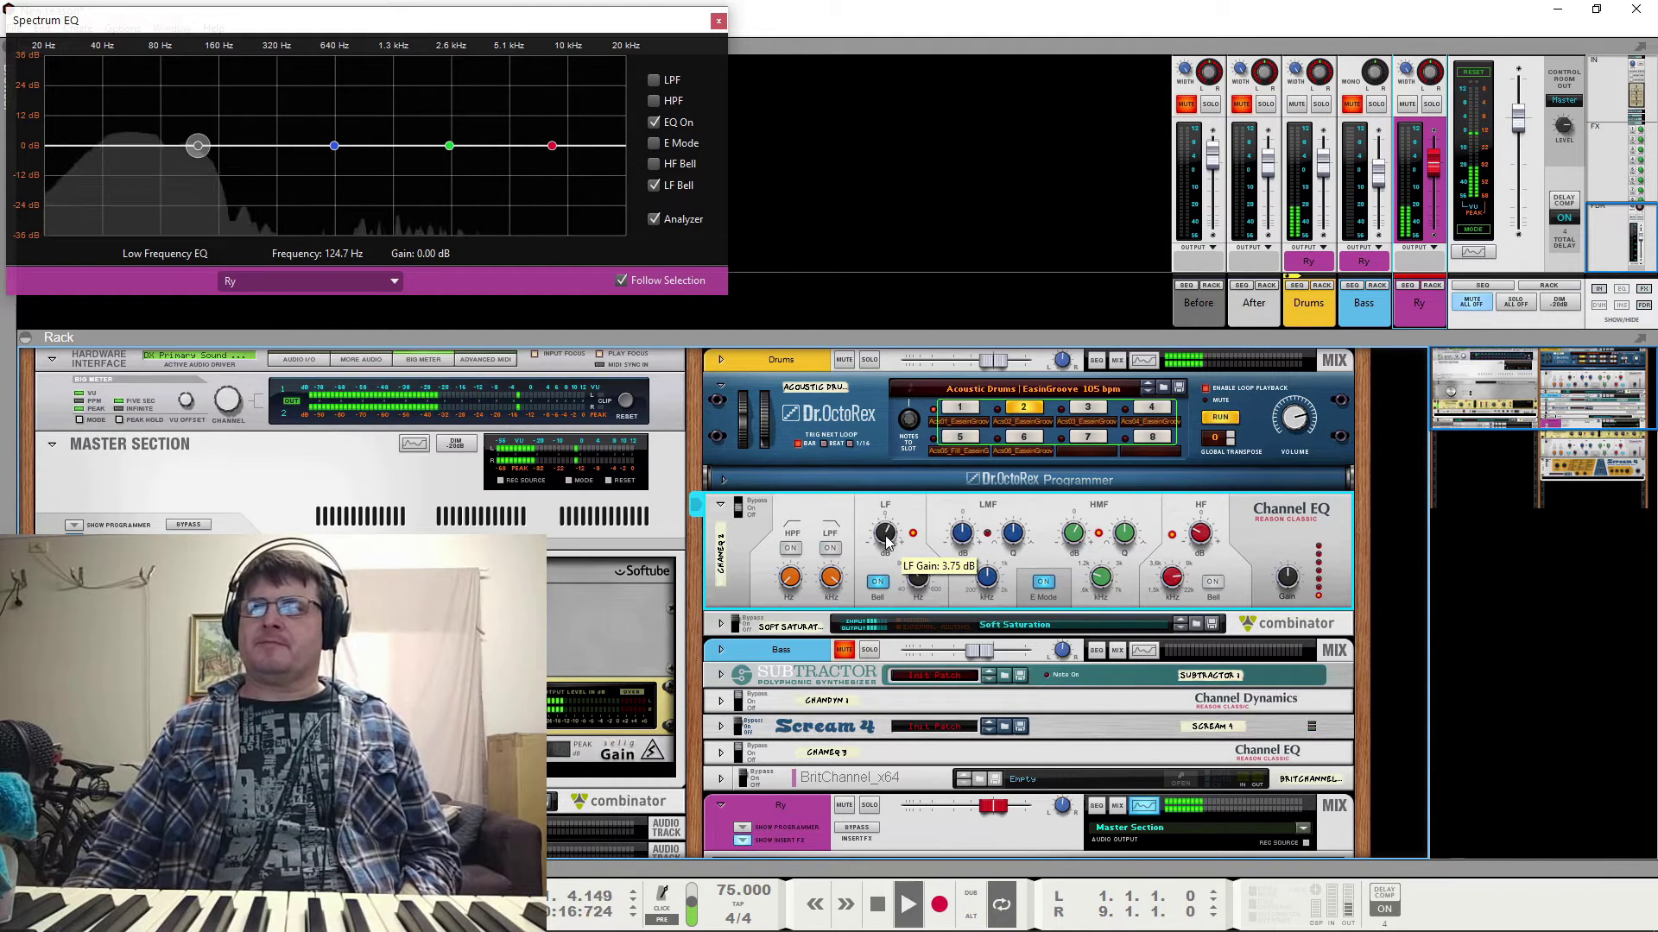
pyautogui.click(878, 583)
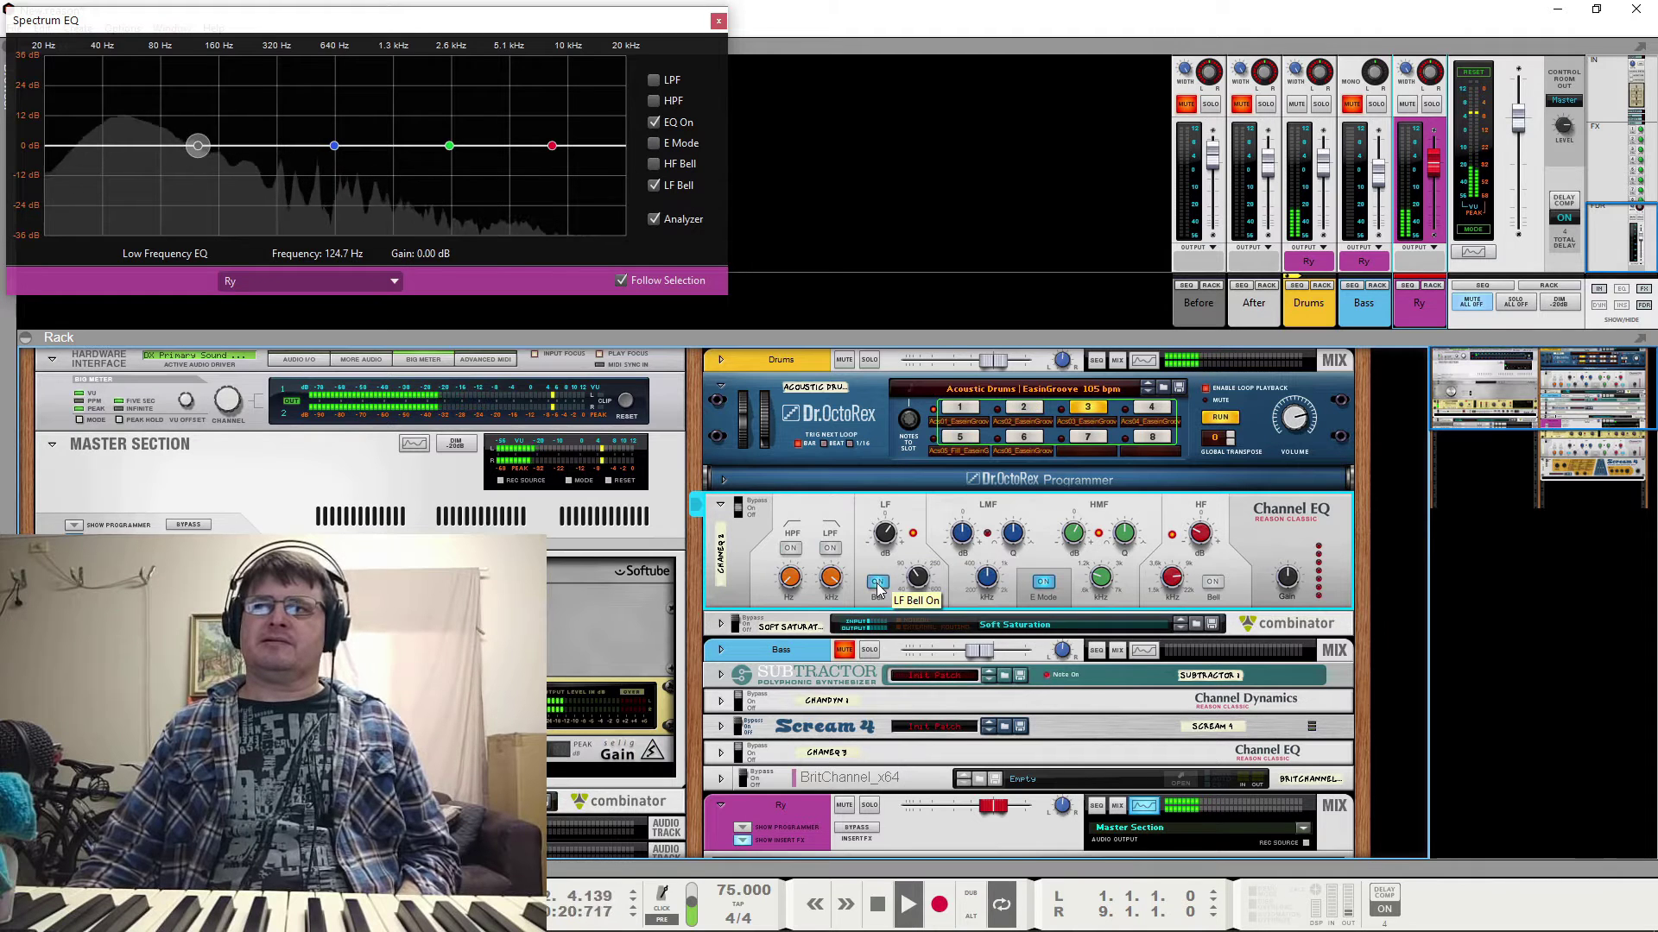
pyautogui.click(877, 583)
pyautogui.press('space')
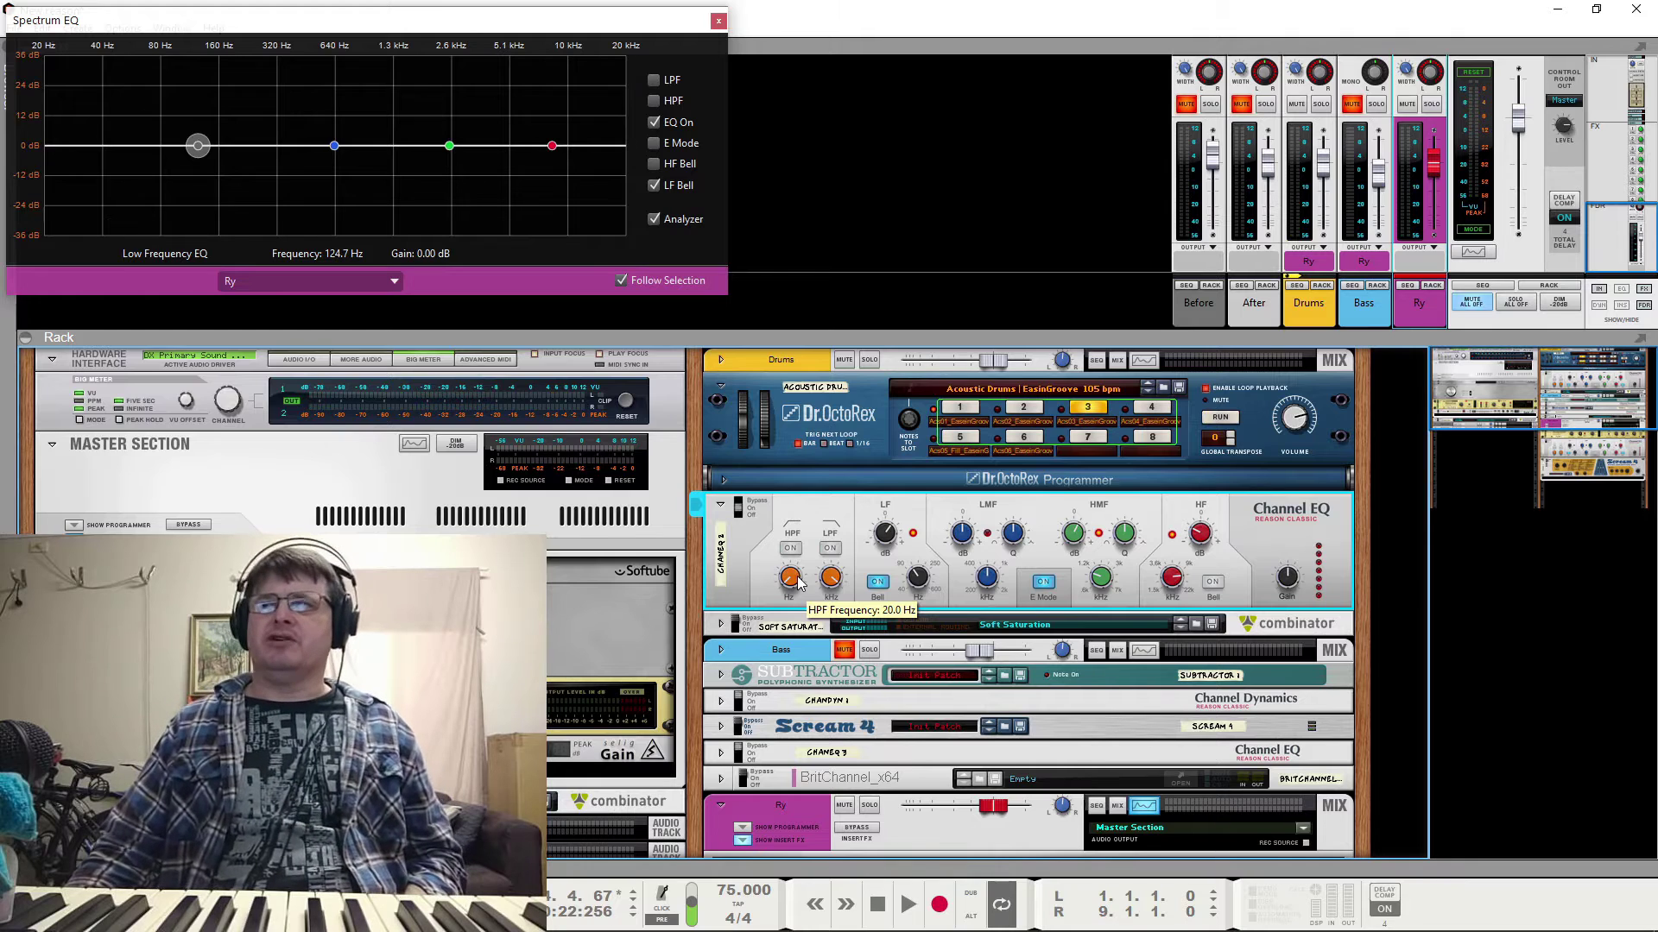
# Turn on the drum Channel EQ's HPF and adjust its frequency while playing the drums
pyautogui.click(790, 549)
pyautogui.press('space')
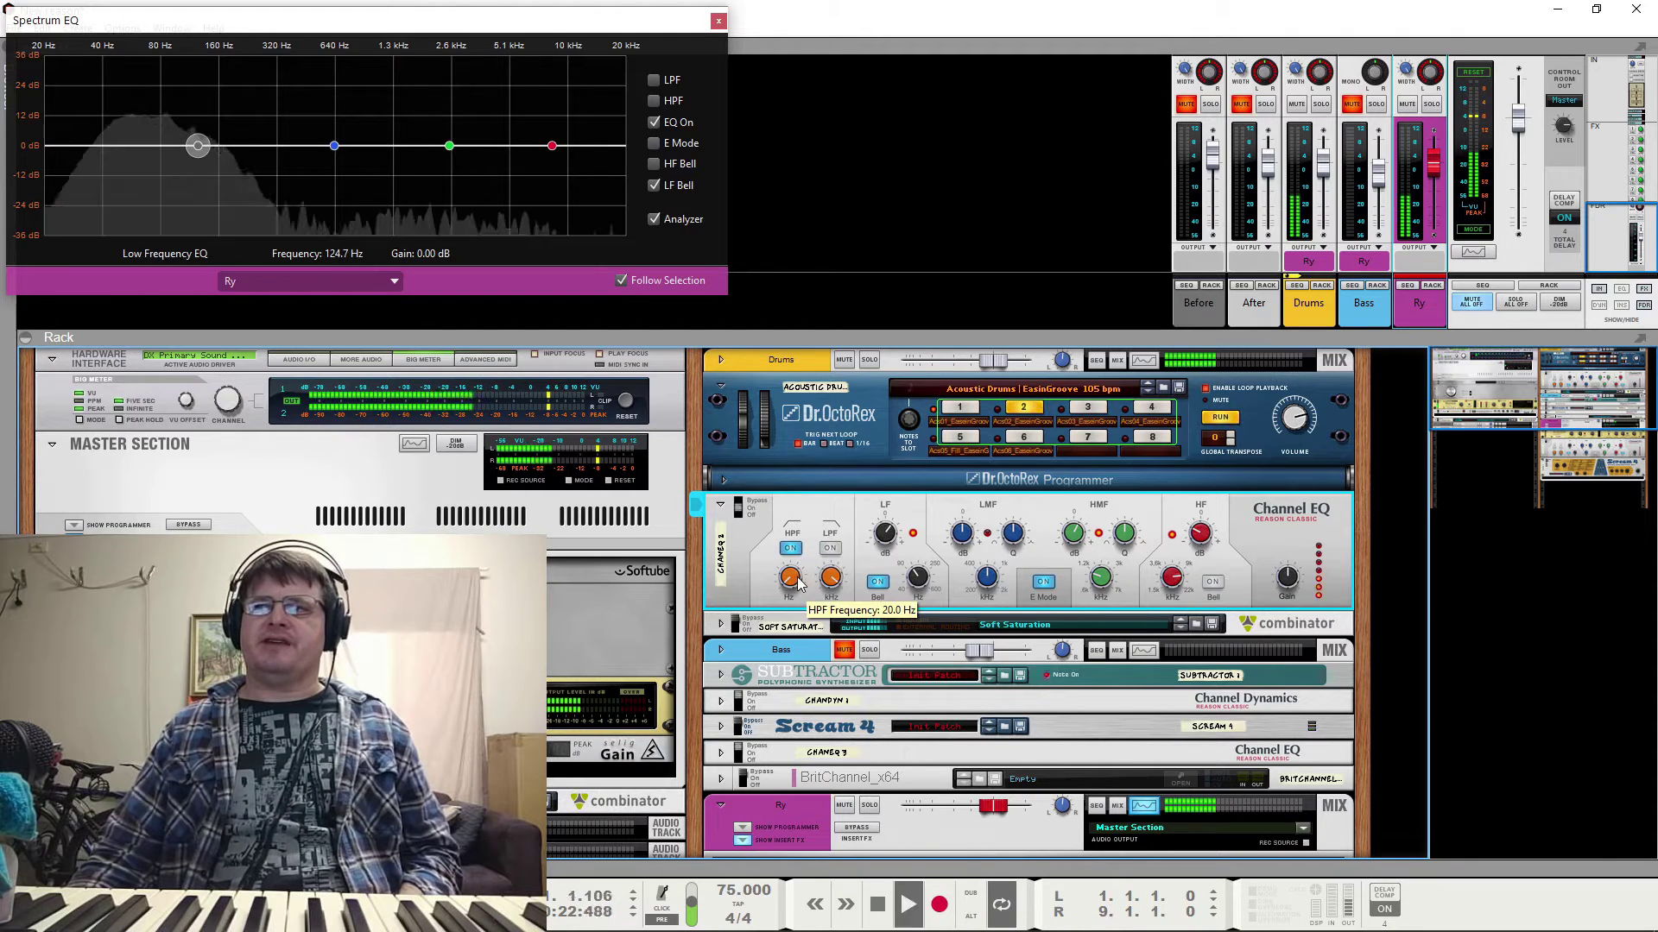
pyautogui.moveTo(792, 587)
pyautogui.mouseDown()
pyautogui.moveTo(794, 535)
pyautogui.moveTo(788, 556)
pyautogui.mouseUp()
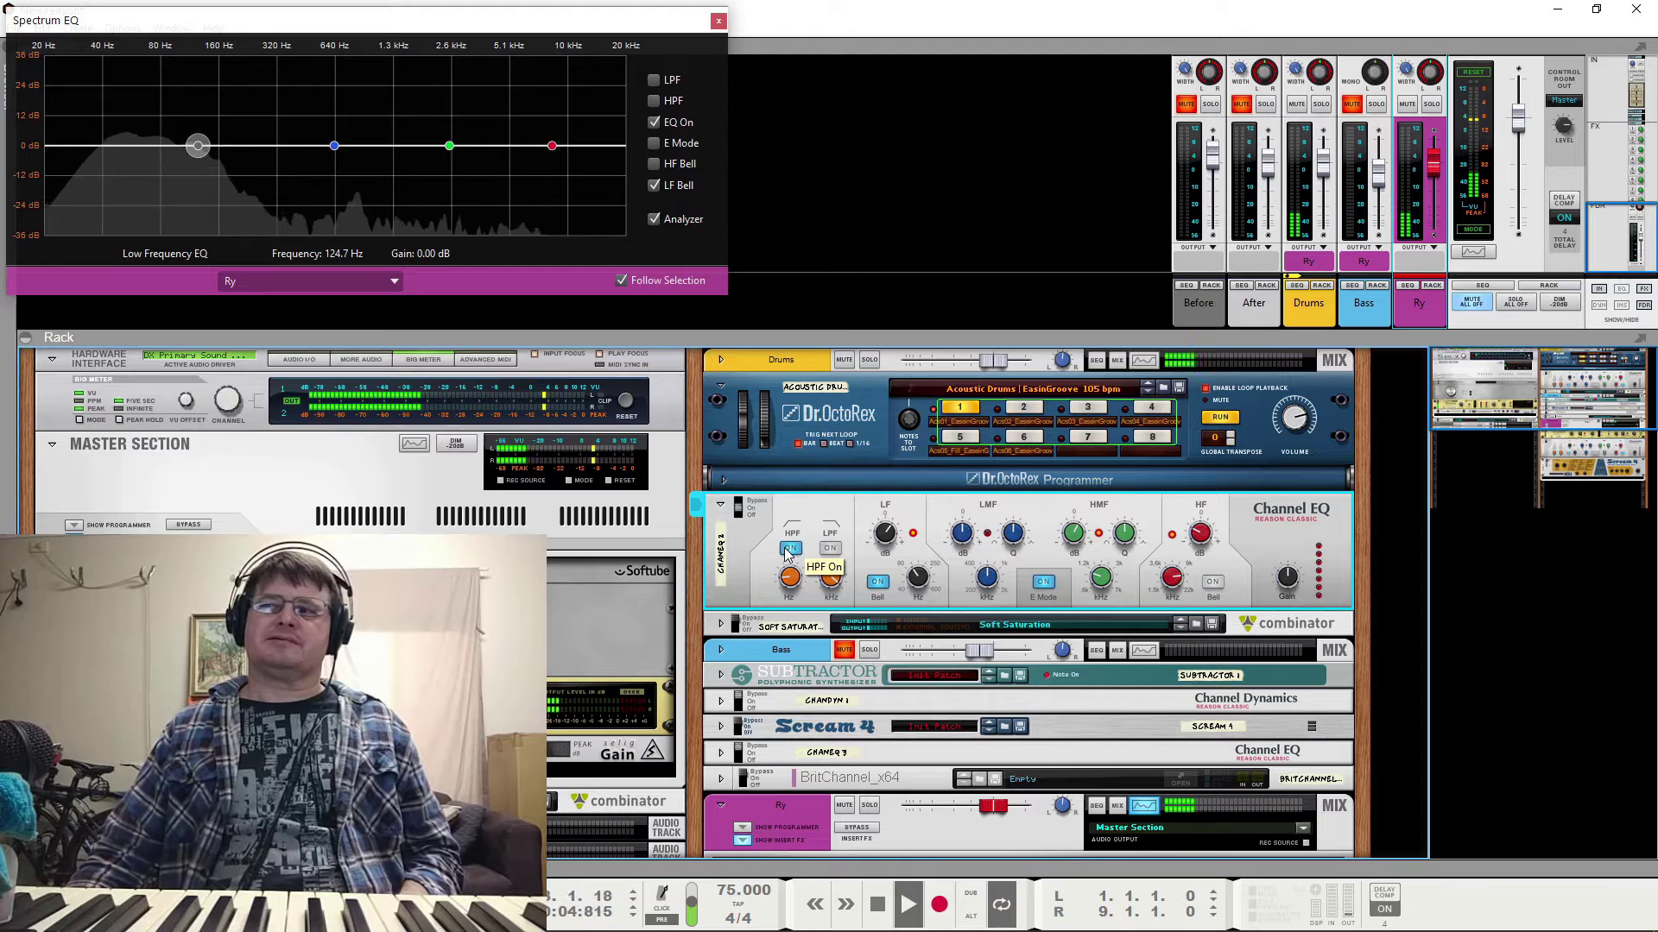
pyautogui.press('space')
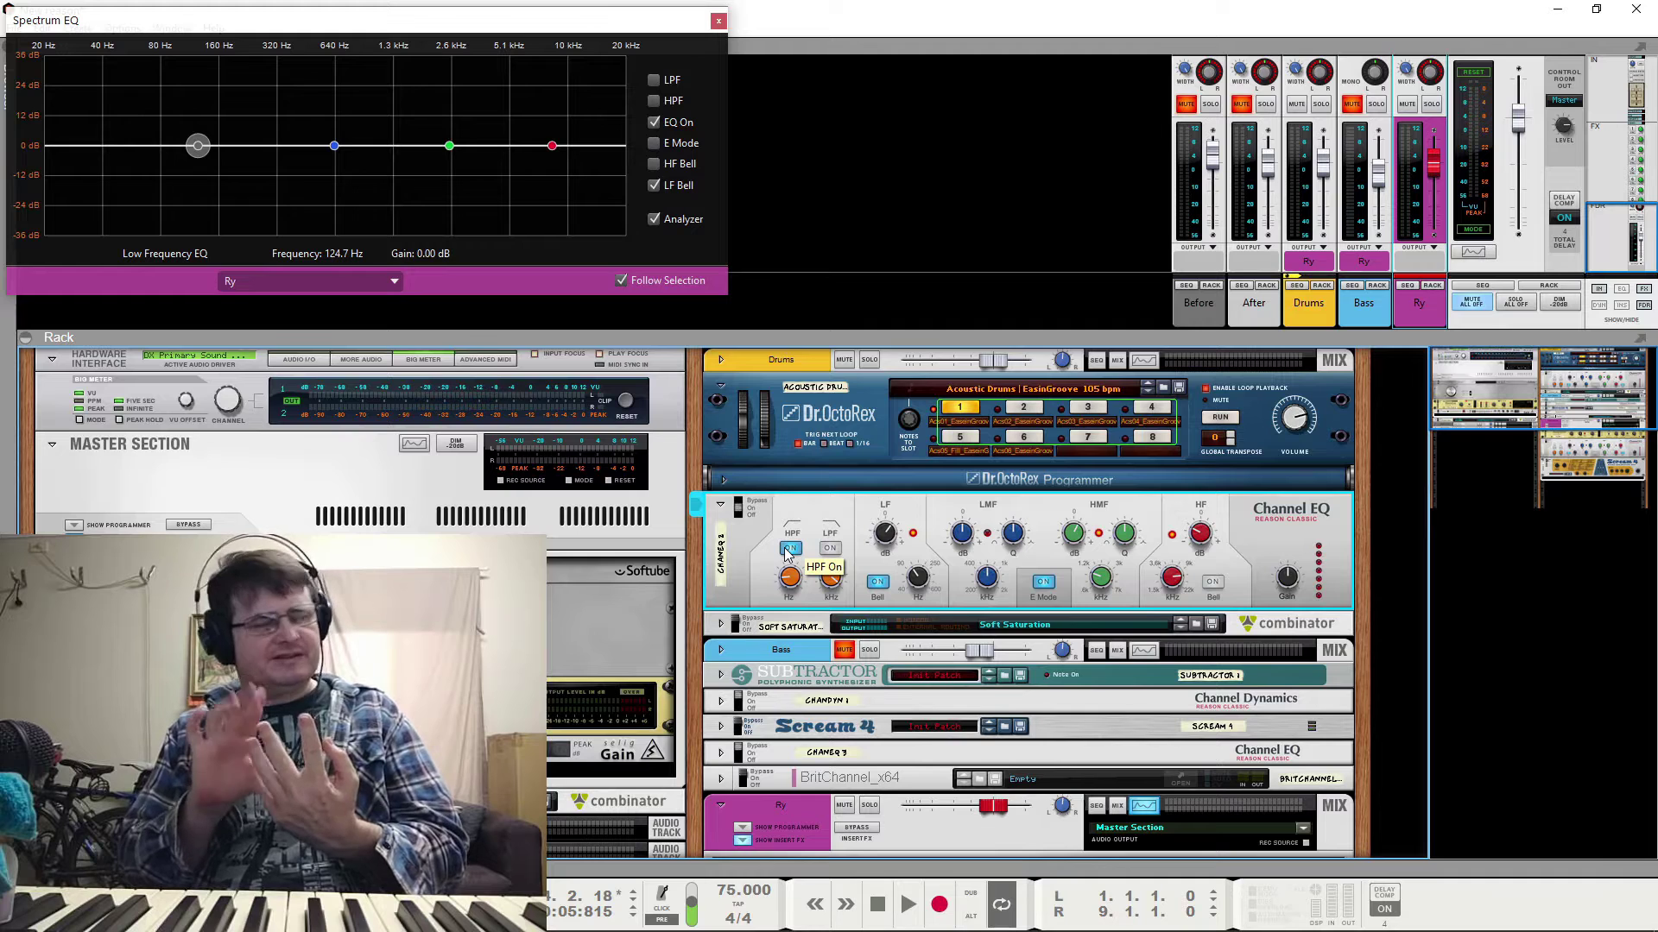
pyautogui.press('space')
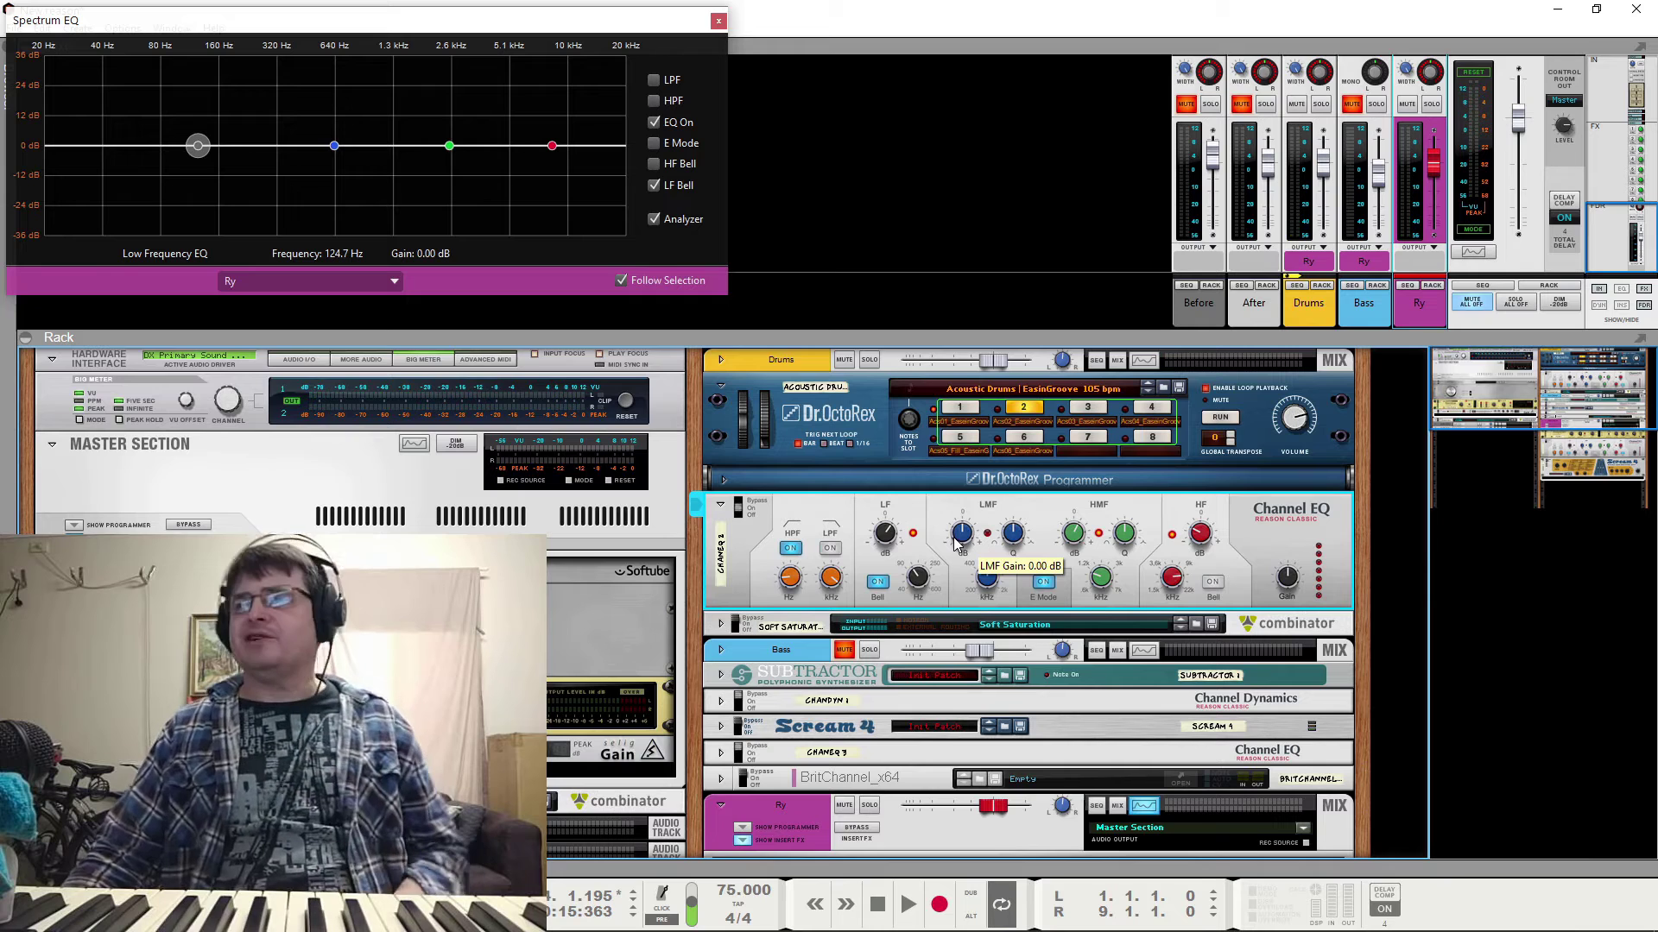
# Play the drums, boost Ry's low band to 20 dB at 122.4 Hz, and turn off its LF Bell
pyautogui.press('space')
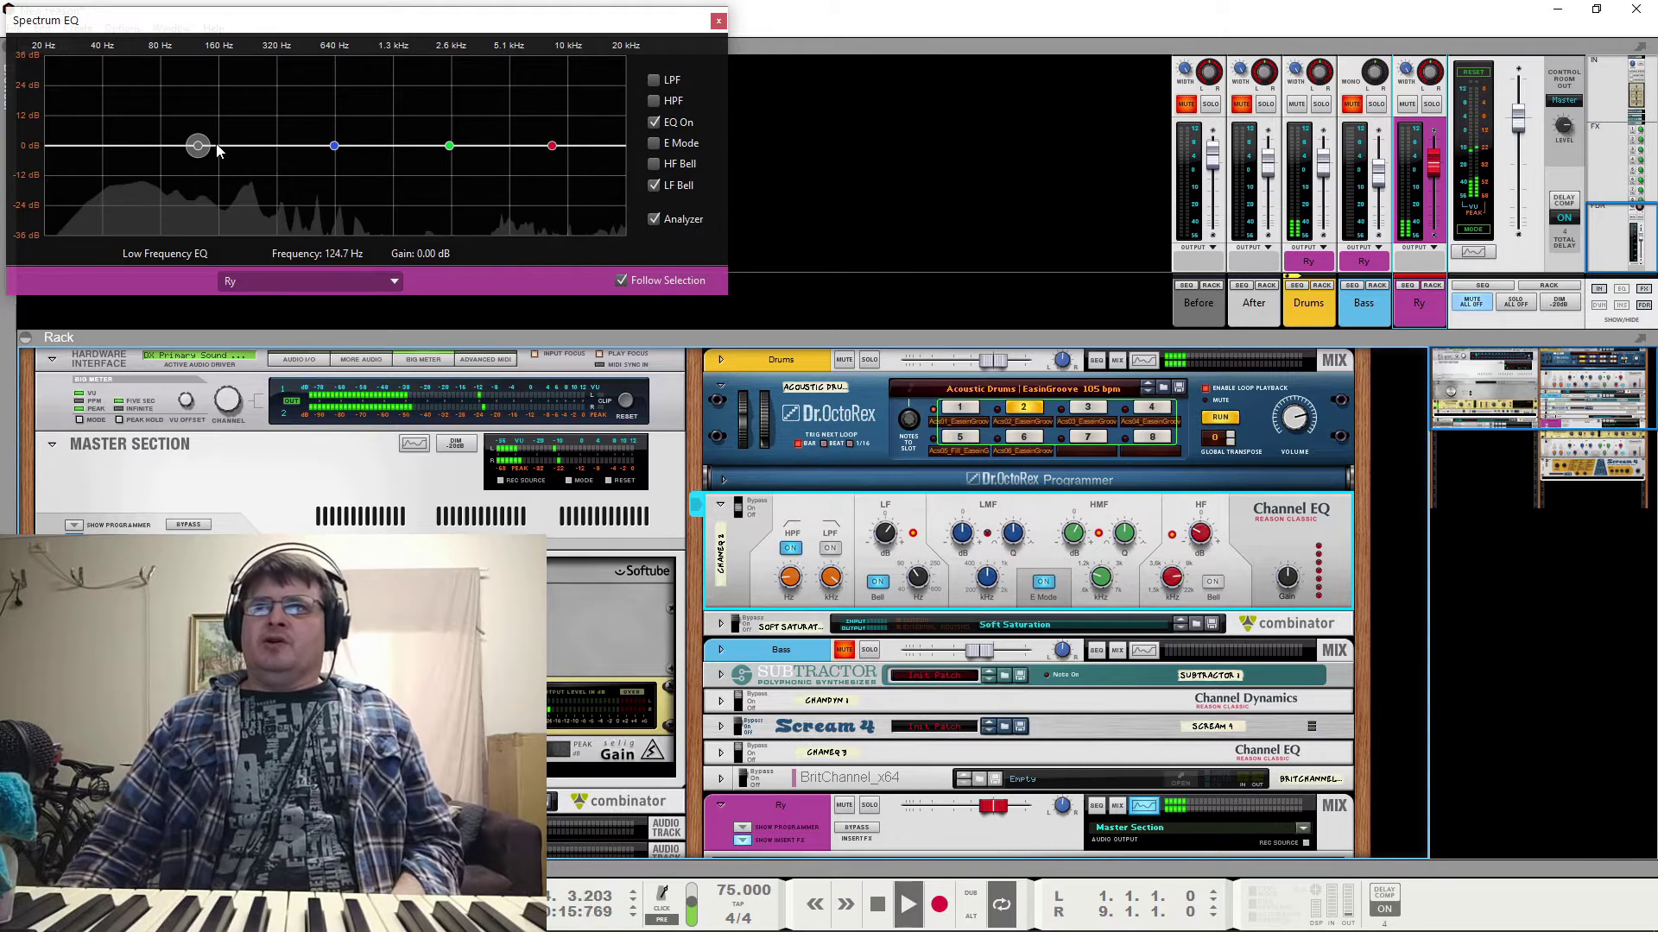
pyautogui.moveTo(198, 147); pyautogui.dragTo(196, 77)
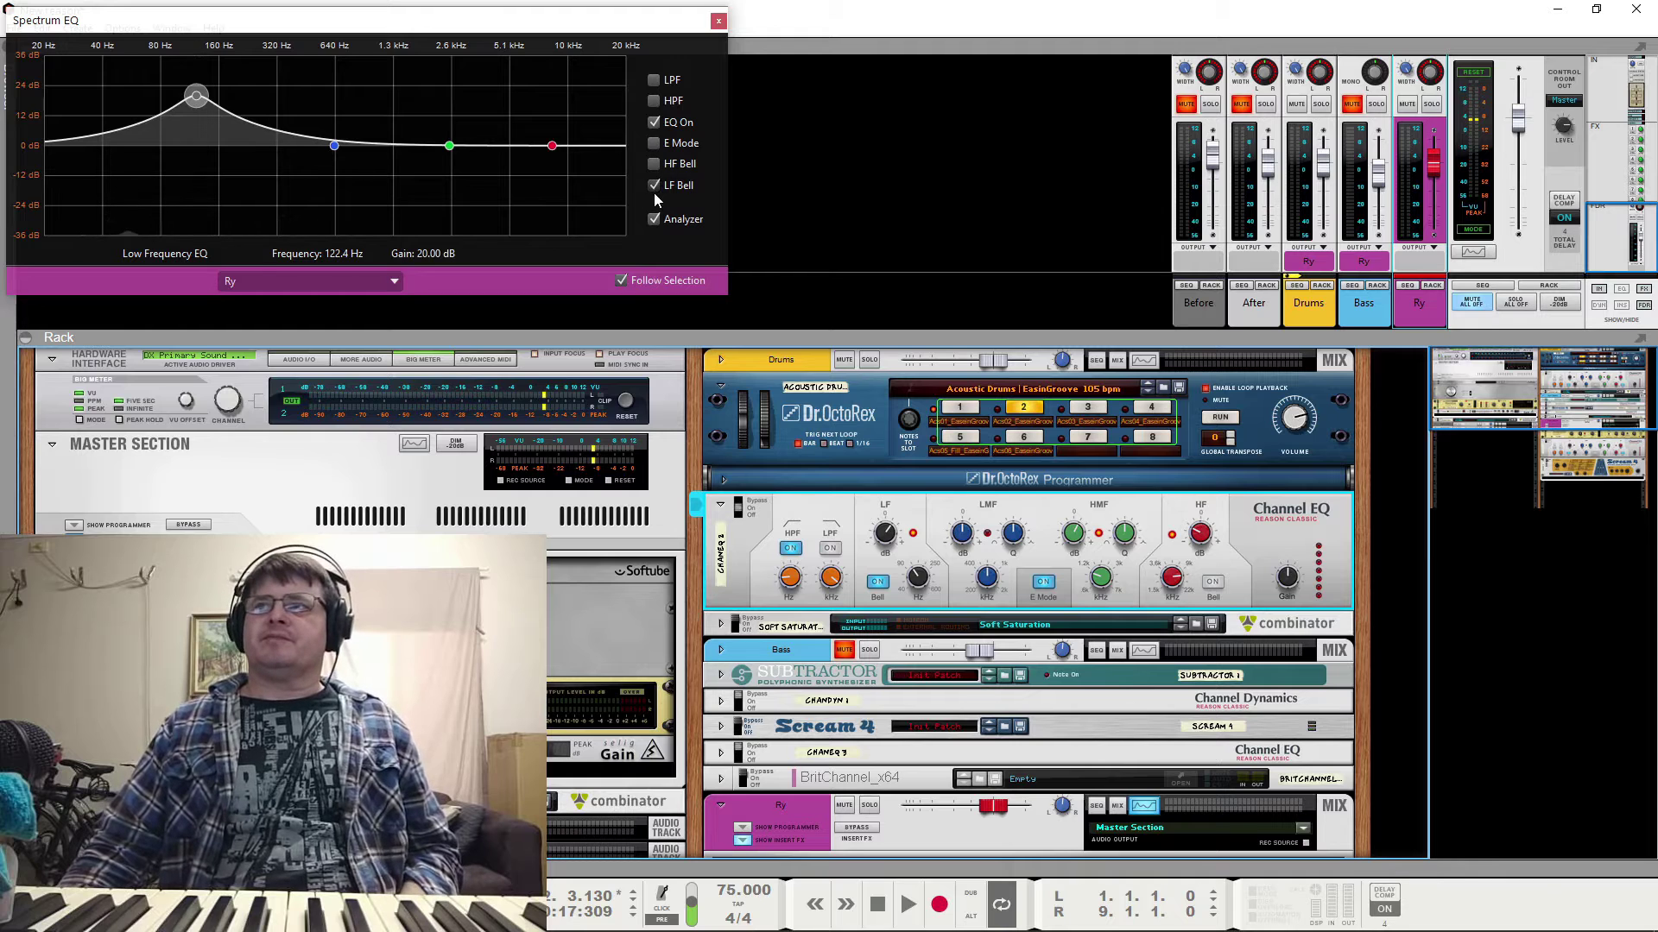
pyautogui.click(654, 186)
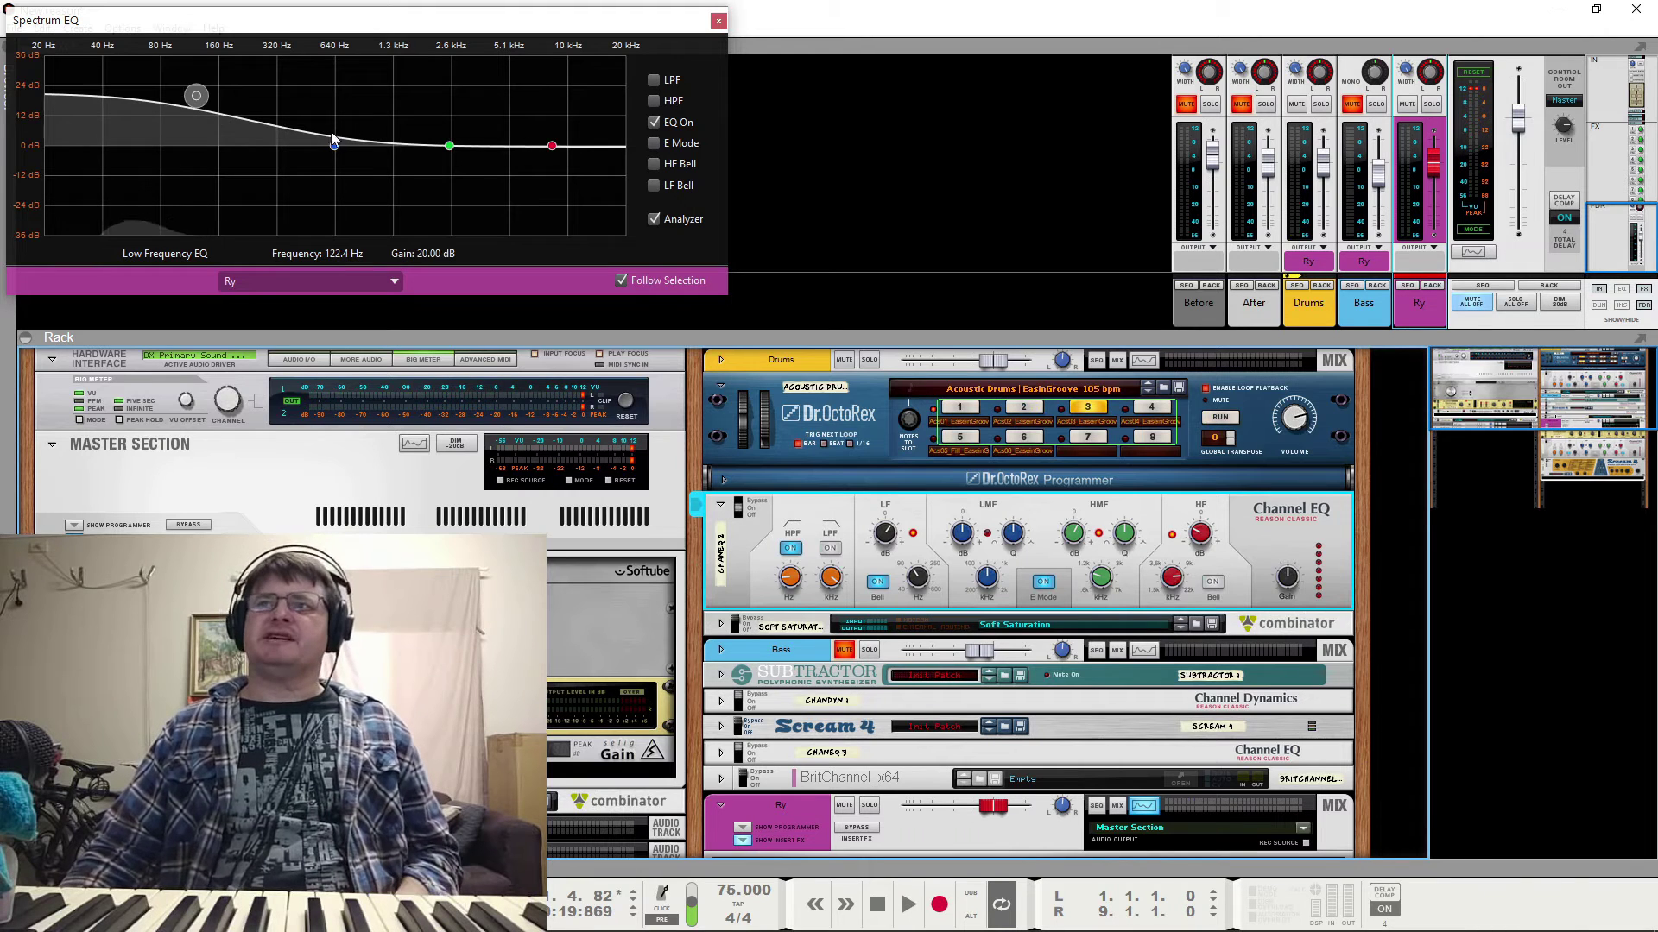
pyautogui.click(552, 145)
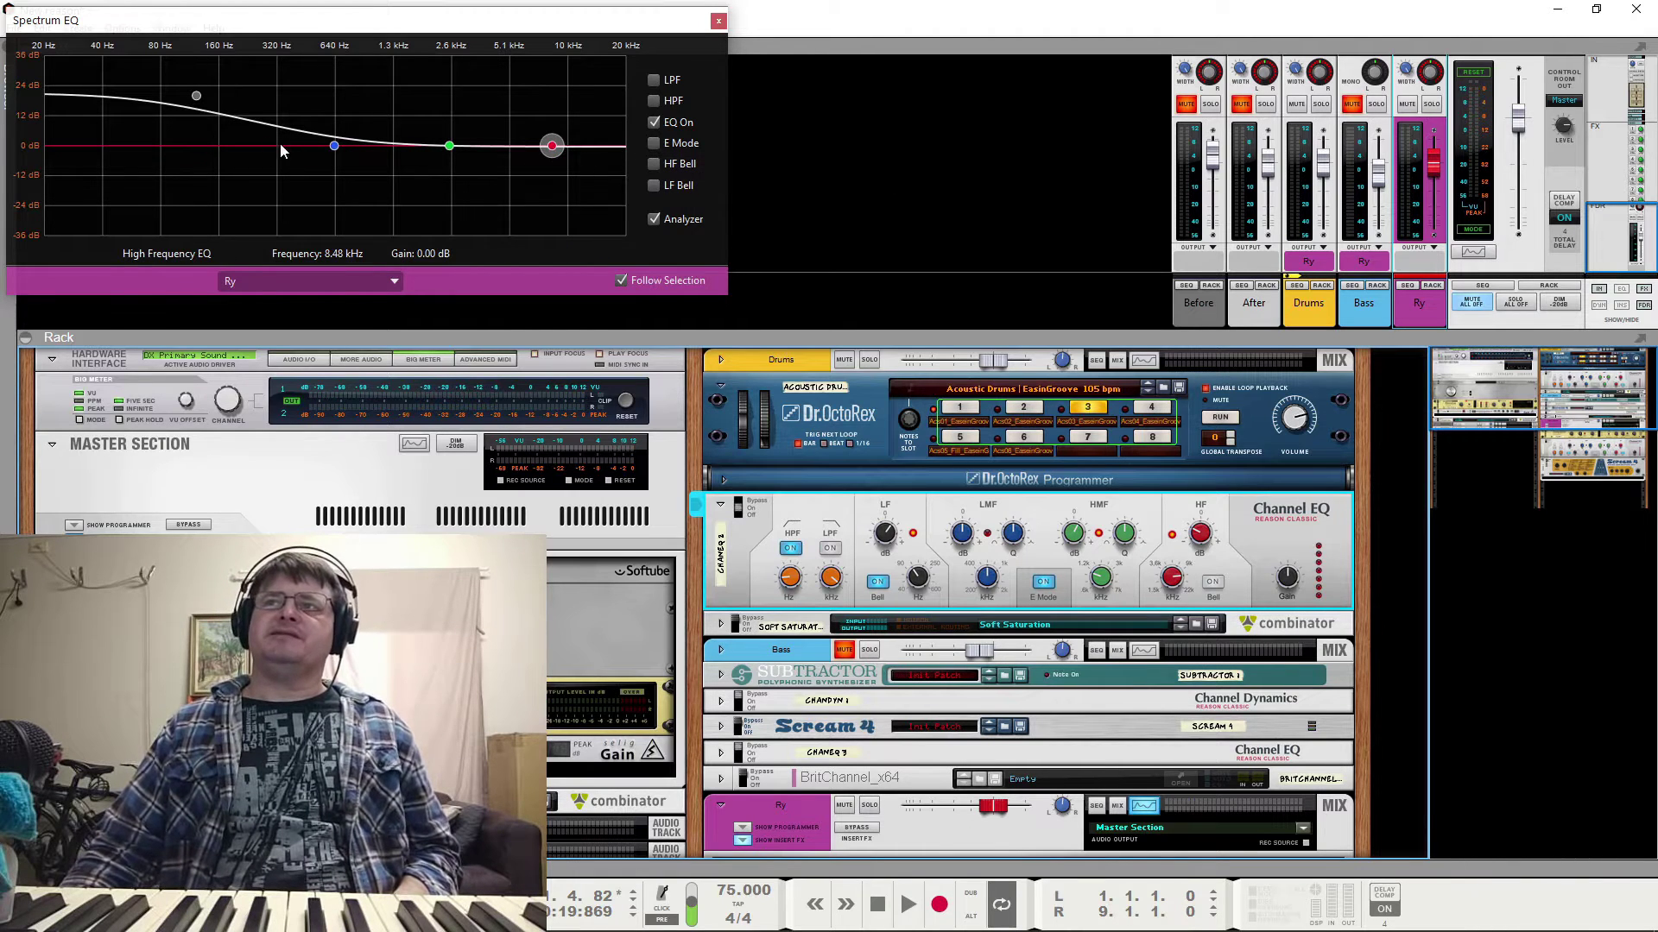
pyautogui.press('space')
pyautogui.click(196, 95)
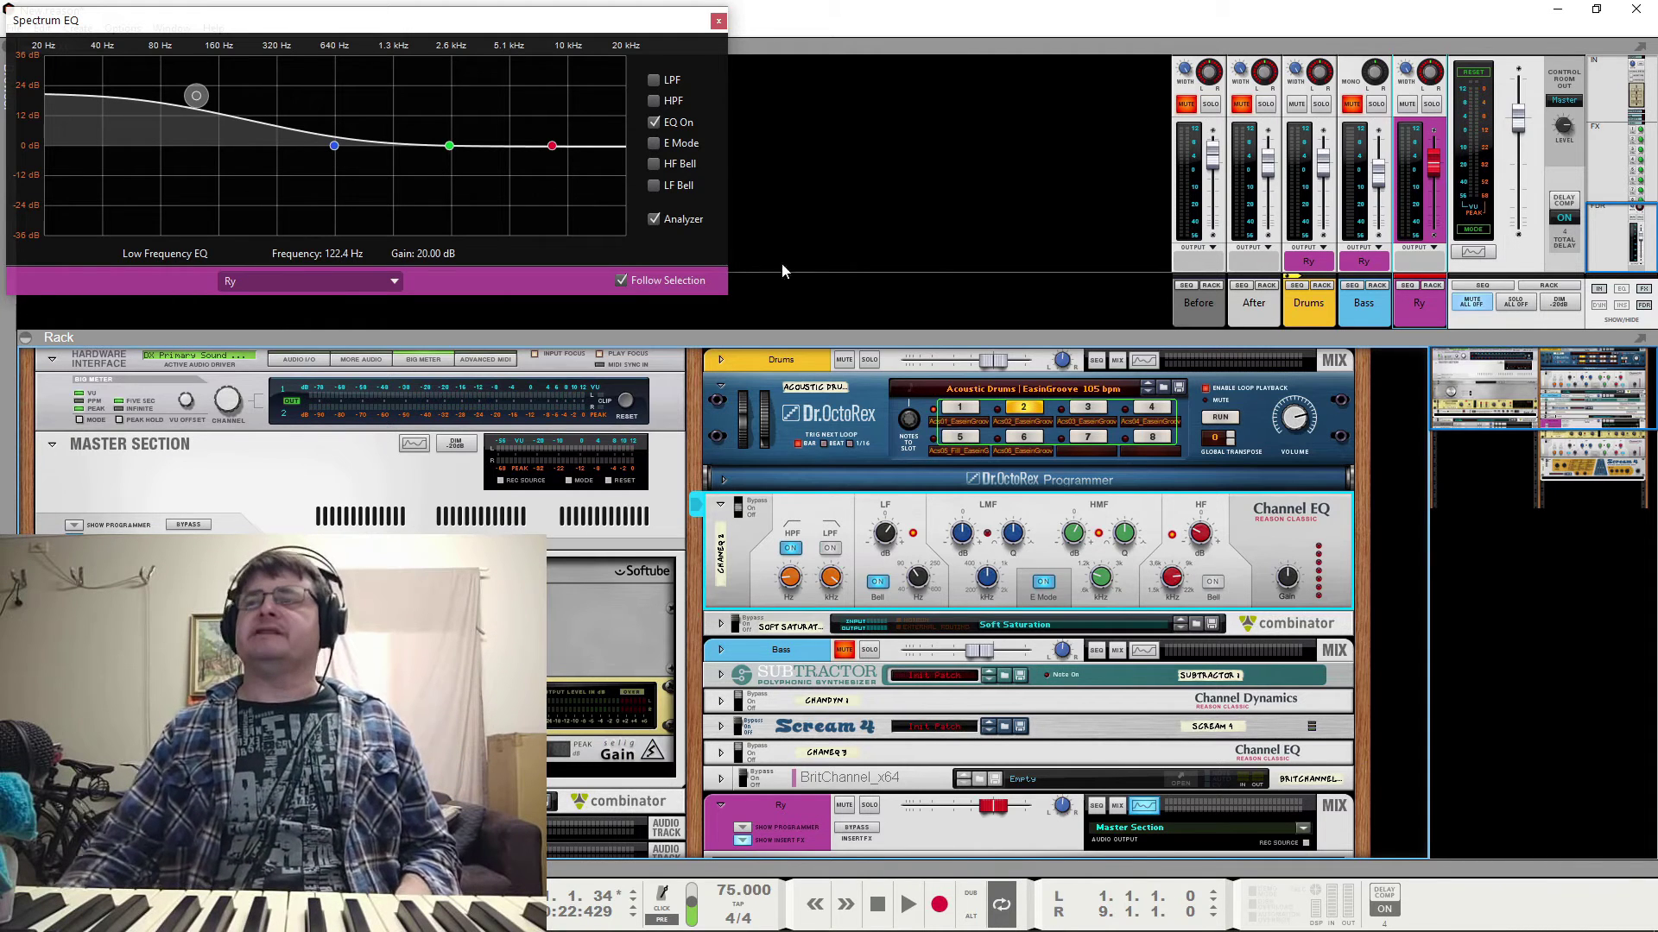
# Turn on E Mode on Ry's EQ and cut its low-mid band to -20.32 dB at 333.4 Hz
pyautogui.click(653, 144)
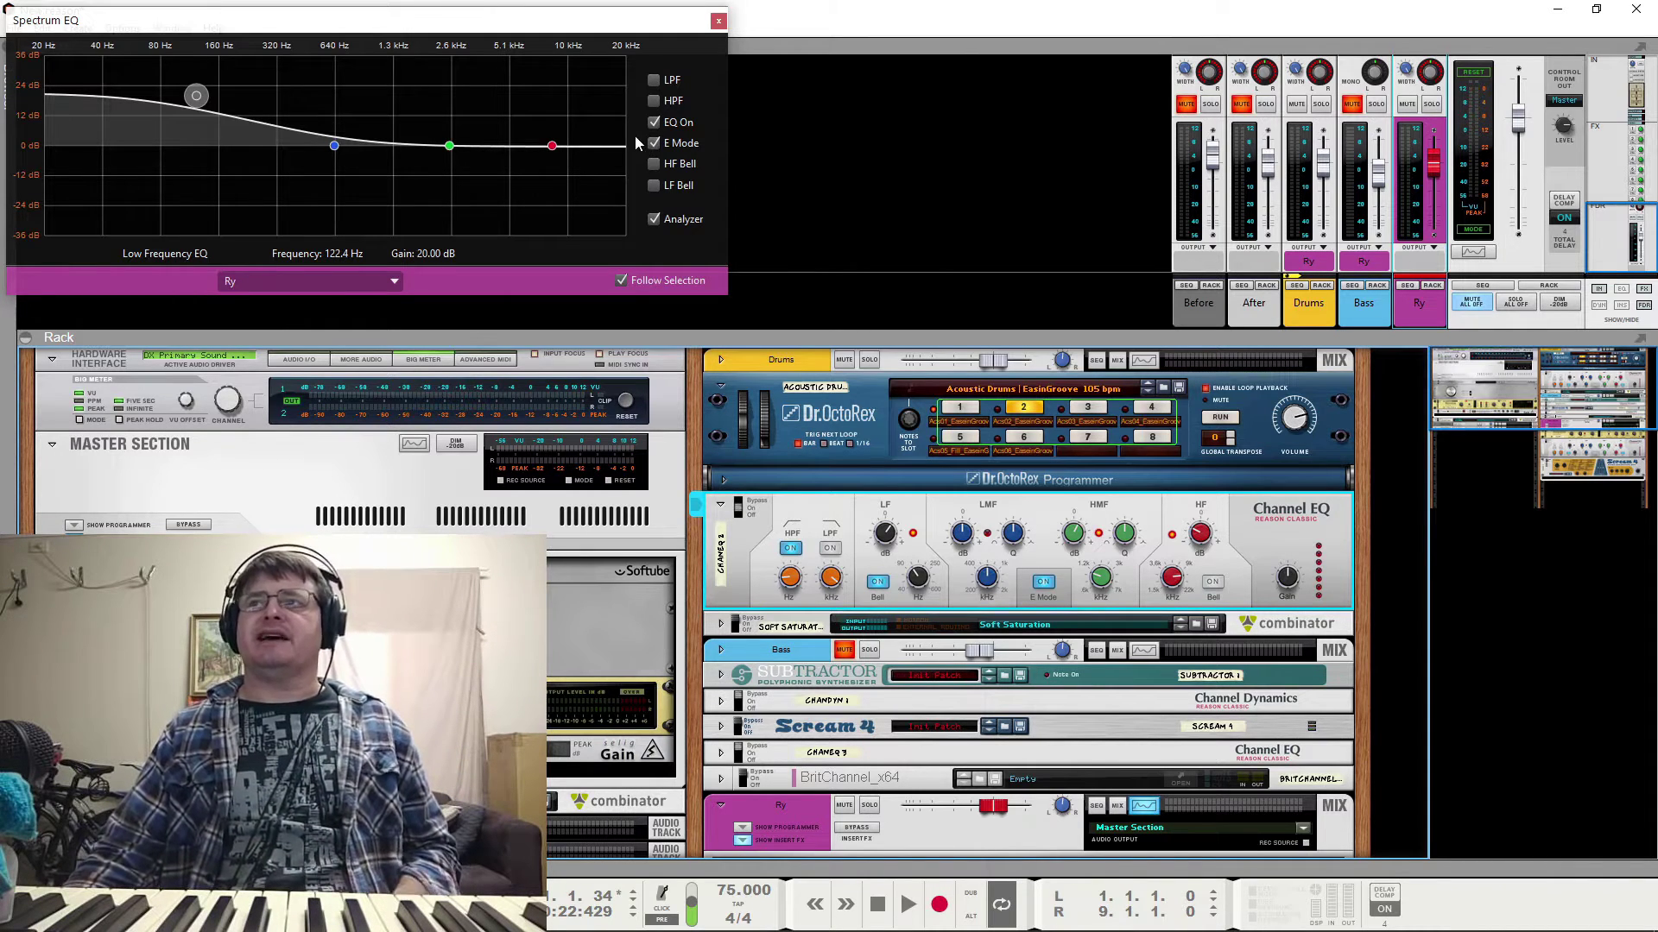
pyautogui.click(334, 146)
pyautogui.moveTo(337, 153); pyautogui.dragTo(293, 101)
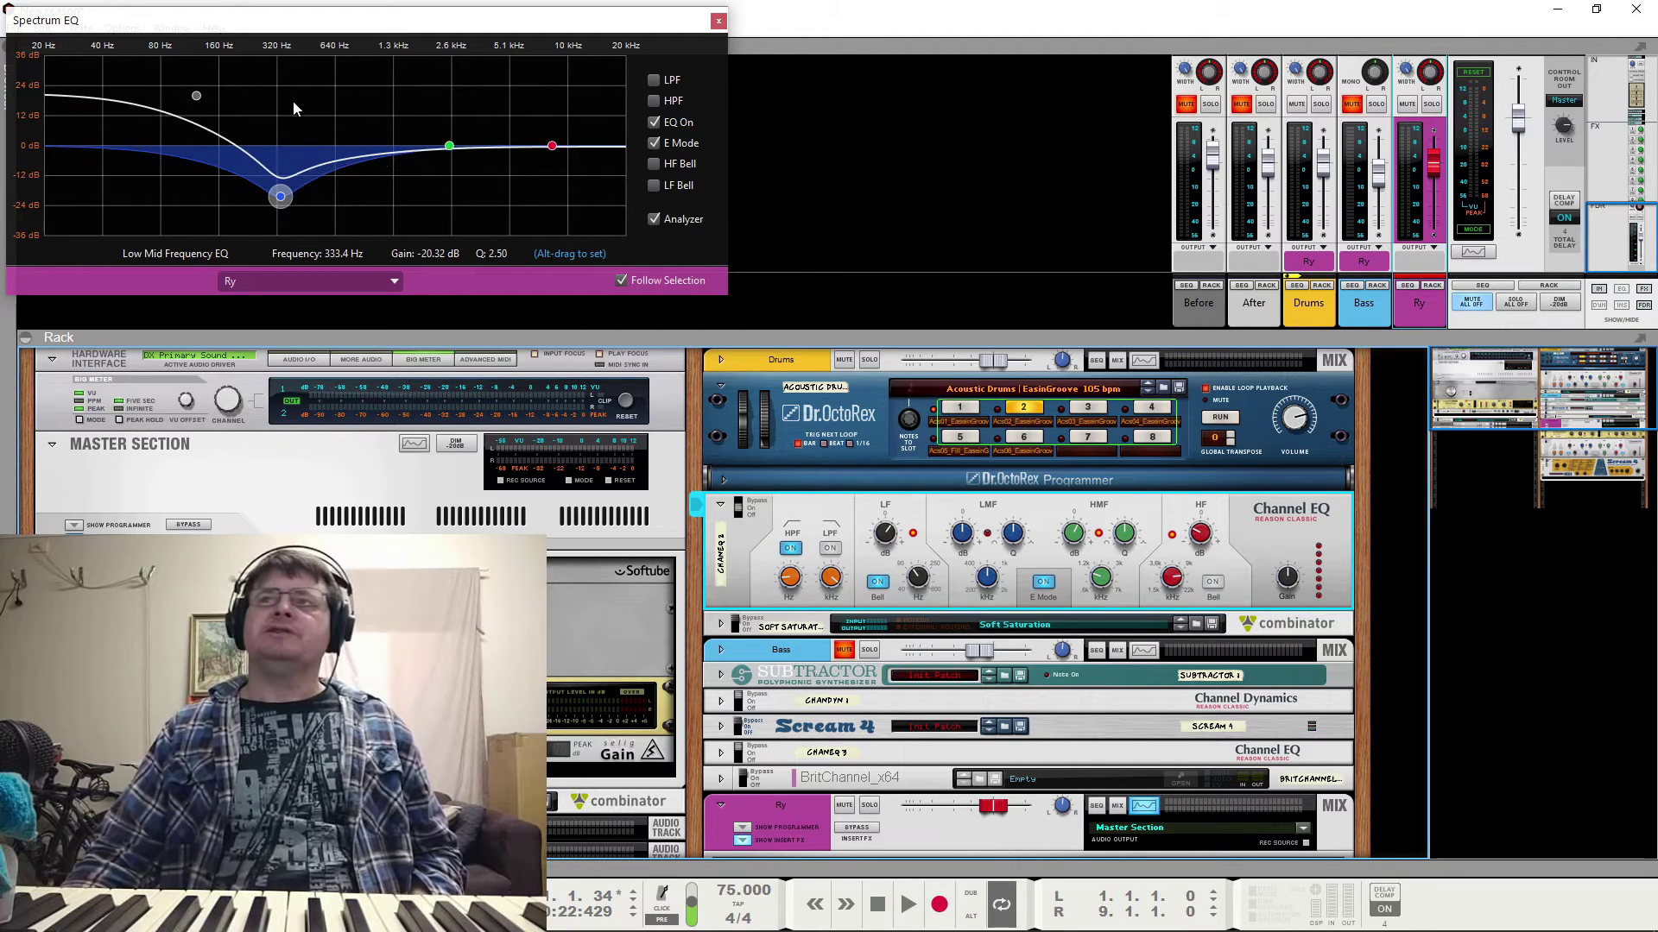
# Lower Ry's low-band boost to 10.16 dB at 131.3 Hz, and reset the low-mid and low band gains to 0 dB
pyautogui.click(196, 97)
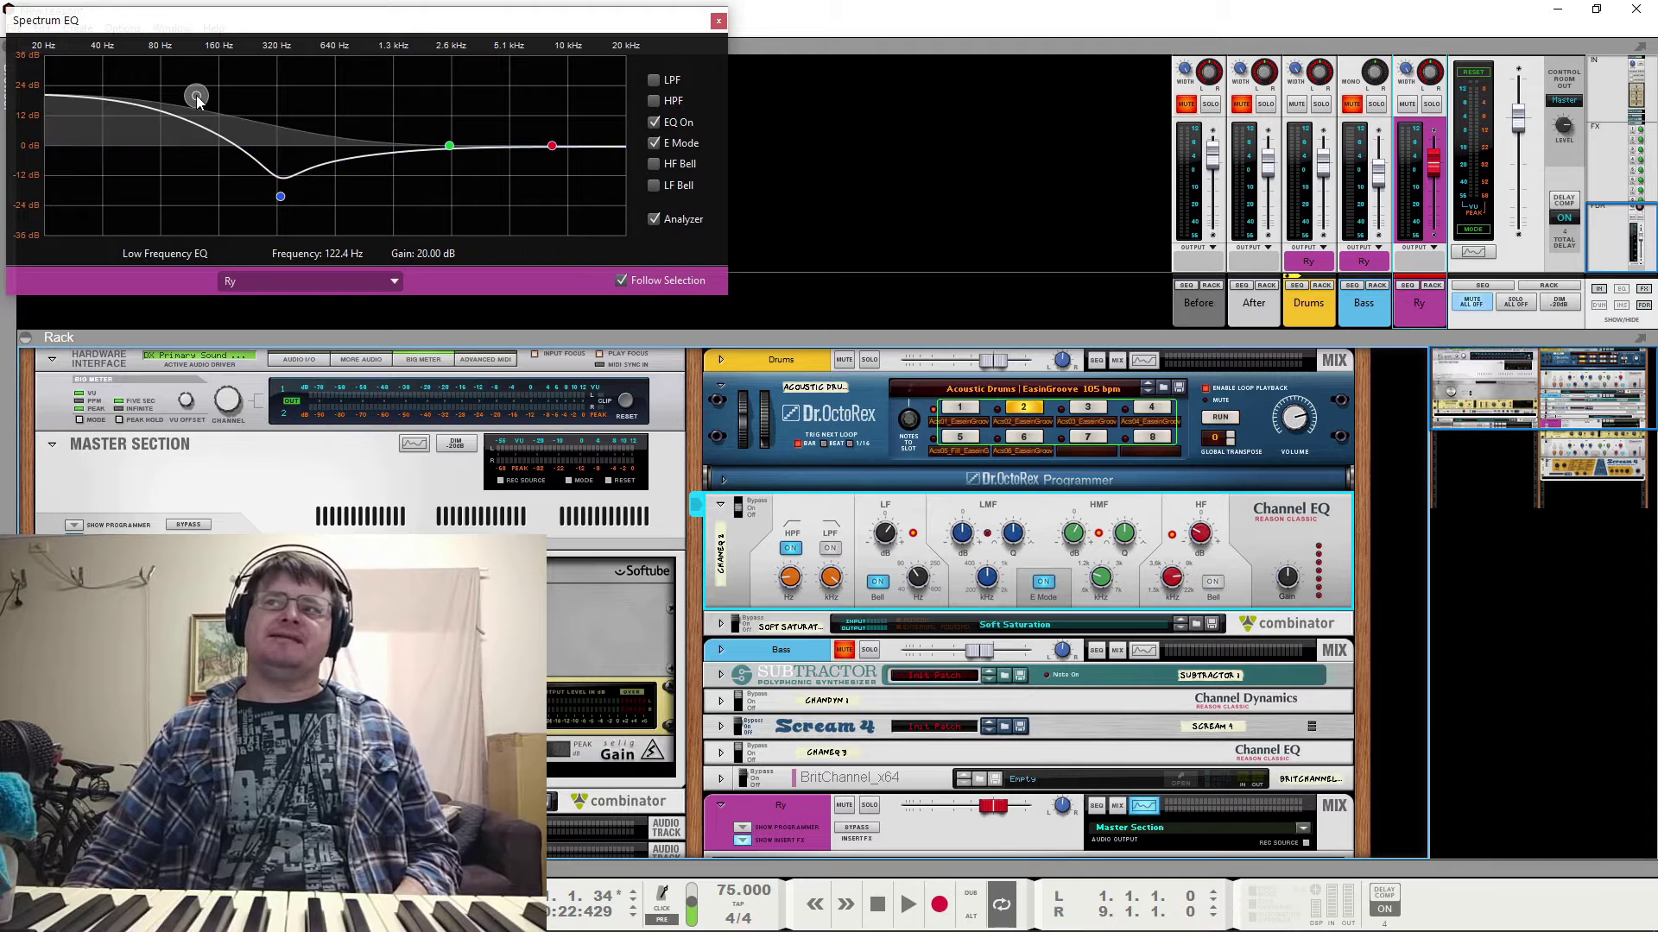
pyautogui.moveTo(196, 97); pyautogui.dragTo(203, 122)
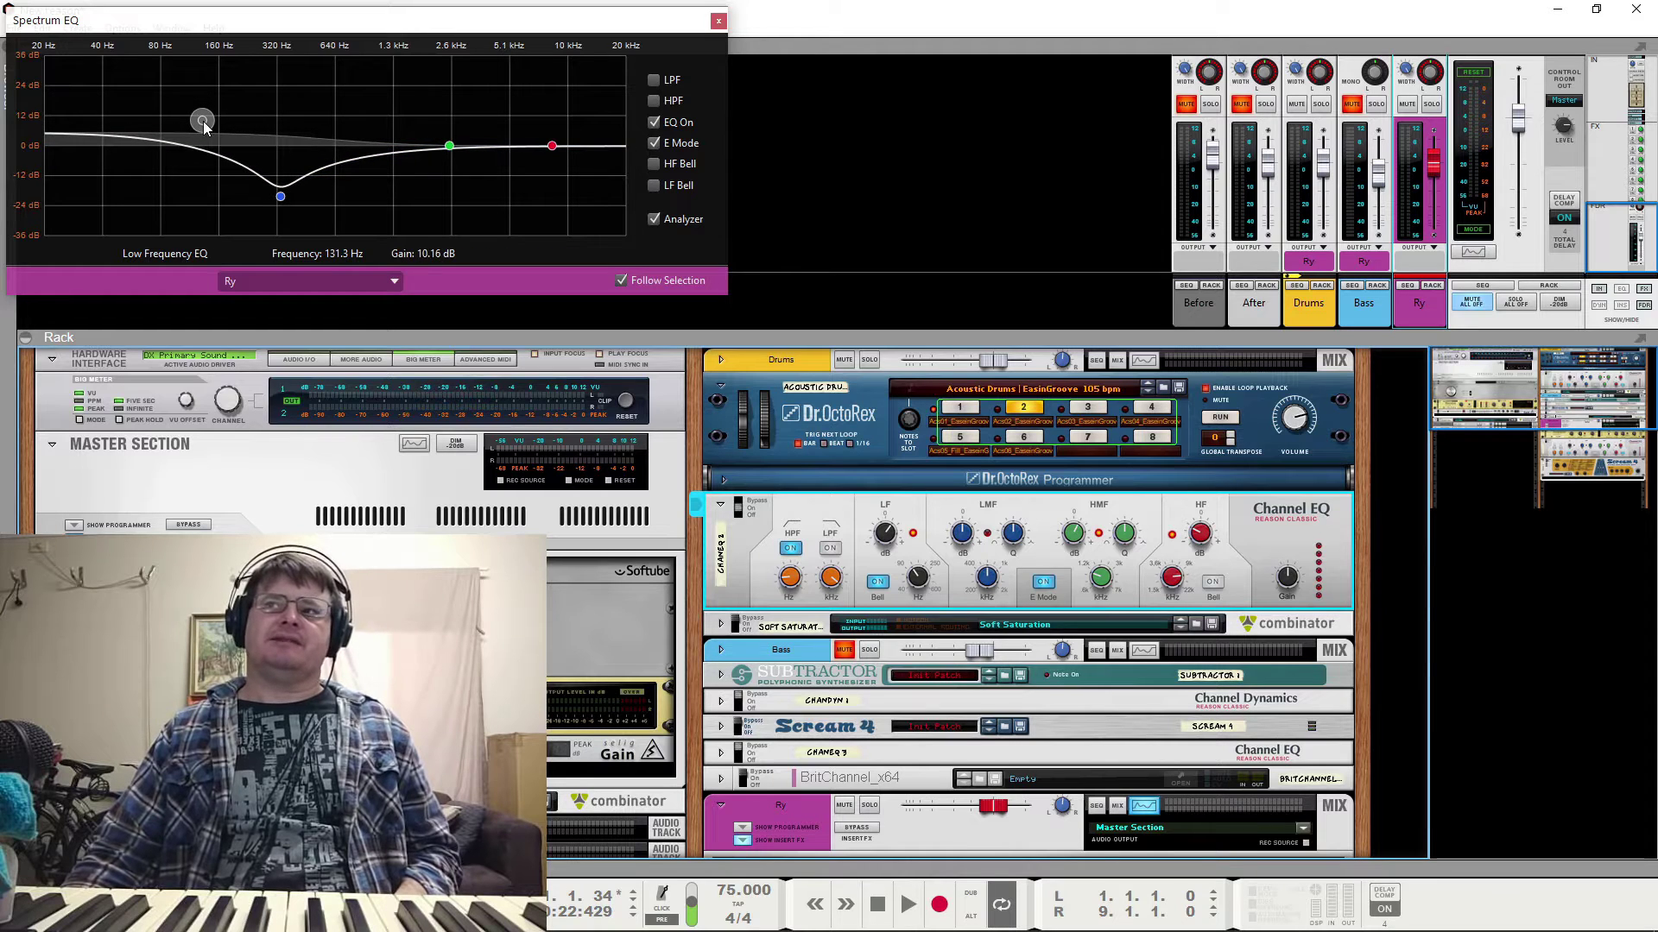
pyautogui.click(281, 197)
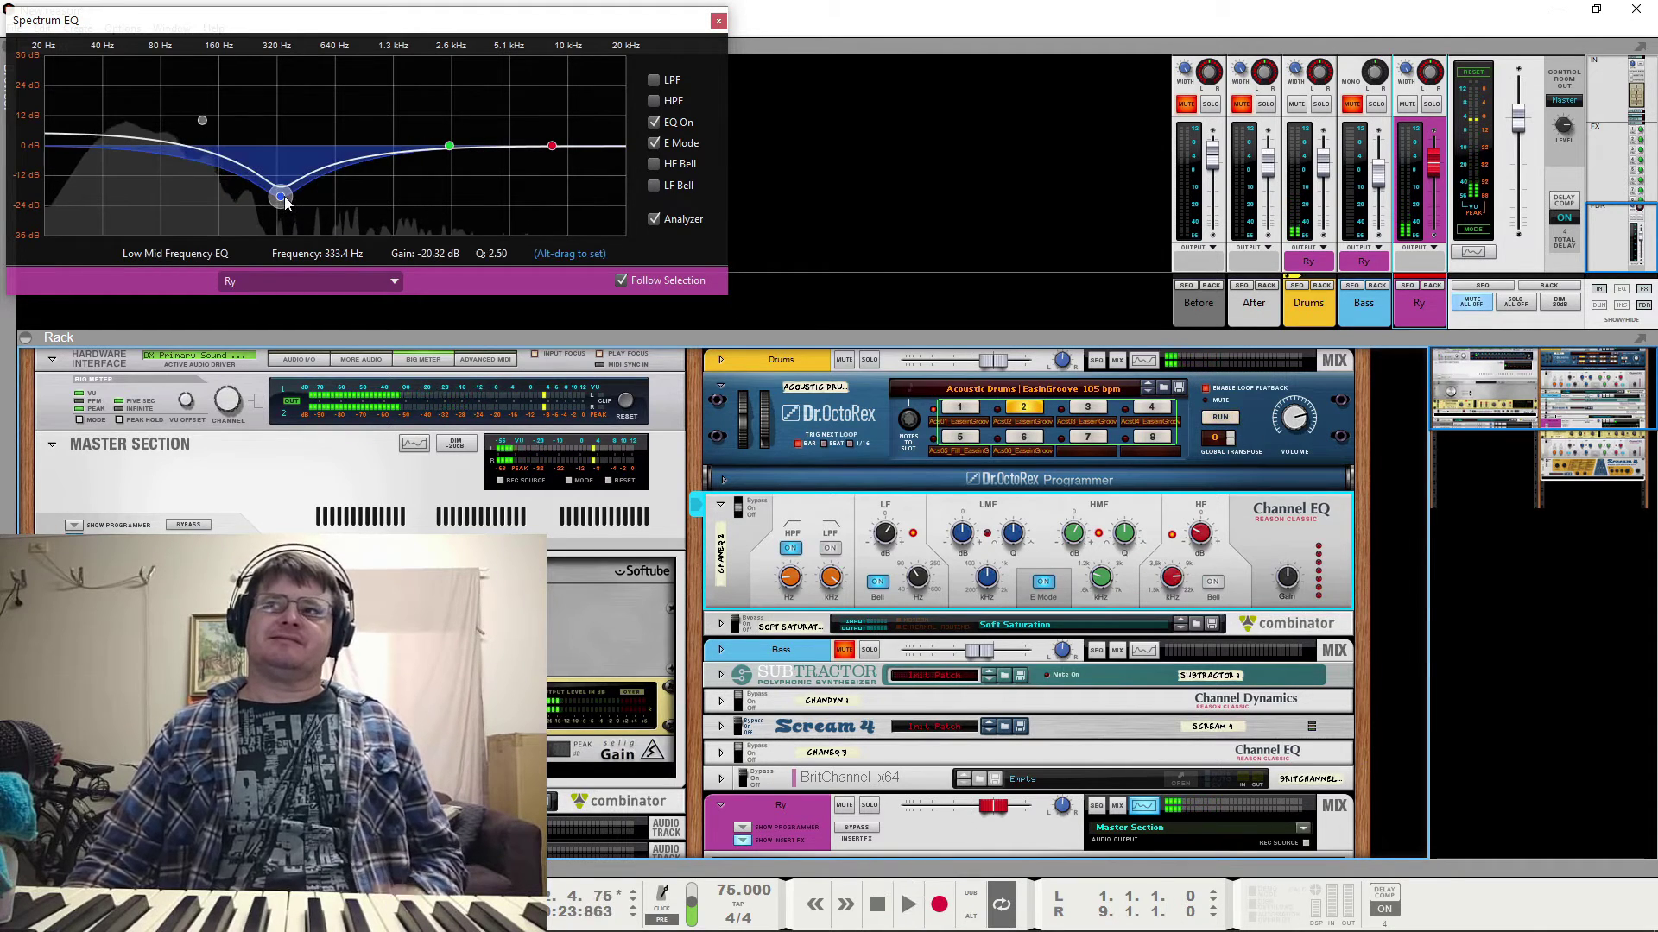
pyautogui.keyDown('ctrl'); pyautogui.click(283, 197); pyautogui.keyUp('ctrl')
pyautogui.keyDown('ctrl'); pyautogui.click(203, 121); pyautogui.keyUp('ctrl')
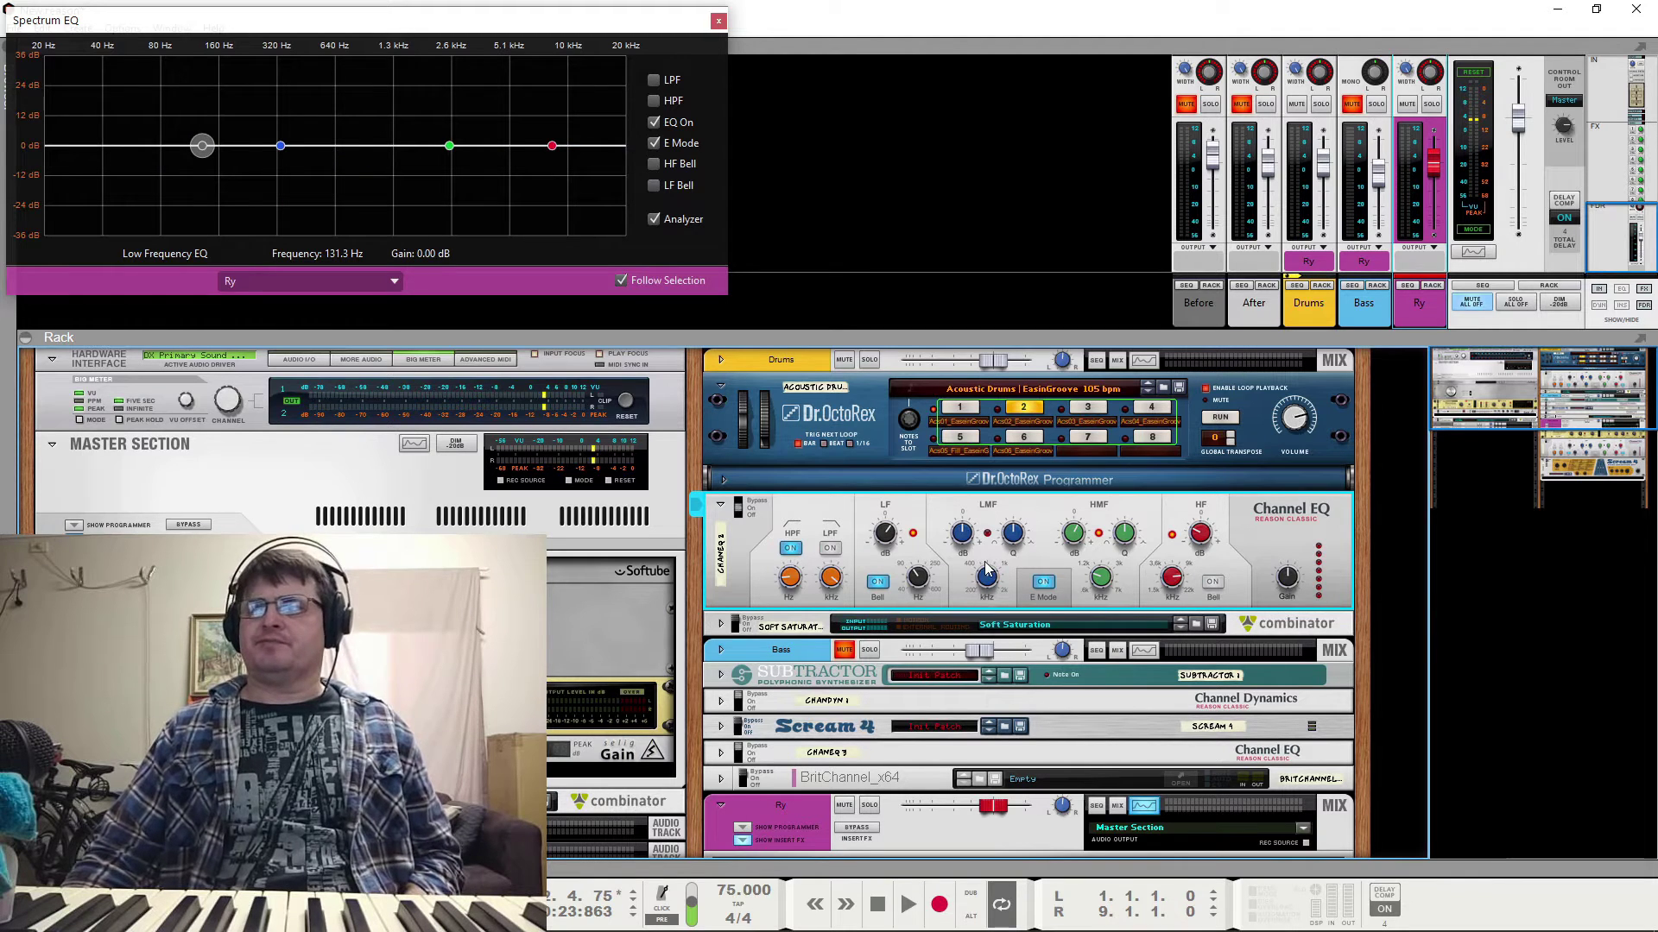
# Play the drums, cut the drum Channel EQ's LMF gain to -18.28 dB, and adjust the LMF frequency
pyautogui.press('space')
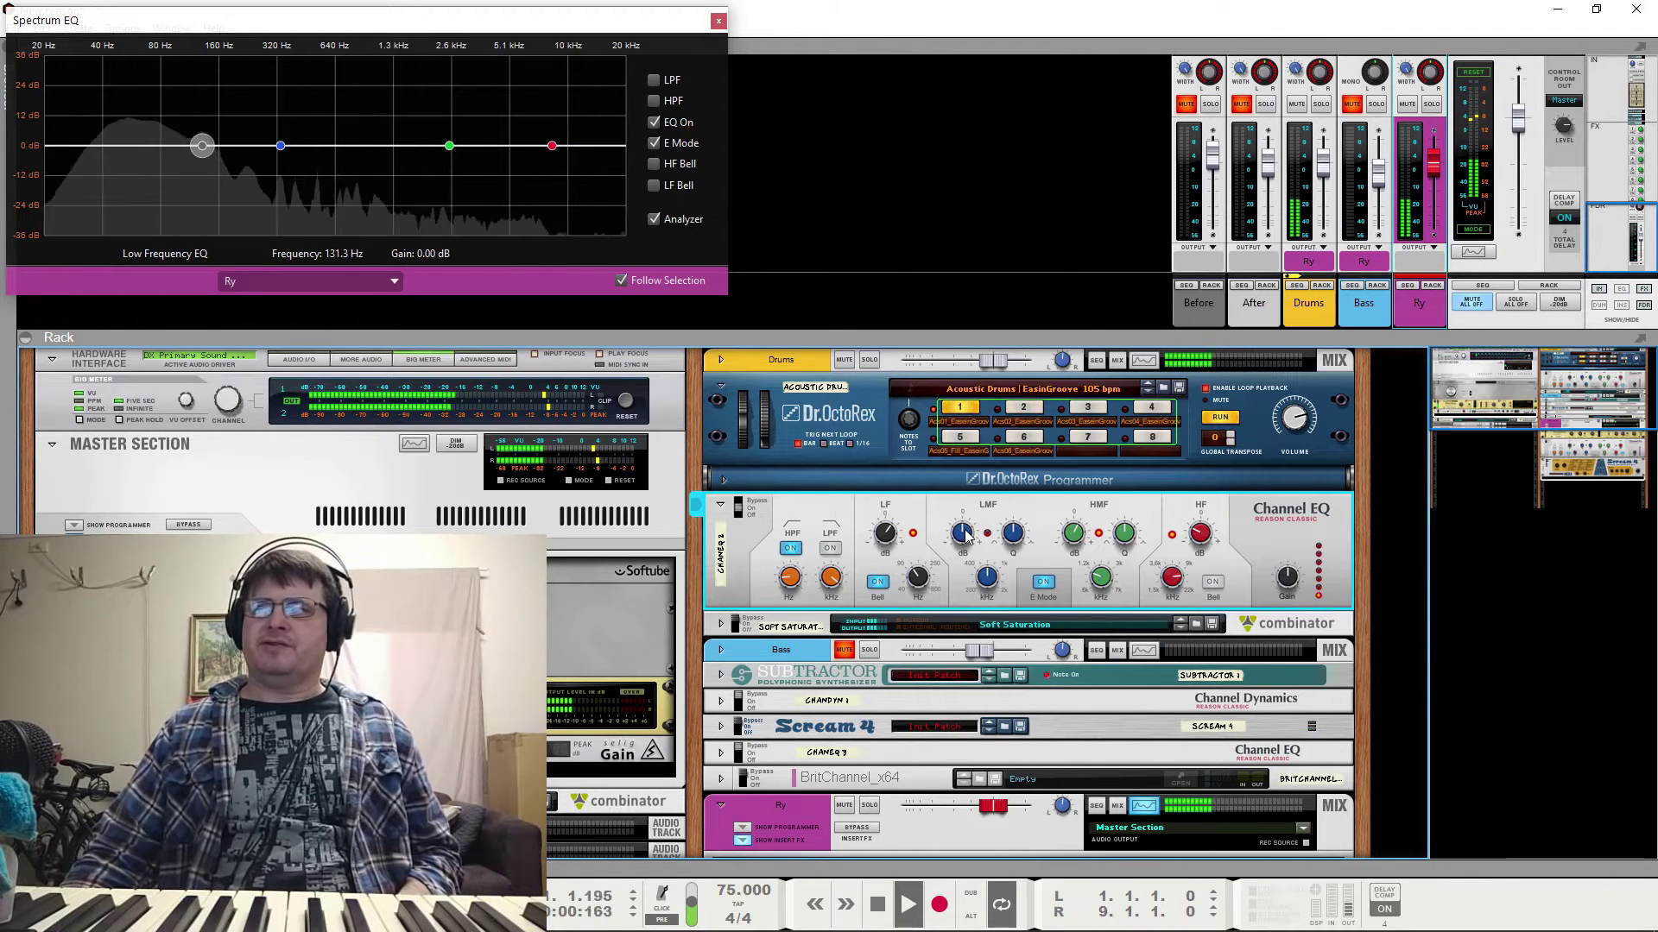
pyautogui.moveTo(964, 532); pyautogui.dragTo(987, 707)
pyautogui.moveTo(991, 580); pyautogui.dragTo(993, 594)
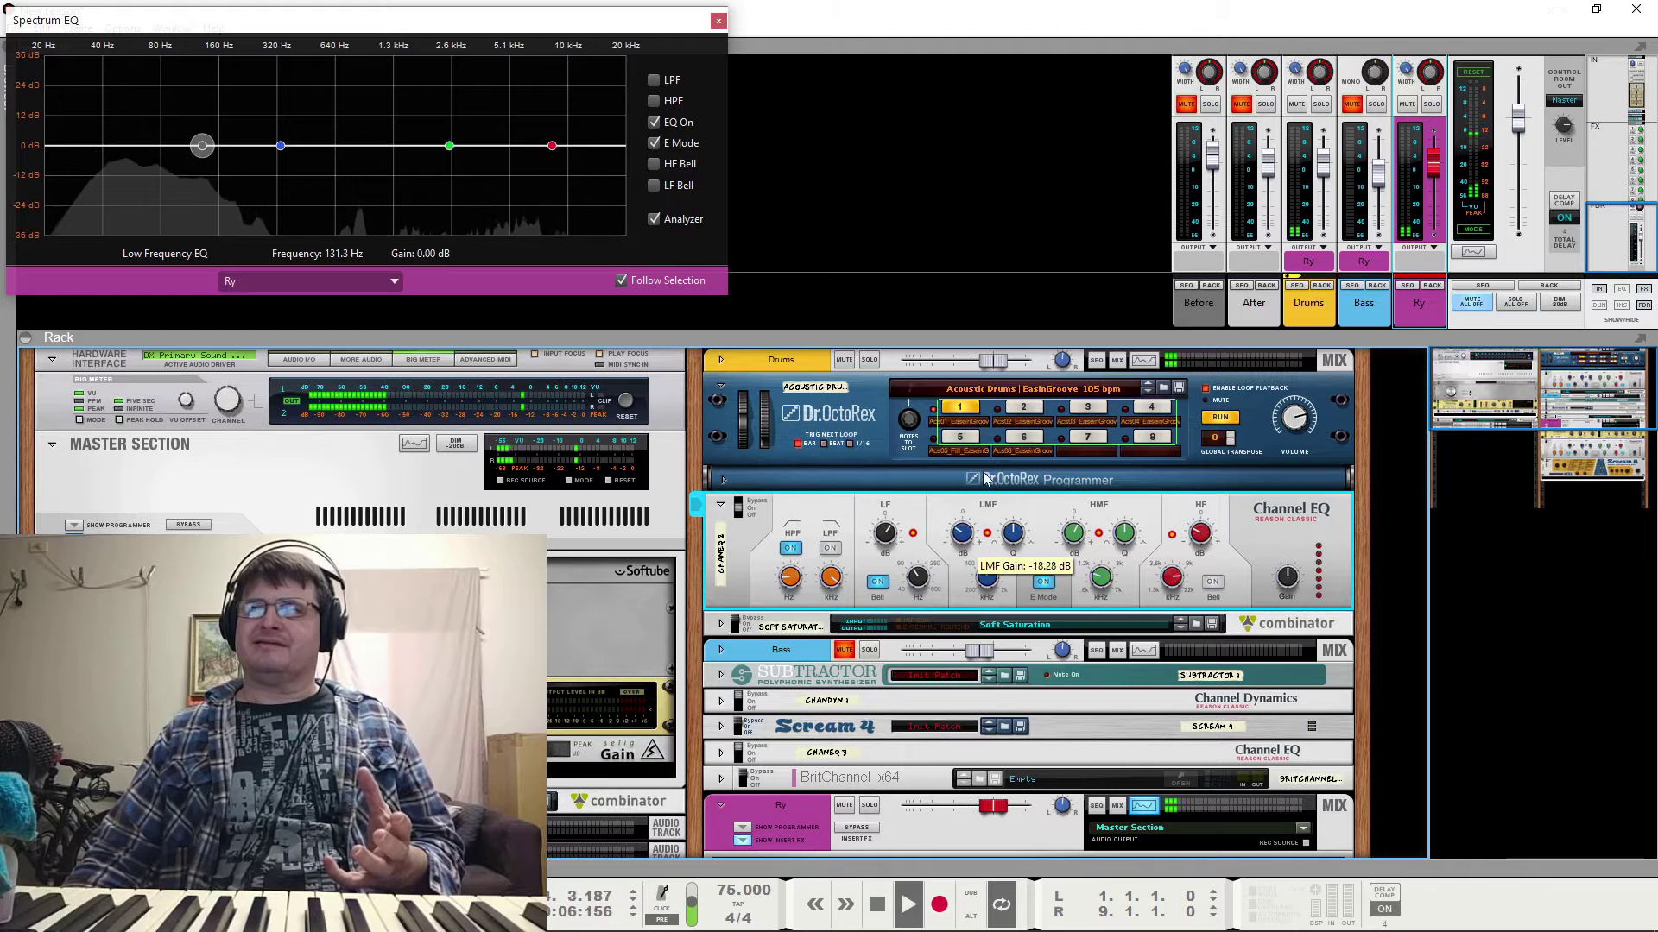
# Try the drum Channel EQ's LMF gain at 20 dB, turn it back down, and sweep the LMF frequency to 362.2 Hz
pyautogui.moveTo(984, 479); pyautogui.dragTo(986, 254)
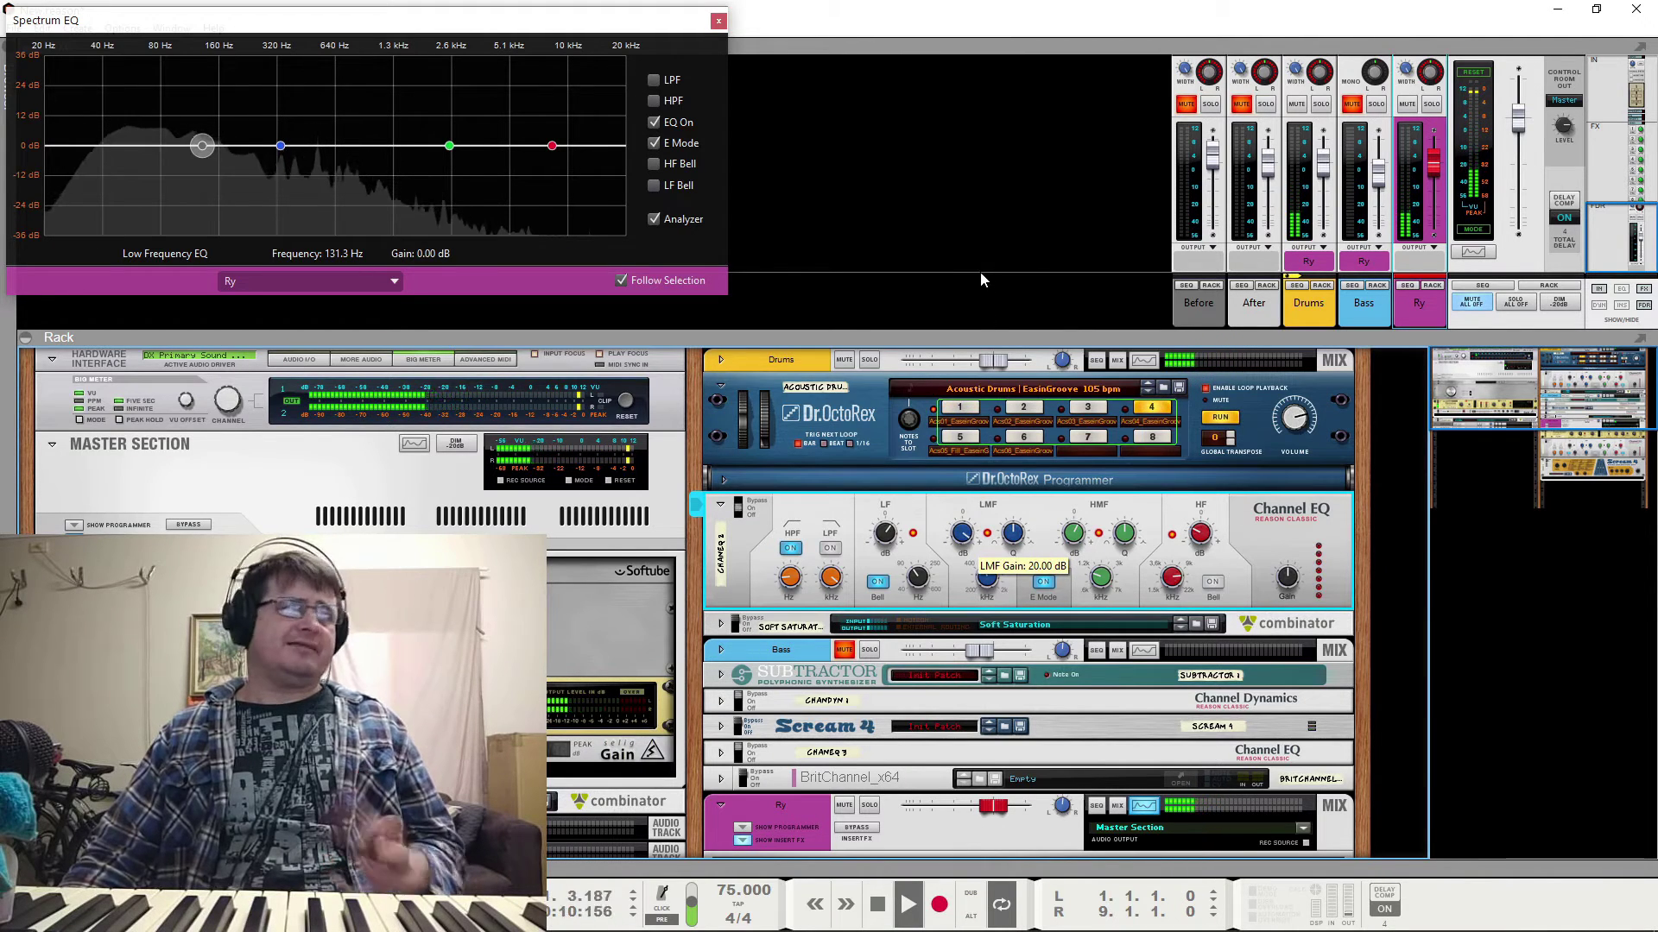
pyautogui.moveTo(980, 272); pyautogui.dragTo(977, 494)
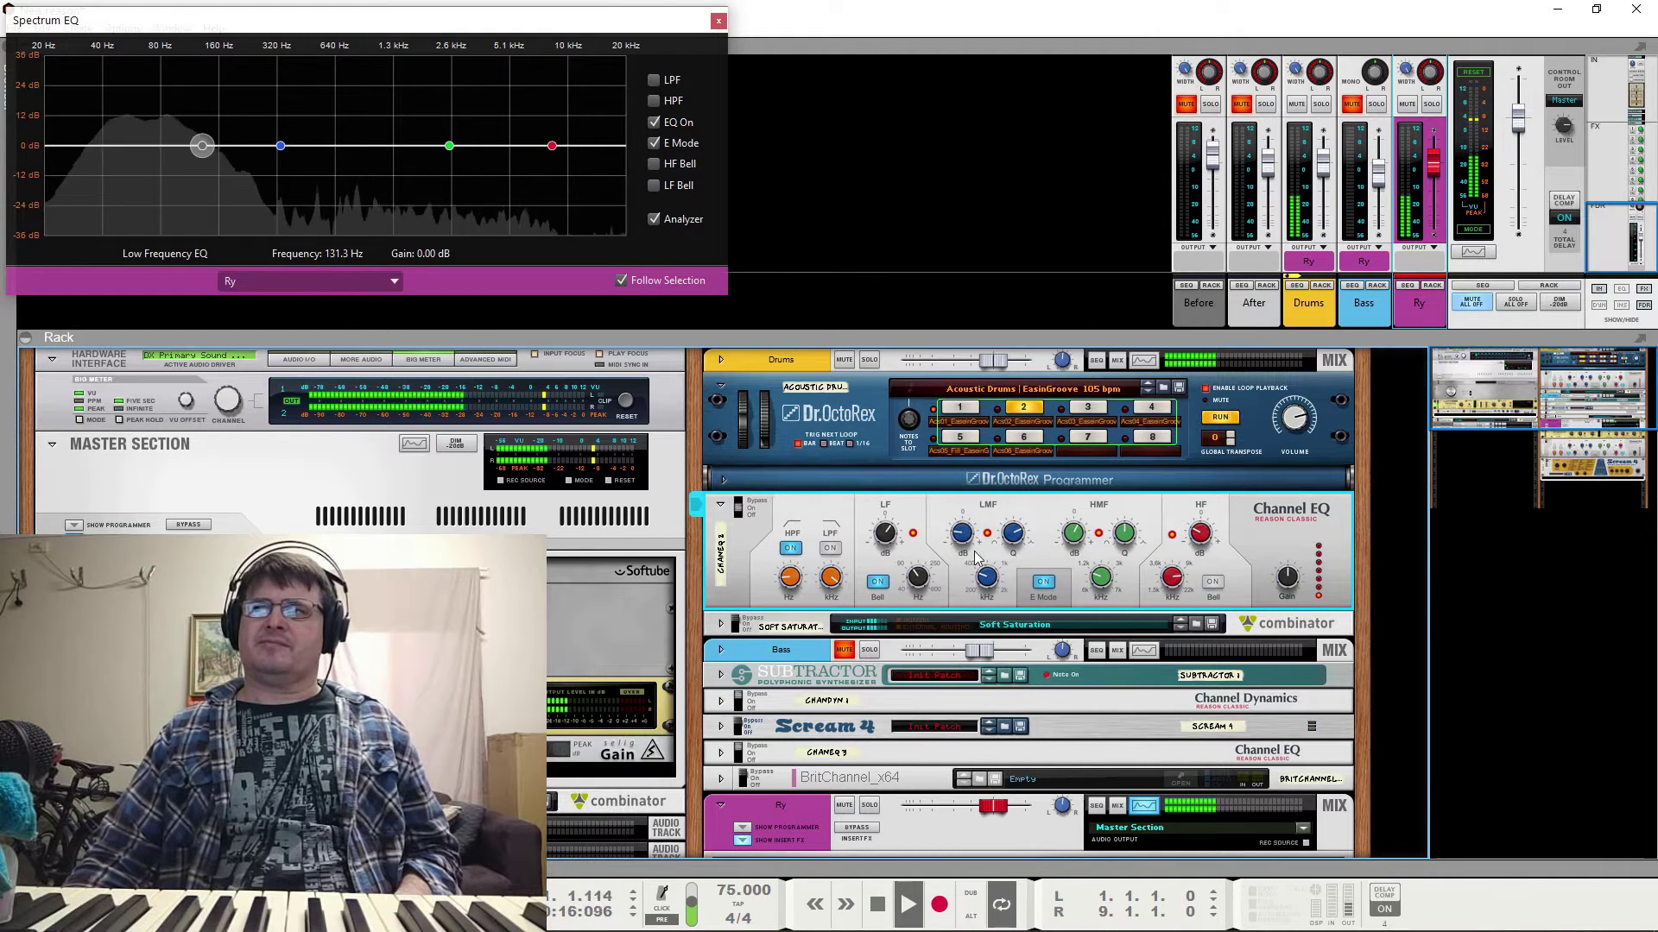
pyautogui.moveTo(999, 604); pyautogui.dragTo(994, 590)
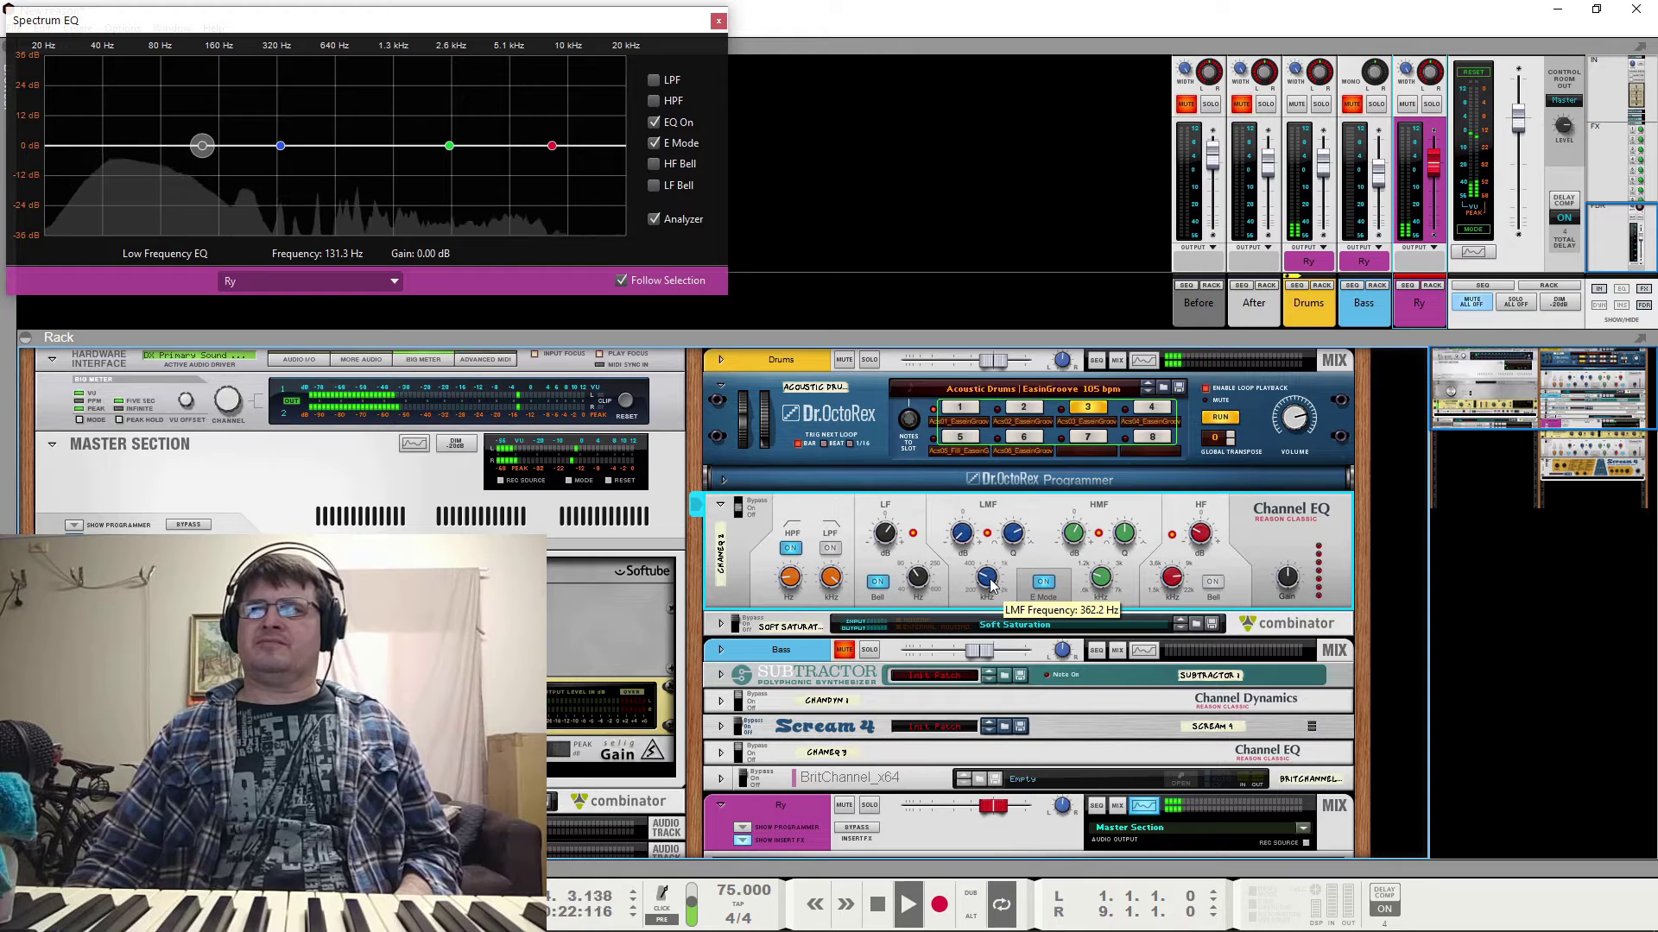
# Set the drum Channel EQ's LMF frequency to 346.2 Hz and audition the drums
pyautogui.moveTo(995, 573); pyautogui.dragTo(991, 609)
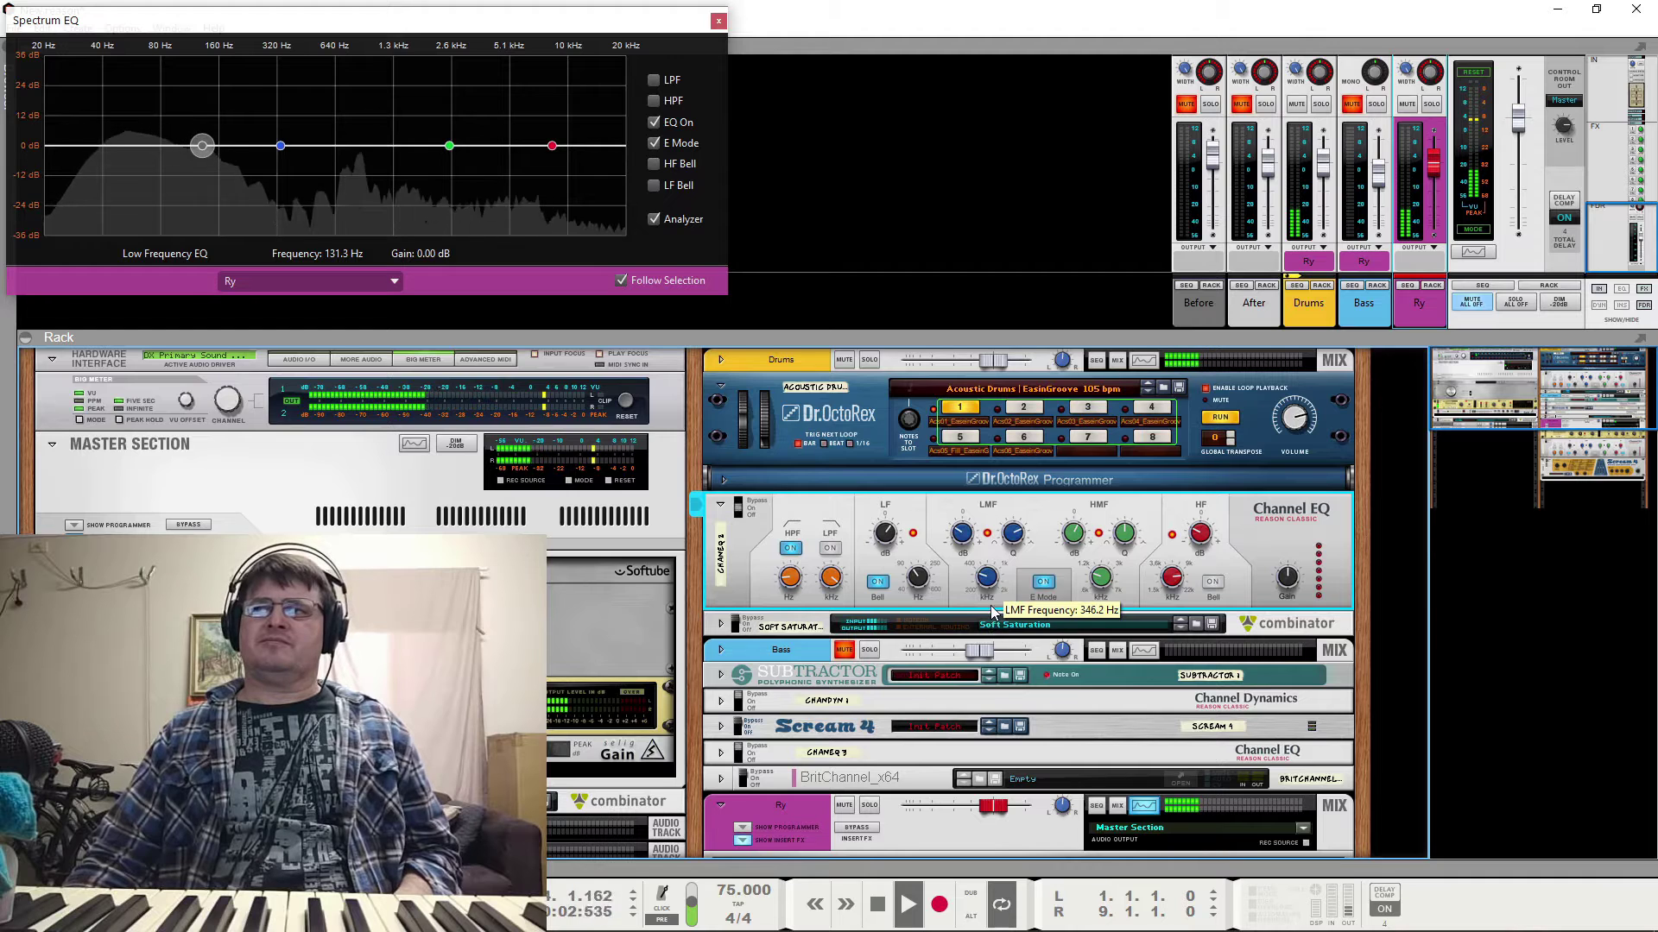
pyautogui.press('space')
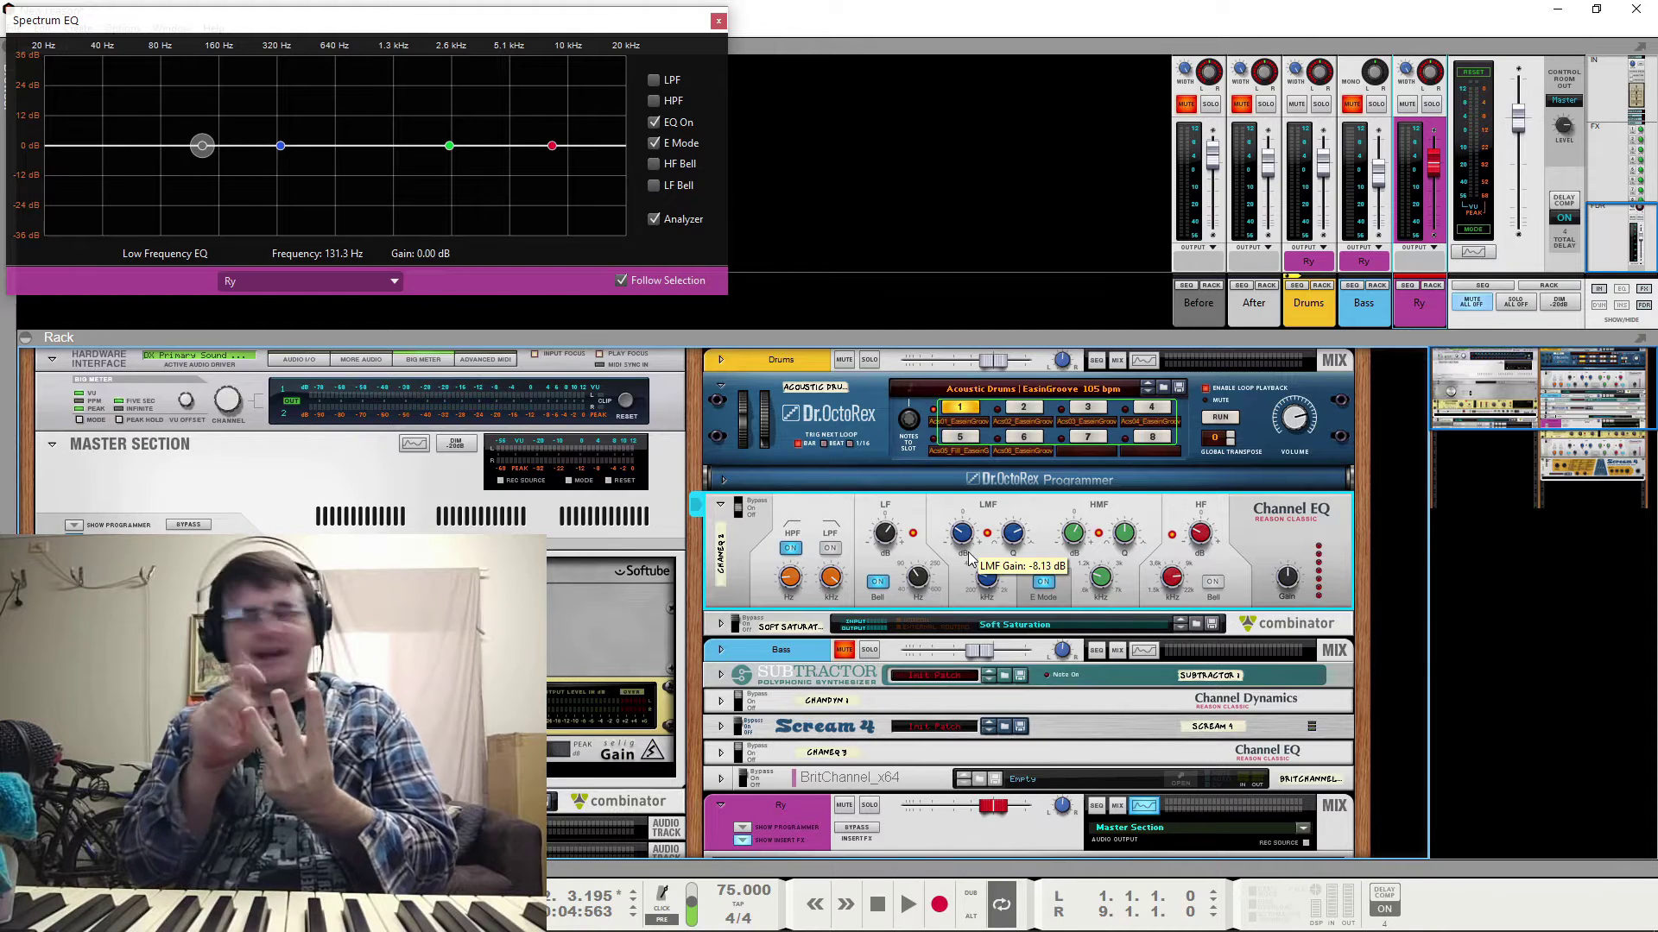
pyautogui.press('space')
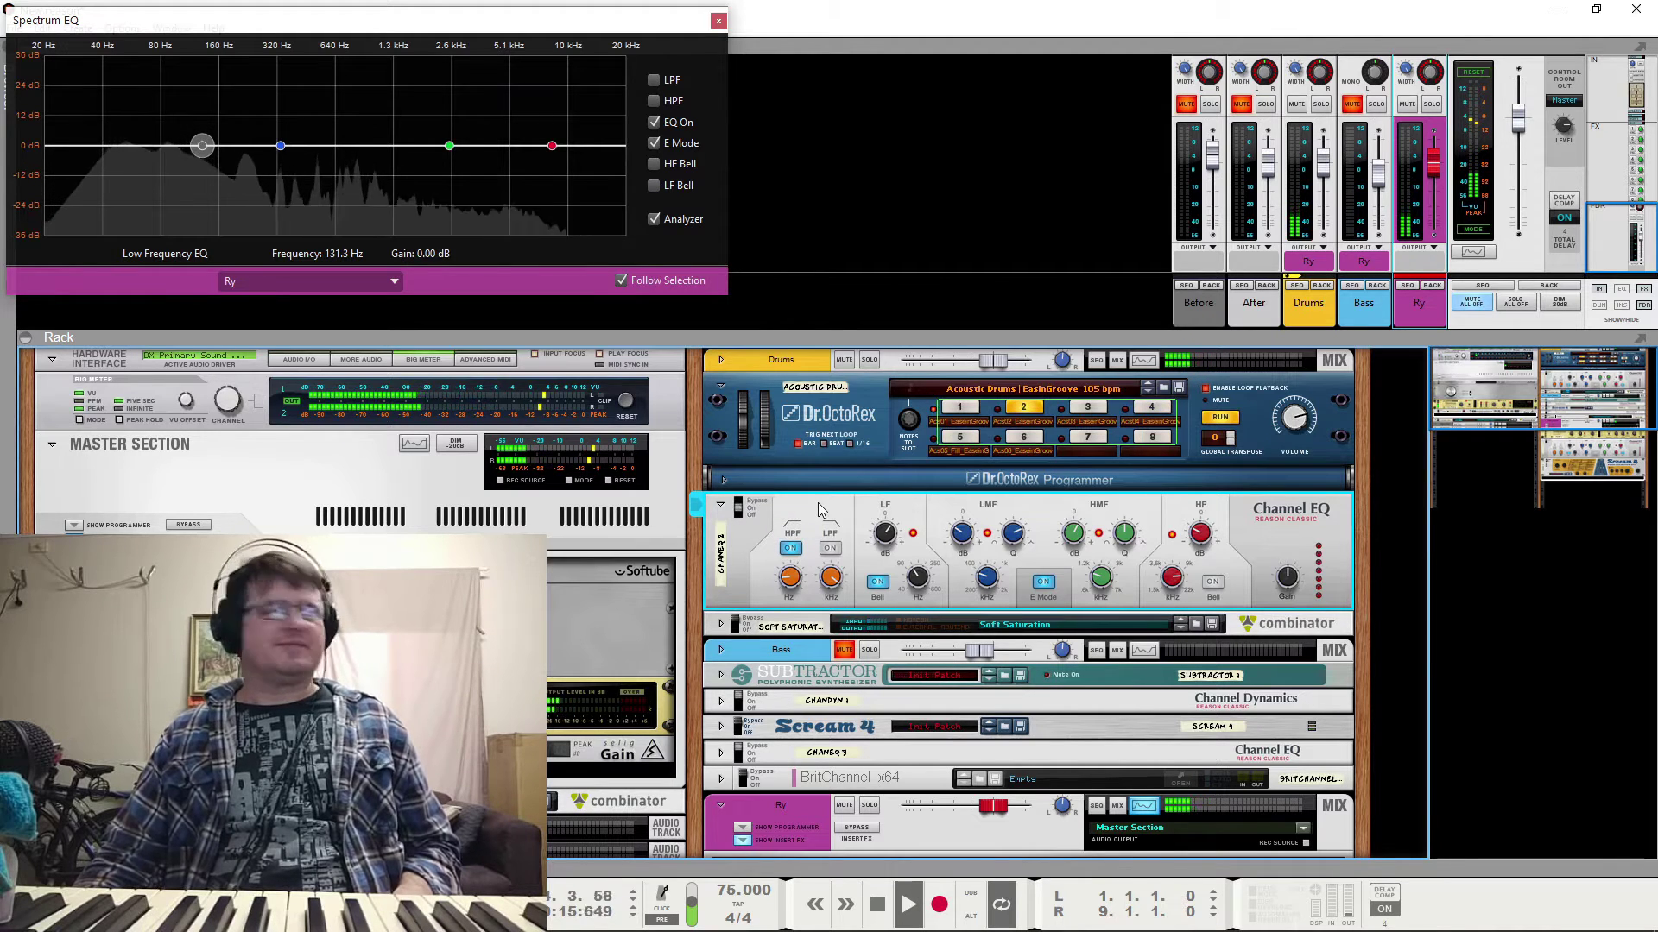
pyautogui.press('space')
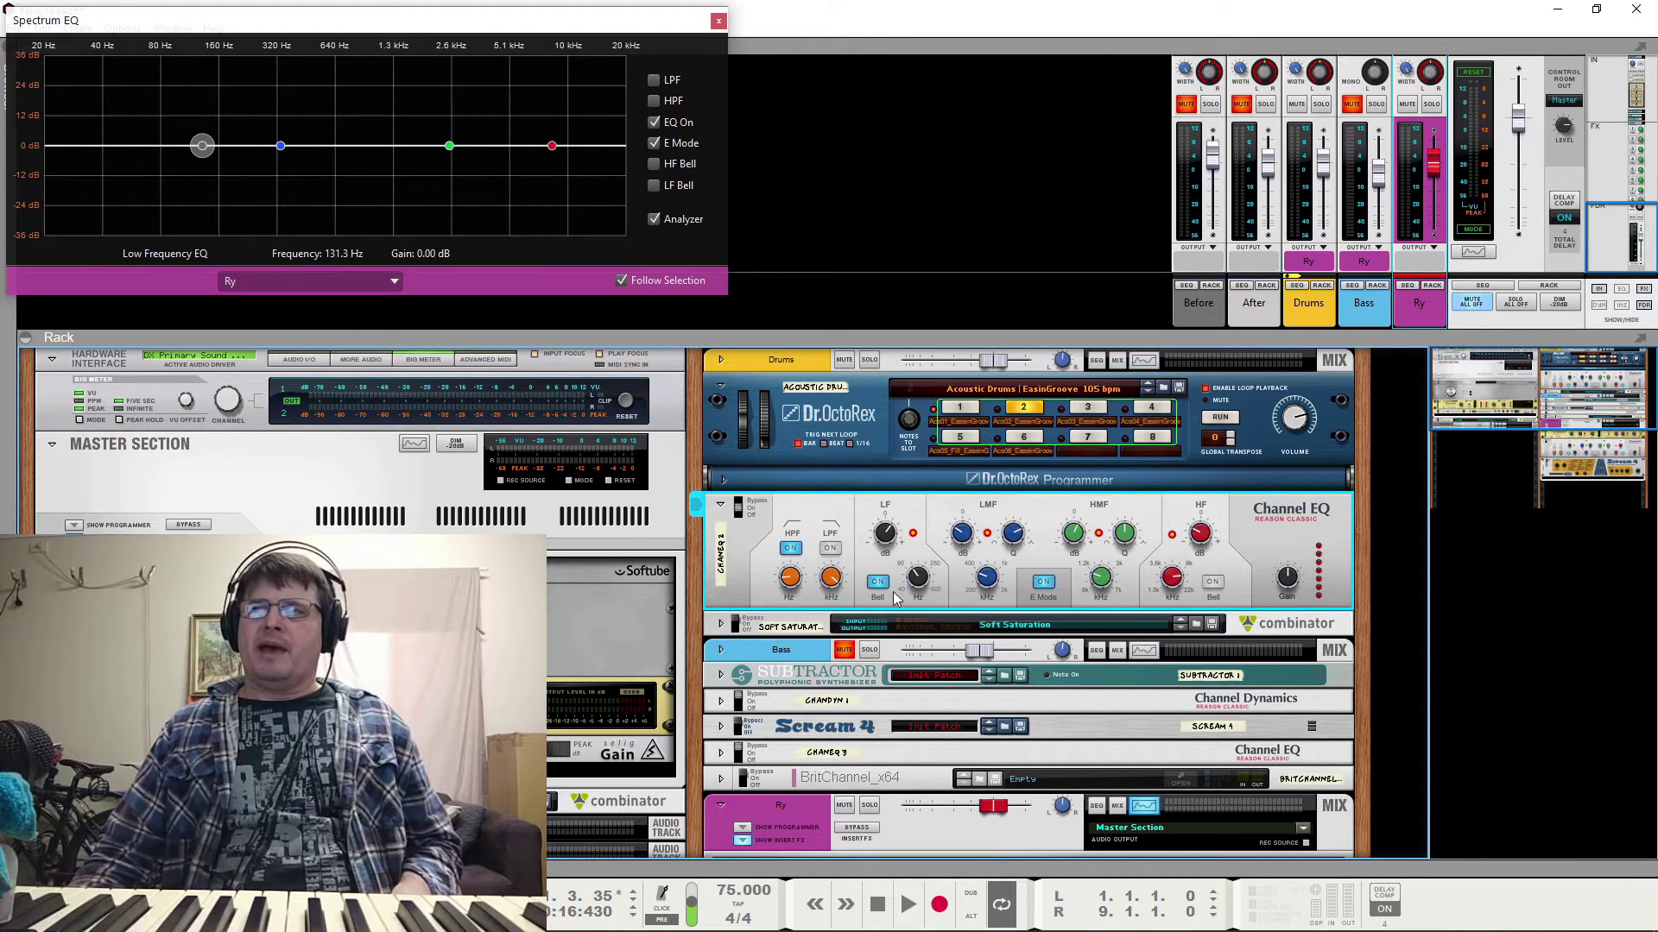
pyautogui.click(741, 627)
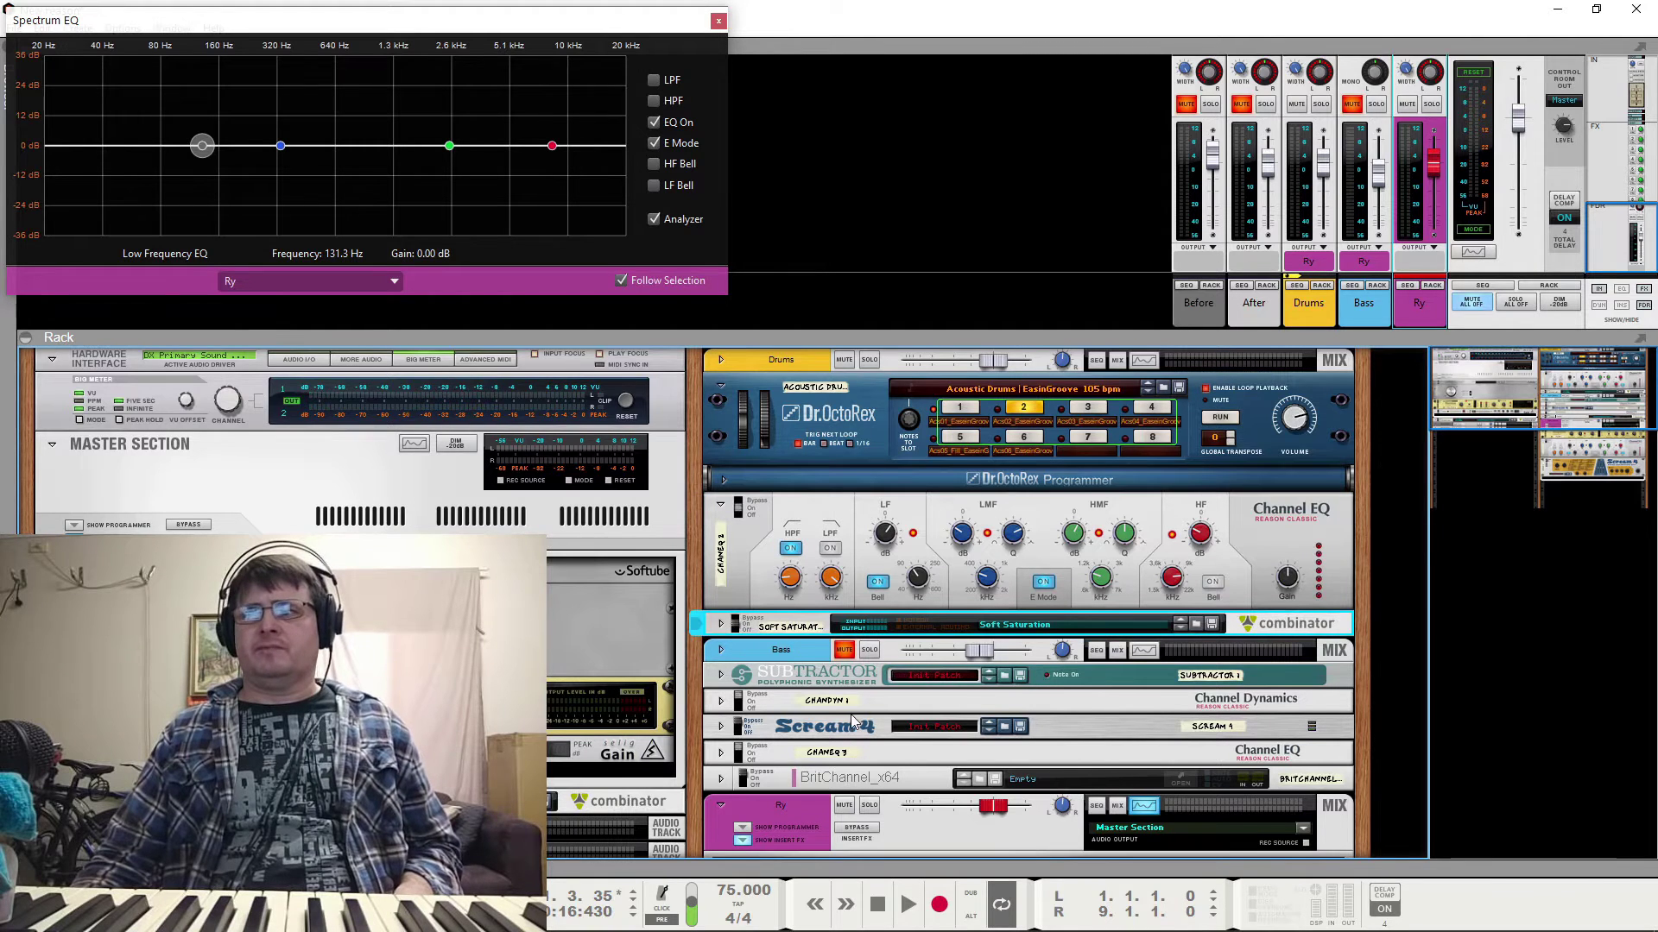
pyautogui.scroll(-4, 853, 711)
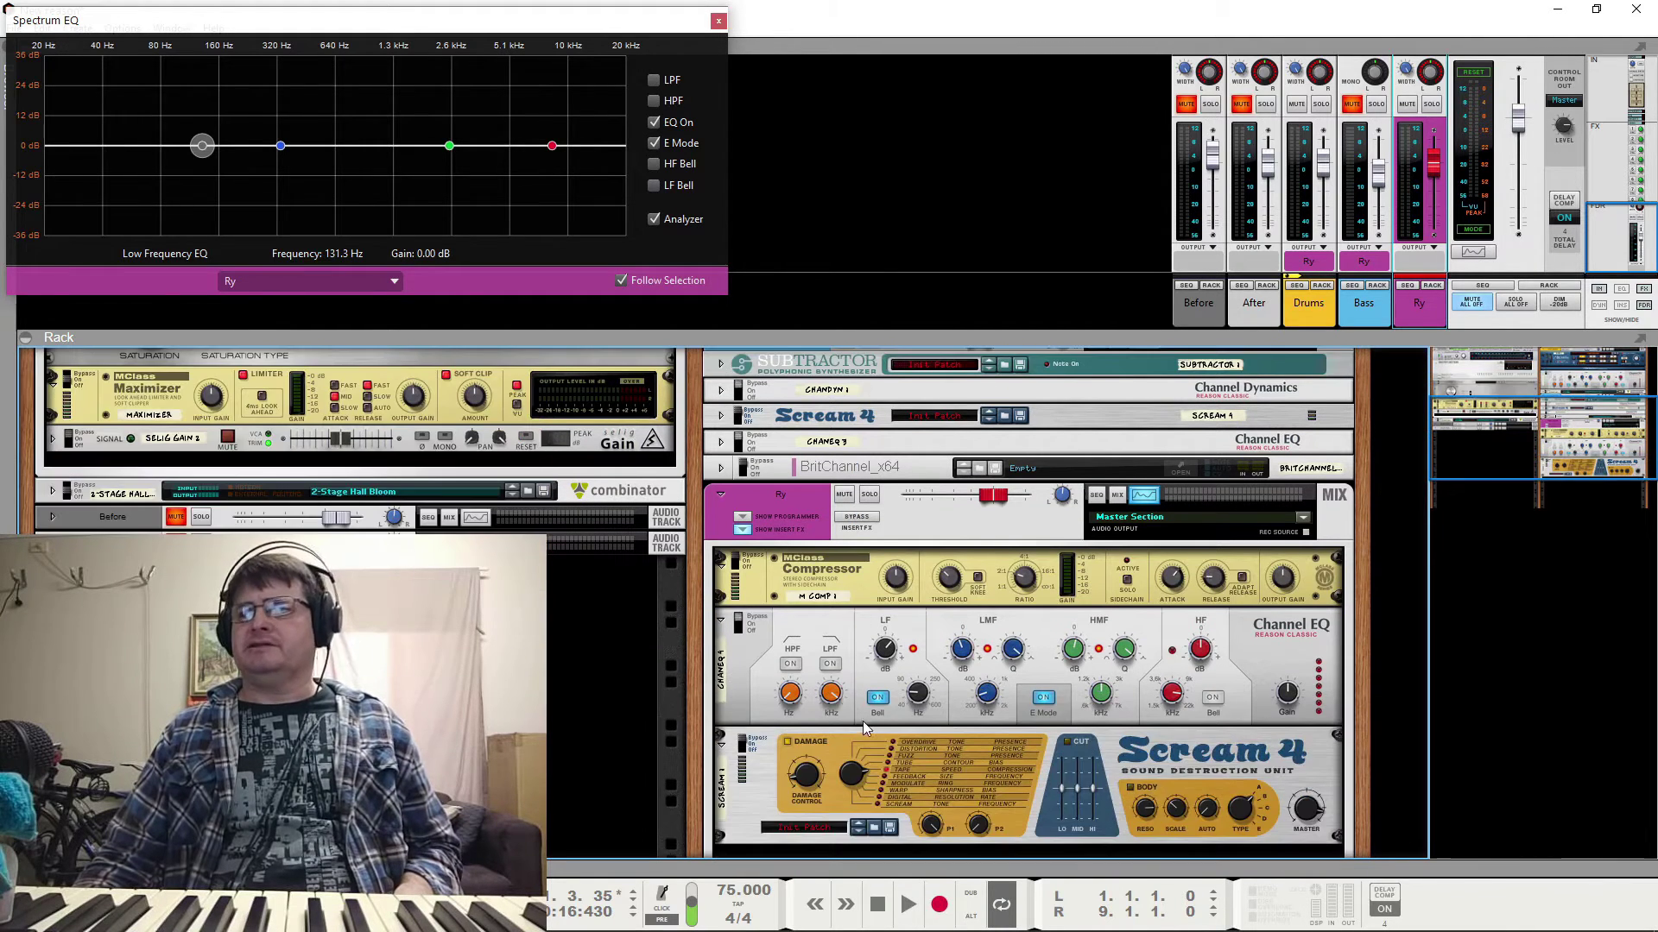
pyautogui.scroll(4, 867, 730)
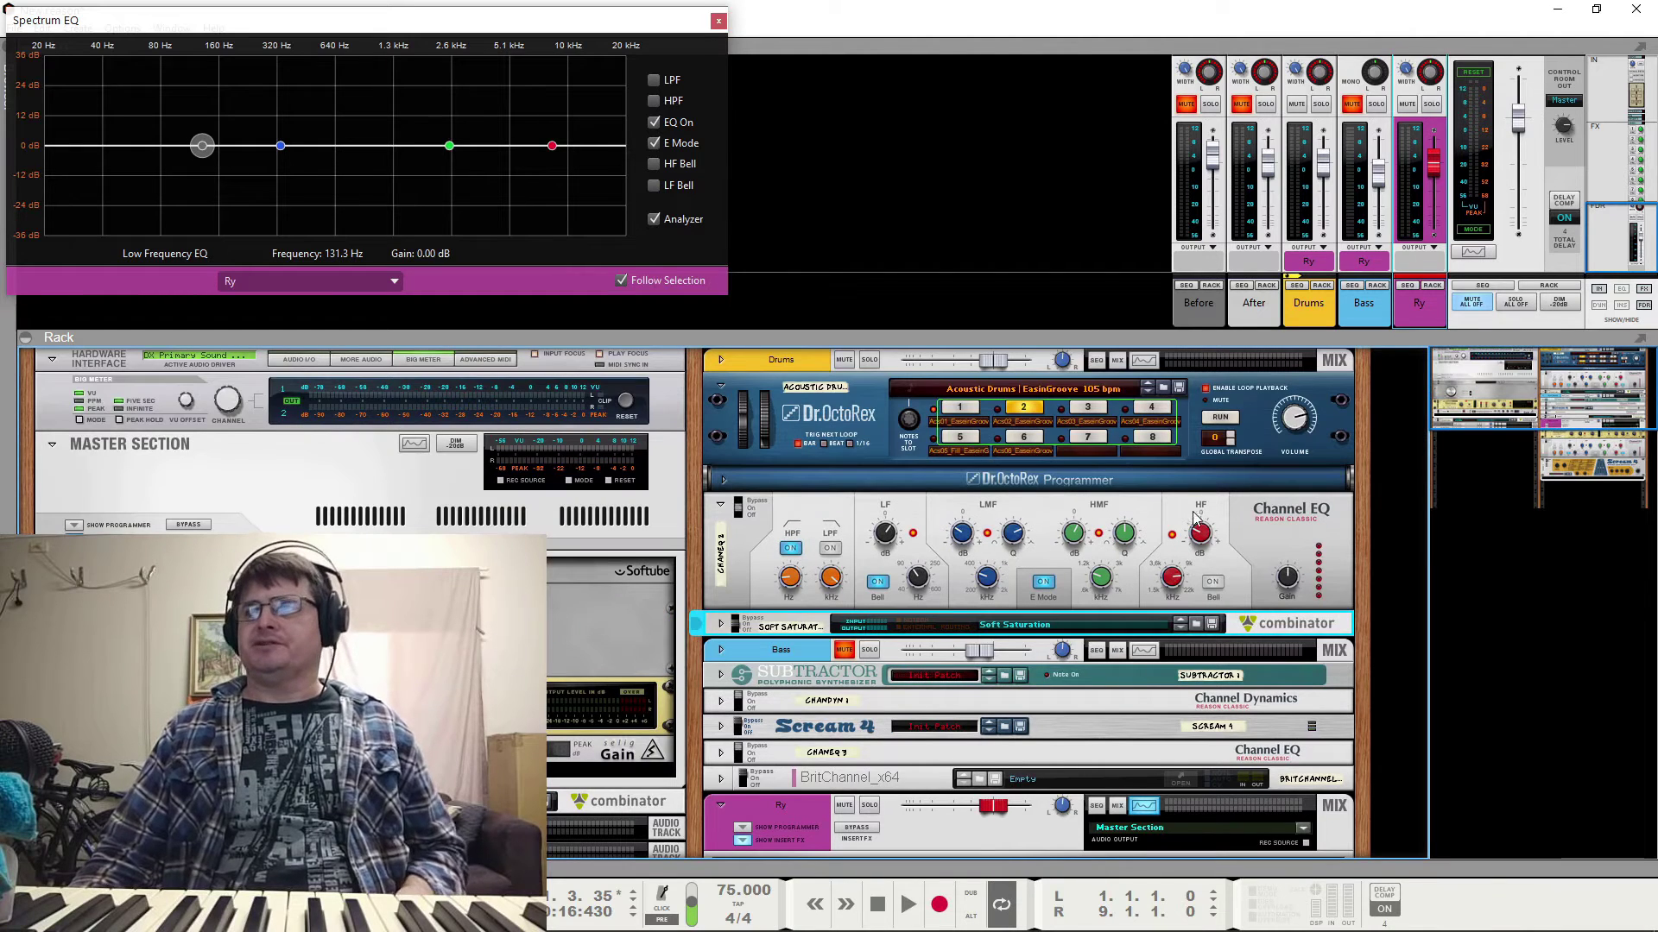
pyautogui.press('space')
pyautogui.rightClick(1201, 479)
pyautogui.rightClick(1091, 480)
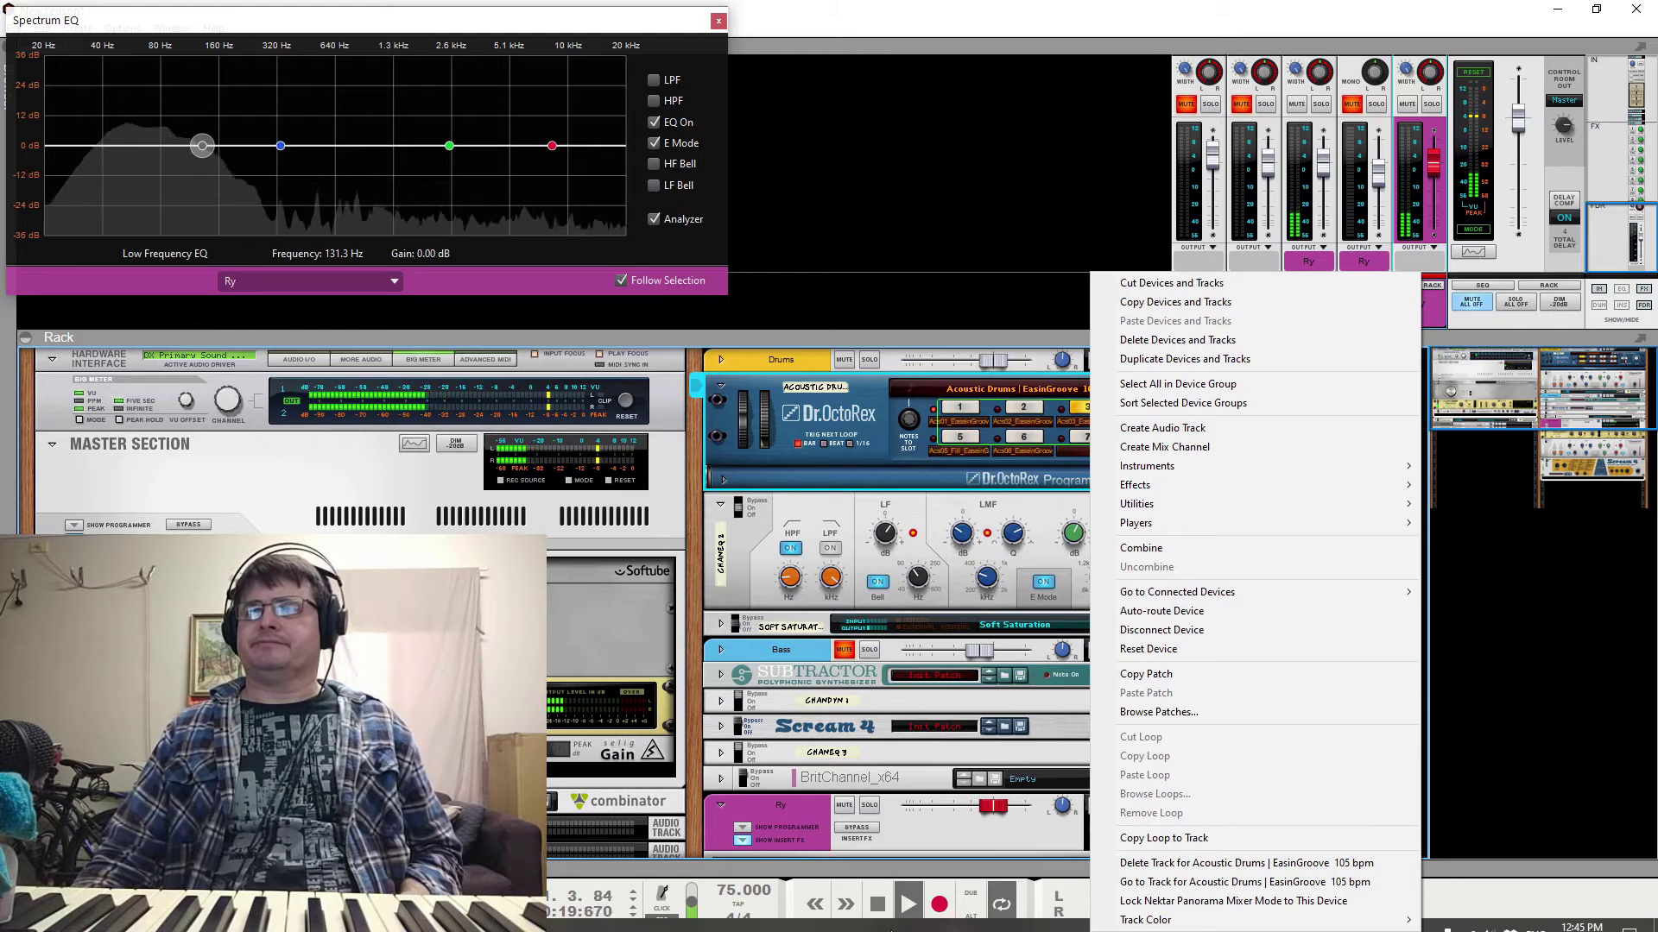
pyautogui.click(875, 897)
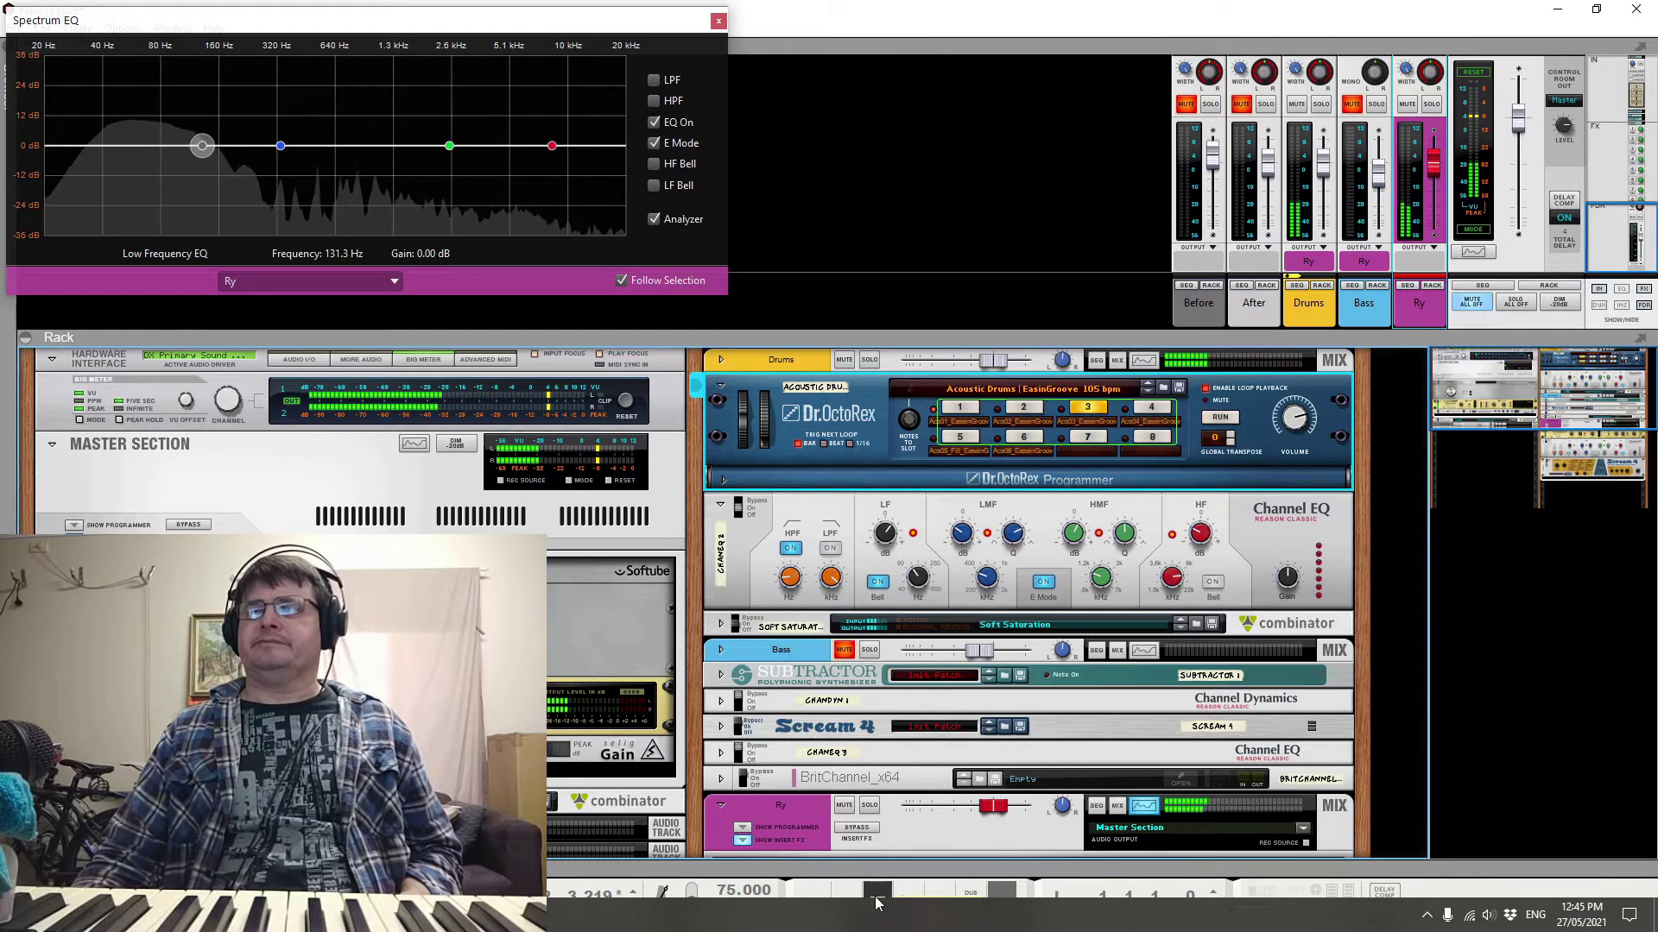
# Insert the AdHd LevelingTool_64 effect directly after the Dr. OctoRex in the drum chain
pyautogui.click(749, 499)
pyautogui.rightClick(843, 470)
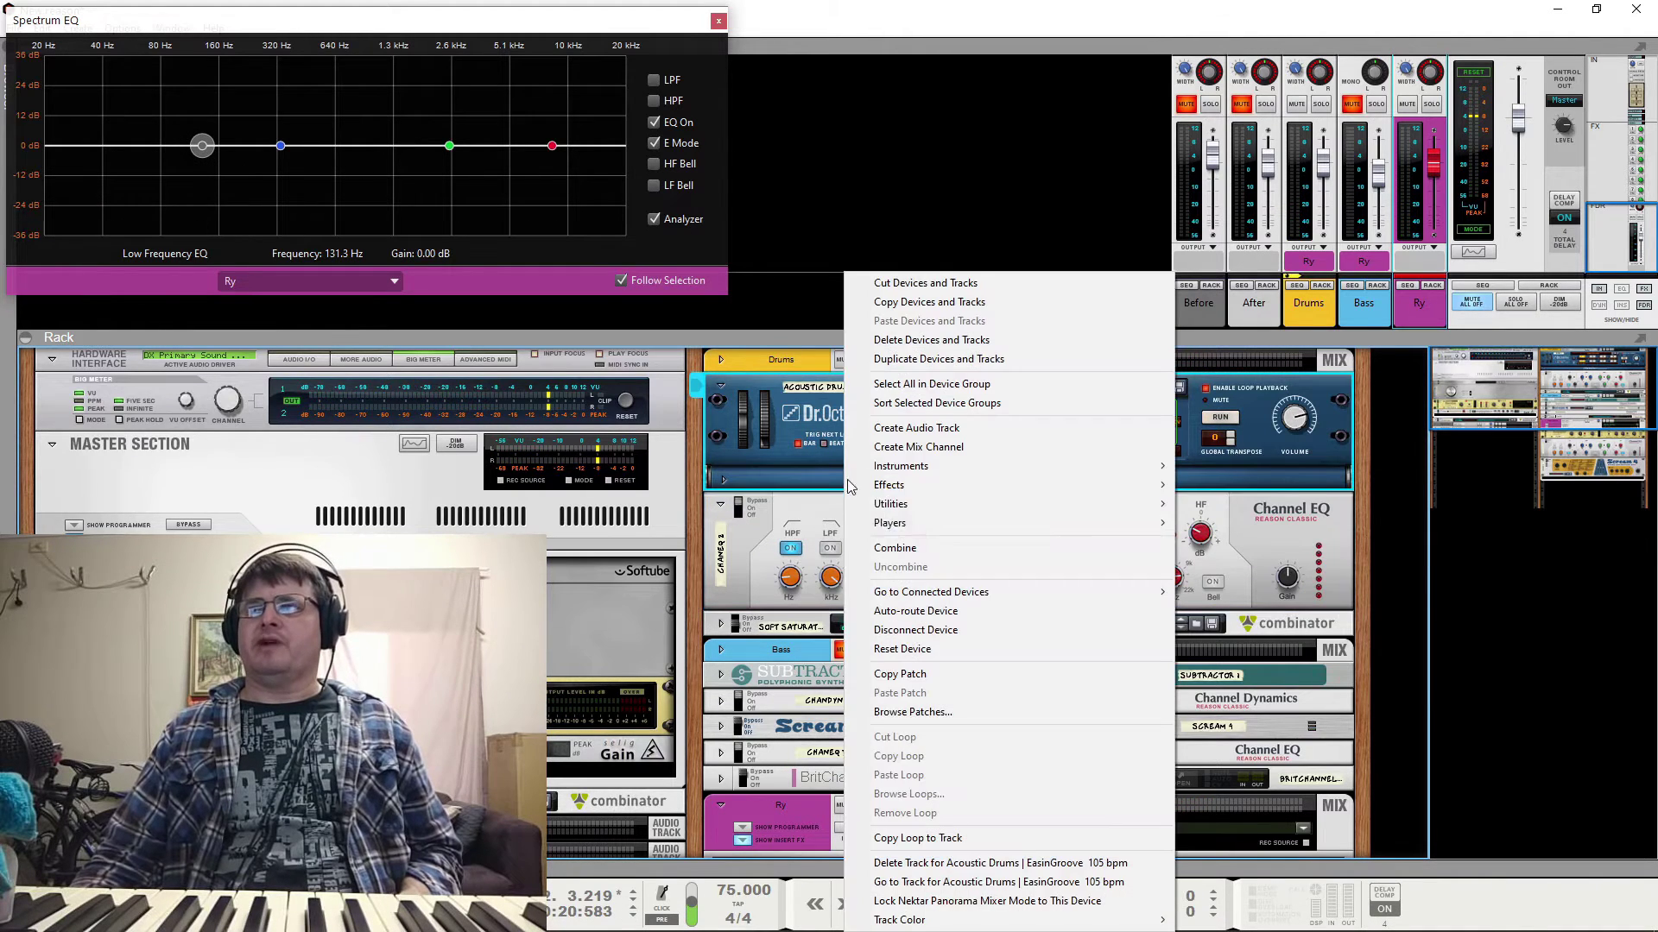
pyautogui.moveTo(1088, 488)
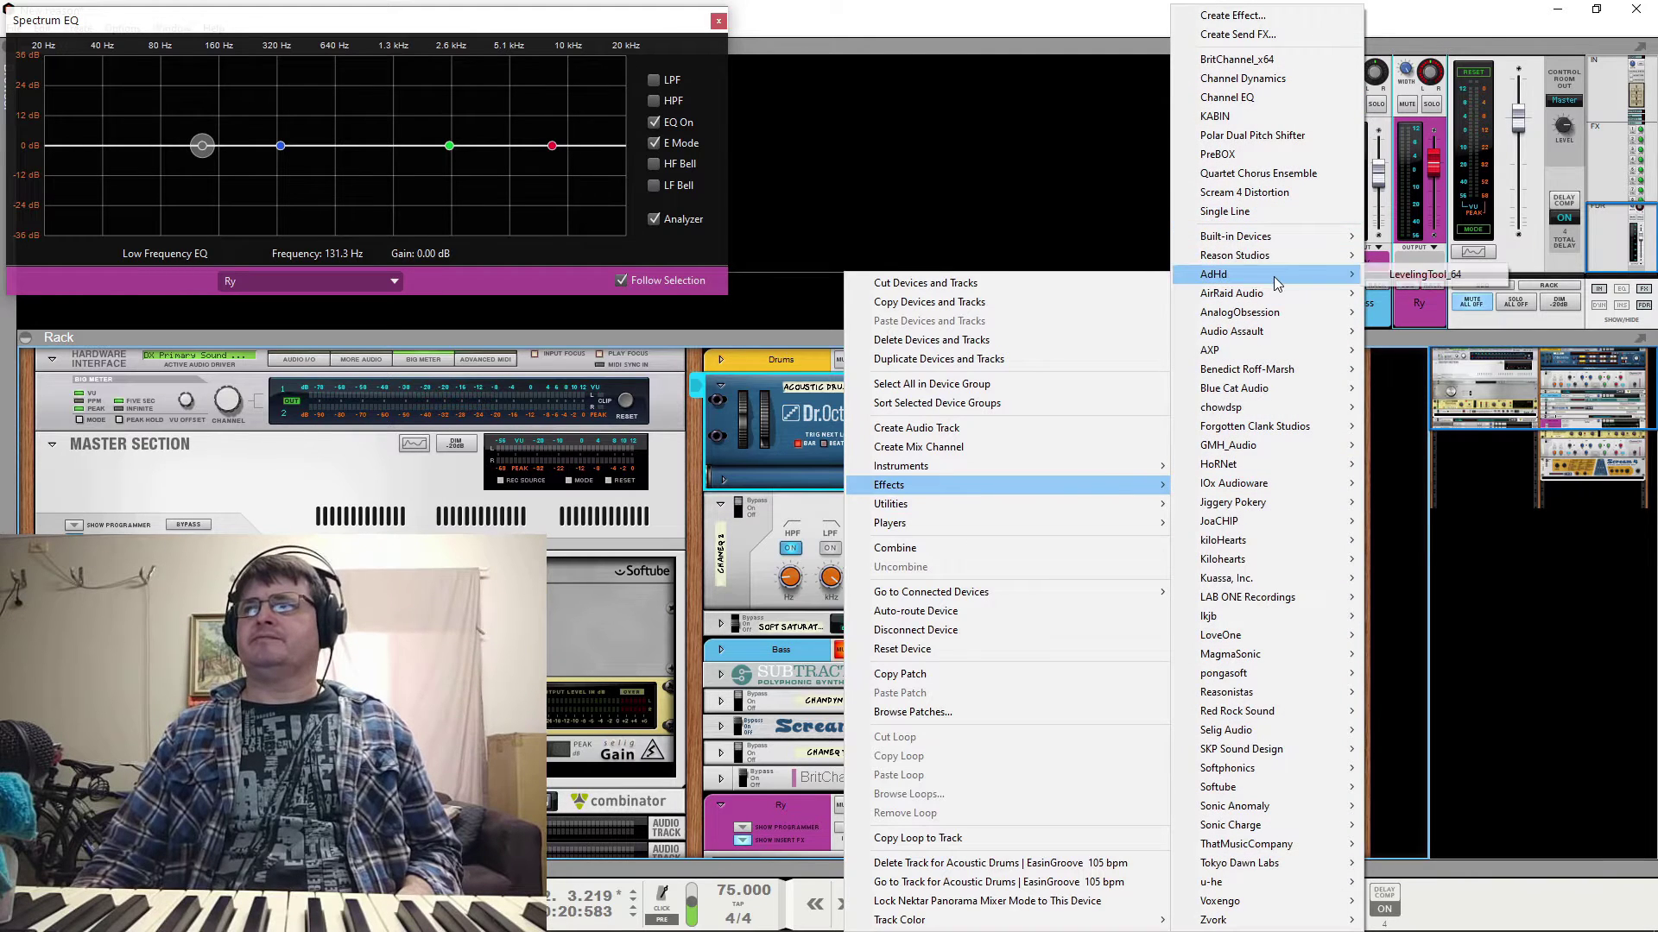
pyautogui.moveTo(1281, 239)
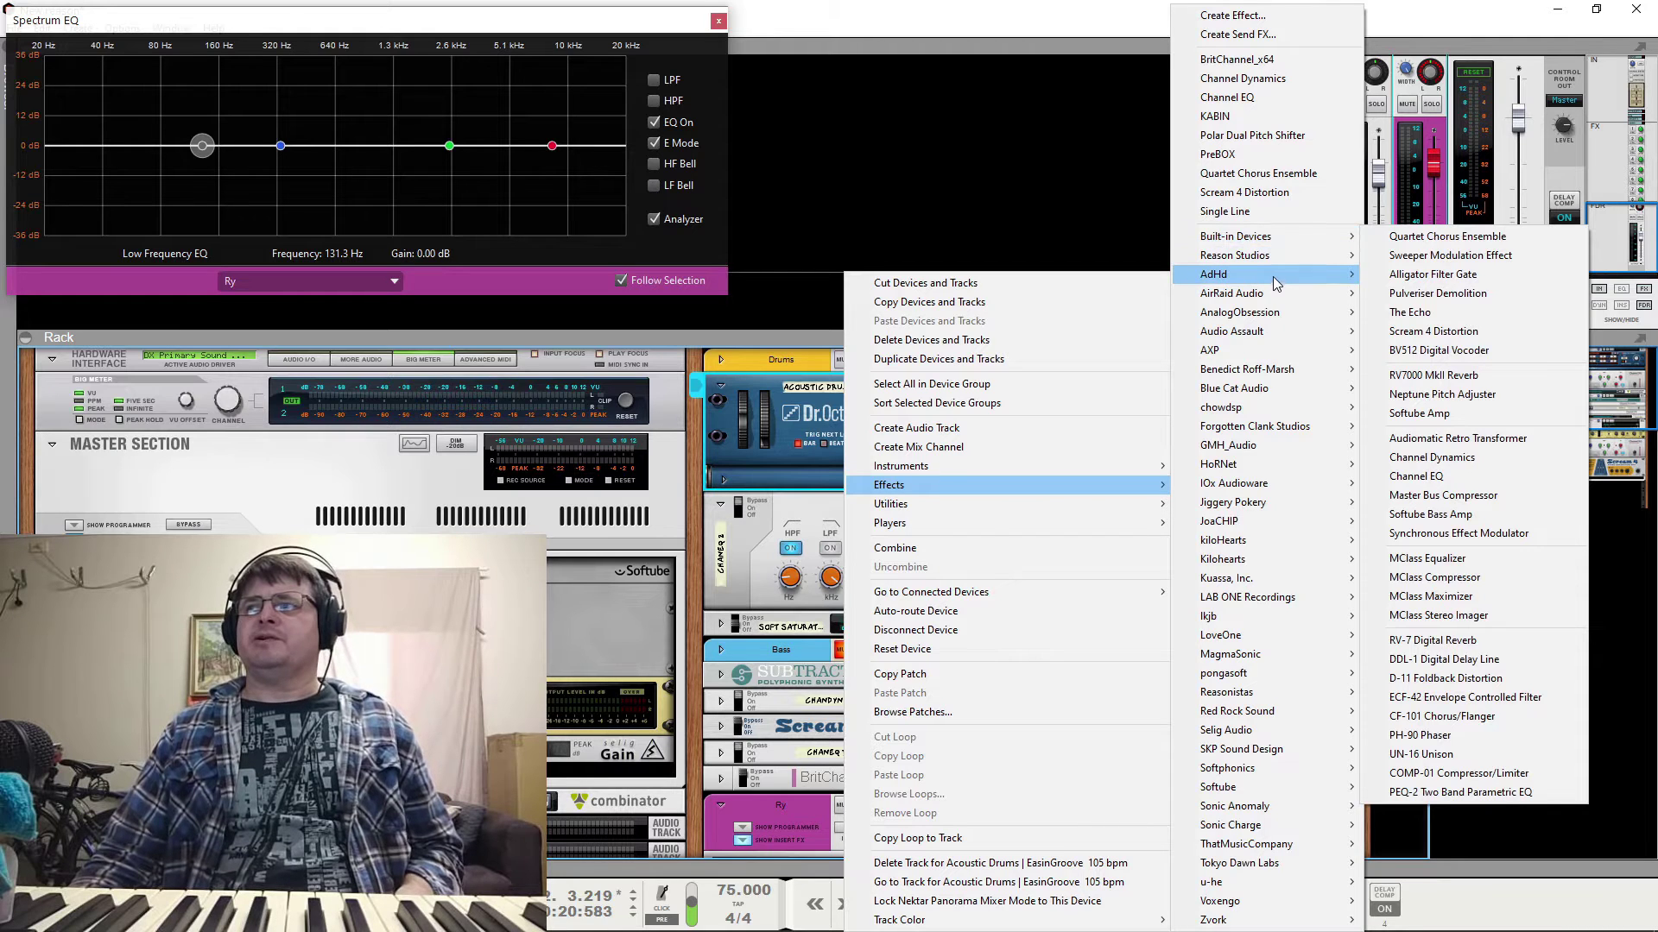
pyautogui.moveTo(1272, 277)
pyautogui.click(1416, 275)
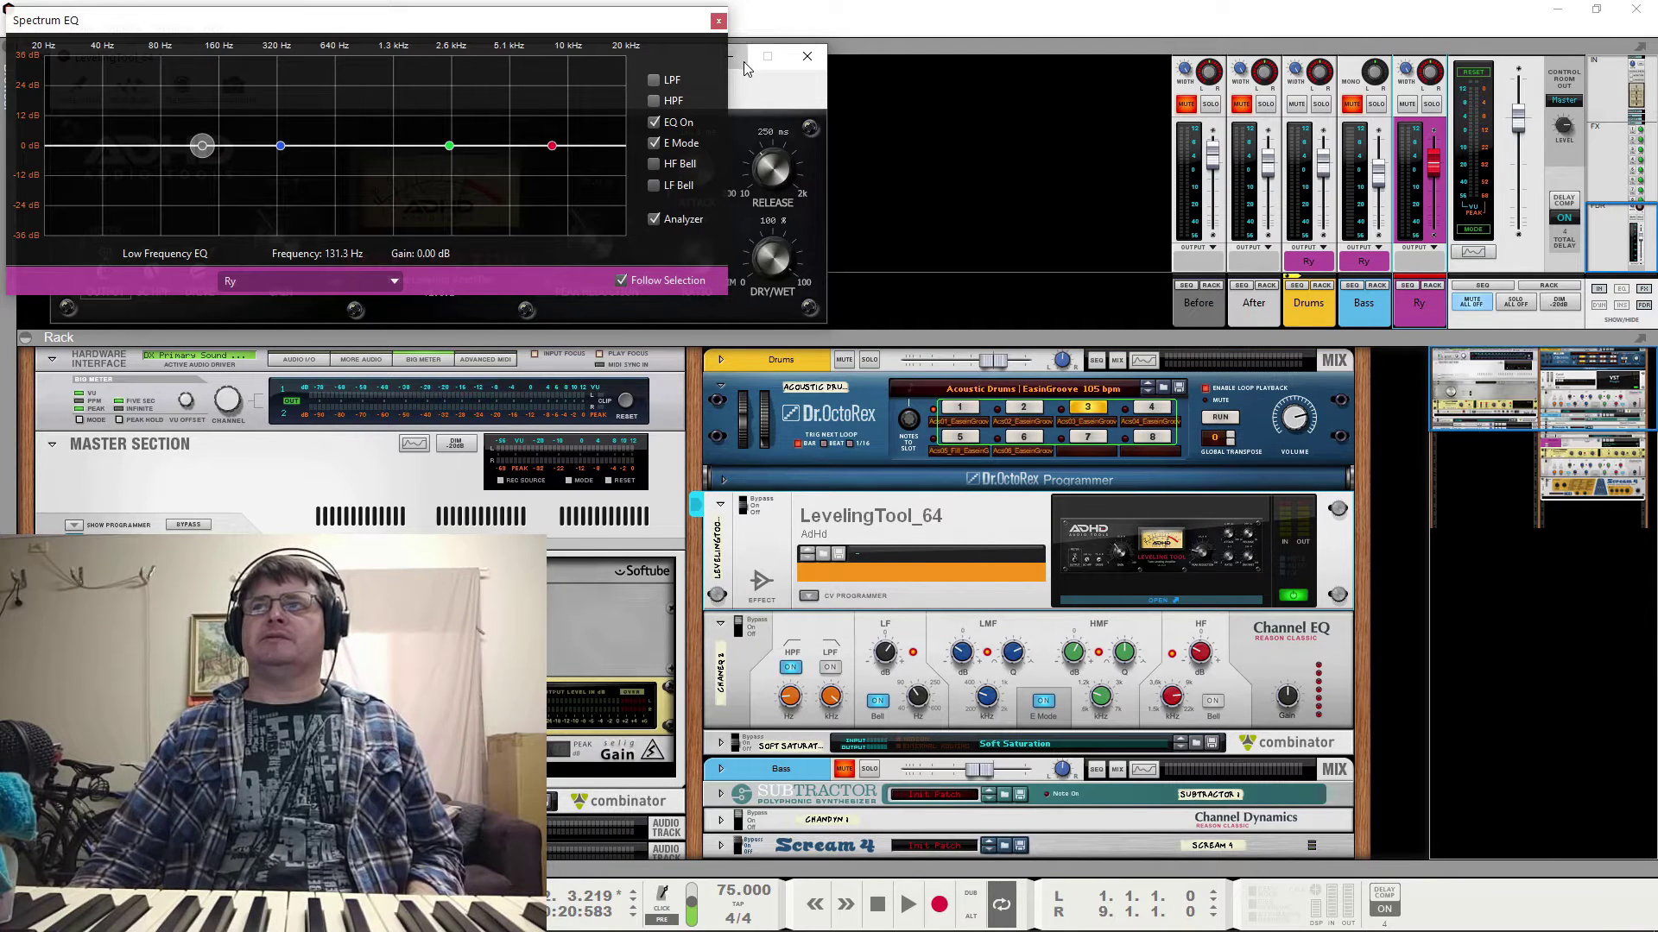
# Rearrange the Spectrum EQ and LevelingTool_64 windows so the compressor's controls are uncovered over the rack
pyautogui.moveTo(618, 20); pyautogui.dragTo(641, 84)
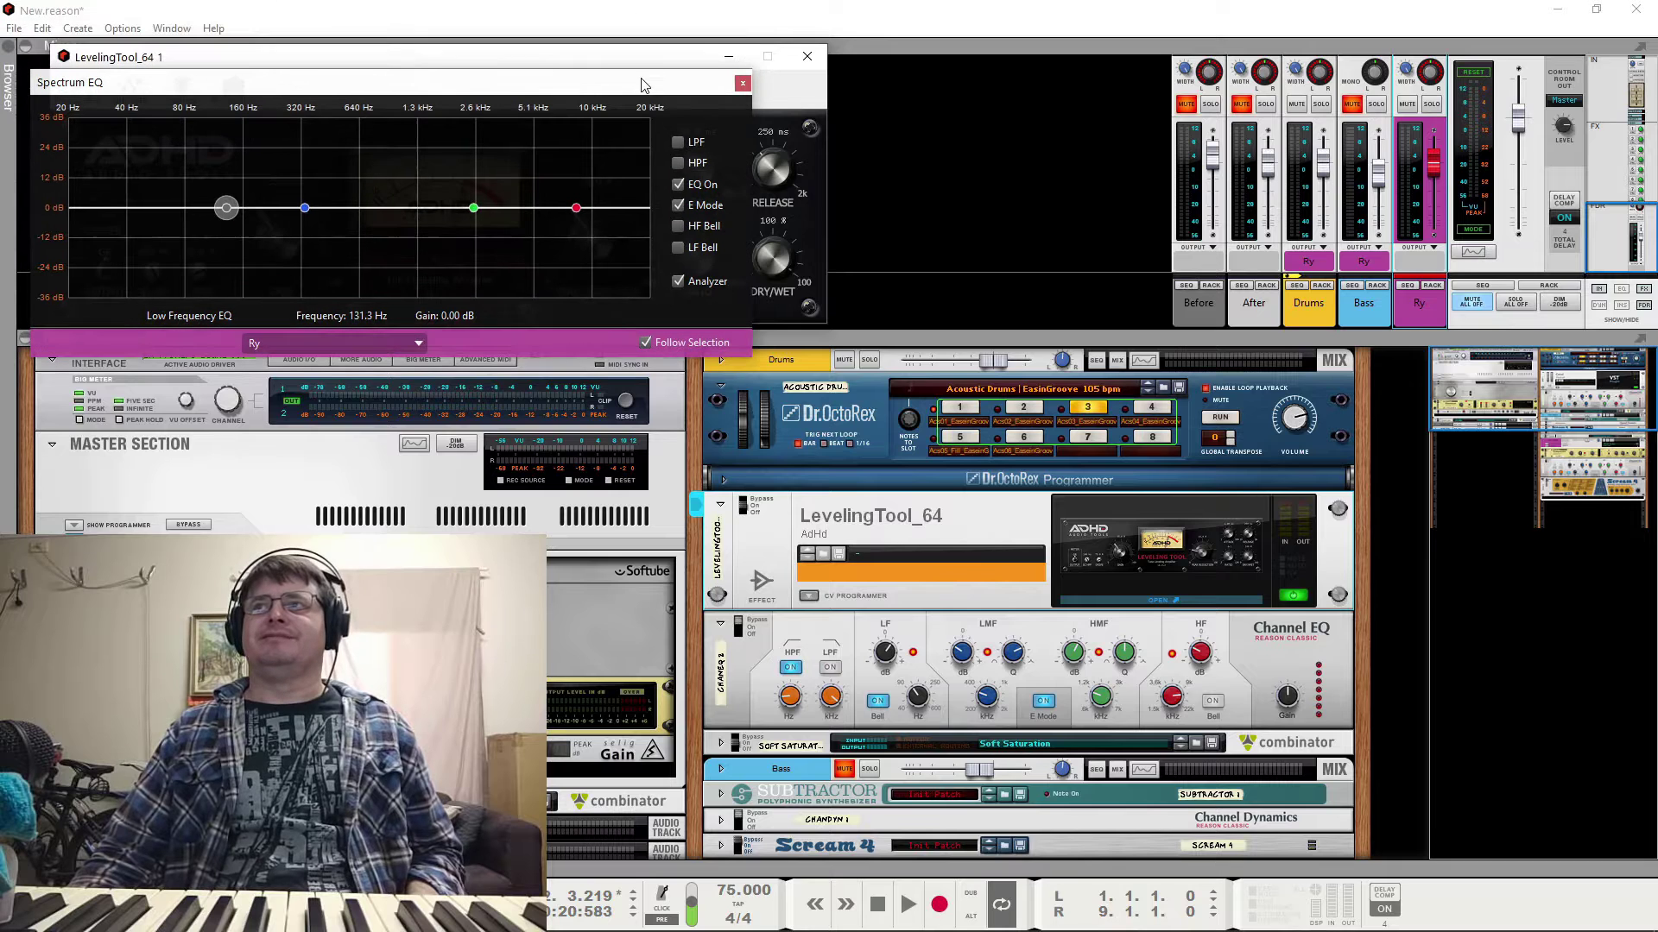
pyautogui.moveTo(509, 57); pyautogui.dragTo(824, 585)
pyautogui.moveTo(568, 88); pyautogui.dragTo(547, 26)
pyautogui.click(555, 147)
pyautogui.moveTo(801, 588); pyautogui.dragTo(1077, 408)
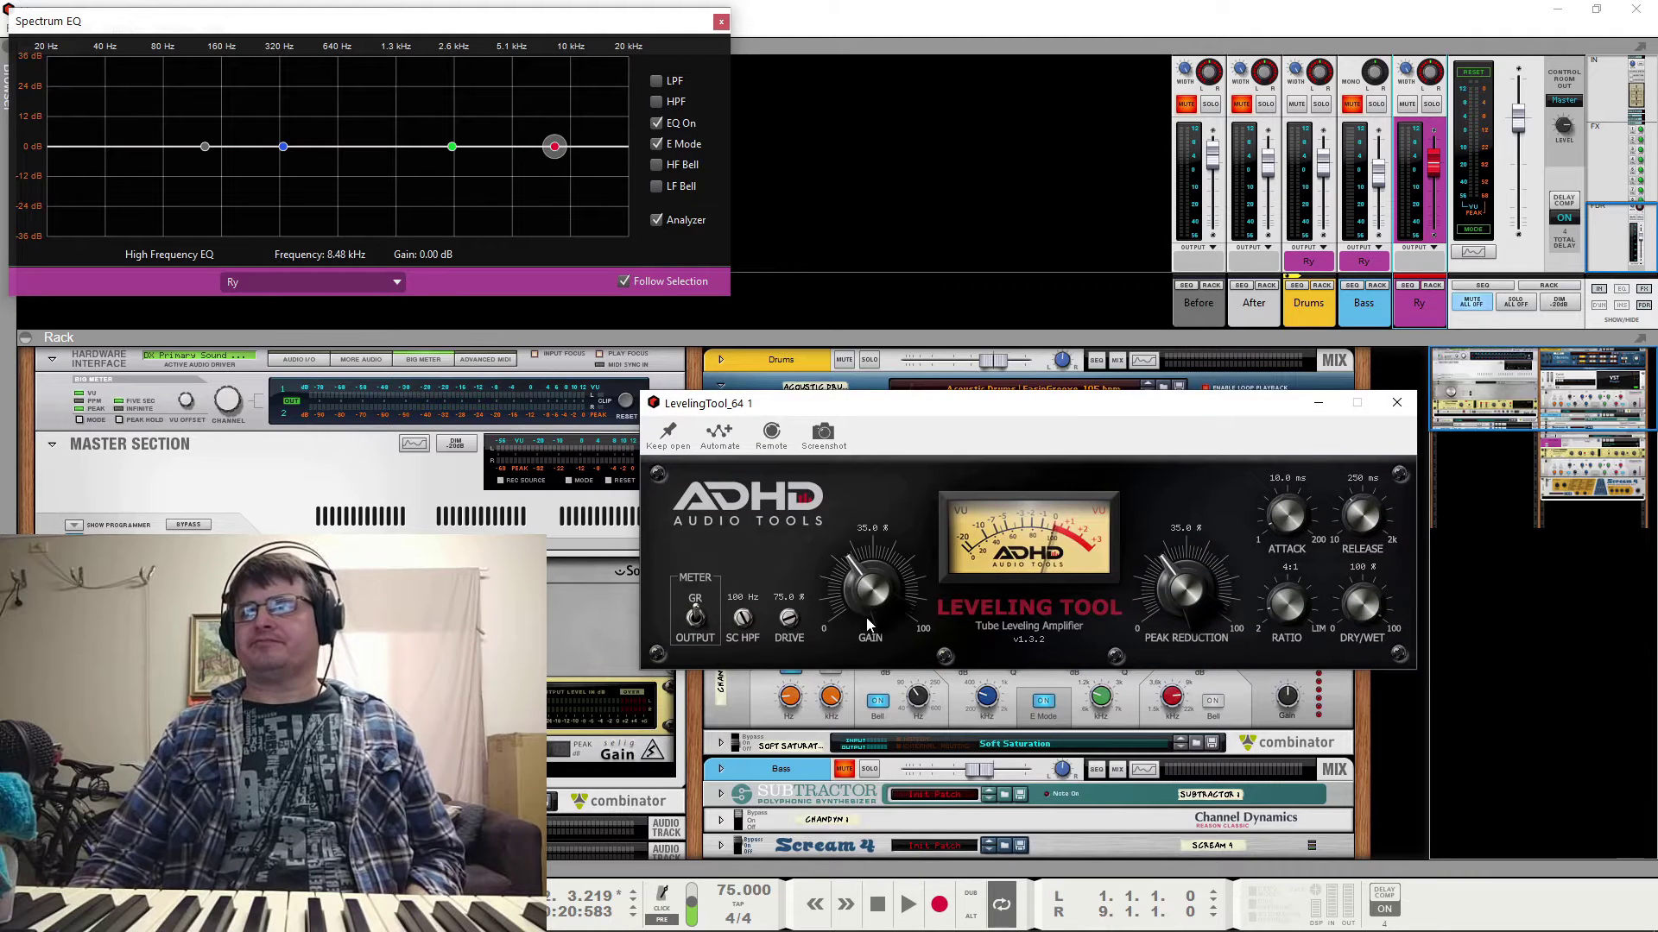
# Set the Leveling Tool to 15% gain, 2.60 Hz SC HPF, 0% drive and 0% peak reduction, and start playing the drums
pyautogui.moveTo(868, 623); pyautogui.dragTo(791, 910)
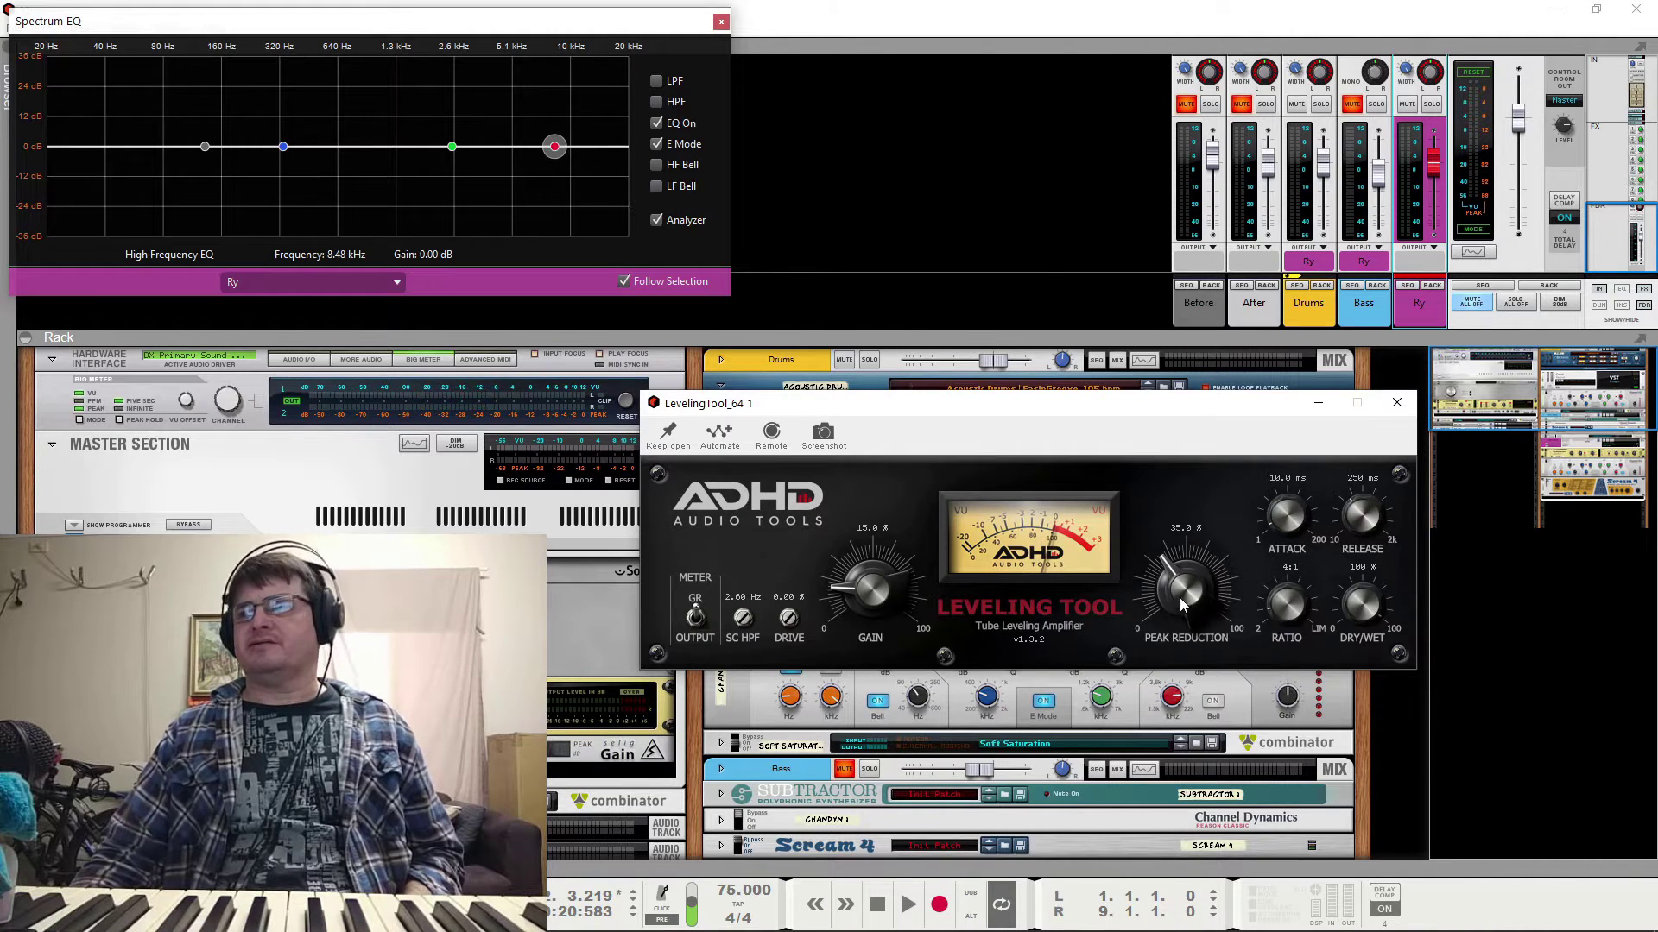
pyautogui.moveTo(1181, 592); pyautogui.dragTo(1208, 796)
pyautogui.press('space')
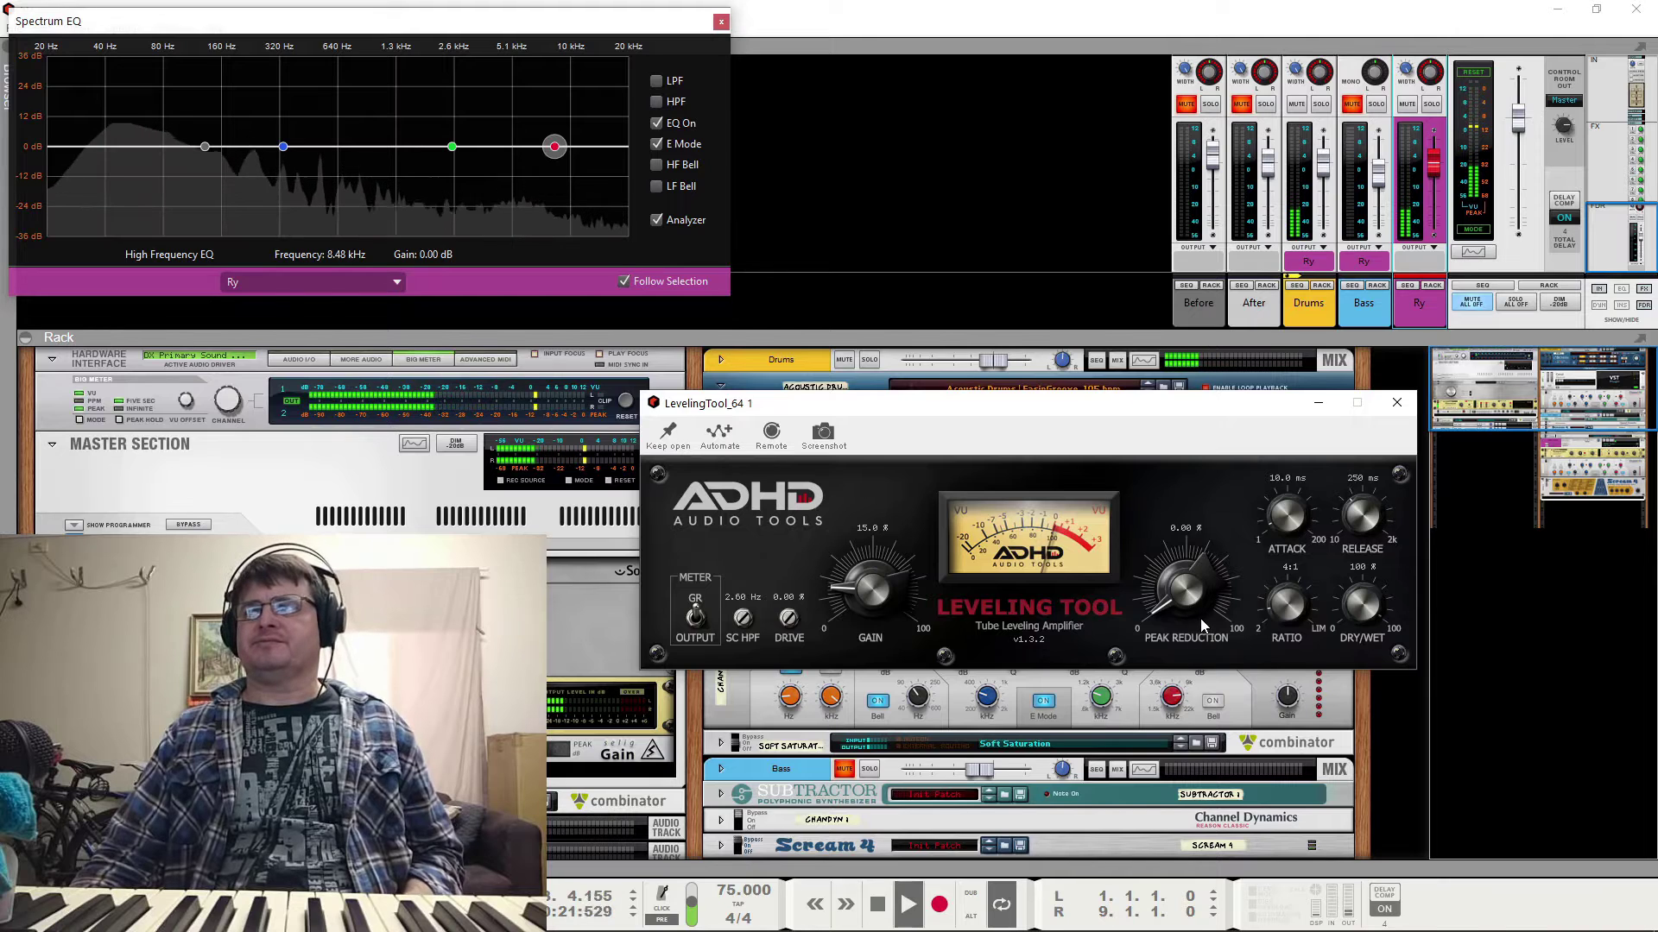
pyautogui.moveTo(1140, 417); pyautogui.dragTo(1174, 357)
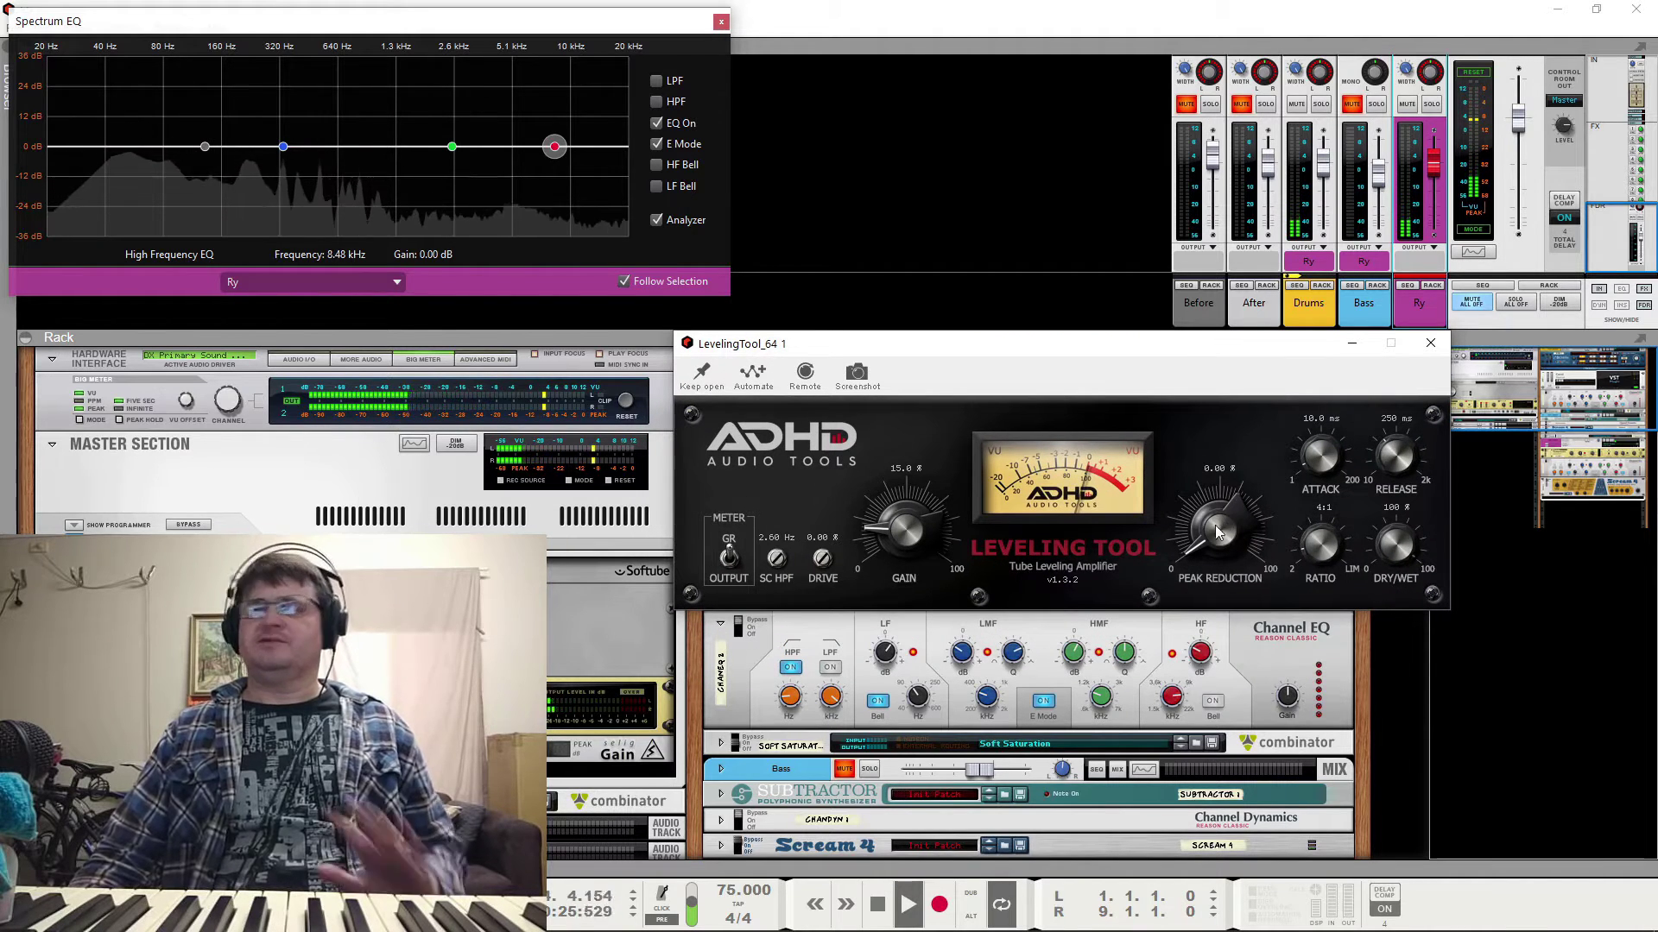
# Try the Leveling Tool's peak reduction at 24.6%, 33.1% and 41.7% while auditioning the drums
pyautogui.moveTo(1210, 540); pyautogui.dragTo(1212, 415)
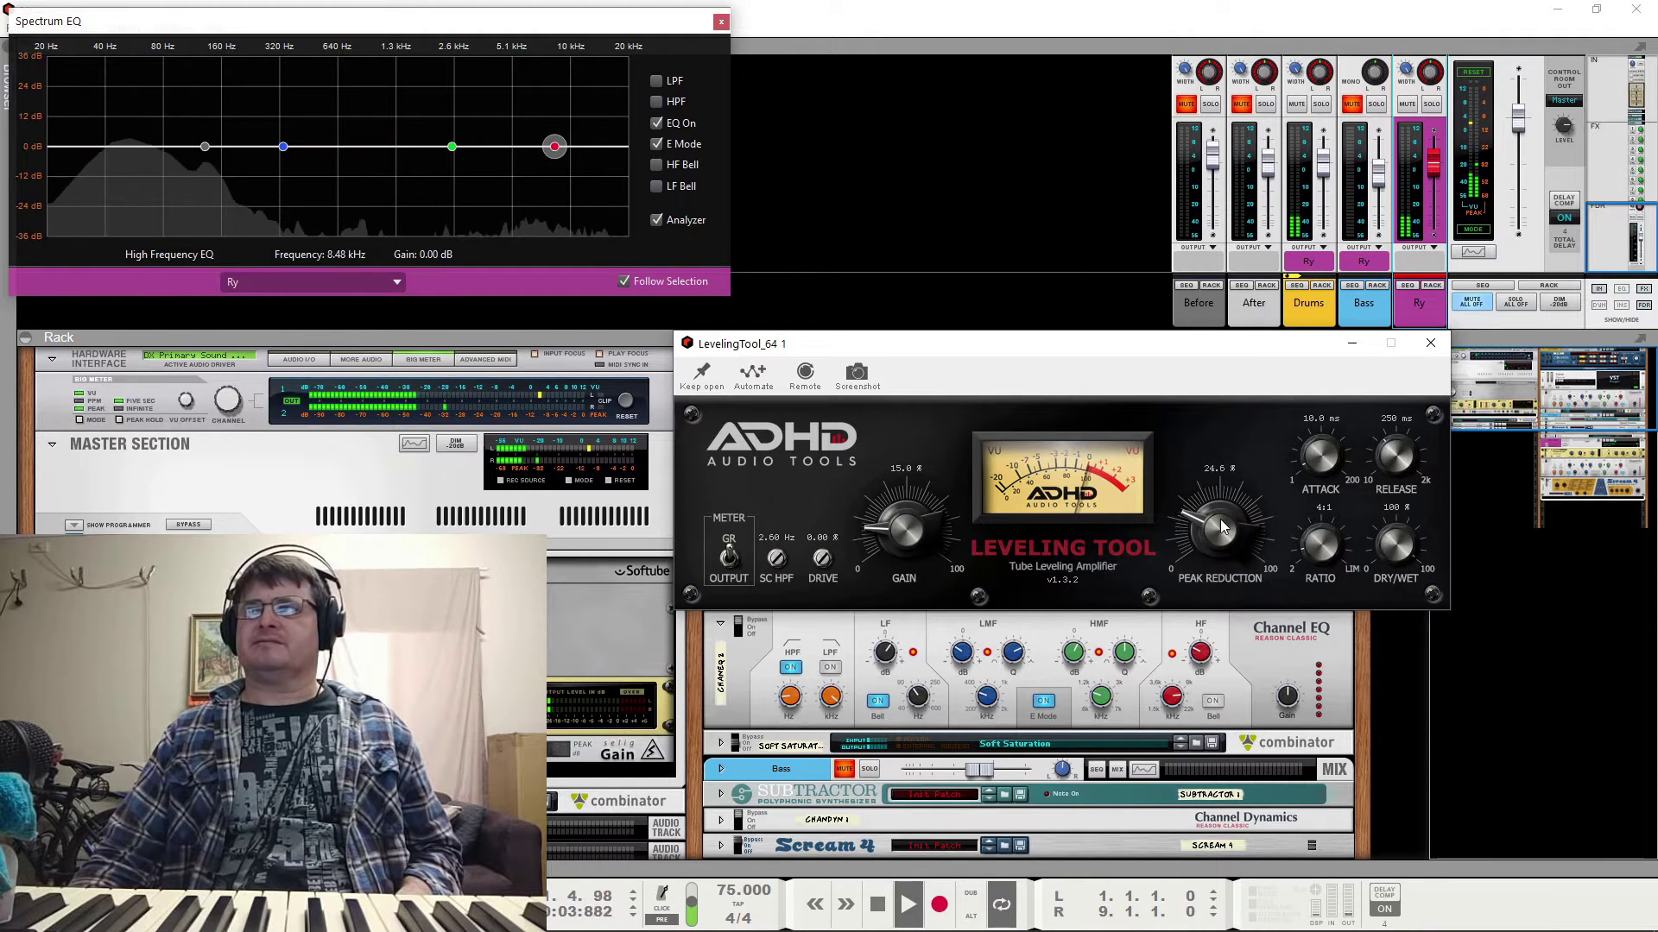
pyautogui.moveTo(1223, 499)
pyautogui.mouseDown()
pyautogui.moveTo(1229, 480)
pyautogui.moveTo(1220, 490)
pyautogui.mouseUp()
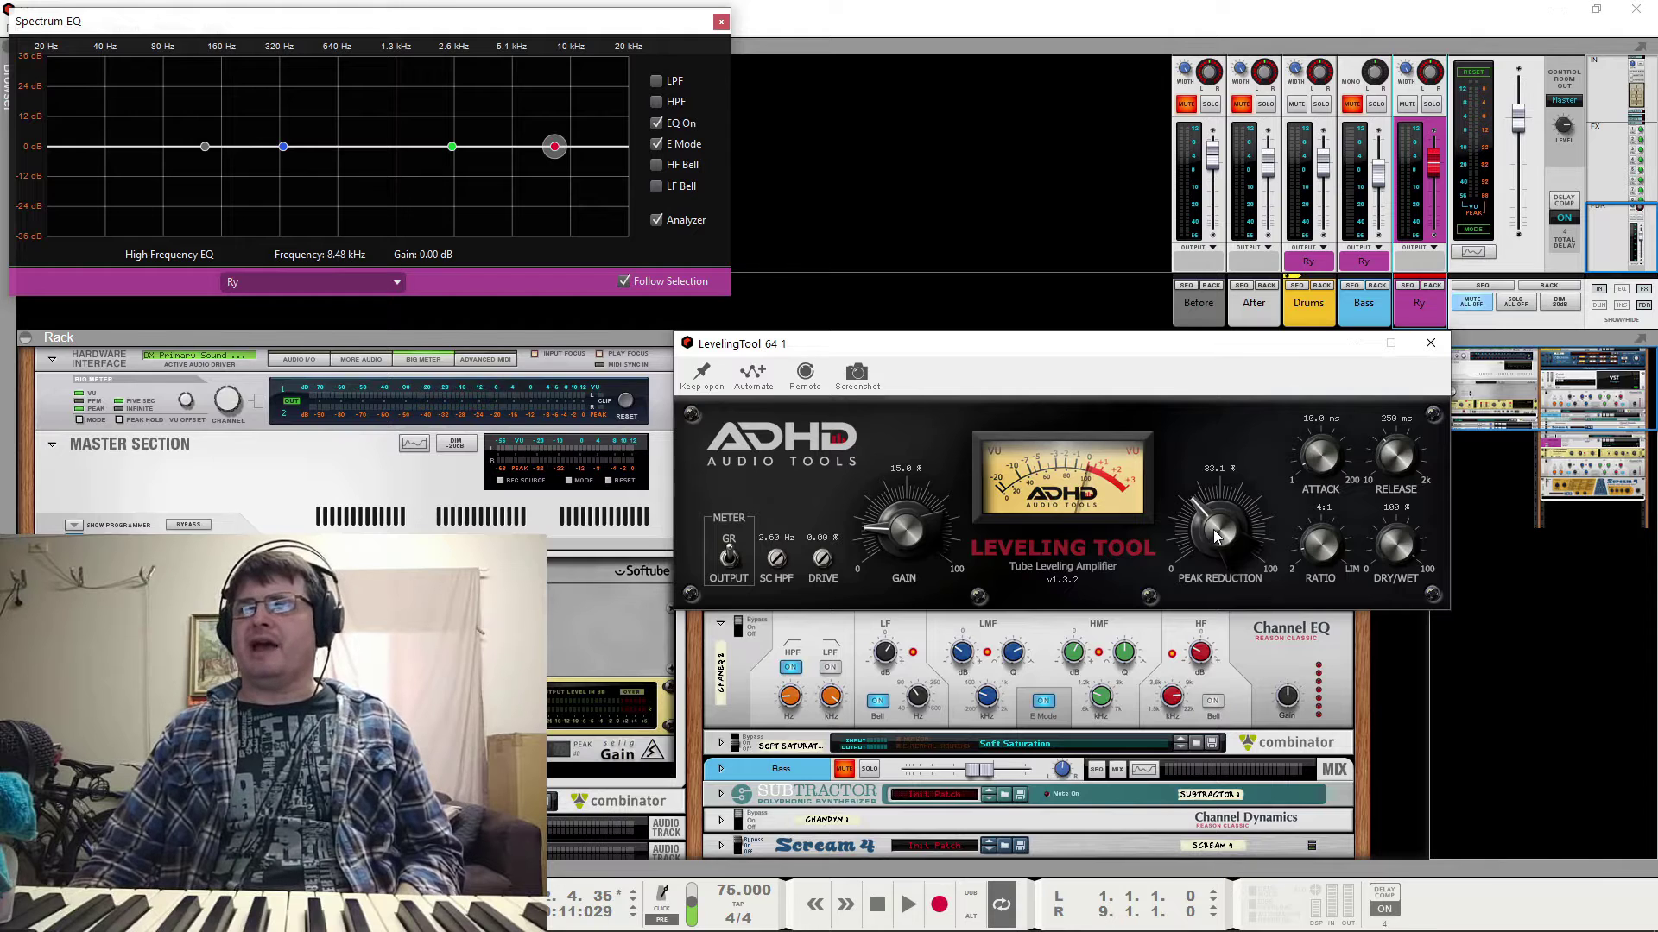
pyautogui.press('space')
pyautogui.moveTo(1215, 527); pyautogui.dragTo(1235, 492)
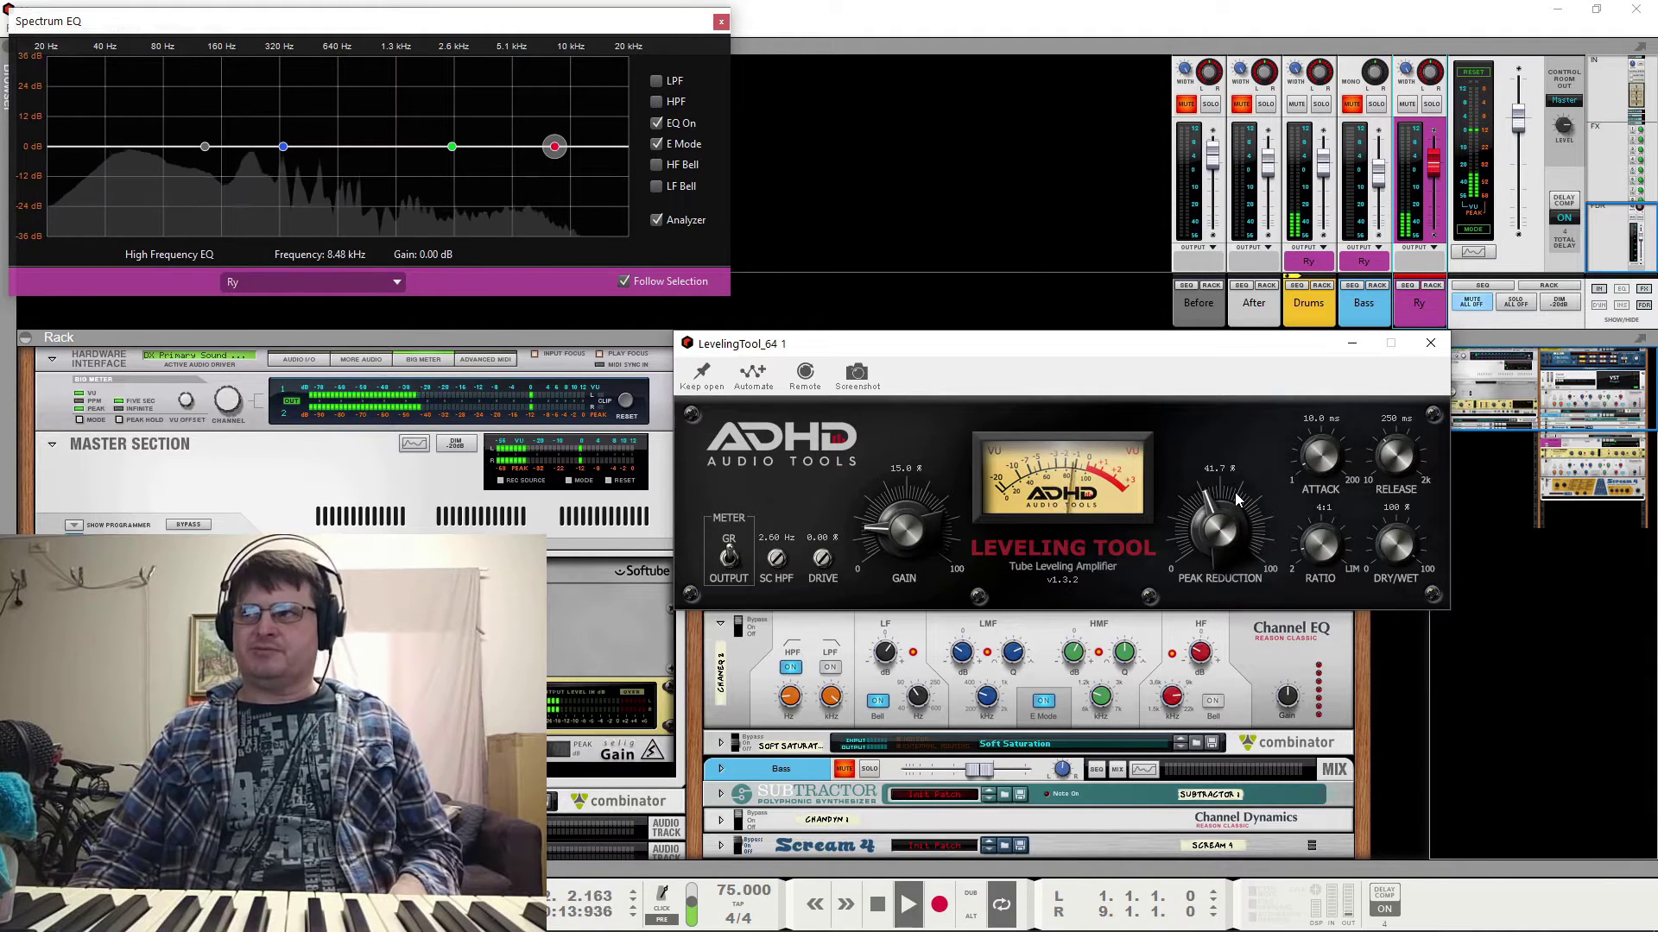
pyautogui.press('space')
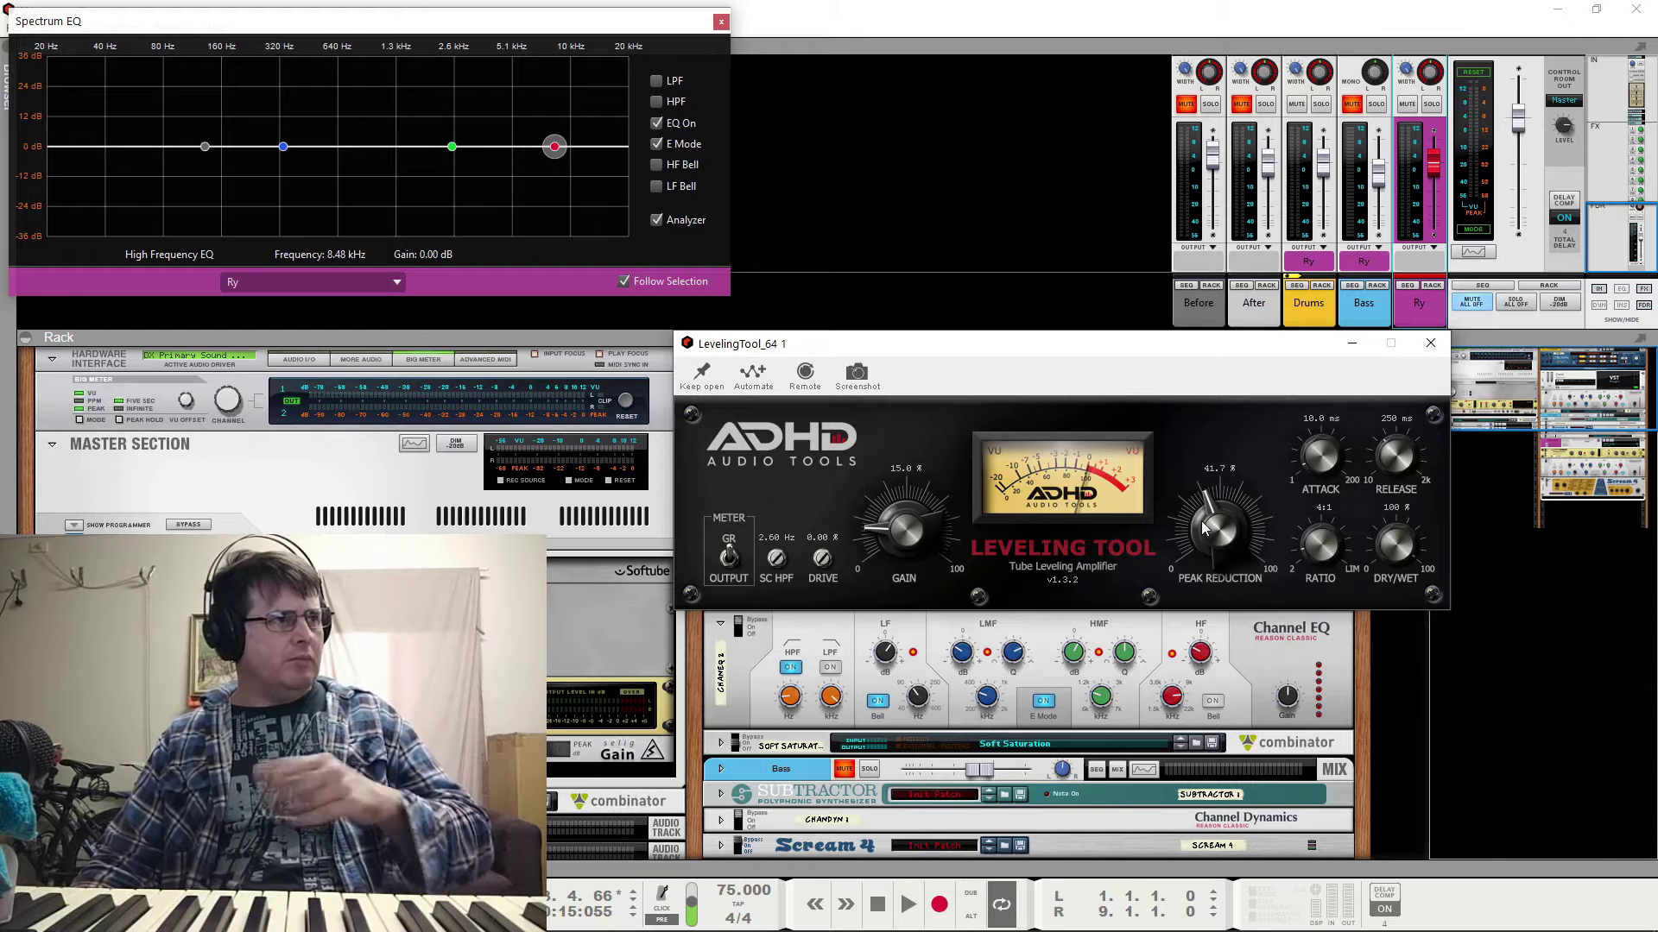
# Audition the compressed drums, and set the Leveling Tool's drive to 3.13% and SC HPF to 0 Hz
pyautogui.press('space')
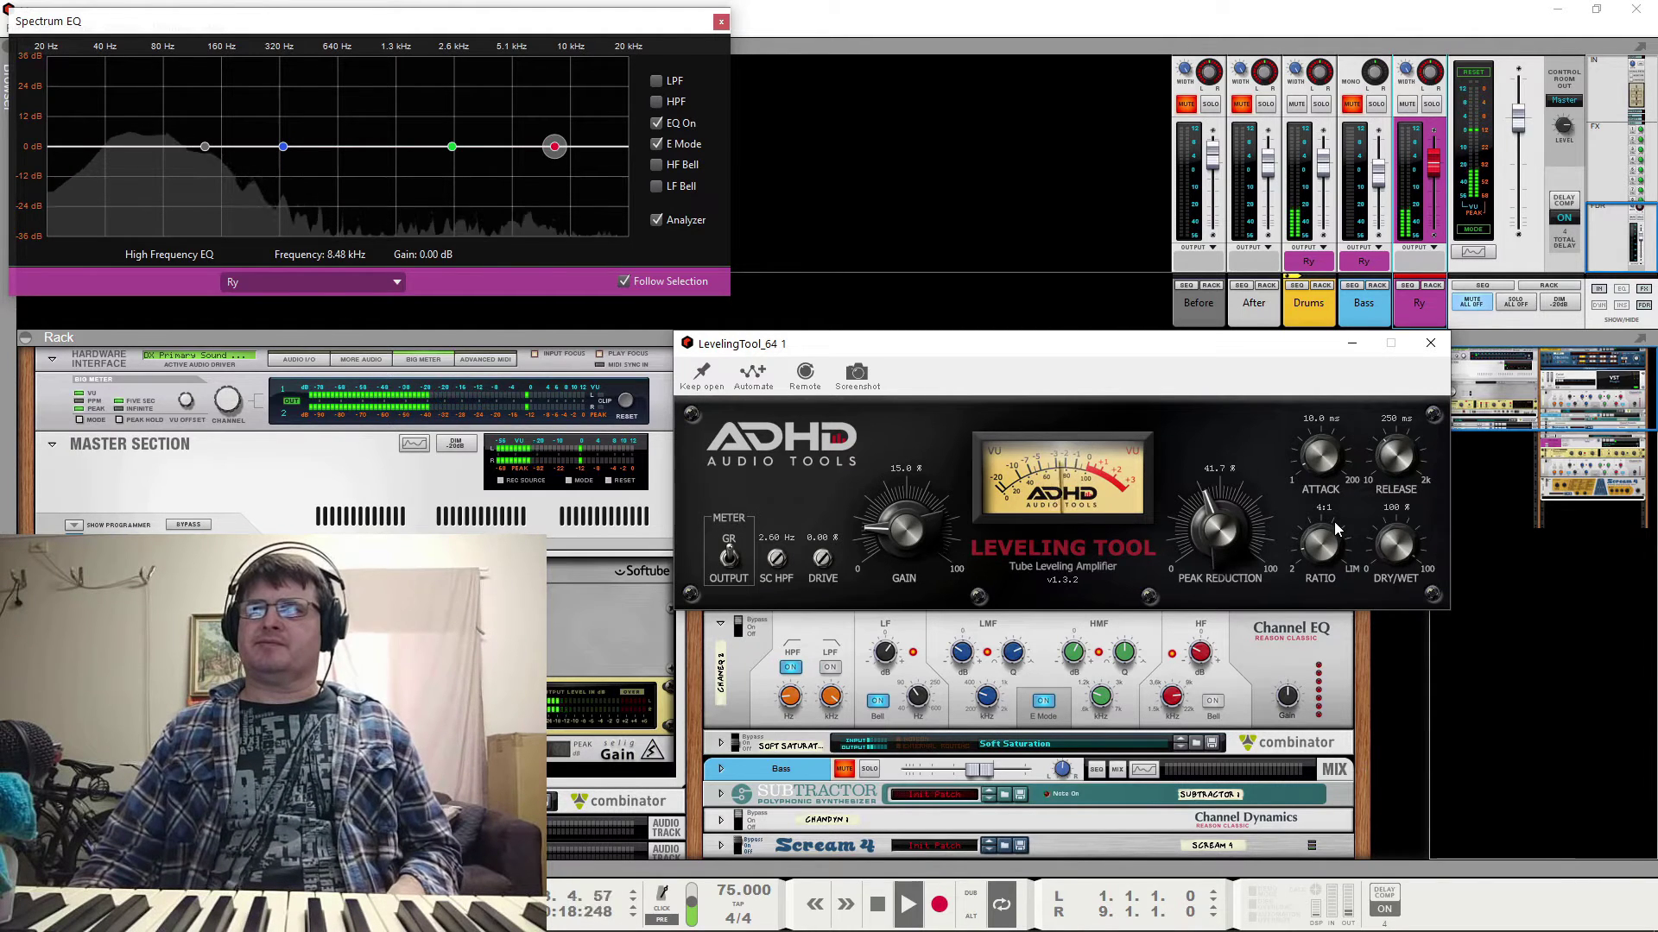
pyautogui.press('space')
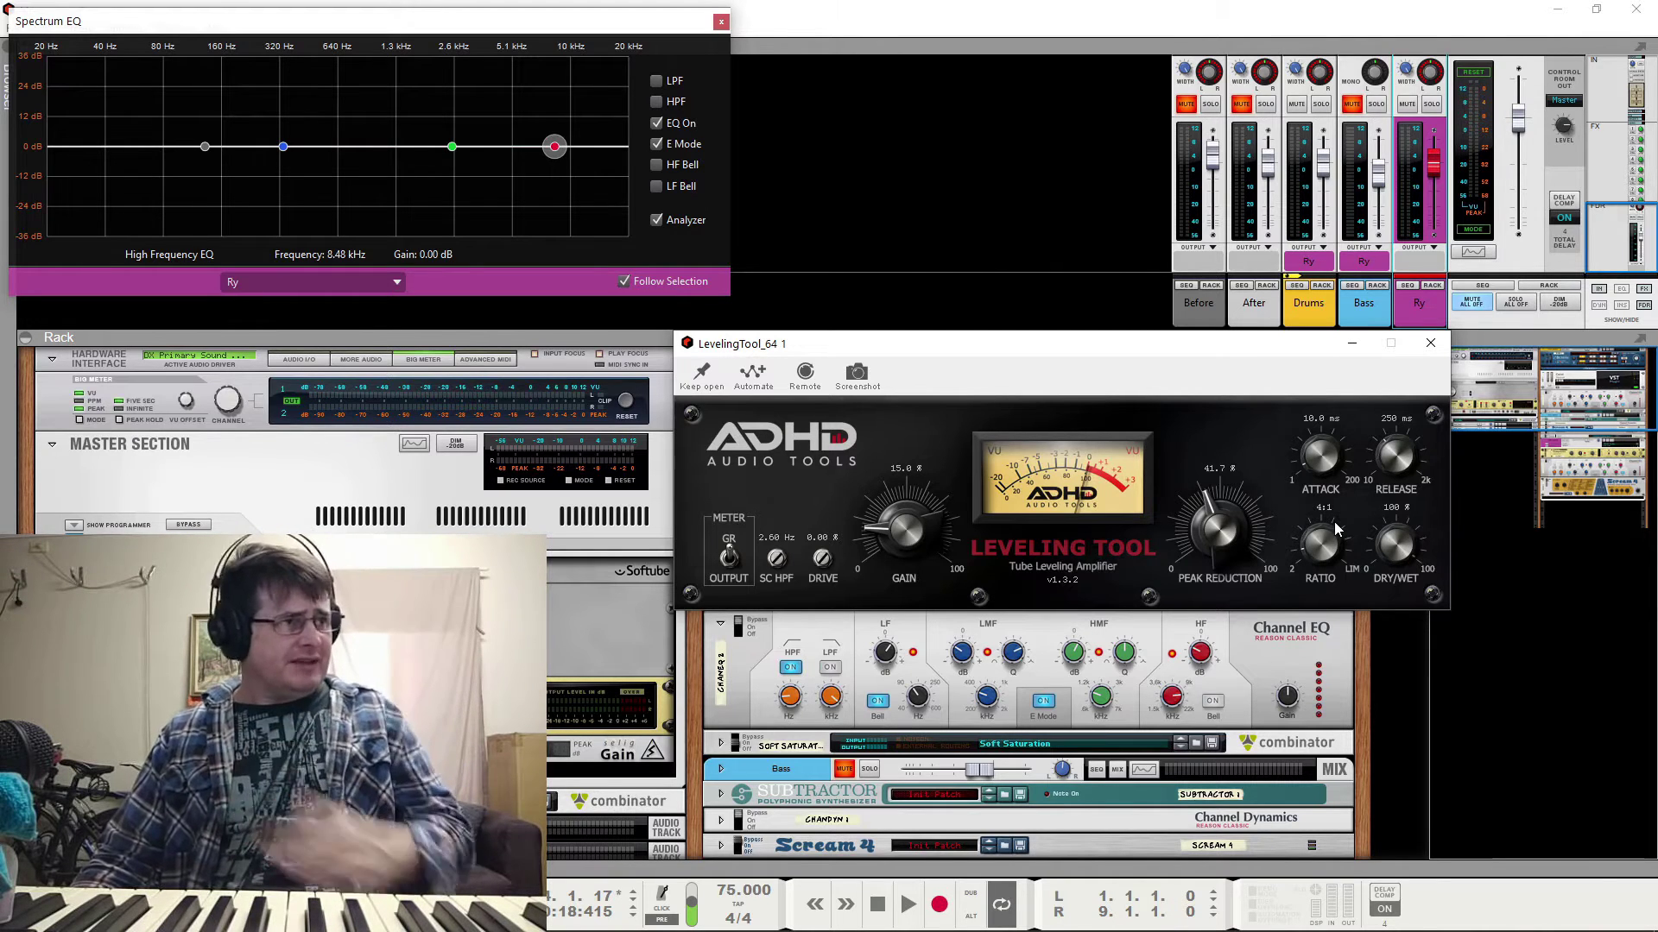
pyautogui.press('space')
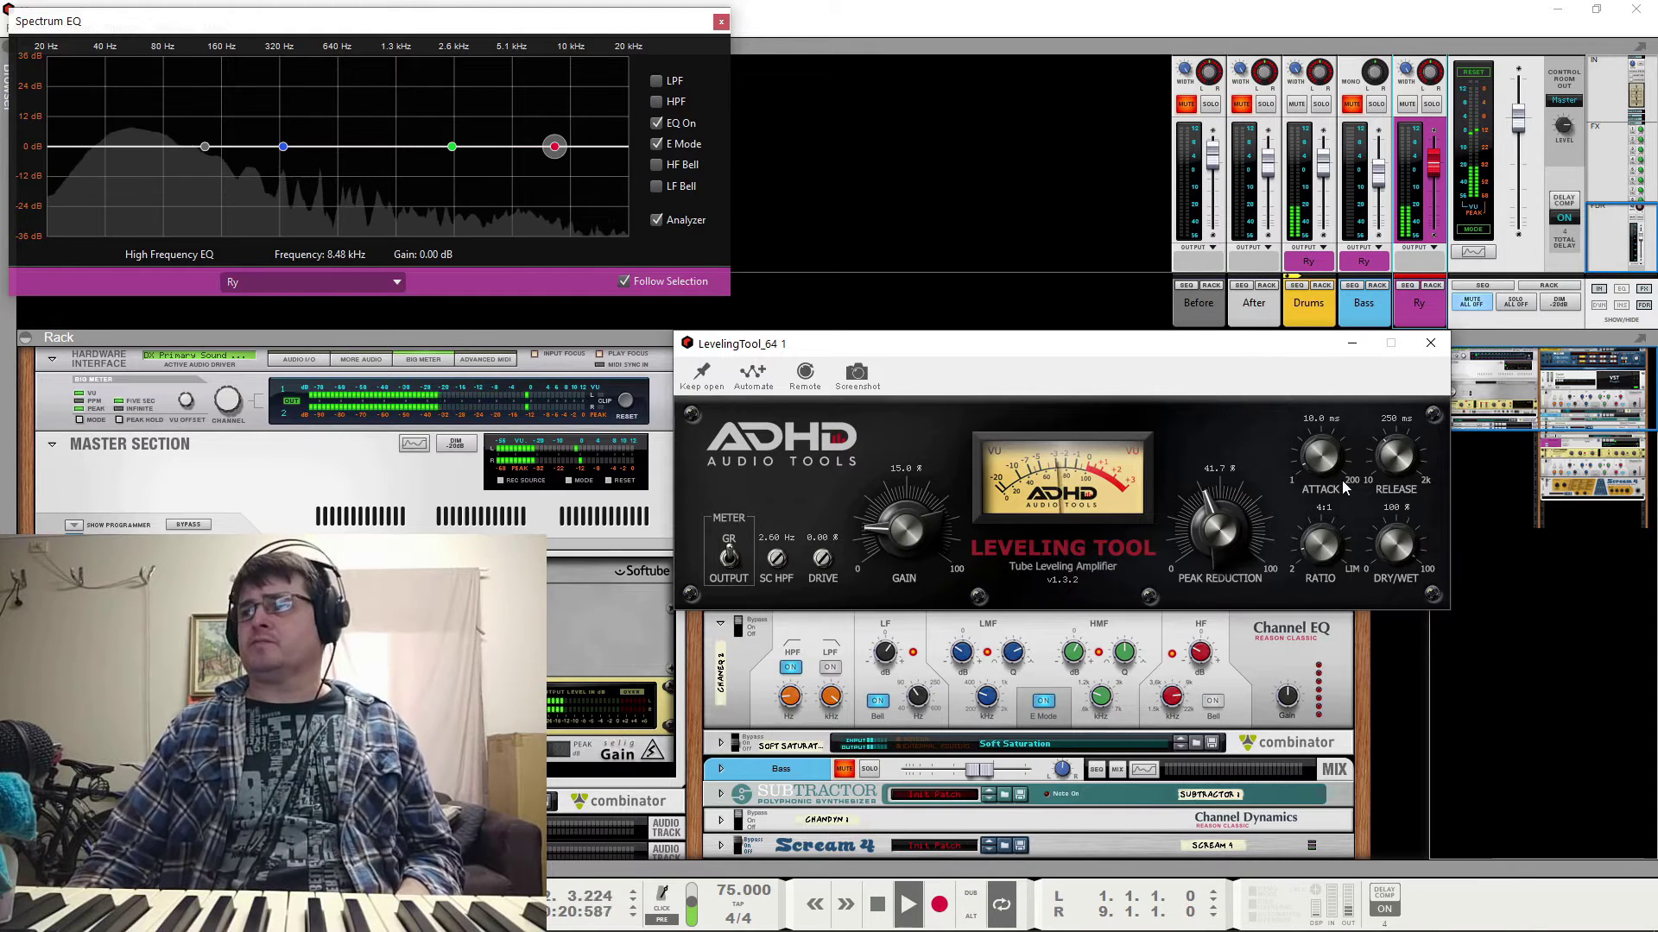
pyautogui.moveTo(826, 561); pyautogui.dragTo(775, 571)
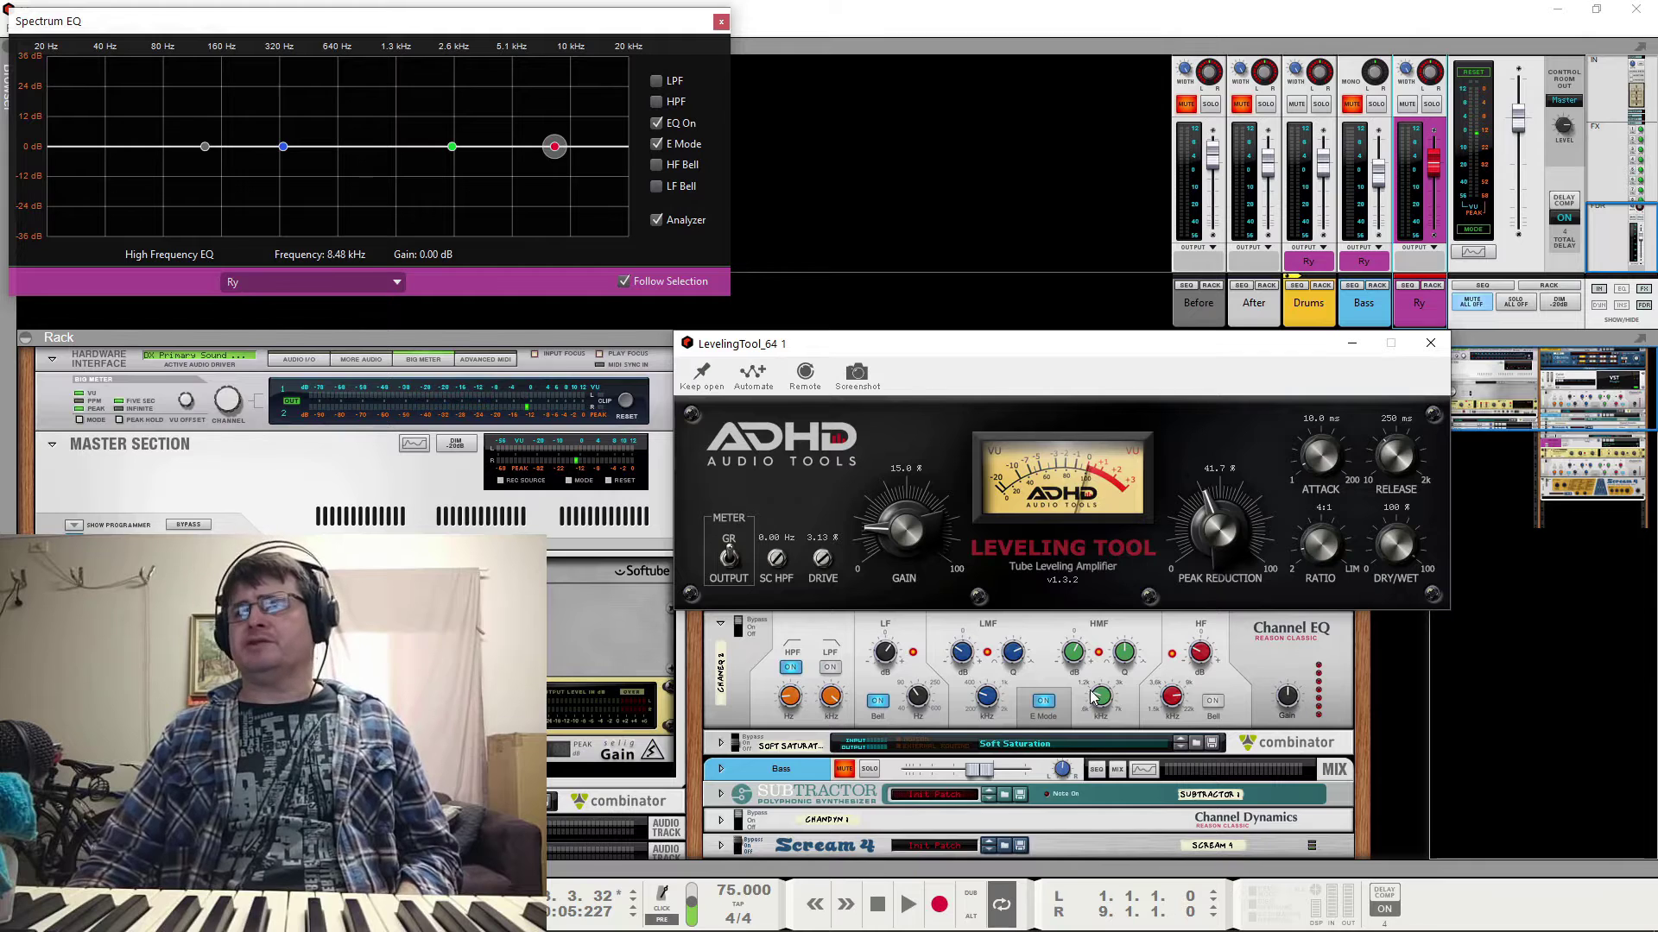
# Set the Leveling Tool's peak reduction to 70% and shorten its release while auditioning the drums
pyautogui.moveTo(1217, 549); pyautogui.dragTo(1253, 428)
pyautogui.press('space')
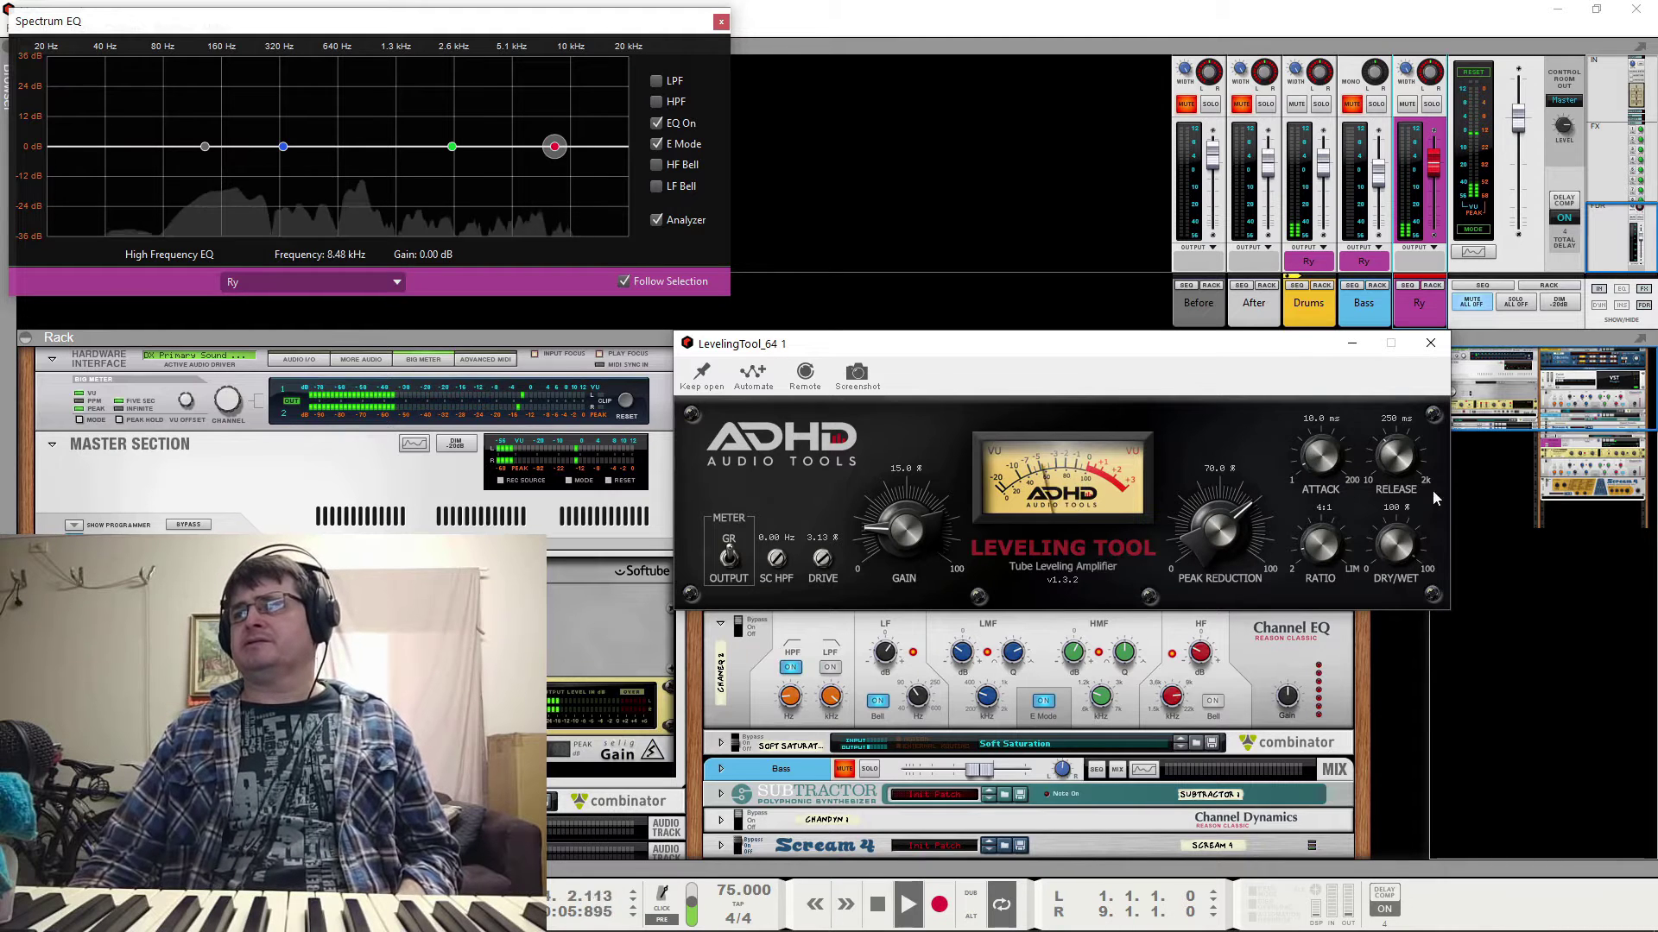
pyautogui.moveTo(1402, 570); pyautogui.dragTo(1387, 551)
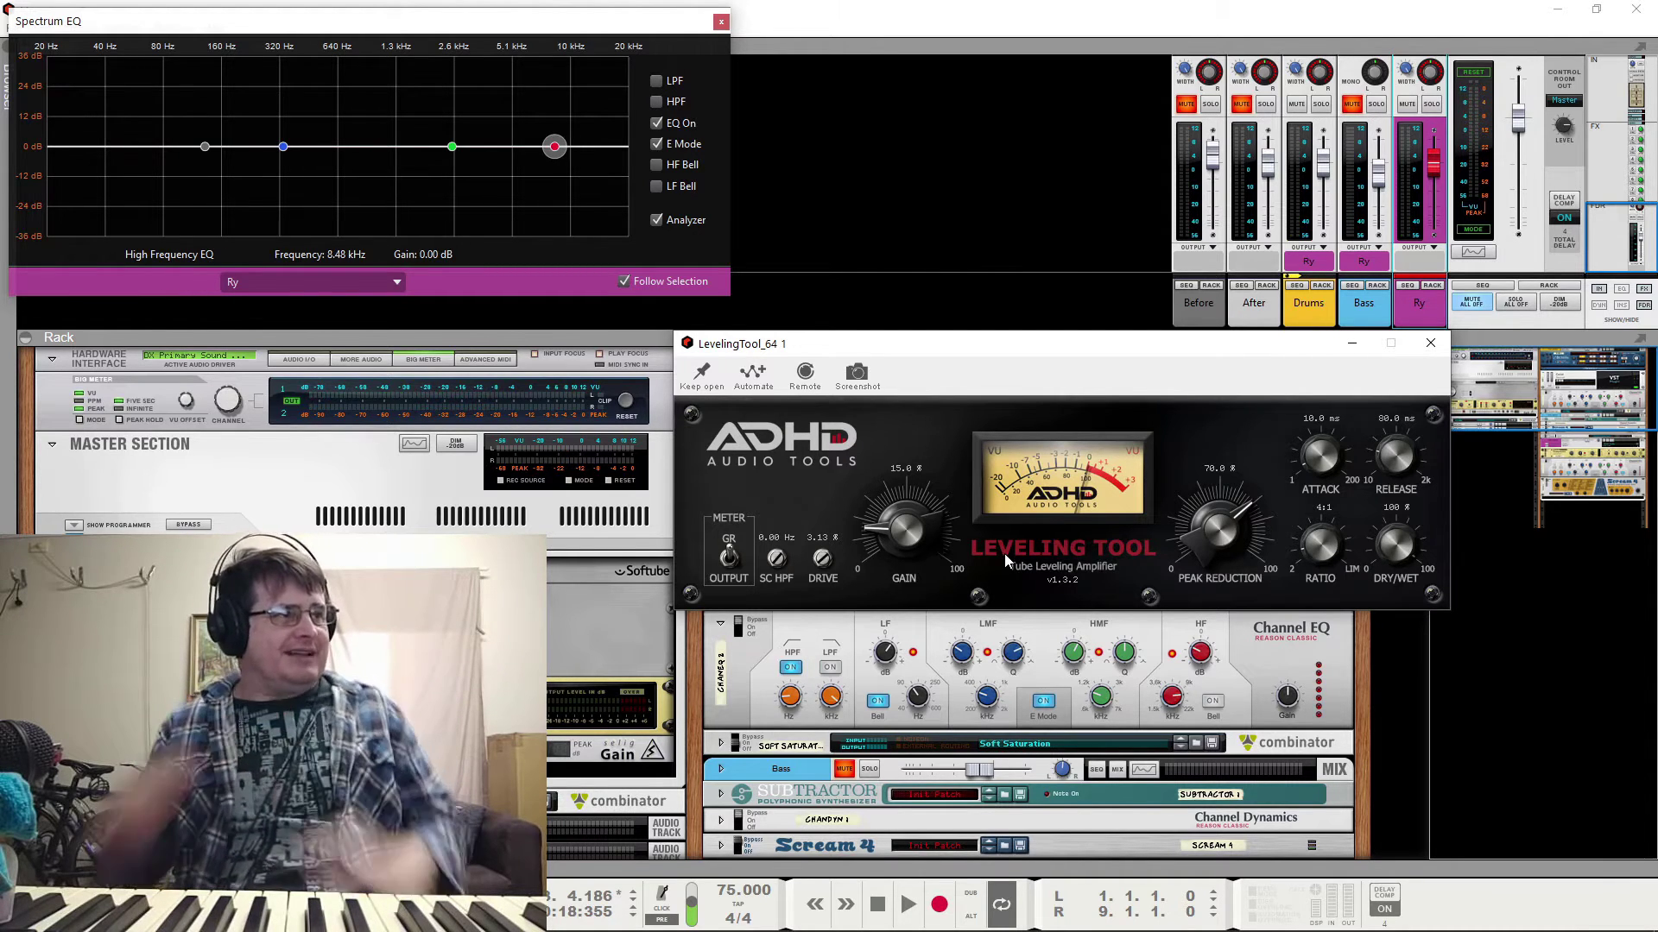
pyautogui.press('space')
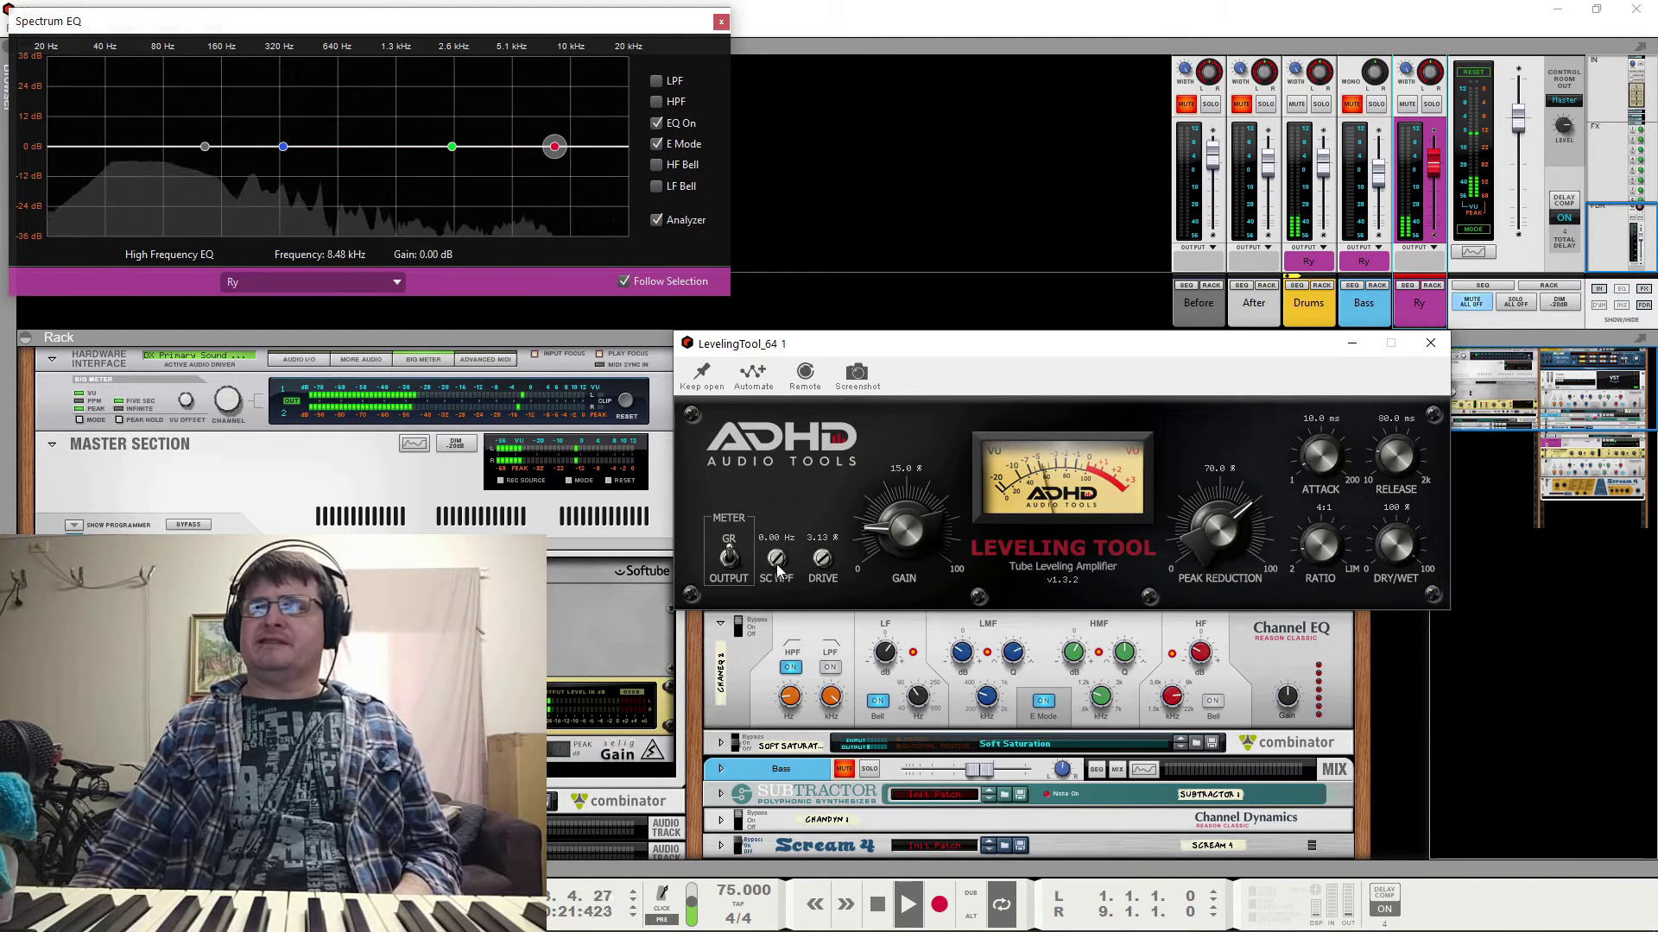
pyautogui.press('space')
# Raise the Leveling Tool's SC HPF to 100 Hz and play the drums to hear the sidechain filter
pyautogui.moveTo(779, 562); pyautogui.dragTo(782, 511)
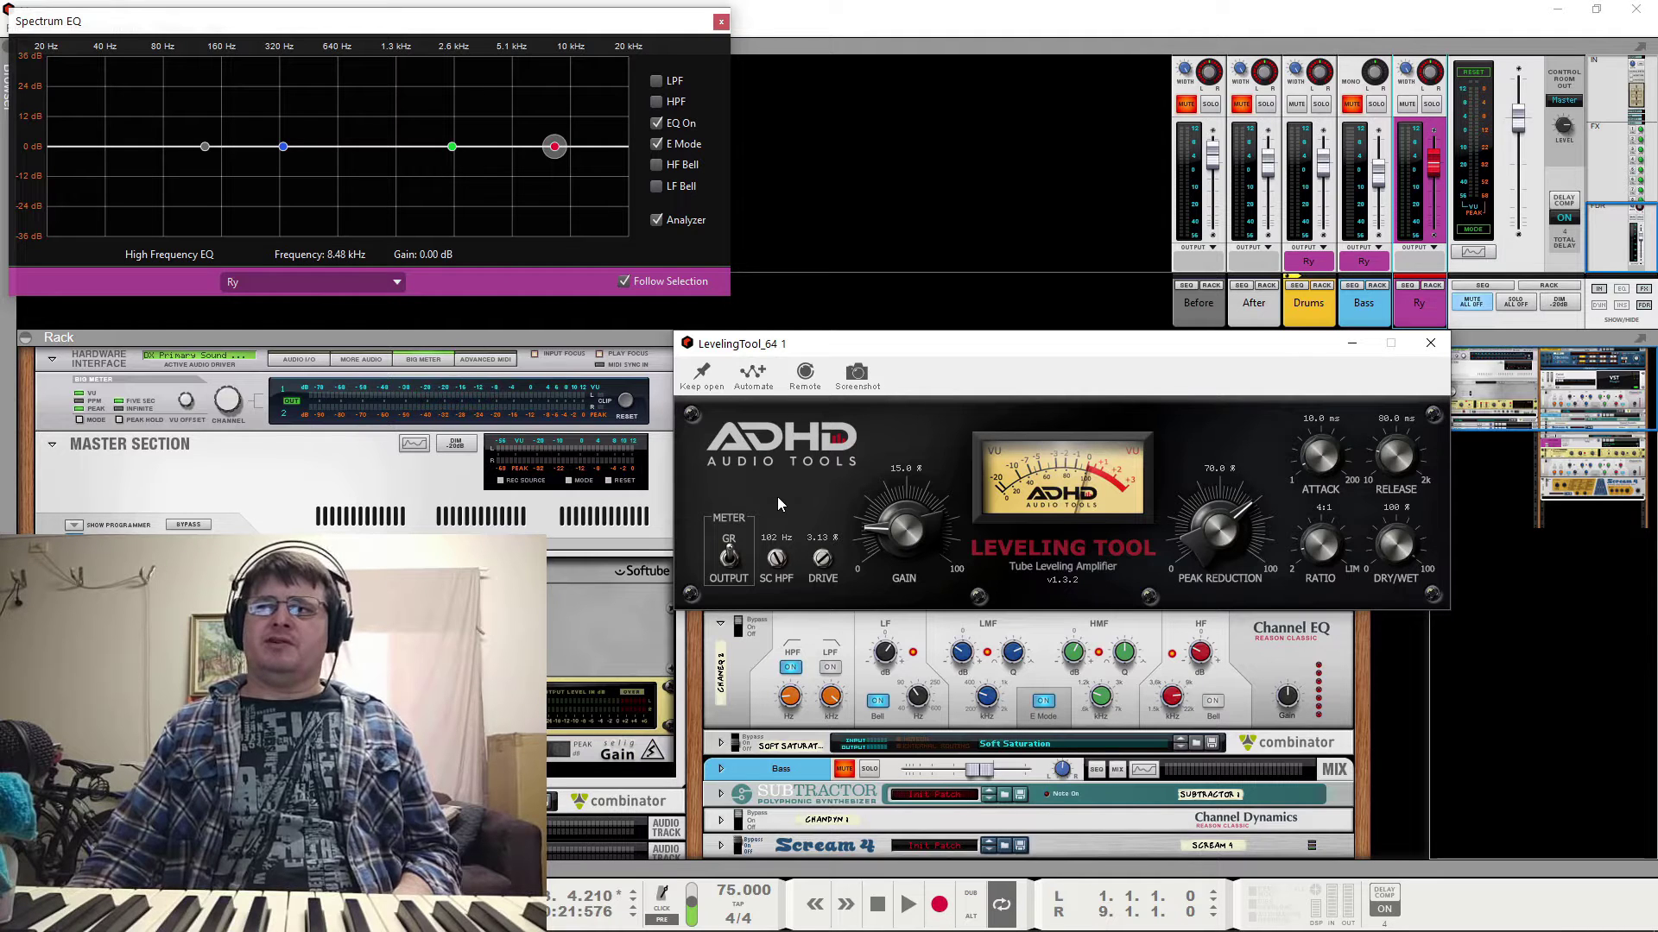
pyautogui.press('space')
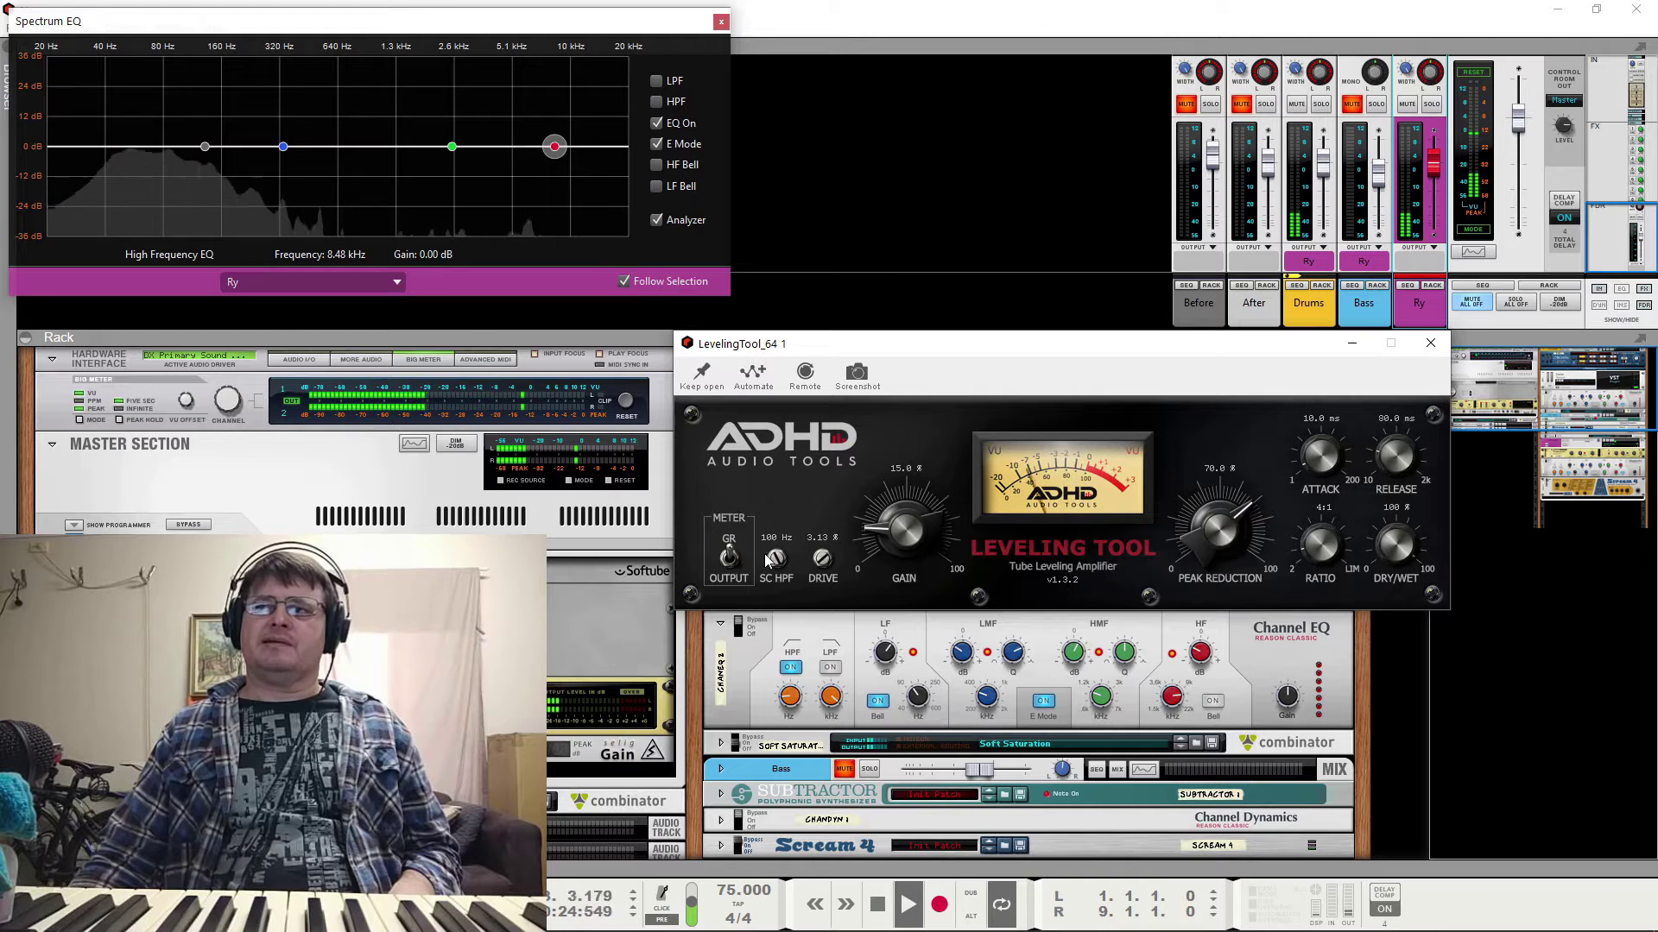
pyautogui.press('space')
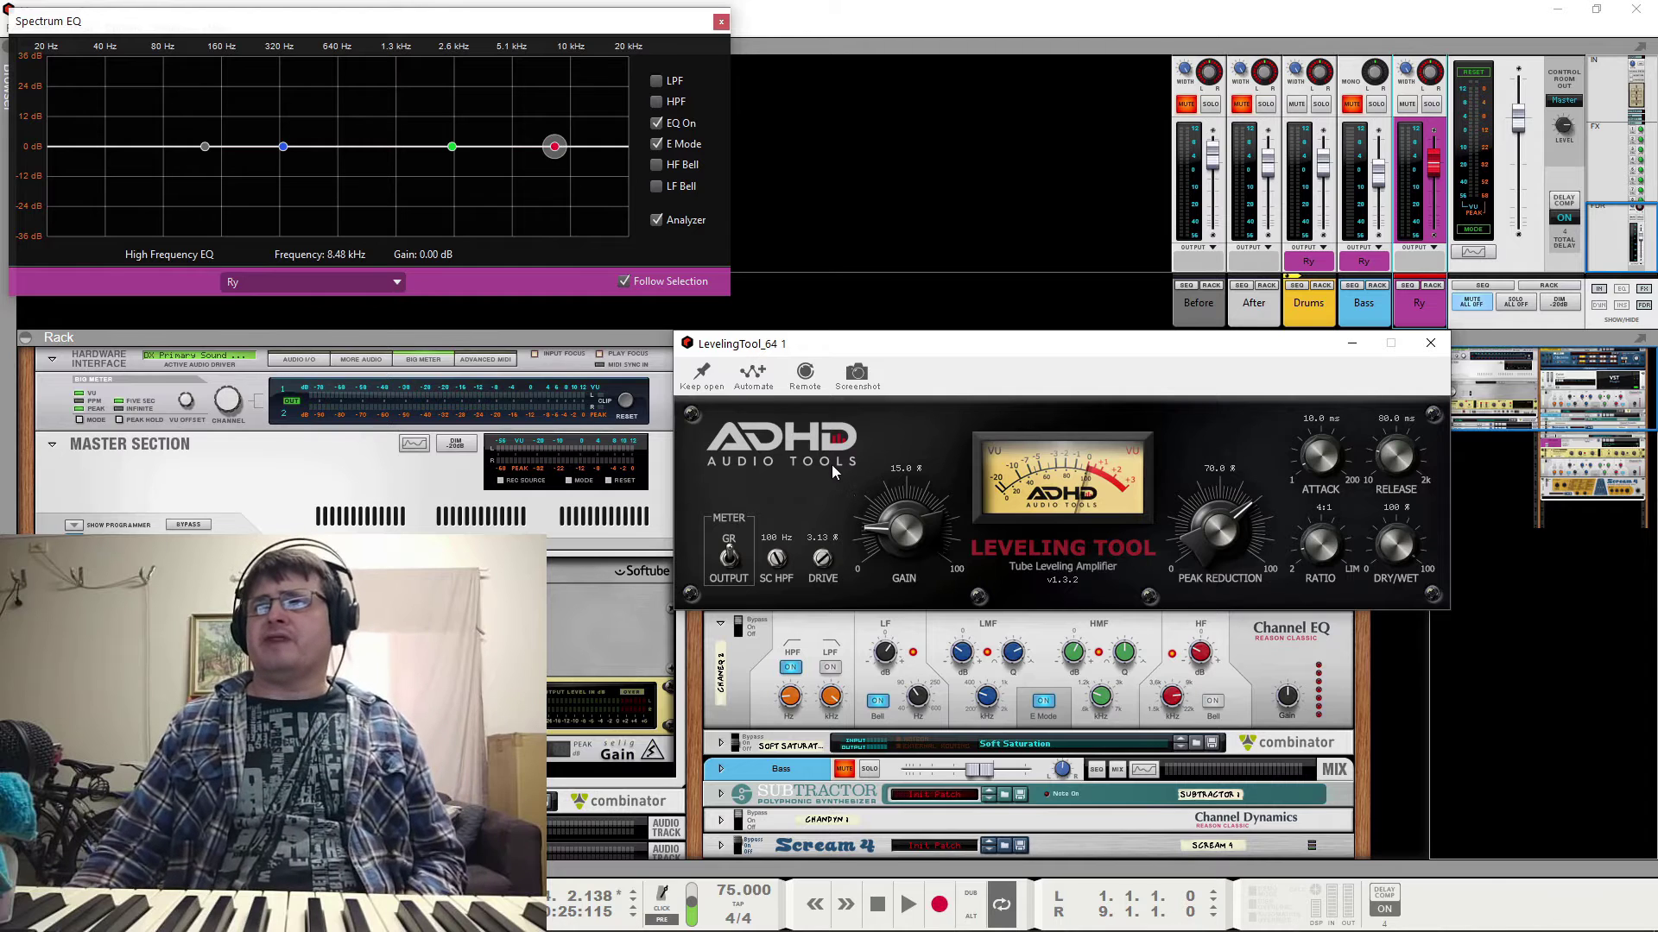
# Play the drums briefly and lower the Leveling Tool's peak reduction to 30%
pyautogui.press('space')
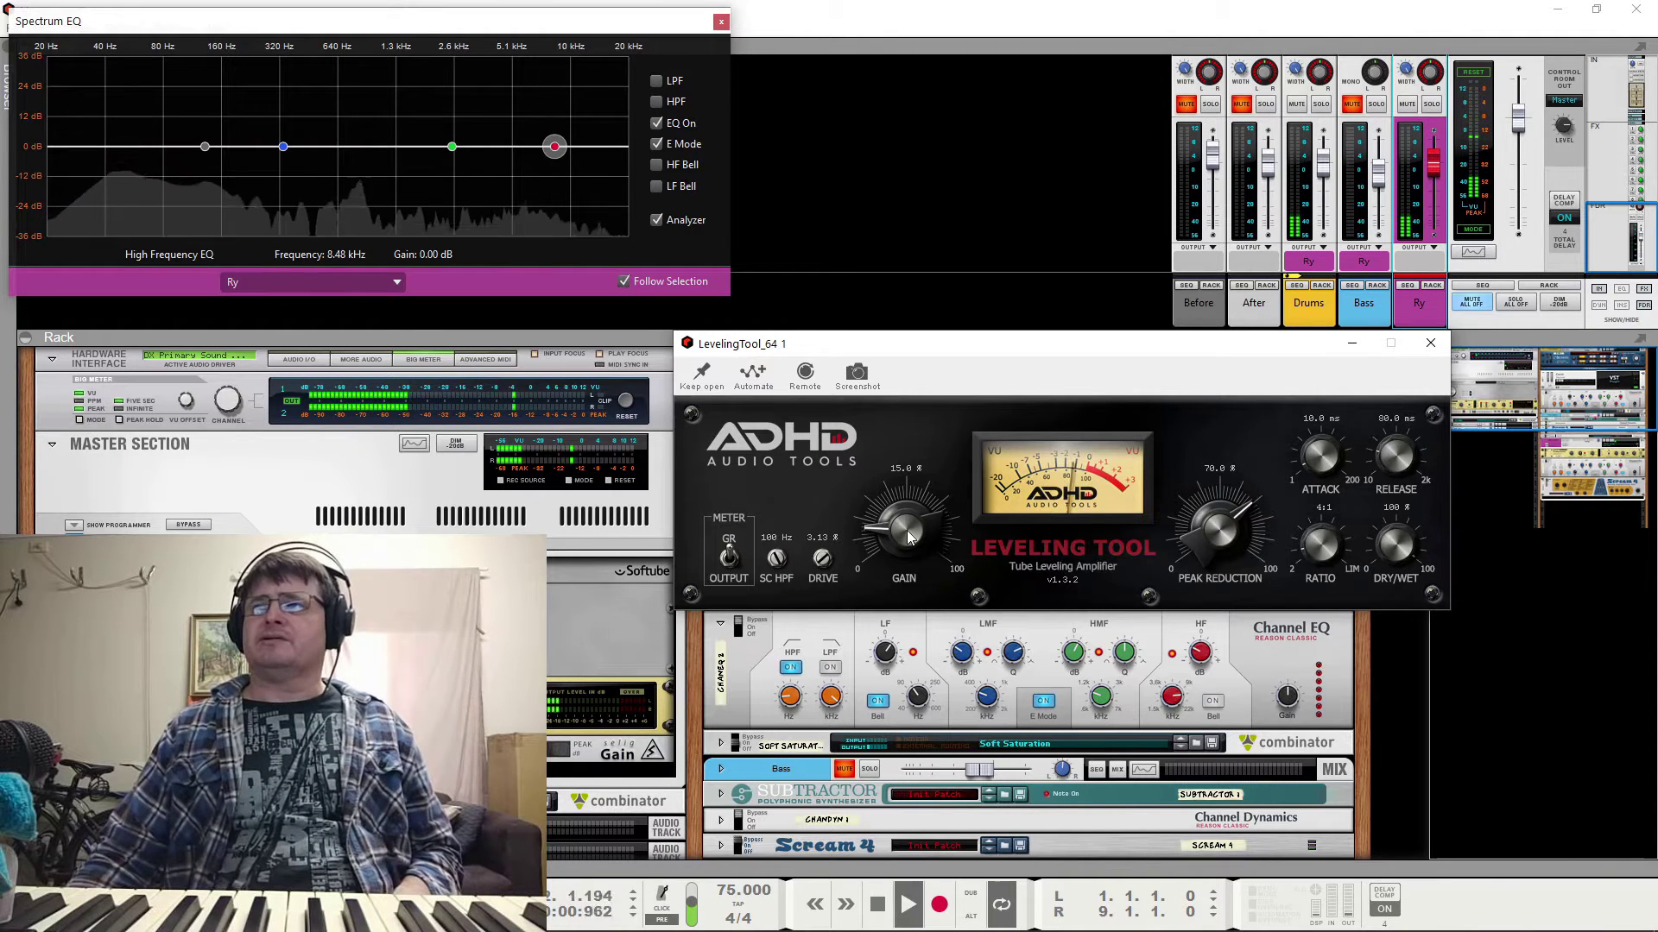
pyautogui.press('space')
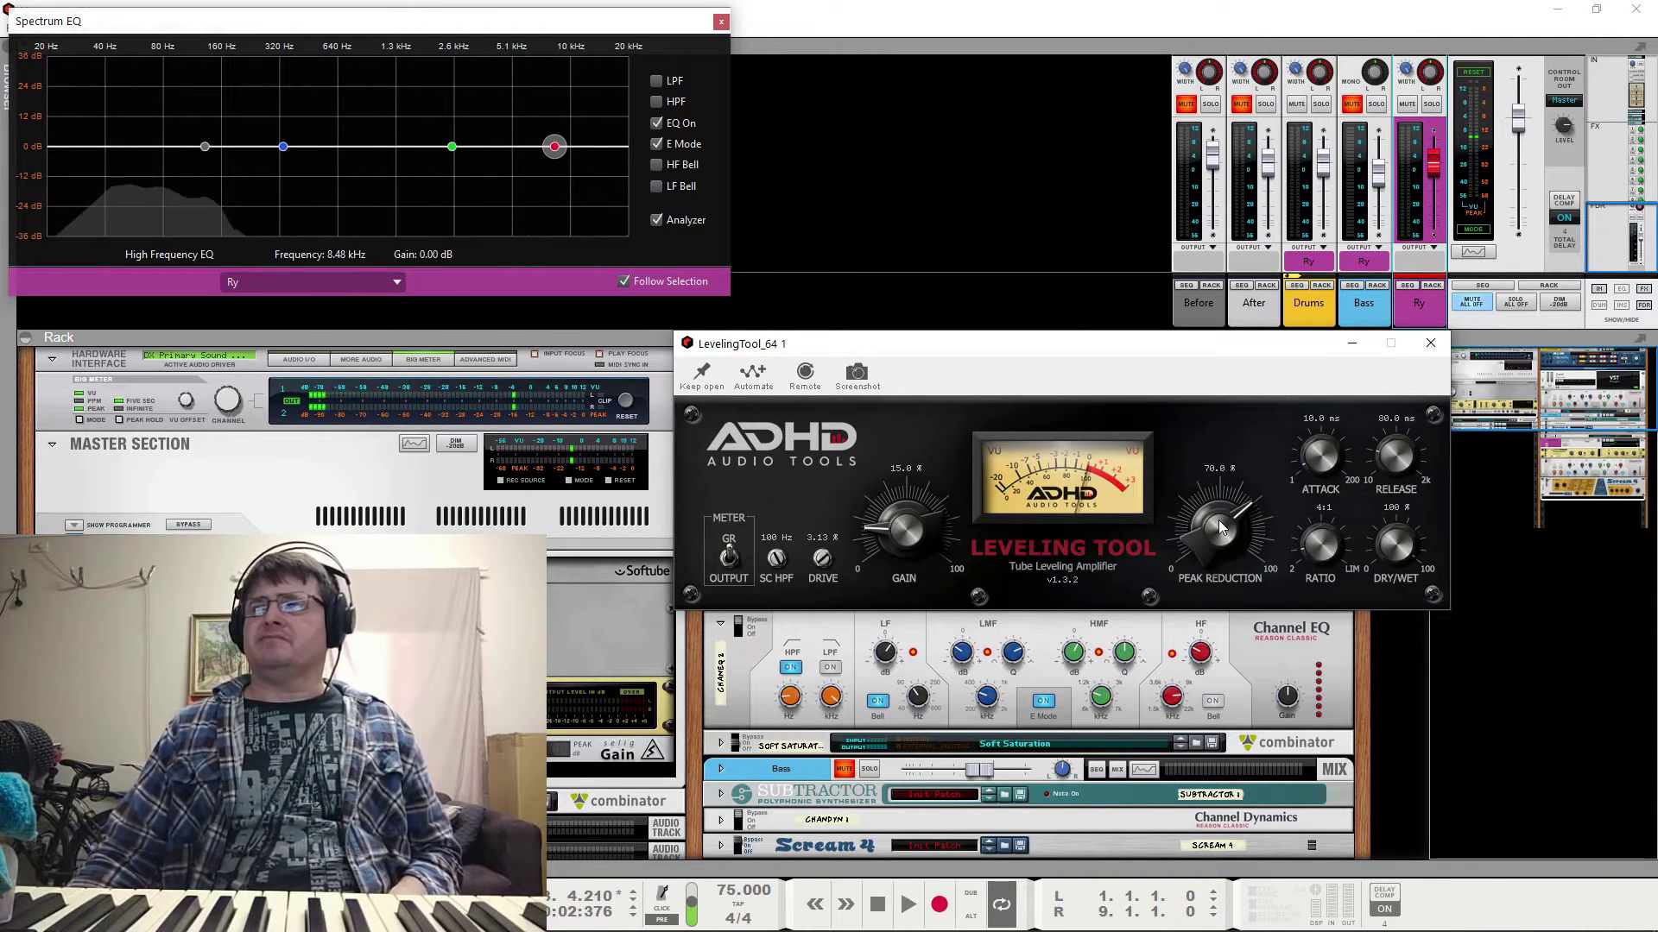
pyautogui.moveTo(1220, 528); pyautogui.dragTo(1222, 668)
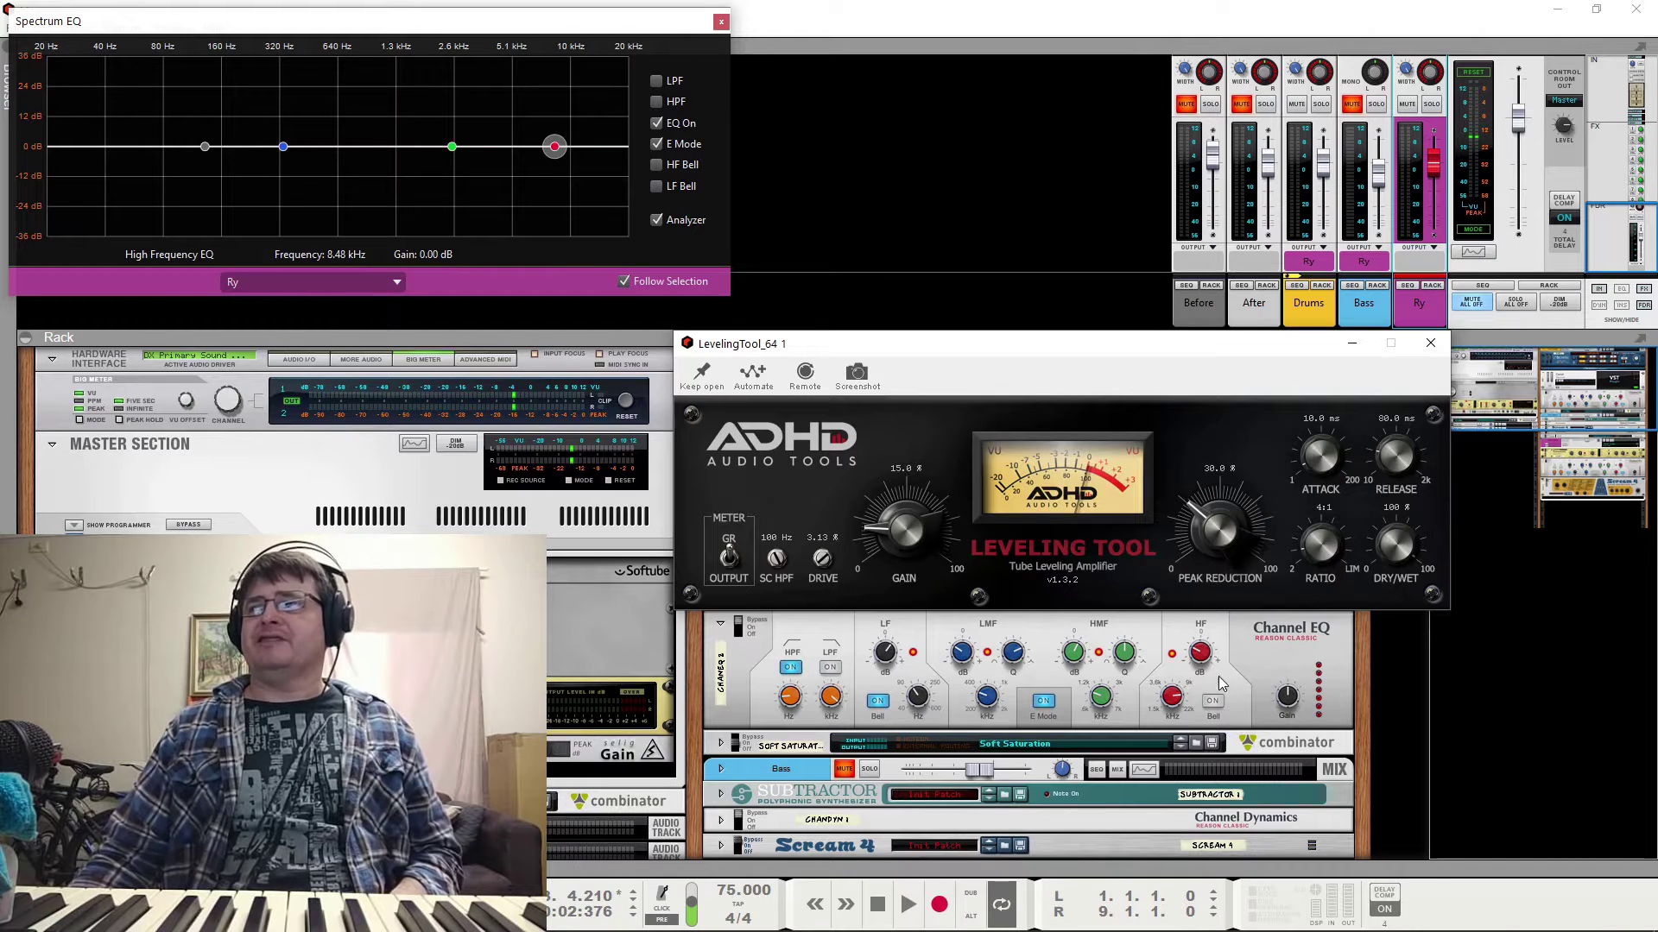
# Set the Leveling Tool's release to 322 ms and peak reduction to 21.3% while the drums play
pyautogui.press('space')
pyautogui.moveTo(1225, 511); pyautogui.dragTo(1230, 487)
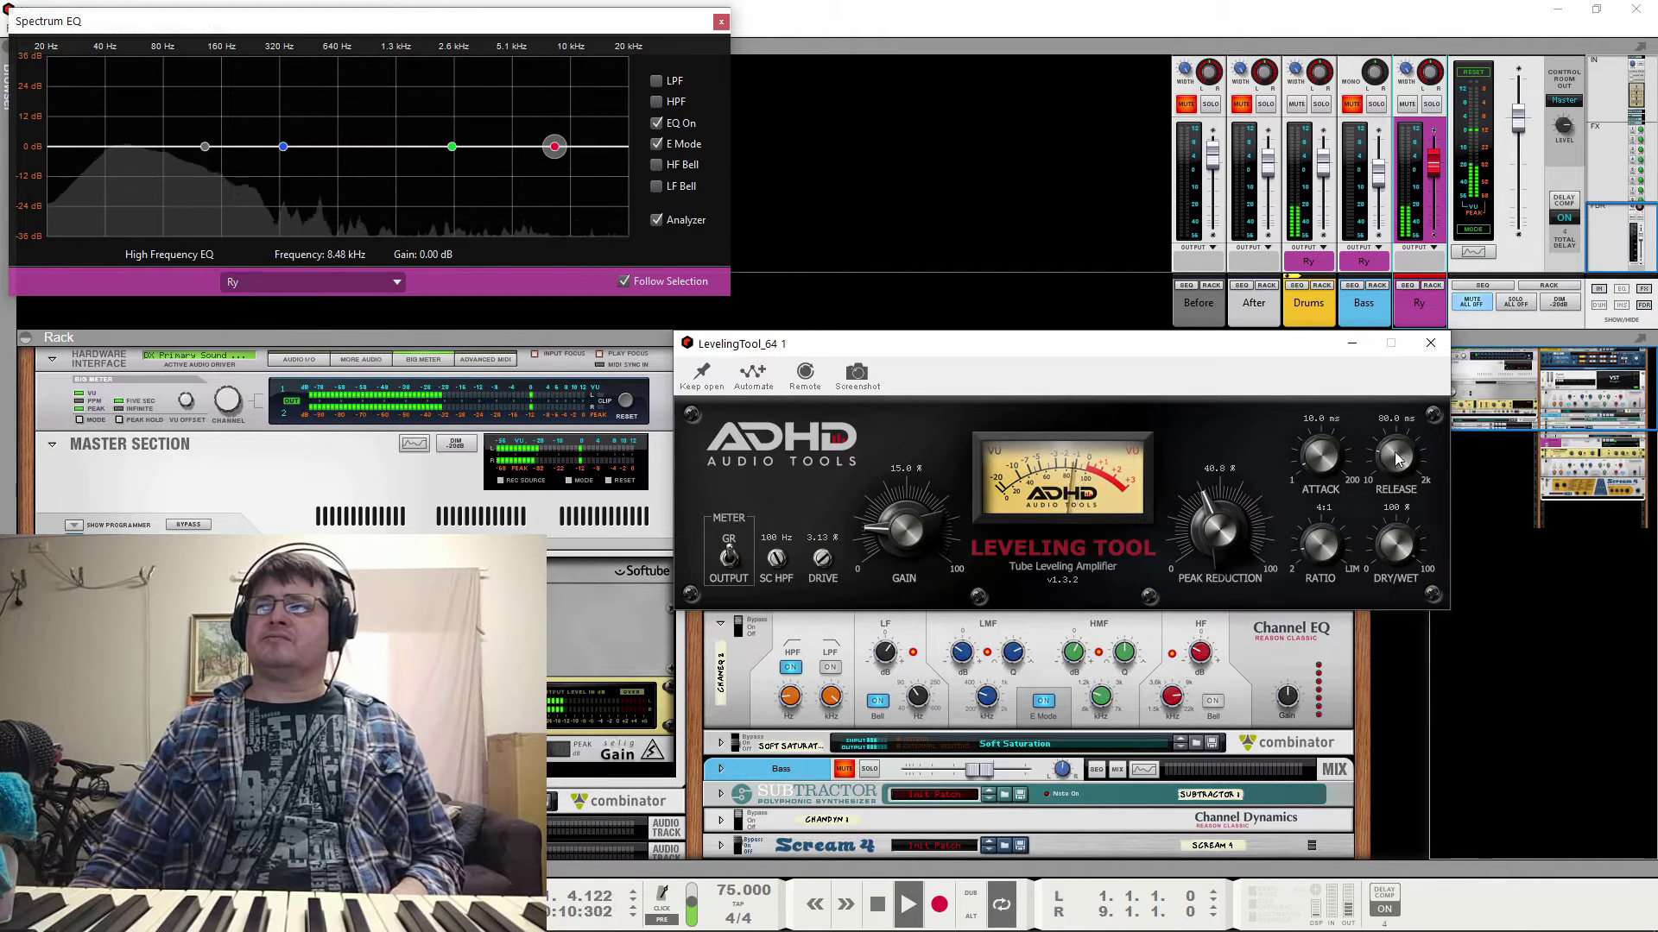
pyautogui.moveTo(1396, 458); pyautogui.dragTo(1396, 406)
pyautogui.moveTo(1235, 524); pyautogui.dragTo(1228, 599)
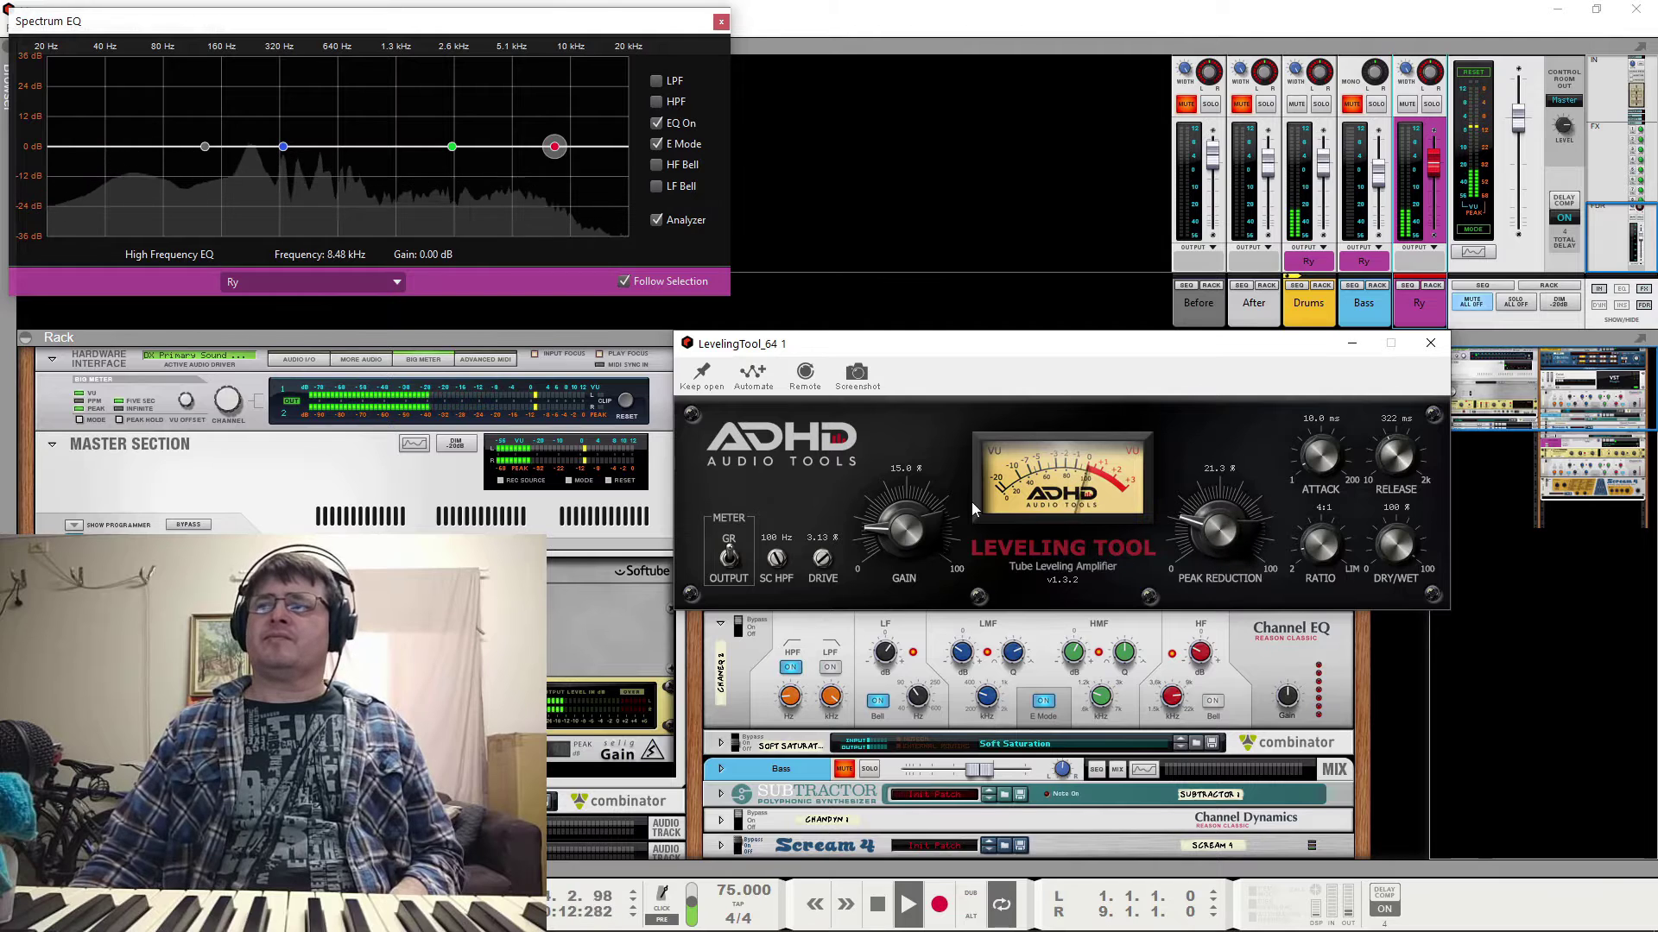
pyautogui.press('space')
# Push the Leveling Tool to 100% peak reduction, 1 ms attack, 10 ms release and LIM ratio, and play the drums
pyautogui.moveTo(1221, 532); pyautogui.dragTo(1355, 186)
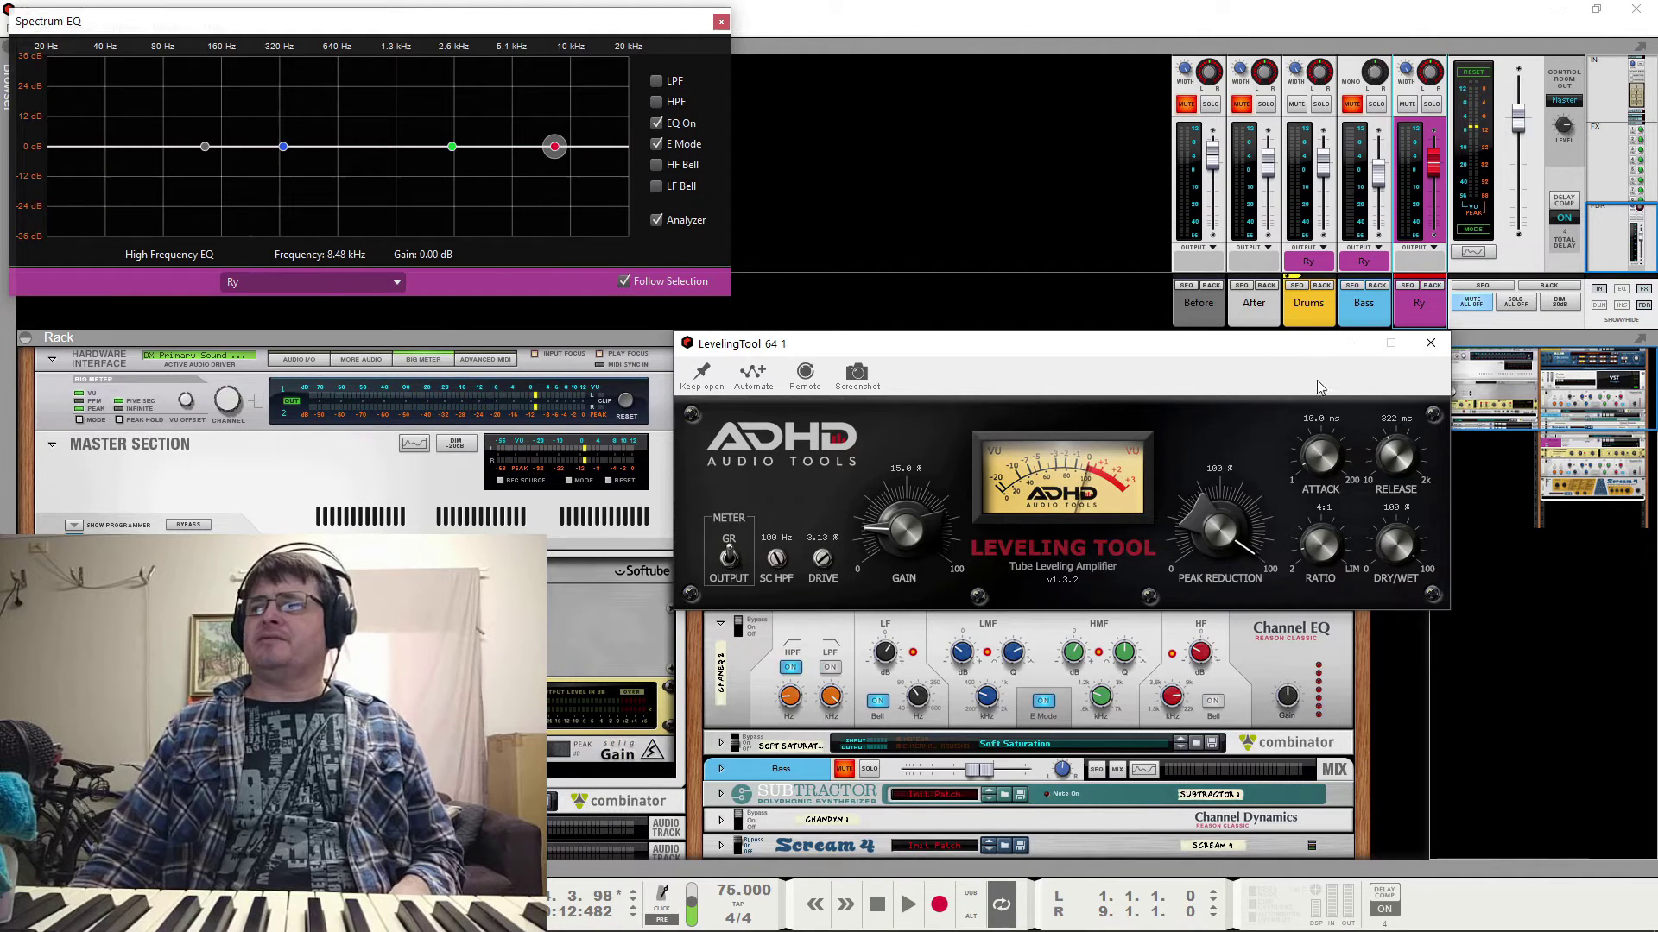
pyautogui.moveTo(1395, 449); pyautogui.dragTo(1416, 562)
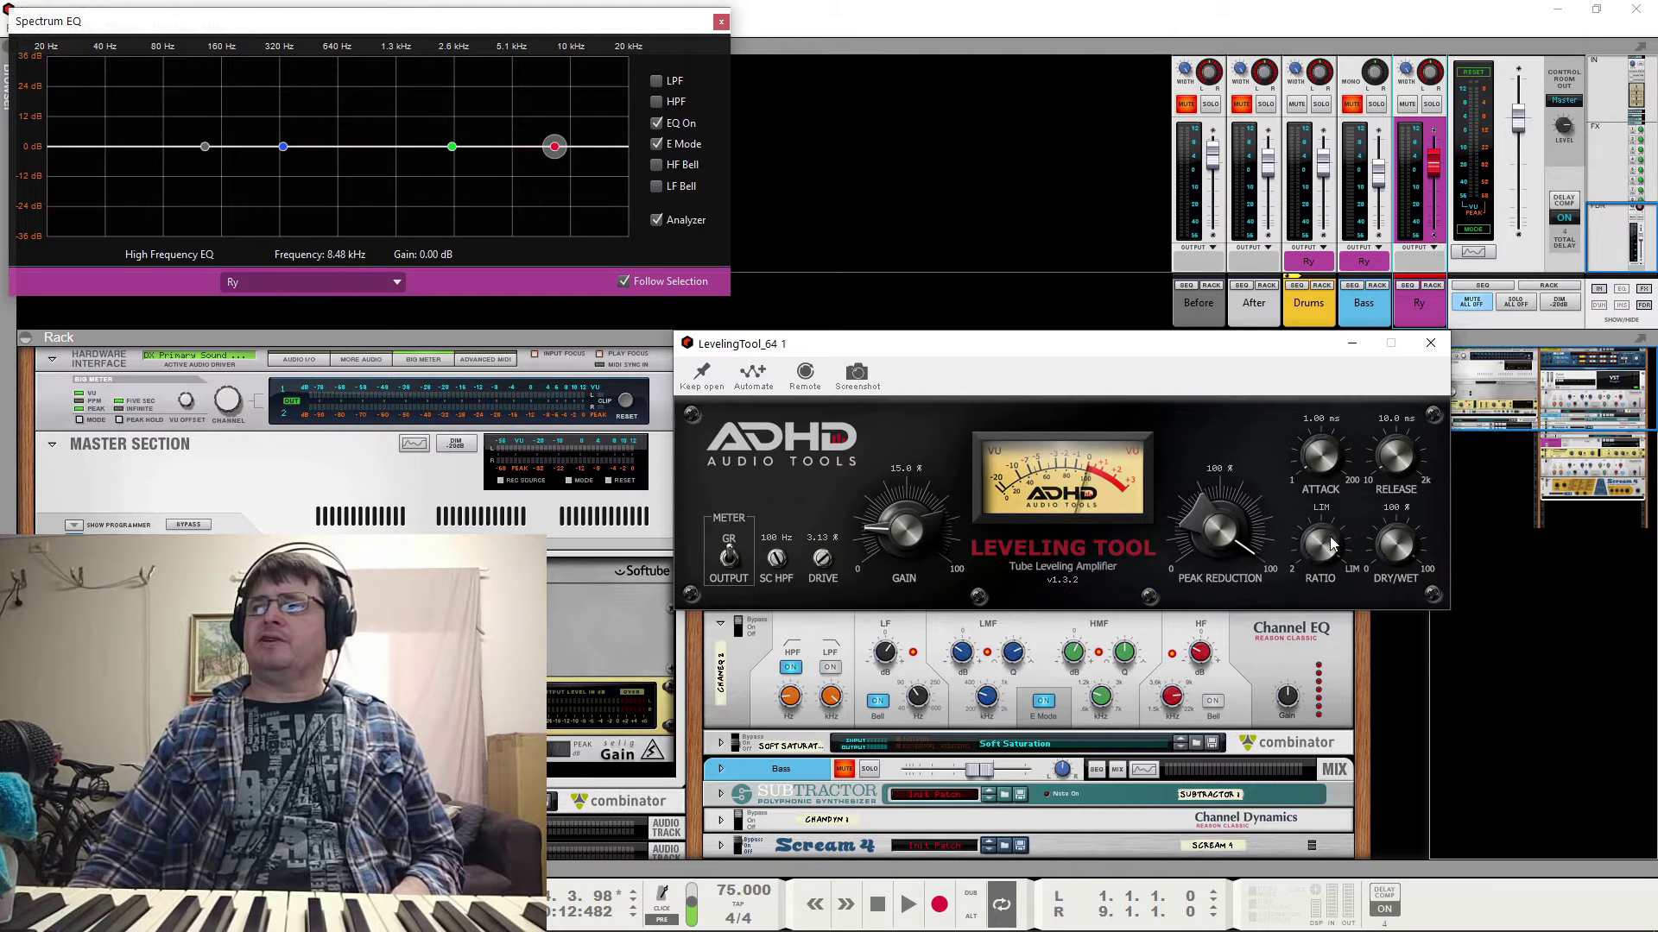
pyautogui.press('space')
# Lengthen the Leveling Tool's attack to 68.2 ms and its release to 226 ms while auditioning the drums
pyautogui.moveTo(1352, 486); pyautogui.dragTo(1402, 466)
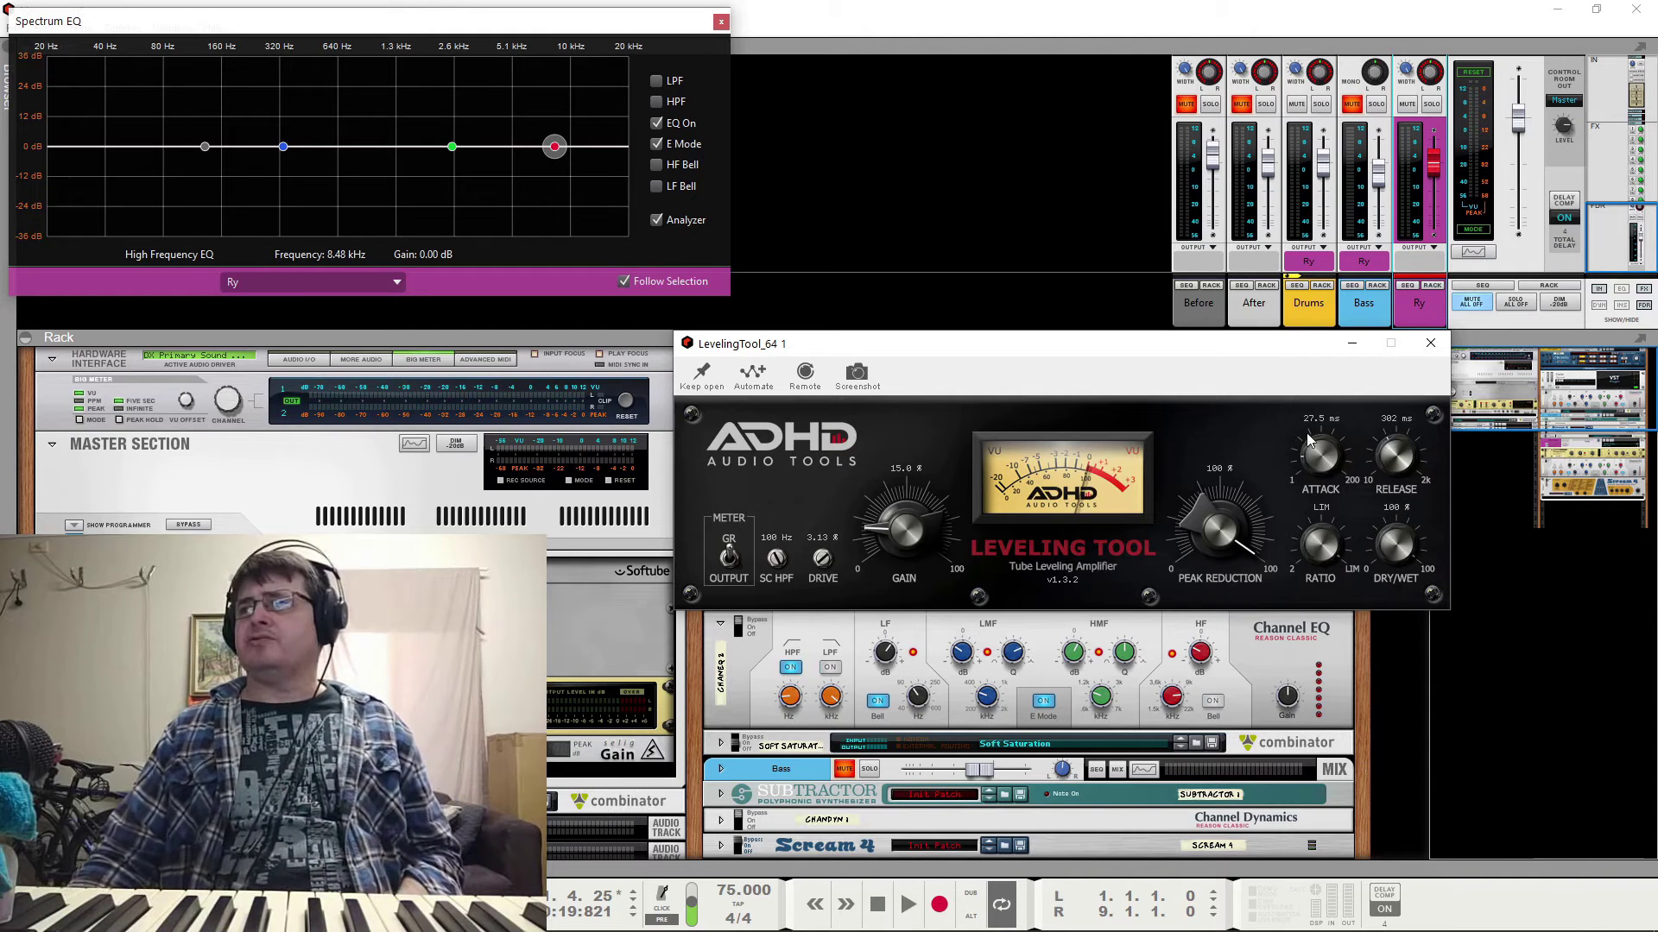
pyautogui.press('space')
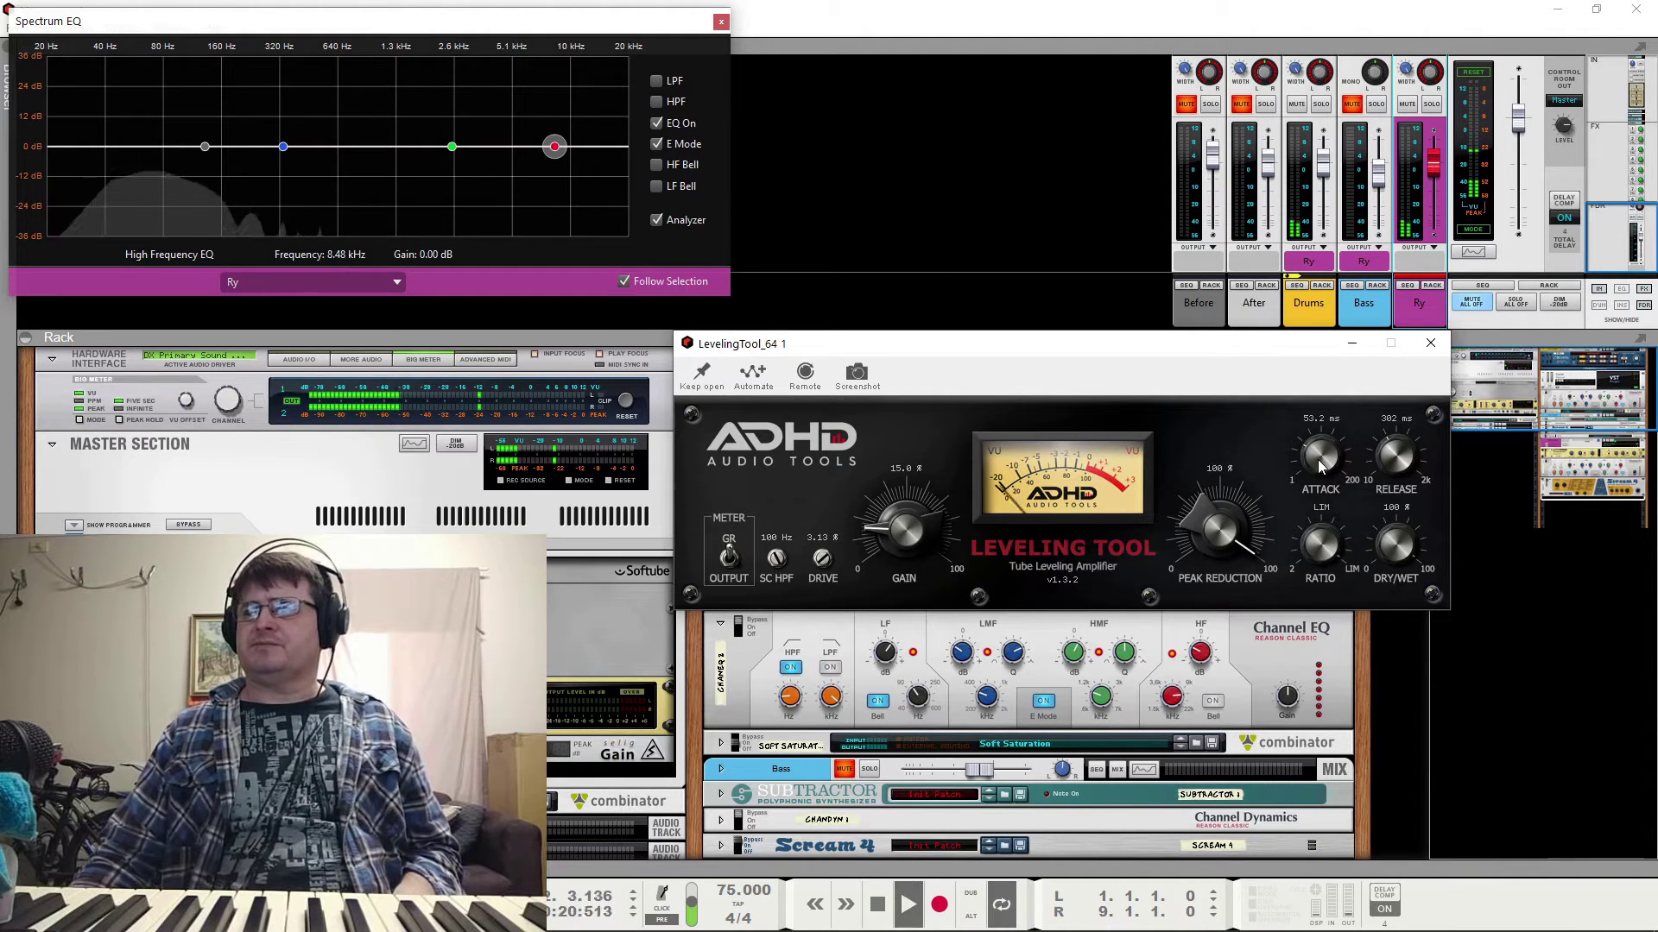
pyautogui.moveTo(1318, 459); pyautogui.dragTo(1405, 466)
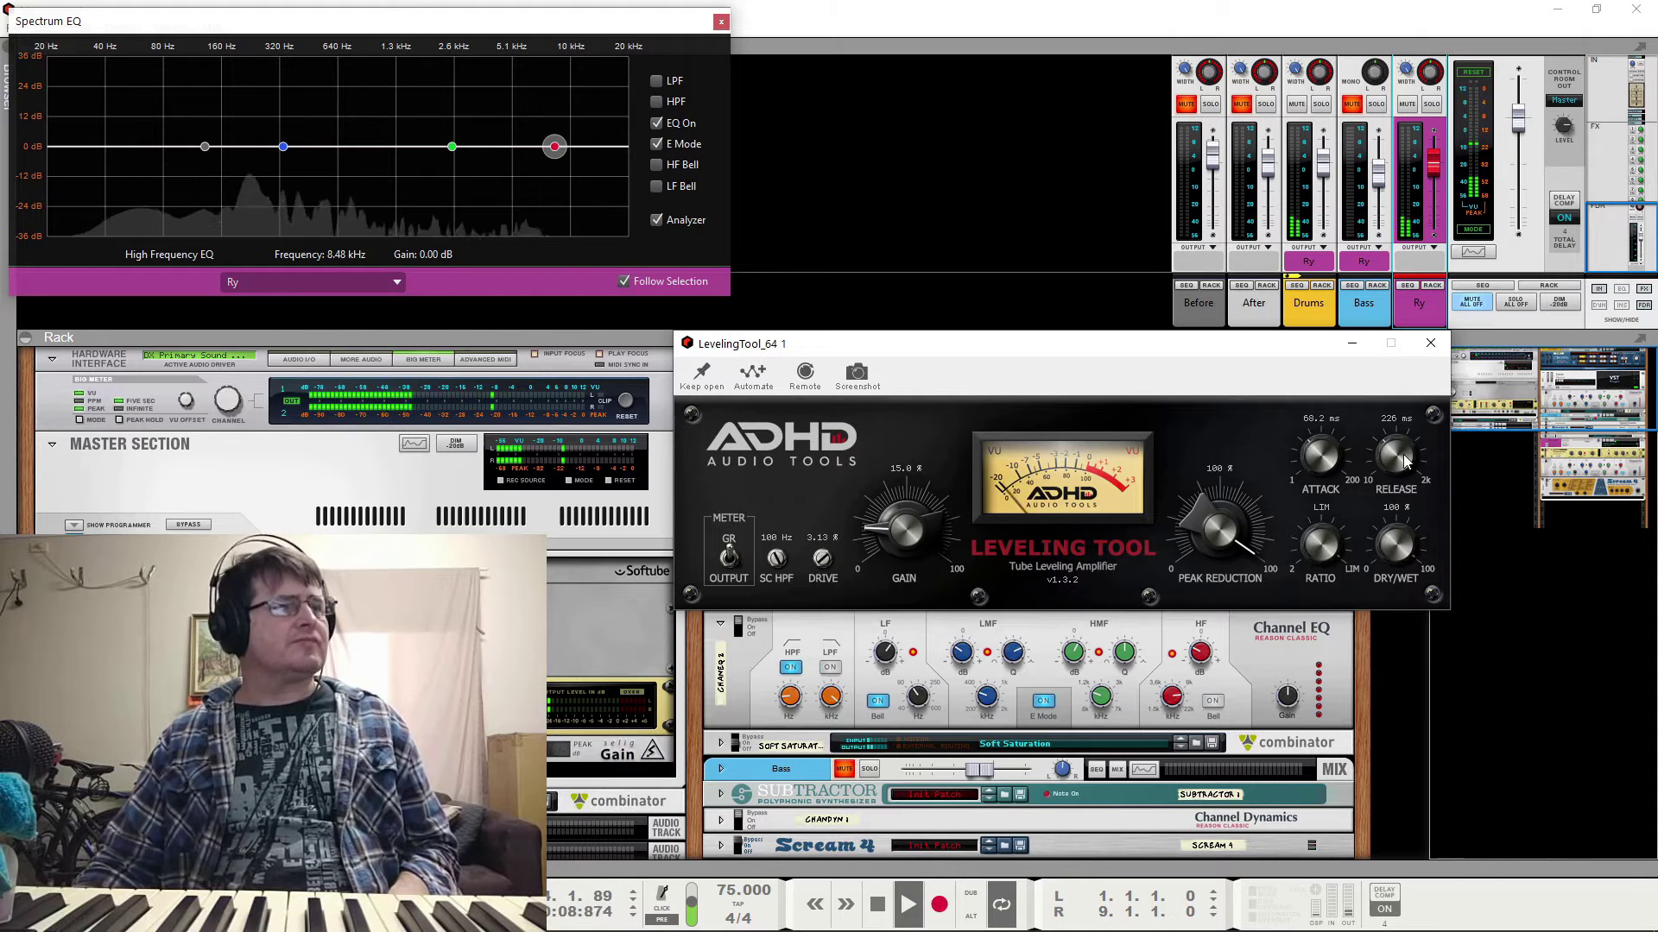
pyautogui.press('space')
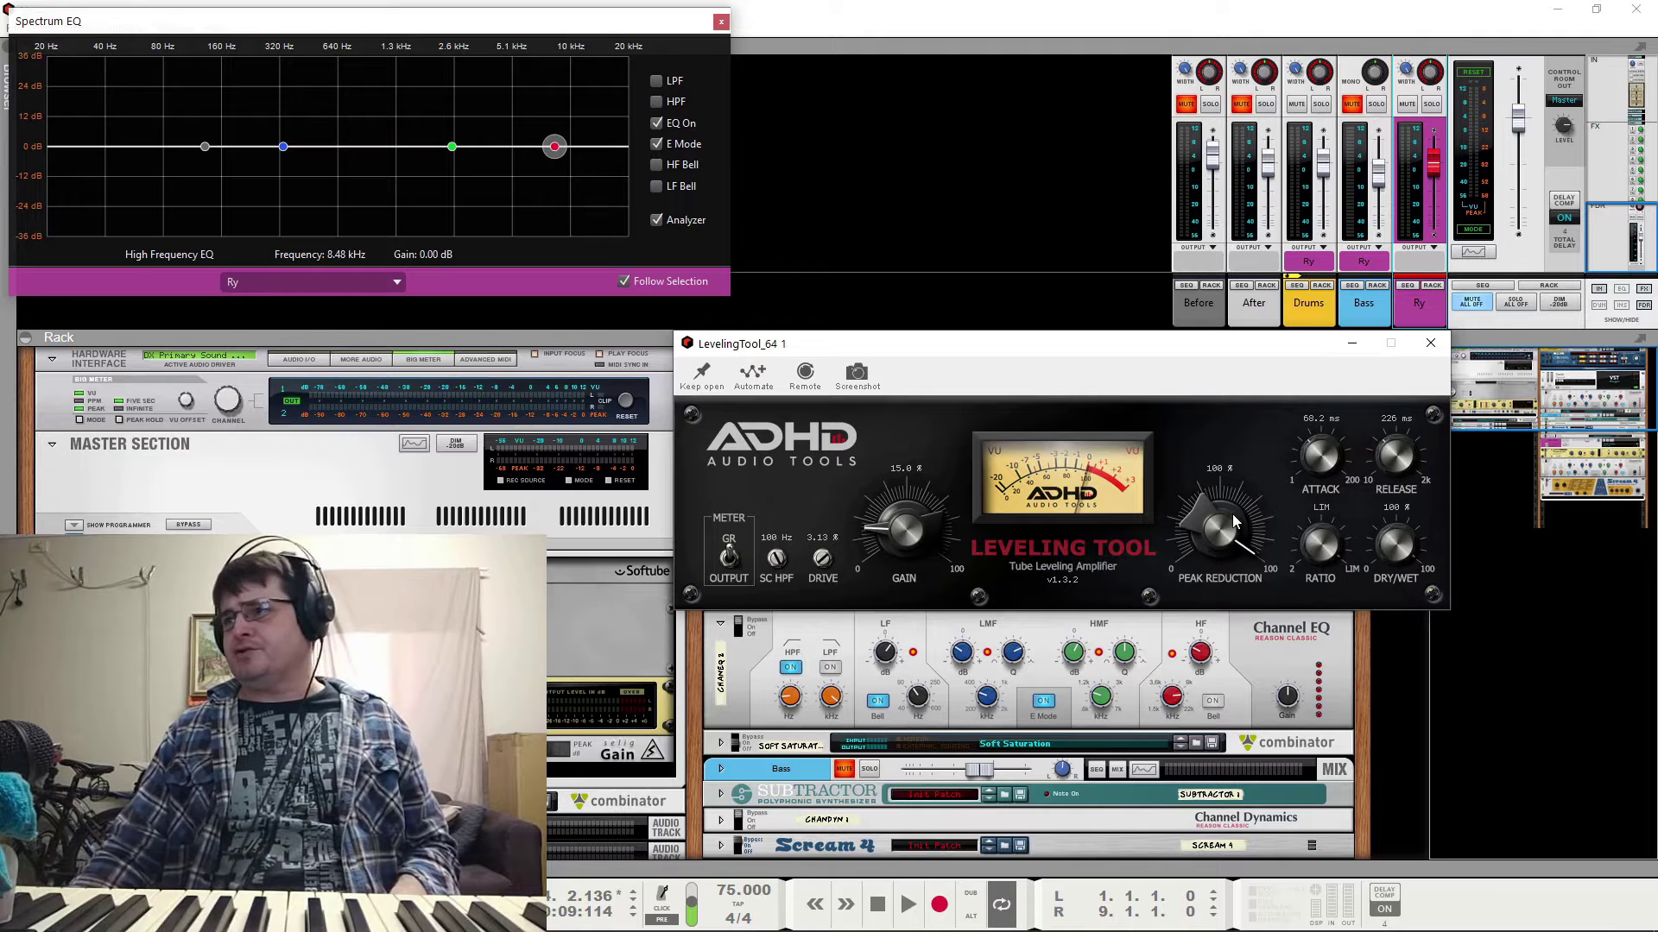
# Set the Leveling Tool's peak reduction to 45% and its ratio to 4:1 while the drums play
pyautogui.moveTo(1223, 517); pyautogui.dragTo(1238, 548)
pyautogui.press('space')
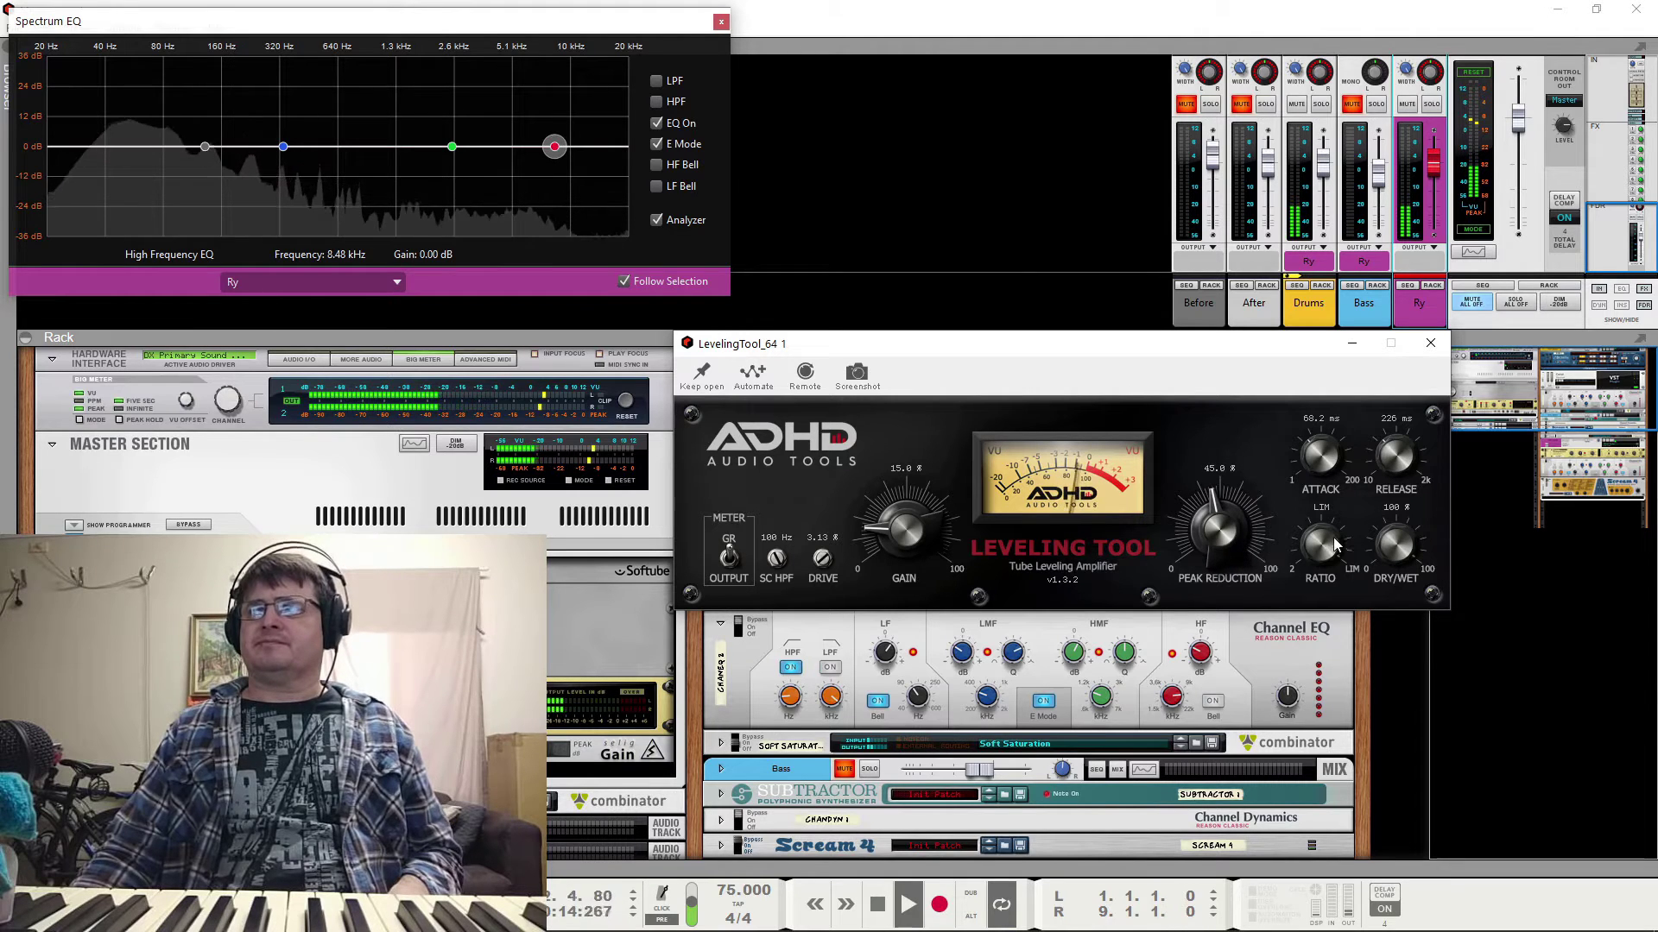
pyautogui.moveTo(1321, 548); pyautogui.dragTo(1323, 588)
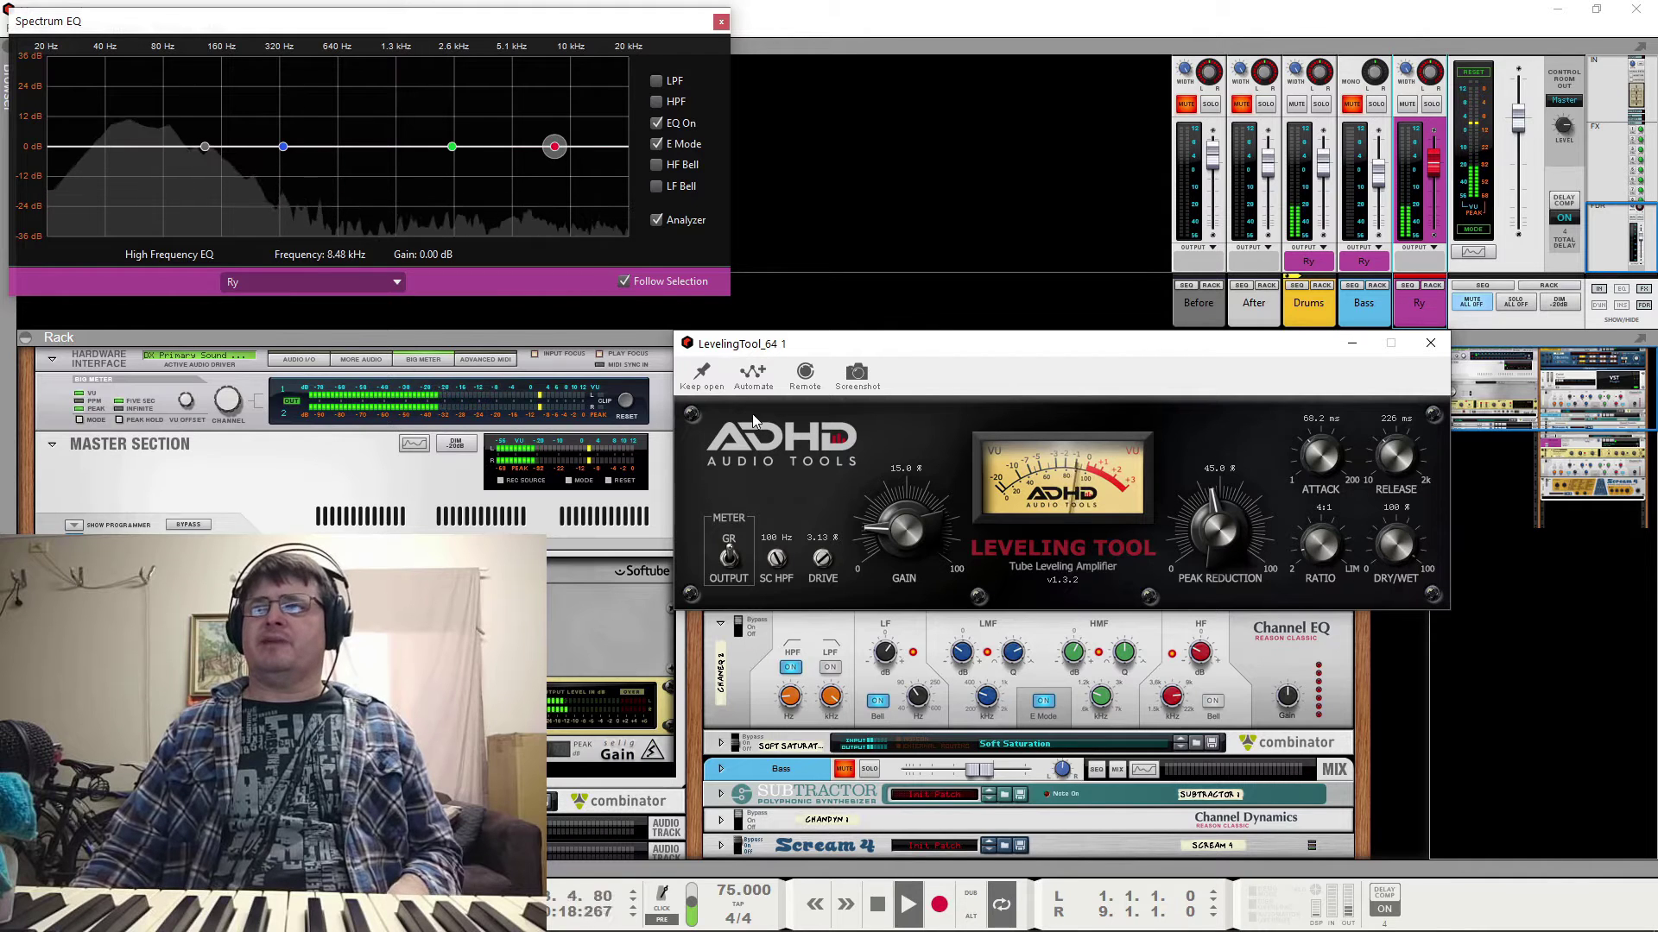
pyautogui.press('space')
# Keep the Leveling Tool window open, clear of its rack bypass switch, and toggle the device's bypass while the drums play
pyautogui.click(703, 375)
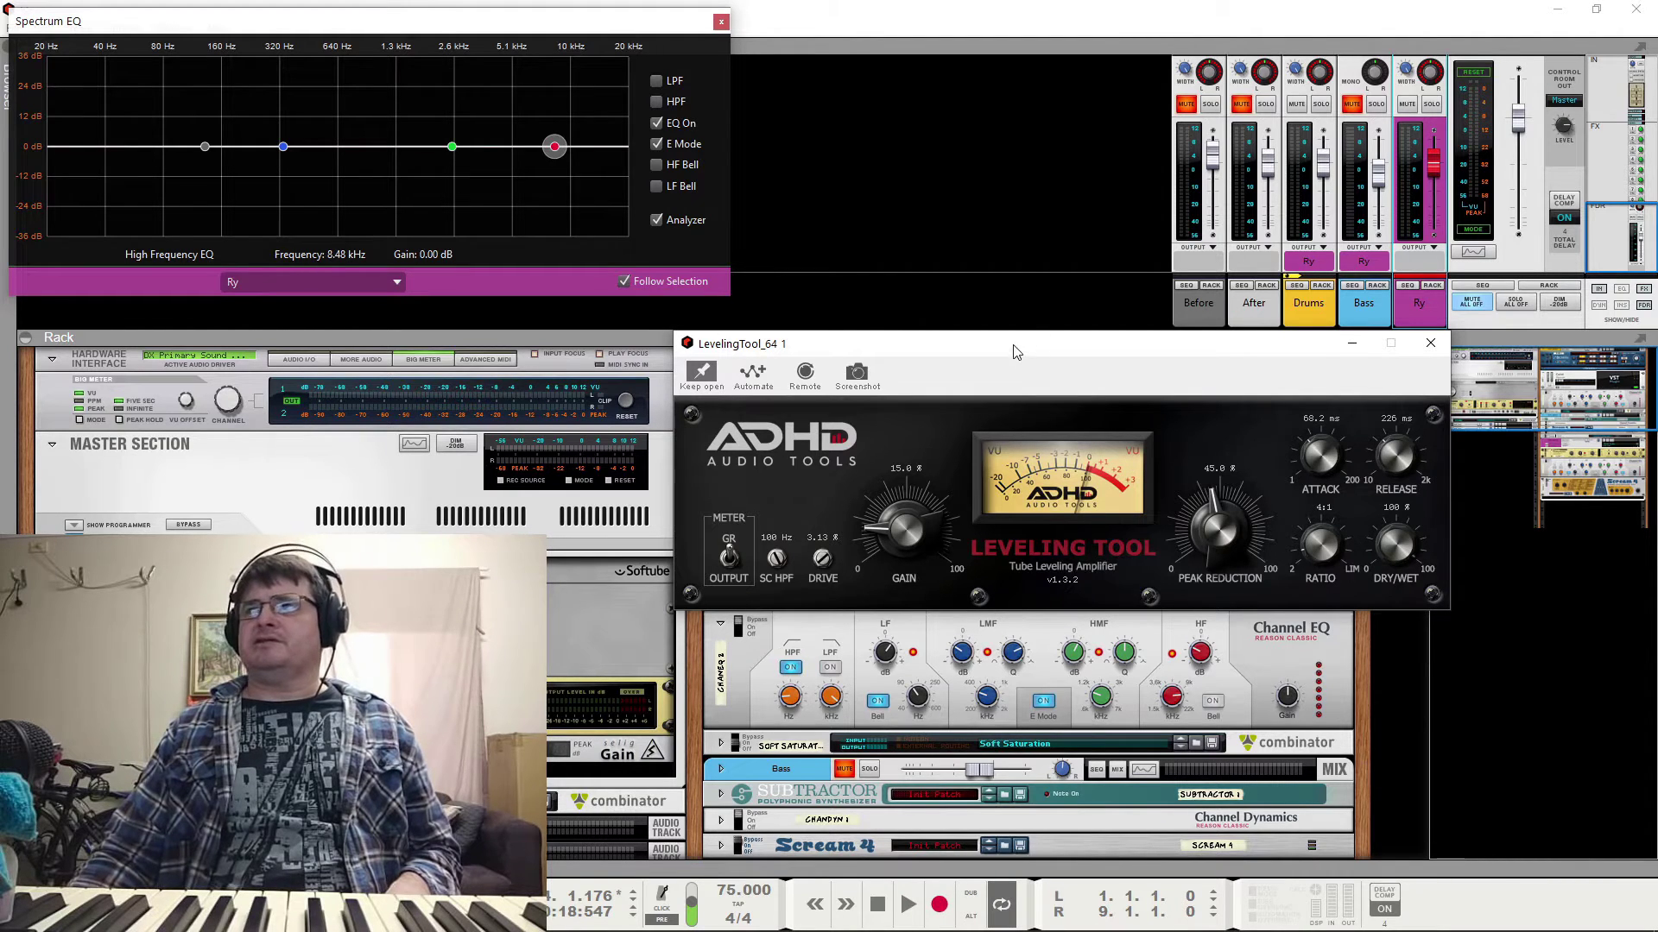
pyautogui.moveTo(1015, 351); pyautogui.dragTo(1093, 283)
pyautogui.press('space')
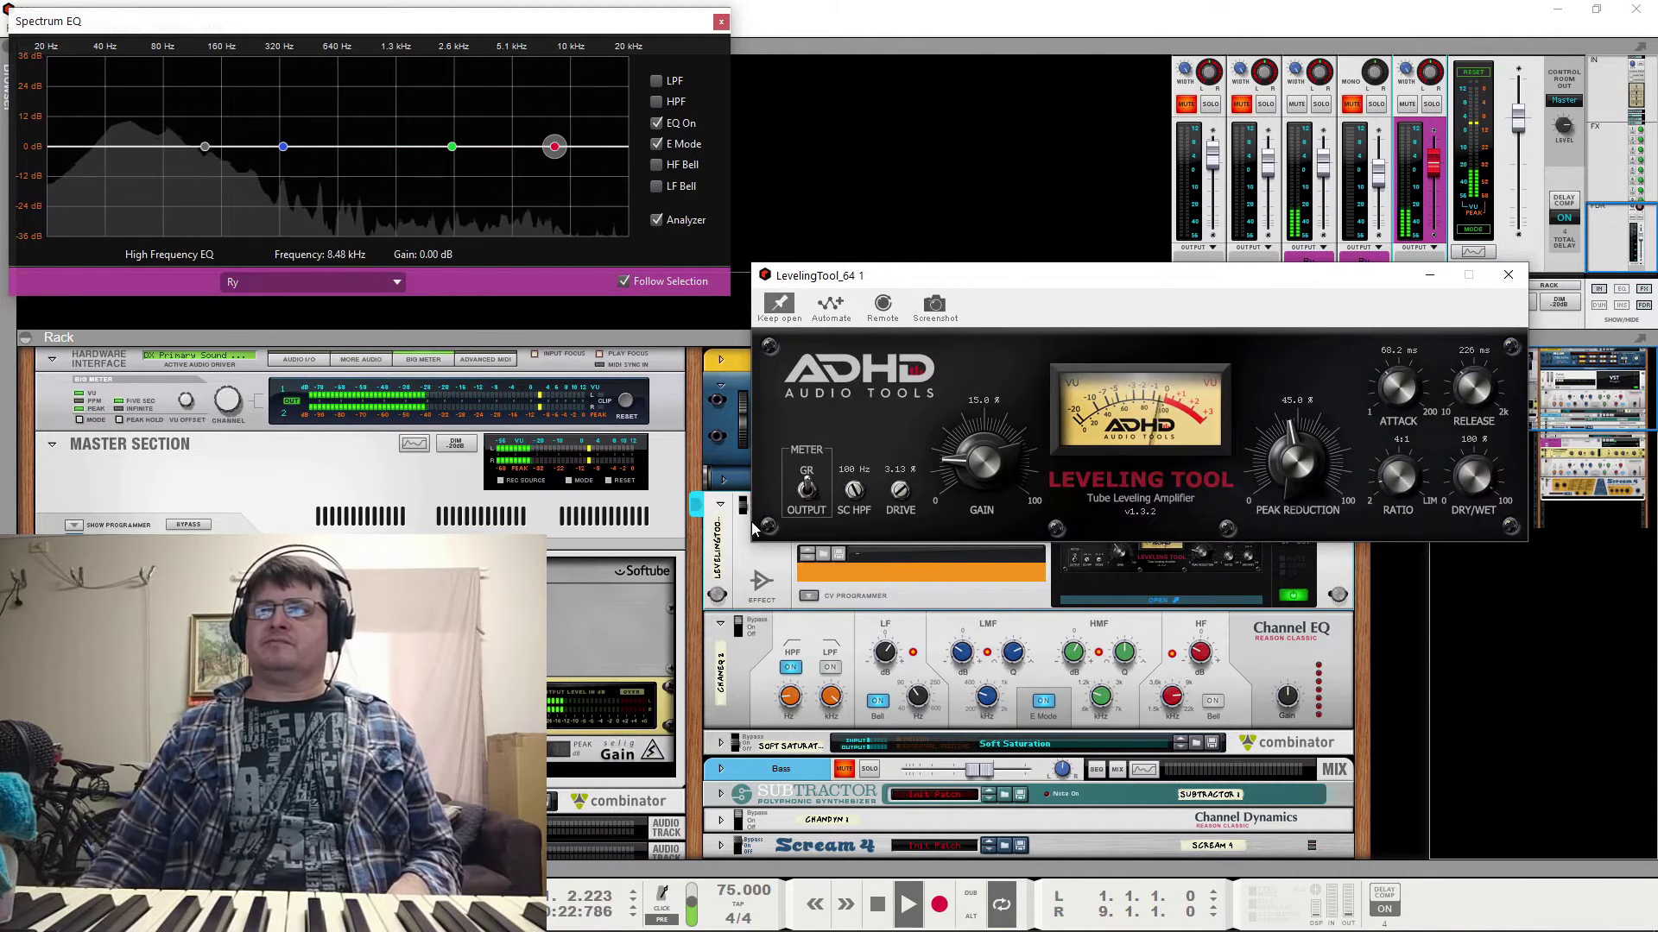
pyautogui.click(747, 489)
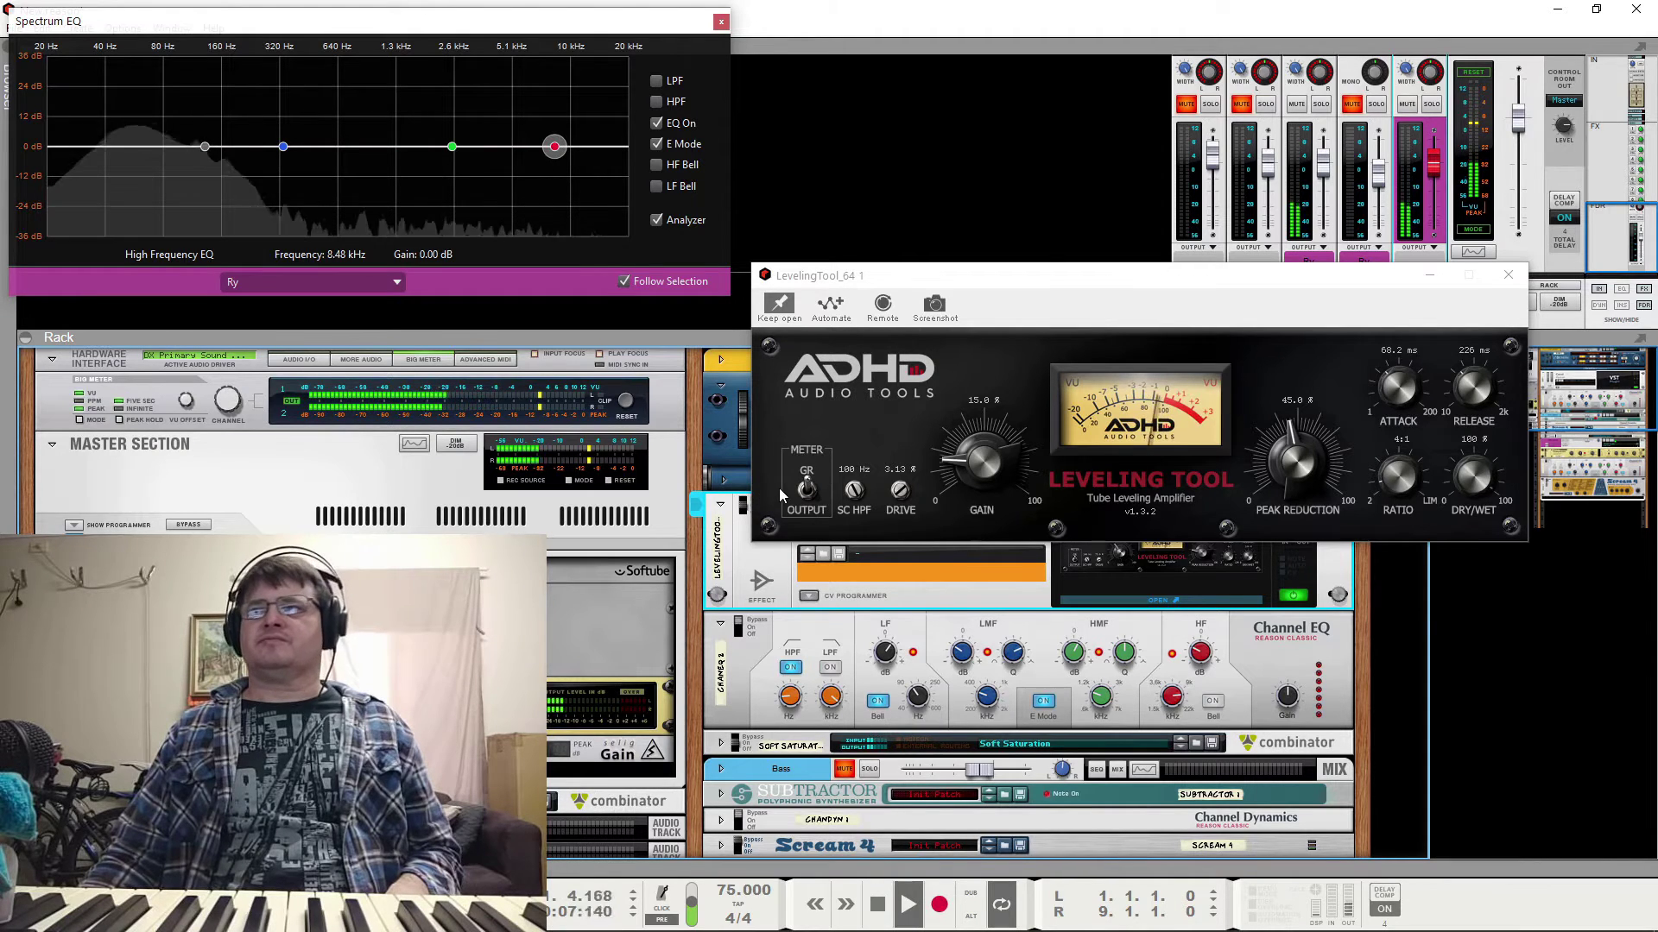
pyautogui.press('space')
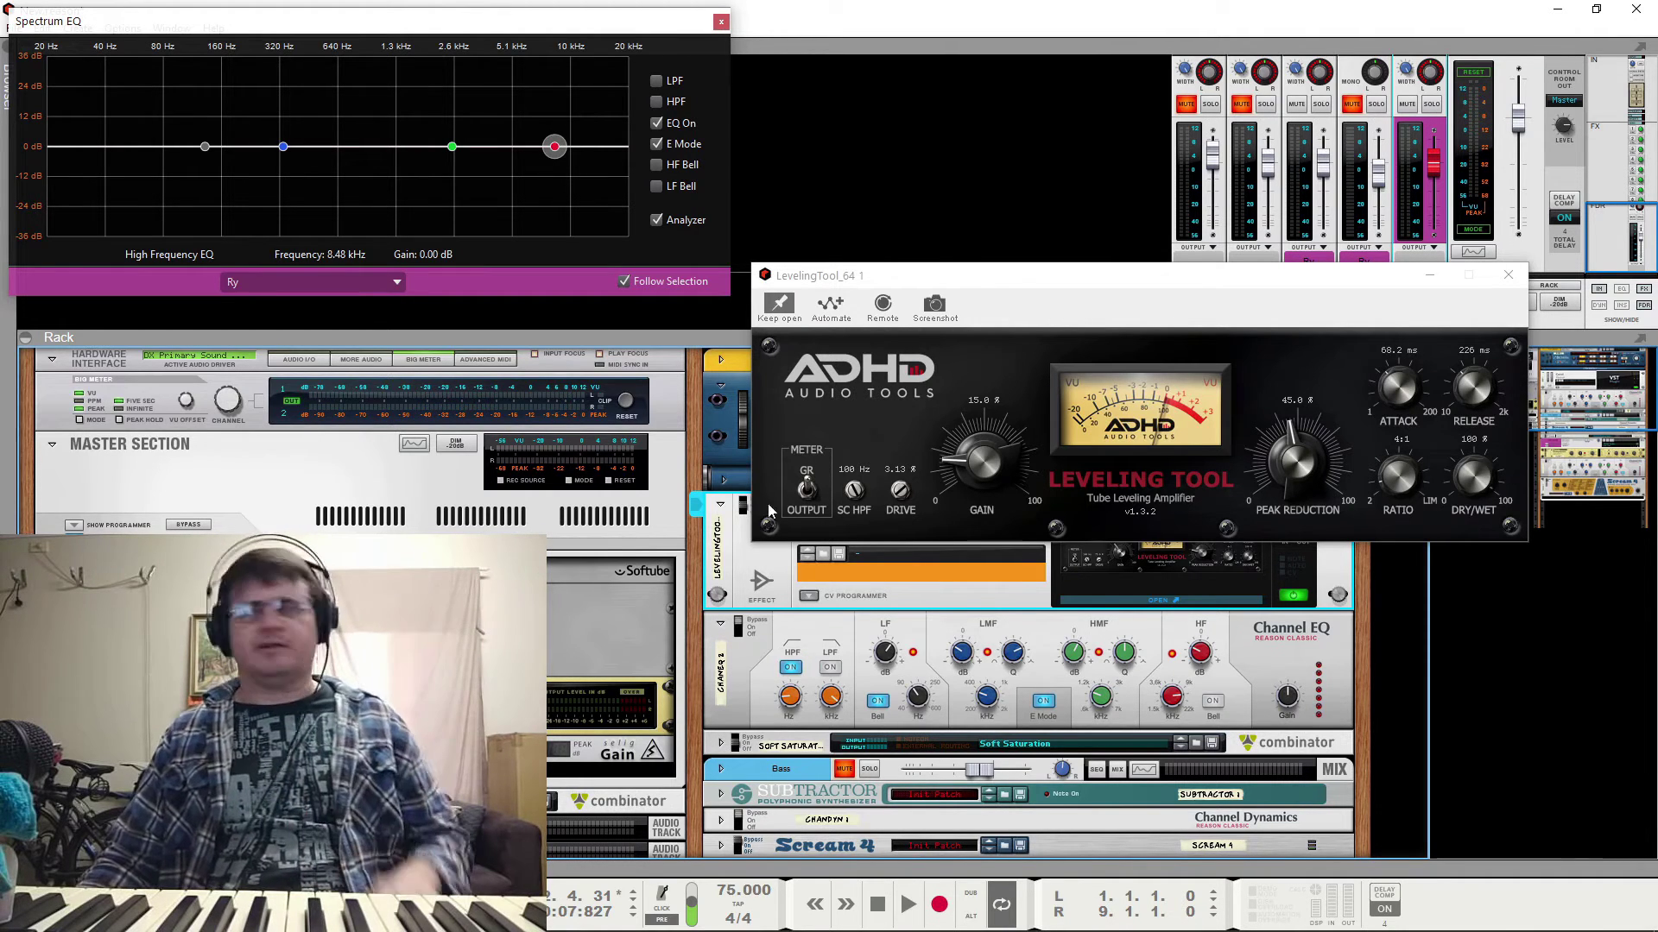
# Close and fold the Leveling Tool, and toggle the Channel EQ's high-pass filter off and on while the drums play
pyautogui.click(1509, 275)
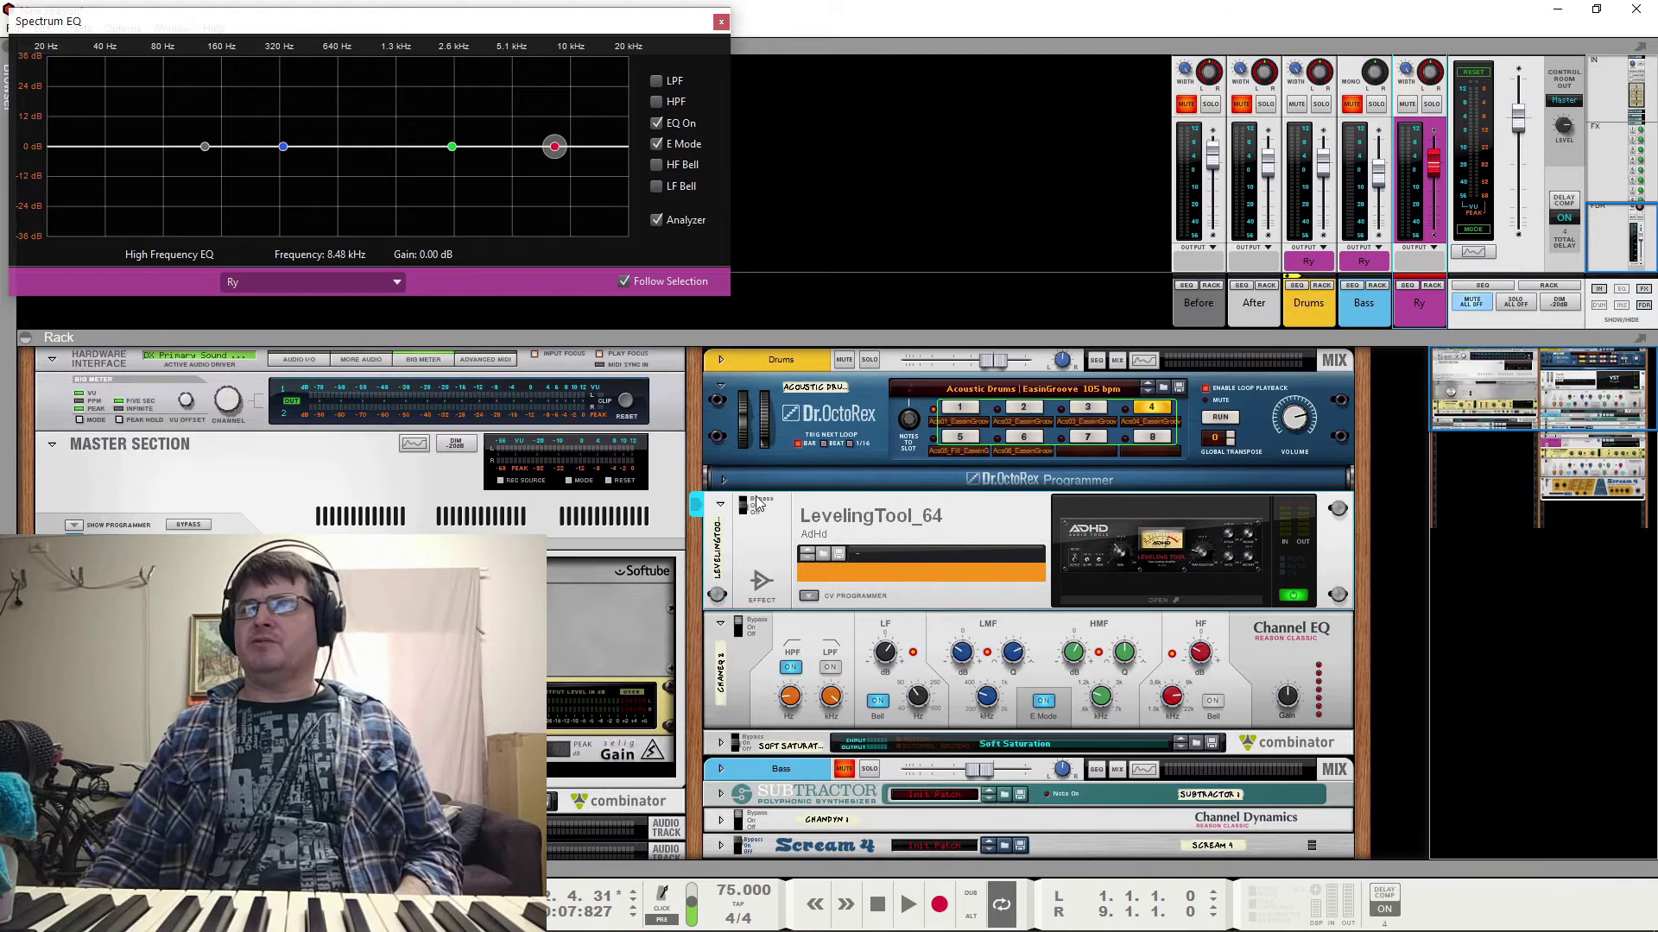
pyautogui.click(721, 508)
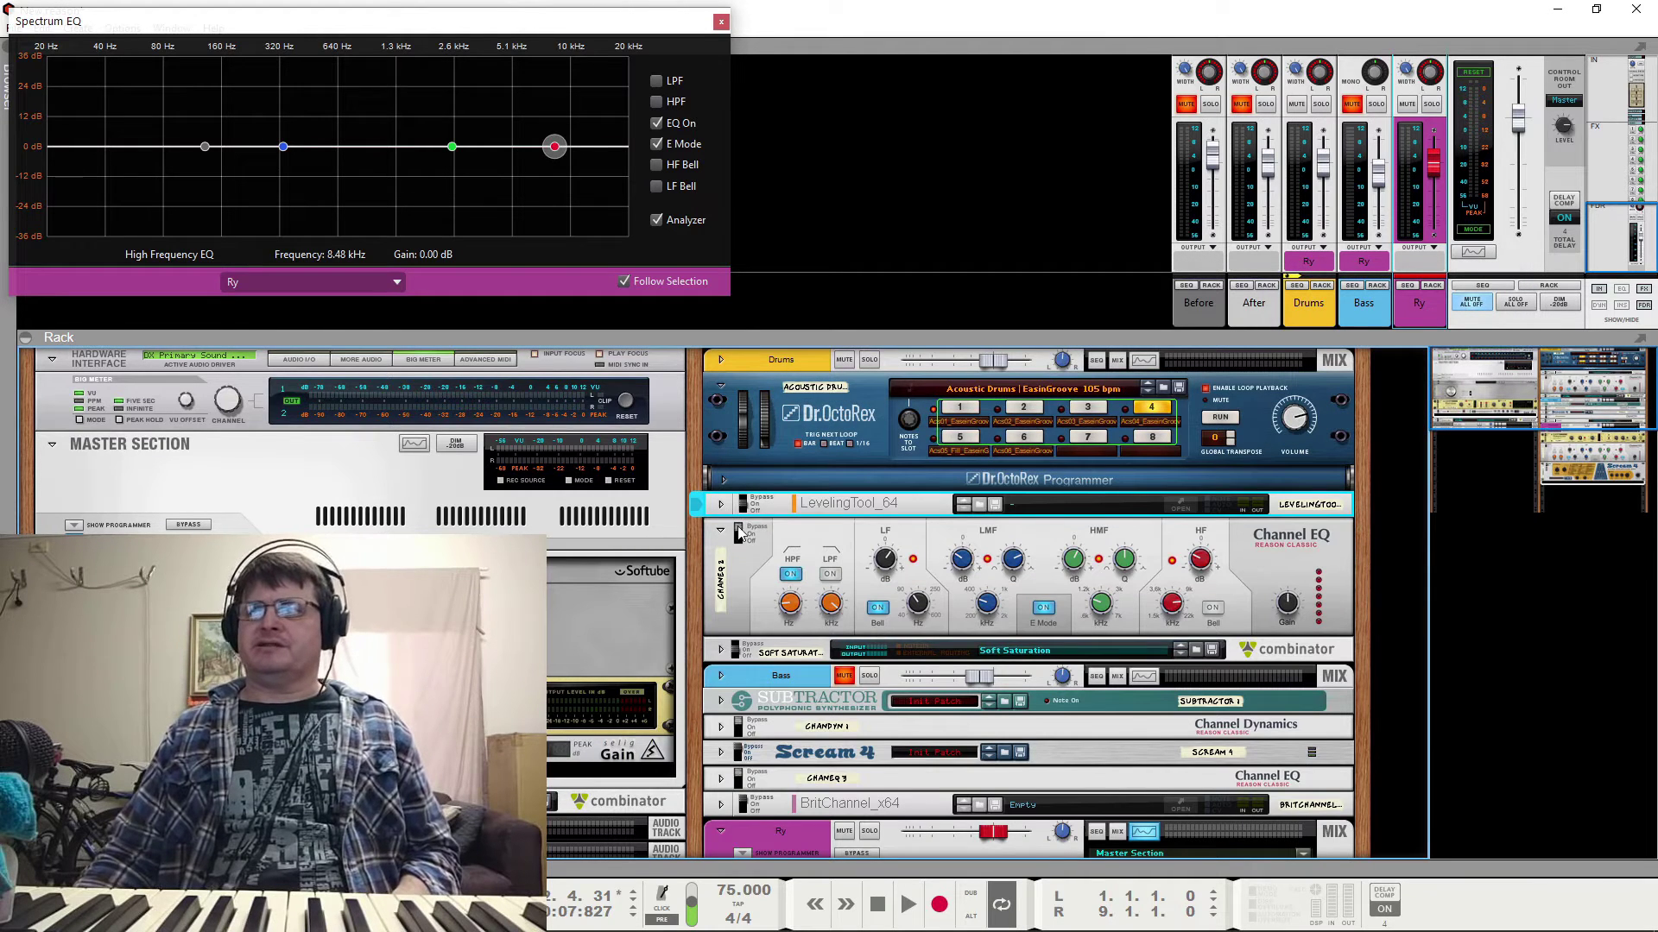
pyautogui.click(742, 544)
pyautogui.press('space')
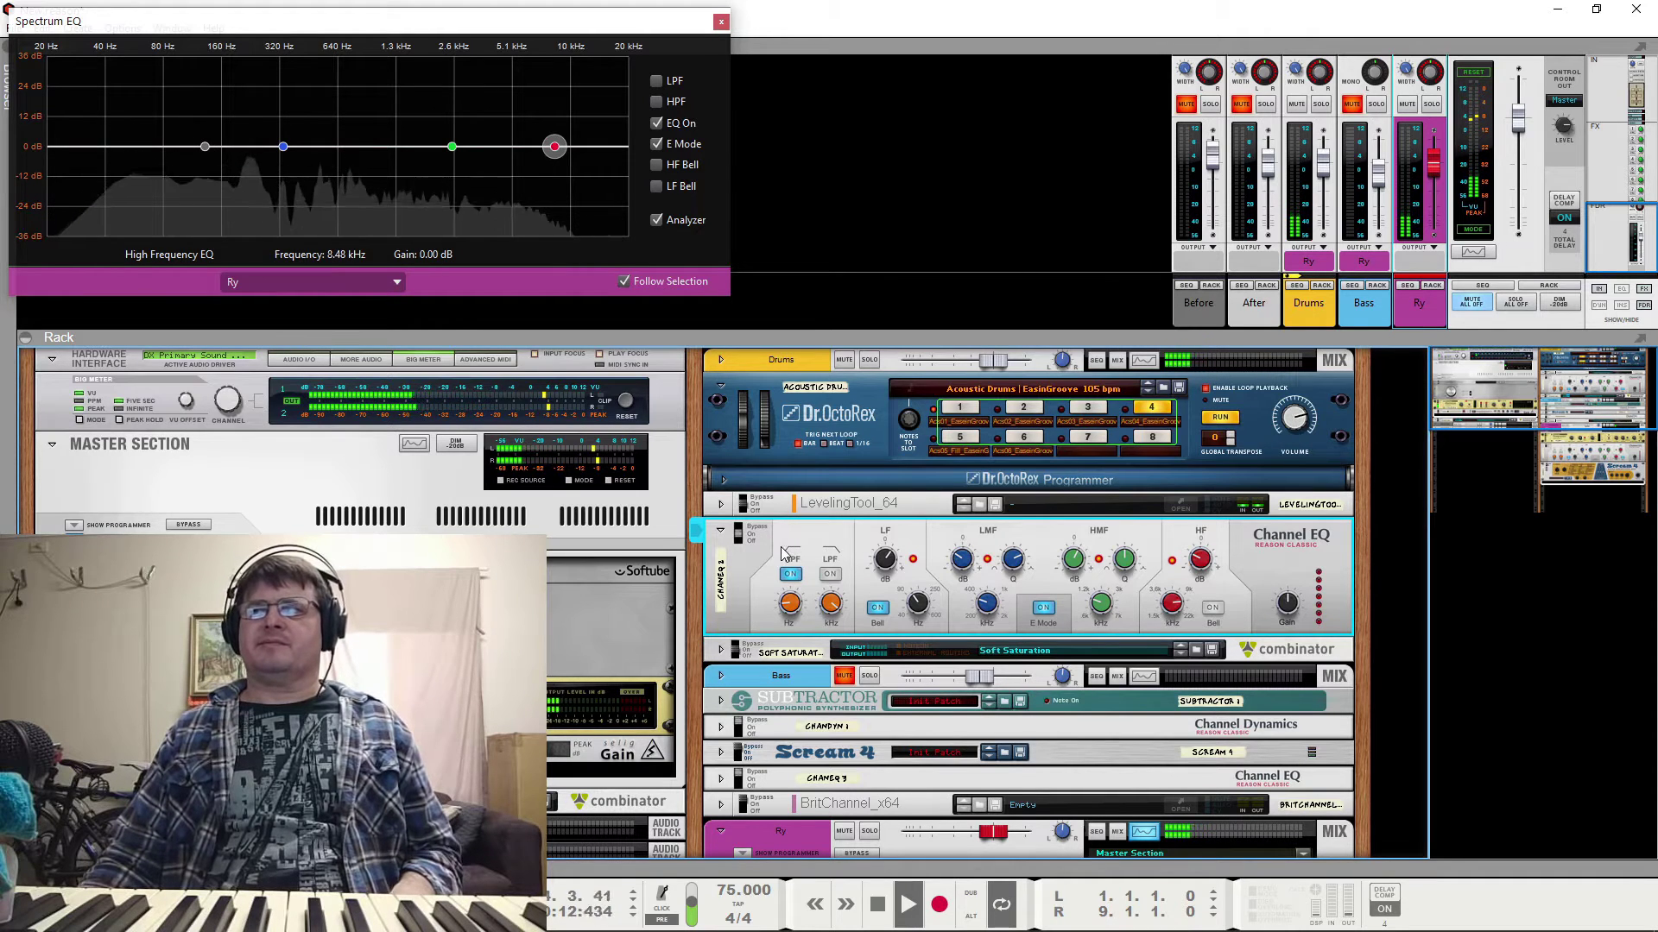
pyautogui.click(790, 575)
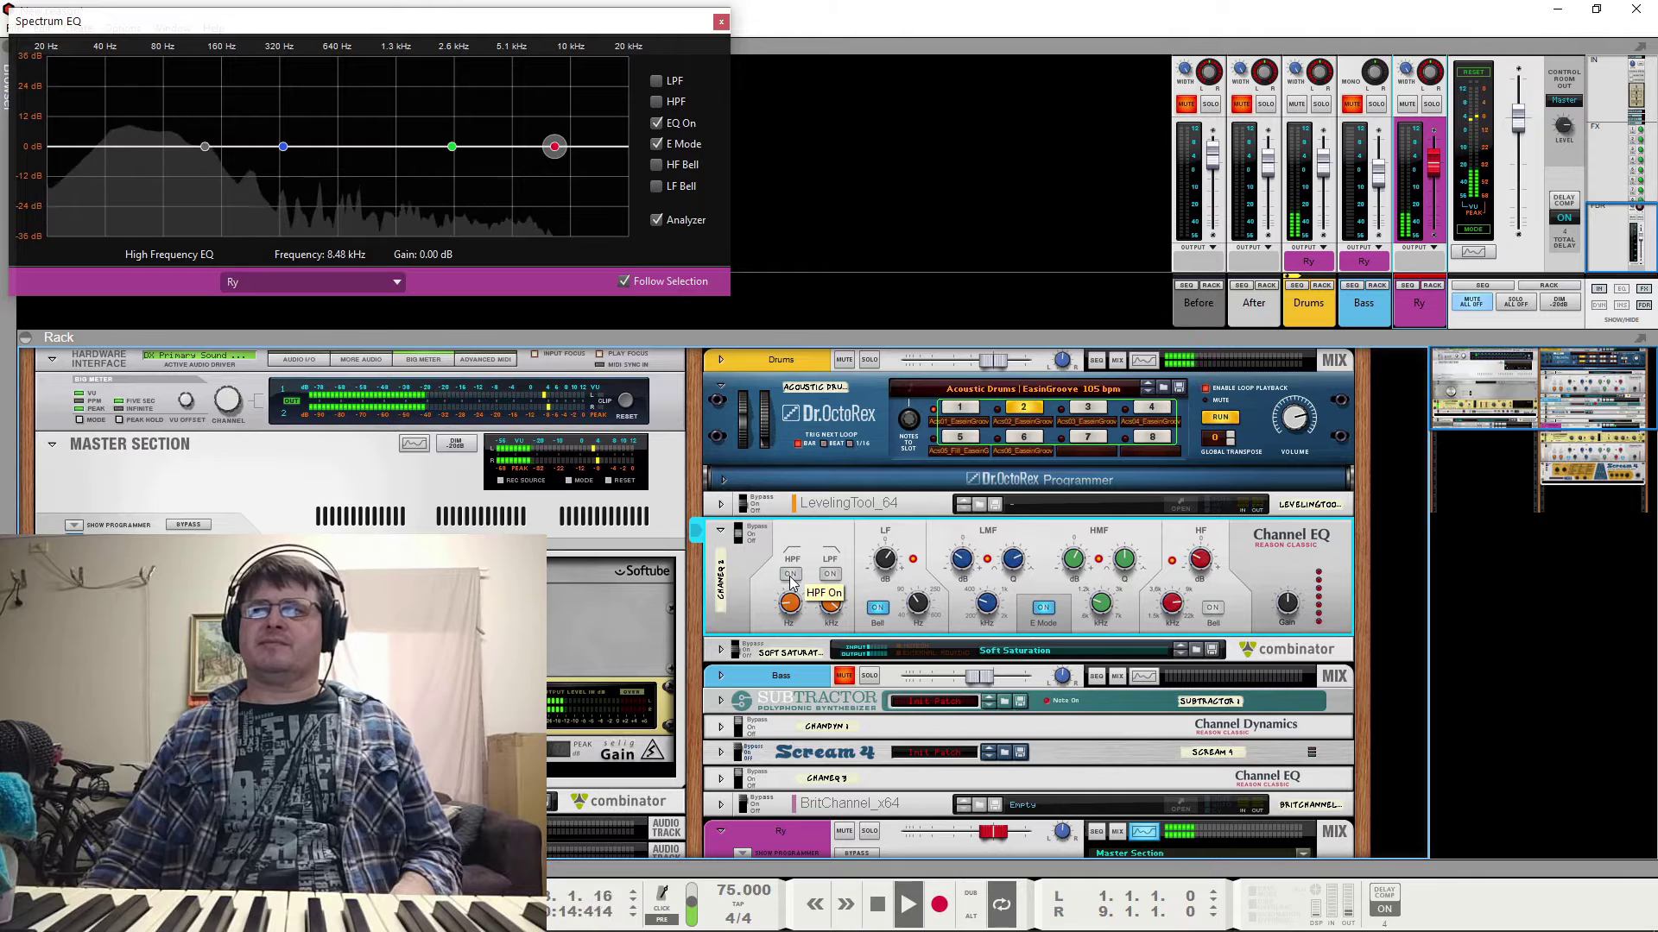
pyautogui.click(790, 575)
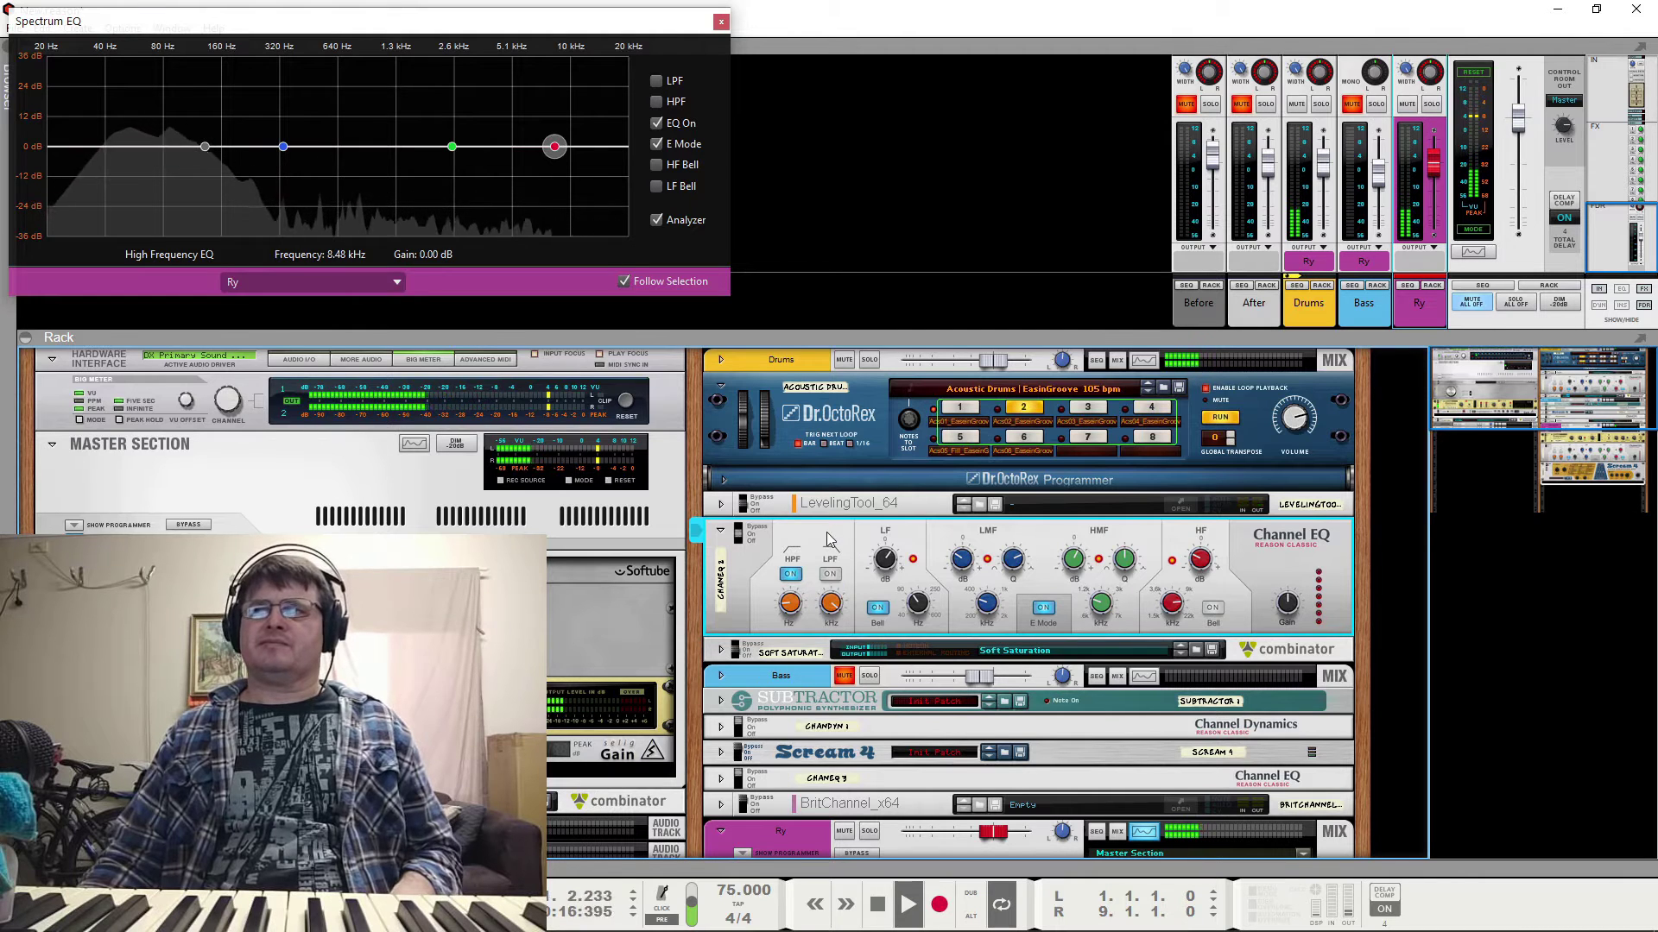
# Compare the playing drums by switching the Leveling Tool and the Channel EQ between on and bypass
pyautogui.click(741, 506)
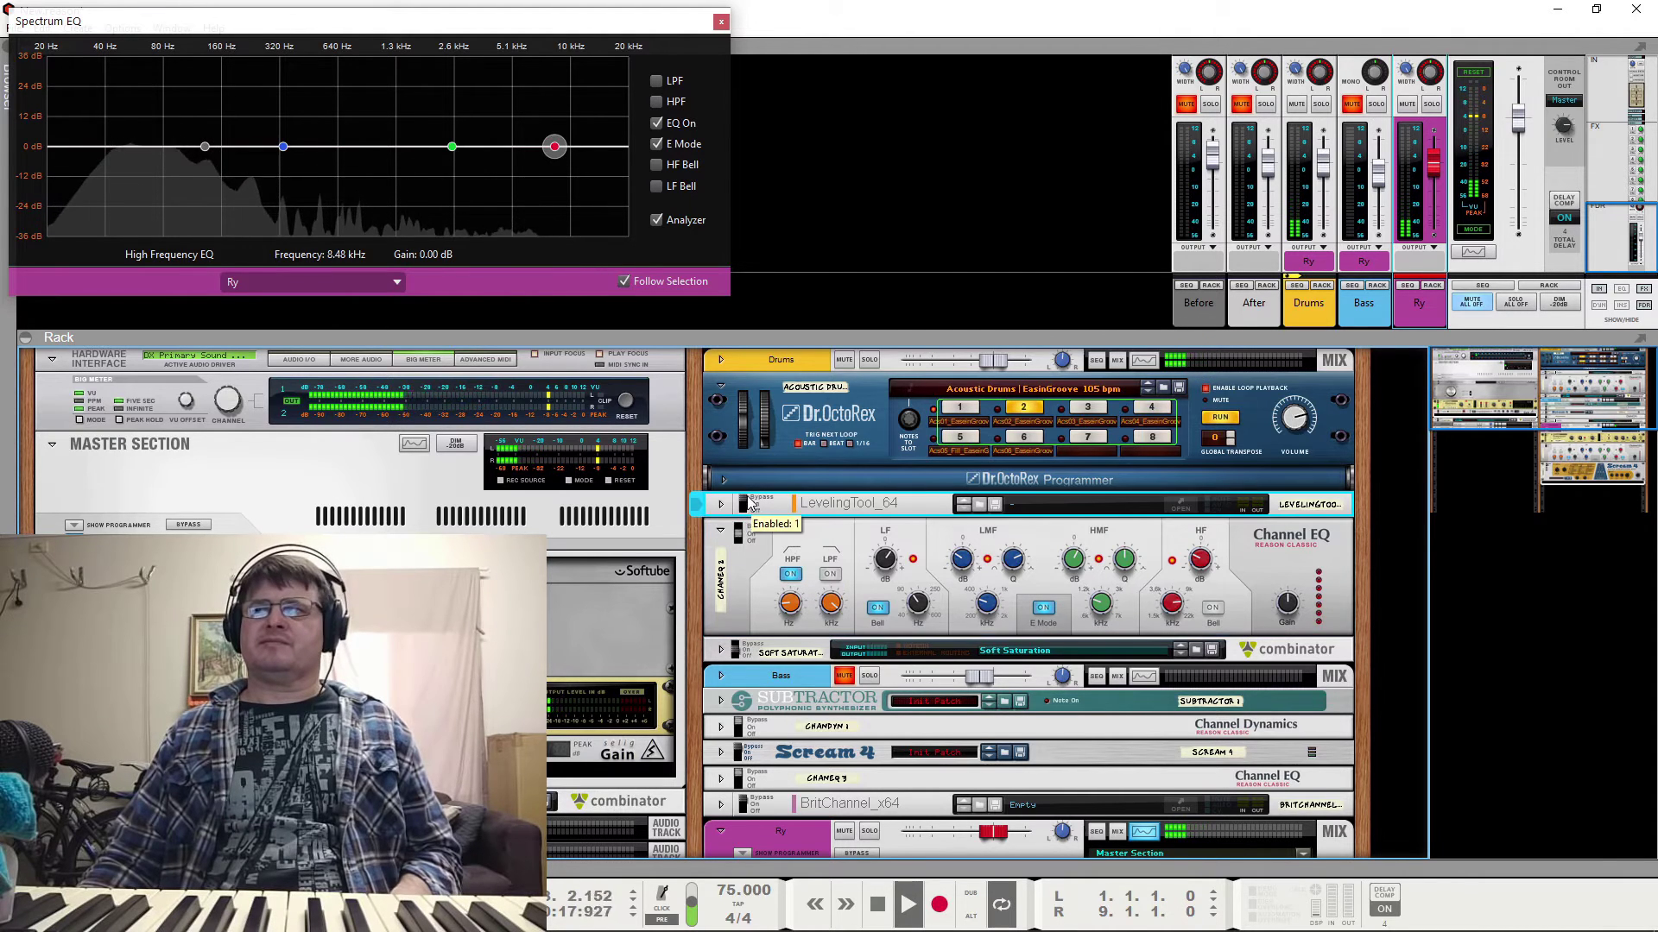
pyautogui.click(737, 539)
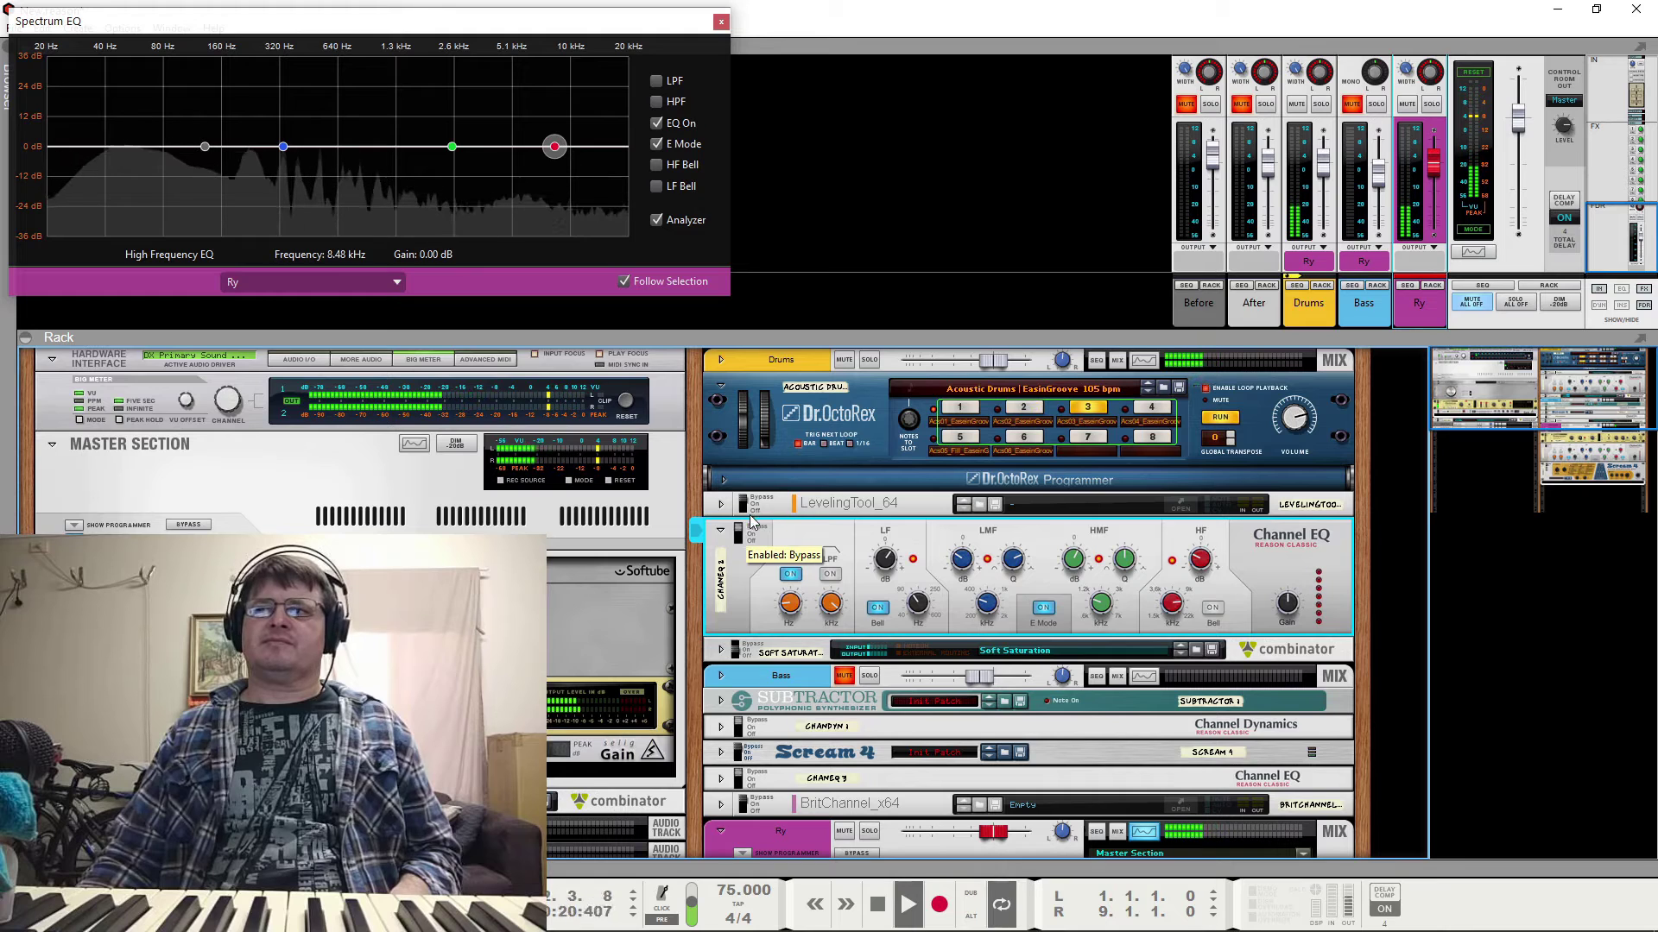
pyautogui.click(751, 510)
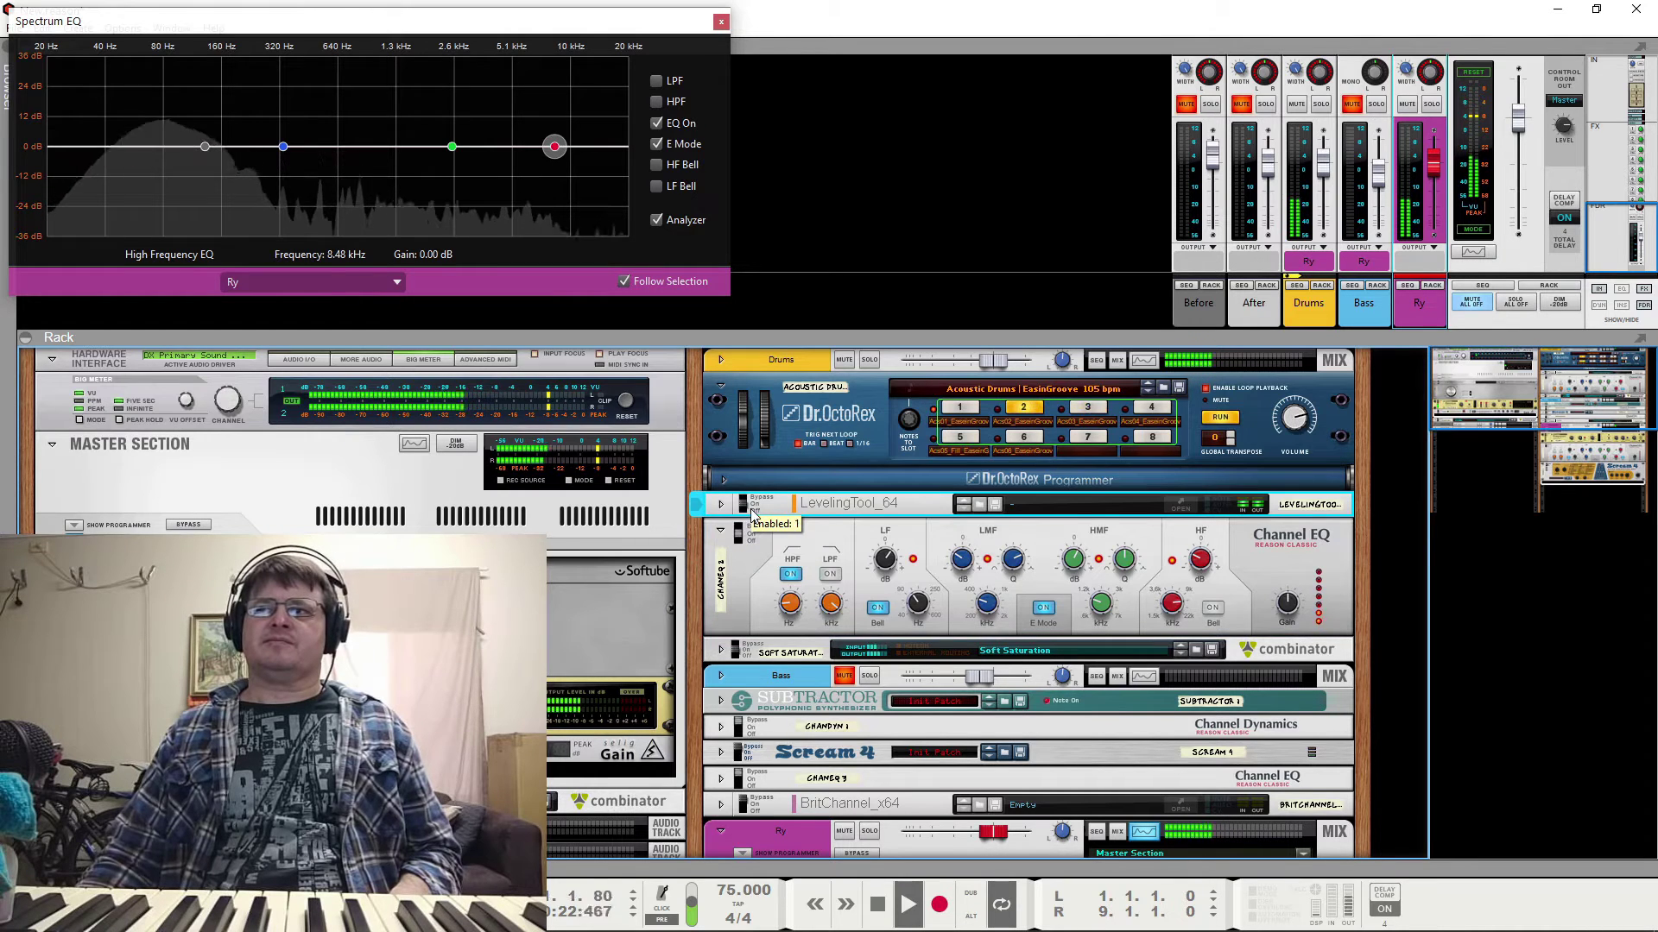
pyautogui.press('space')
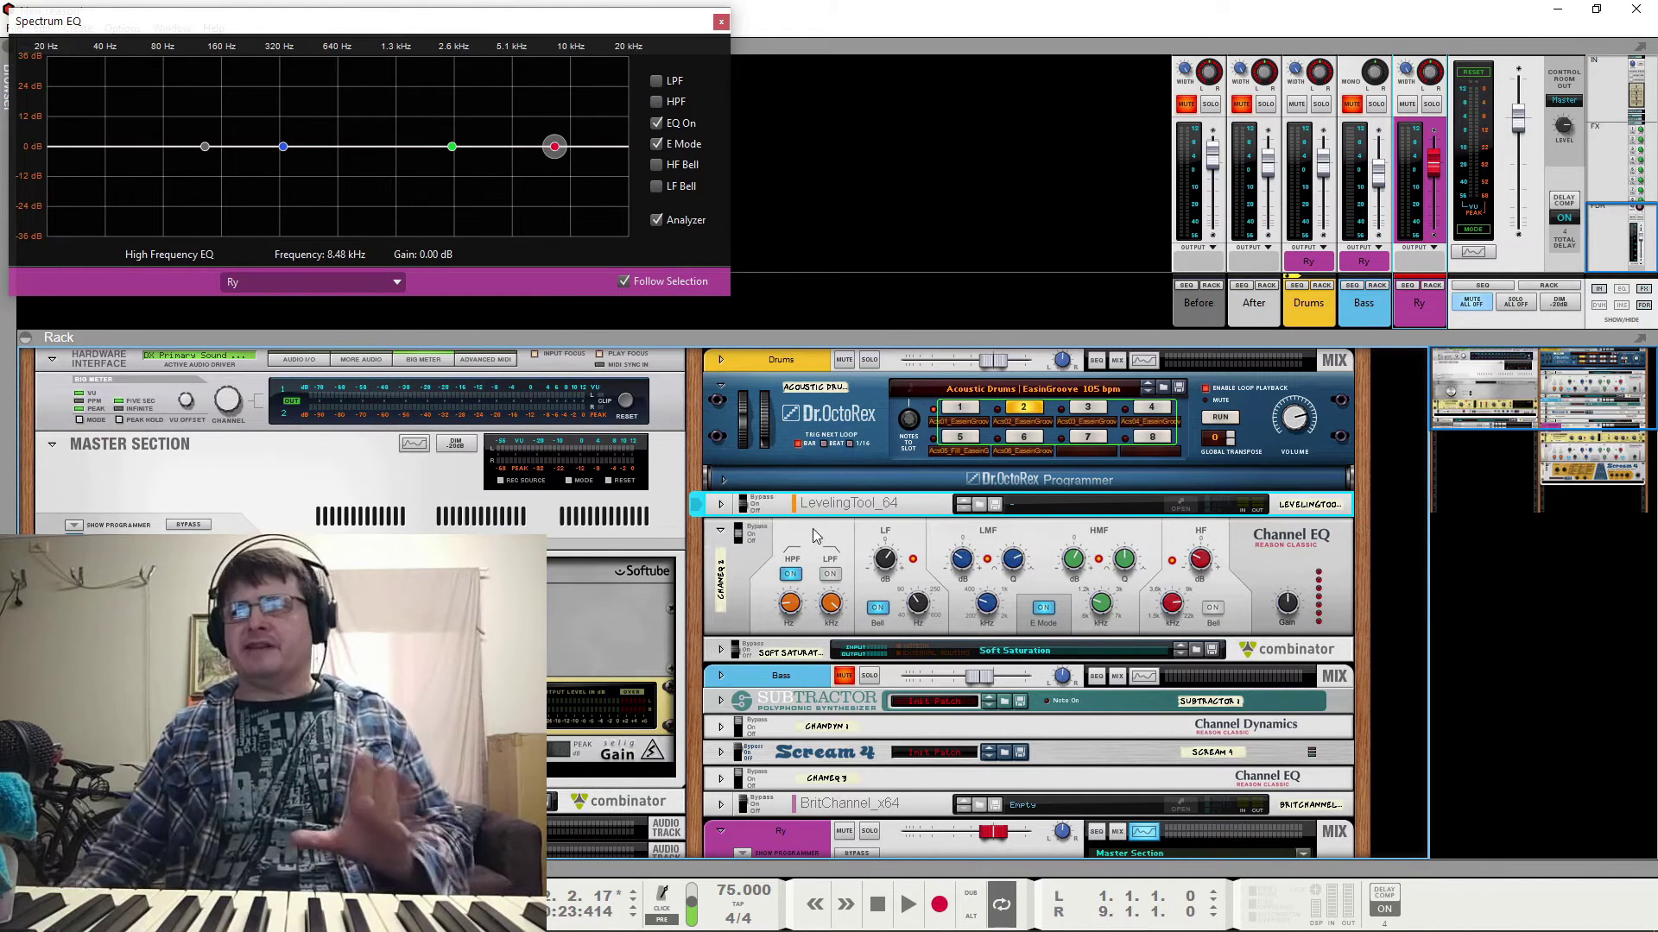
# Fold the Channel EQ and compare the drums with the Soft Saturation Combinator bypassed and enabled
pyautogui.click(721, 535)
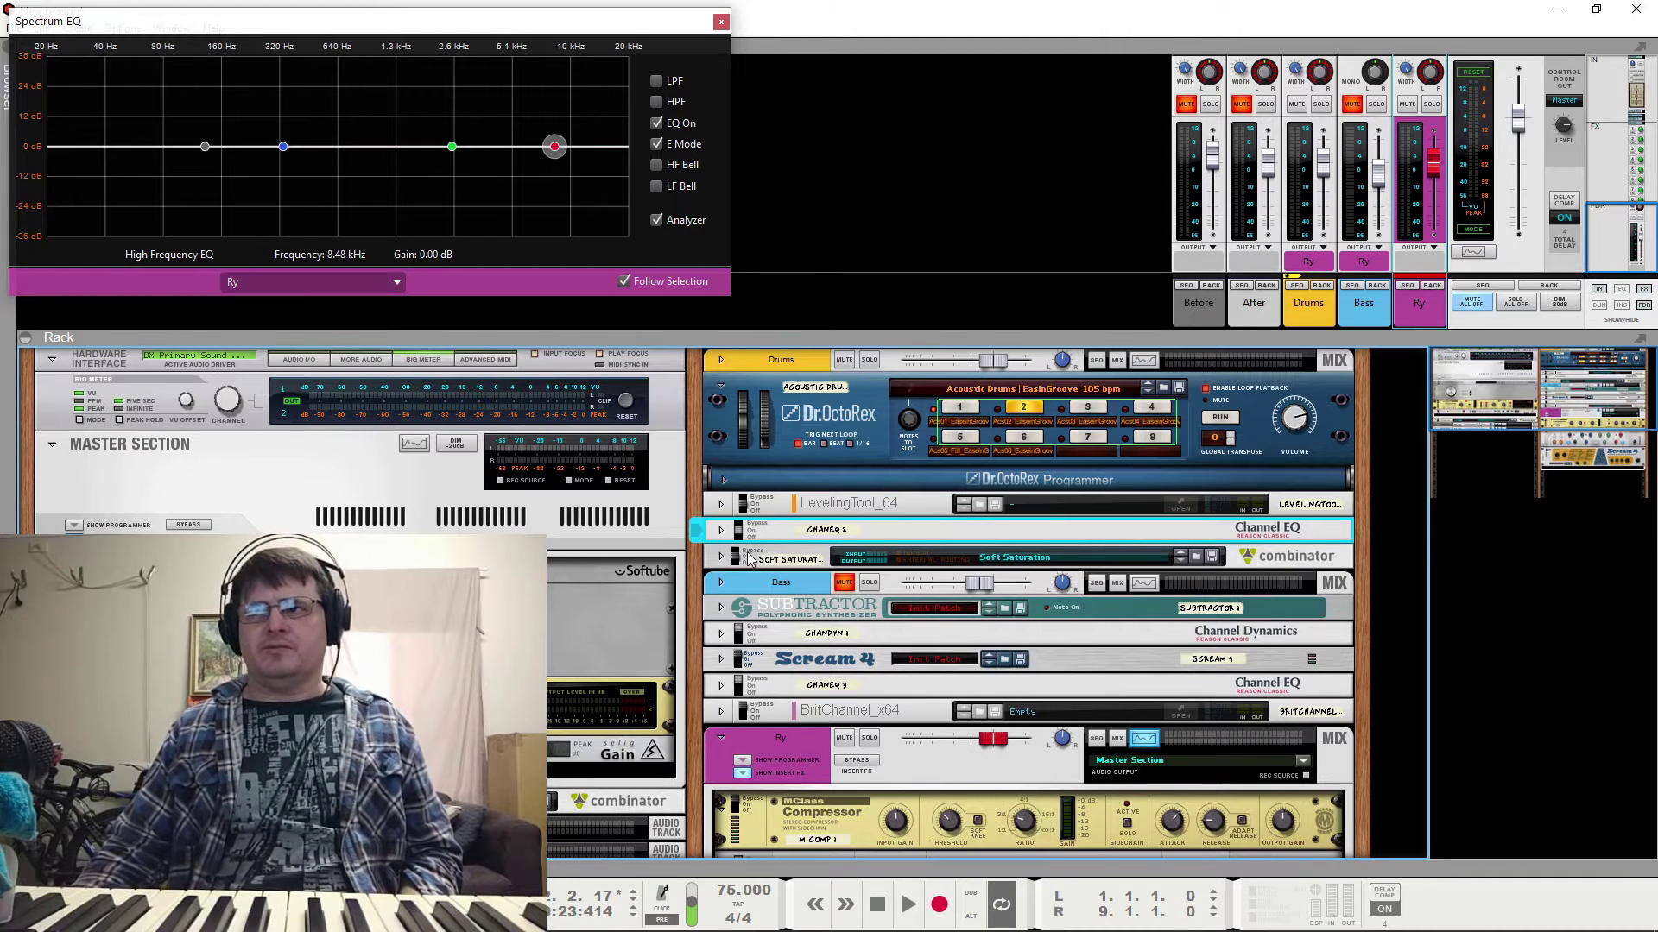
pyautogui.press('space')
pyautogui.click(751, 554)
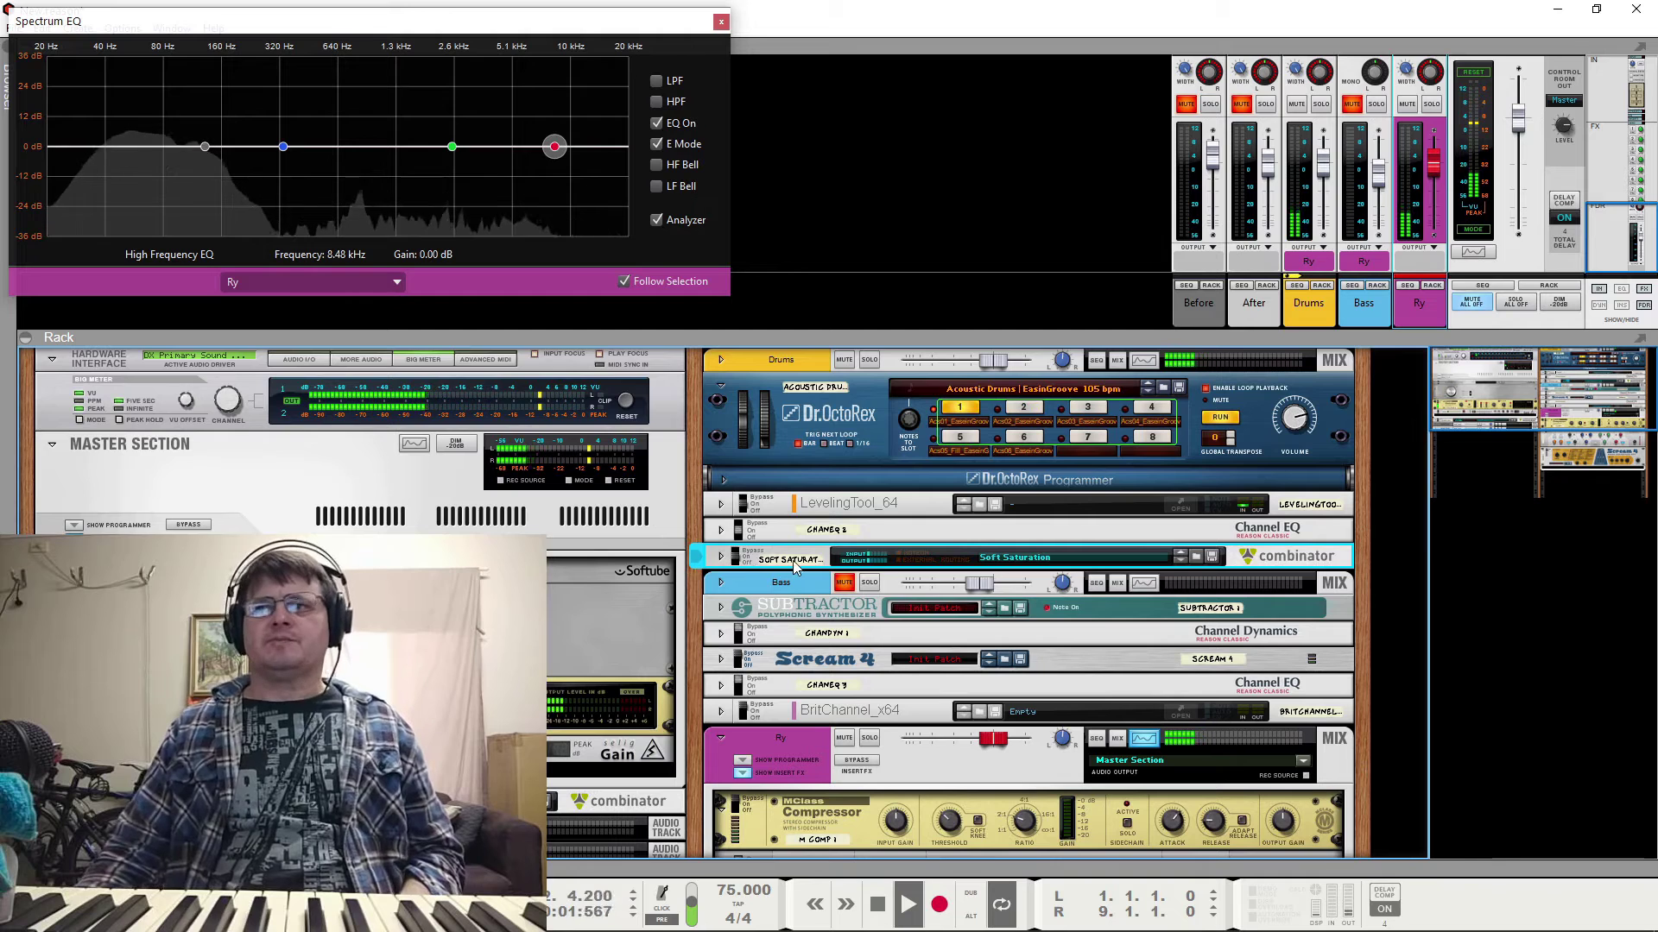
pyautogui.press('space')
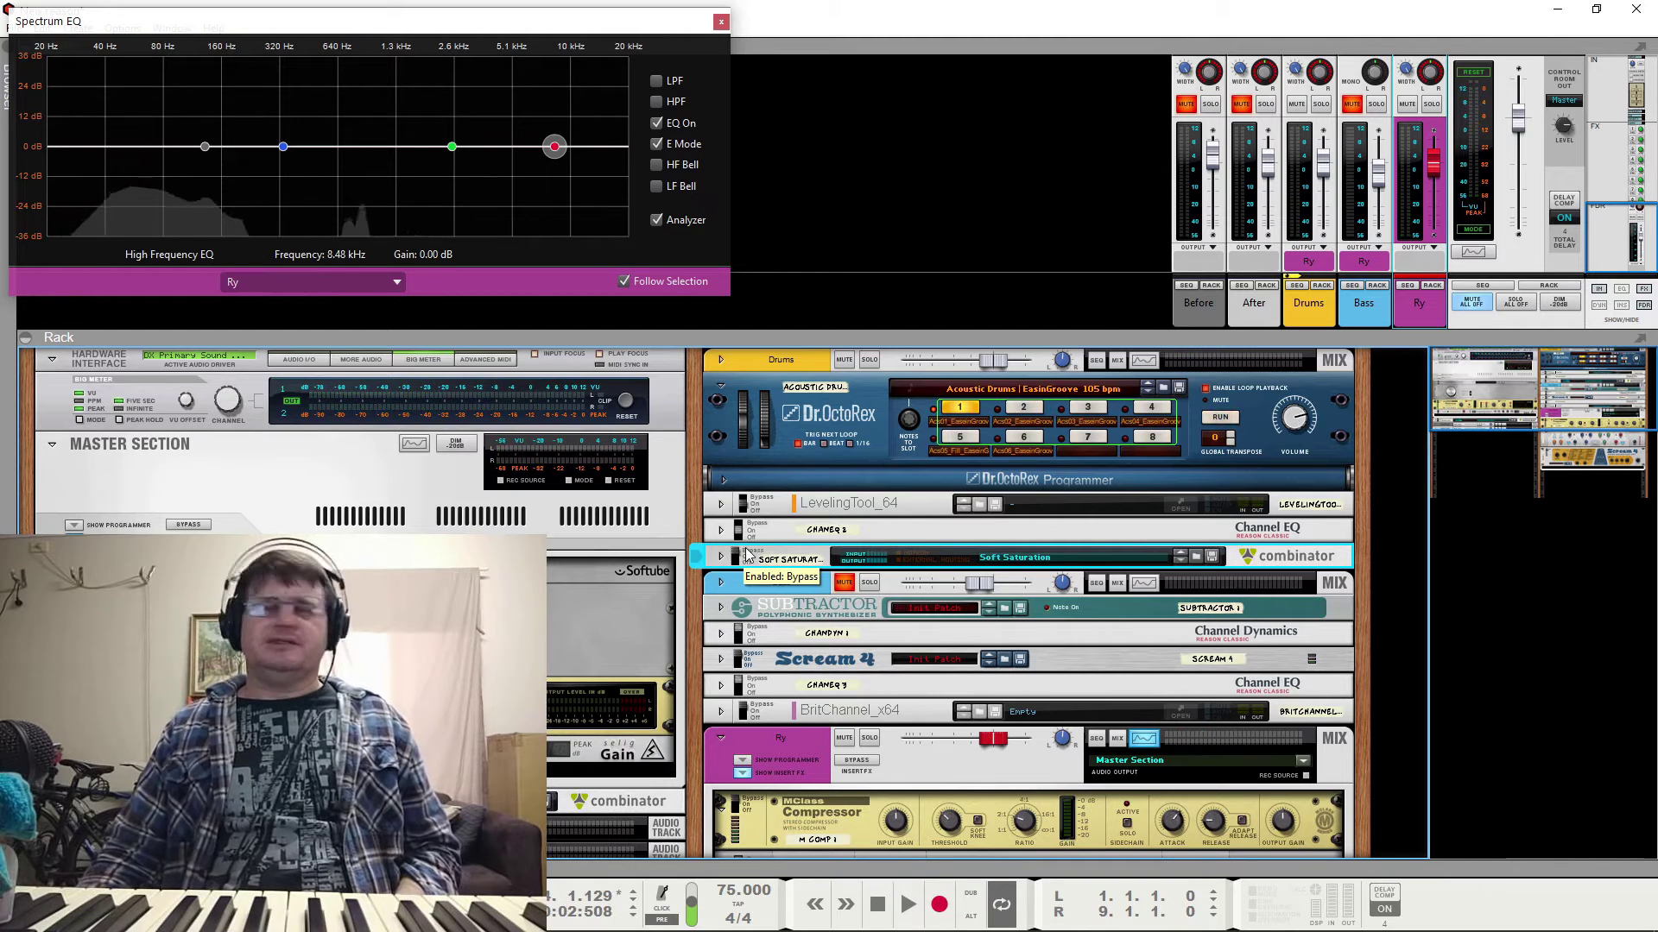
pyautogui.press('space')
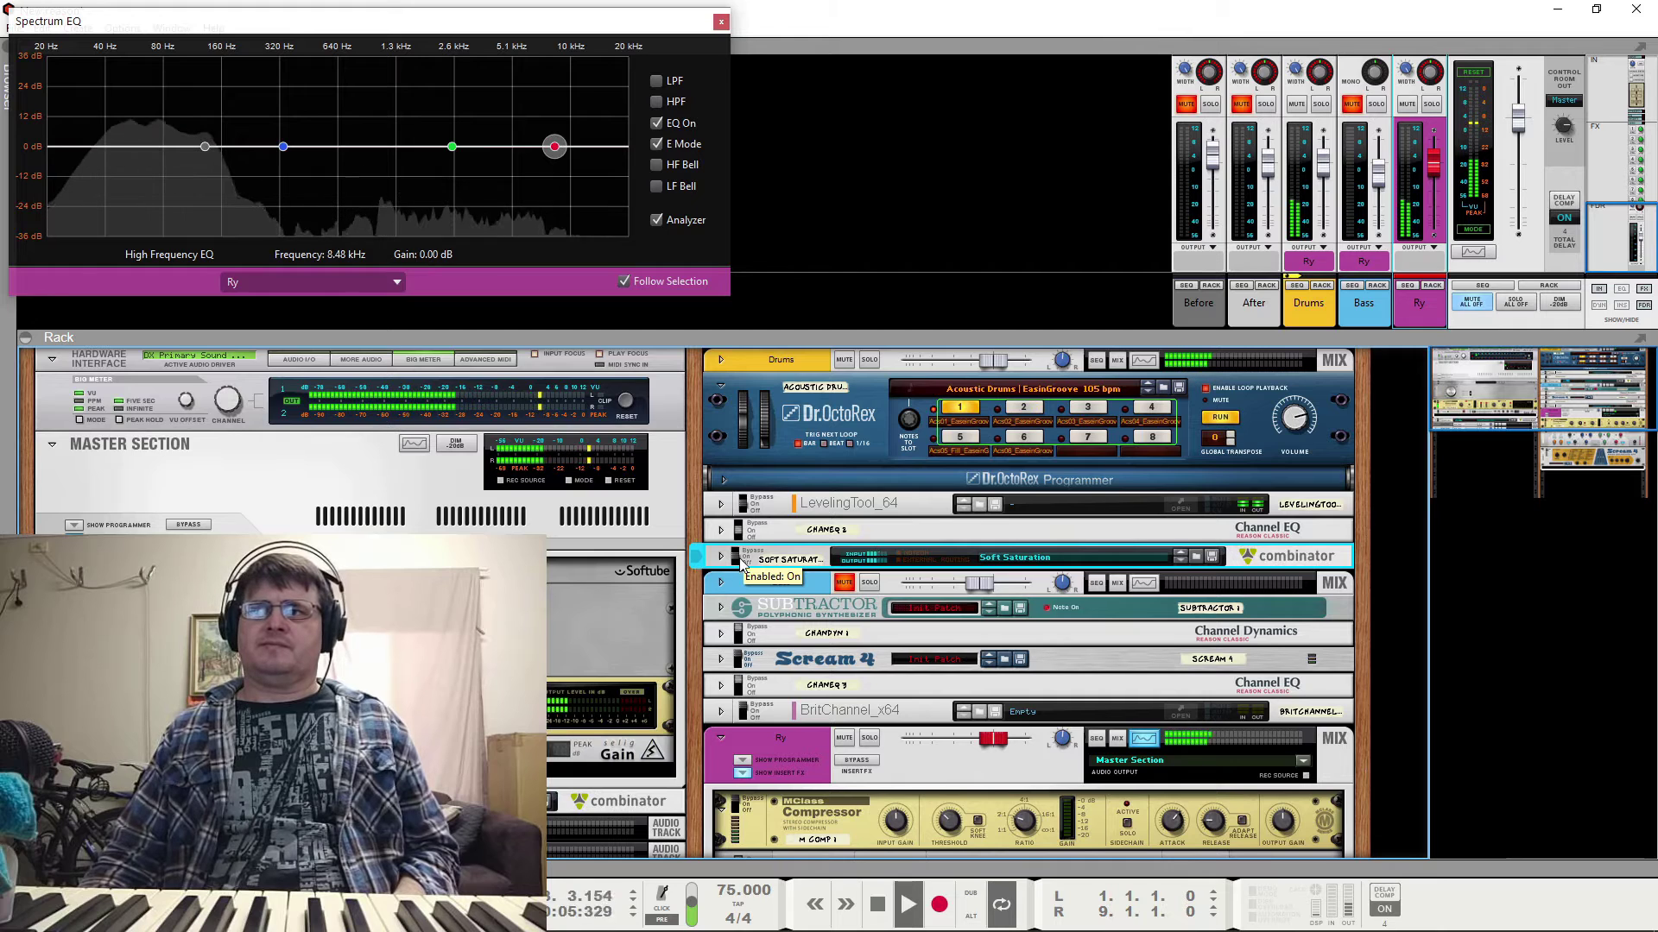
pyautogui.press('space')
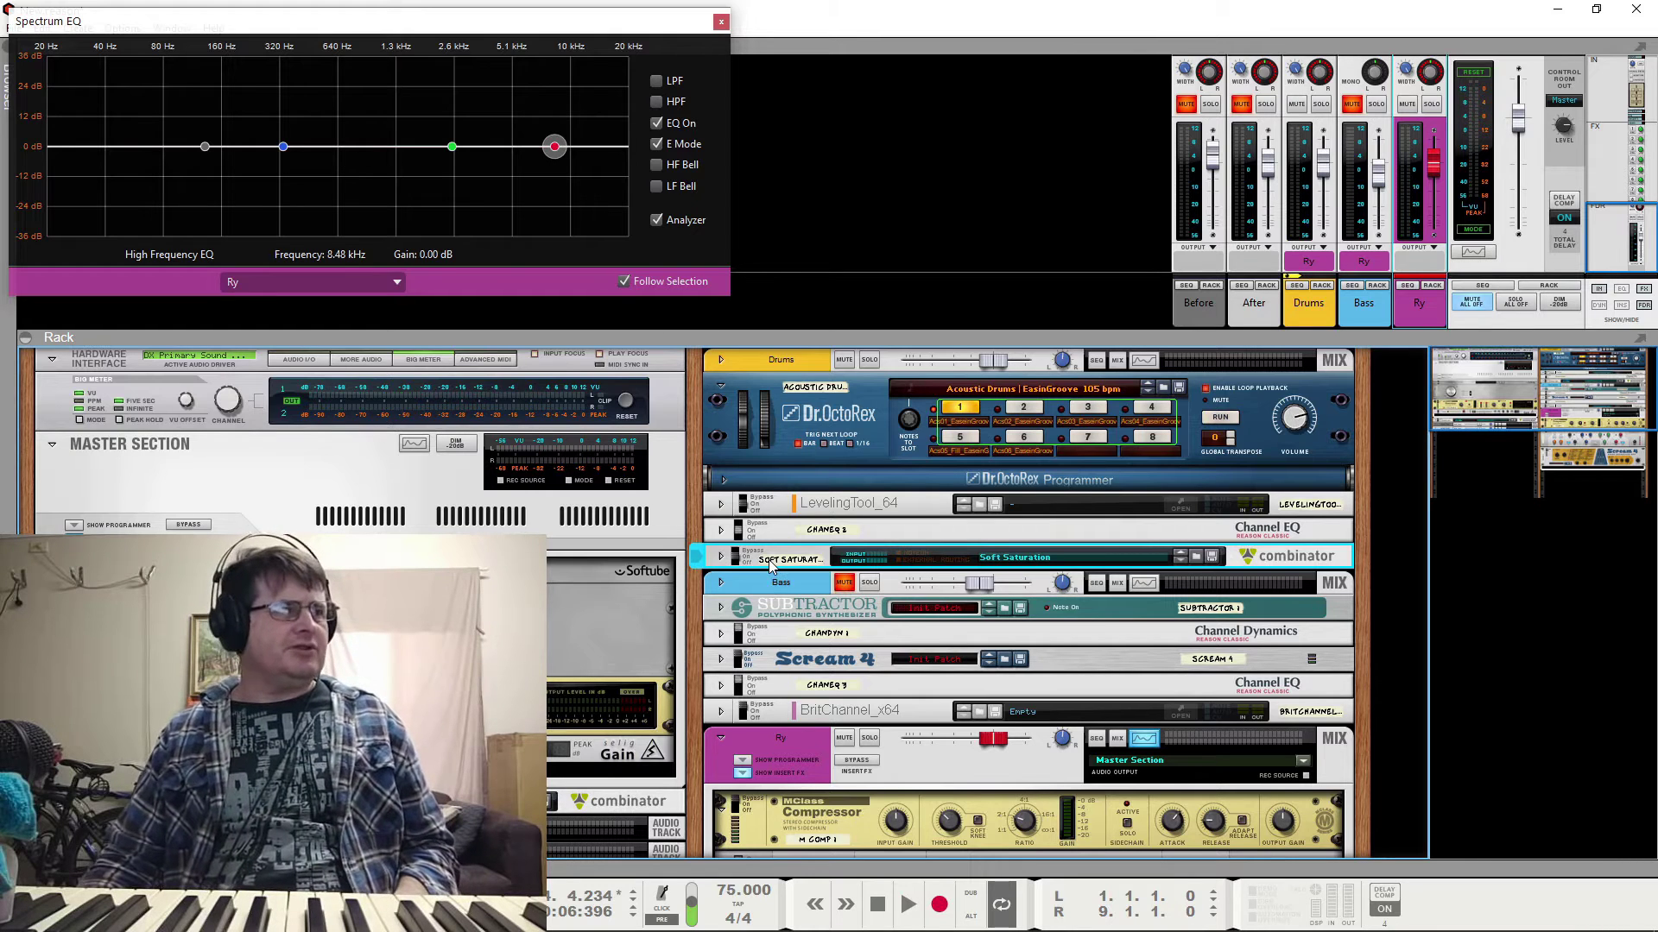
pyautogui.press('space')
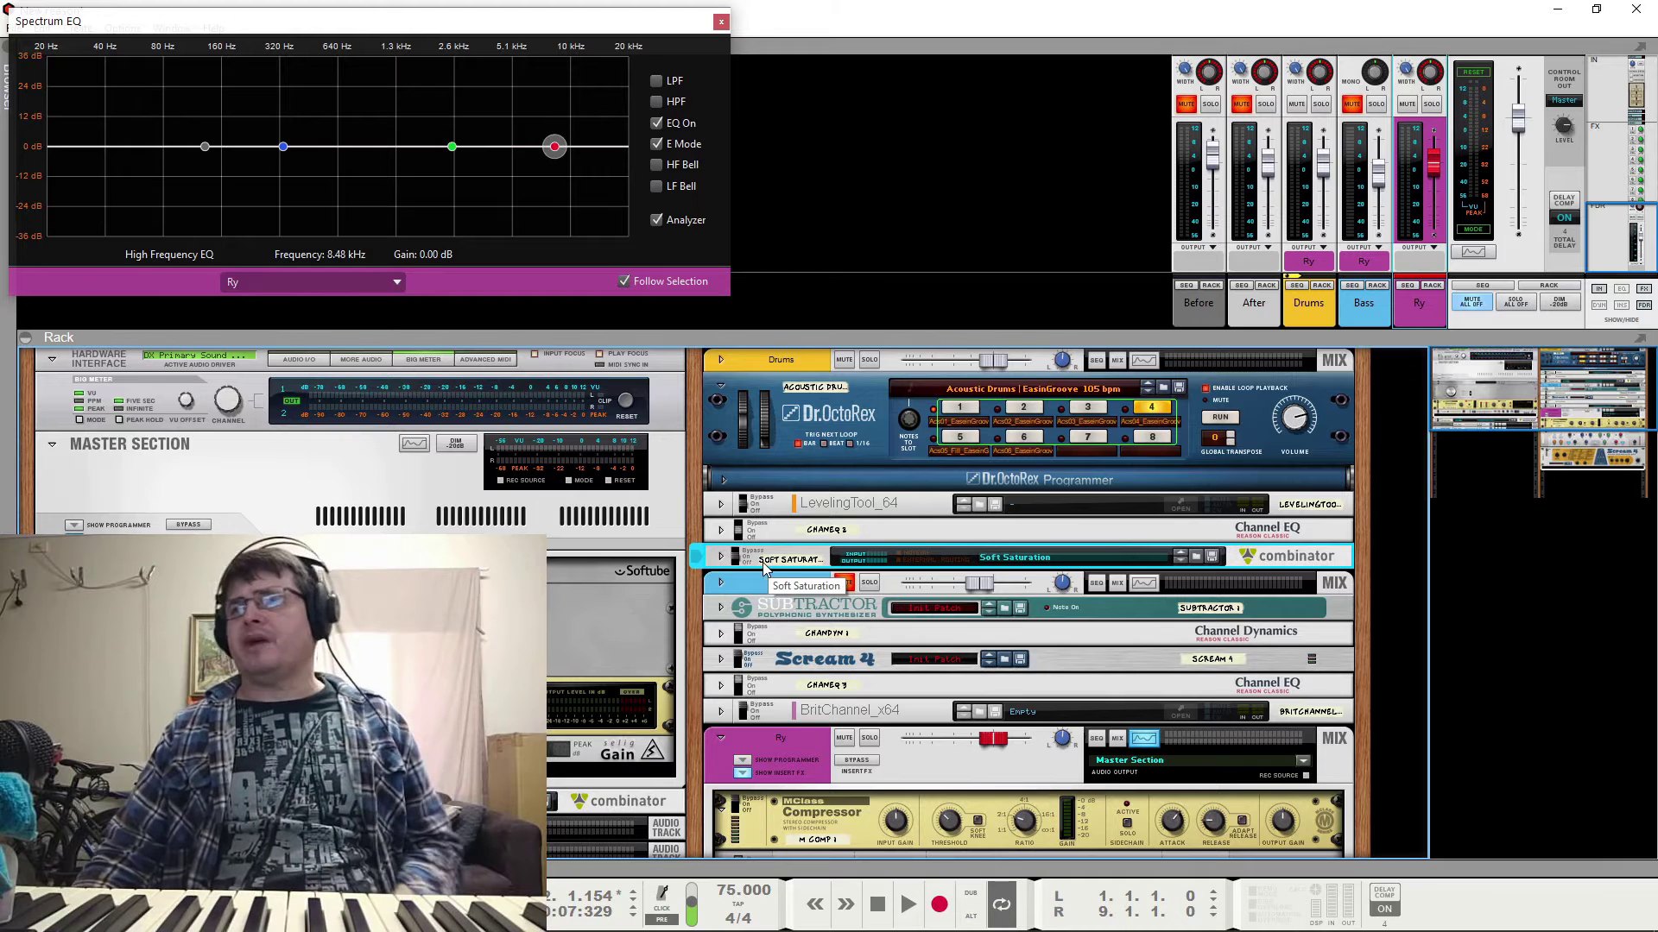
# Play the drums briefly, unmute the Bass channel and play both together
pyautogui.press('space')
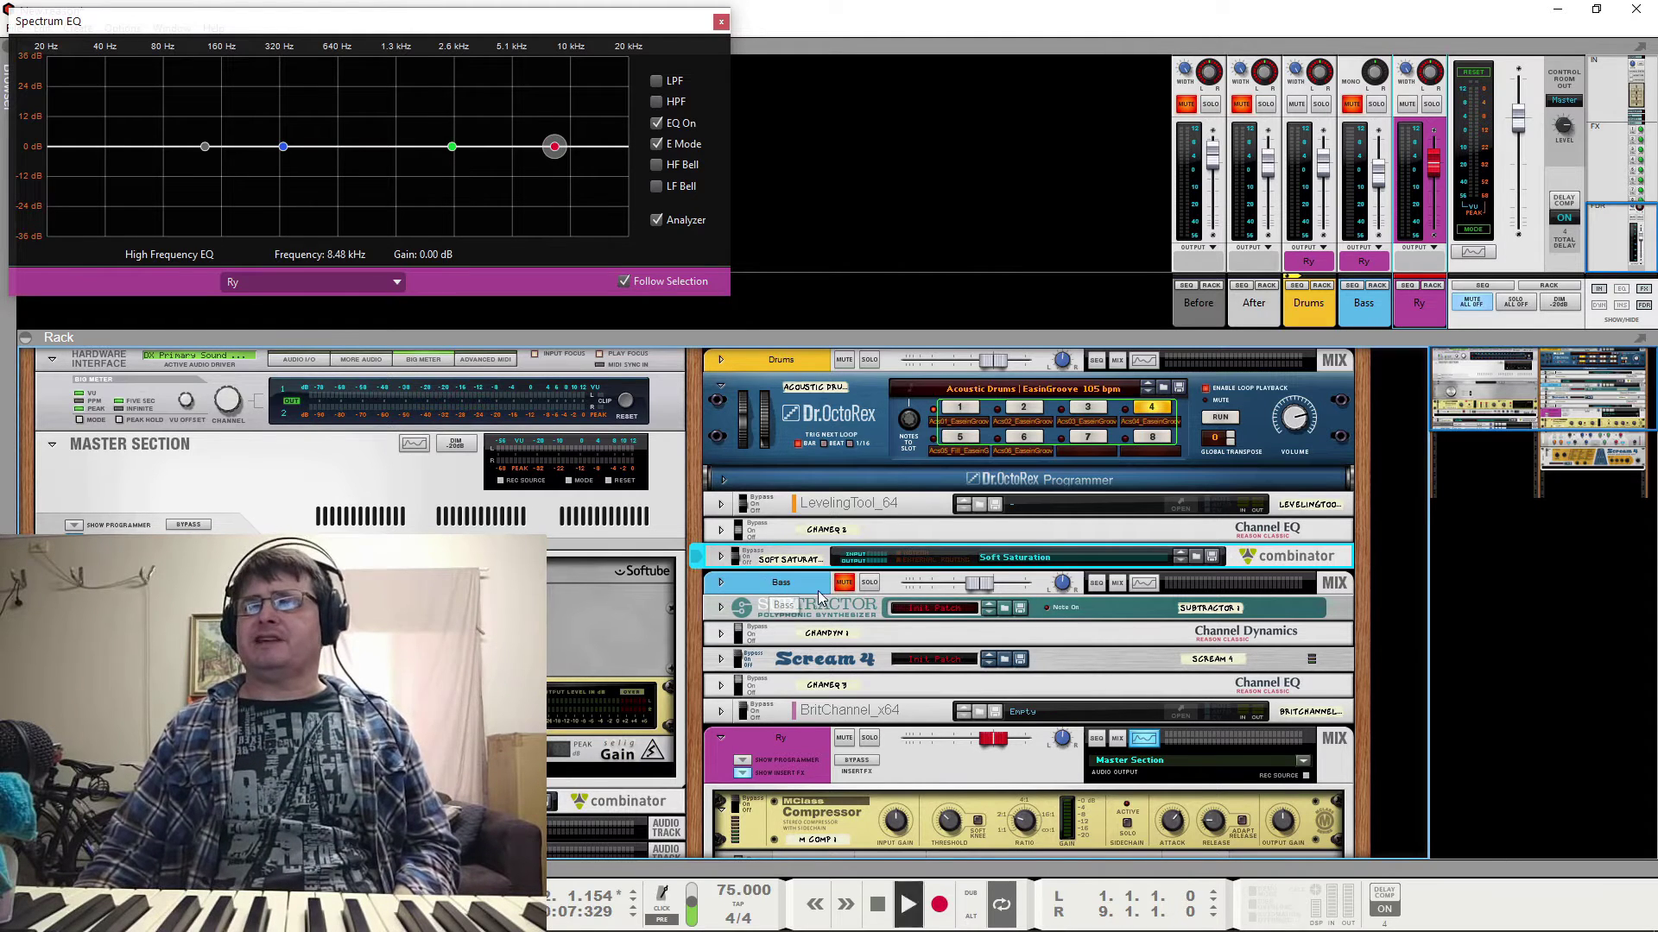
pyautogui.press('space')
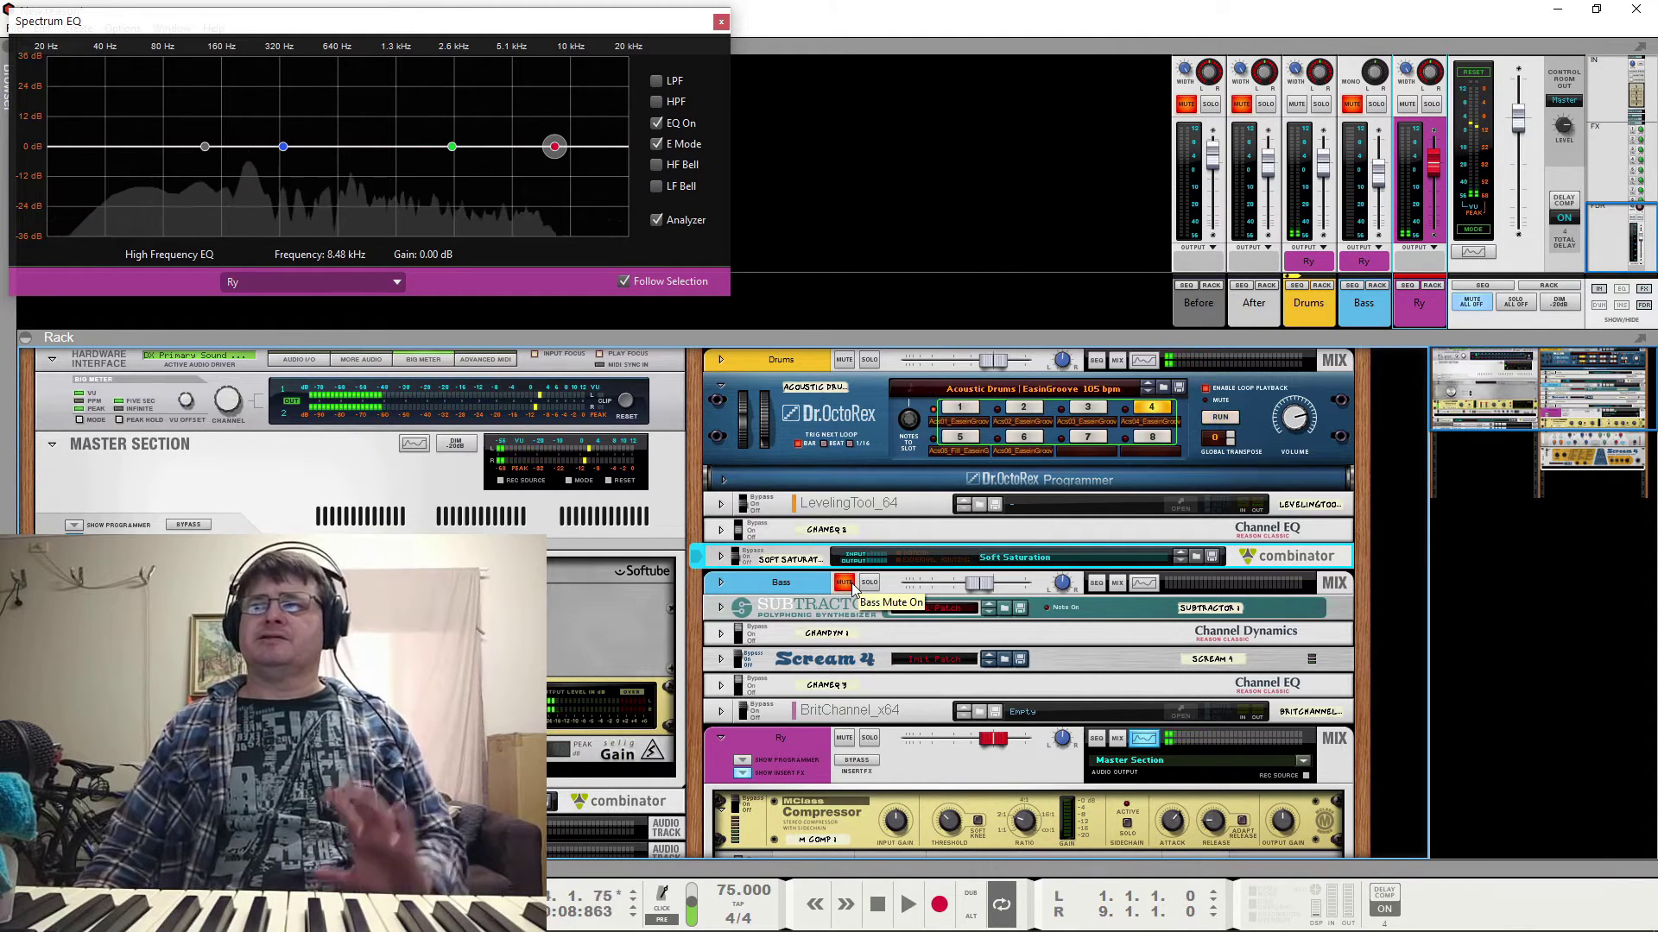
pyautogui.click(1352, 105)
pyautogui.press('space')
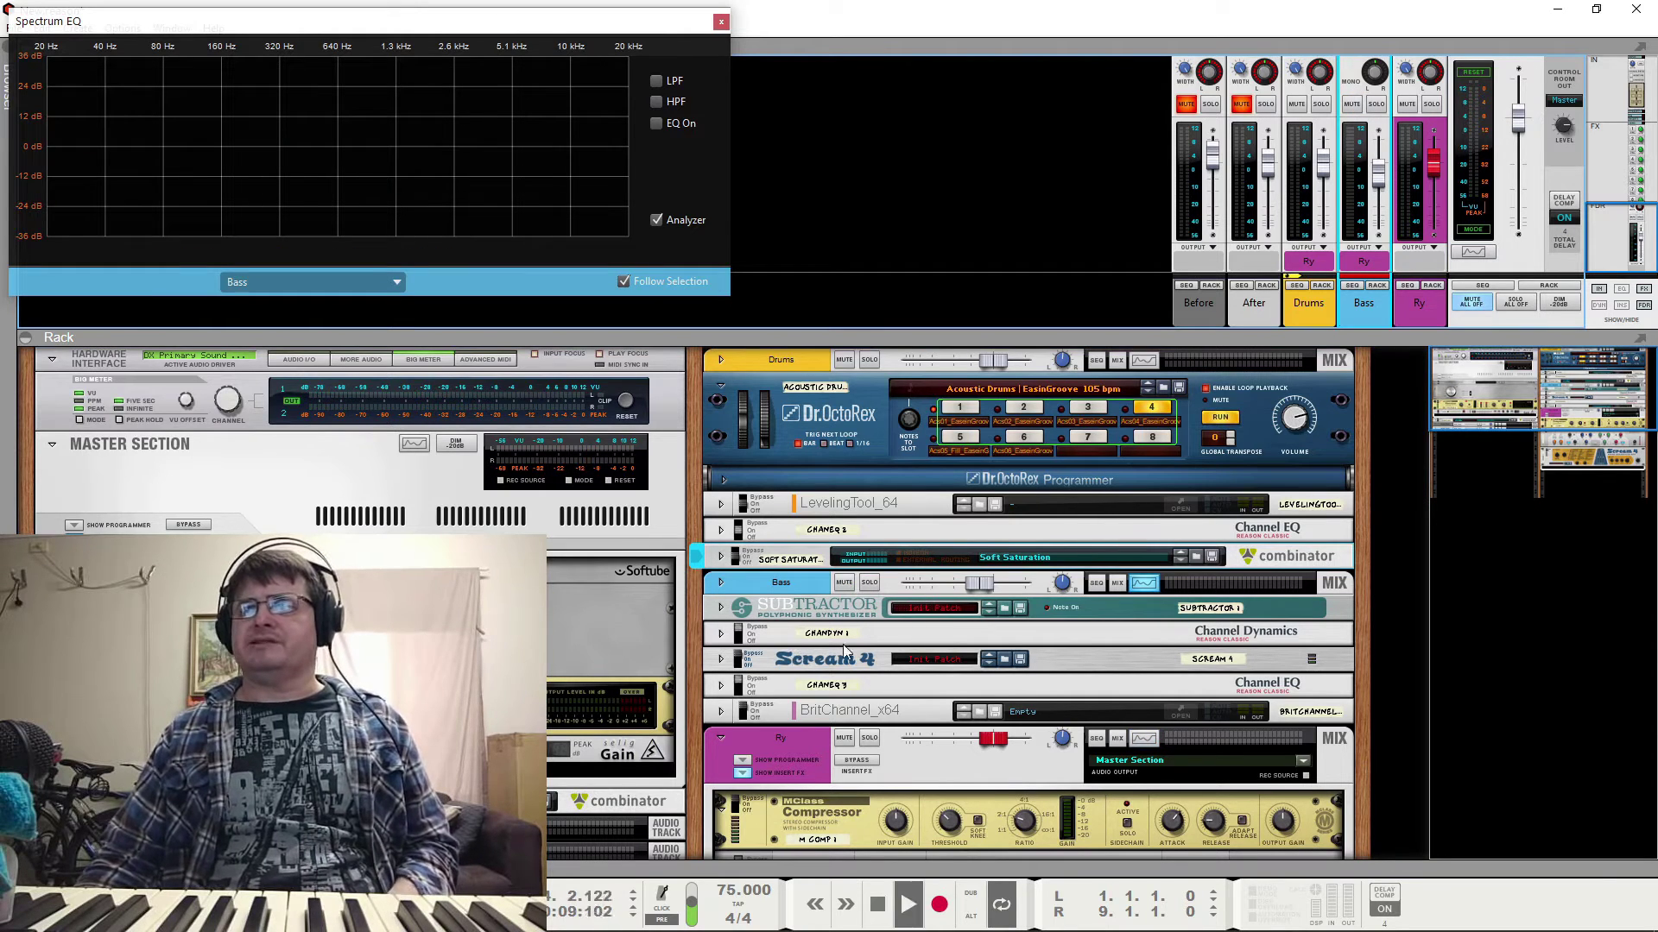
# Solo the Bass channel and play it to examine its spectrum in the analyzer
pyautogui.click(1375, 104)
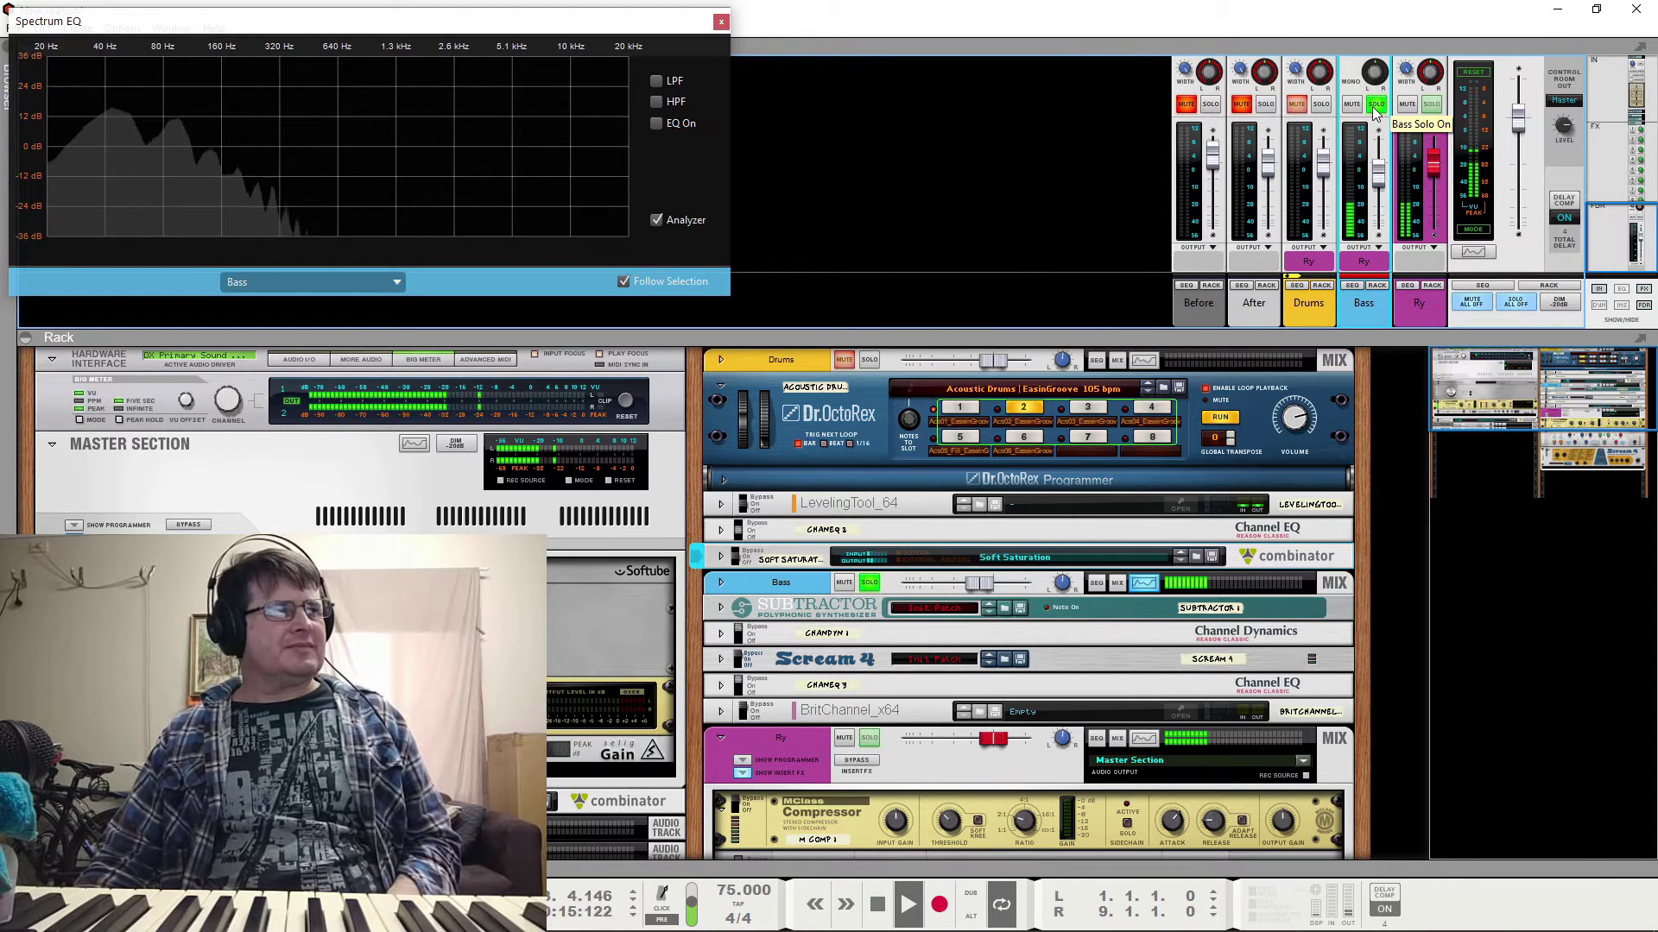
pyautogui.press('space')
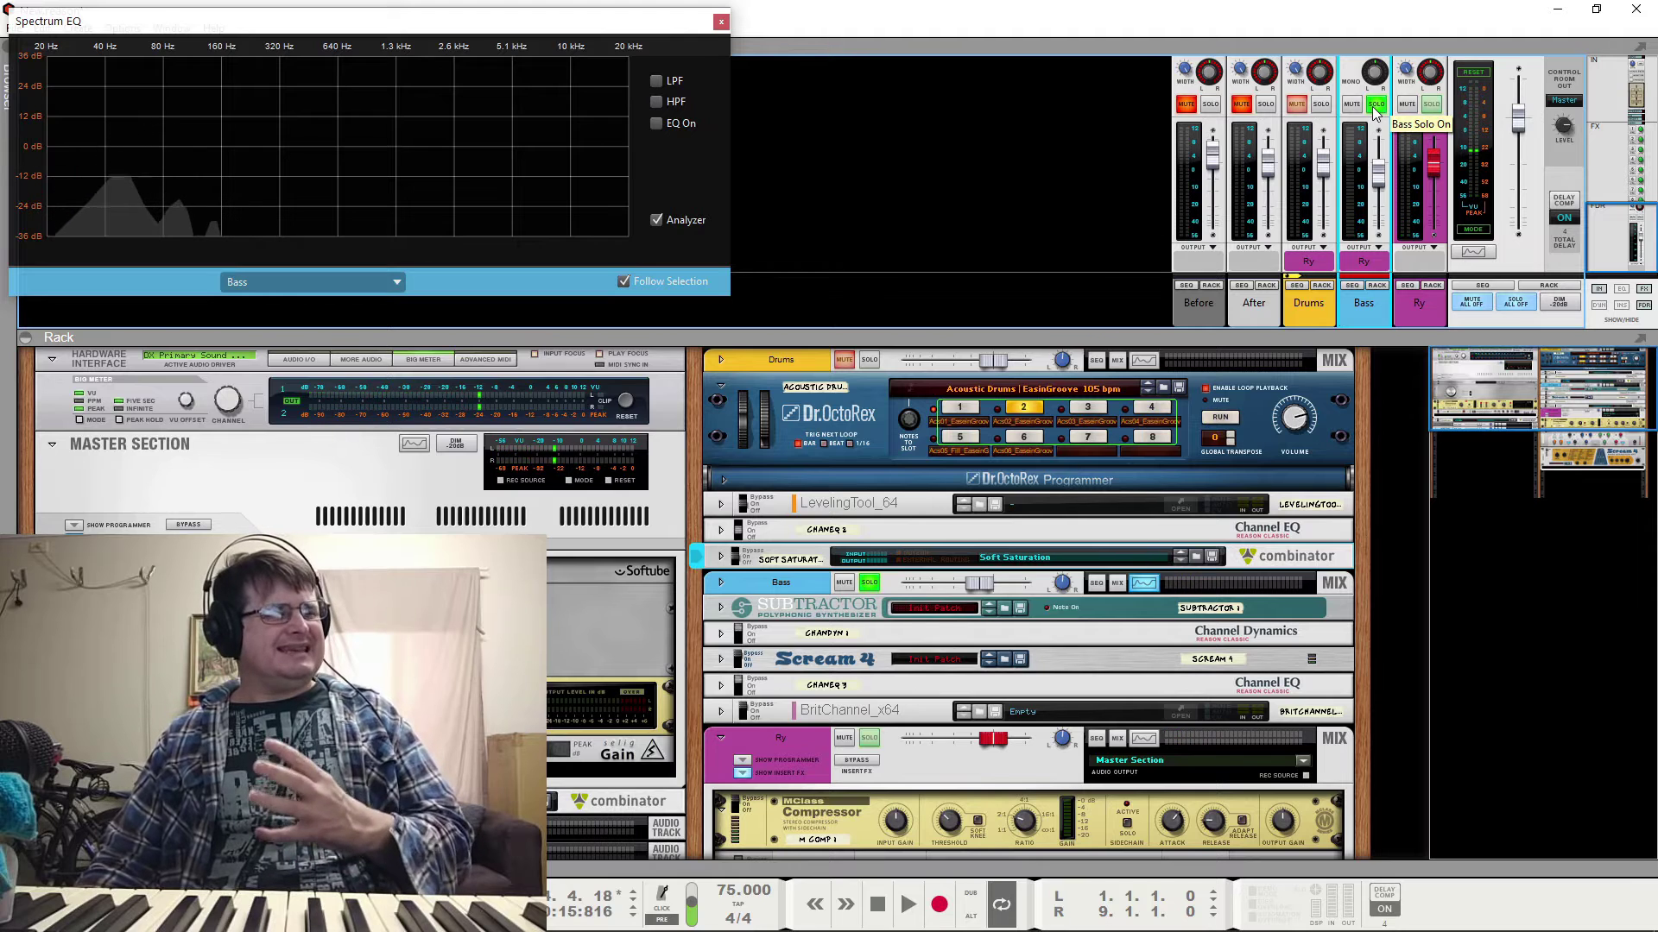
pyautogui.press('space')
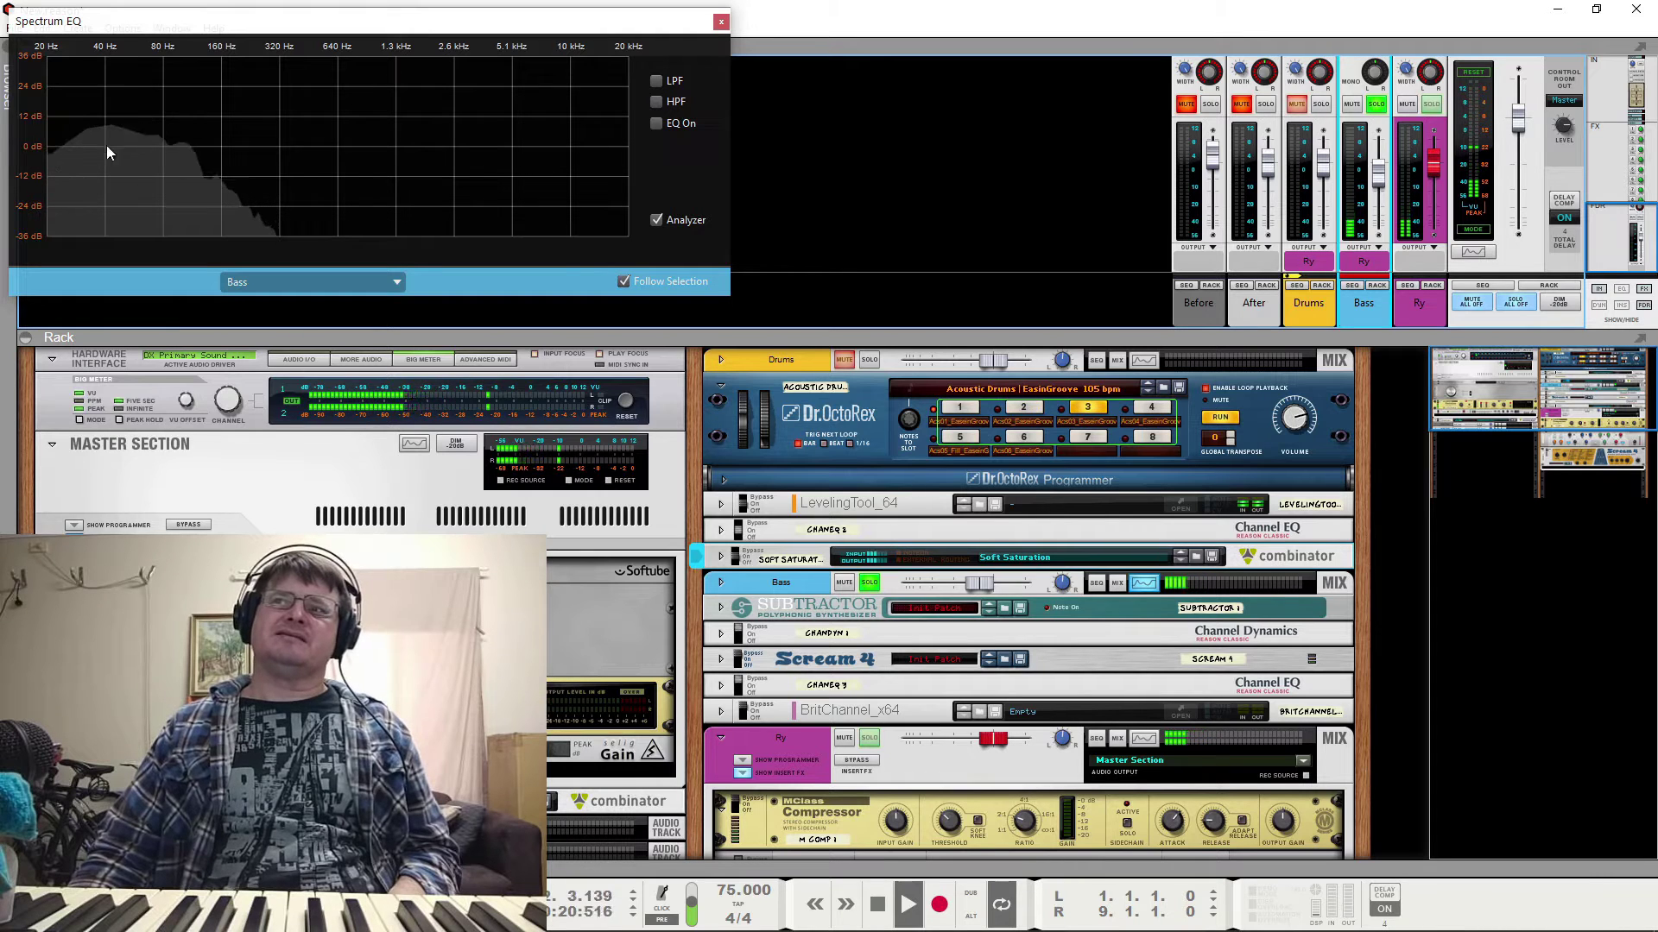
# Stop the soloed bass, take the Bass channel out of solo and play it together with the drums
pyautogui.press('space')
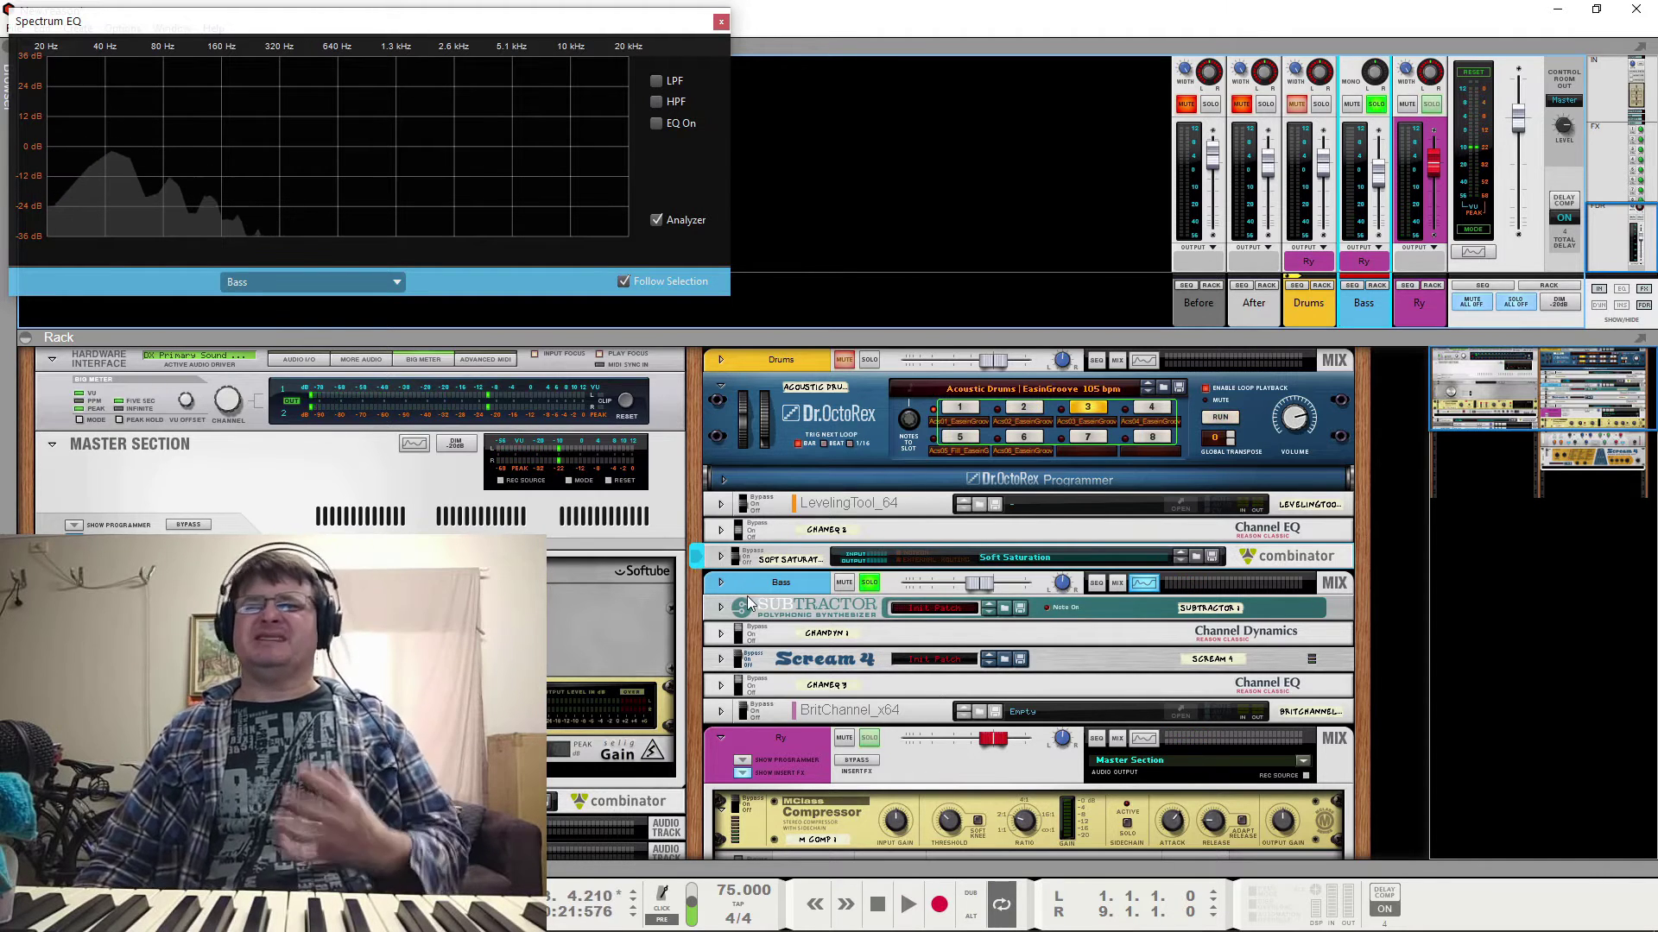
pyautogui.click(1376, 104)
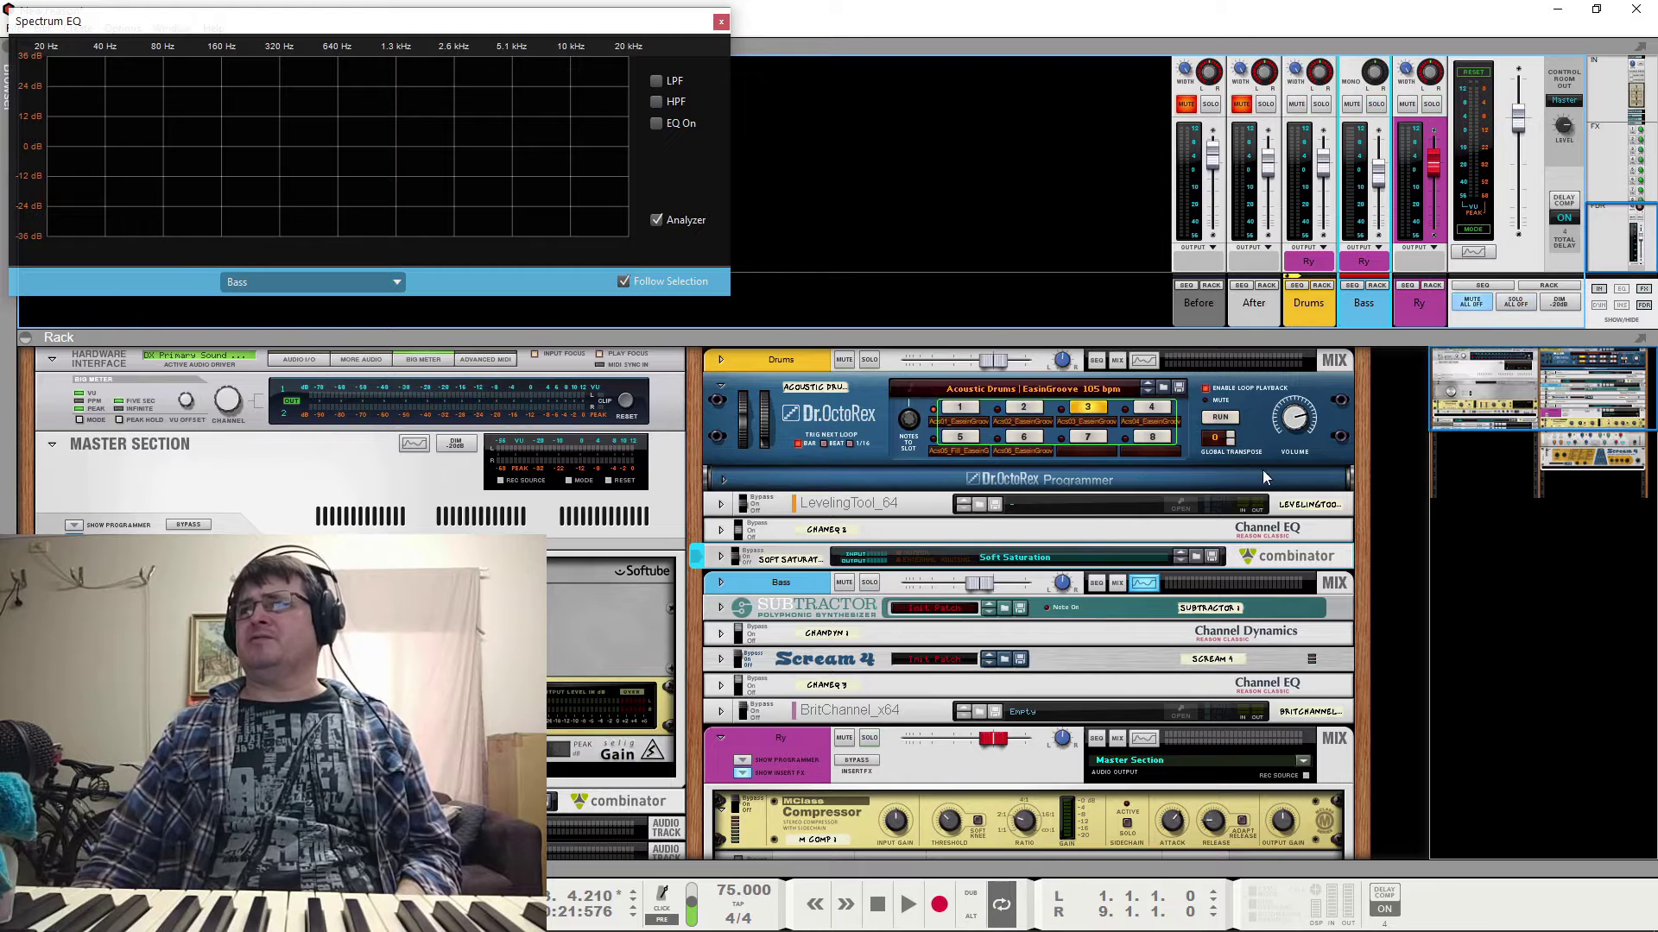
pyautogui.press('space')
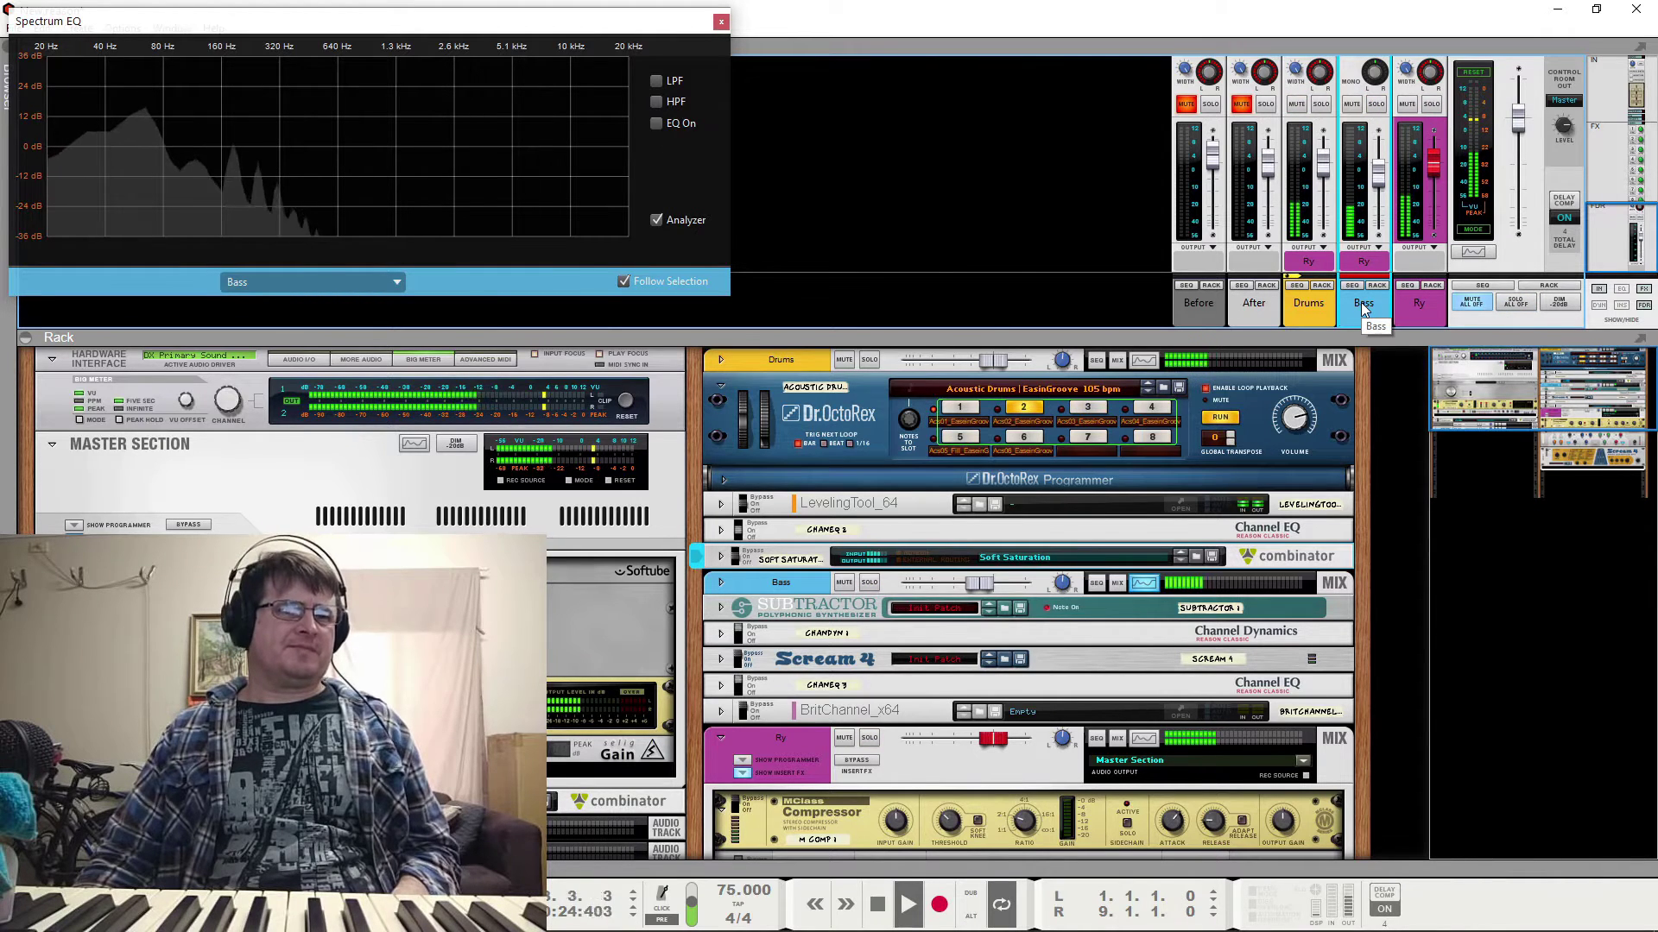
pyautogui.press('space')
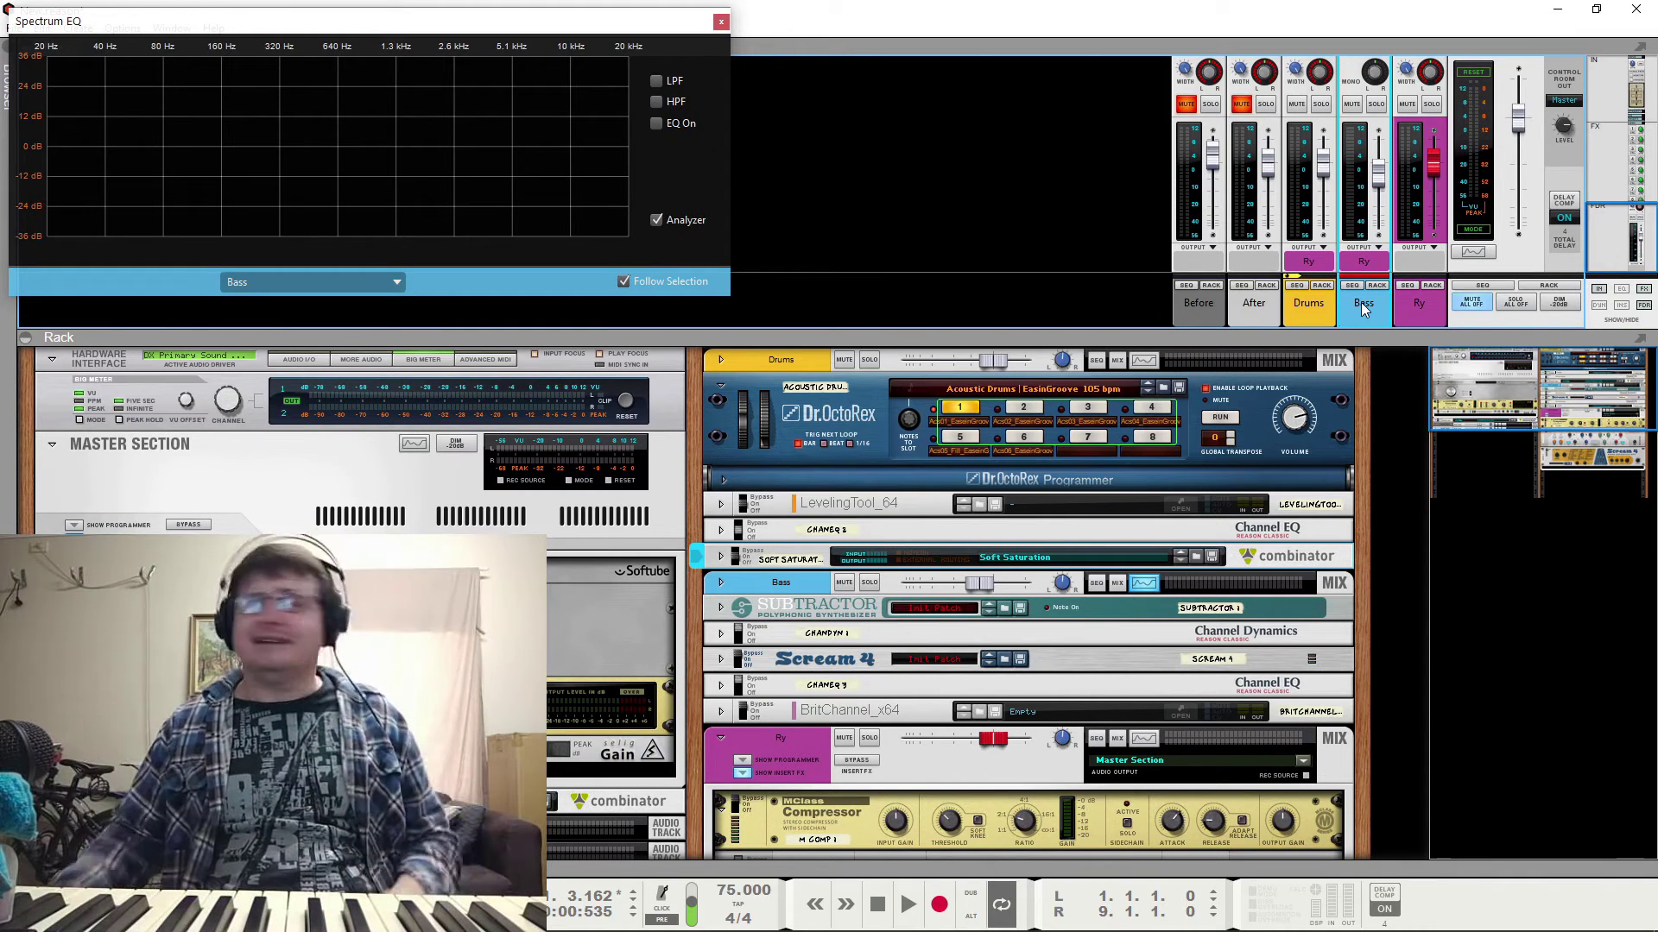
# Unfold the Bass channel's Channel Dynamics and play the drums and bass to watch its compressor
pyautogui.click(722, 634)
pyautogui.scroll(-3, 908, 541)
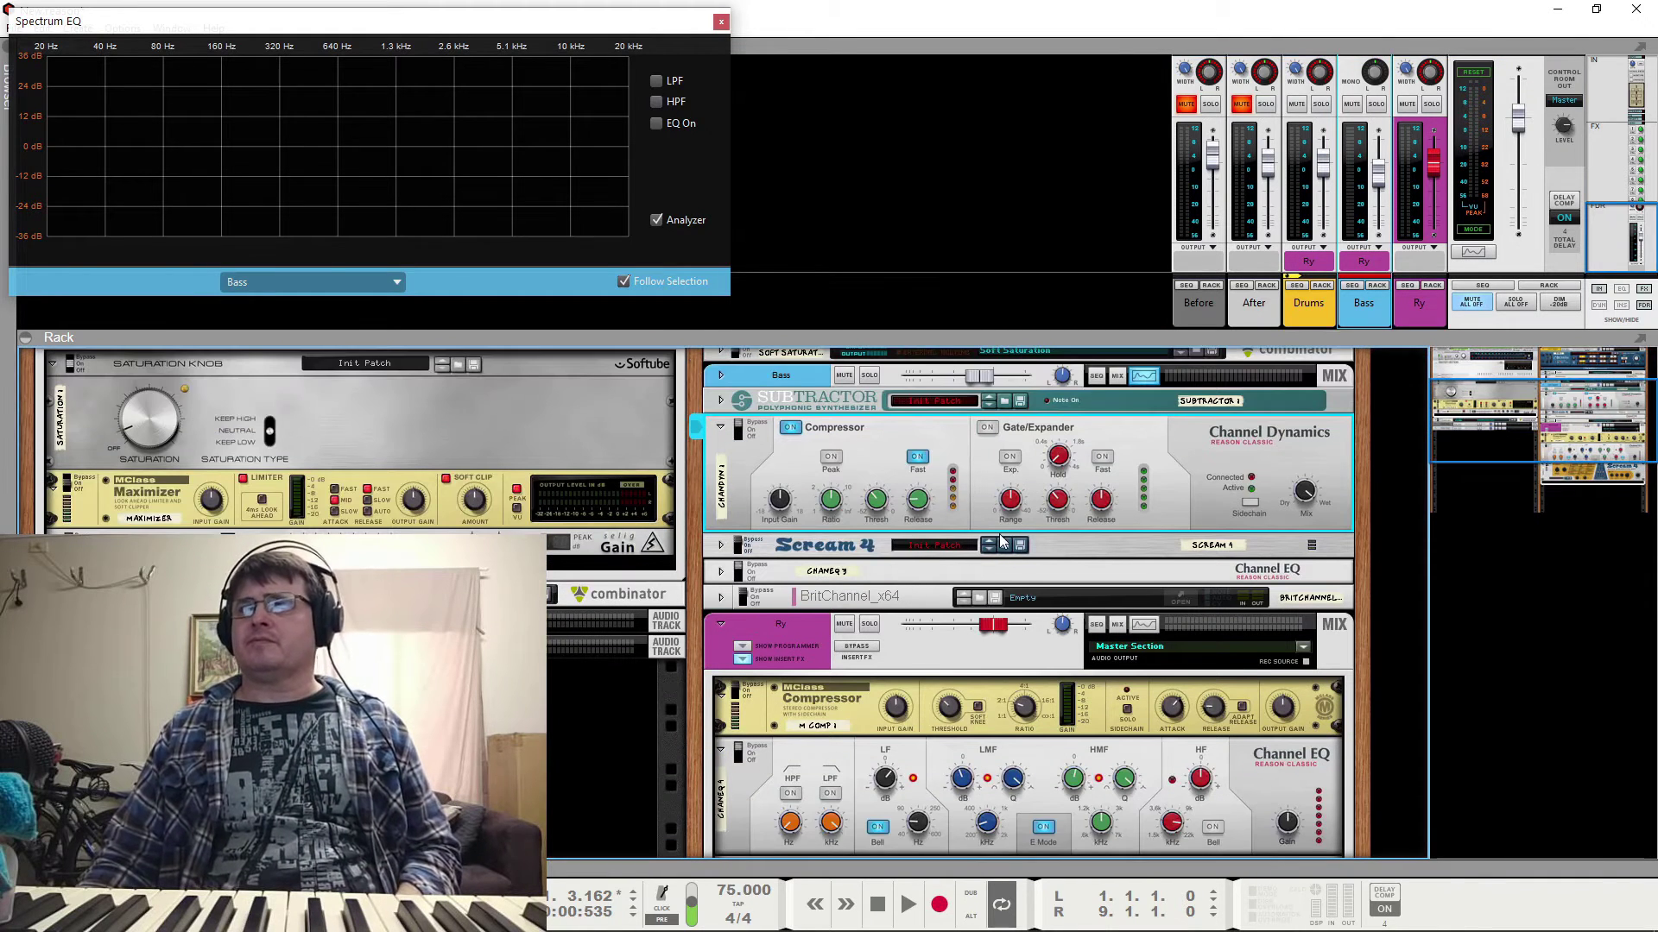
pyautogui.press('space')
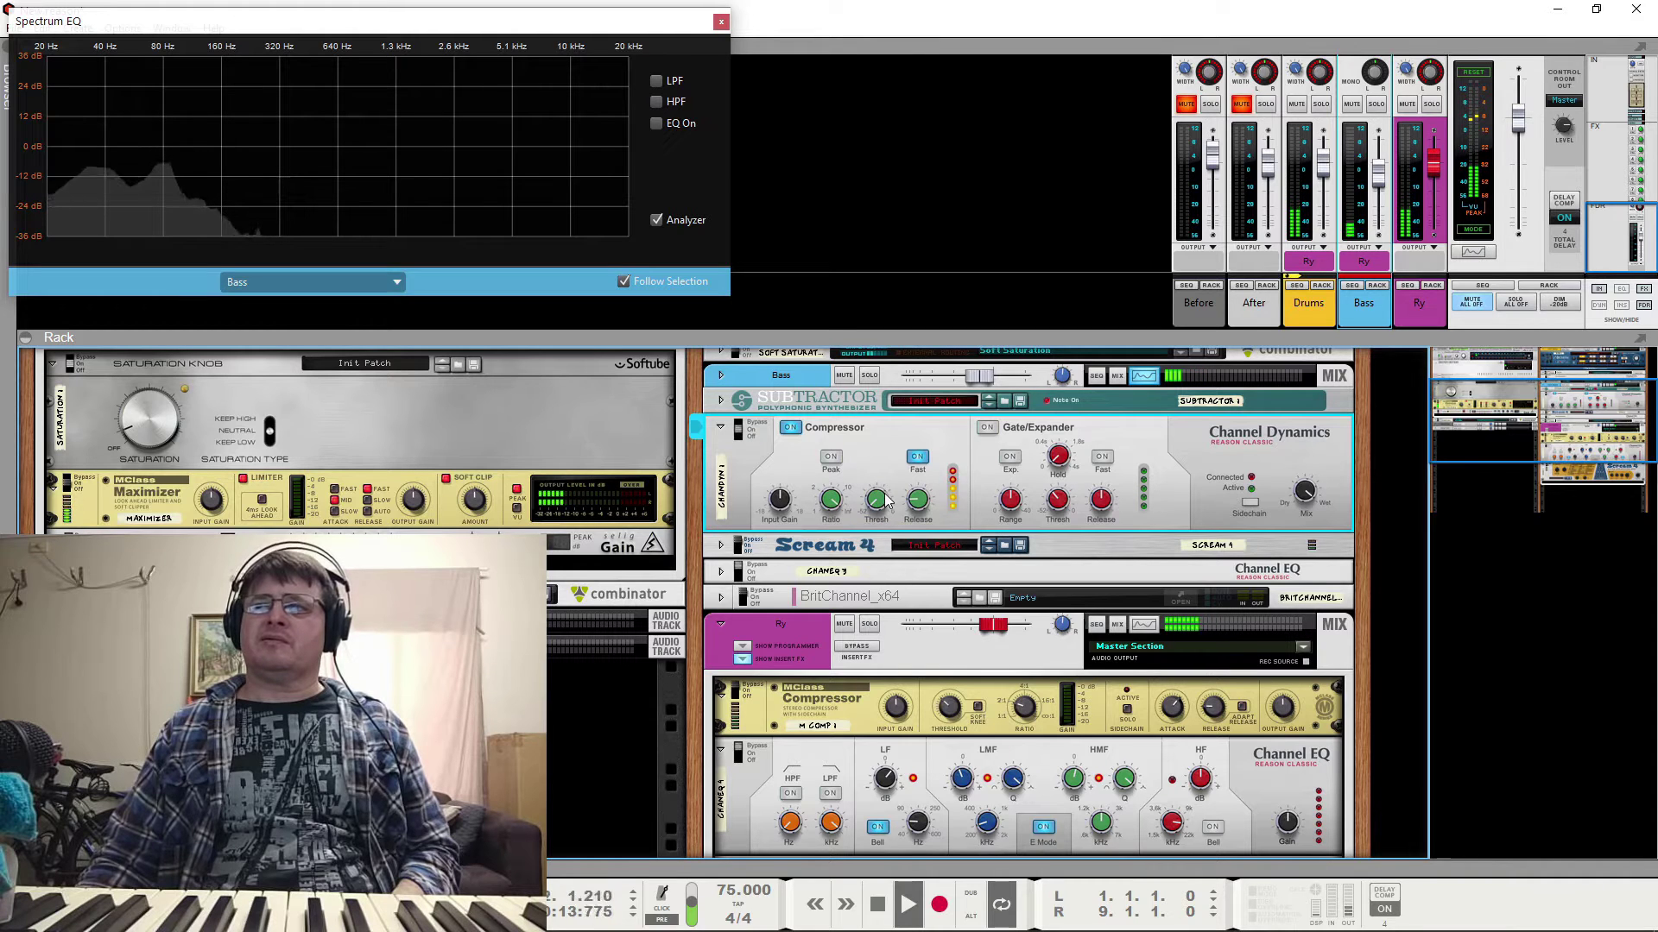
pyautogui.press('space')
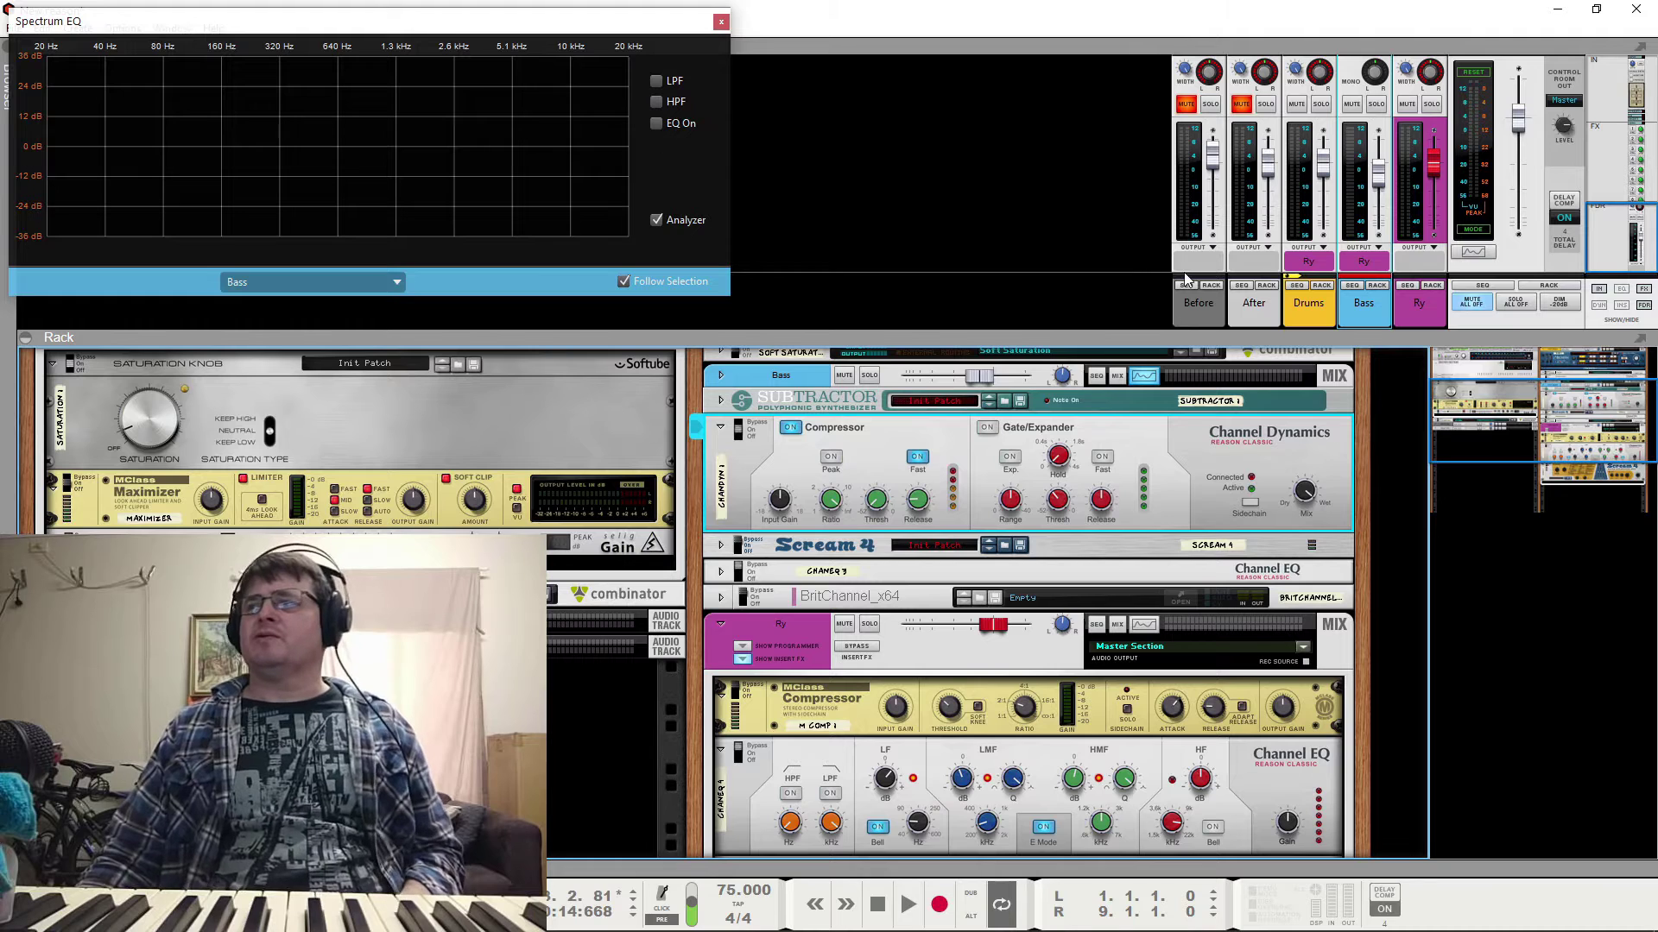
# Solo the Bass channel and adjust the Channel Dynamics compressor threshold while it plays
pyautogui.click(1376, 102)
pyautogui.press('space')
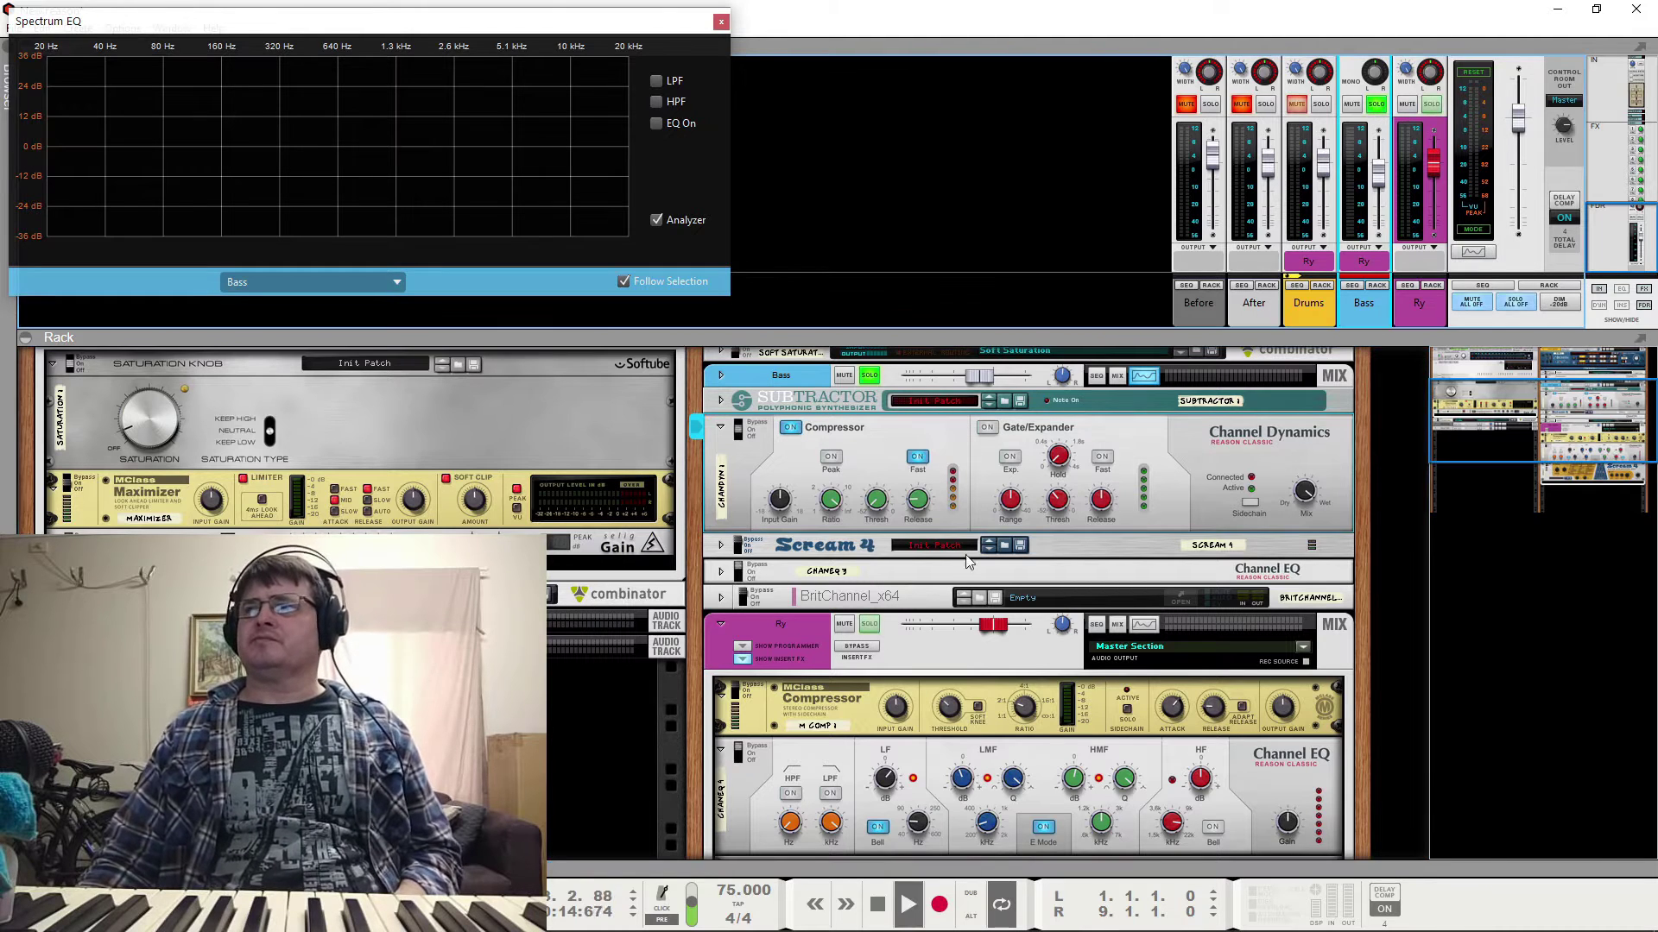
pyautogui.moveTo(876, 501); pyautogui.dragTo(887, 470)
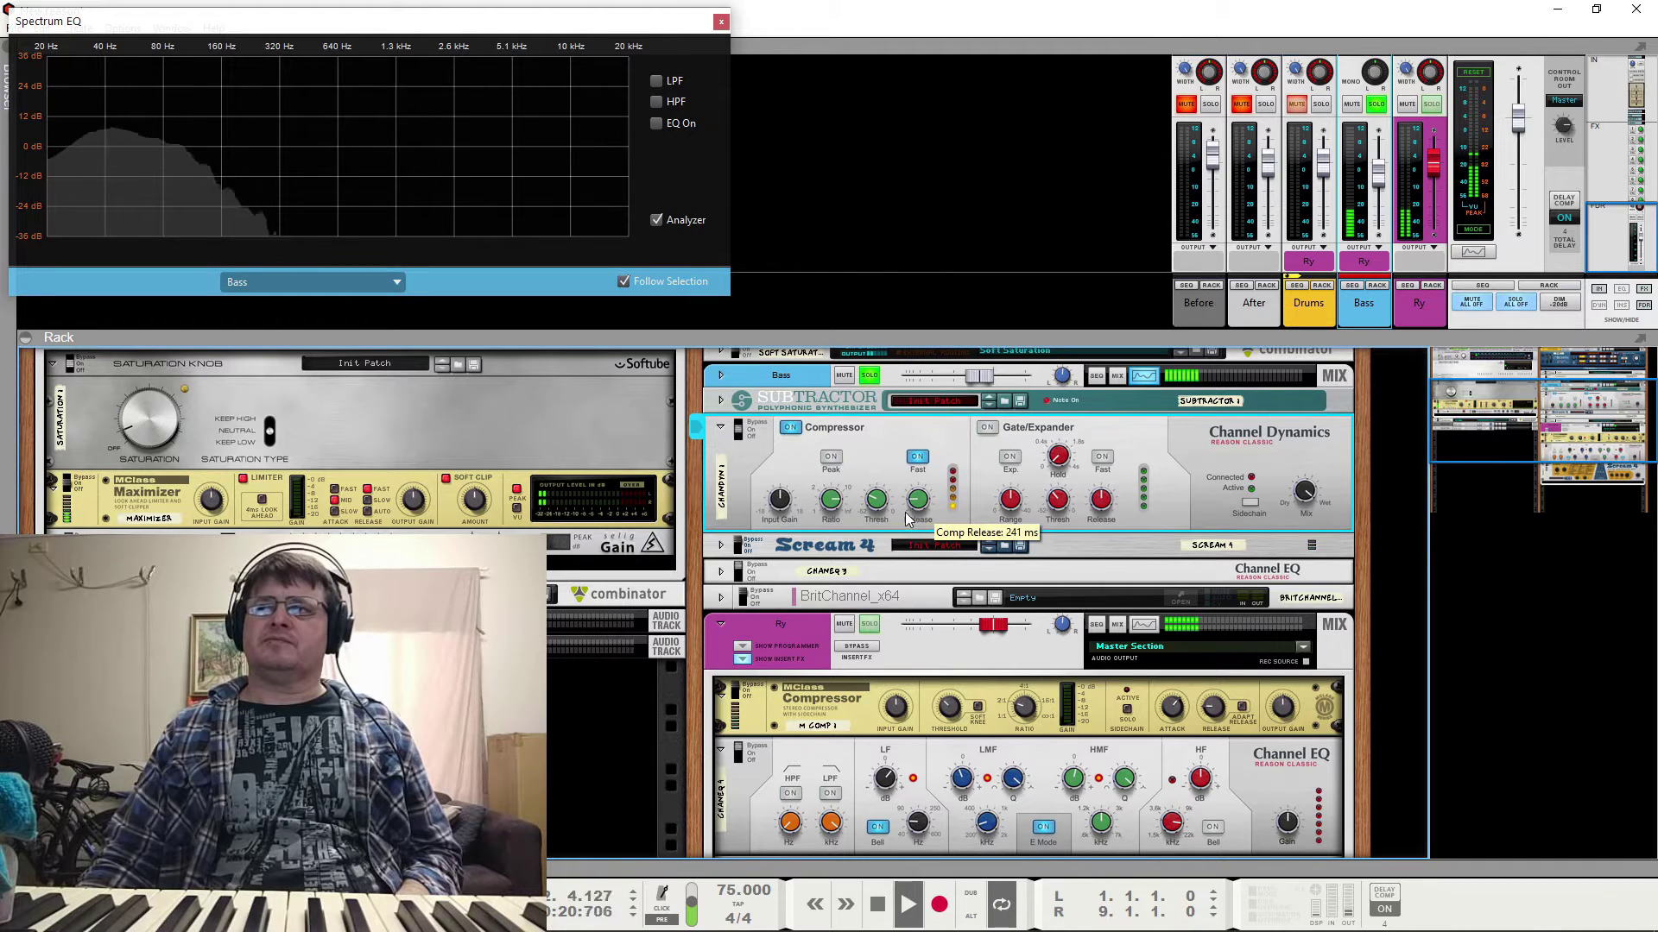
pyautogui.press('space')
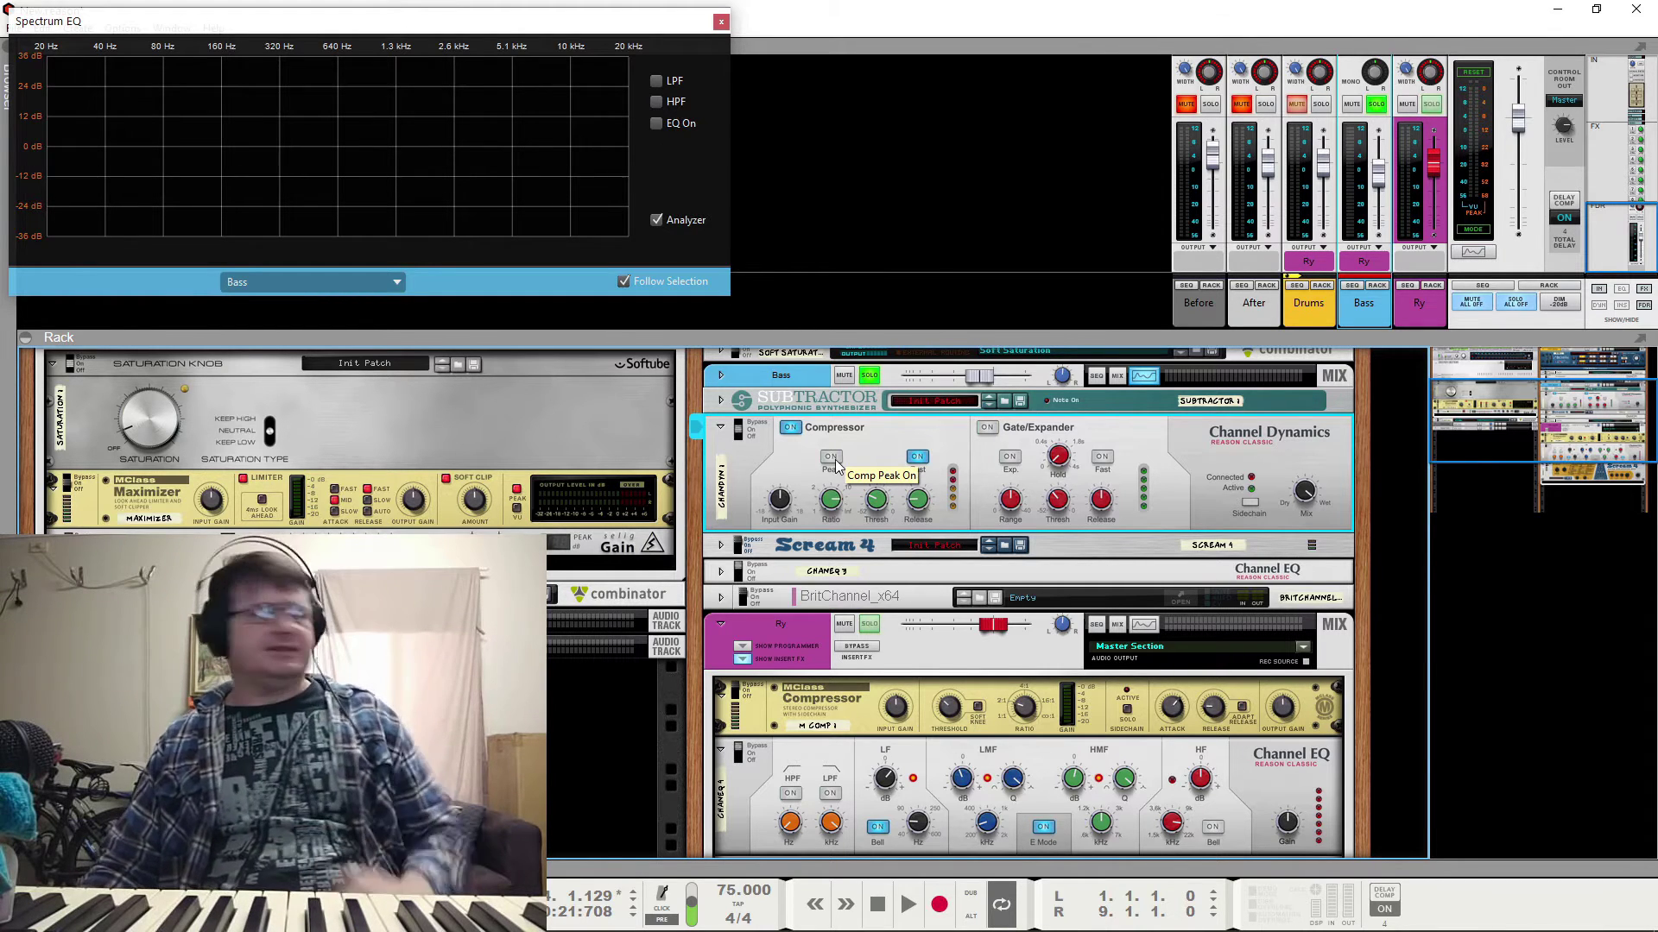
# Play the soloed bass to compare Channel Dynamics on and bypassed, and adjust the compressor ratio
pyautogui.press('space')
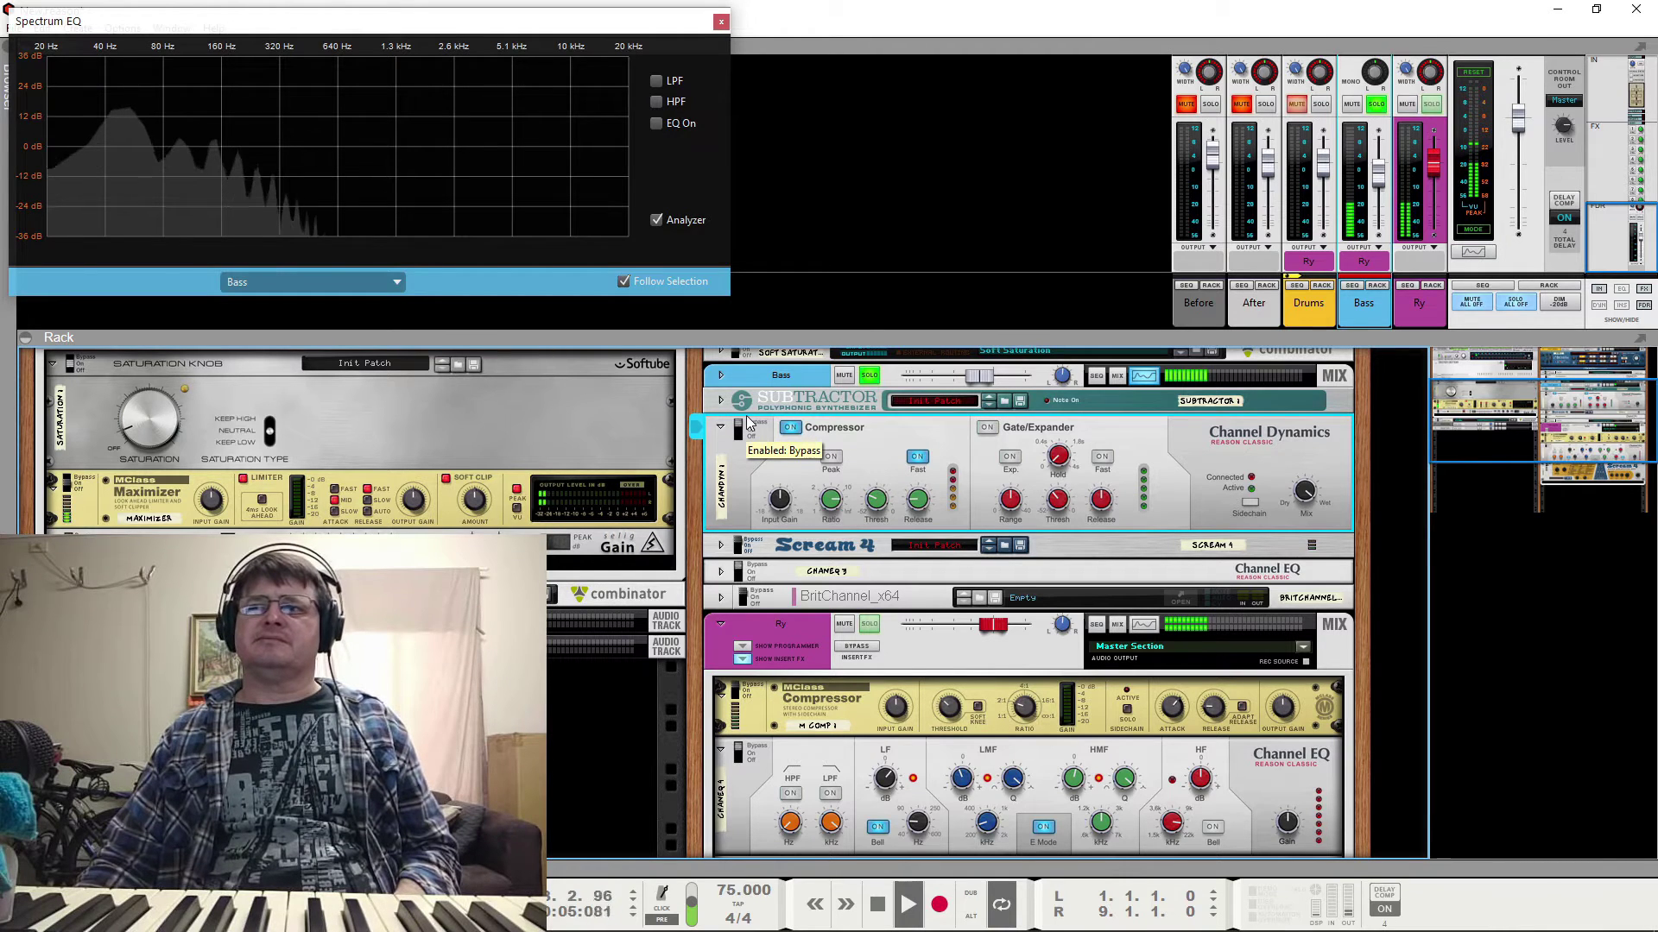
pyautogui.press('space')
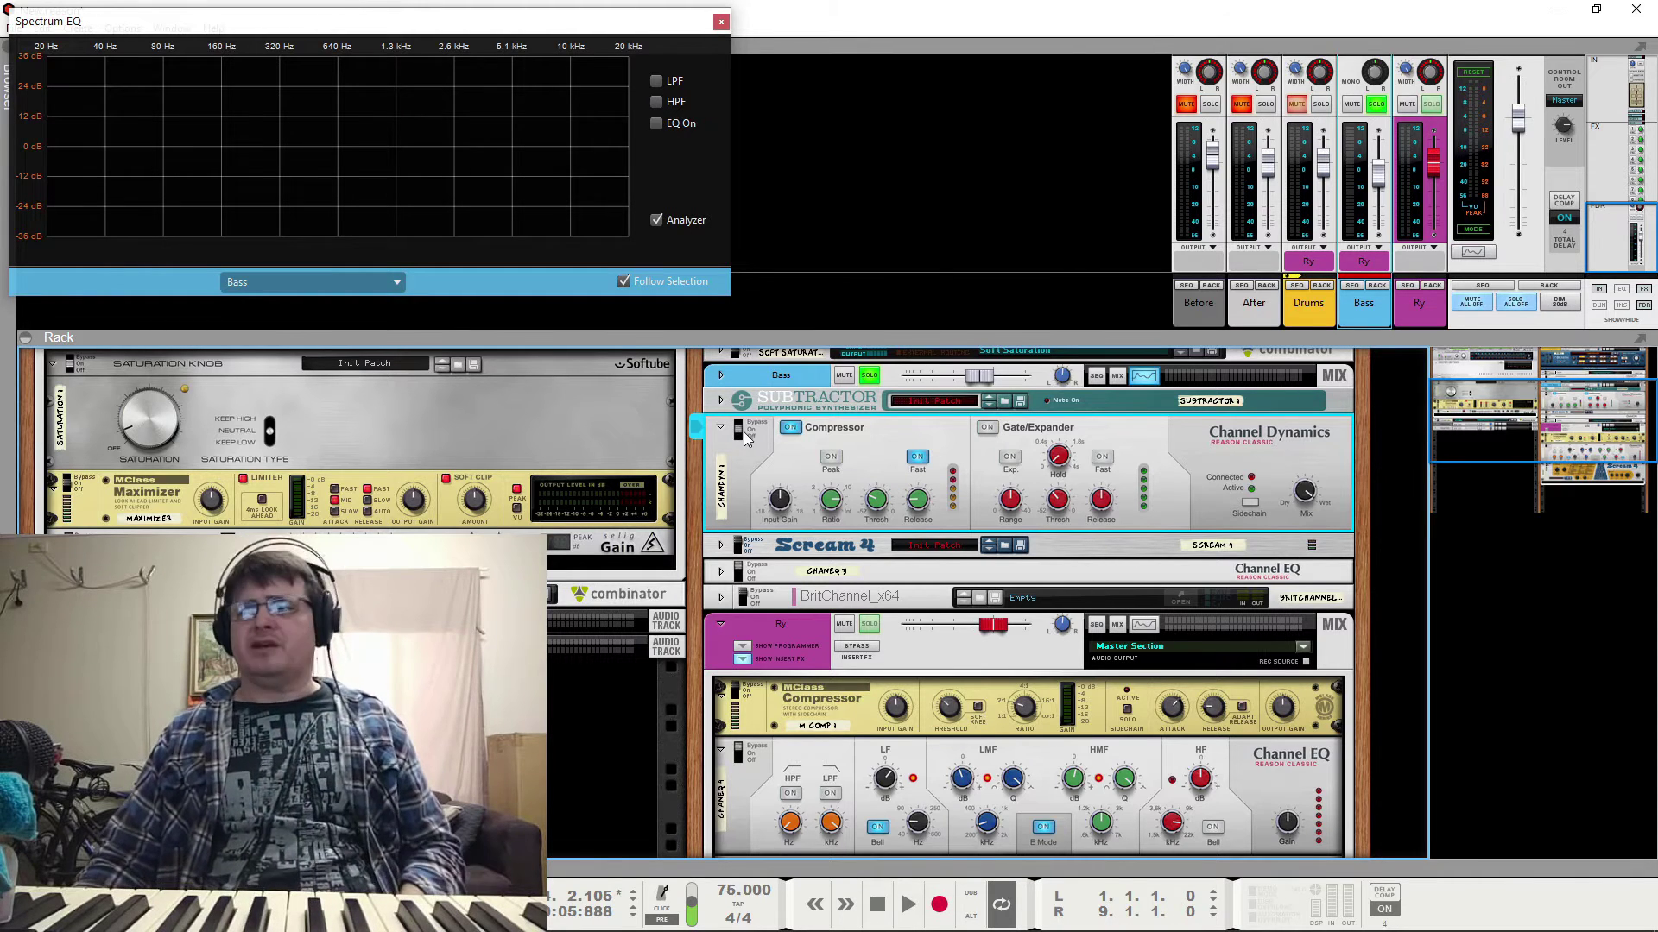
pyautogui.press('space')
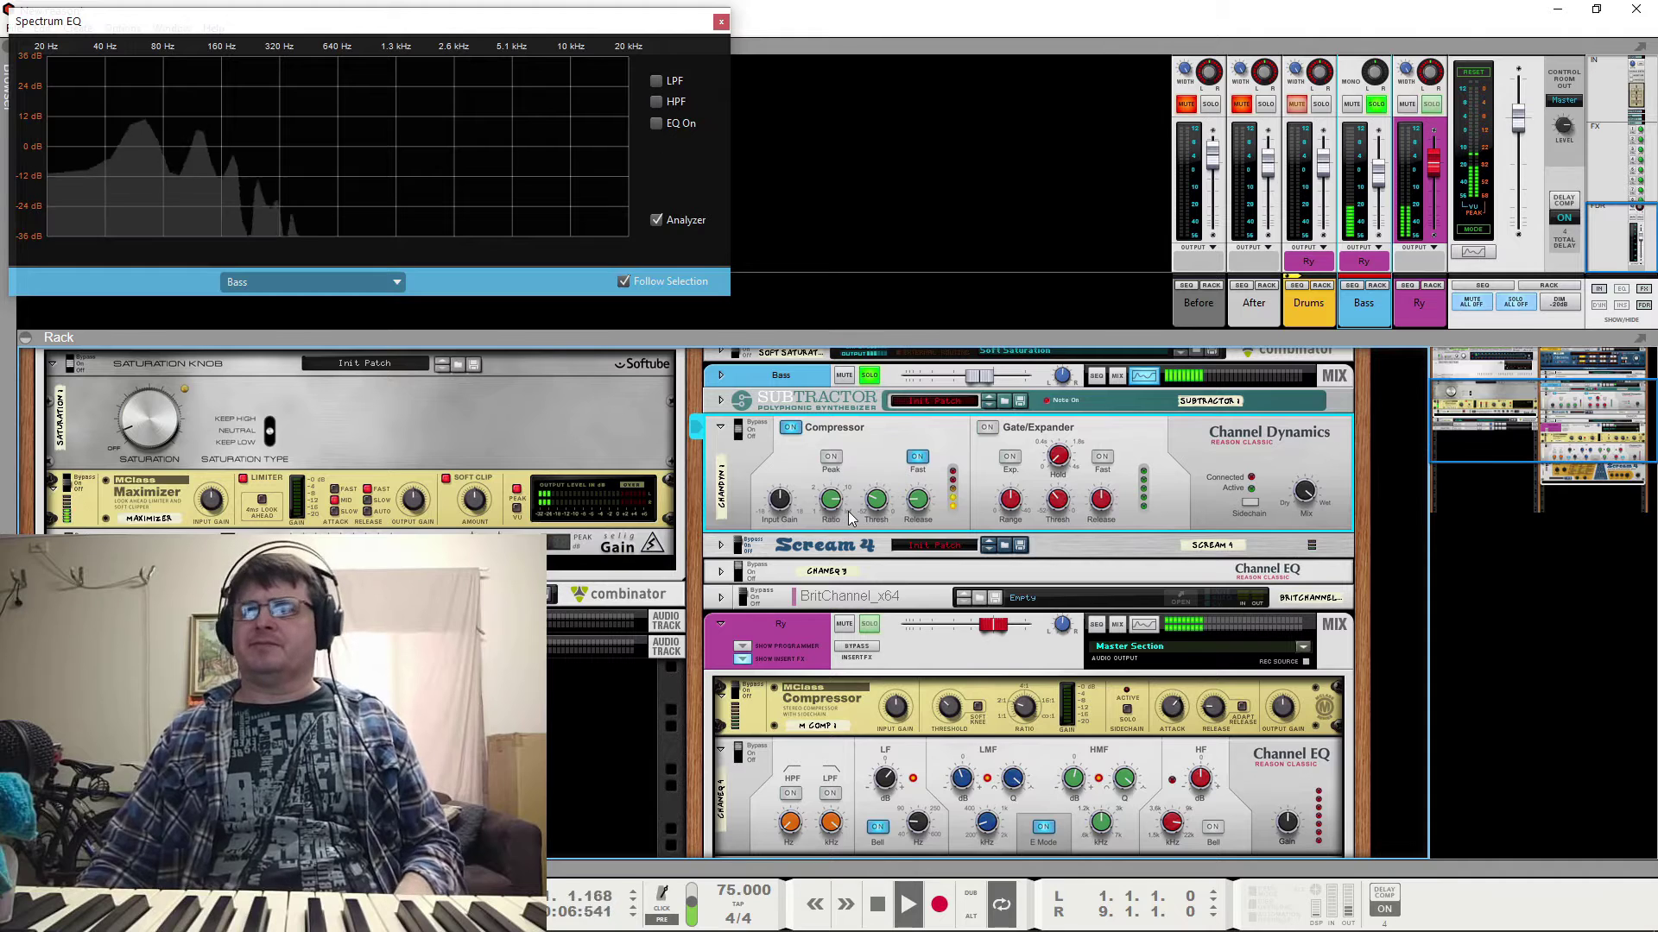
pyautogui.moveTo(872, 505)
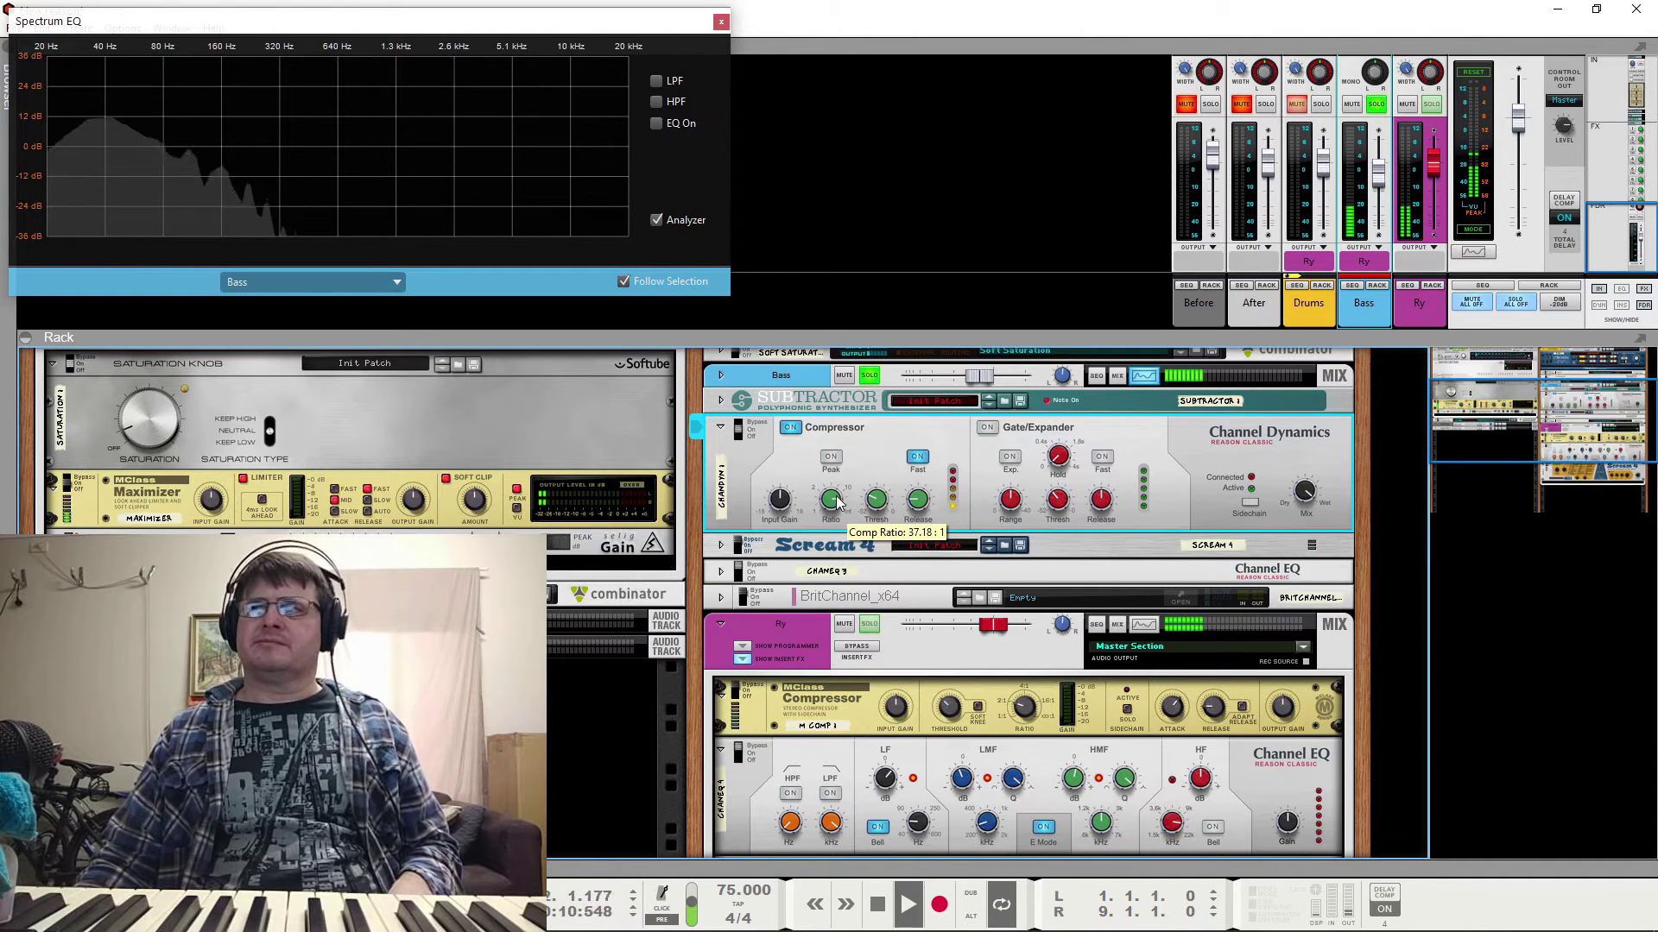
pyautogui.moveTo(836, 503); pyautogui.dragTo(836, 541)
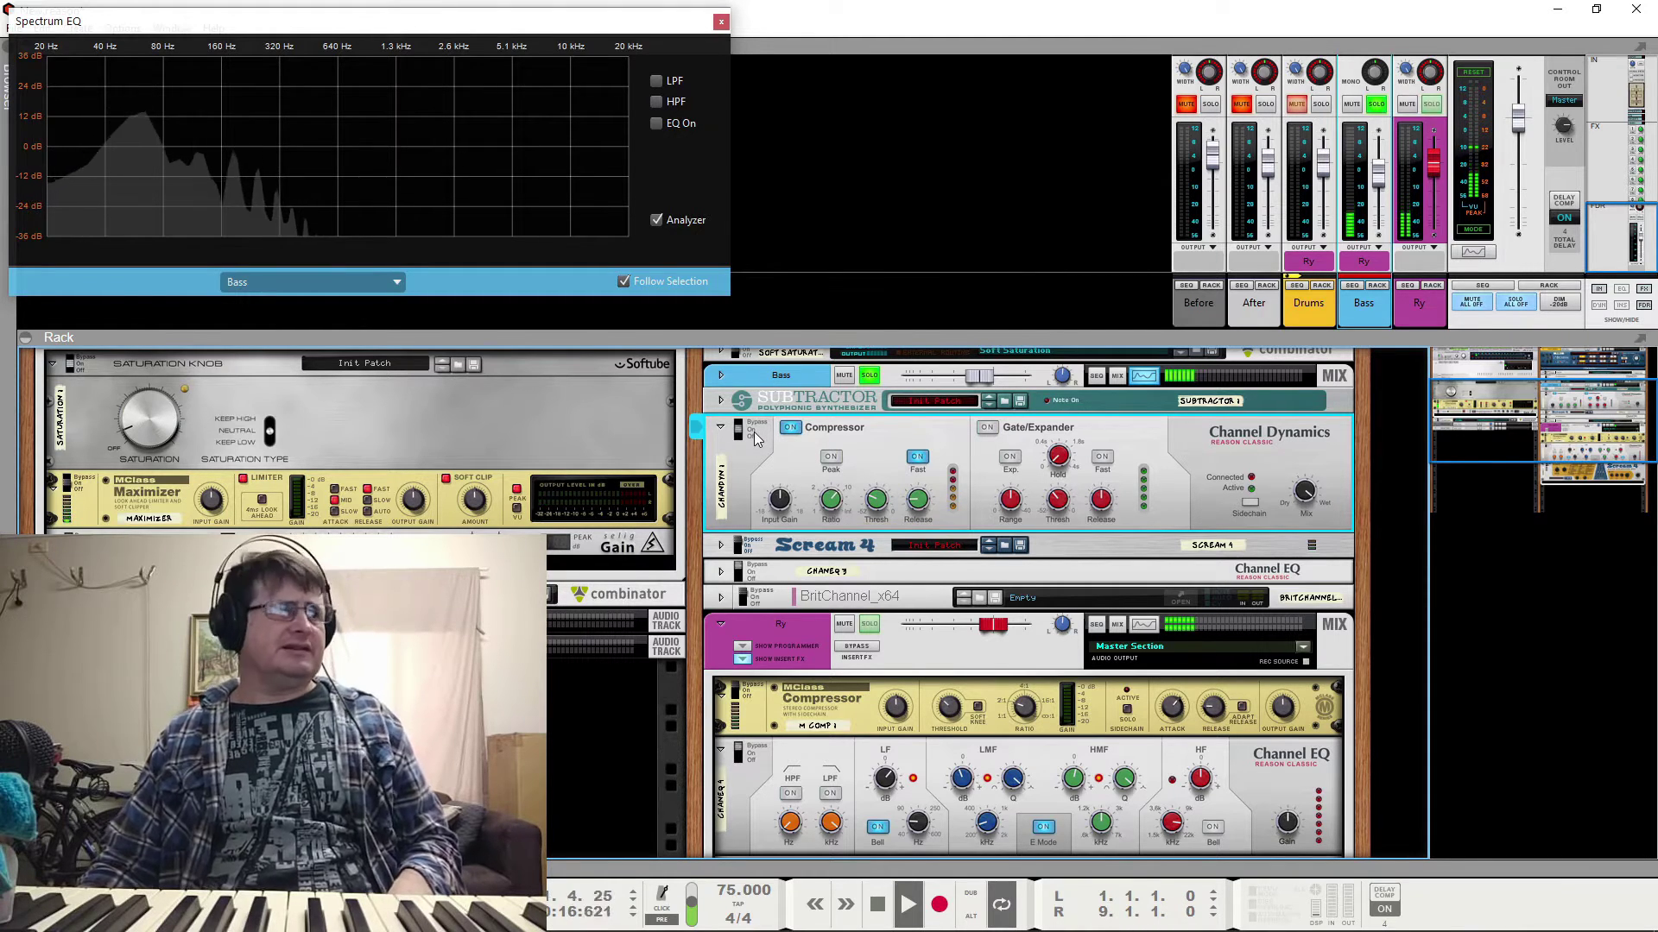
pyautogui.press('space')
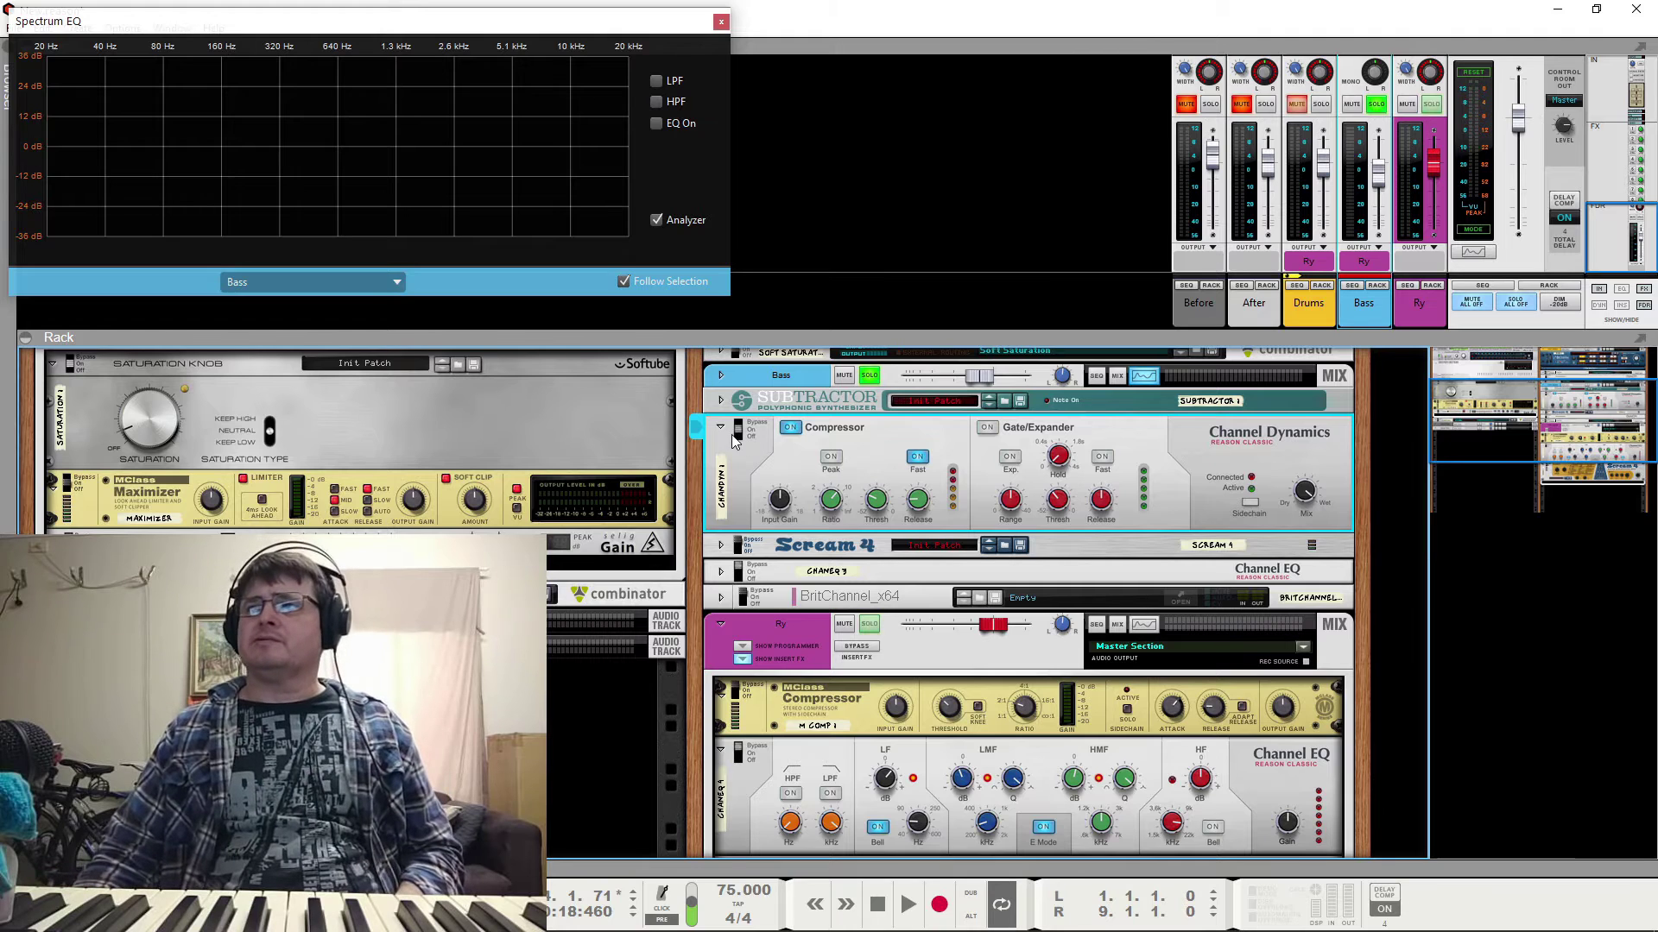
# Fold Channel Dynamics, unfold the Bass channel's Scream 4 and toggle its Cut section while the bass plays
pyautogui.click(720, 427)
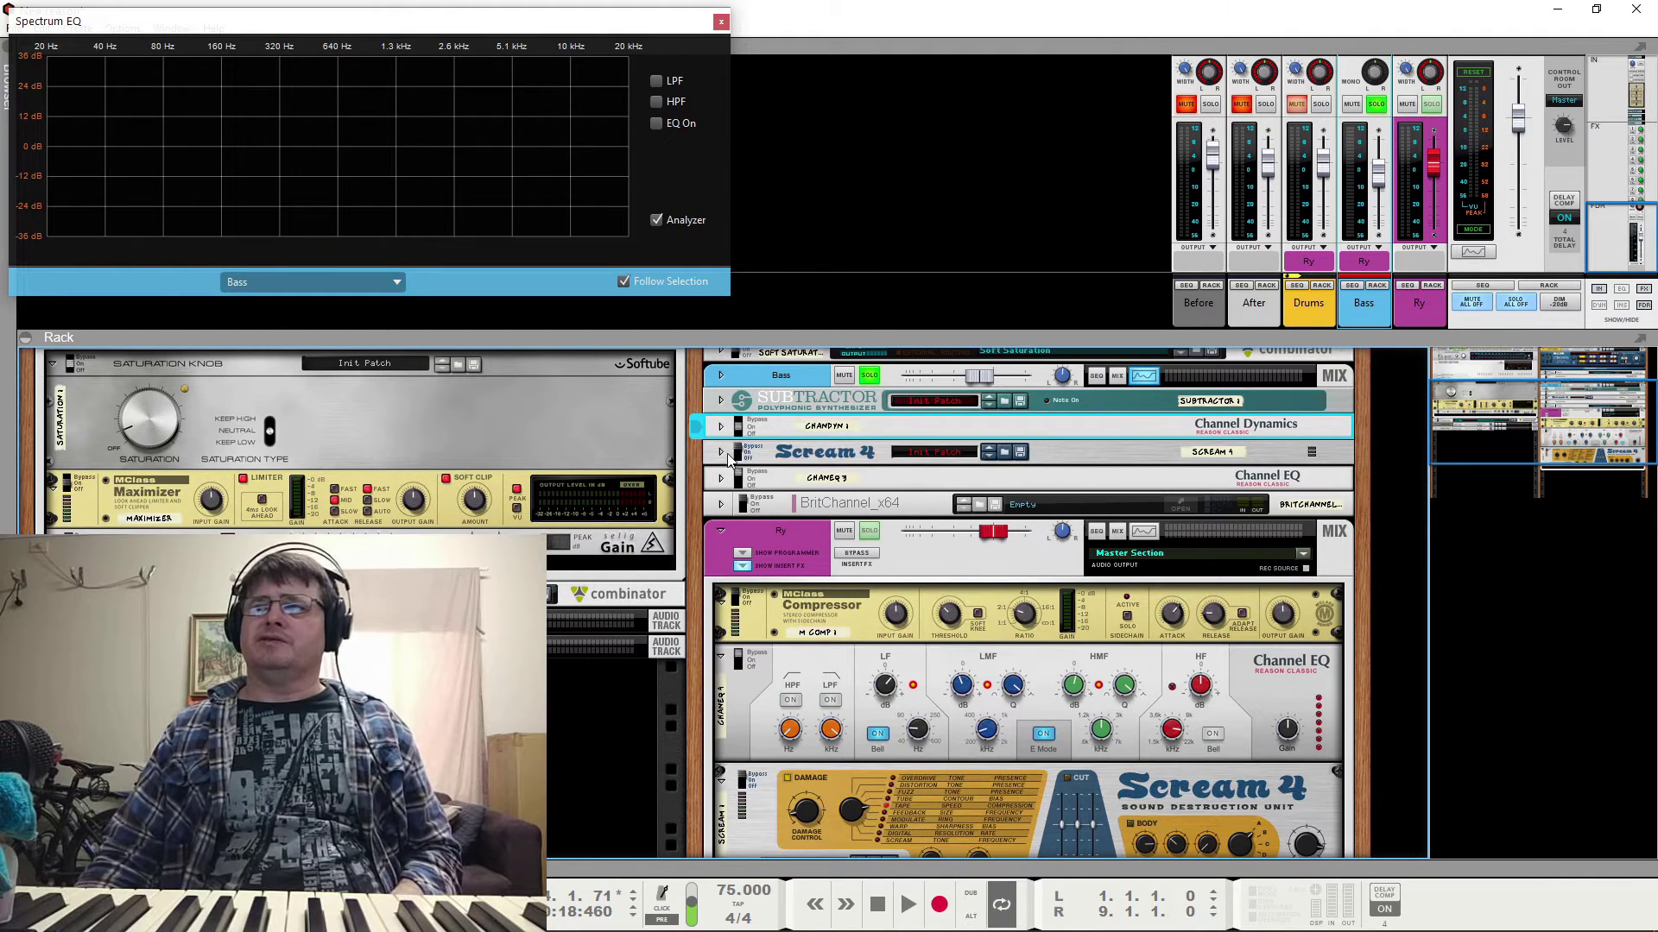
pyautogui.click(725, 458)
pyautogui.click(722, 456)
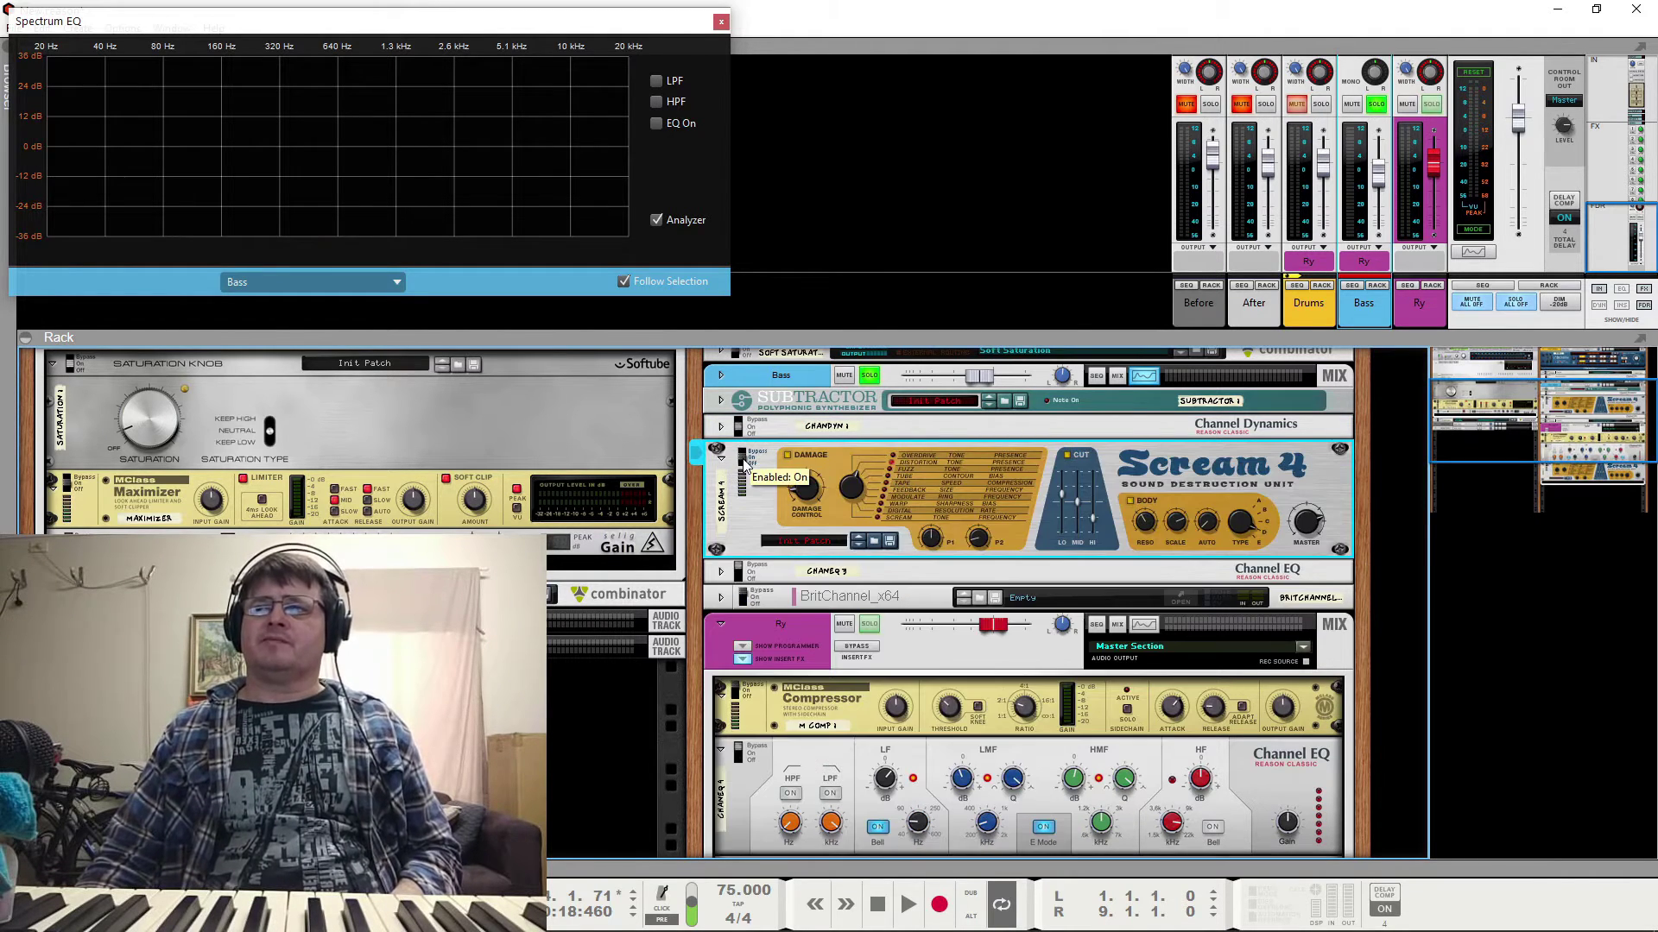
pyautogui.press('space')
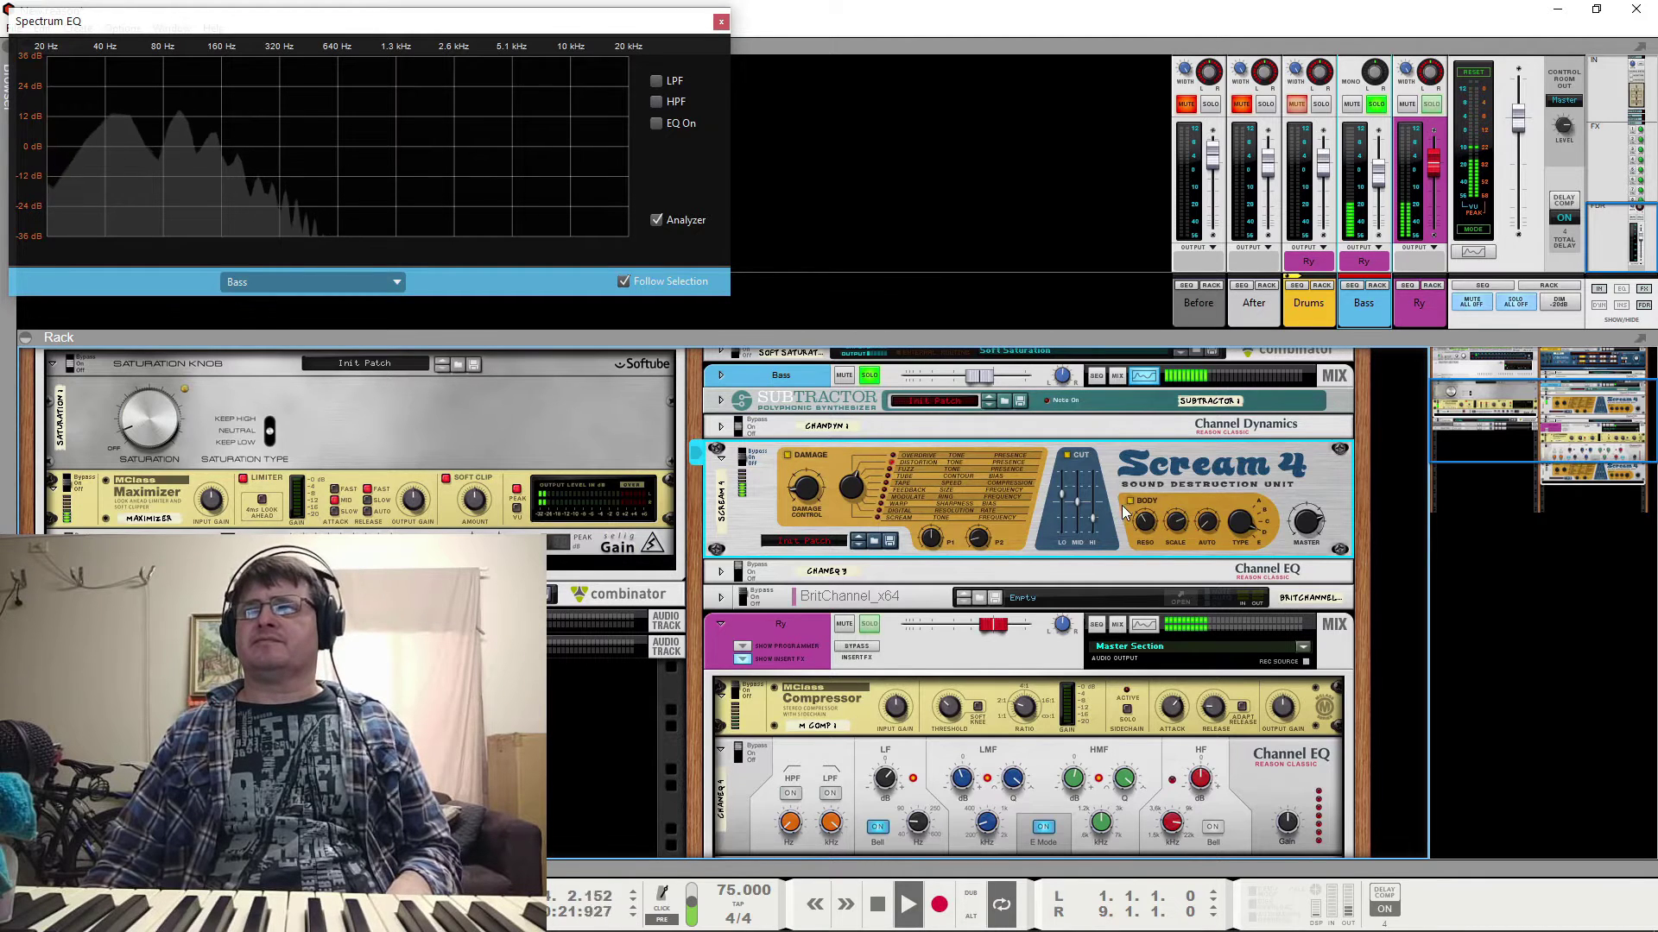
pyautogui.click(1070, 458)
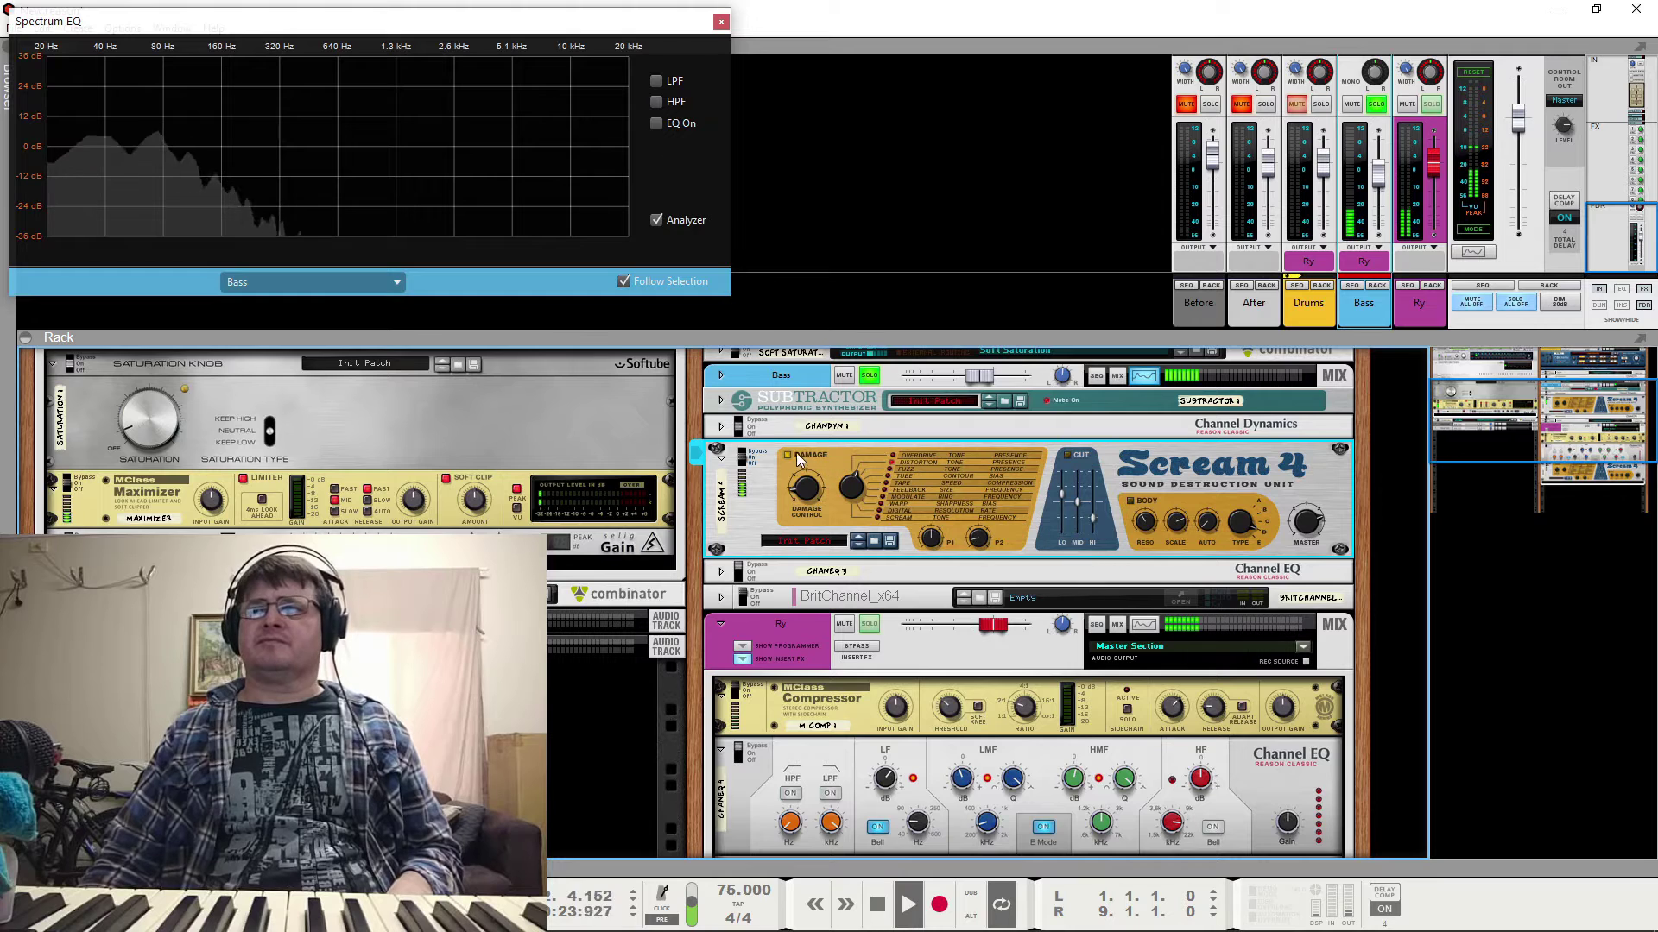
pyautogui.press('space')
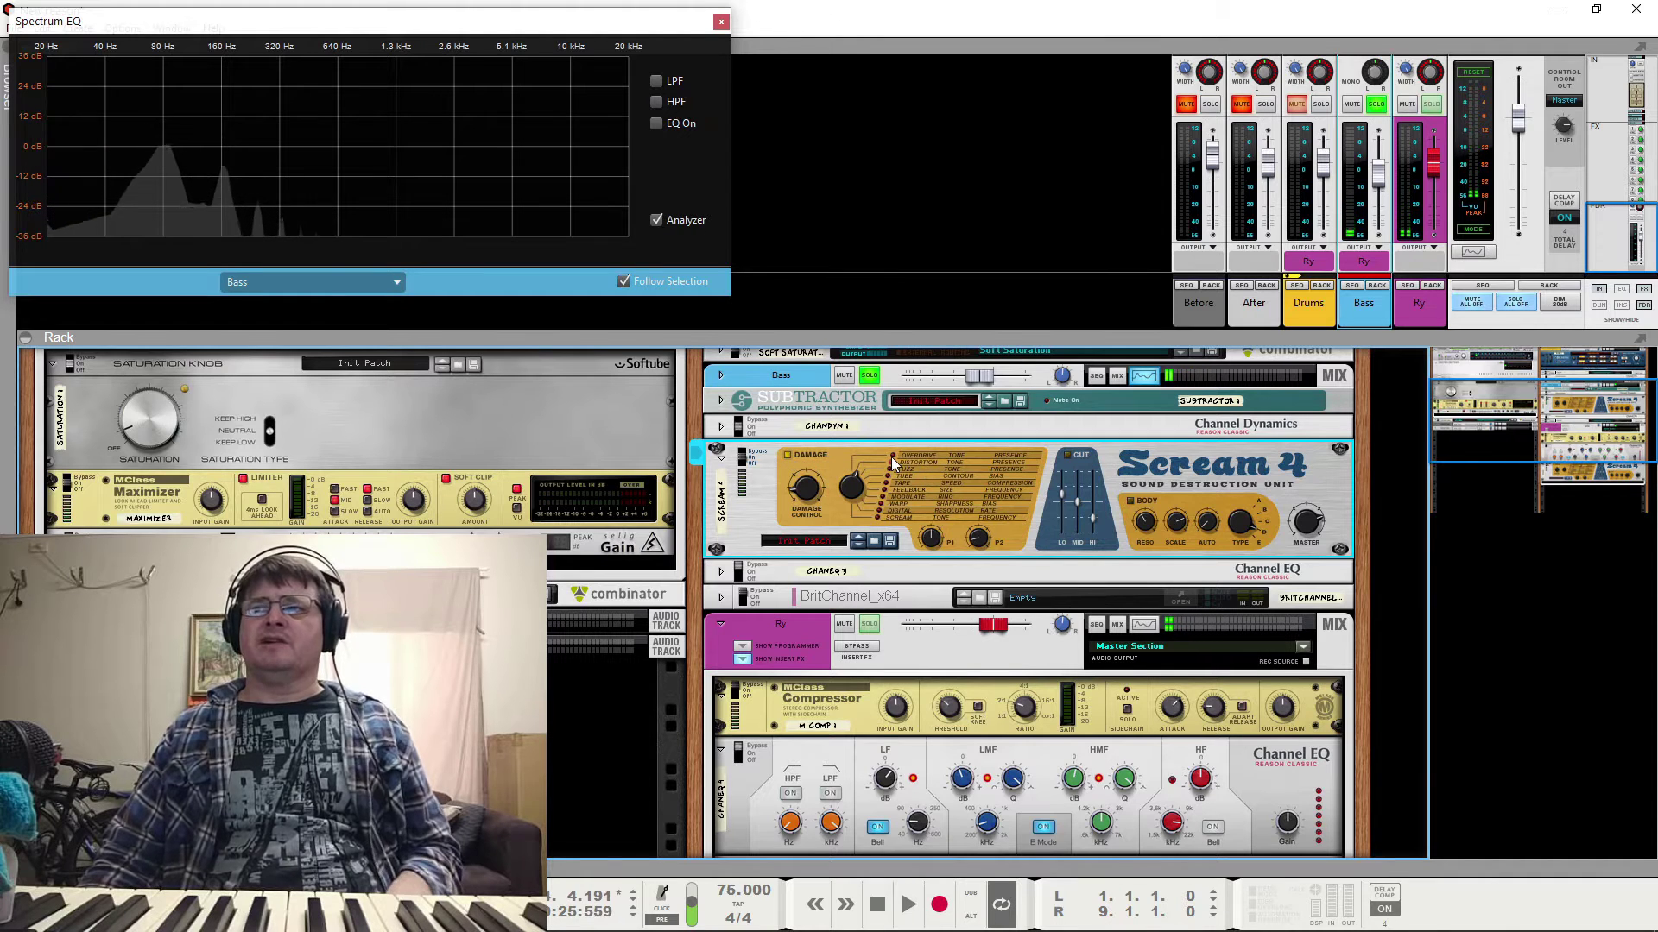
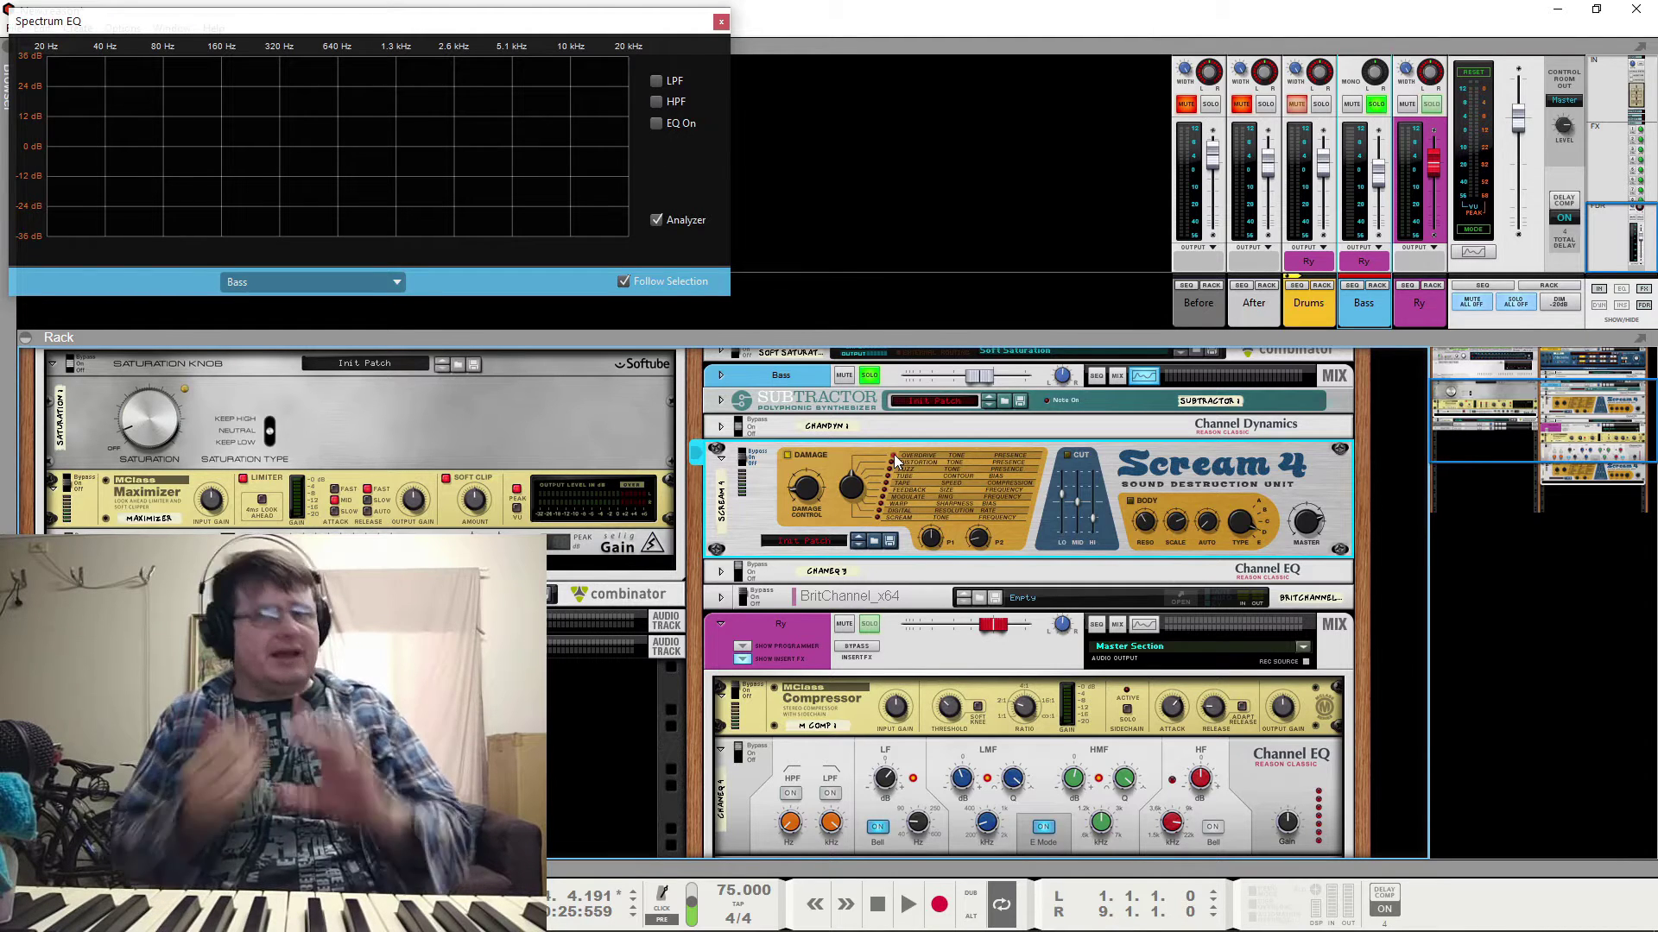
# Play the bass through Scream 4 in short passes and toggle its Body section
pyautogui.press('space')
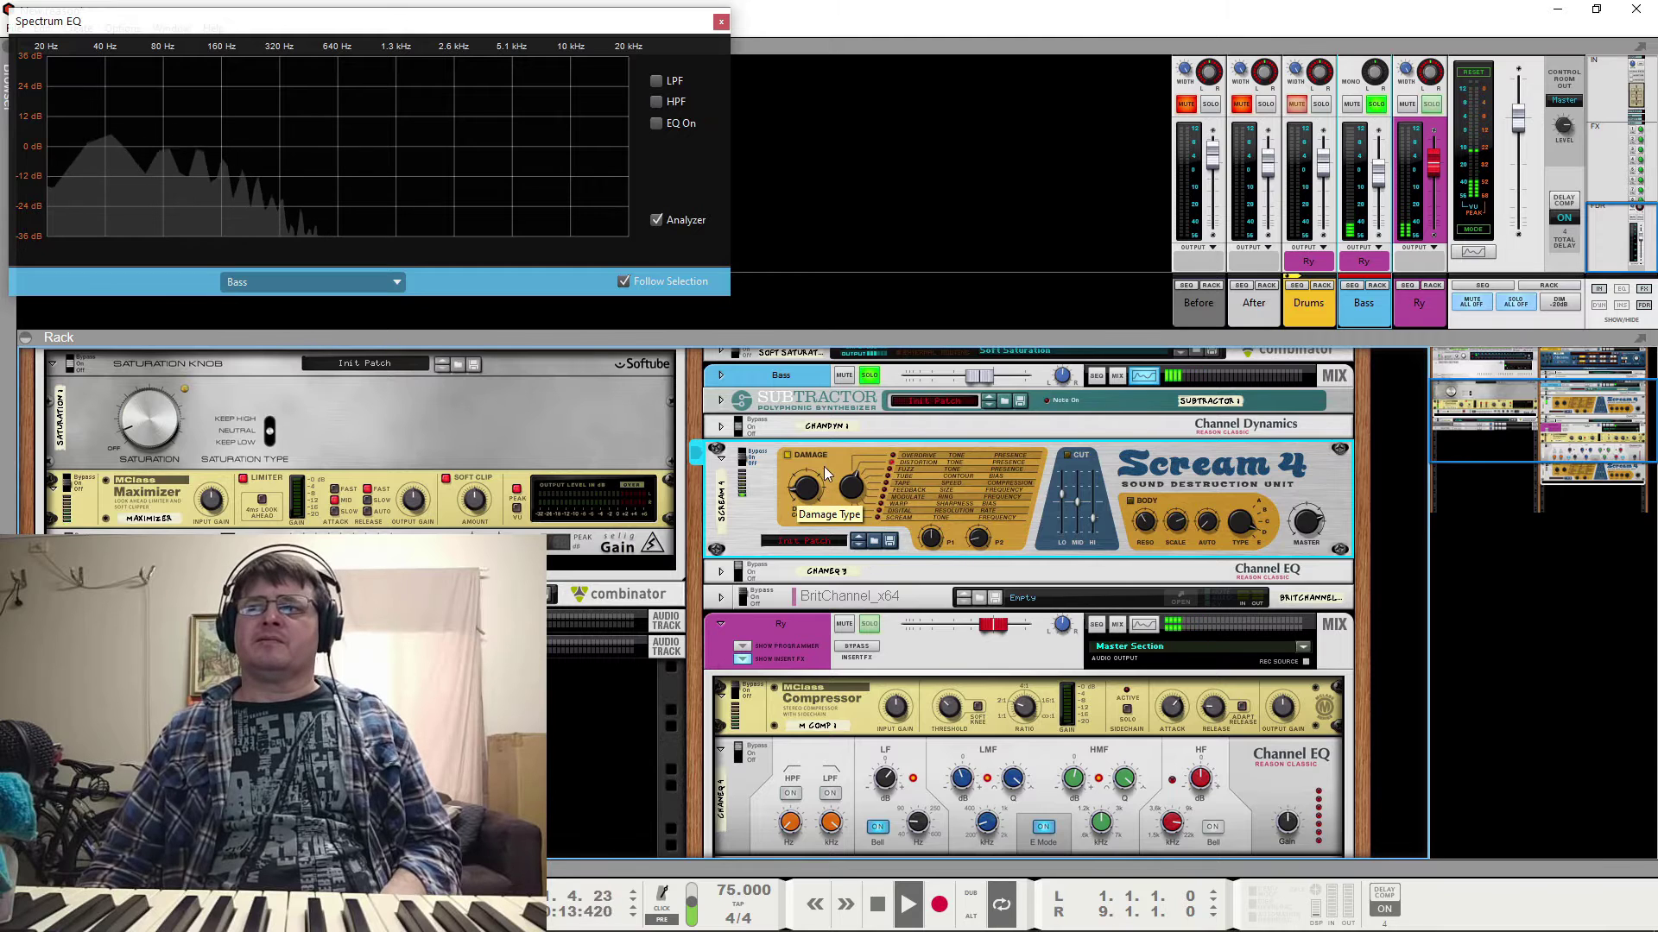
pyautogui.press('space')
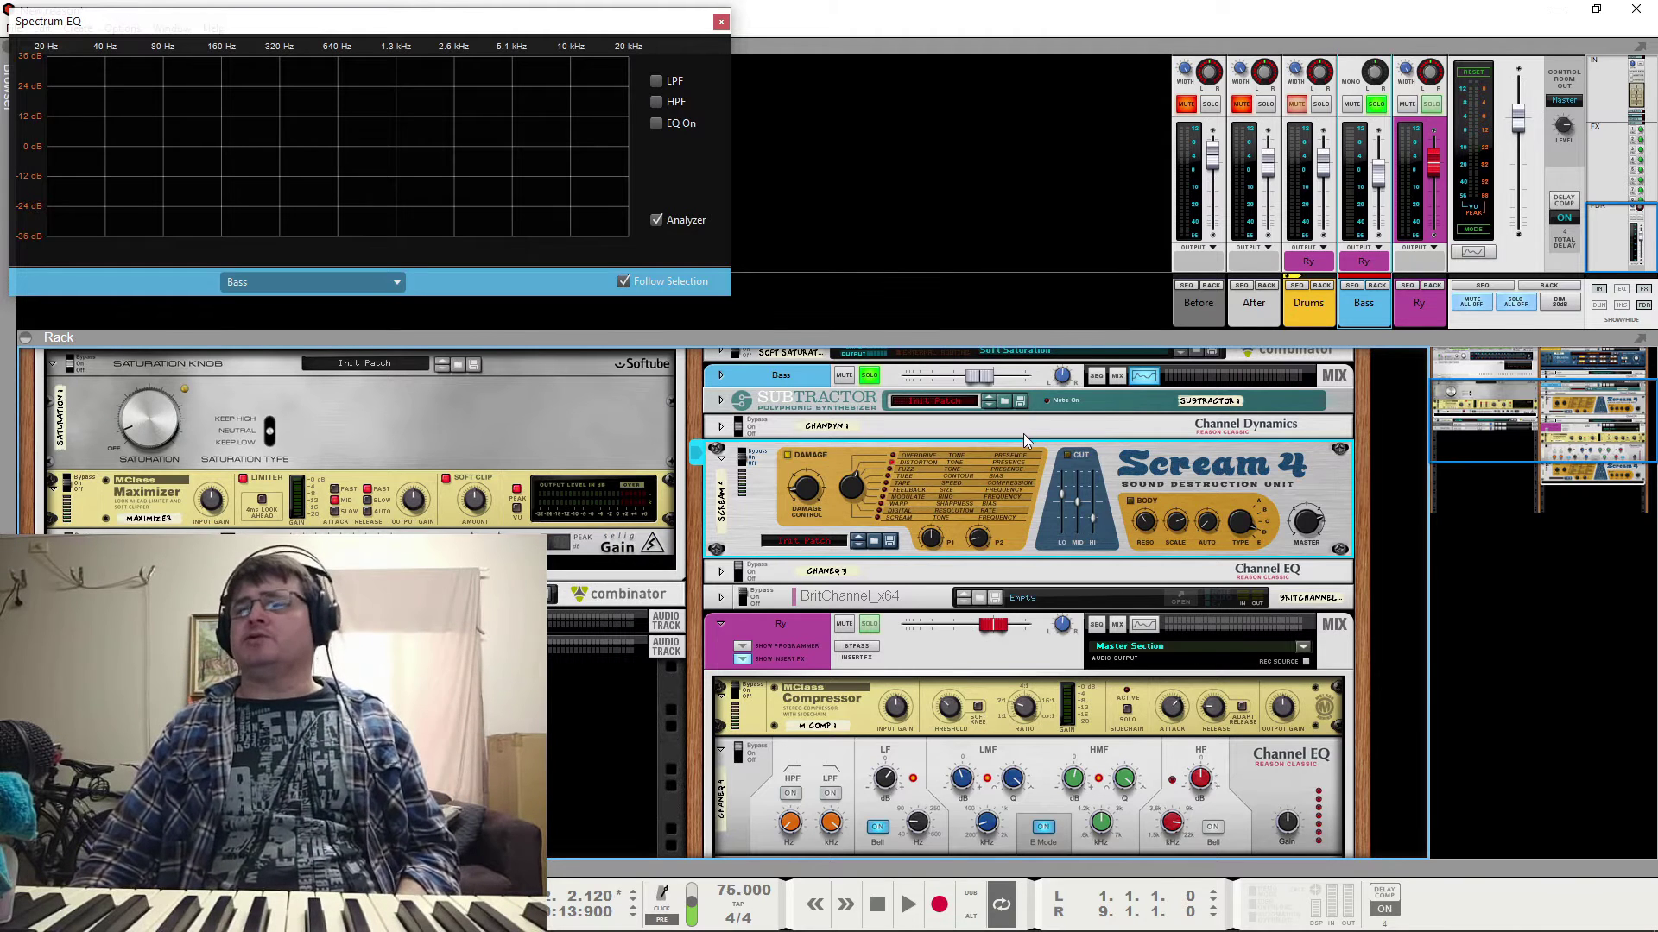
pyautogui.press('space')
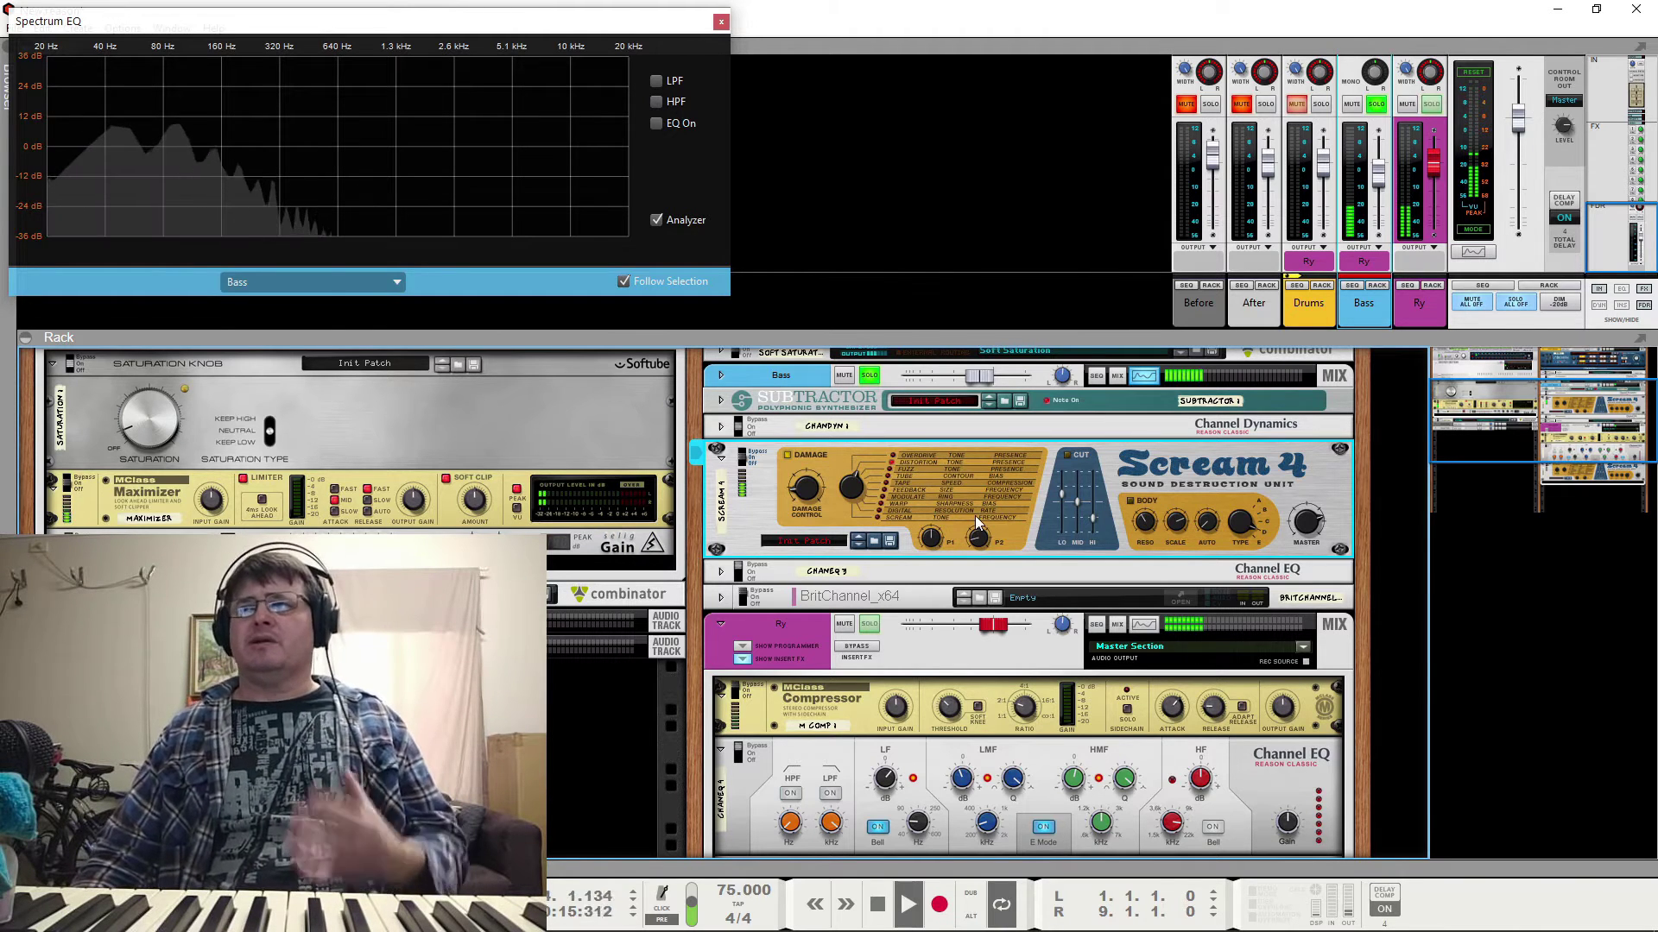
pyautogui.press('space')
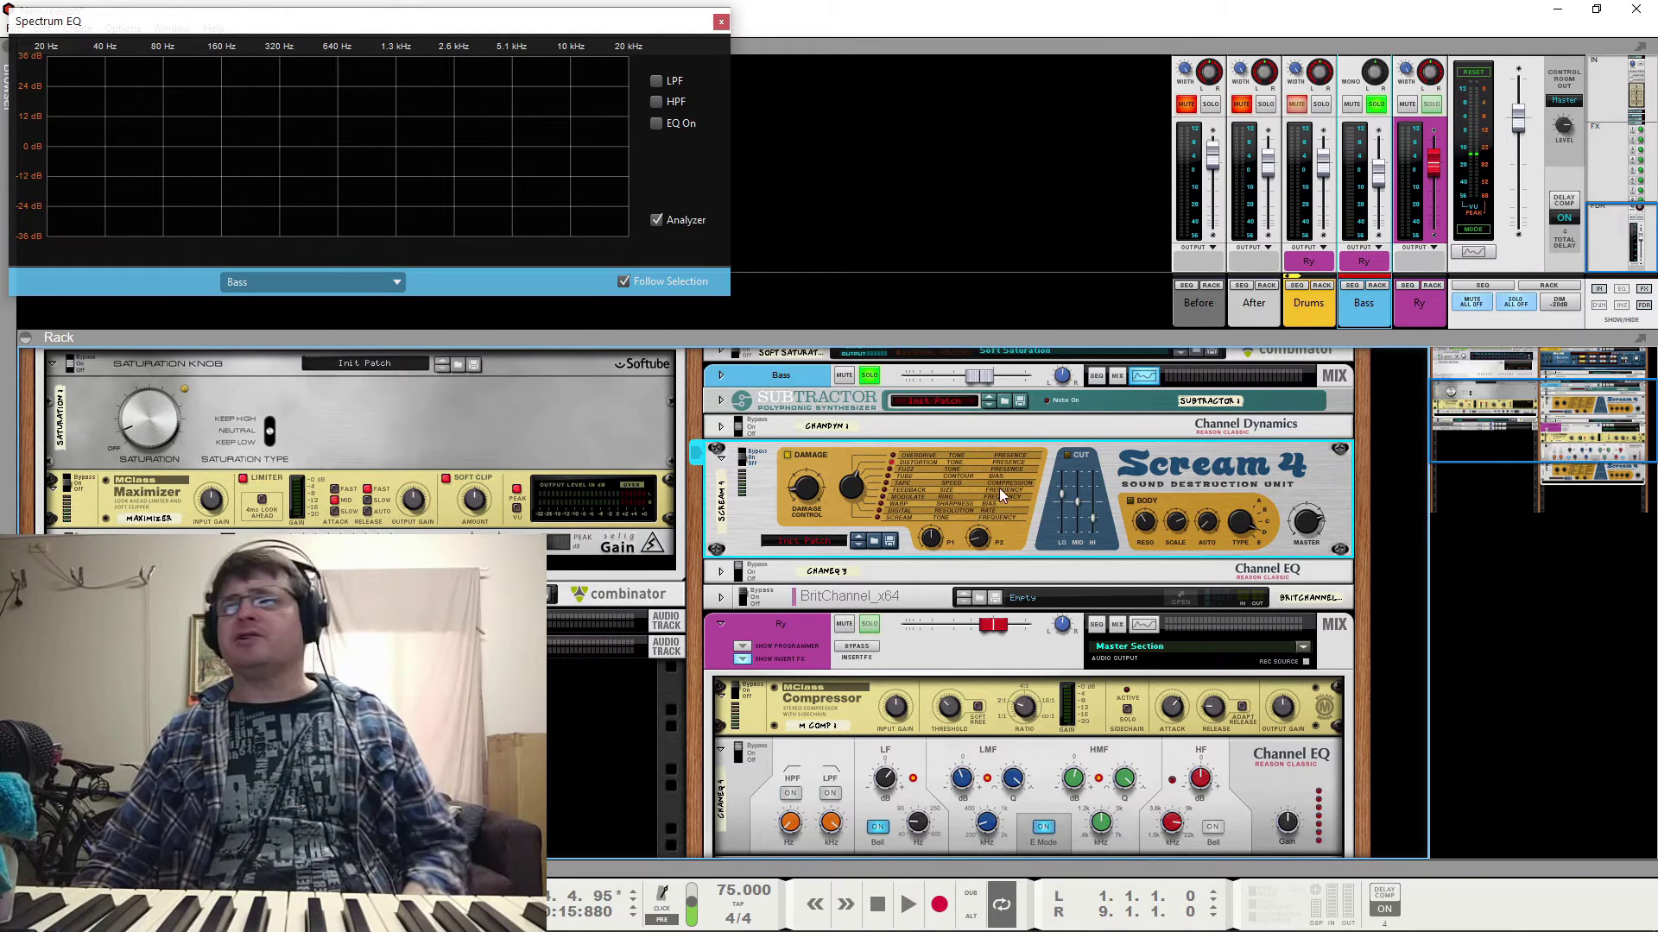
pyautogui.press('space')
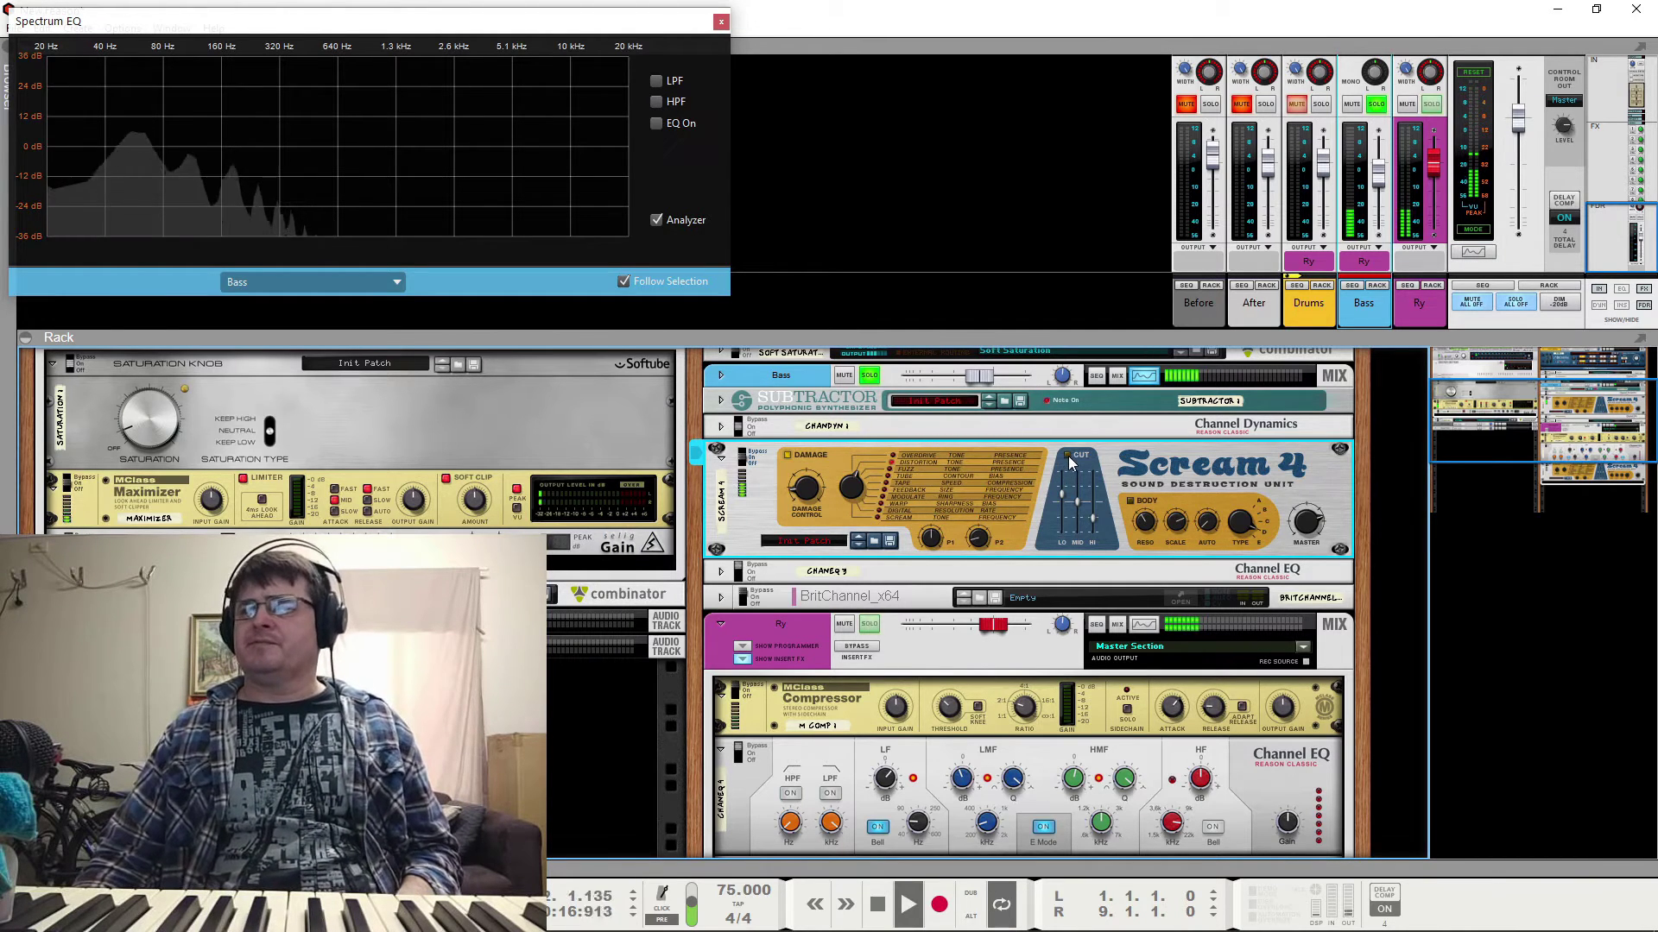
pyautogui.click(1130, 502)
pyautogui.moveTo(1178, 531)
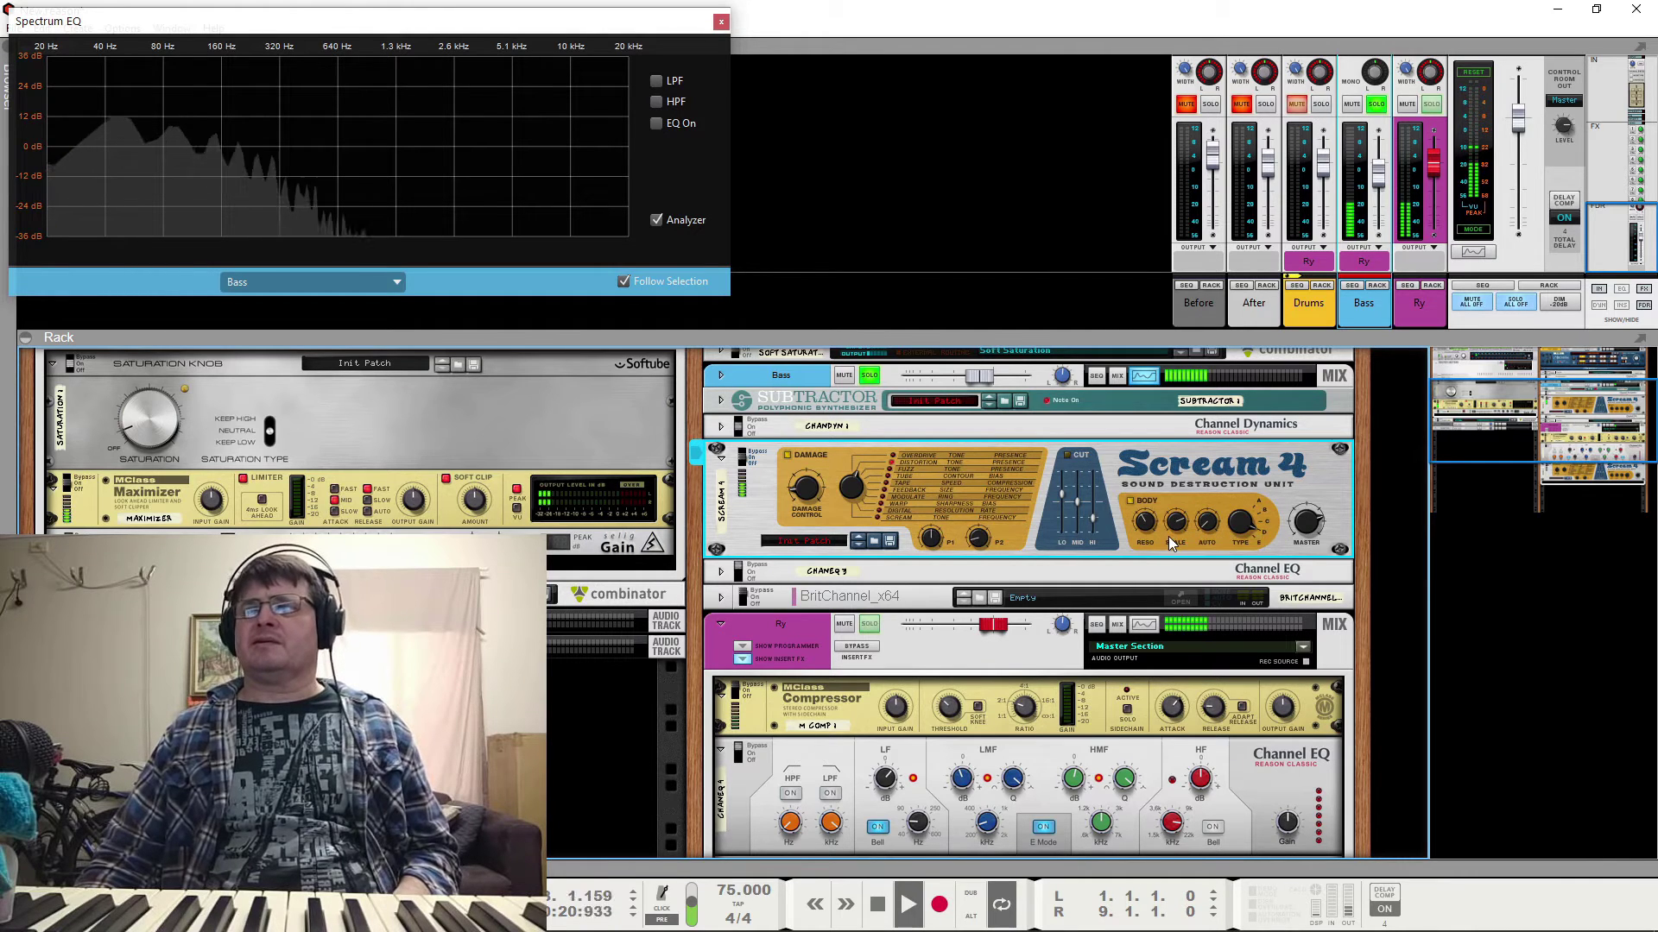
pyautogui.press('space')
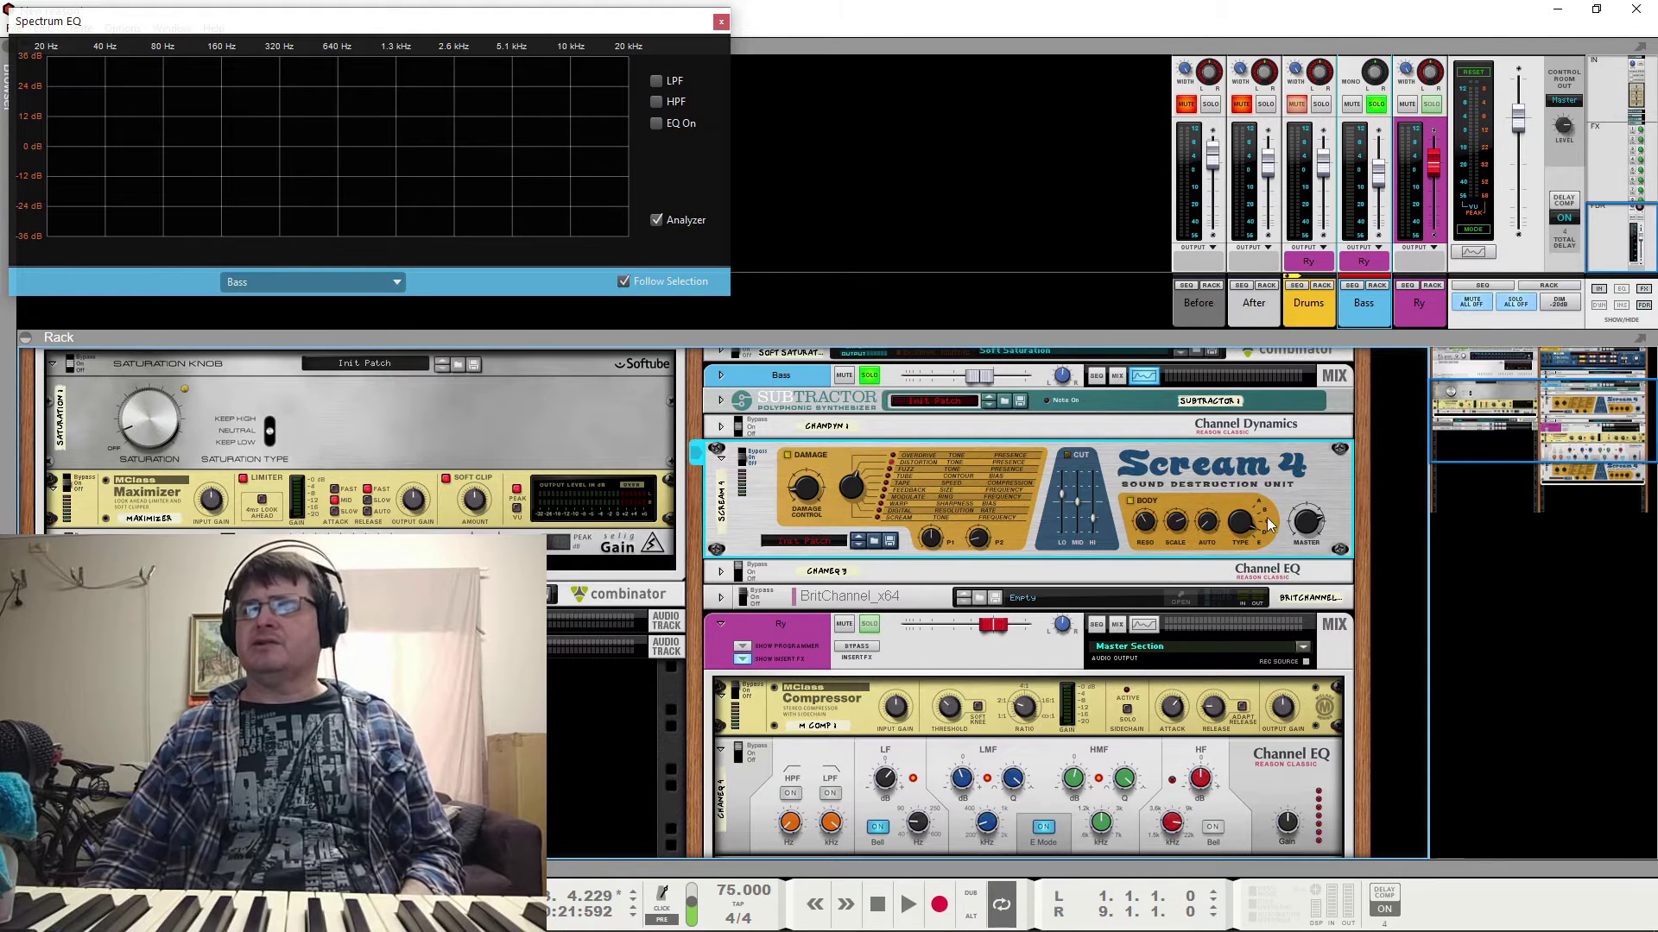
# Compare the playing bass in the analyzer with Scream 4 bypassed and on
pyautogui.press('space')
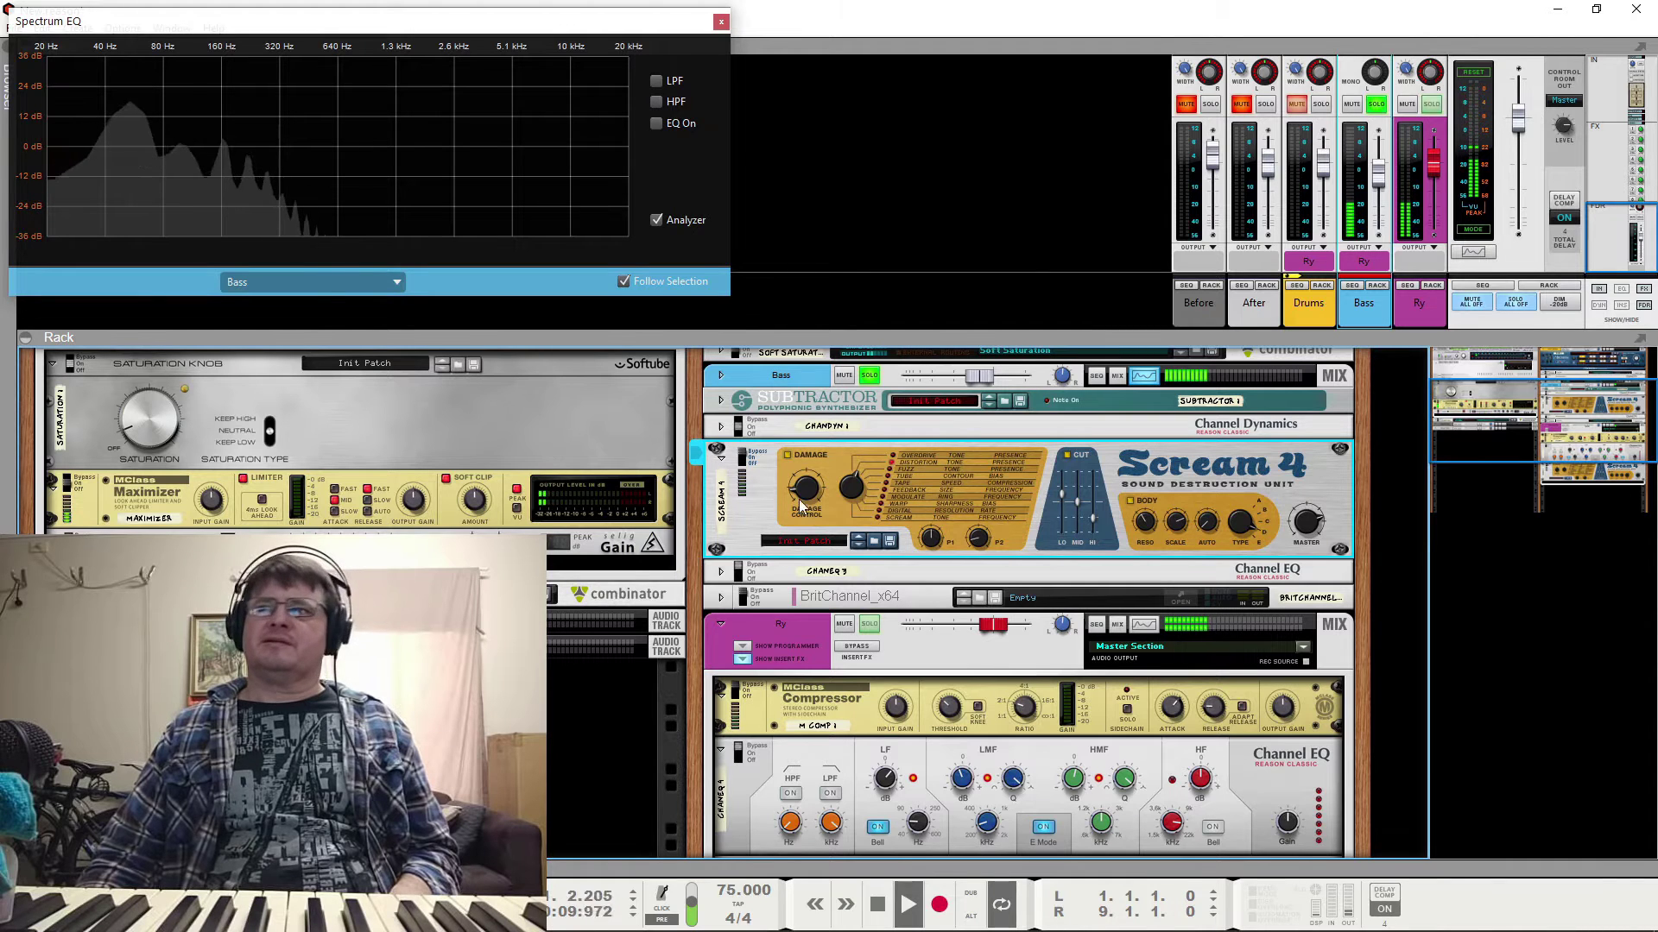
pyautogui.click(743, 459)
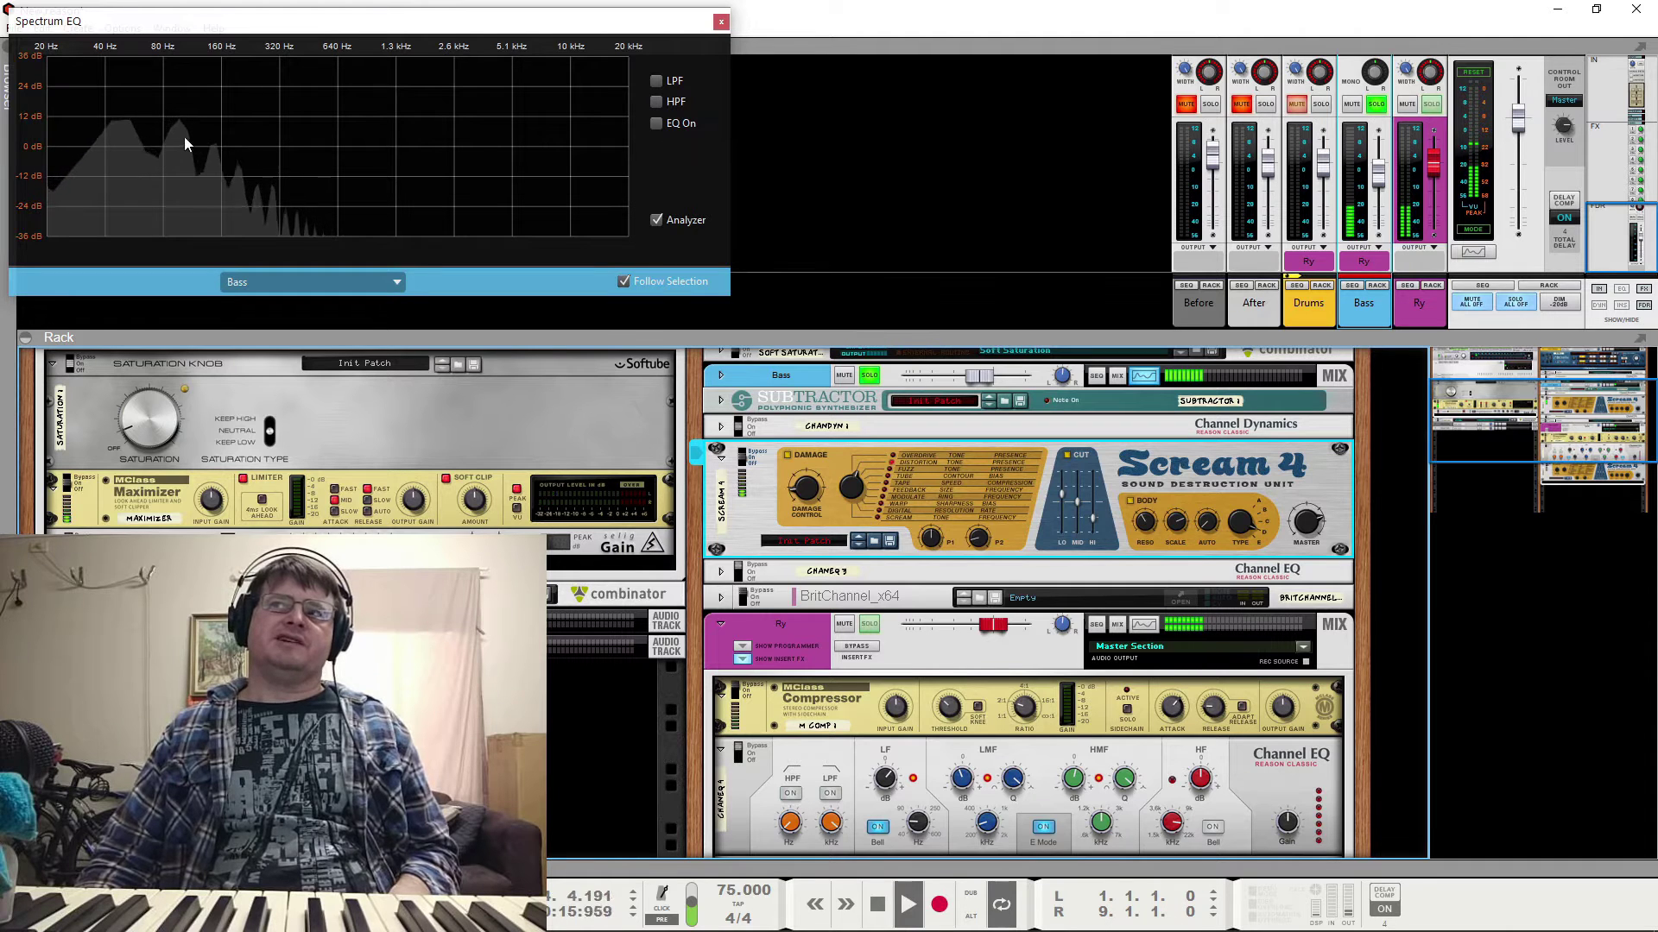
pyautogui.press('space')
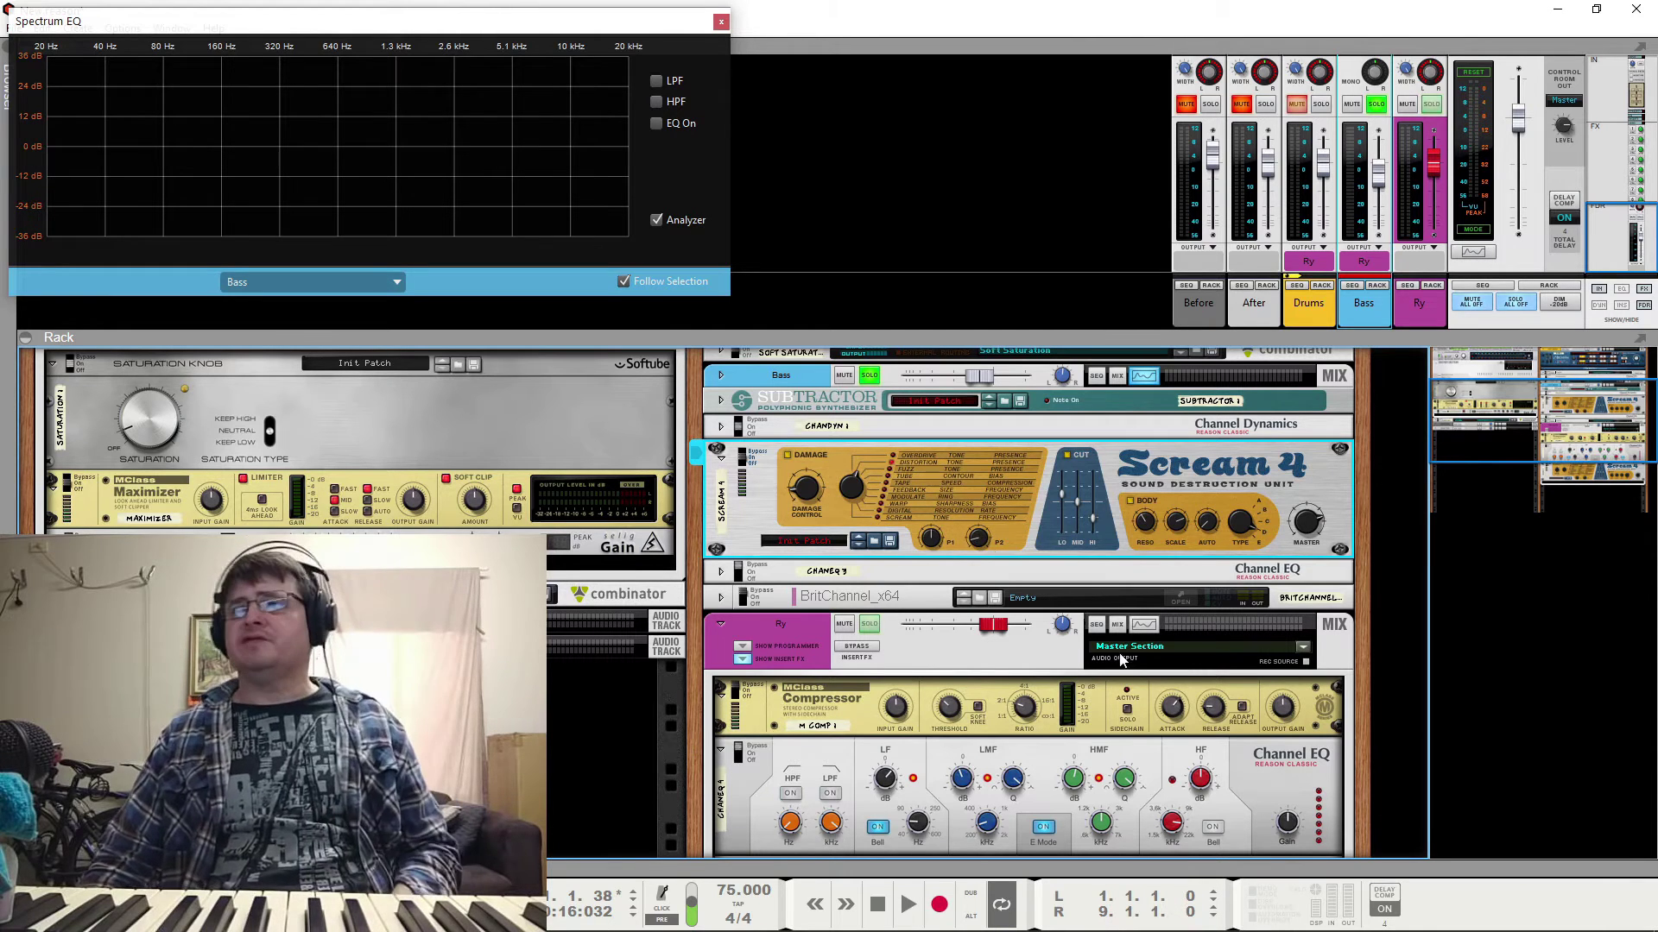
# Fold Scream 4, unfold the Bass channel's Channel EQ and compare the playing bass with the EQ bypassed and on
pyautogui.click(719, 459)
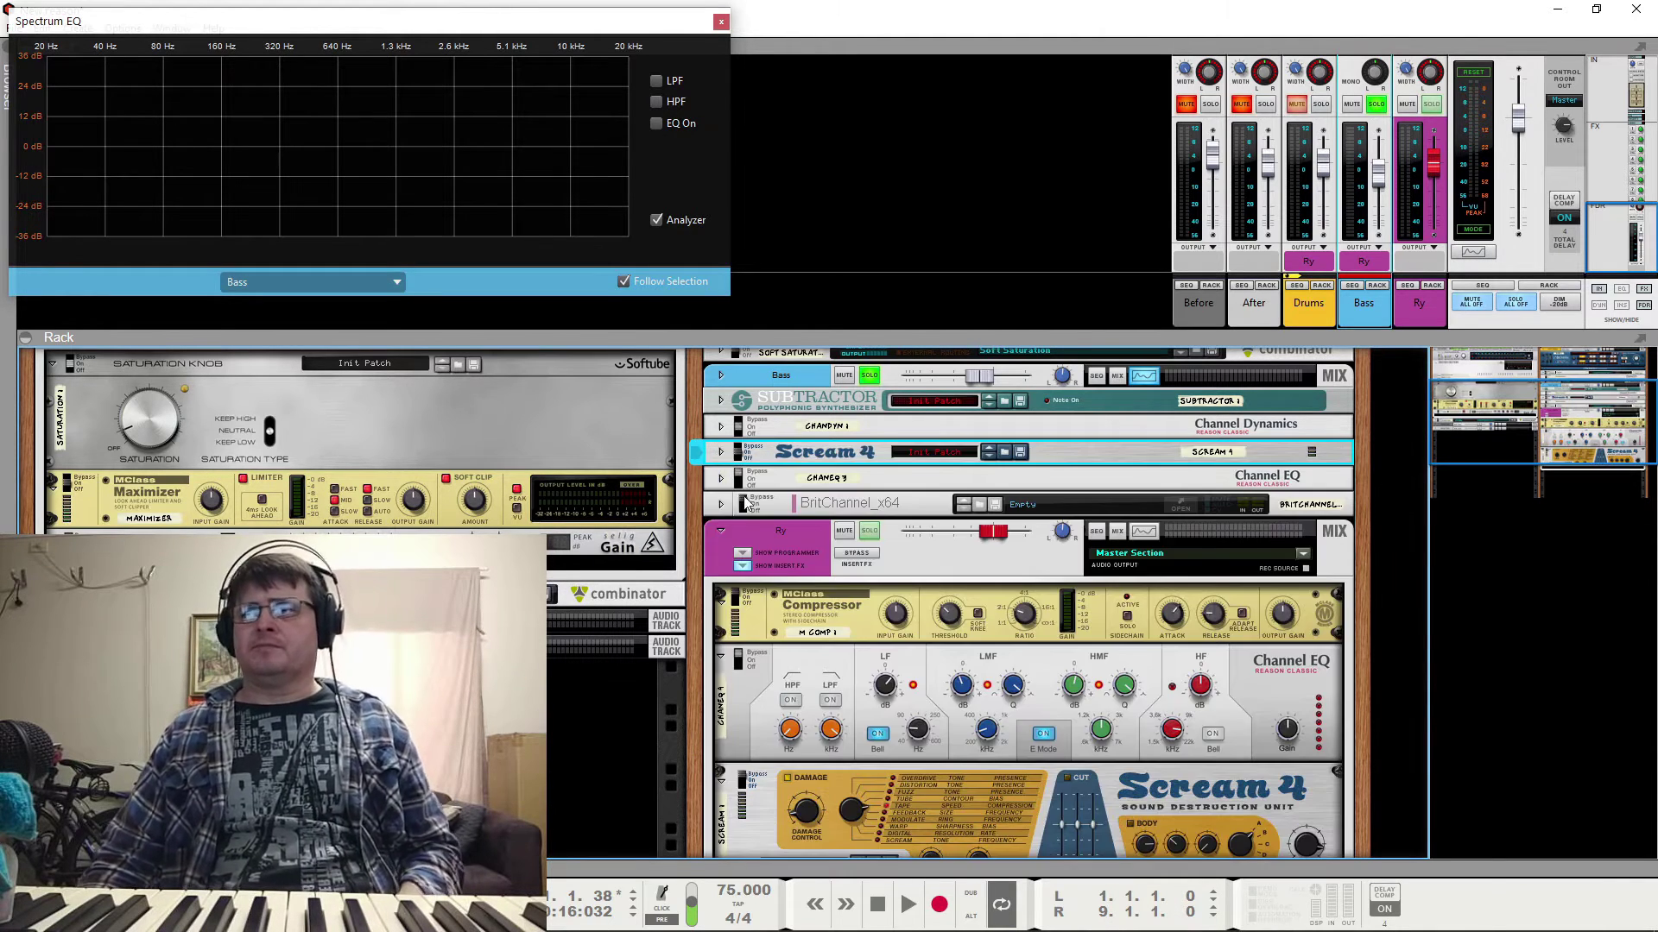
pyautogui.click(724, 479)
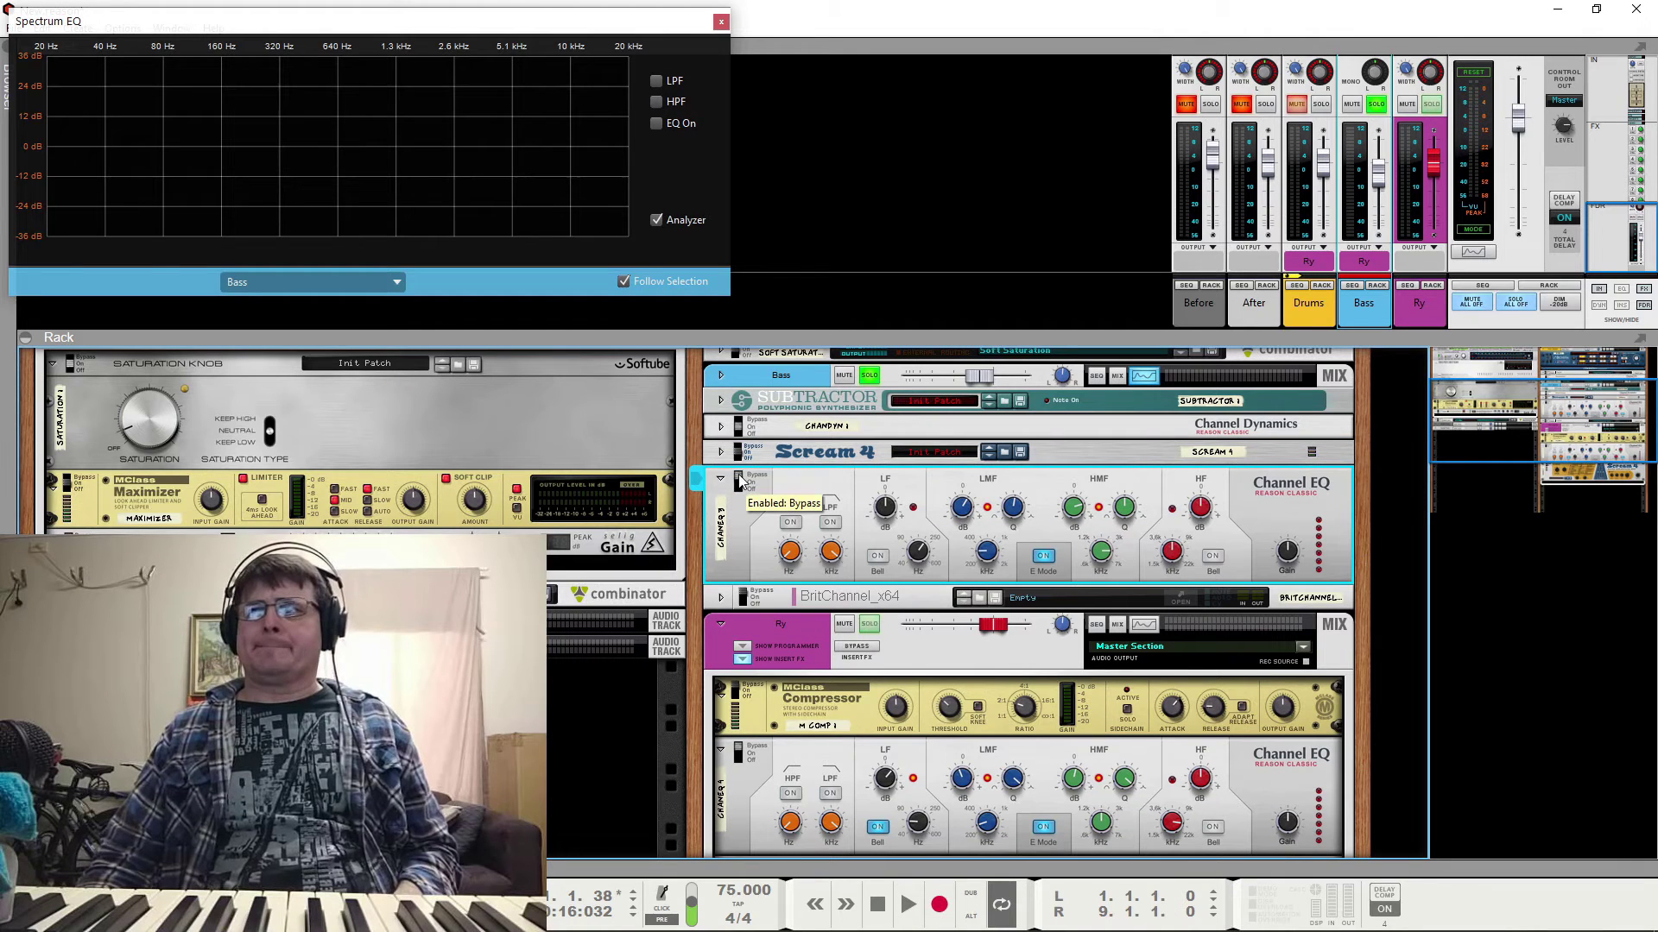
pyautogui.press('space')
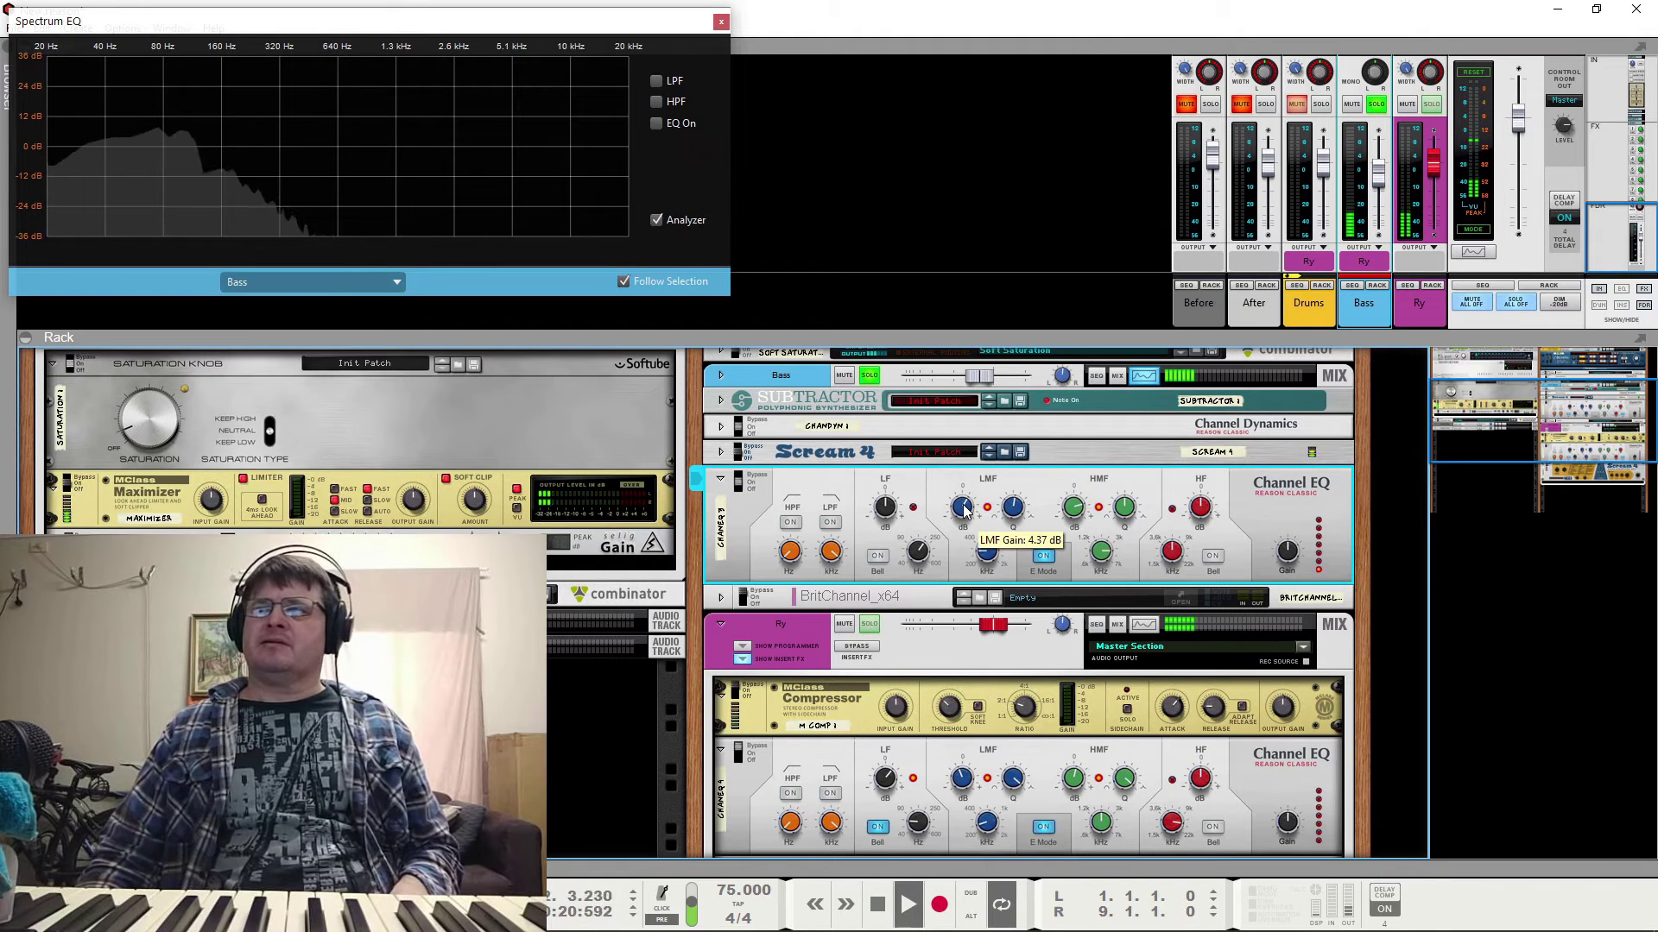
pyautogui.click(750, 484)
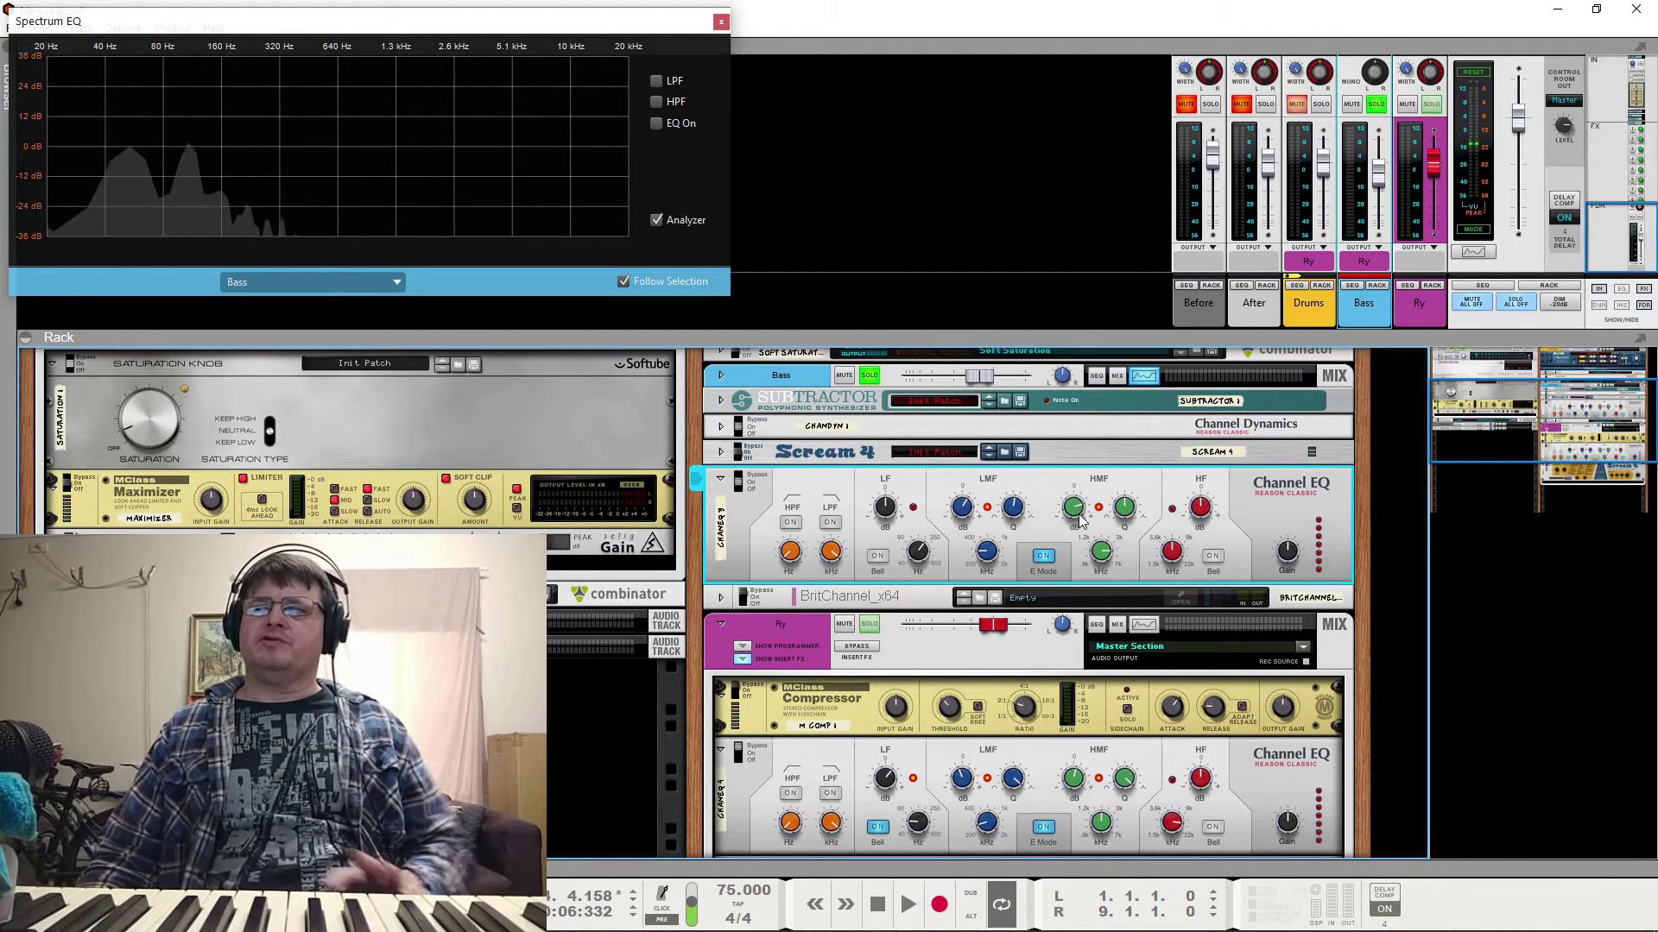
pyautogui.moveTo(1078, 518)
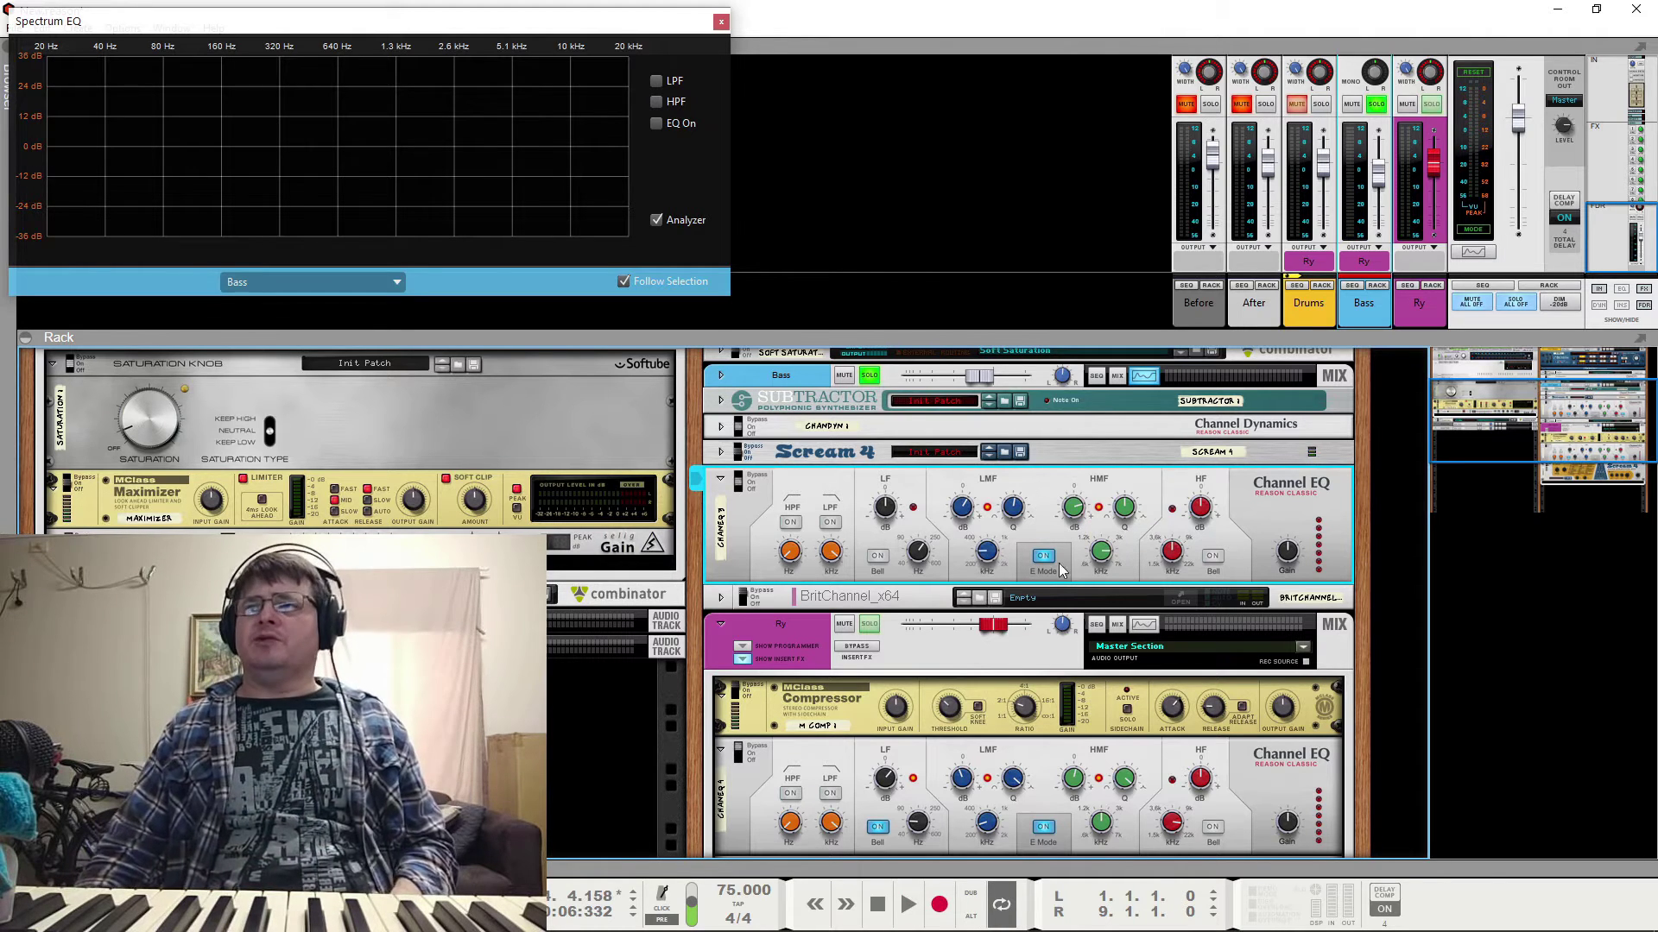
pyautogui.press('space')
# While playing the bass, set the Channel EQ's LMF gain to about 5.62 dB and its HMF gain to about 9.22 dB
pyautogui.moveTo(950, 514)
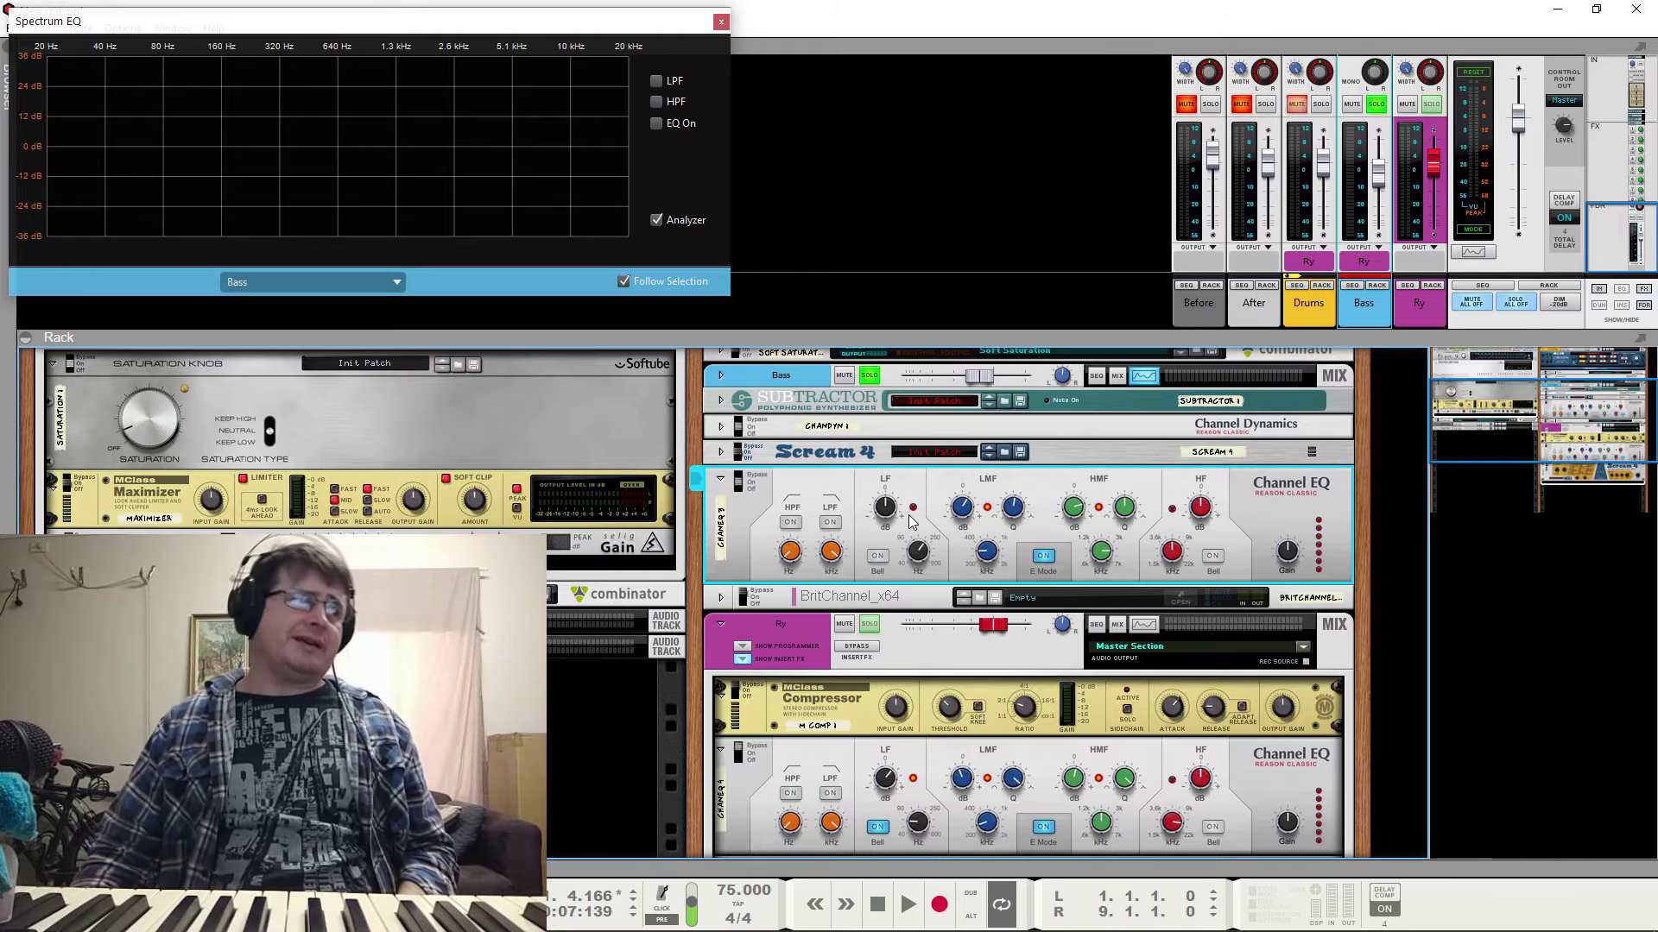
pyautogui.press('space')
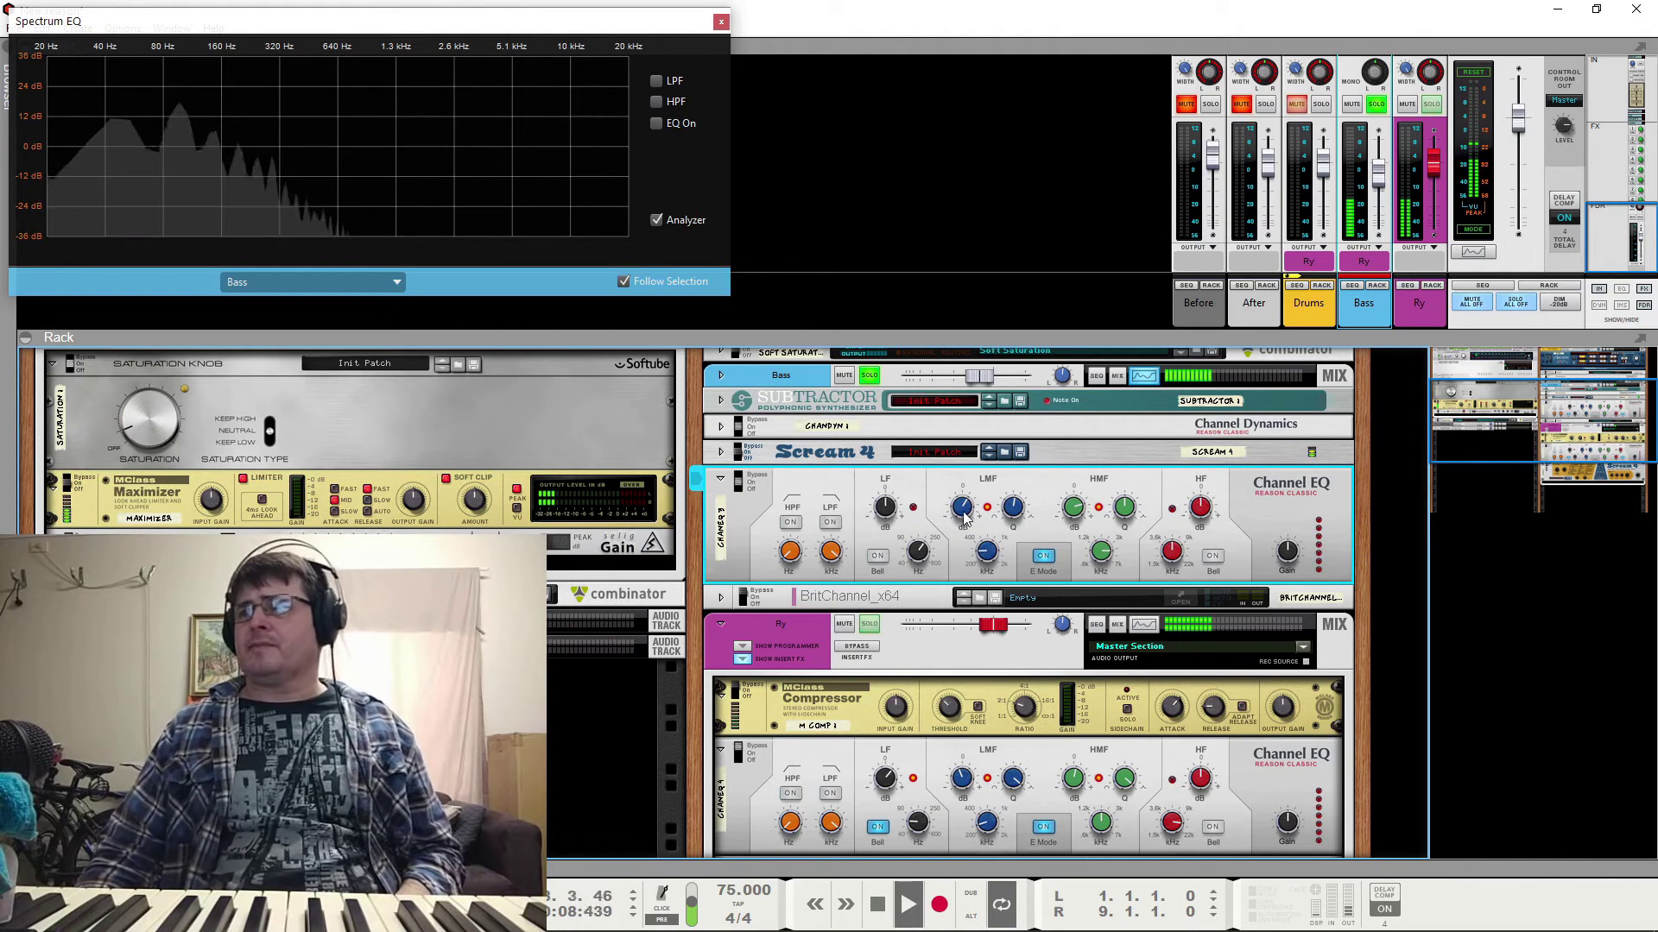
pyautogui.moveTo(969, 512)
pyautogui.mouseDown()
pyautogui.moveTo(1006, 790)
pyautogui.moveTo(961, 404)
pyautogui.moveTo(959, 500)
pyautogui.mouseUp()
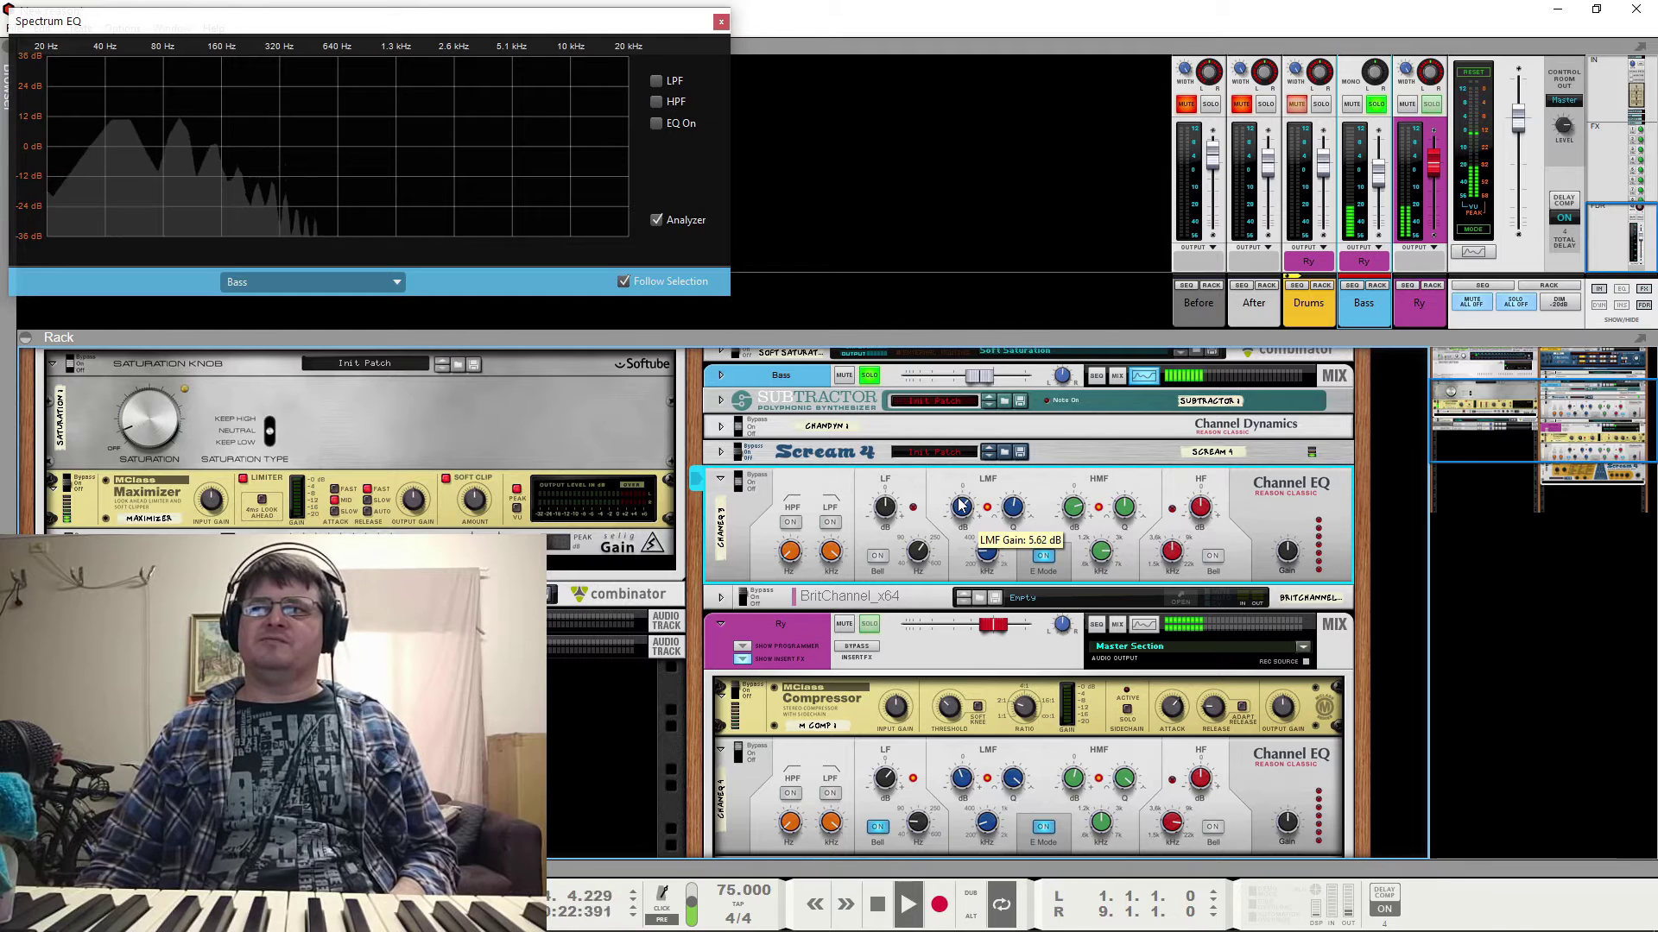
pyautogui.press('space')
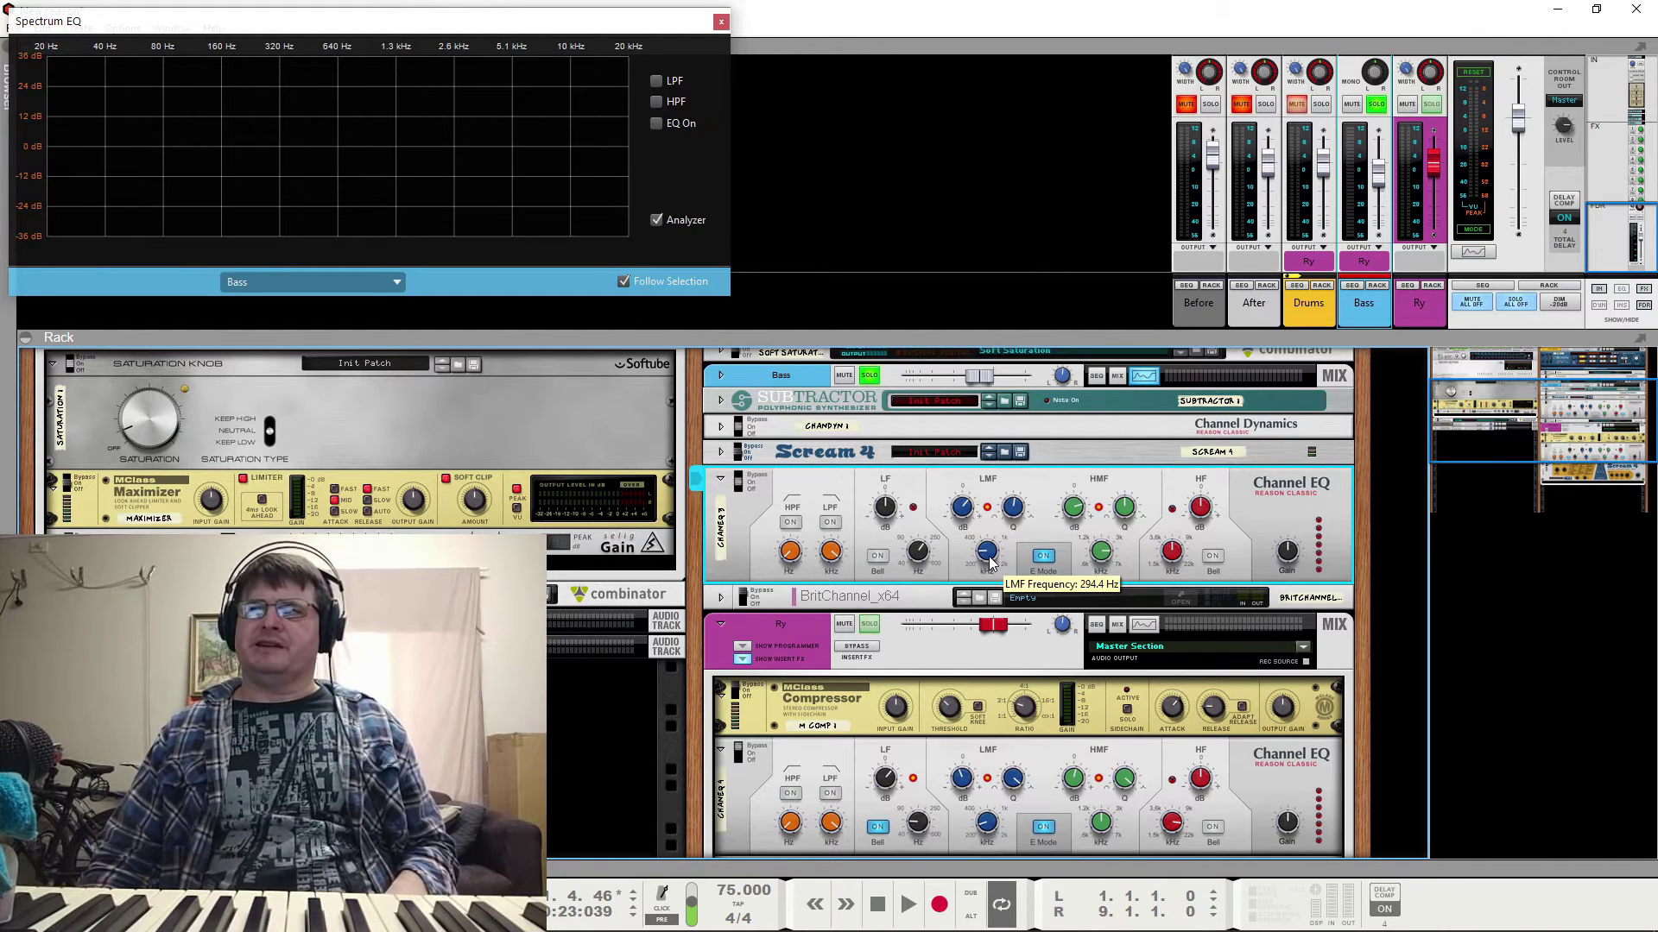
pyautogui.press('space')
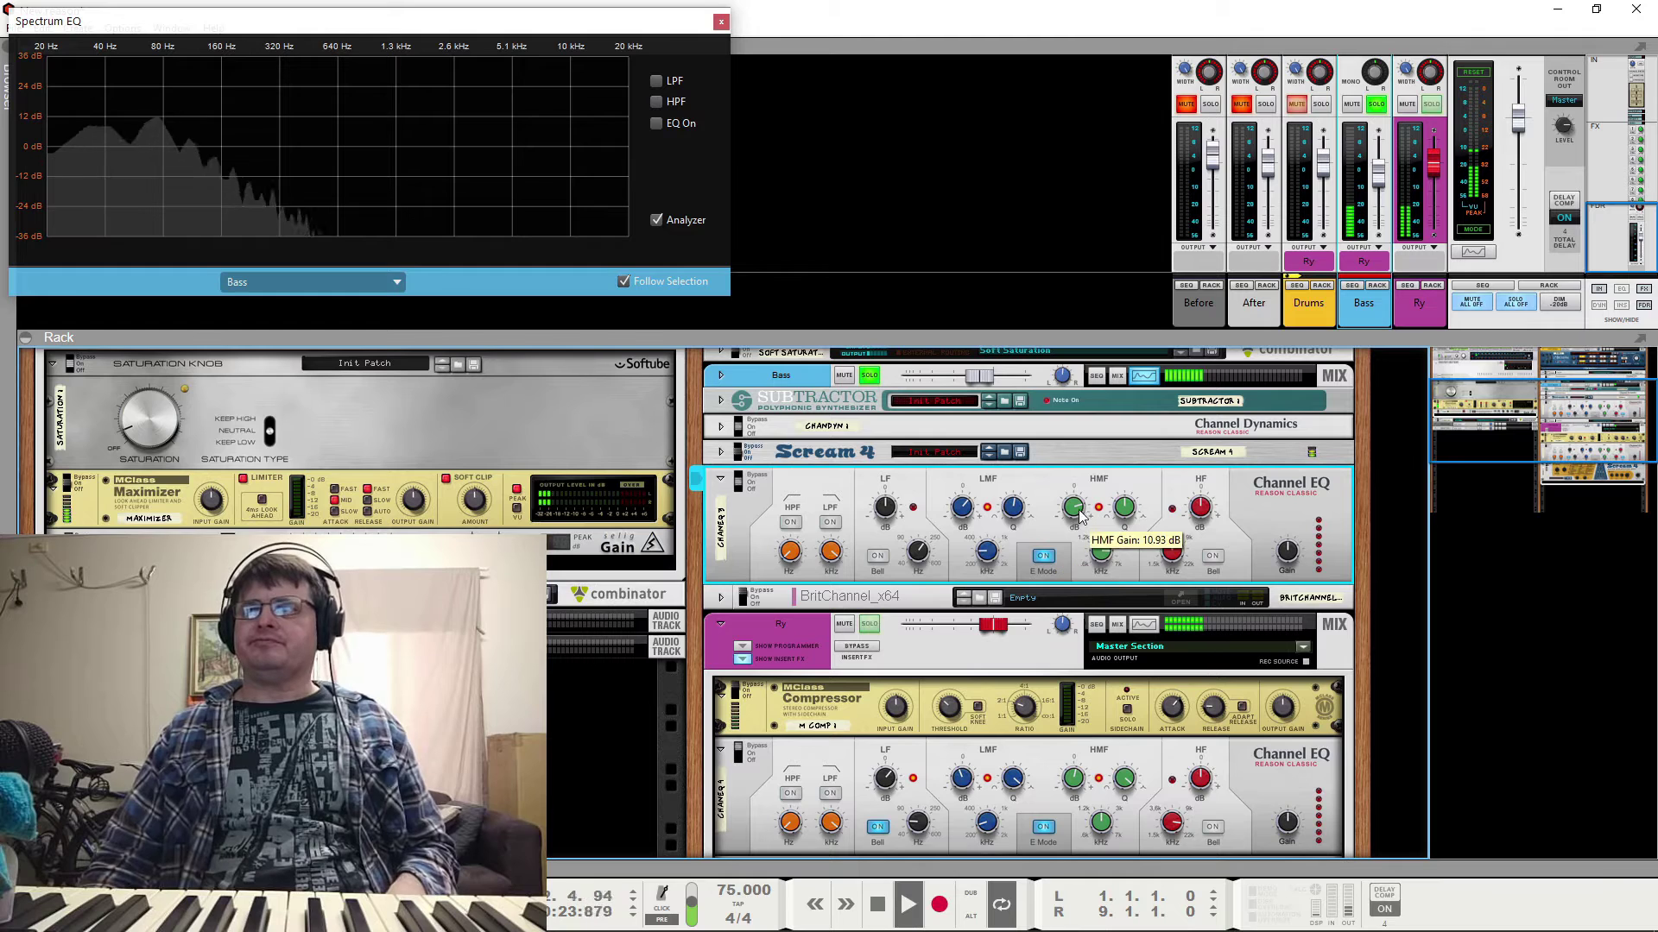
pyautogui.moveTo(1086, 593); pyautogui.dragTo(1068, 529)
pyautogui.press('space')
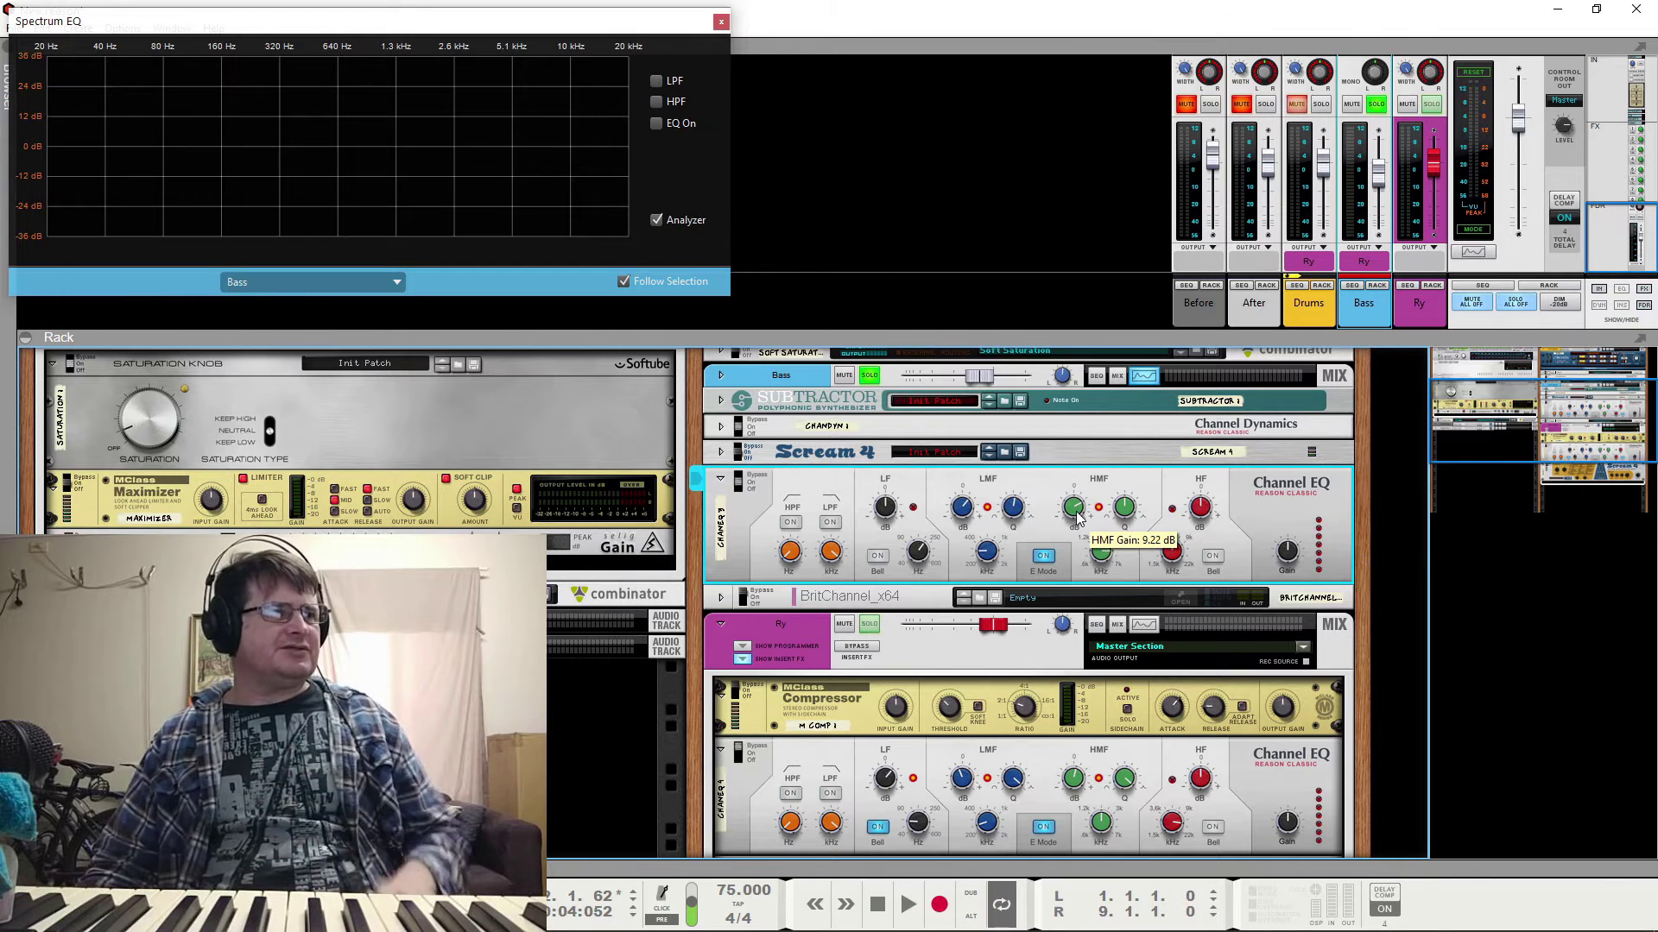
pyautogui.press('space')
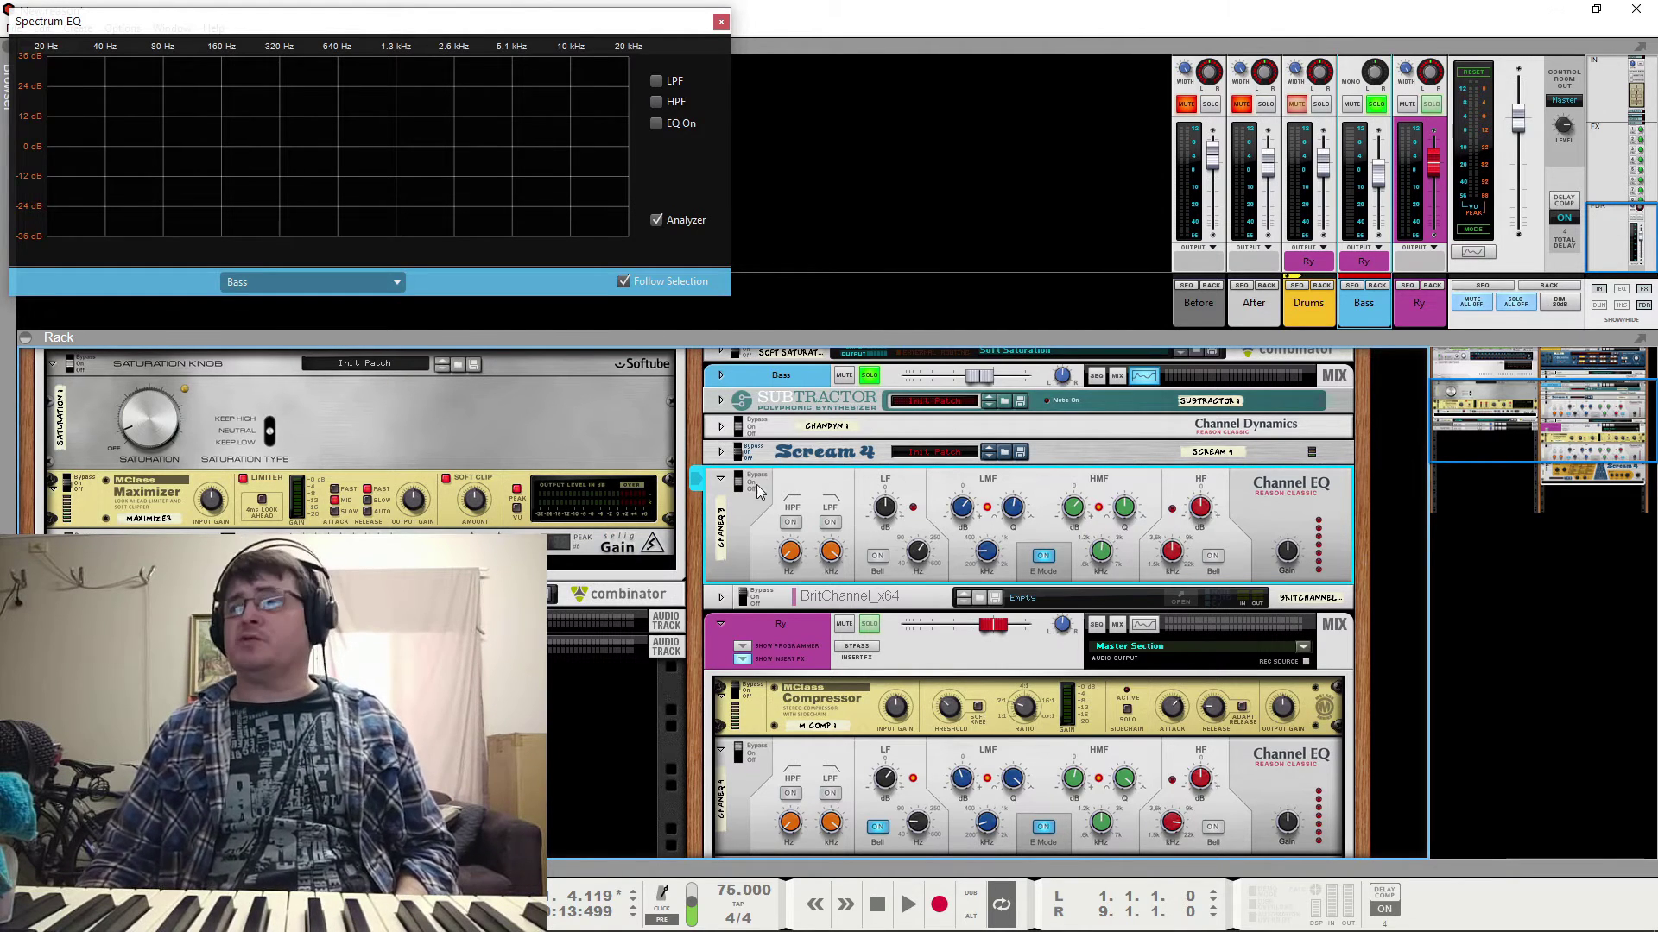
# Fold Channel EQ, unfold BritChannel_x64 and open its plugin window beside the analyzer, set to stay open
pyautogui.click(720, 477)
pyautogui.press('space')
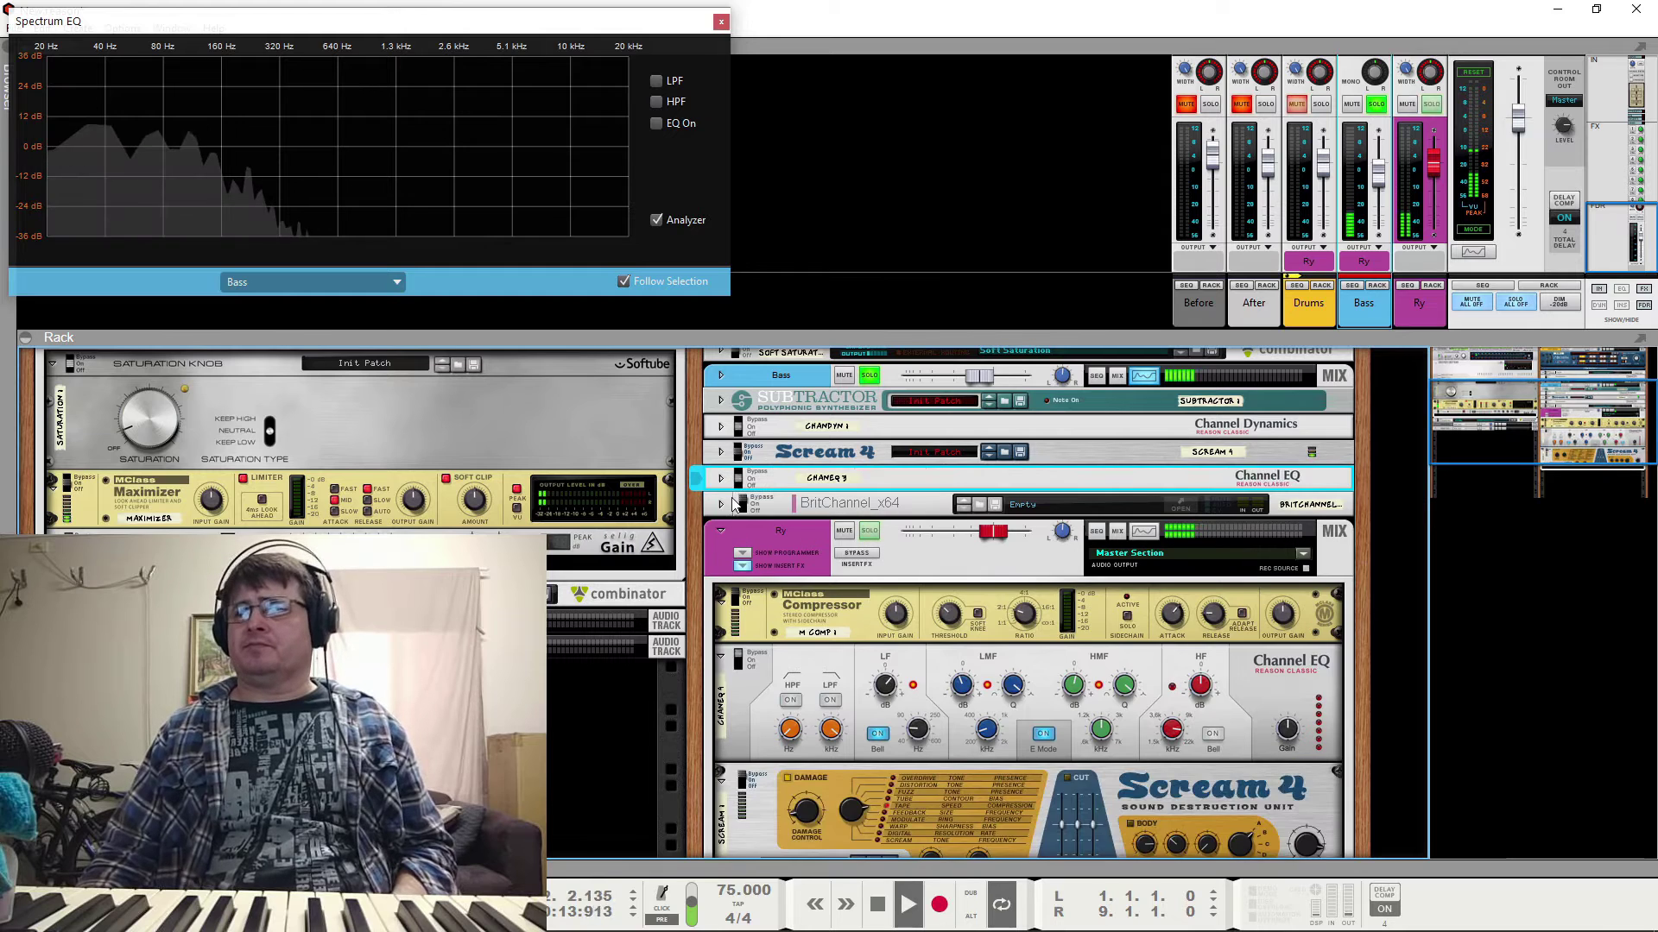
pyautogui.click(721, 505)
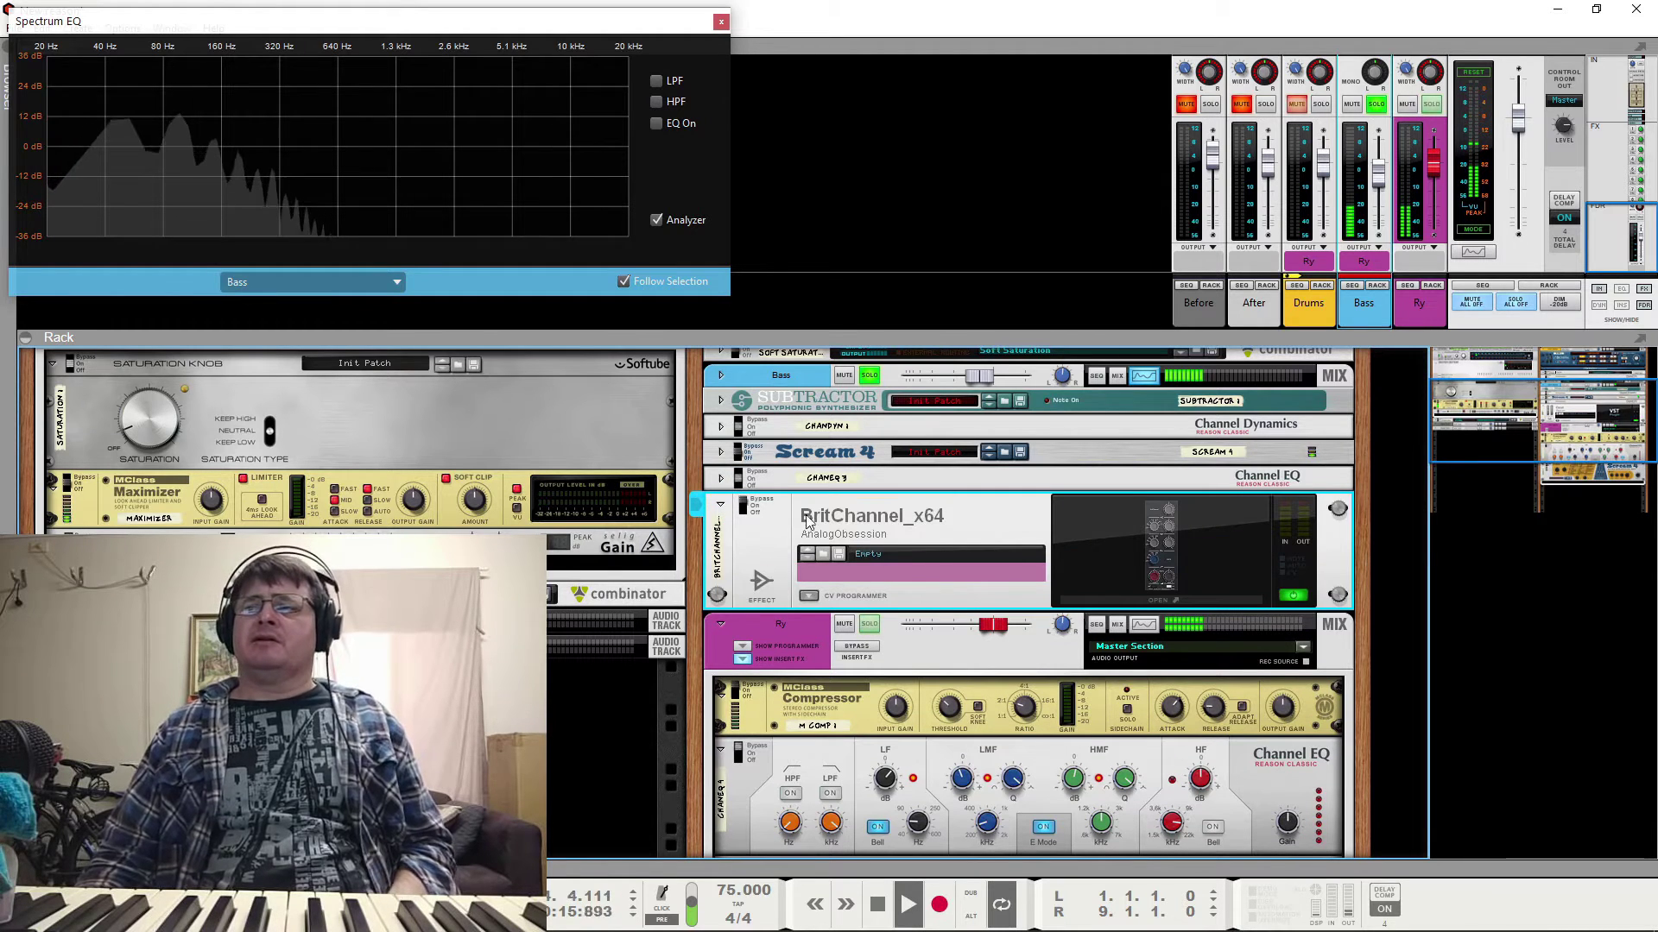
pyautogui.press('space')
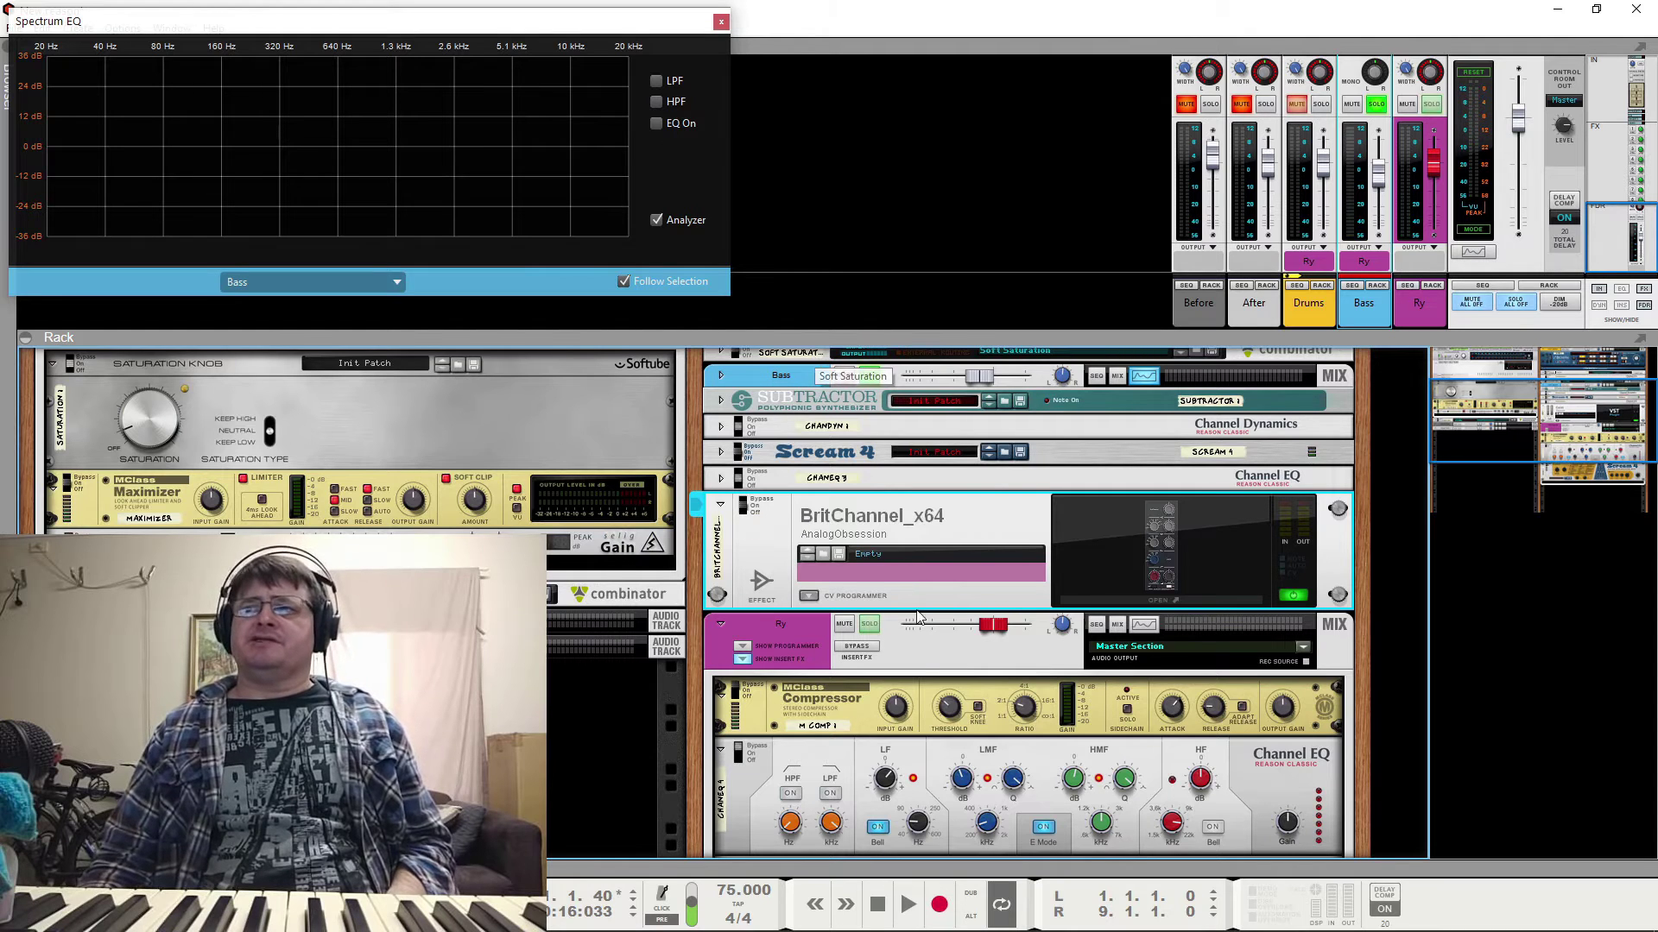
pyautogui.click(1162, 599)
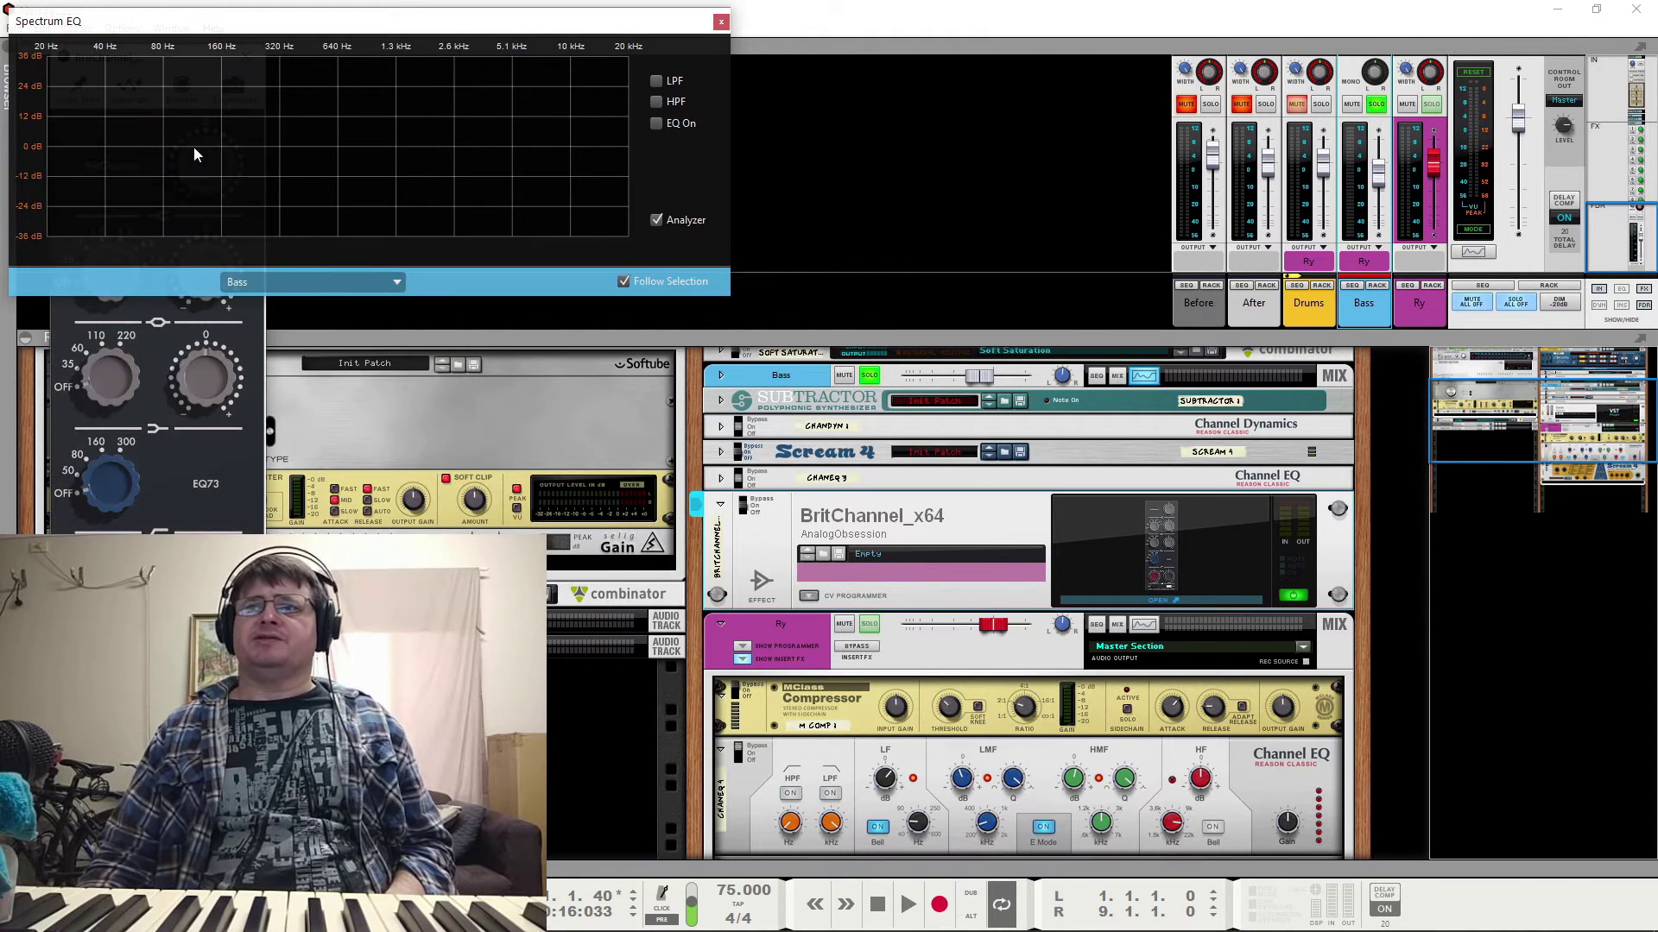
pyautogui.moveTo(203, 31); pyautogui.dragTo(416, 118)
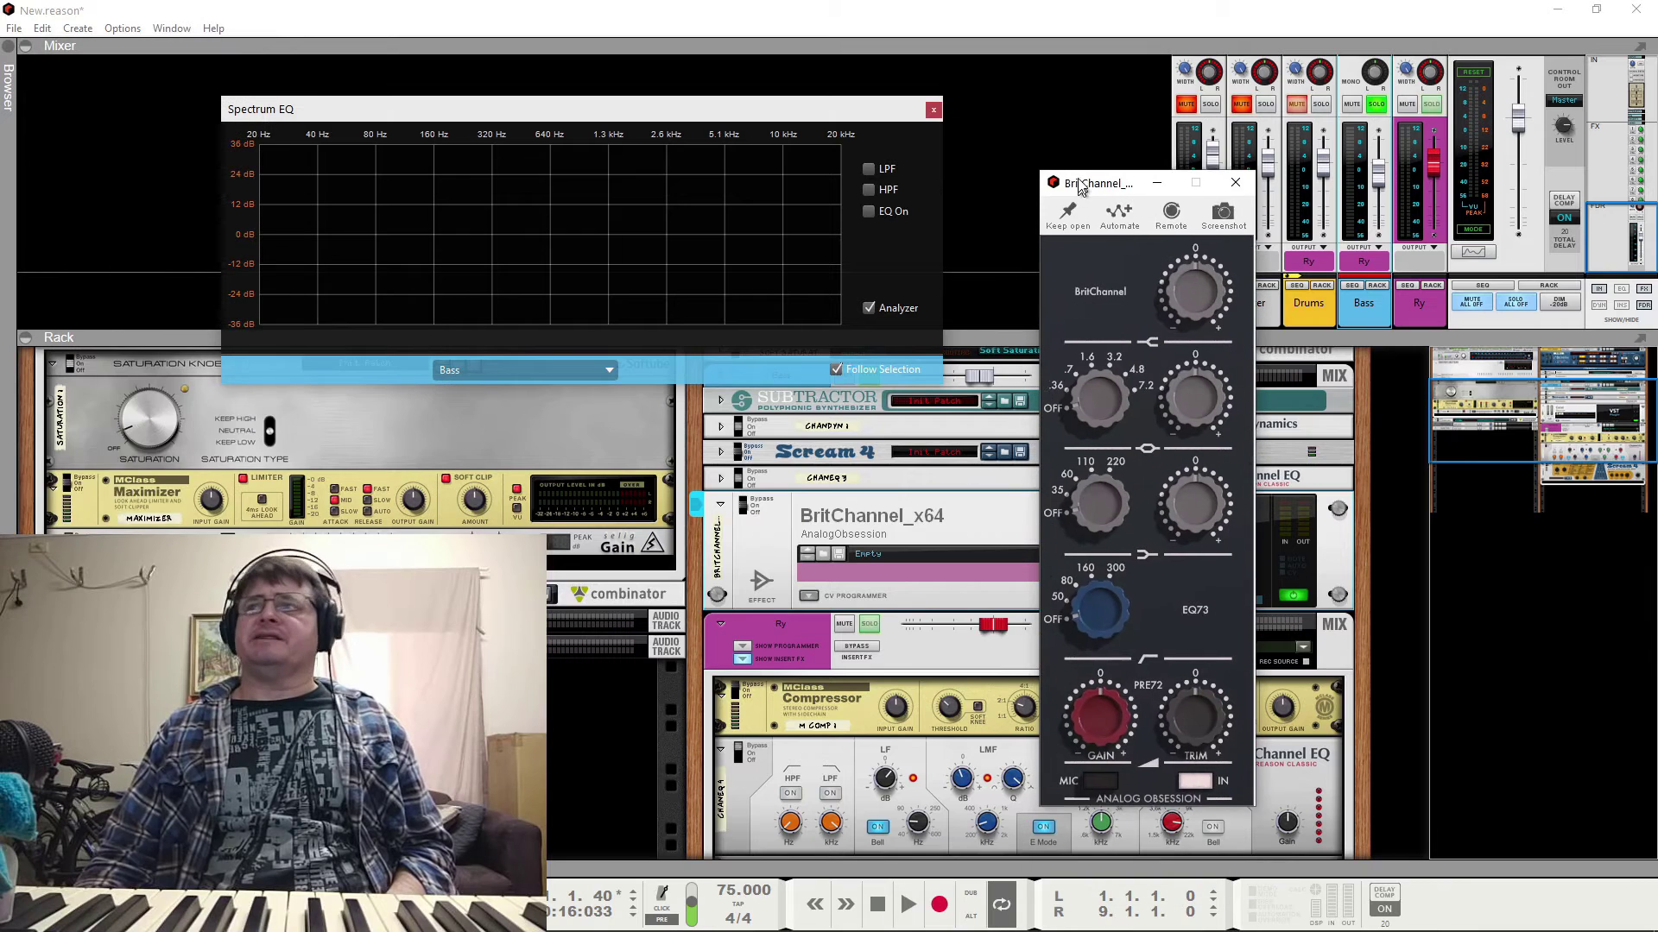
pyautogui.moveTo(514, 104); pyautogui.dragTo(307, 20)
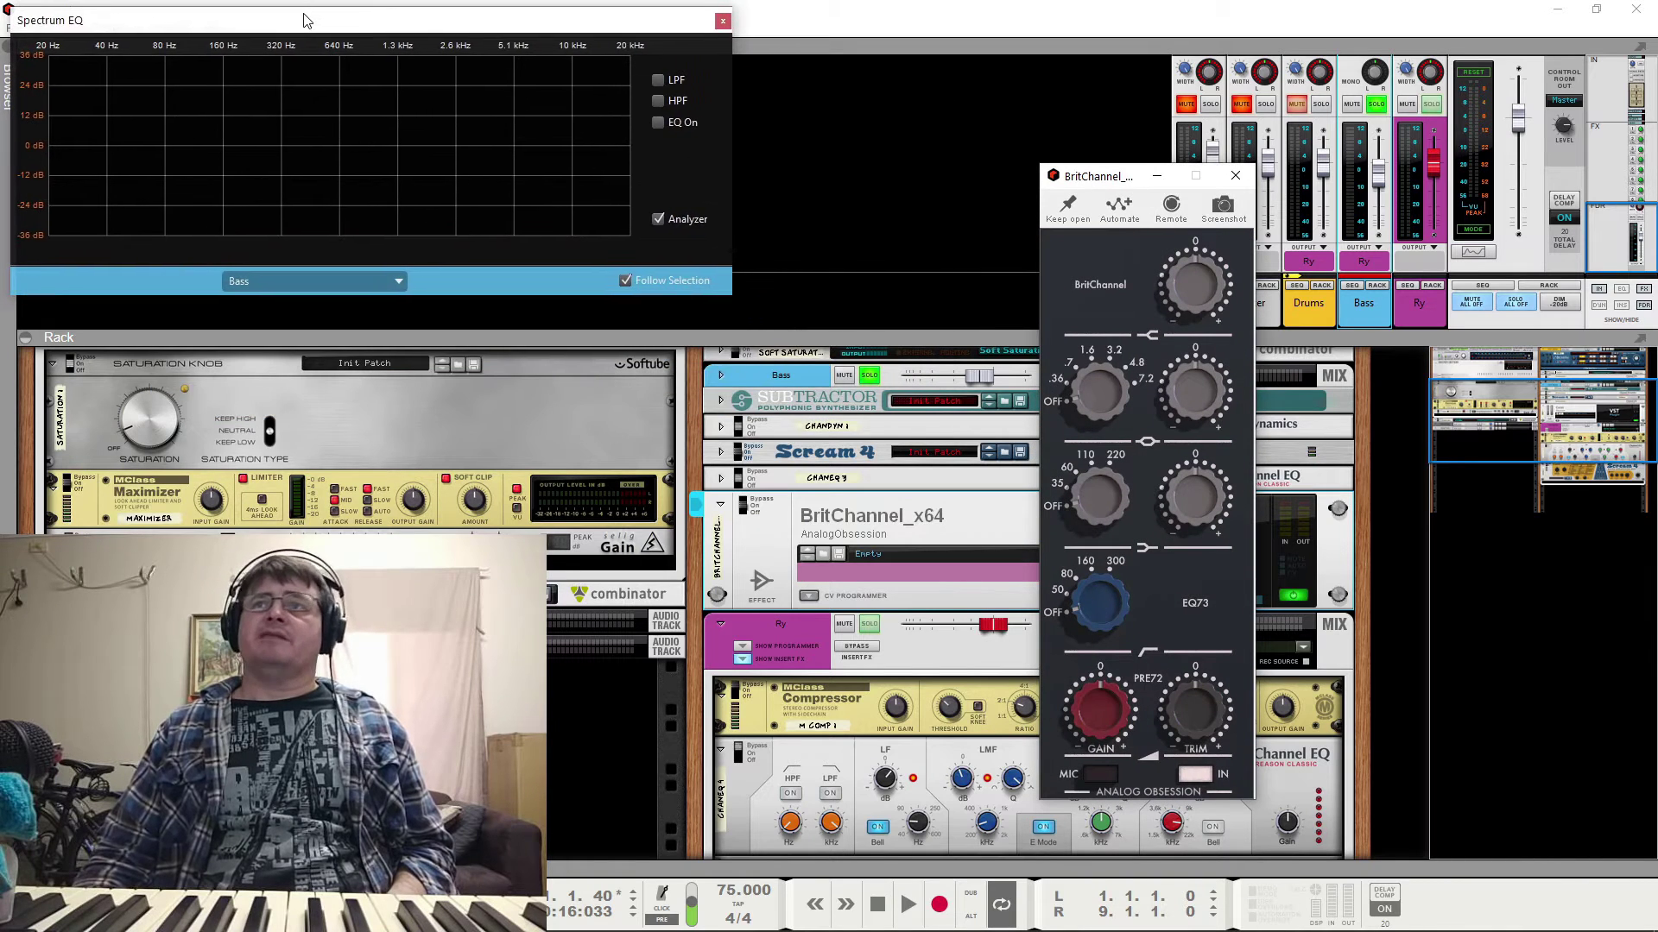
pyautogui.moveTo(1115, 177); pyautogui.dragTo(935, 131)
pyautogui.click(887, 159)
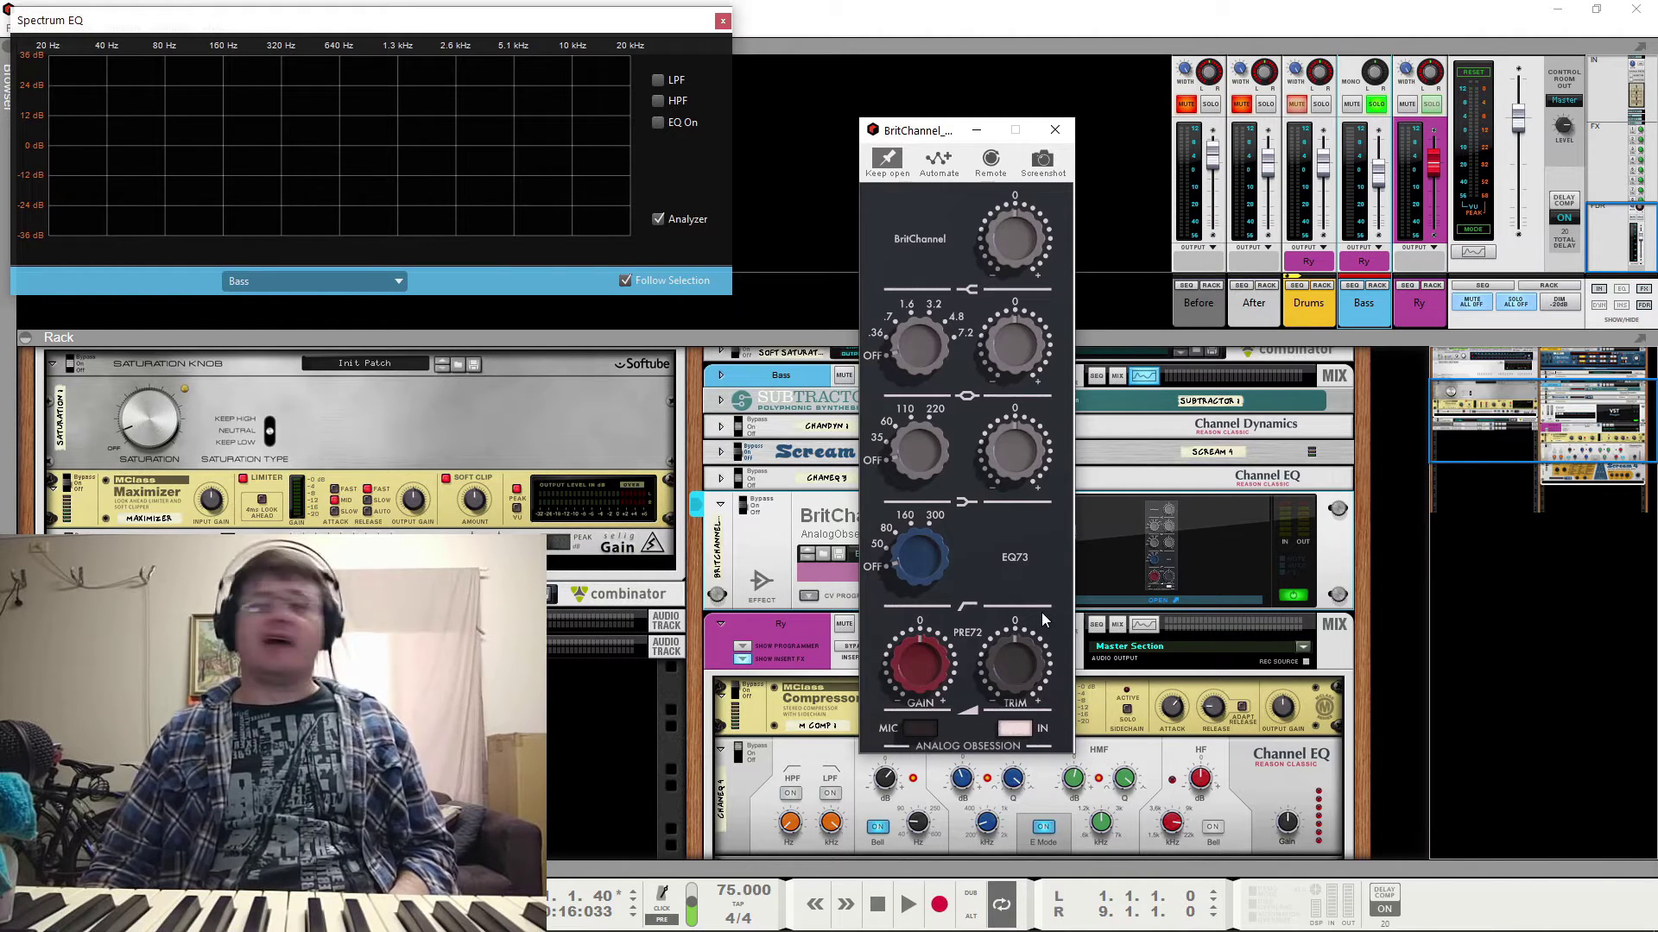
# Play the soloed bass to compare the sound with BritChannel bypassed and on
pyautogui.press('space')
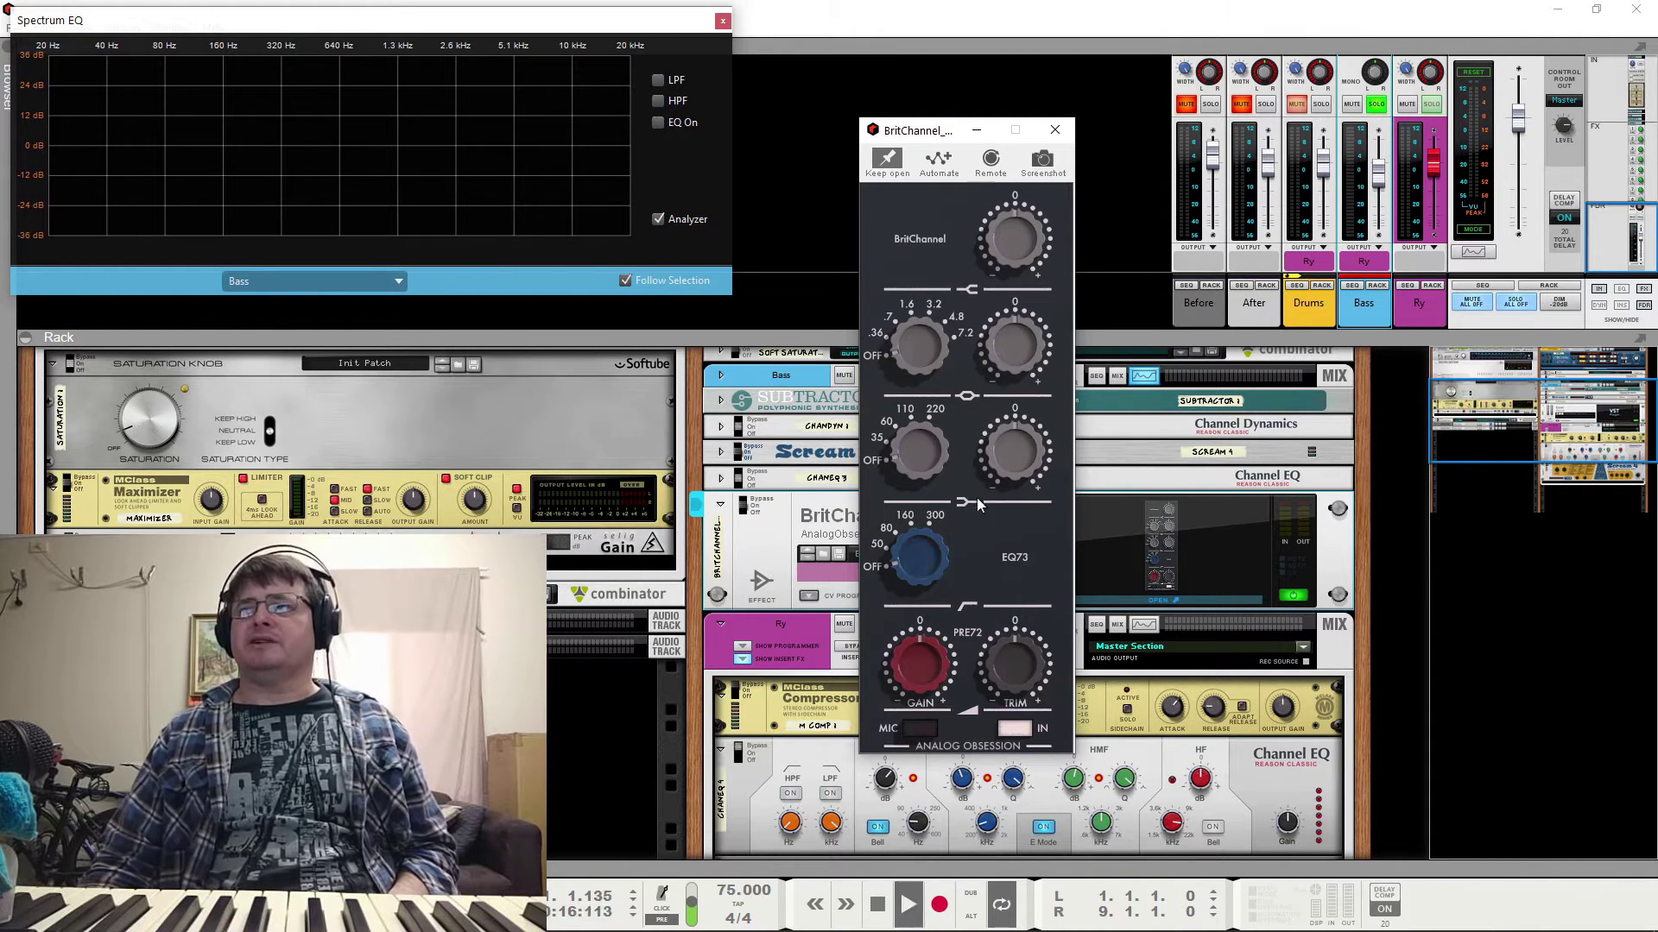
pyautogui.click(755, 510)
pyautogui.click(755, 506)
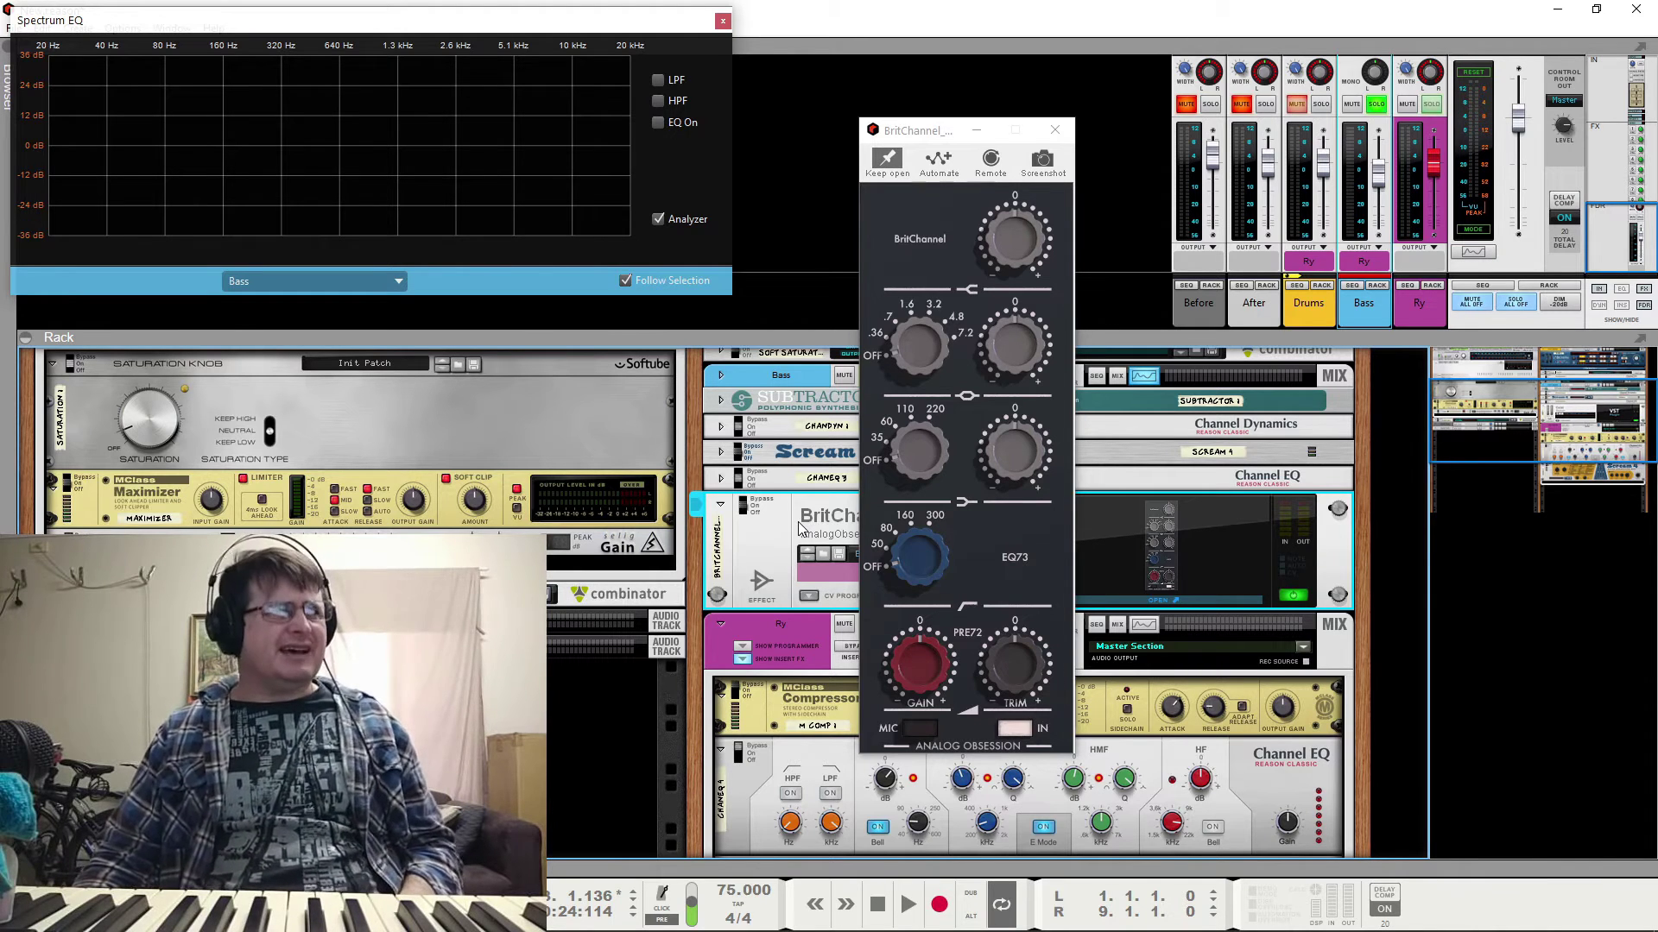
pyautogui.press('space')
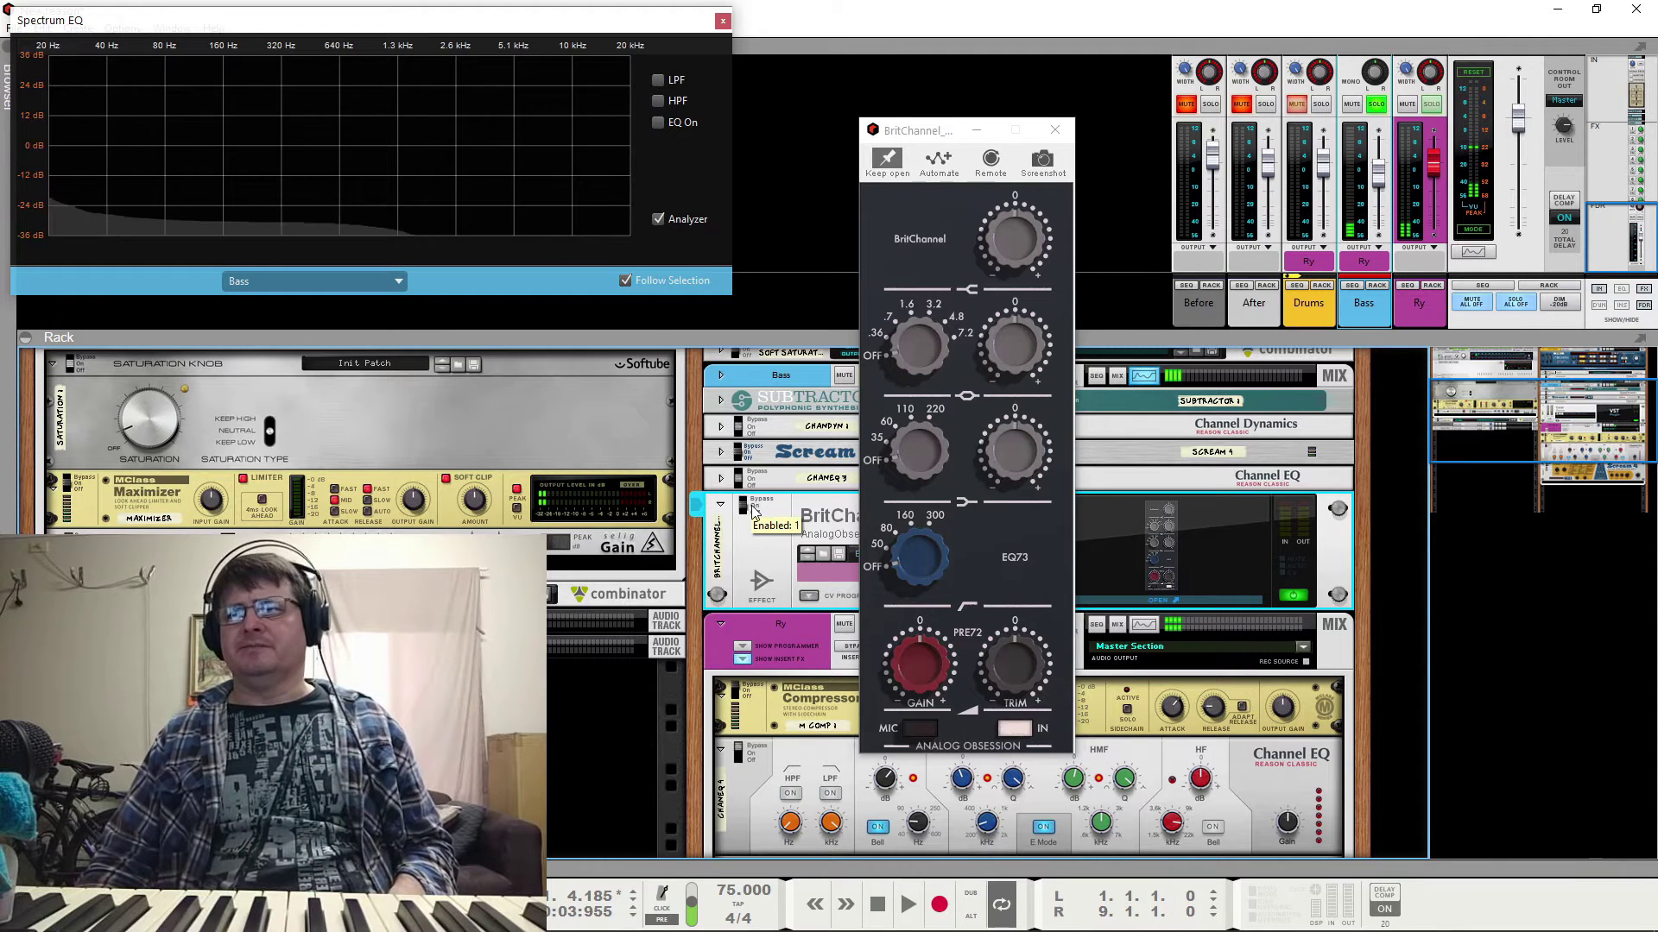
pyautogui.press('space')
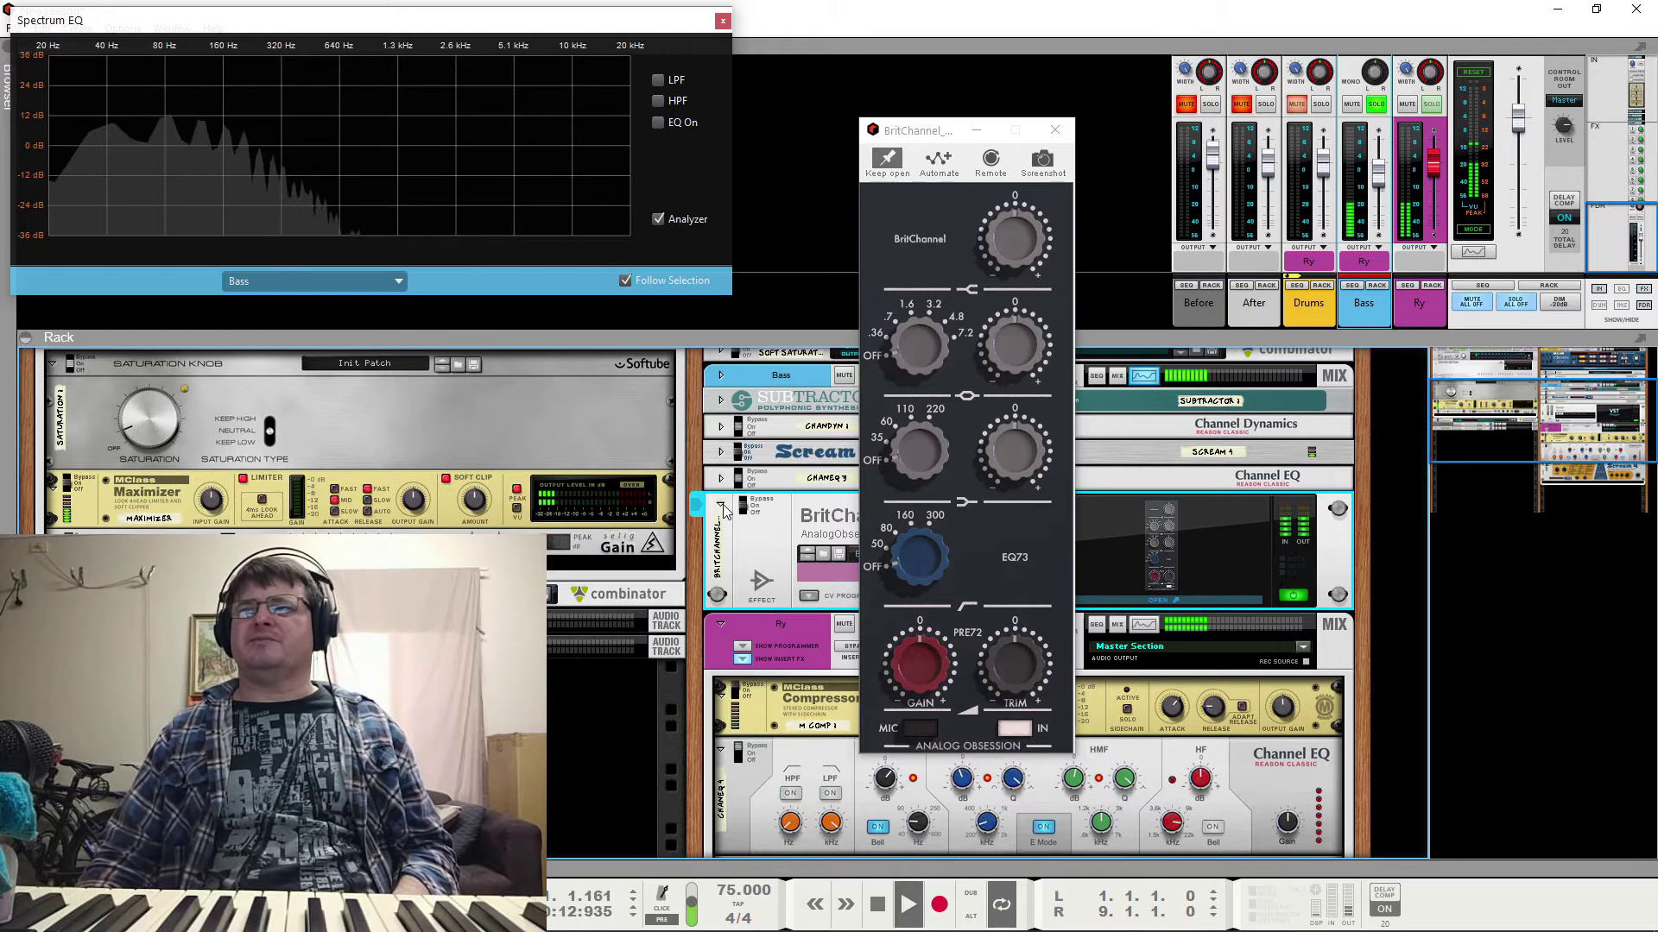
# Fold BritChannel, close its plugin window and take the Bass channel out of solo
pyautogui.click(721, 507)
pyautogui.click(1055, 129)
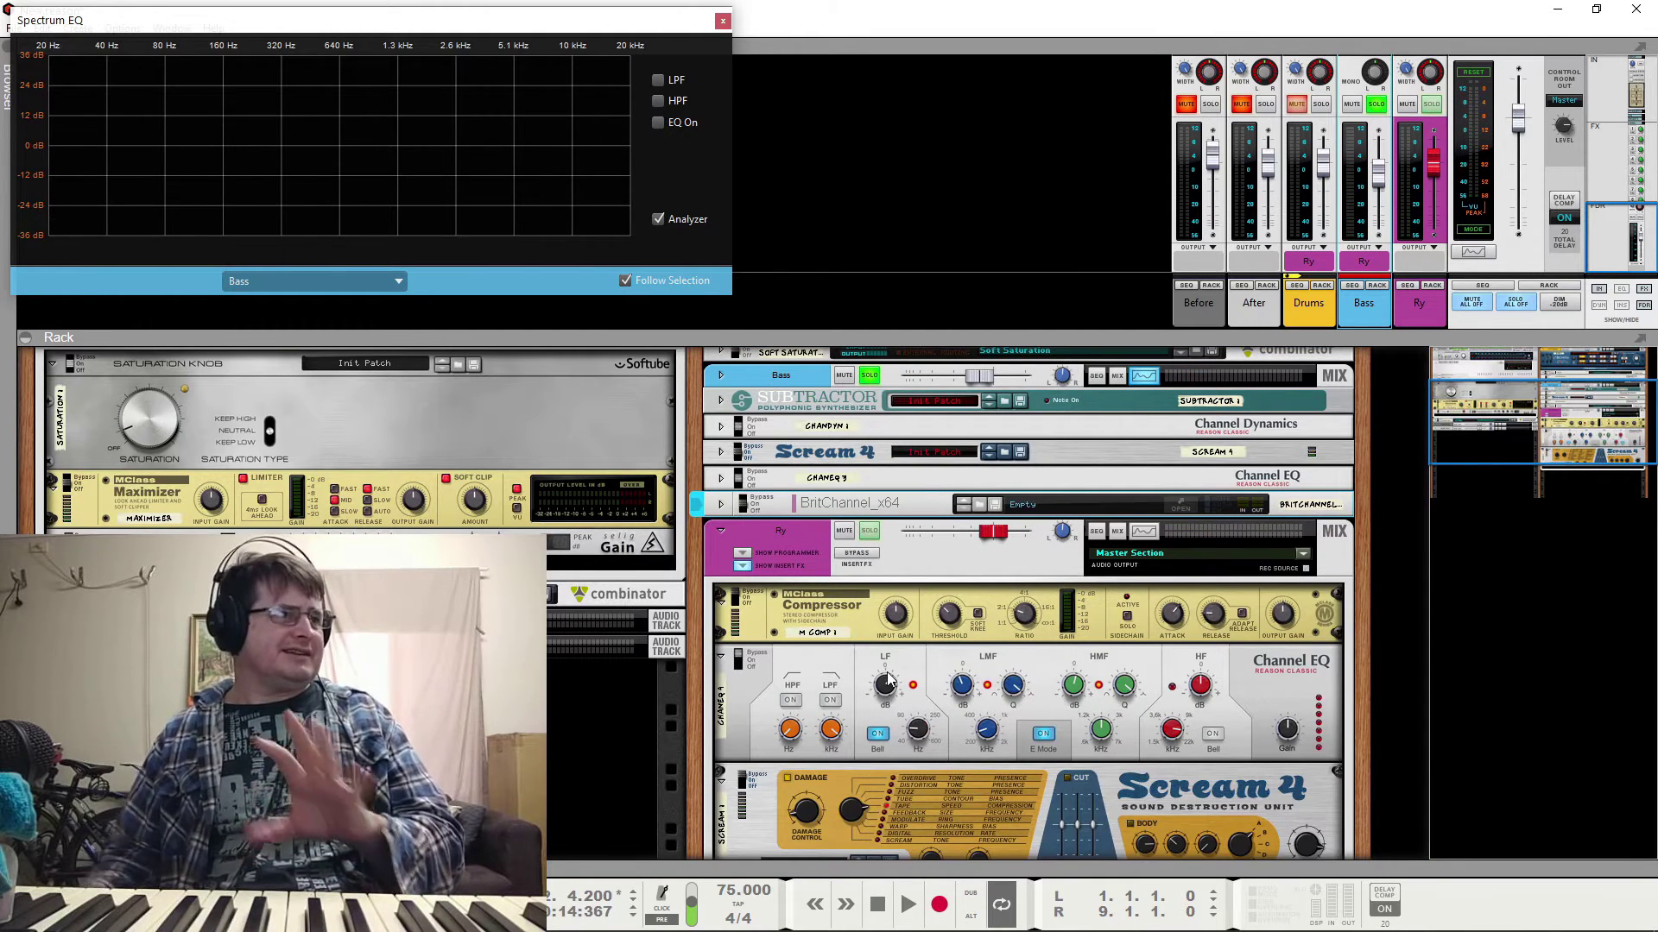
pyautogui.moveTo(890, 681)
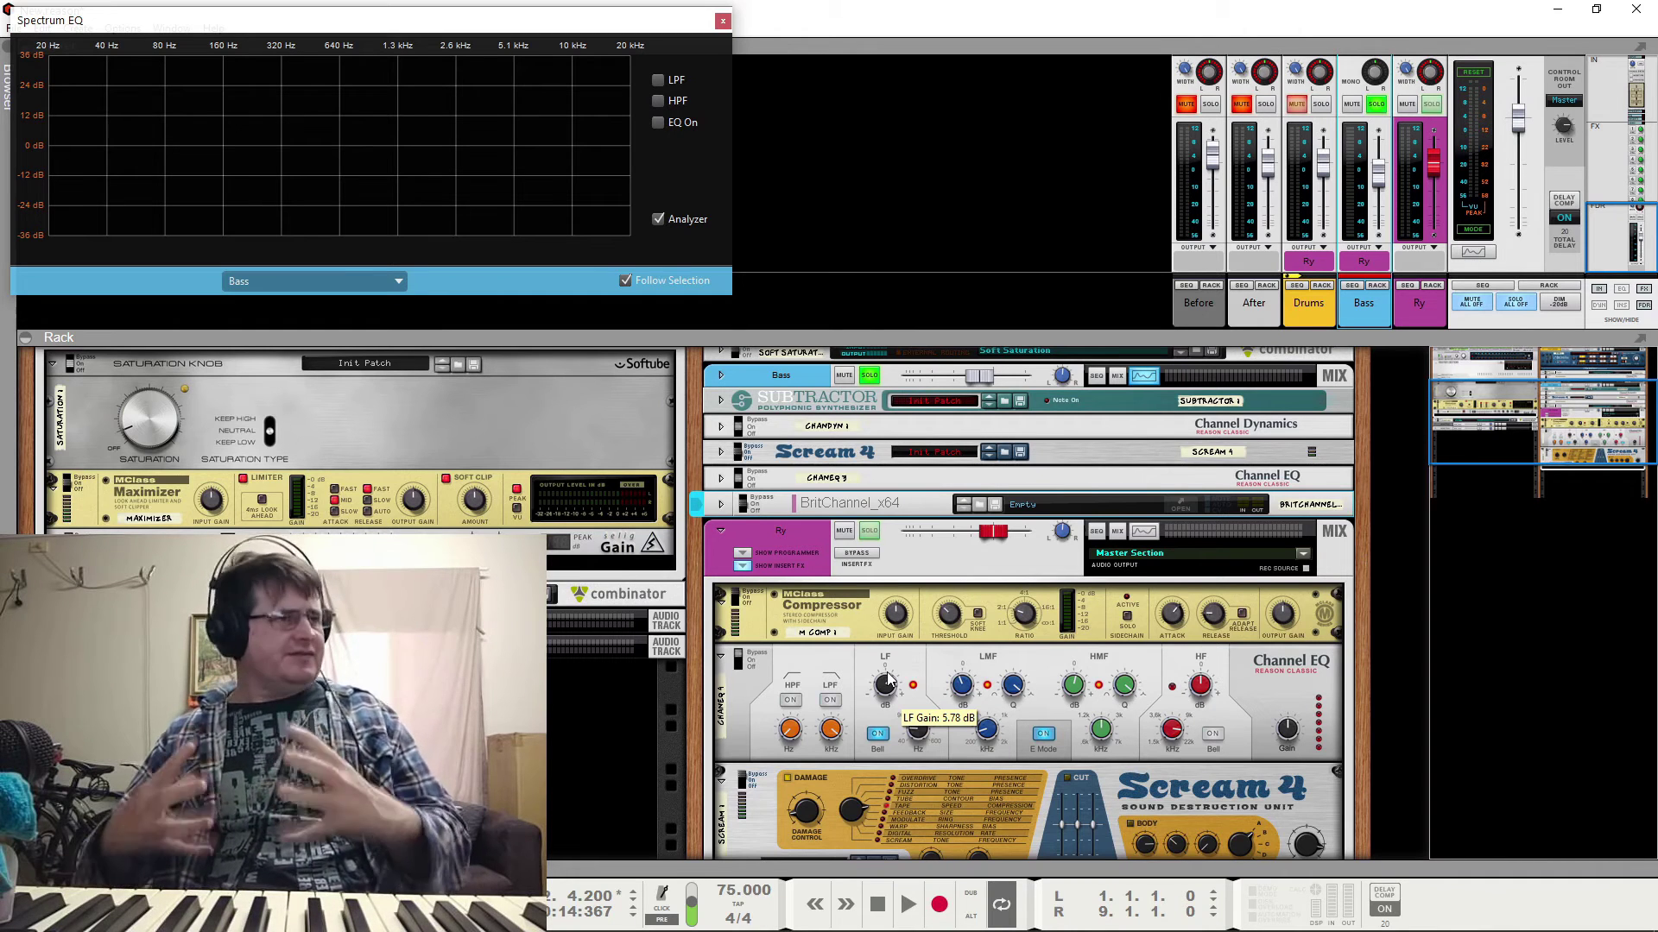
pyautogui.click(878, 378)
# Play the mix and compare the Ry channel with the Before channel by swapping their mutes, ending on Ry
pyautogui.press('space')
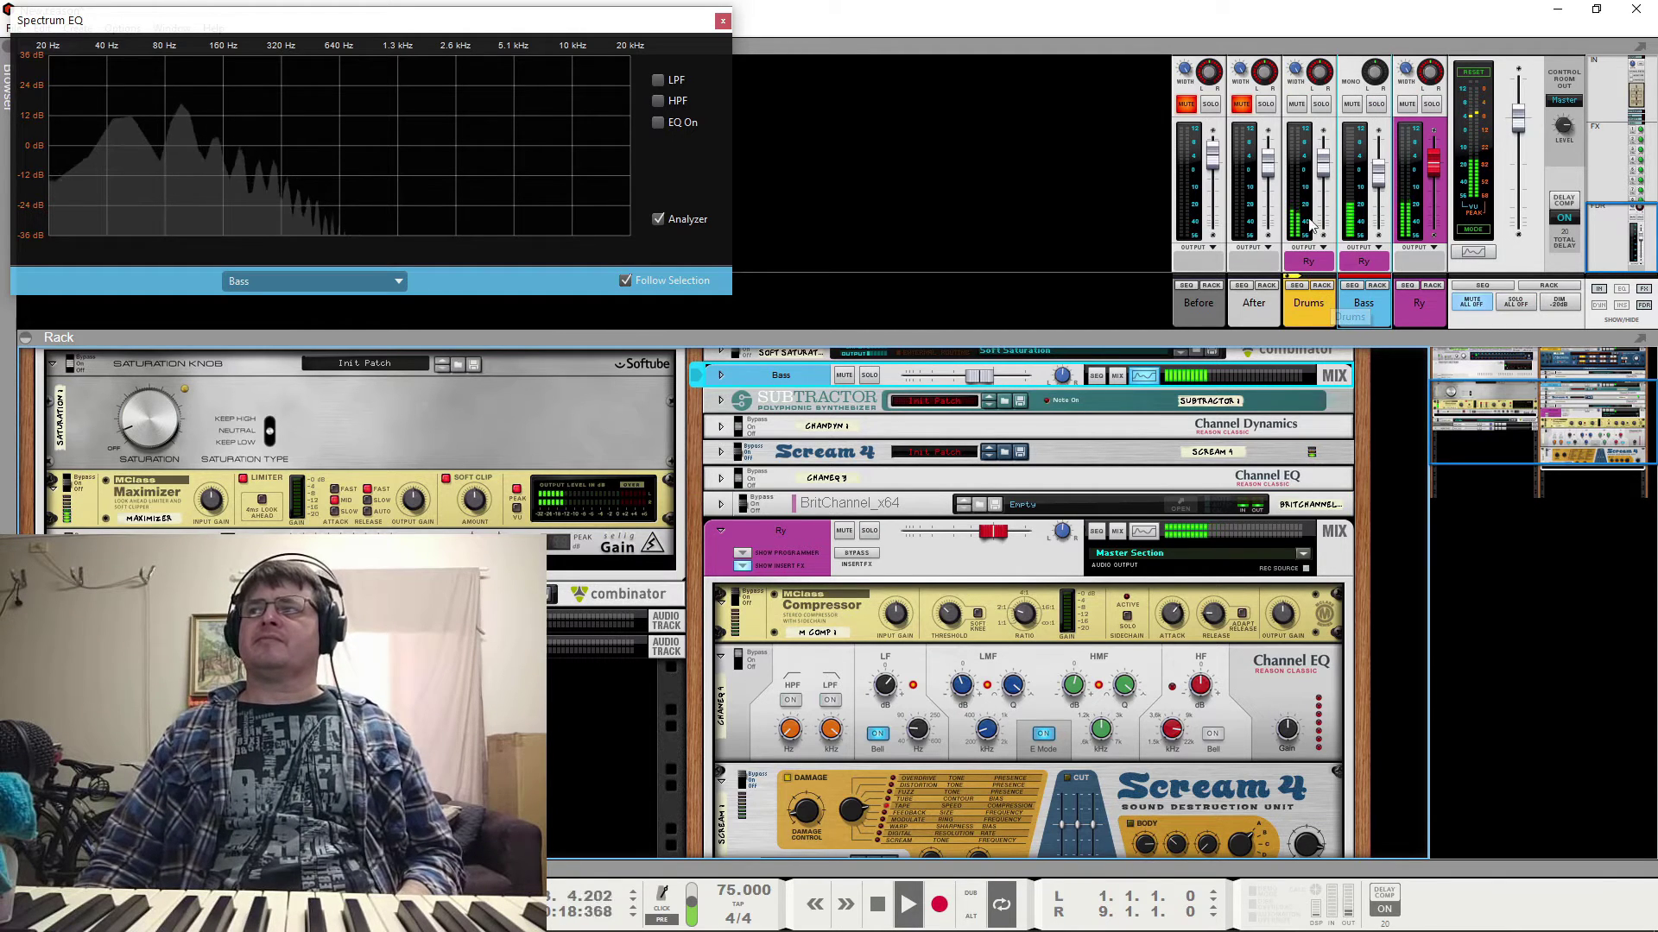
pyautogui.click(1406, 104)
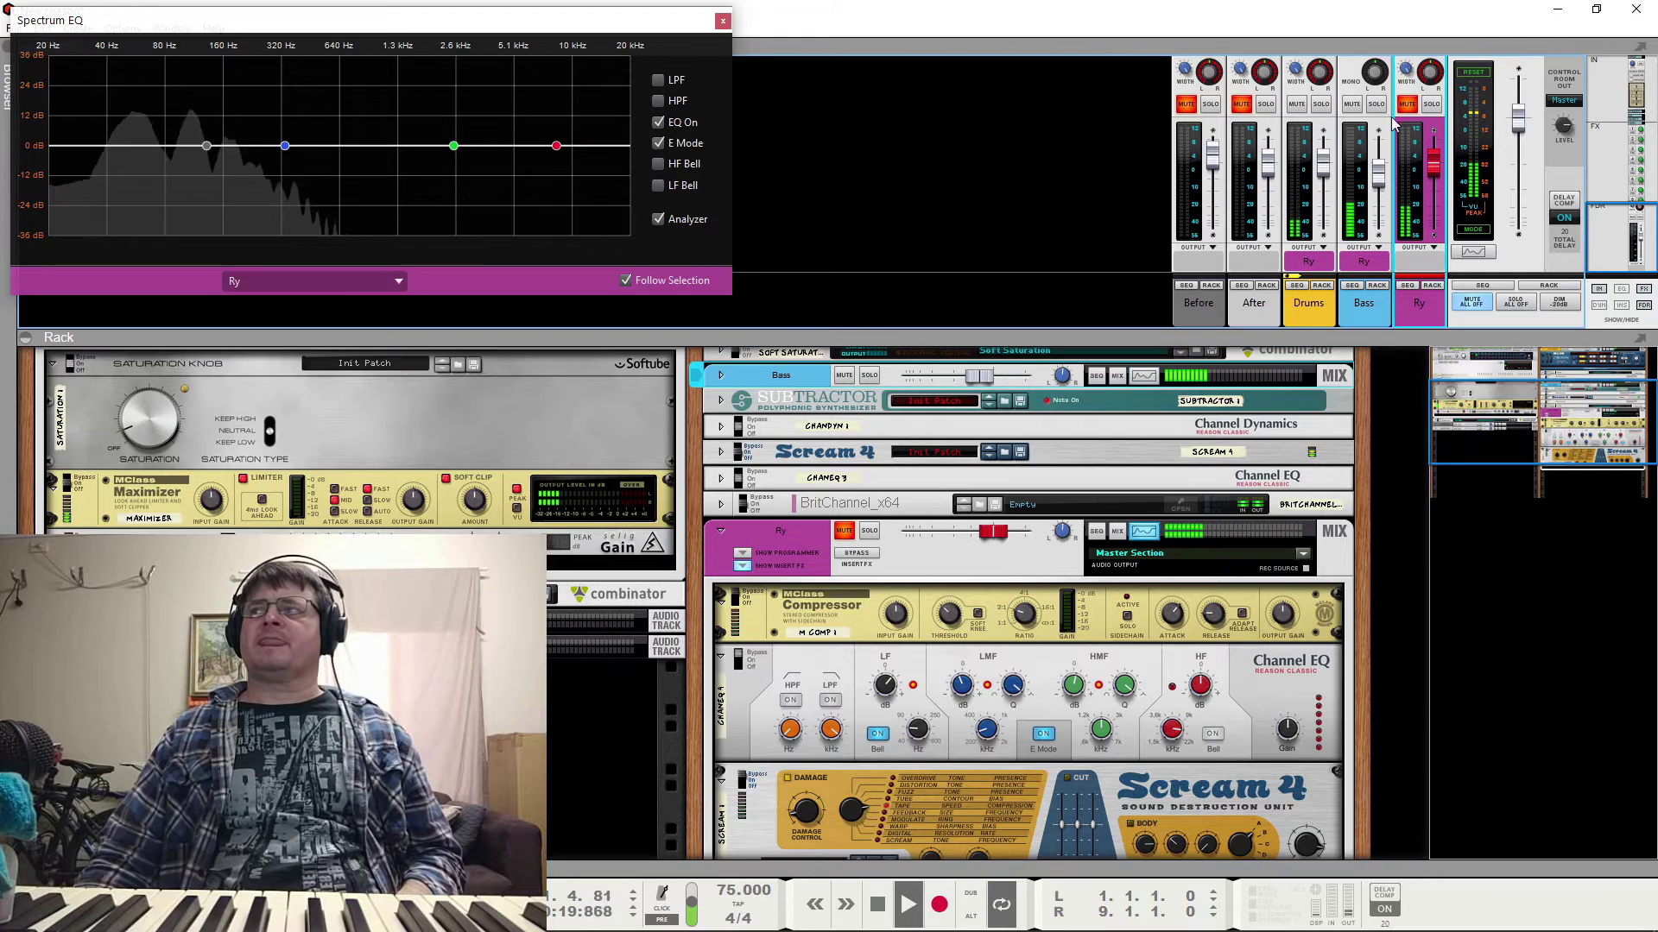
pyautogui.click(1187, 104)
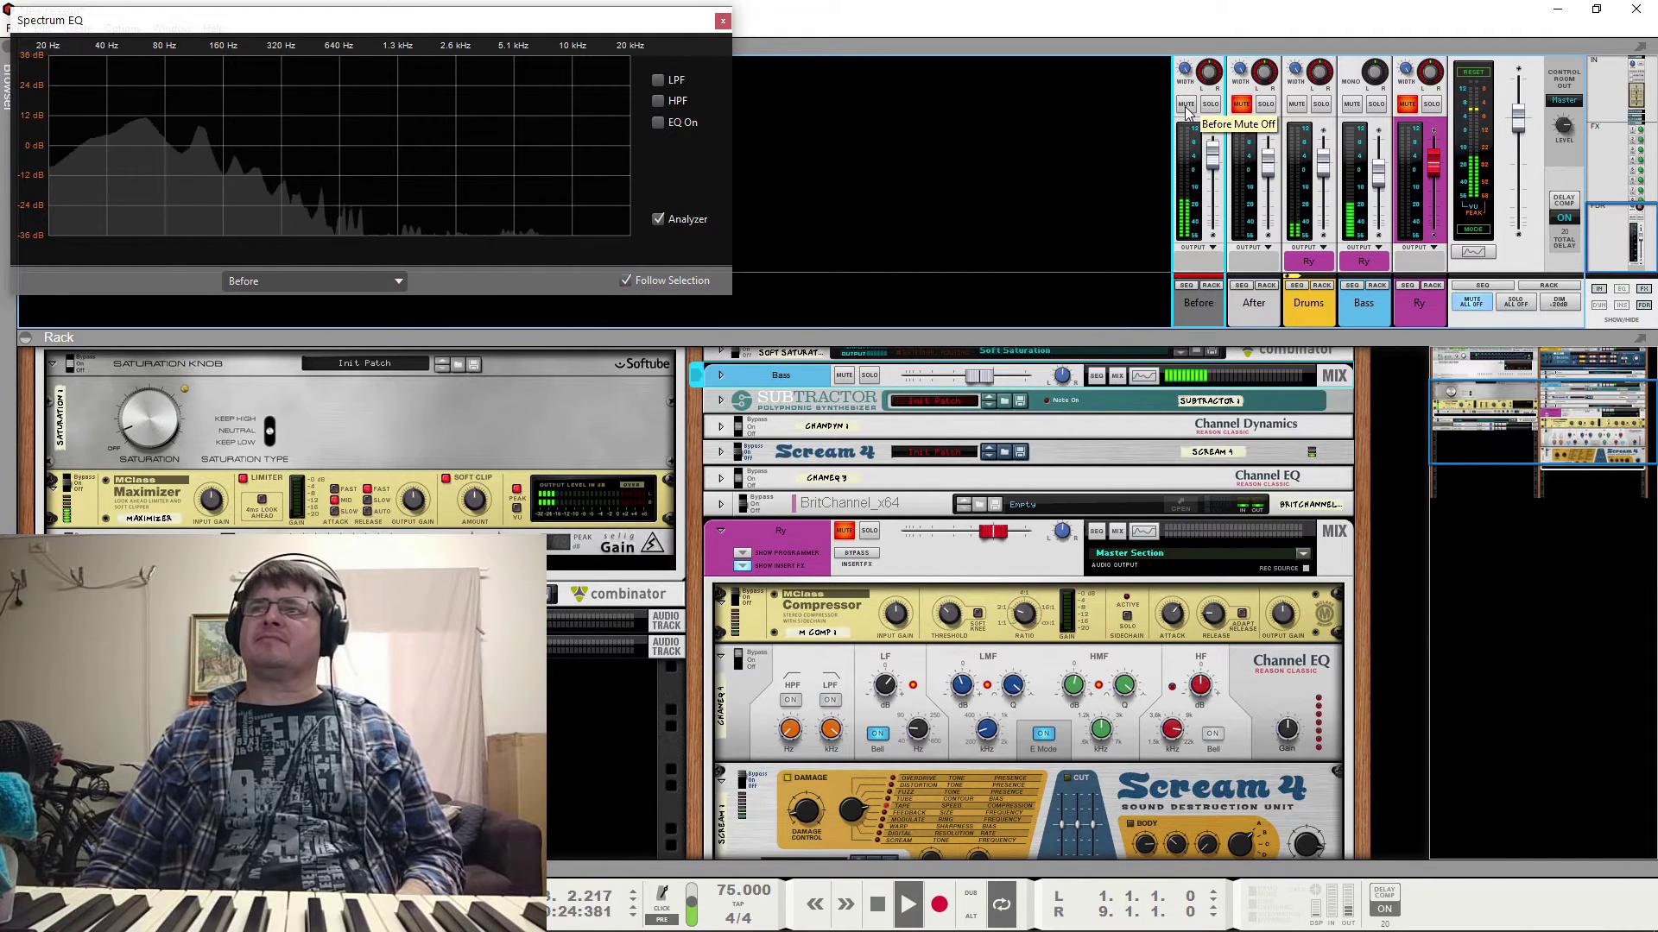
pyautogui.press('space')
pyautogui.click(1188, 105)
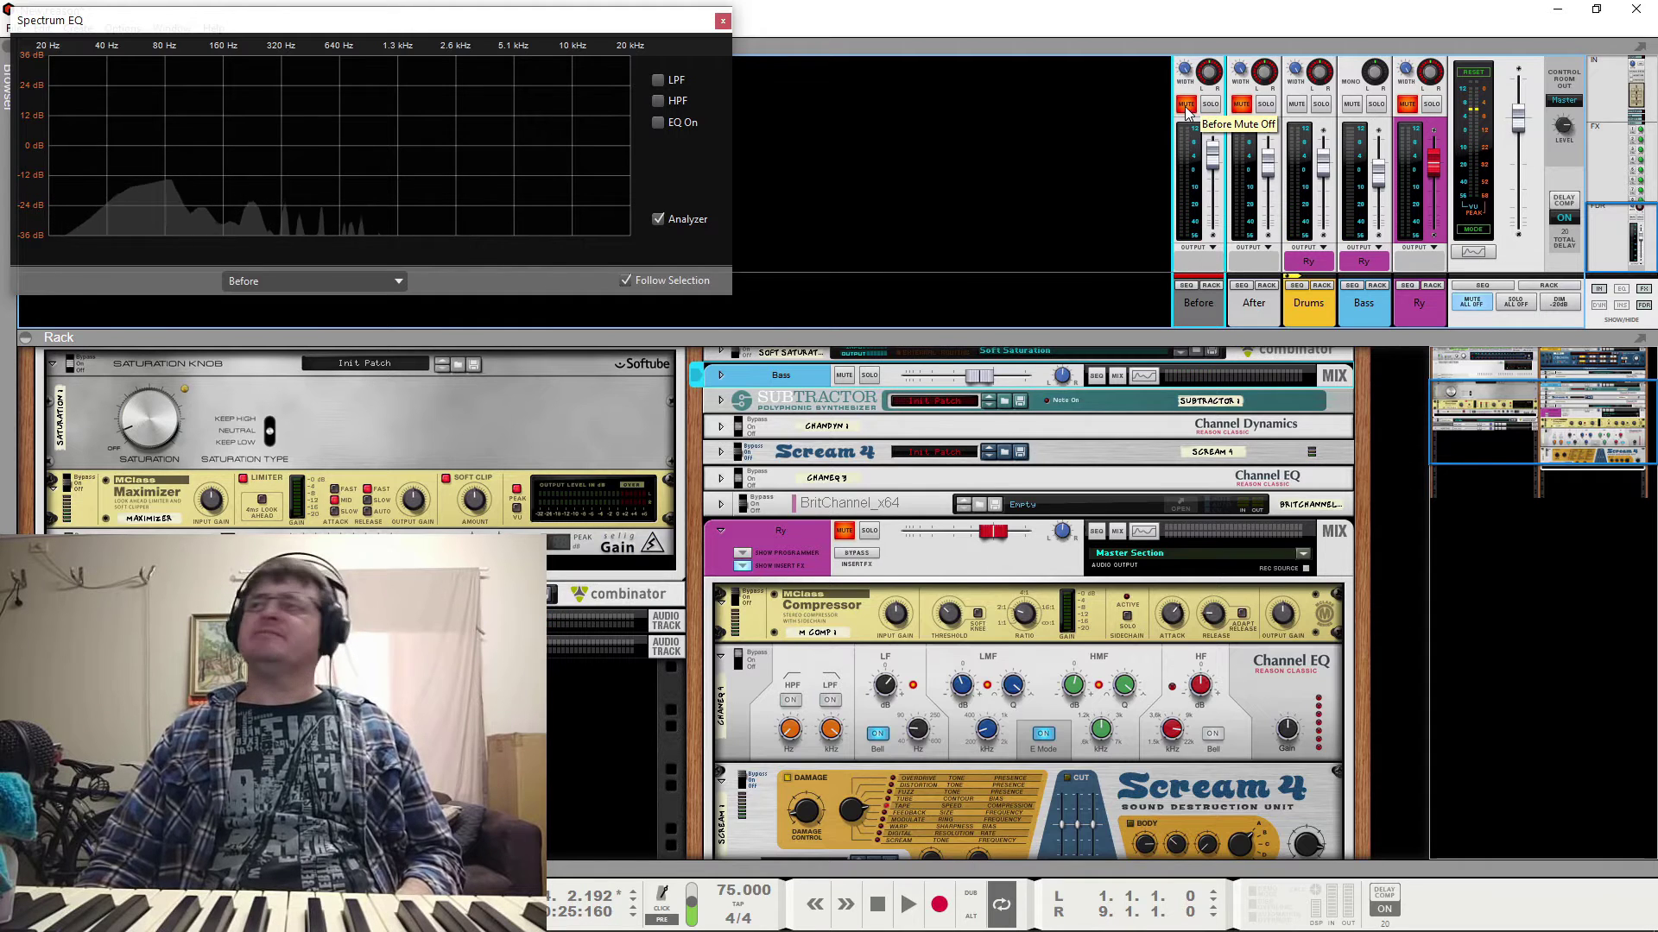
pyautogui.click(1407, 104)
pyautogui.press('space')
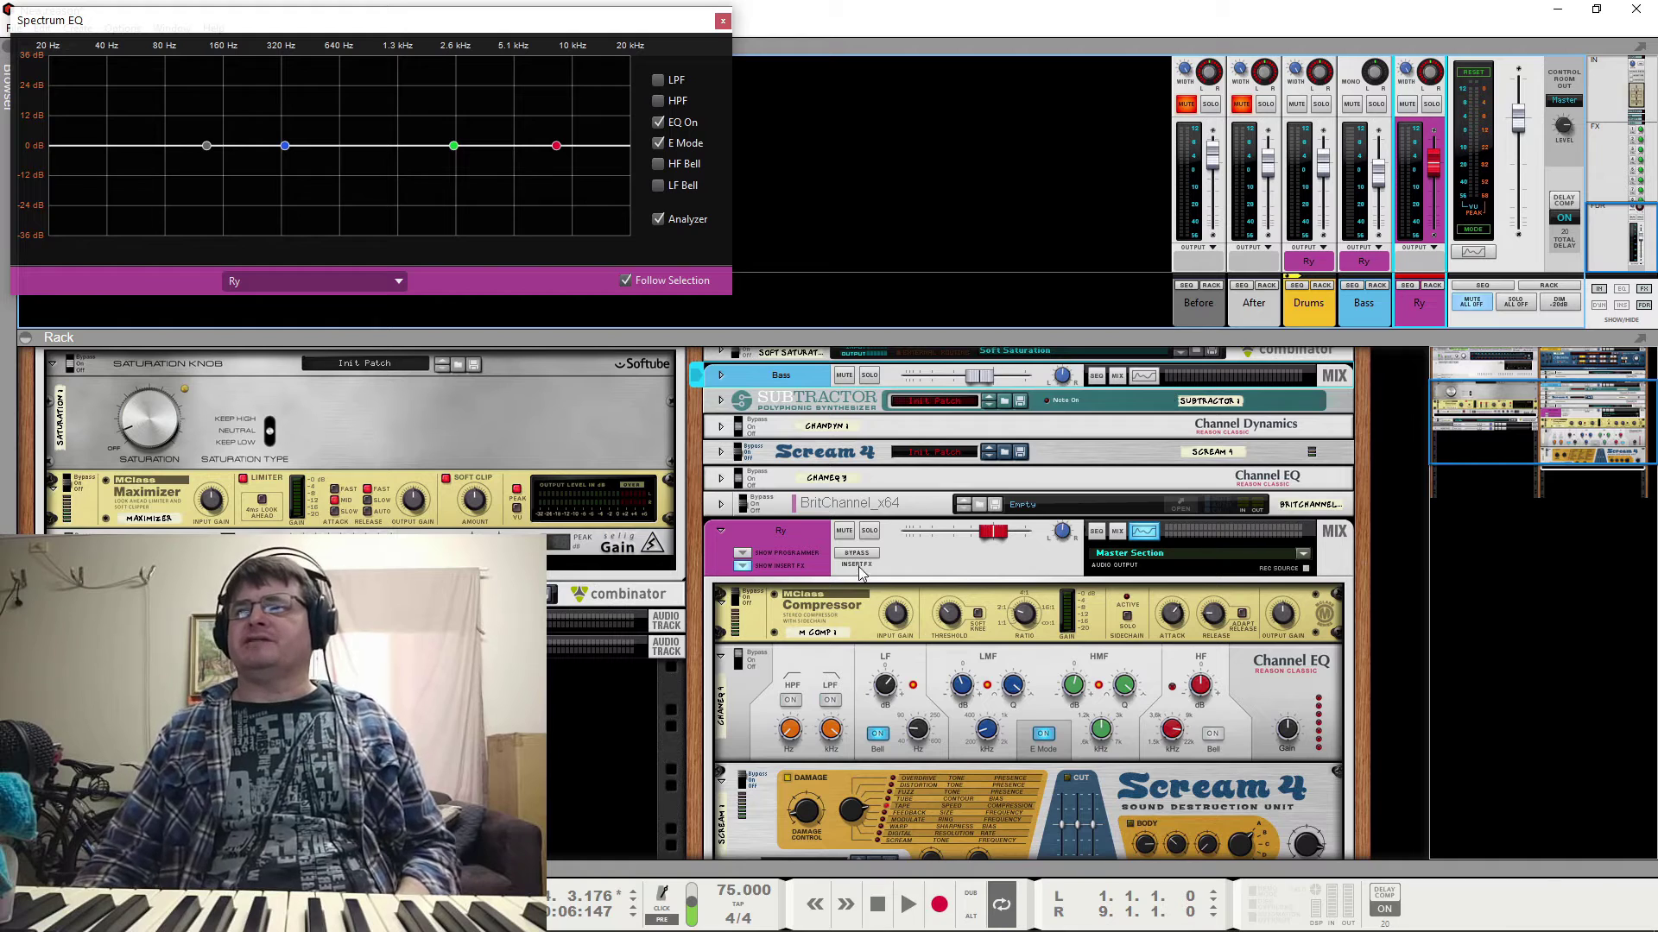
# Turn on Ry's MClass Compressor, adjust its threshold, ratio and release during playback, and set the attack to 25 ms
pyautogui.scroll(-3, 928, 559)
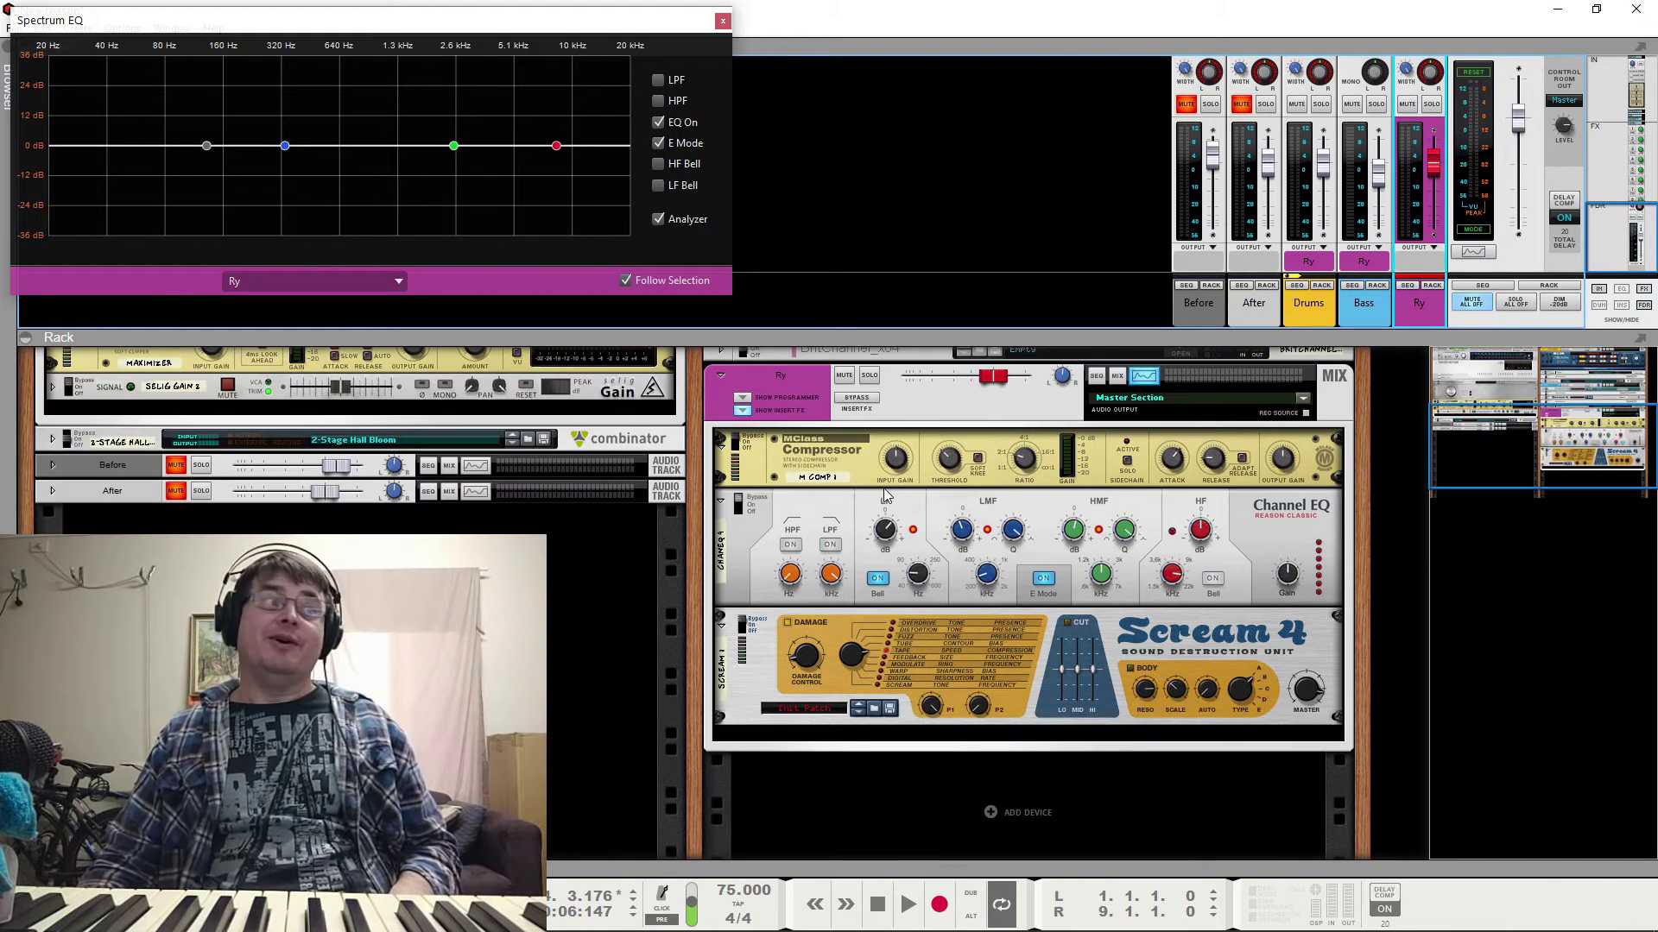
pyautogui.click(743, 443)
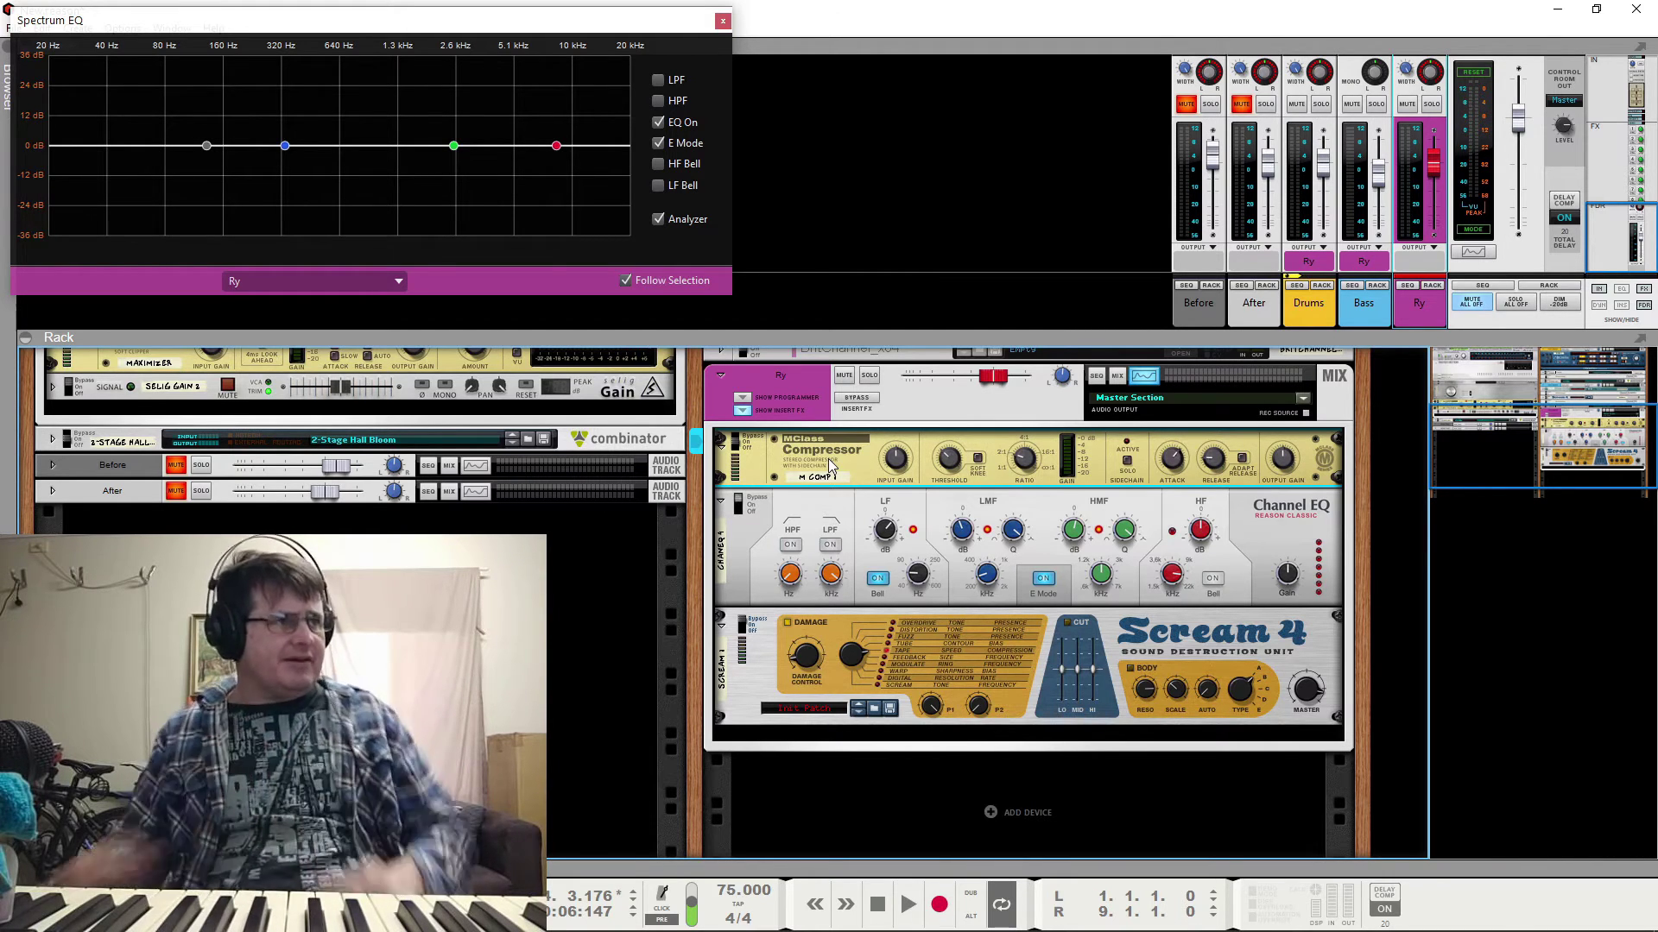
pyautogui.press('space')
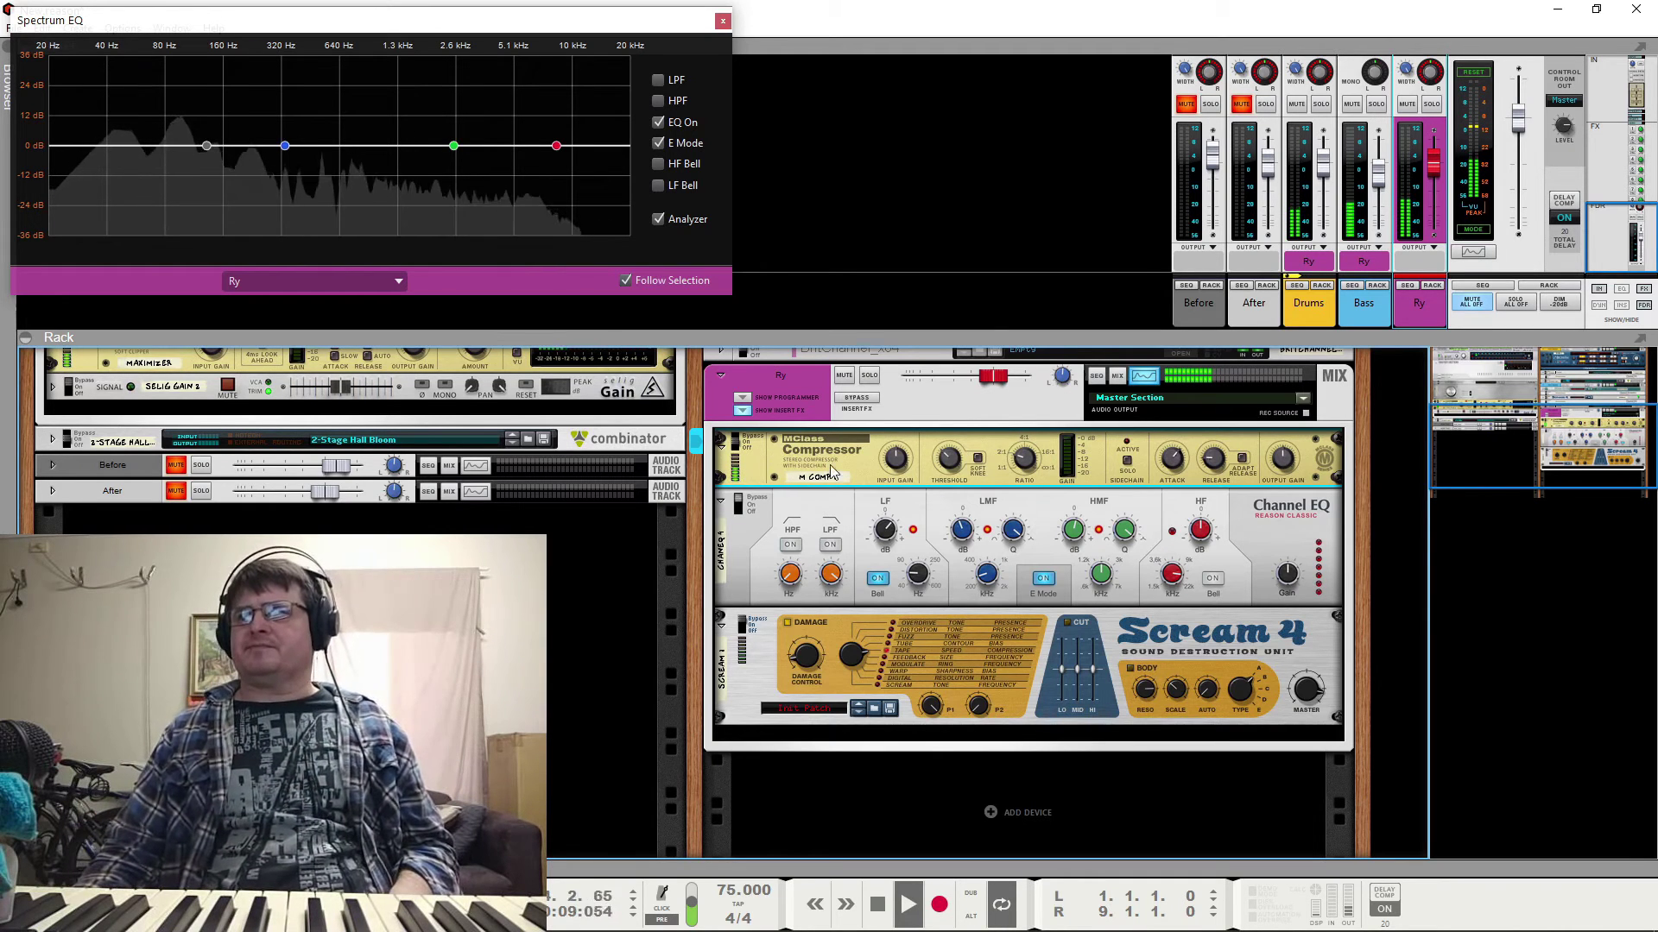
pyautogui.moveTo(948, 461); pyautogui.dragTo(1069, 722)
pyautogui.moveTo(1025, 460); pyautogui.dragTo(1127, 199)
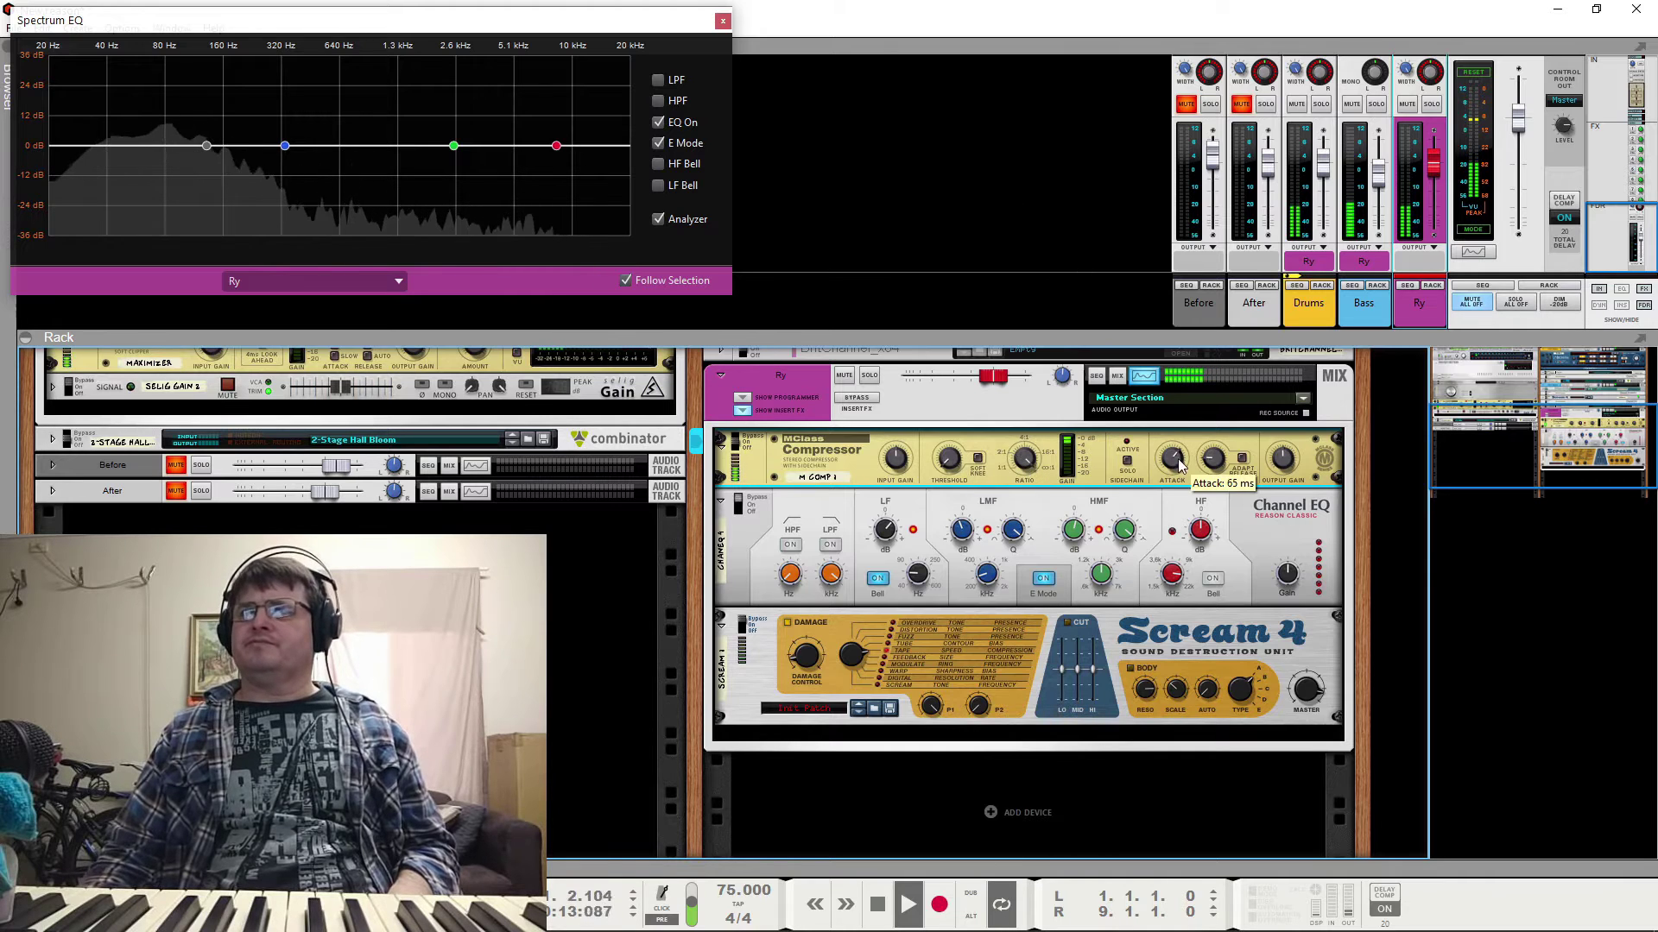
pyautogui.moveTo(1215, 460); pyautogui.dragTo(1222, 566)
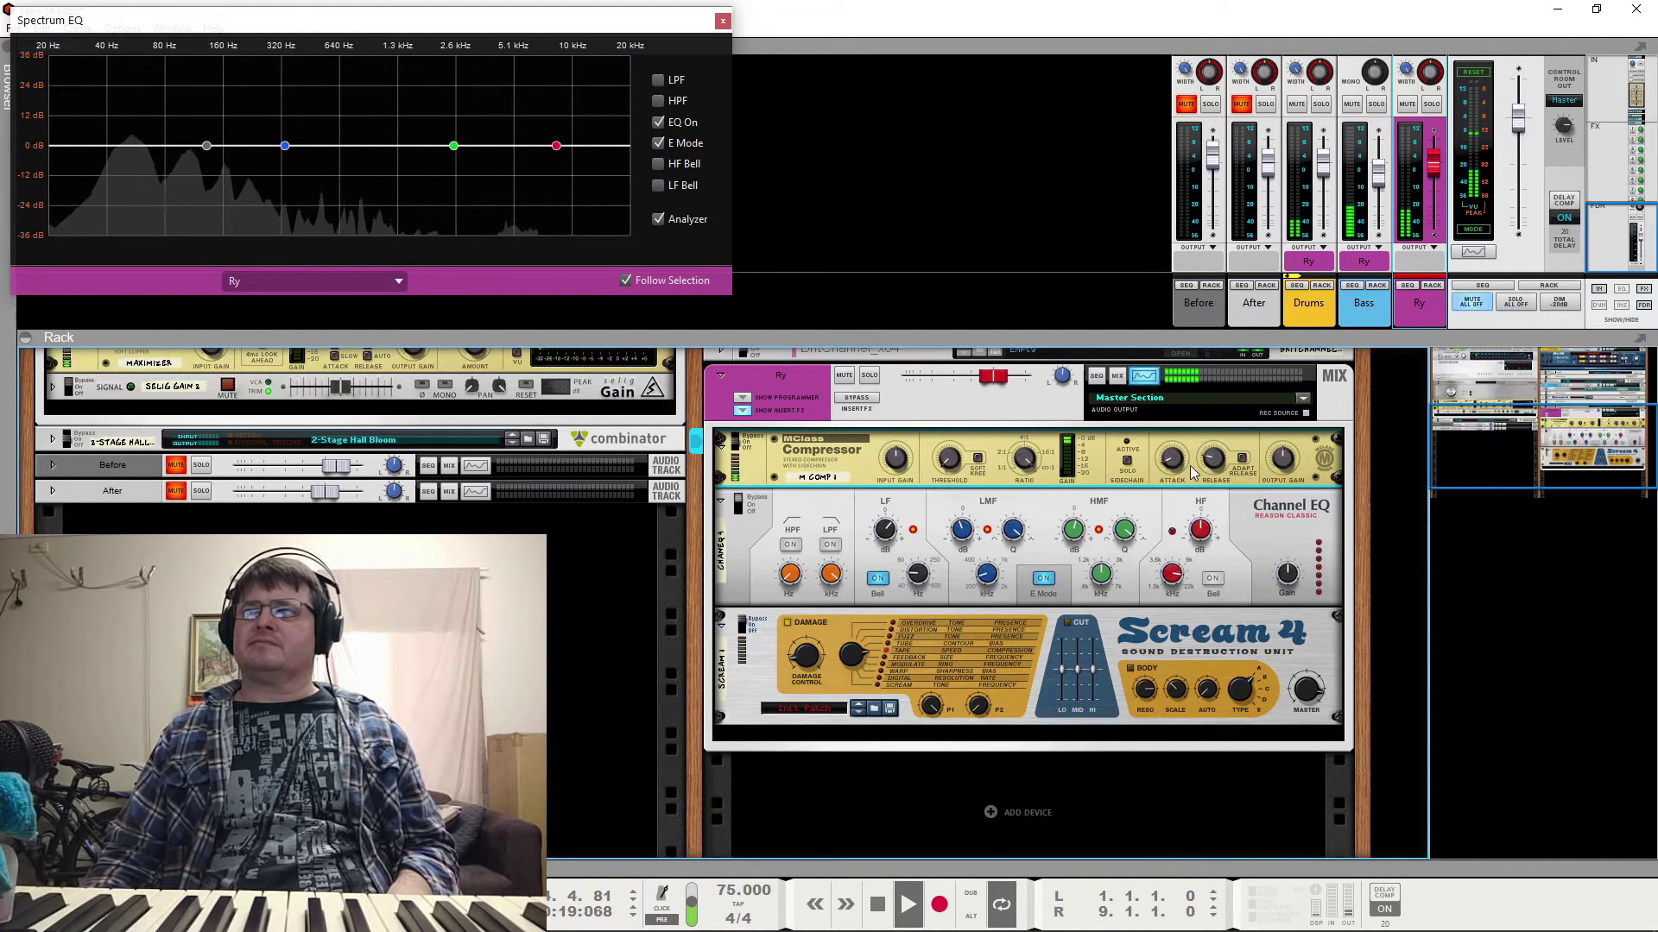
pyautogui.moveTo(1181, 452); pyautogui.dragTo(1179, 427)
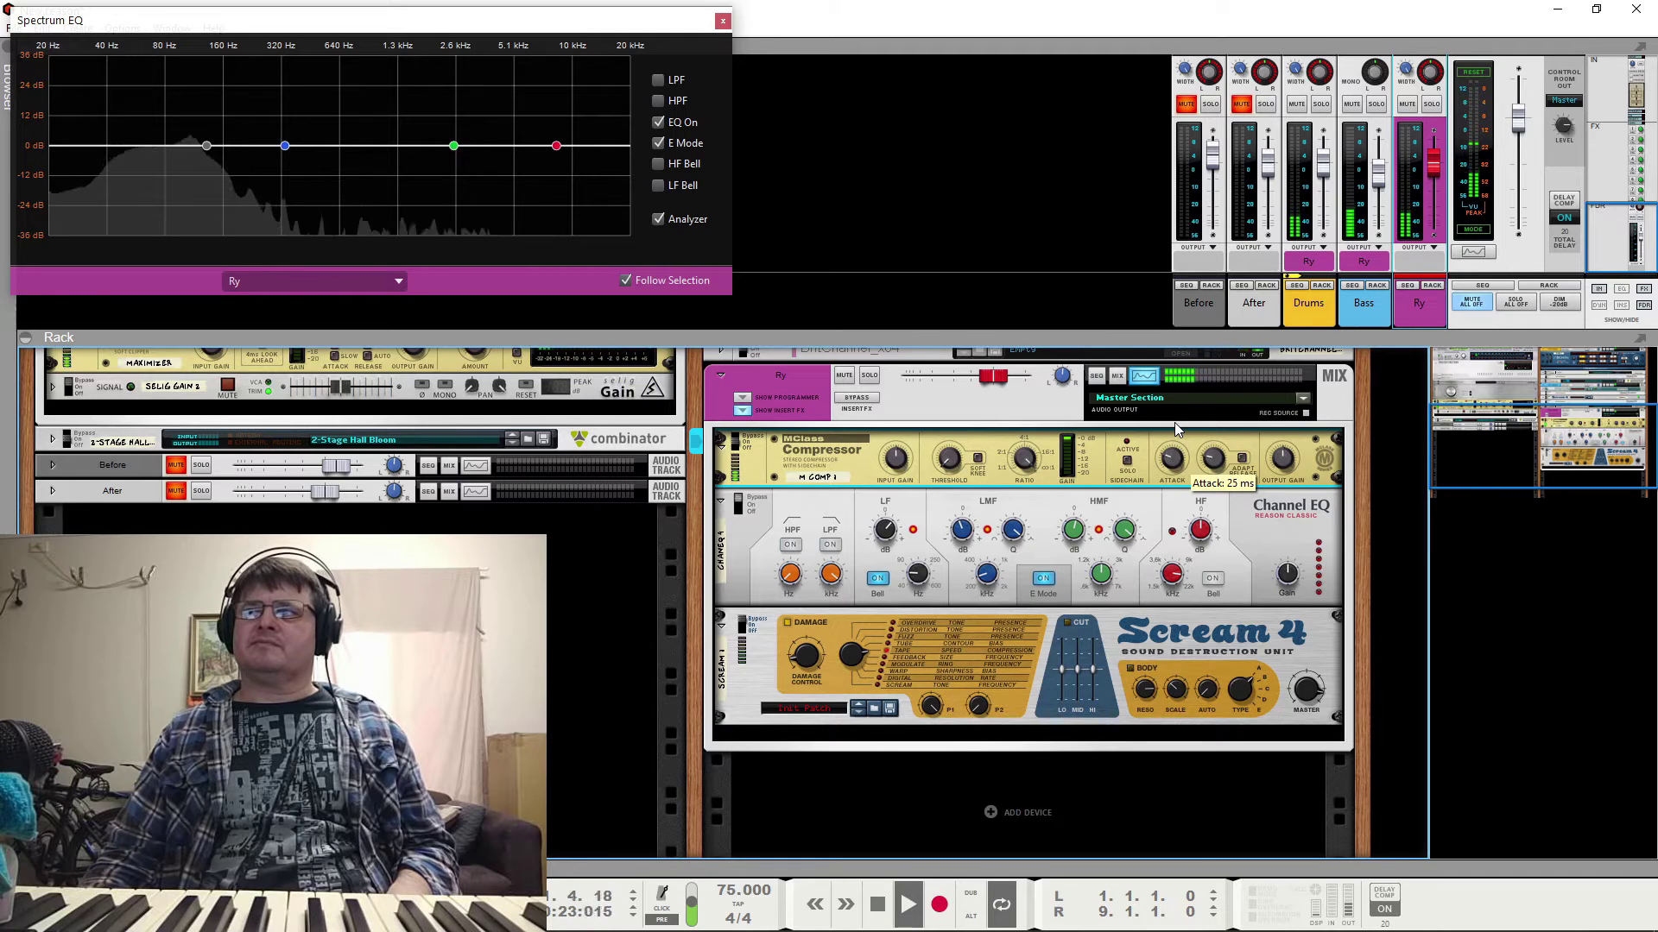
pyautogui.press('space')
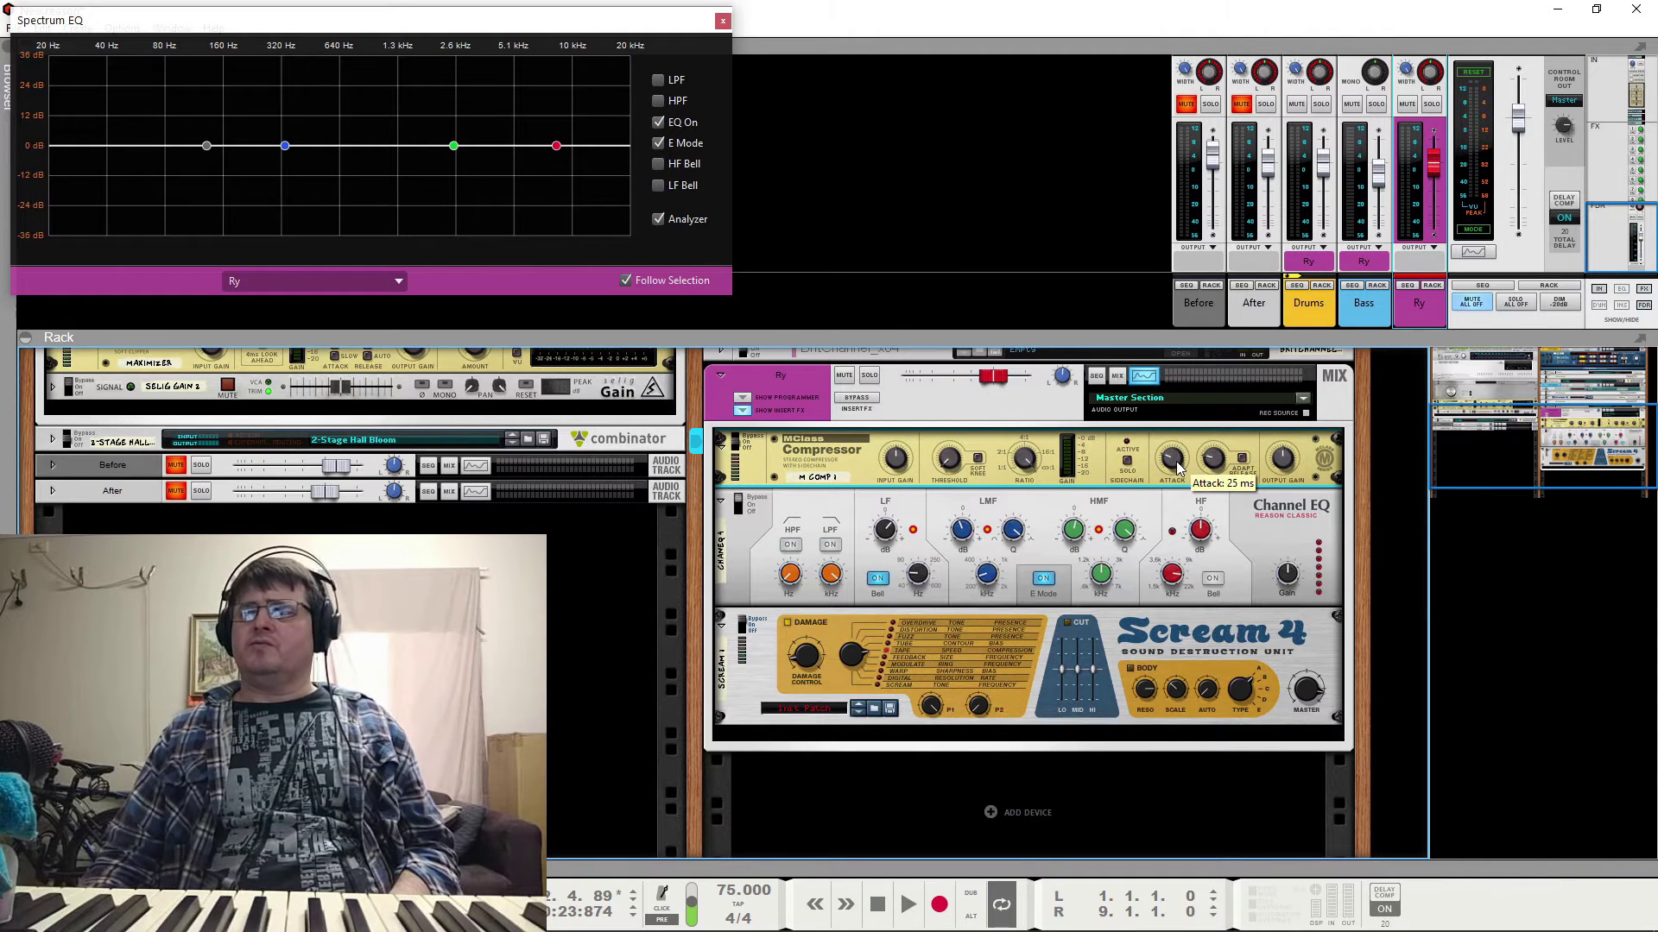
# Set the compressor's attack to 1 ms and play the mix briefly to hear the effect
pyautogui.moveTo(1179, 468); pyautogui.dragTo(1191, 529)
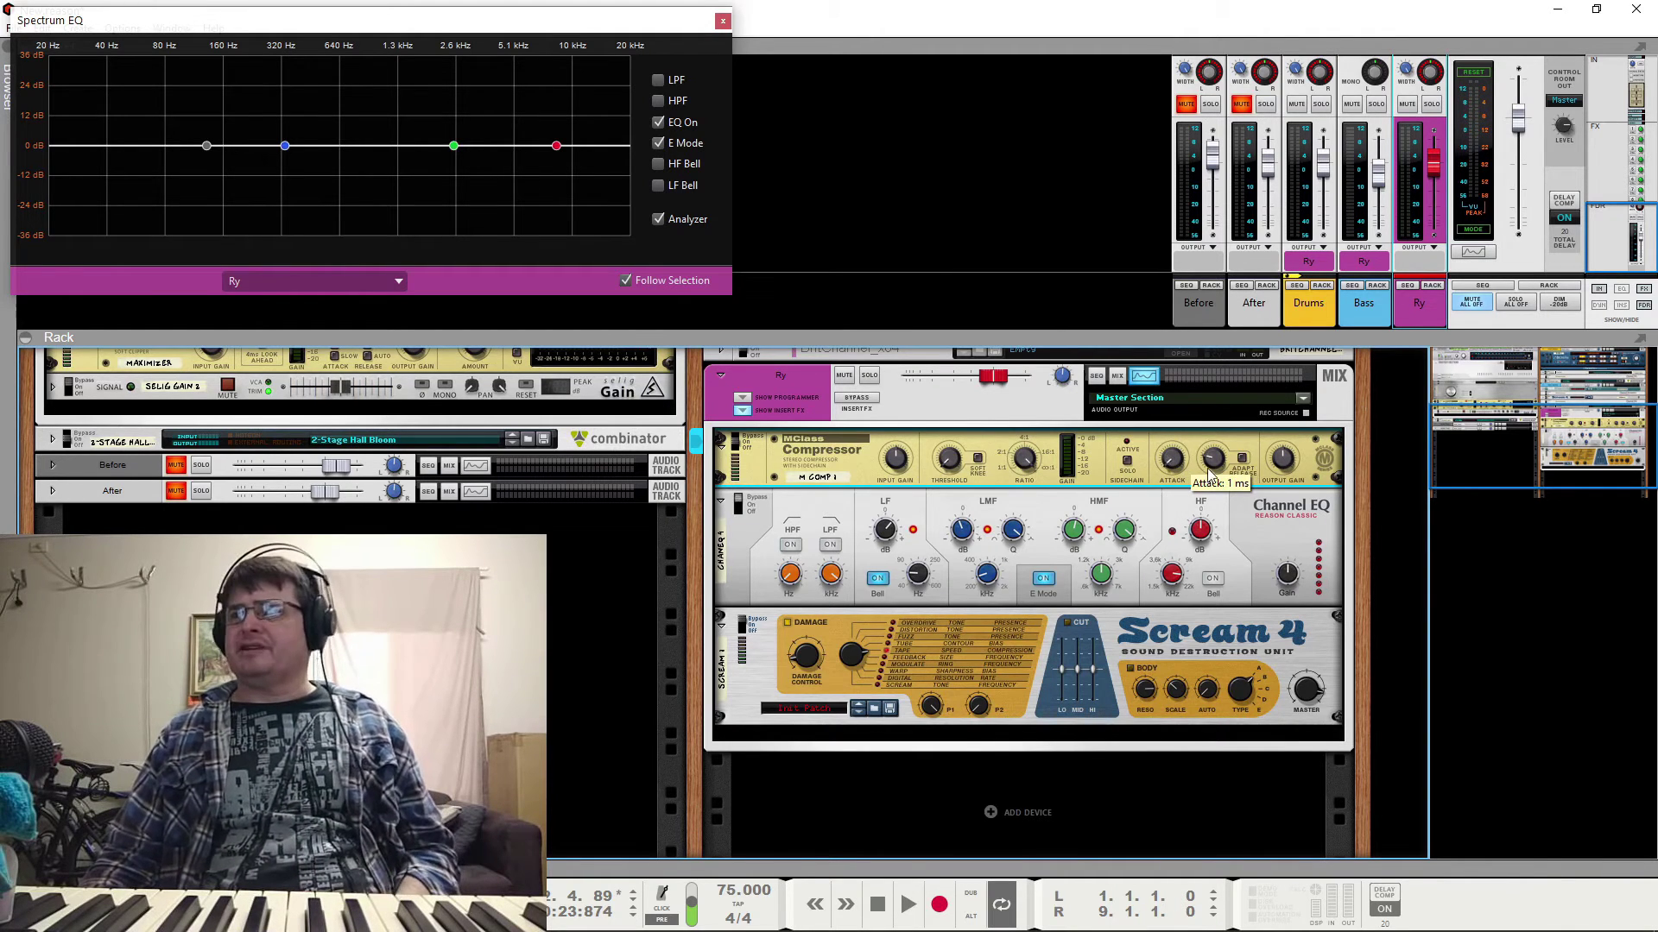
pyautogui.press('space')
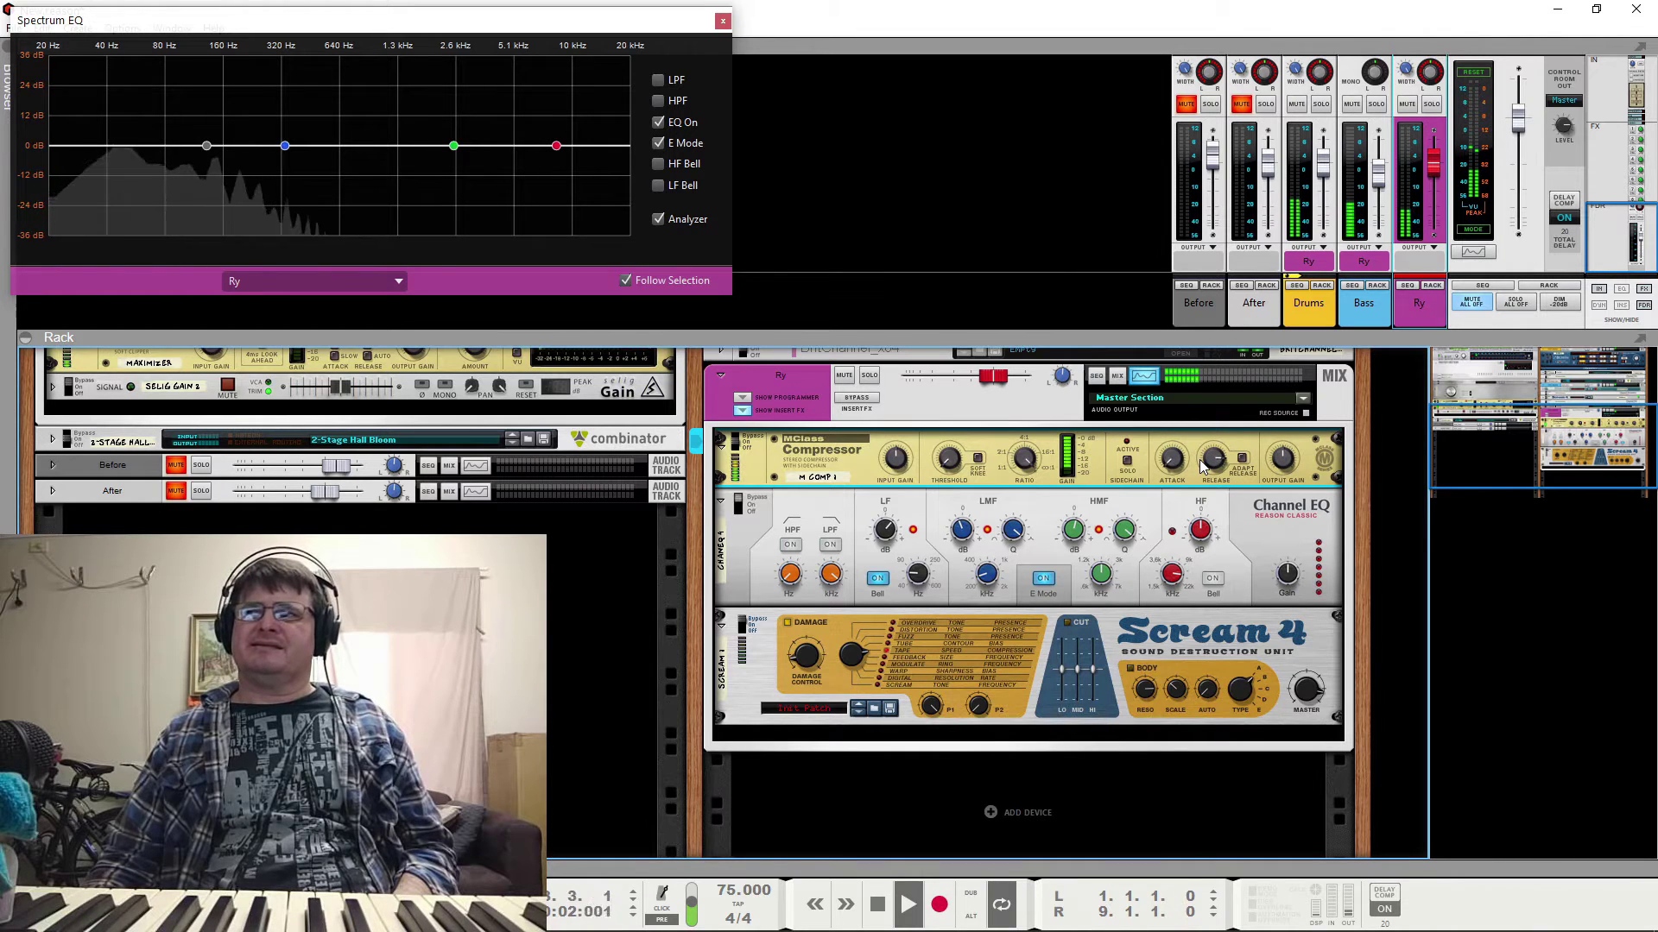
pyautogui.press('space')
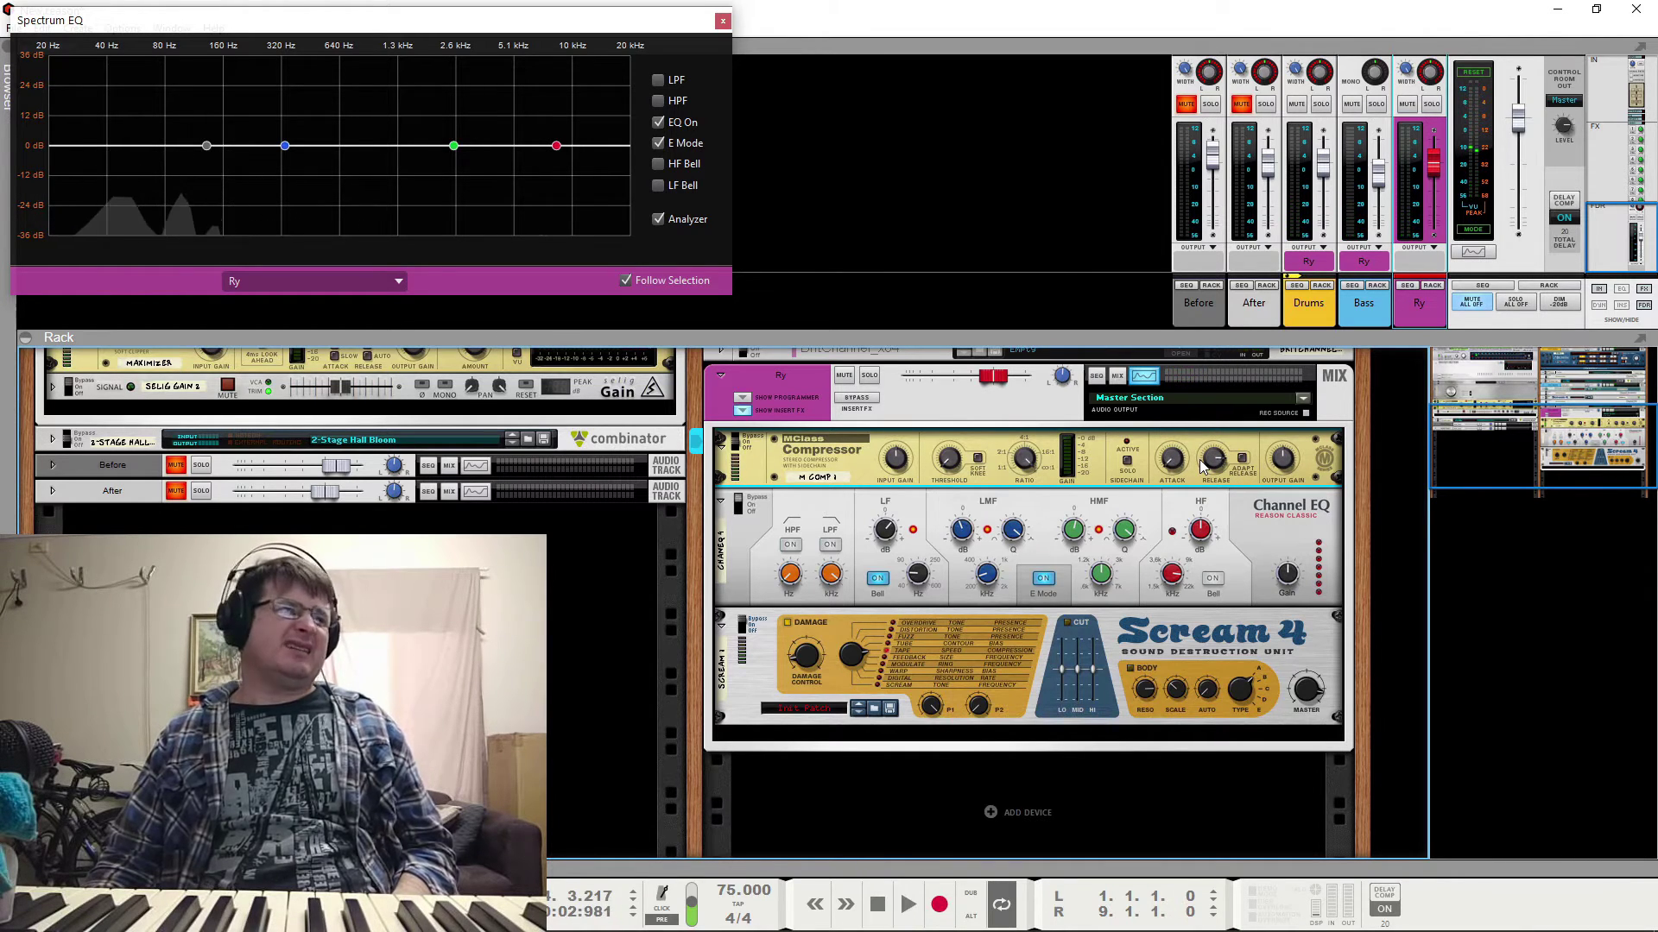
# Play the mix while trying different compressor release times, and set the attack to about 41 ms
pyautogui.moveTo(1218, 458)
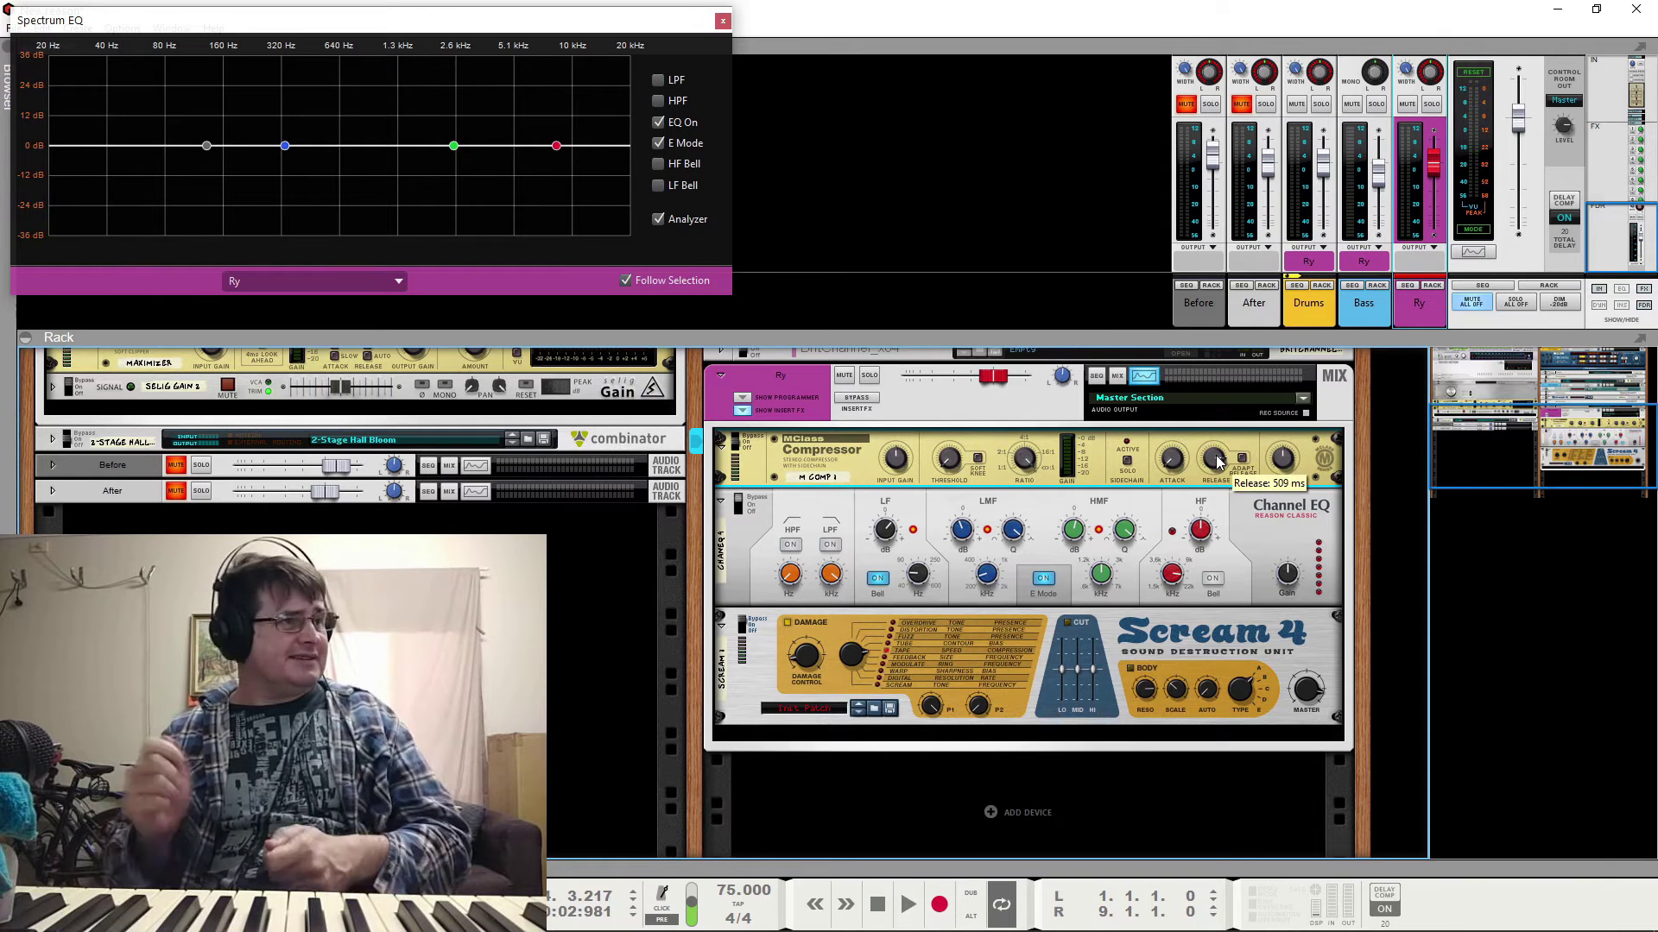
pyautogui.press('space')
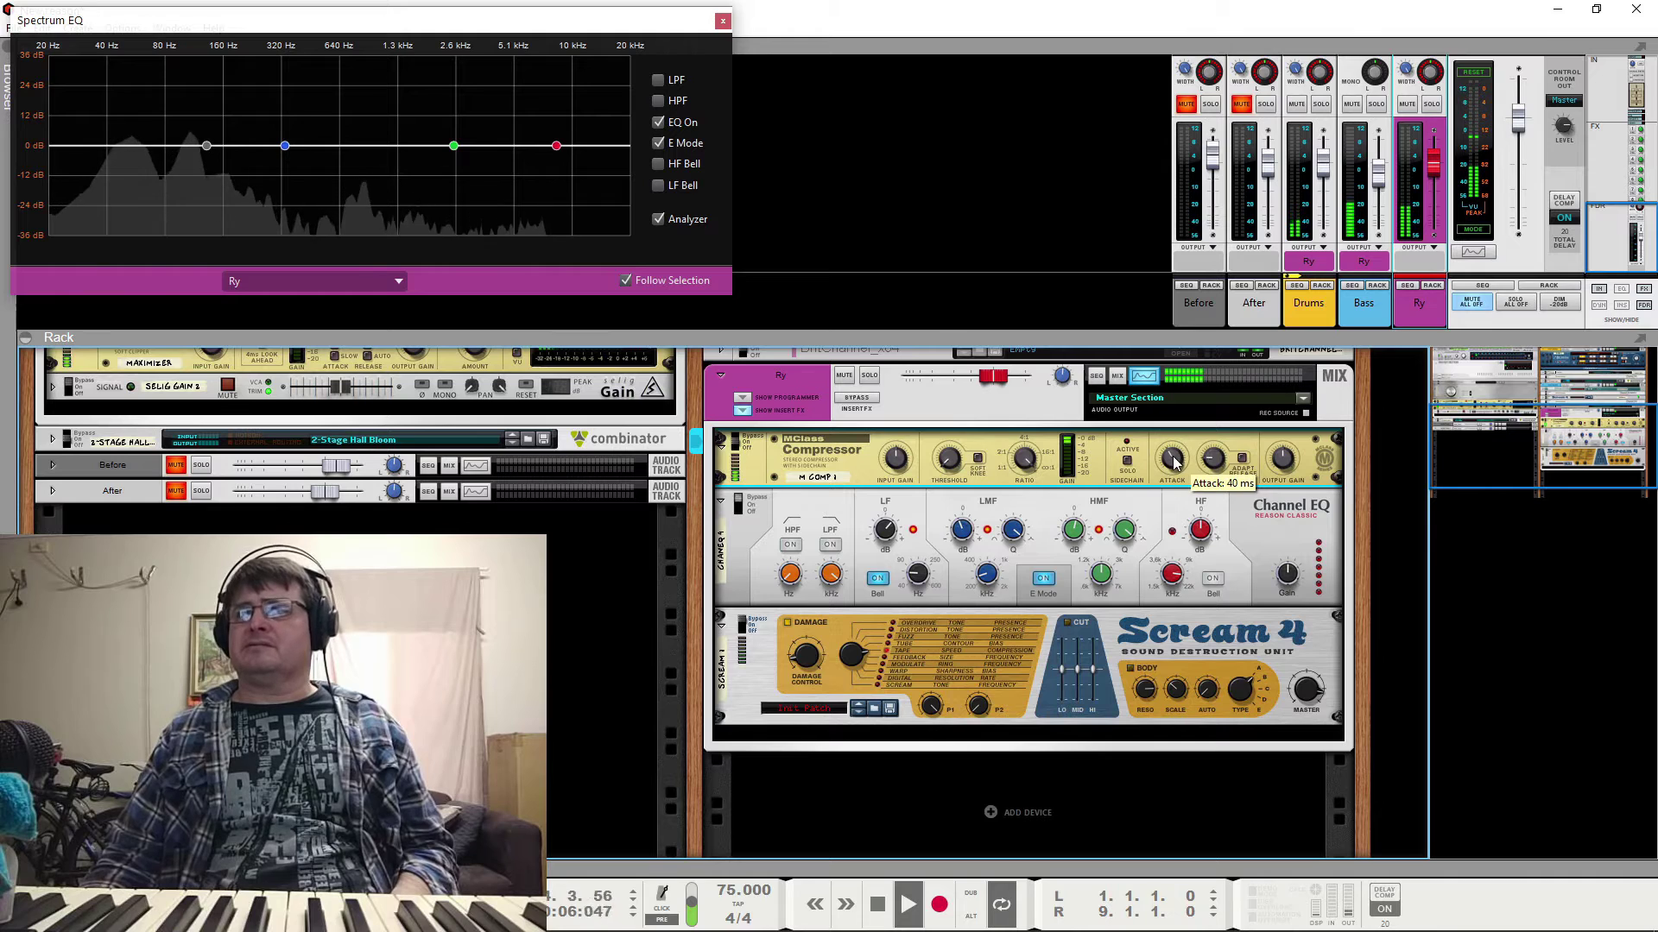
pyautogui.scroll(-2, 1176, 470)
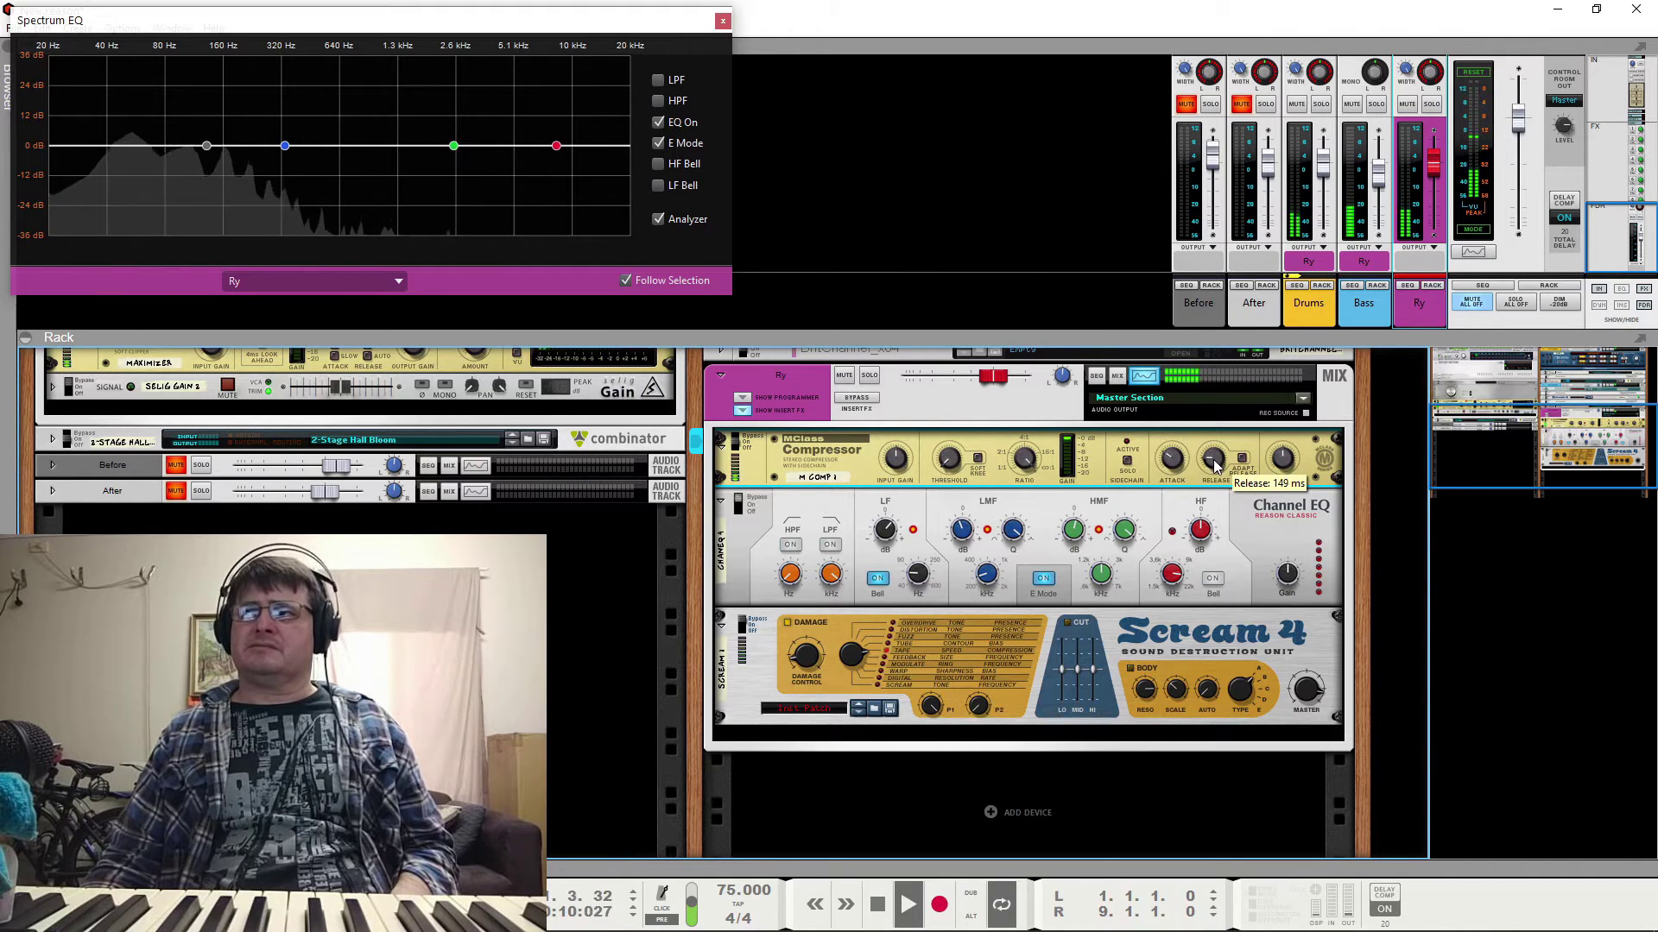
pyautogui.moveTo(1214, 482); pyautogui.dragTo(1220, 442)
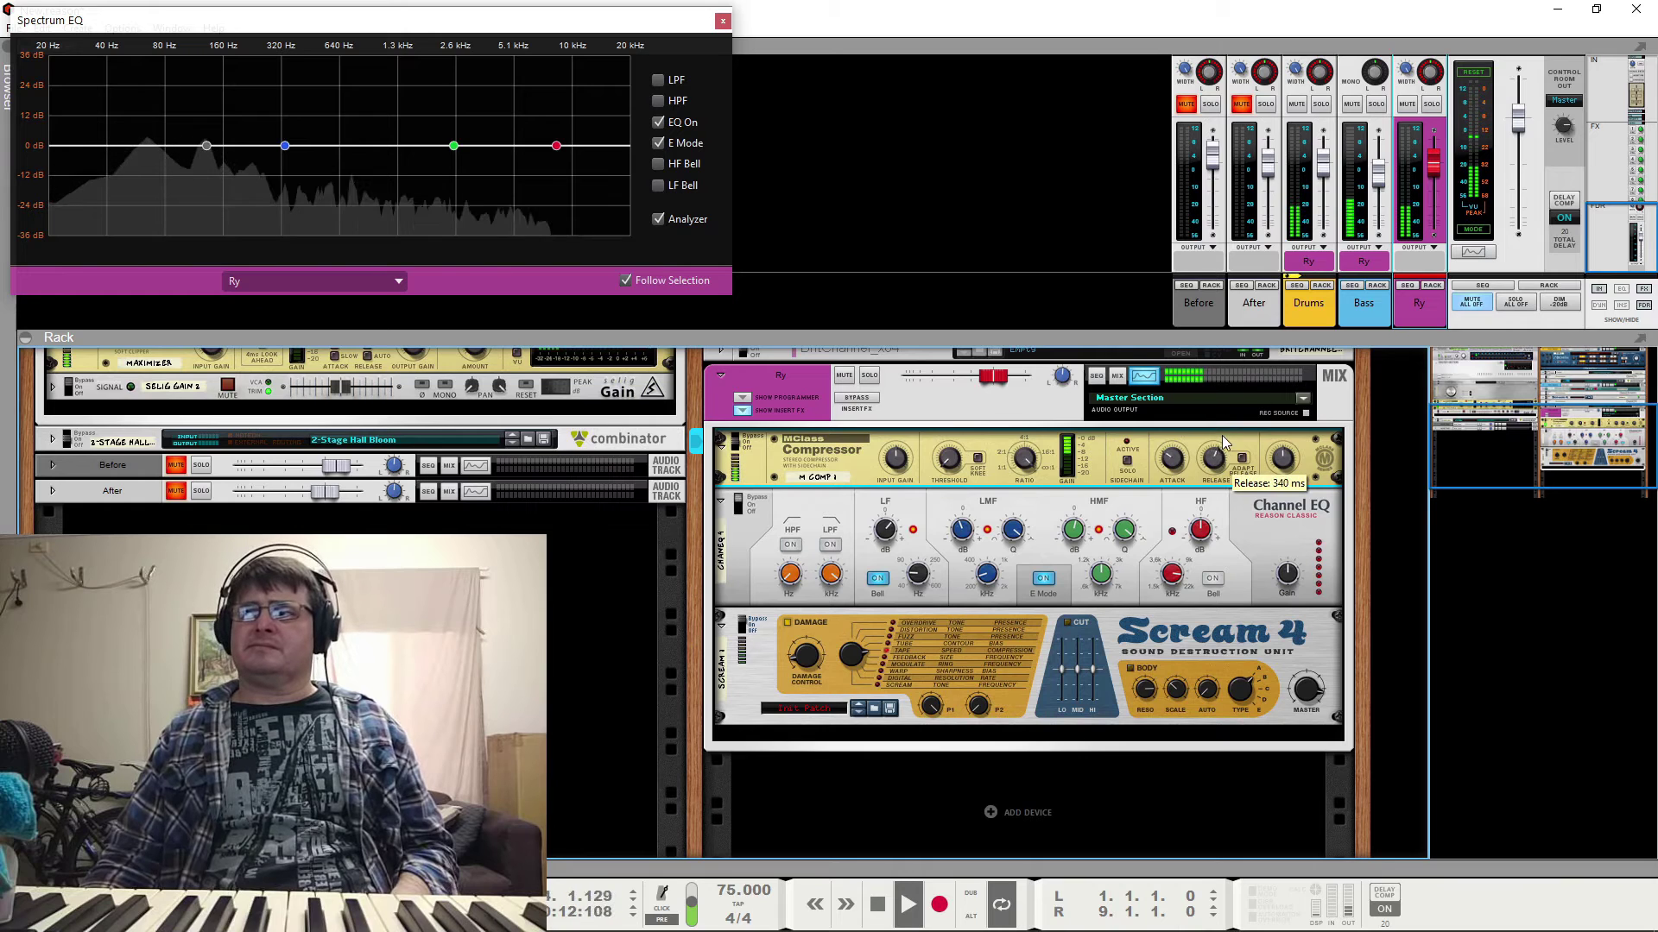
pyautogui.moveTo(1215, 453); pyautogui.dragTo(1220, 425)
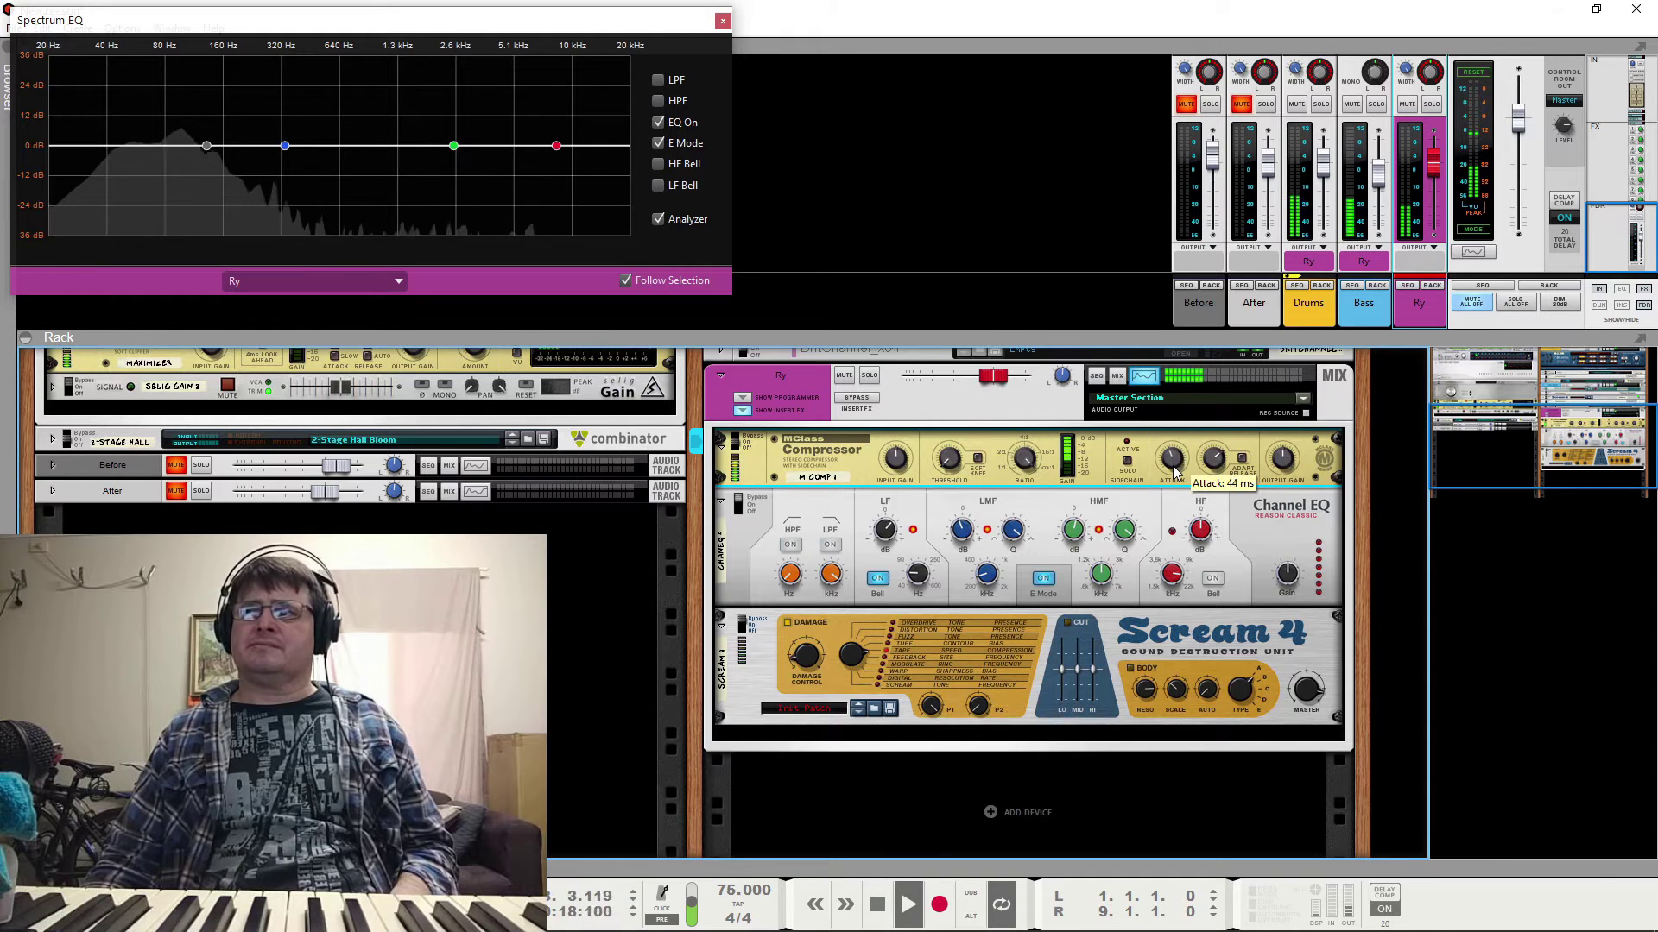
pyautogui.moveTo(1174, 470); pyautogui.dragTo(1173, 464)
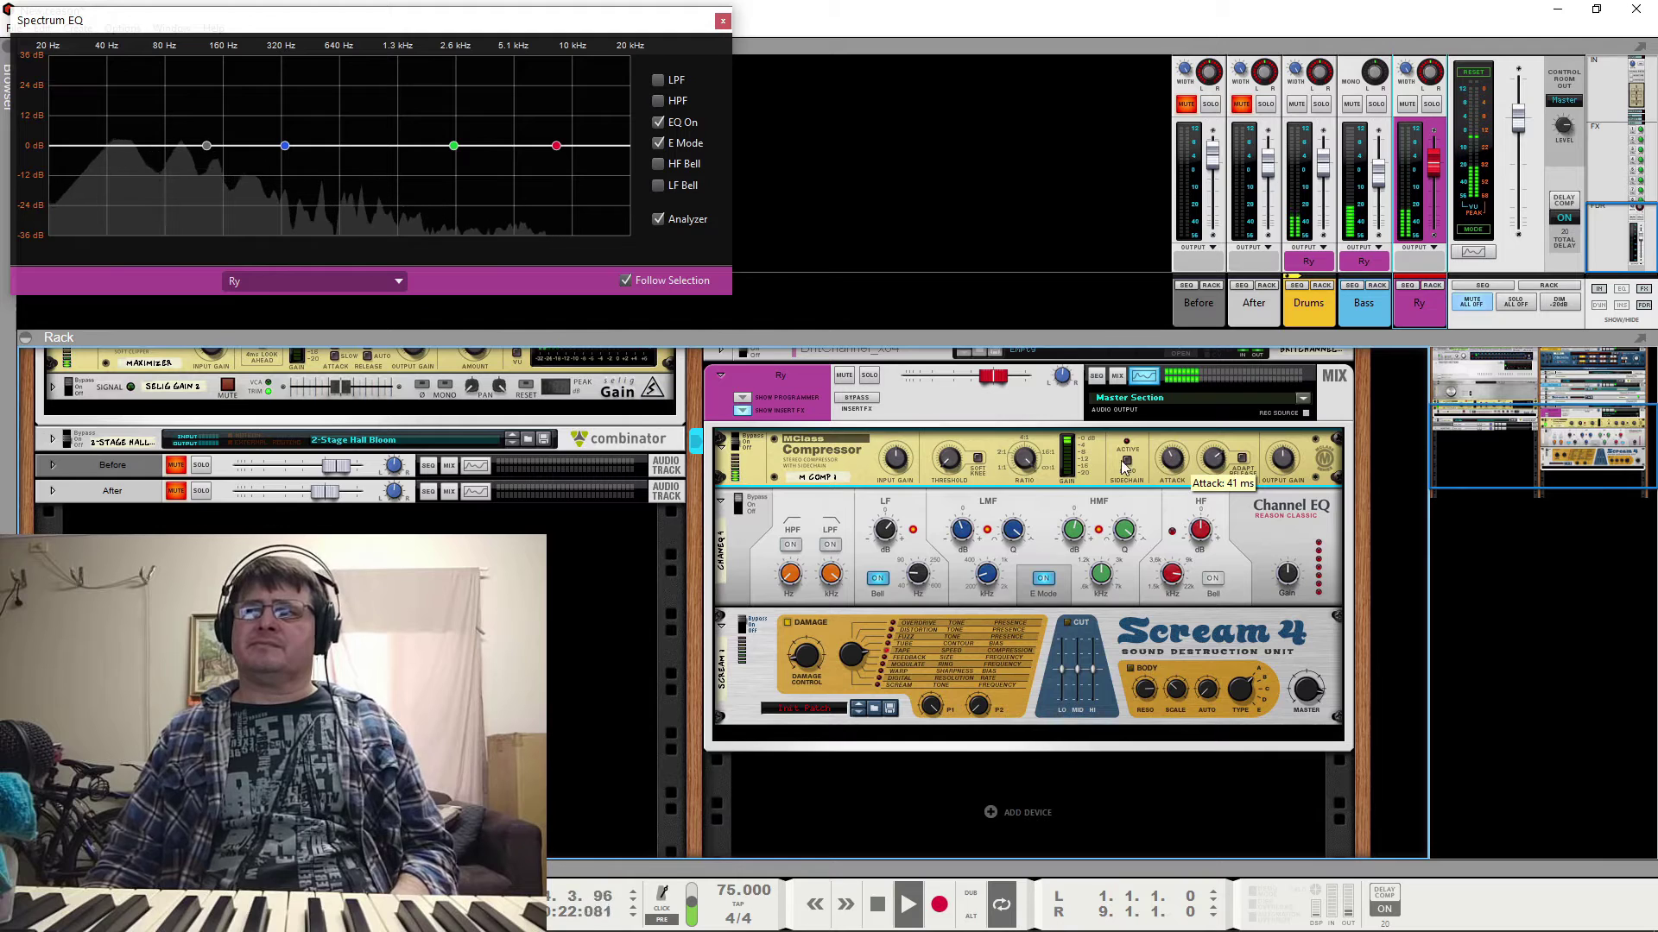
pyautogui.press('space')
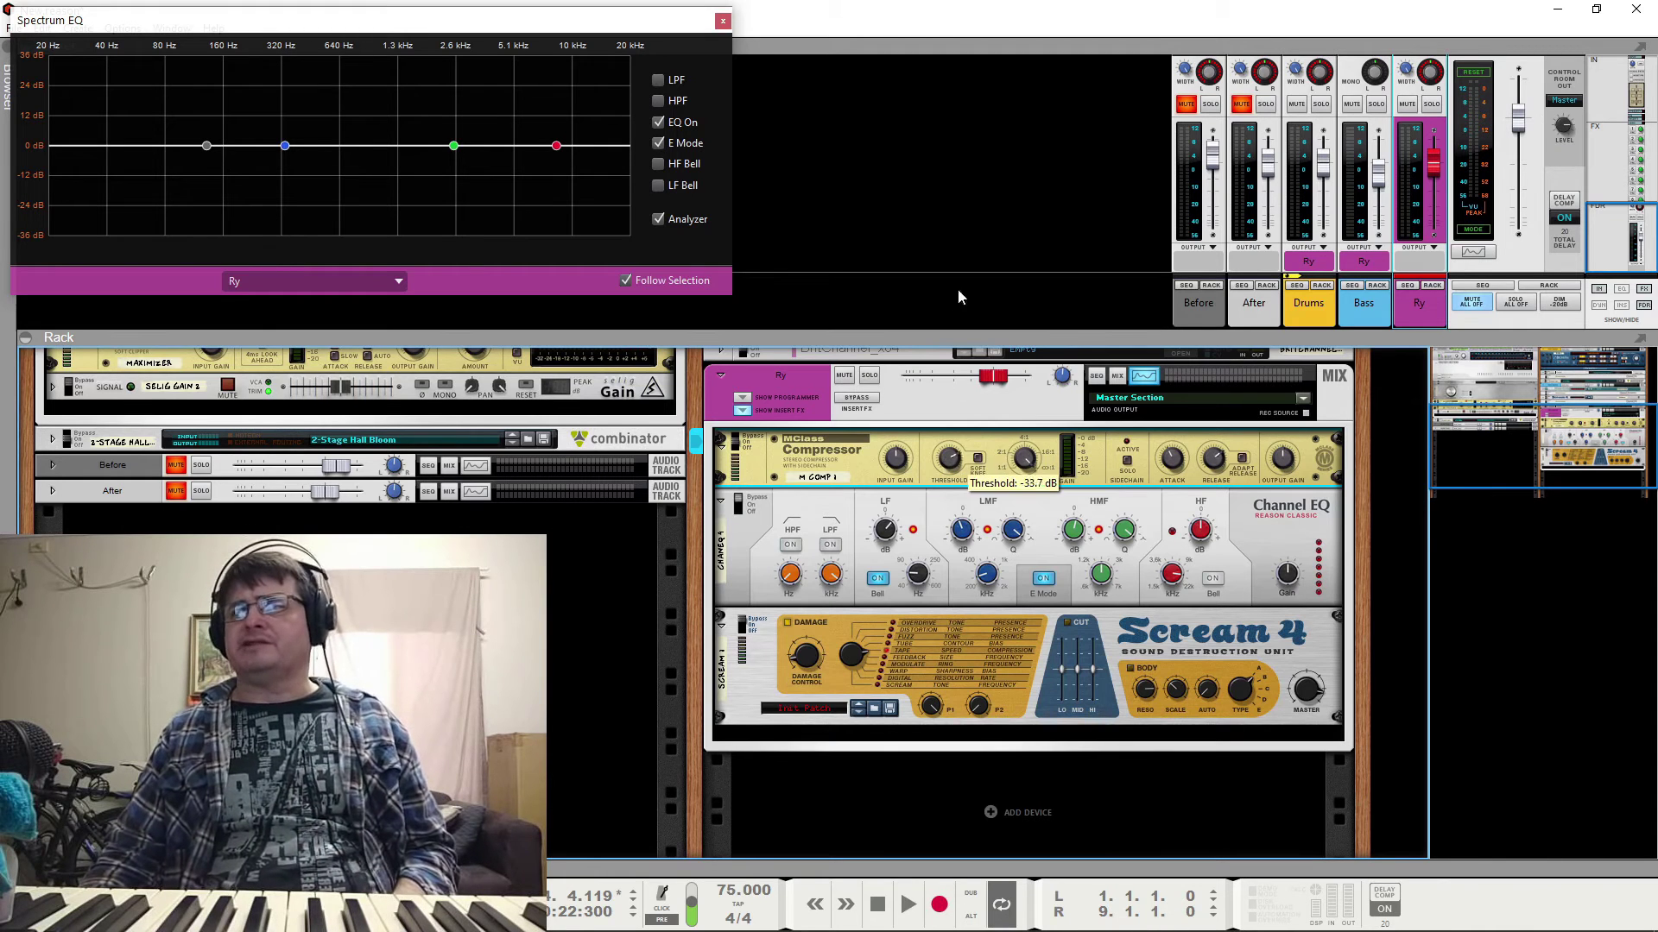
# Fine-tune the Ry compressor's ratio and threshold during playback and listen to the mix again
pyautogui.press('space')
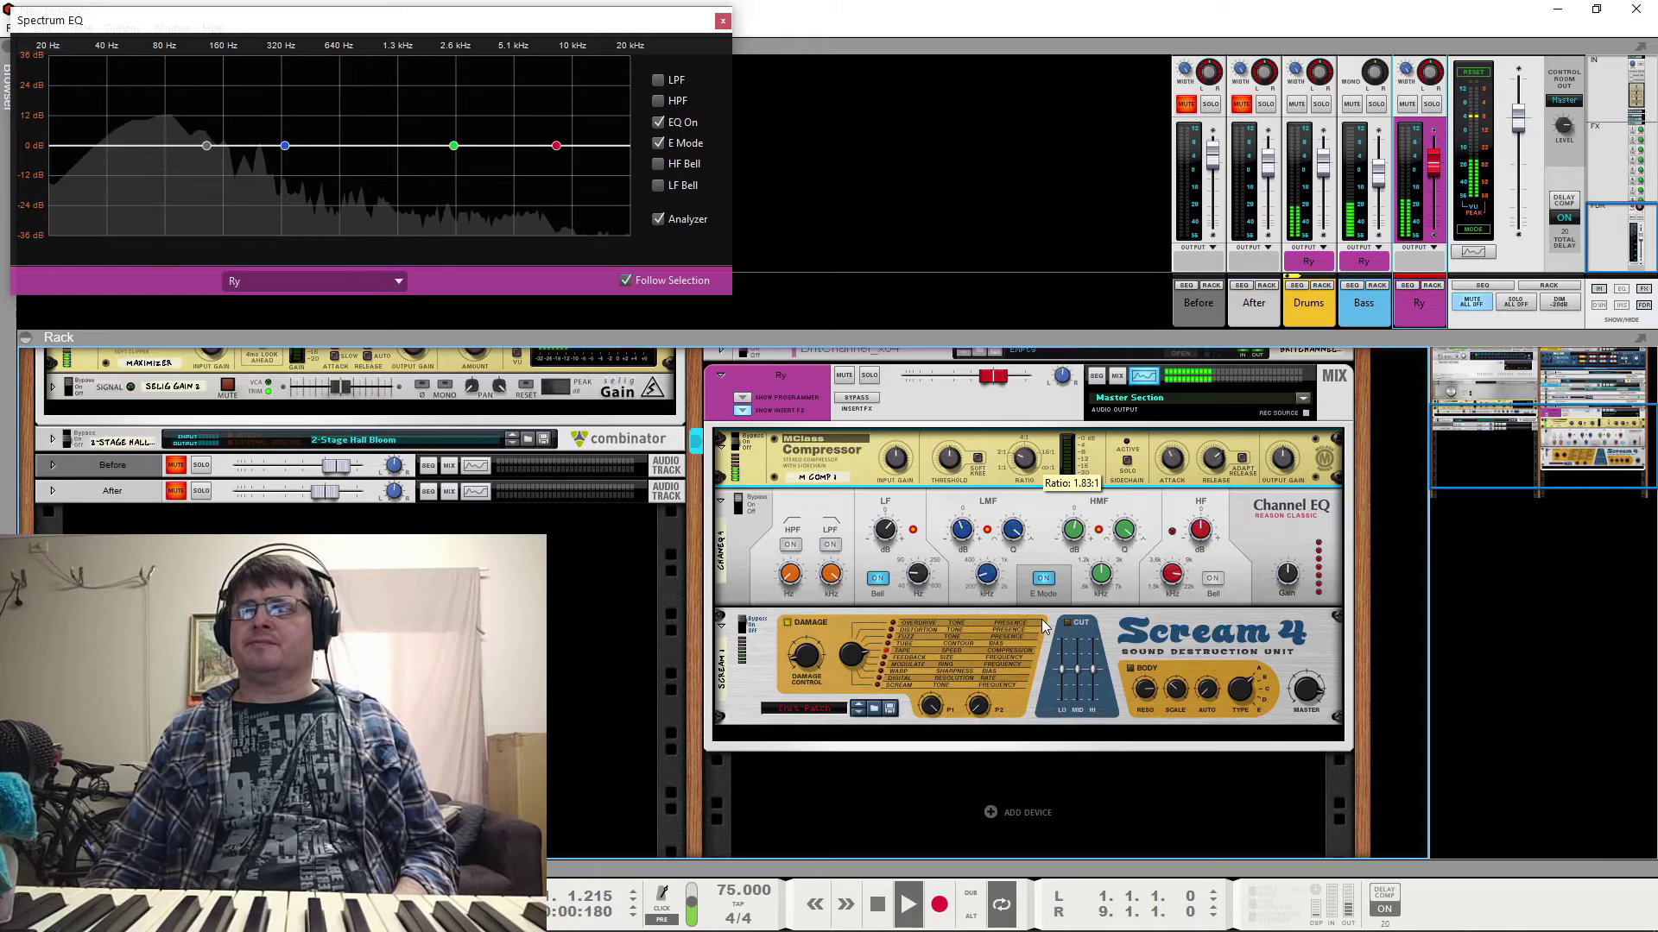
pyautogui.moveTo(955, 467); pyautogui.dragTo(958, 490)
pyautogui.press('space')
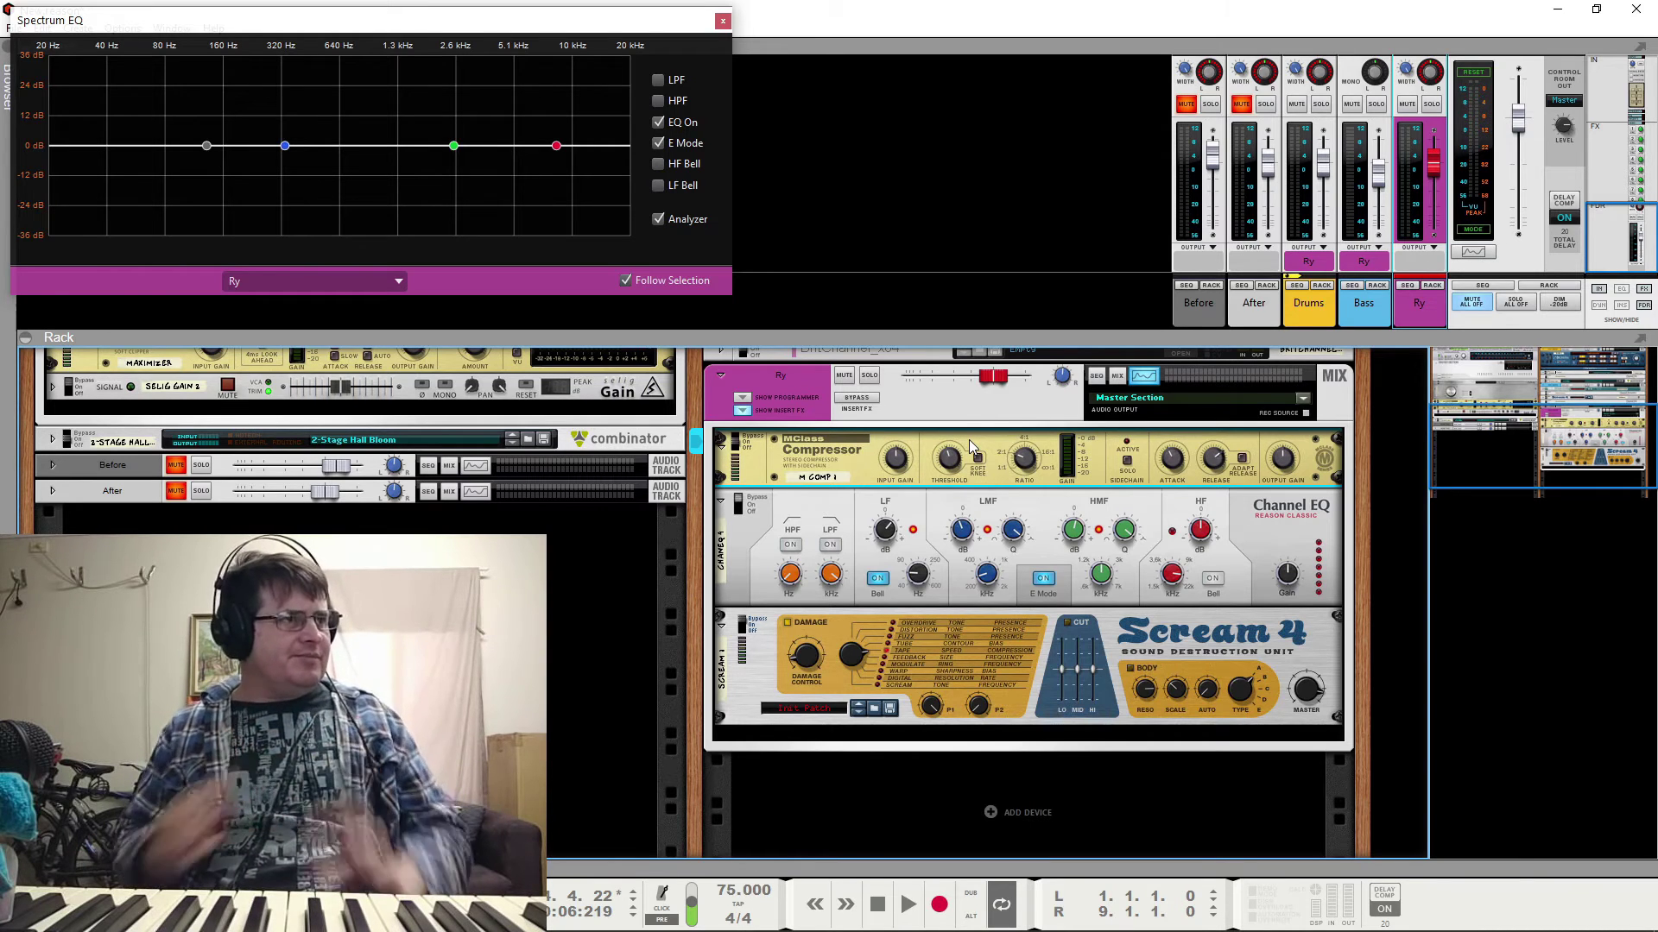
pyautogui.press('space')
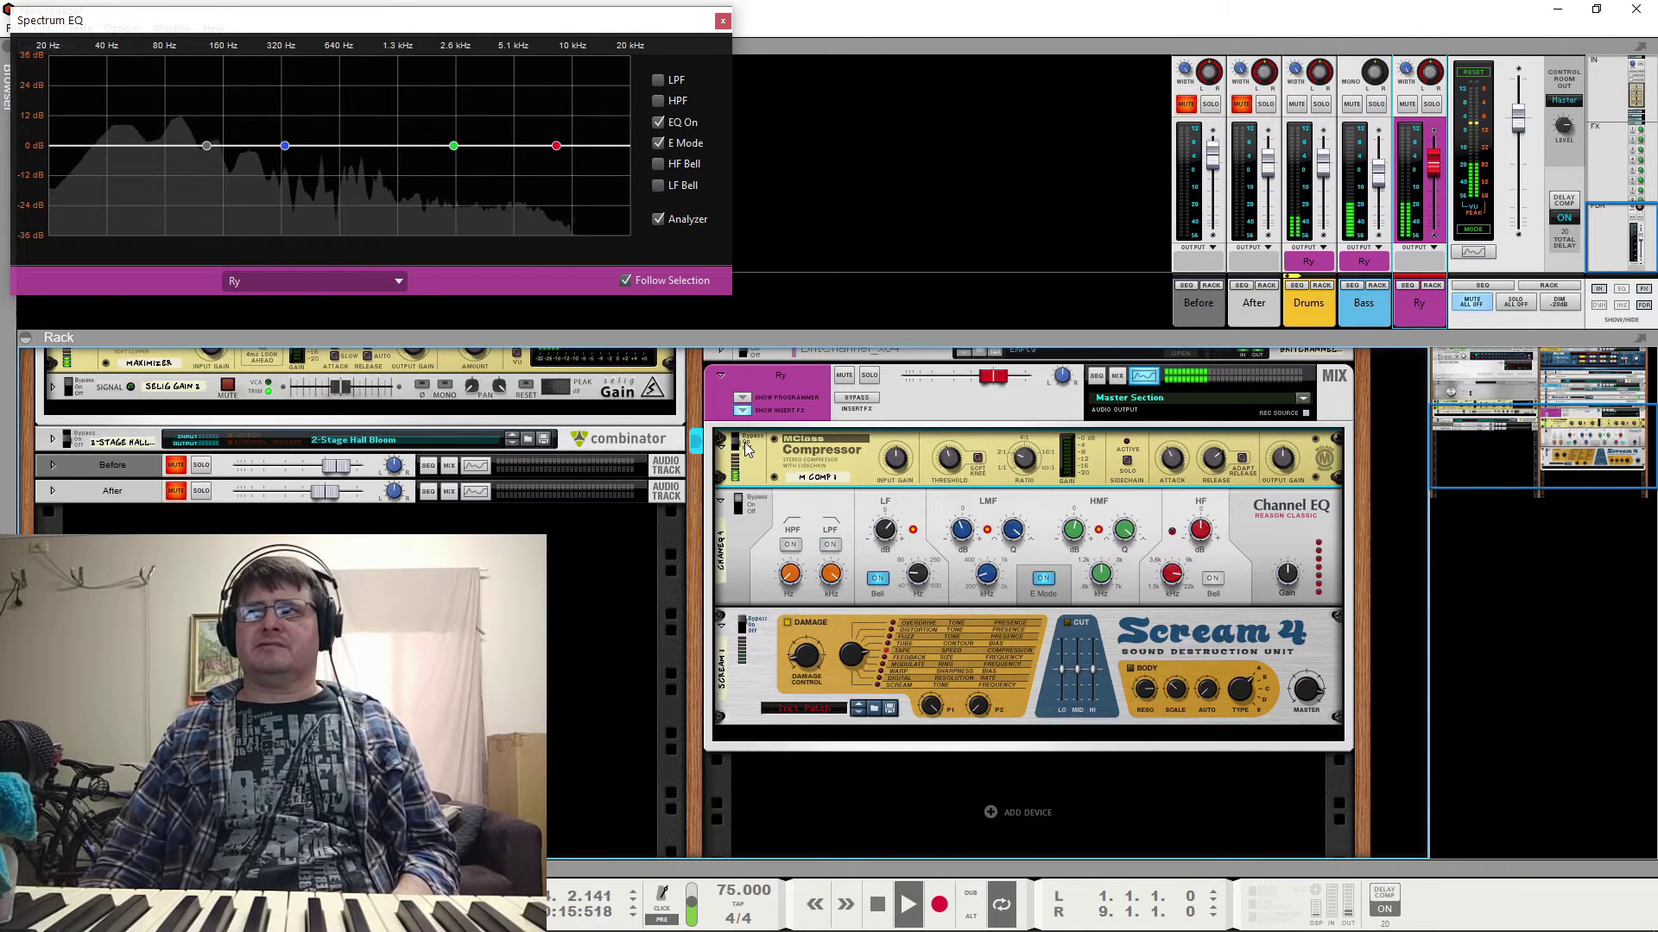
pyautogui.press('space')
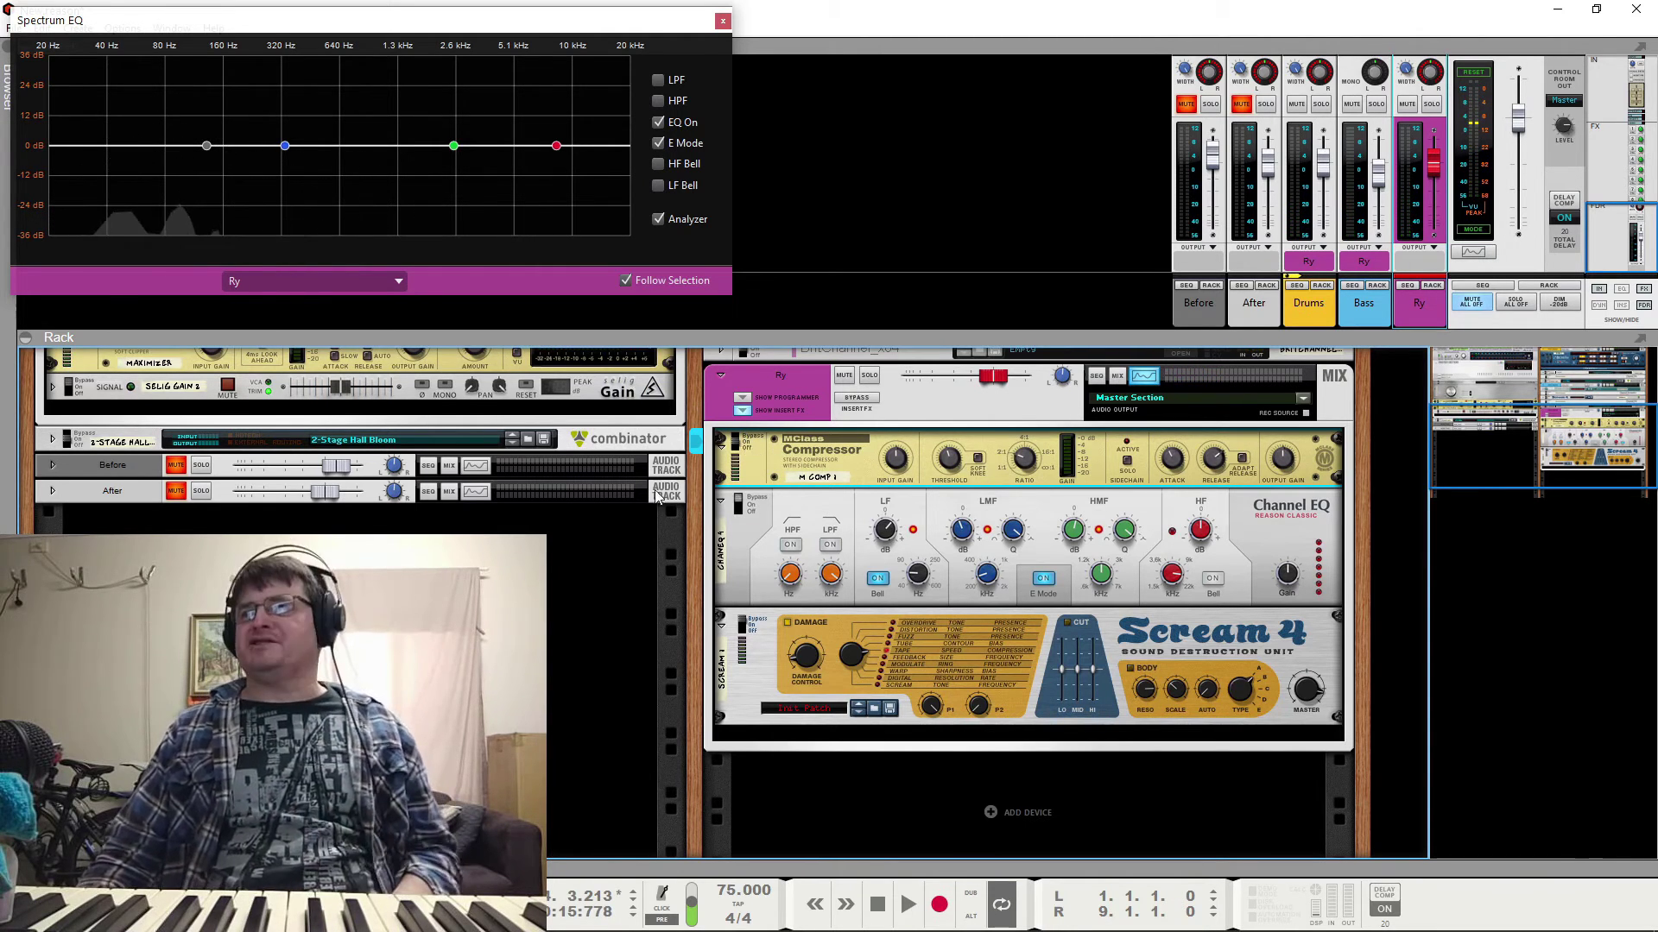
# Turn on Ry's Channel EQ and set its LF gain to about 4.5 dB while the mix plays
pyautogui.click(741, 507)
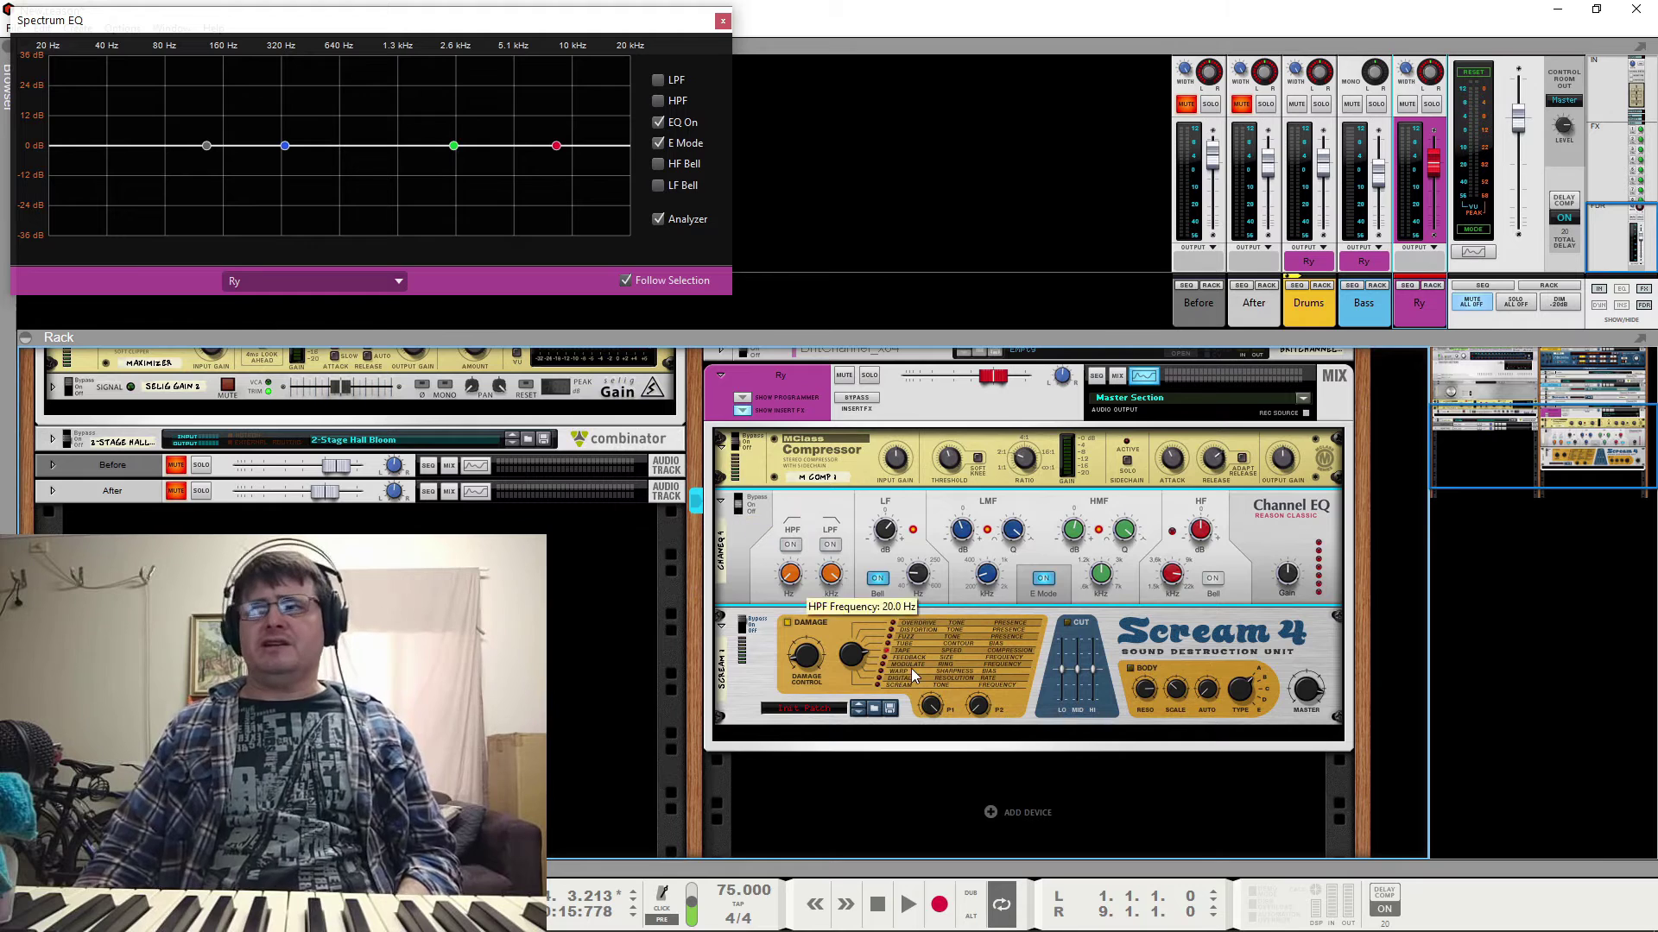
pyautogui.press('space')
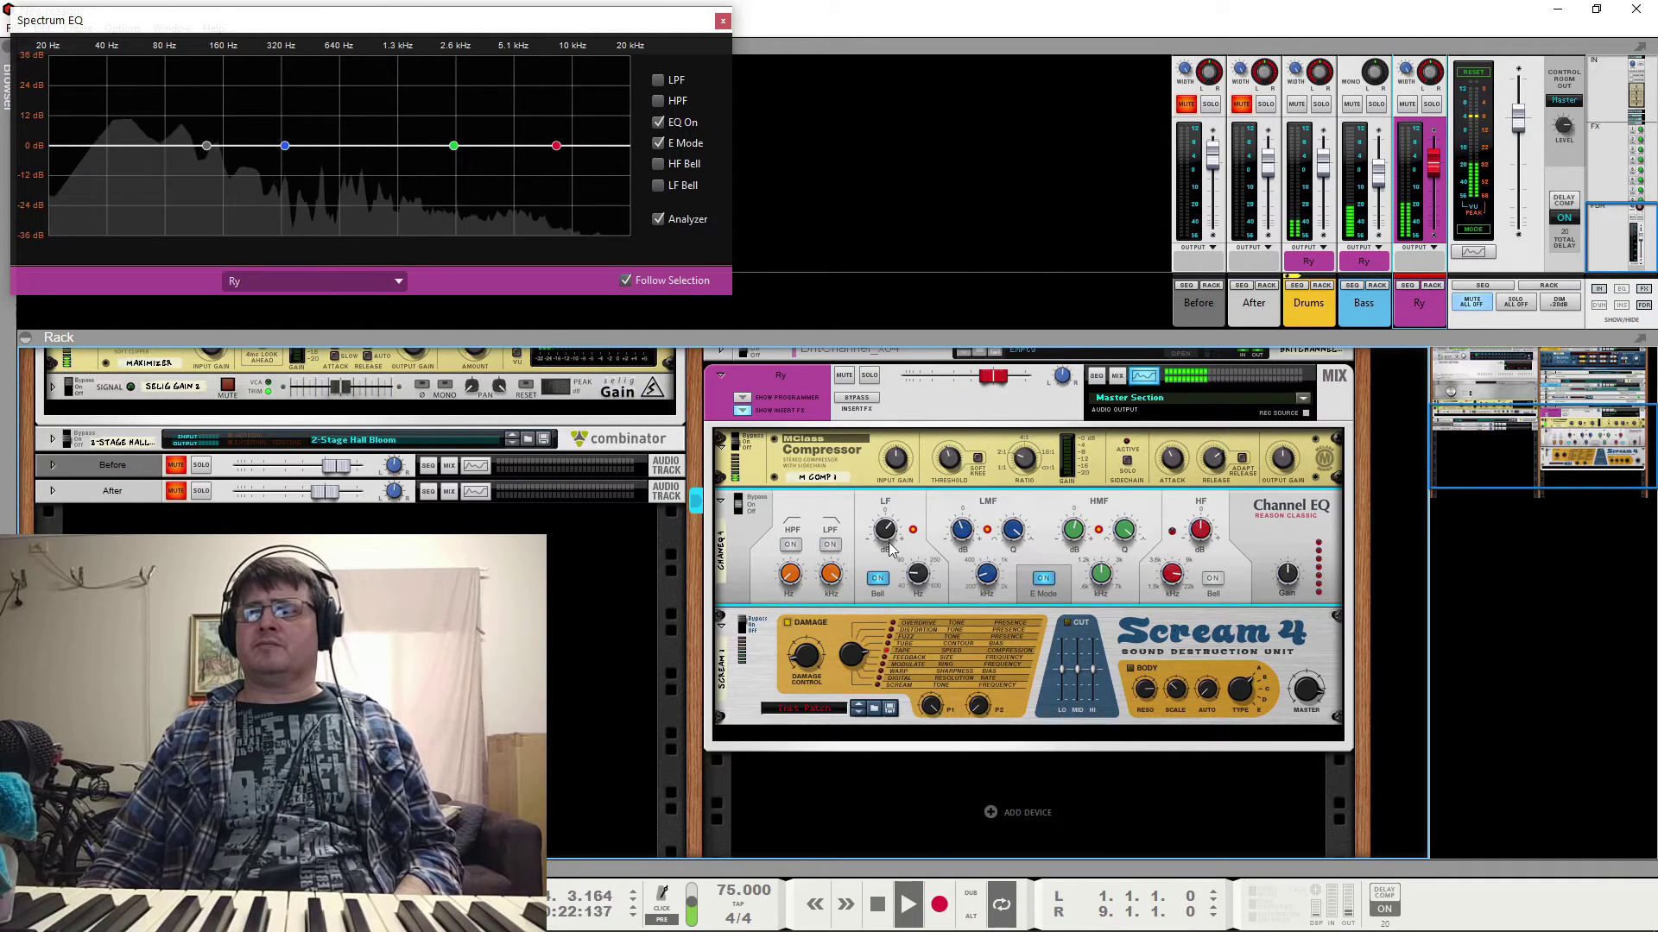
pyautogui.press('space')
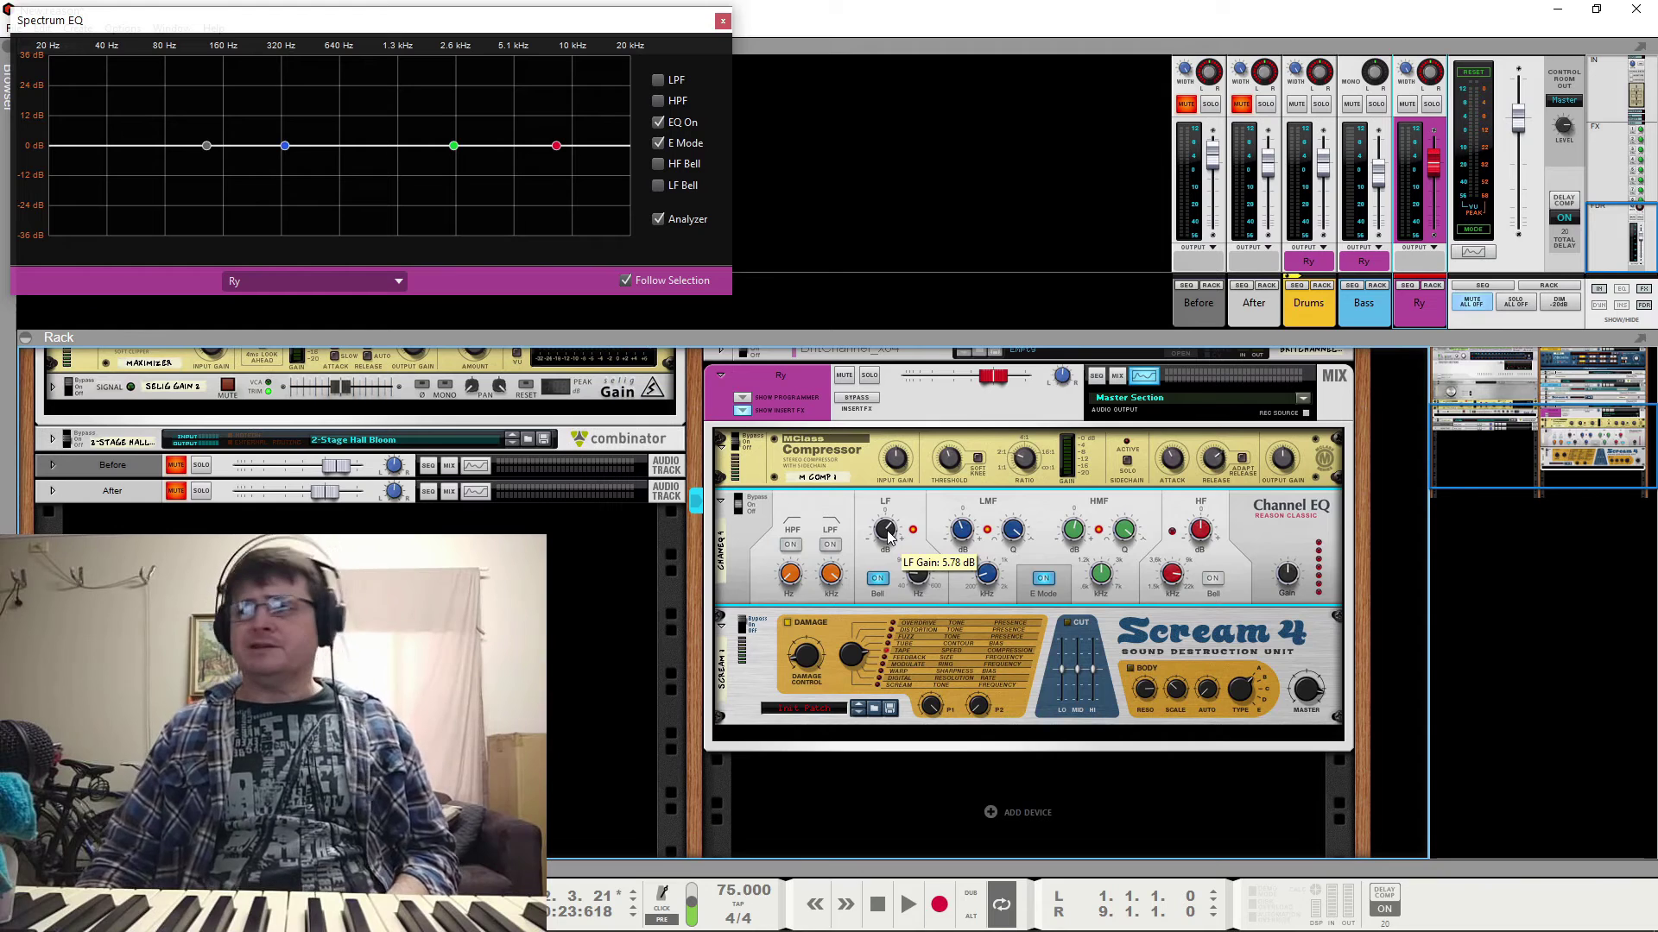
pyautogui.press('space')
pyautogui.moveTo(889, 536); pyautogui.dragTo(893, 580)
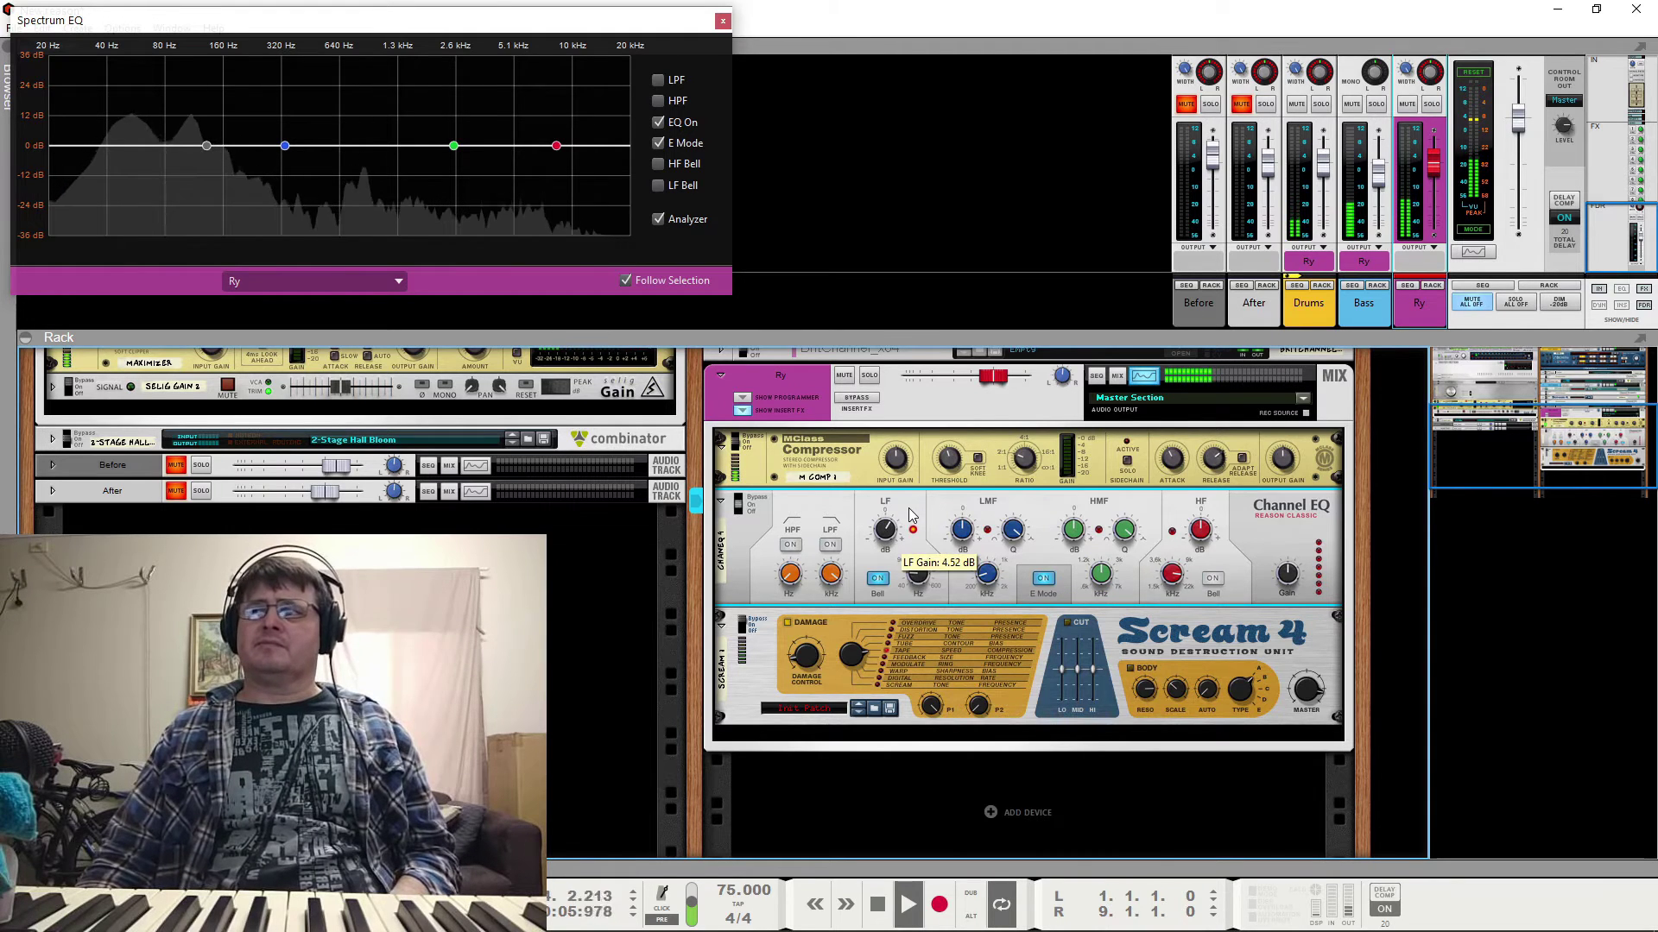
pyautogui.press('space')
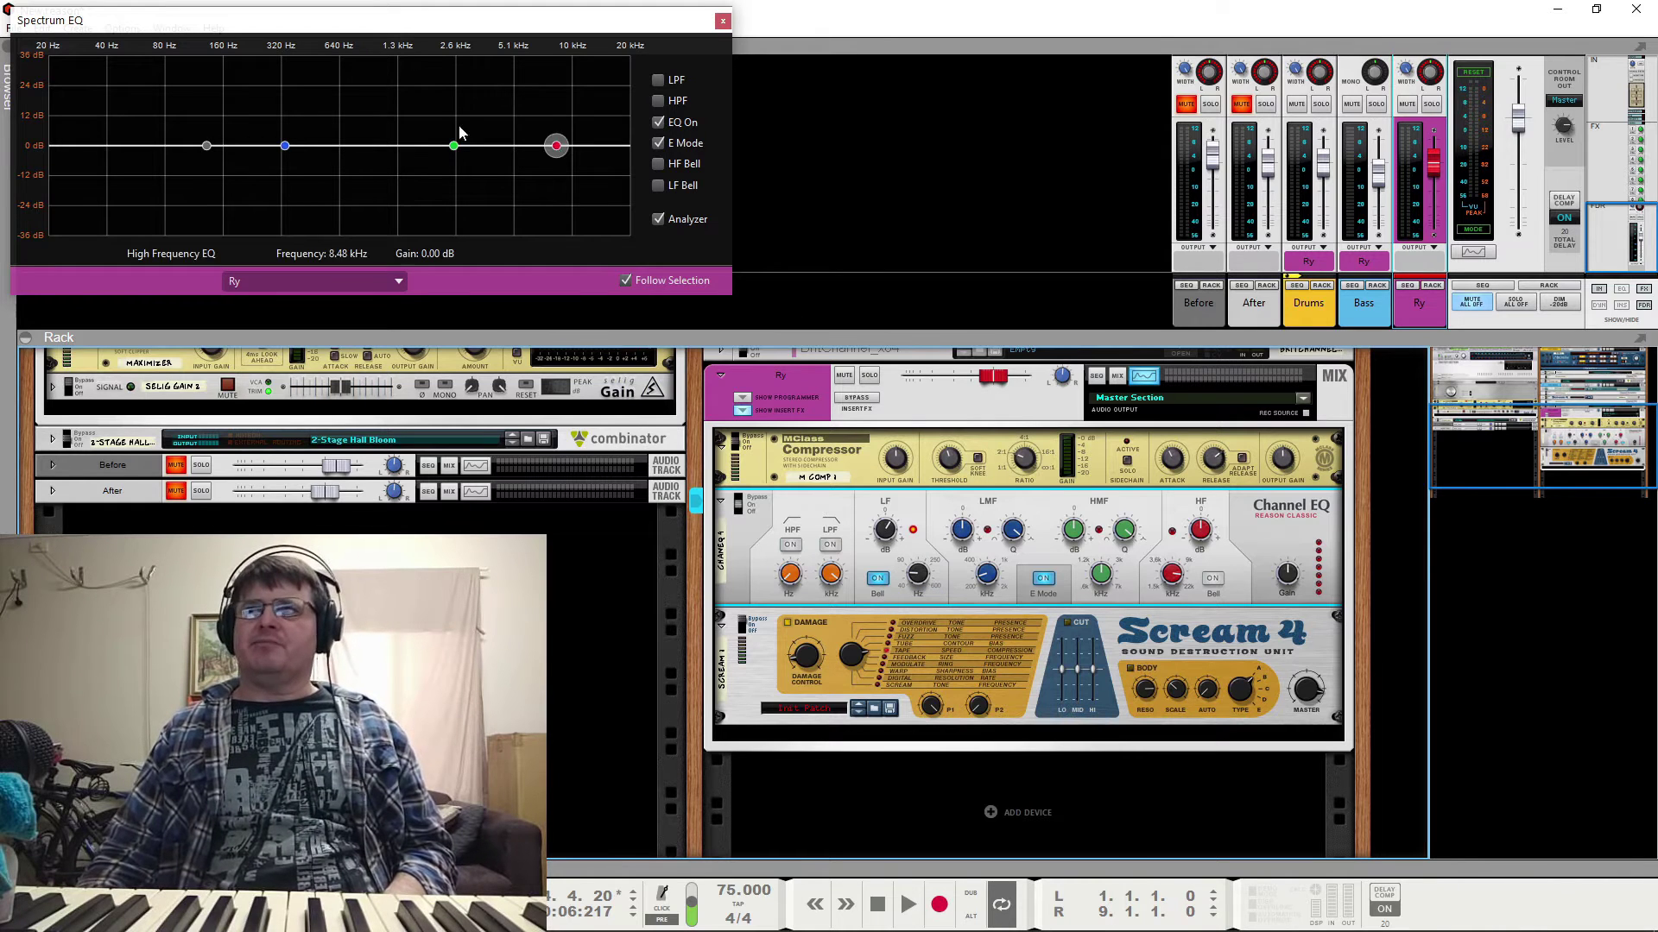
# Make the Spectrum EQ's low band a bell, try a boost near 89.9 Hz during playback, and reset its gain to 0 dB
pyautogui.click(658, 186)
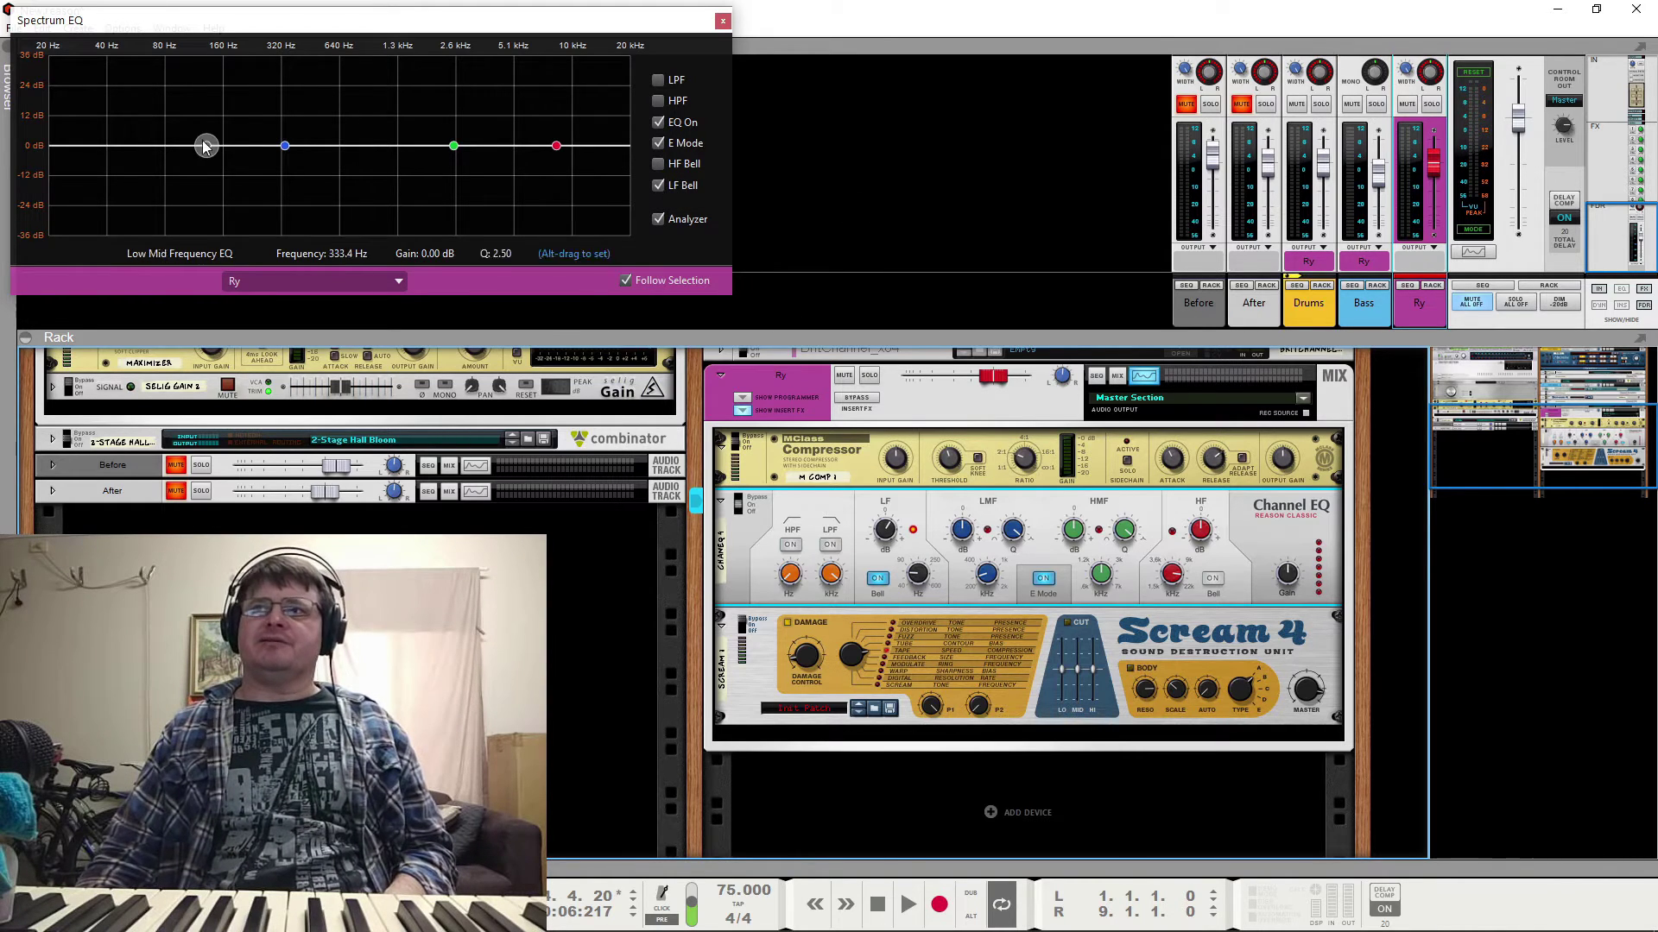
pyautogui.press('space')
pyautogui.moveTo(204, 145); pyautogui.dragTo(178, 142)
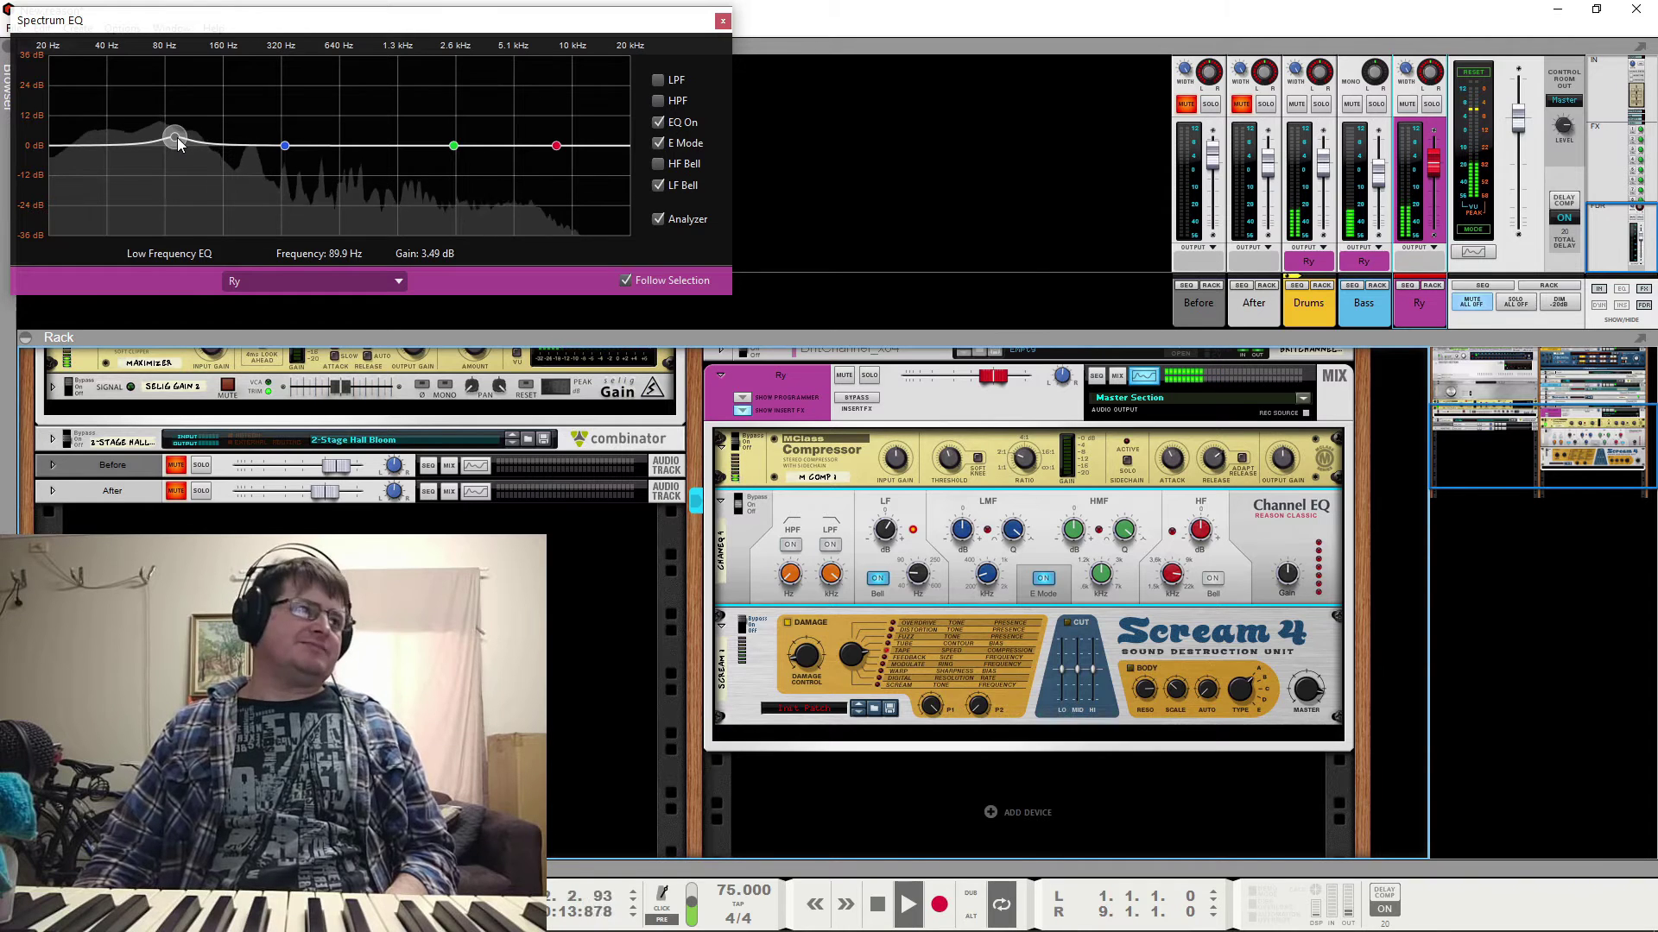
pyautogui.keyDown('ctrl'); pyautogui.click(178, 140); pyautogui.keyUp('ctrl')
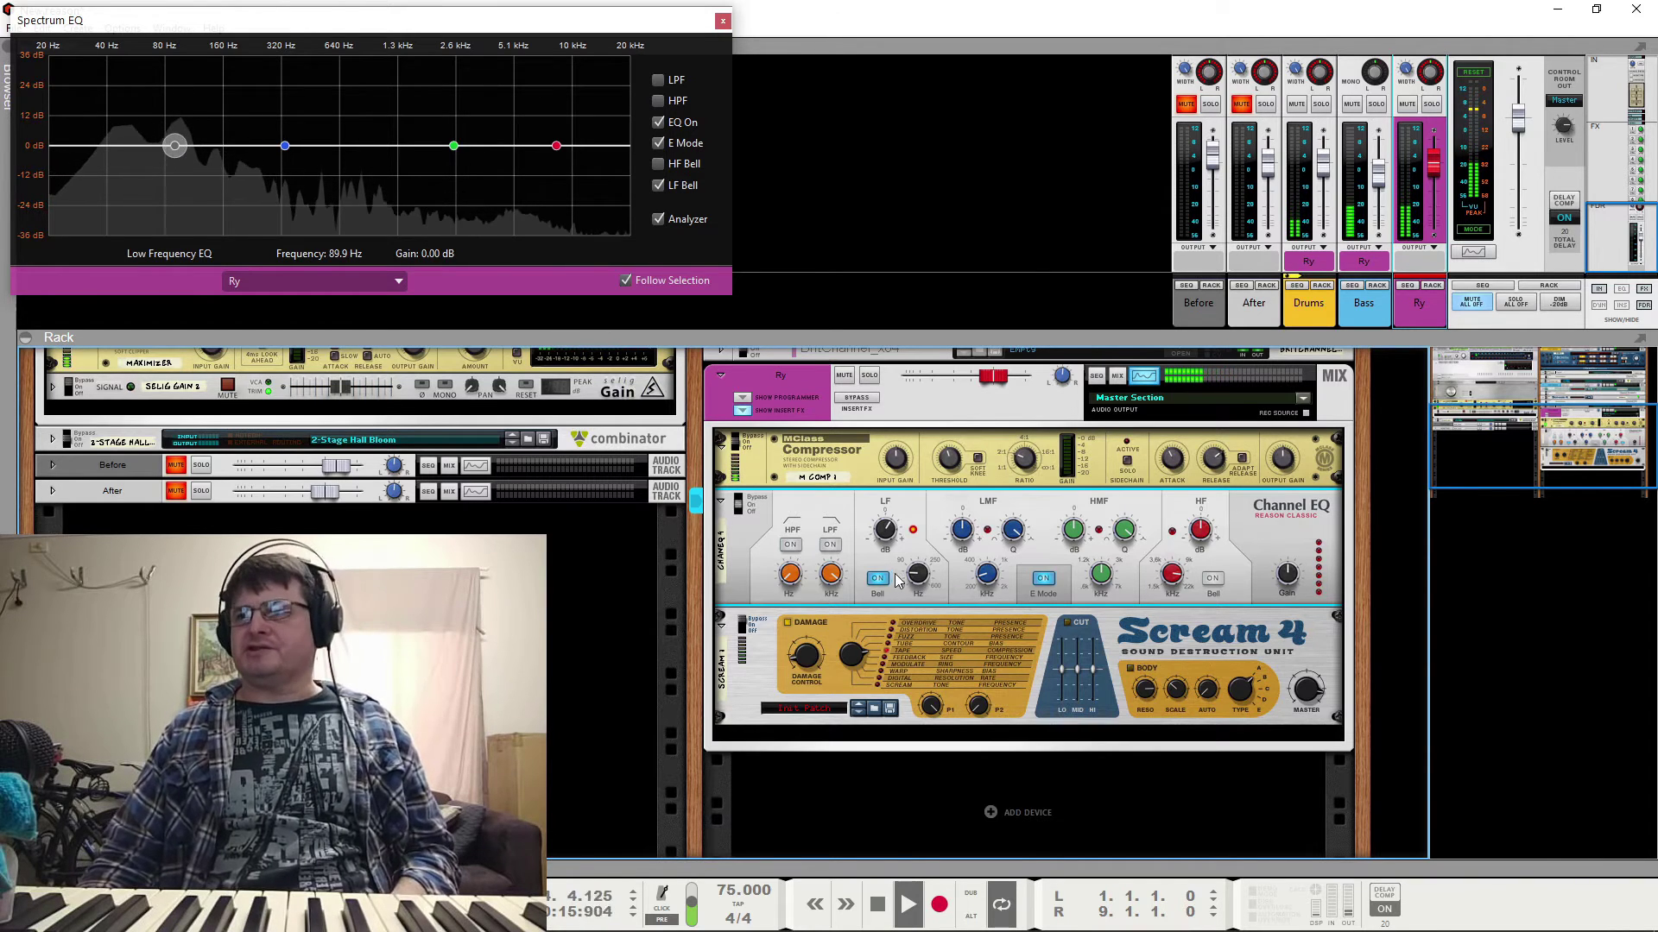
pyautogui.press('space')
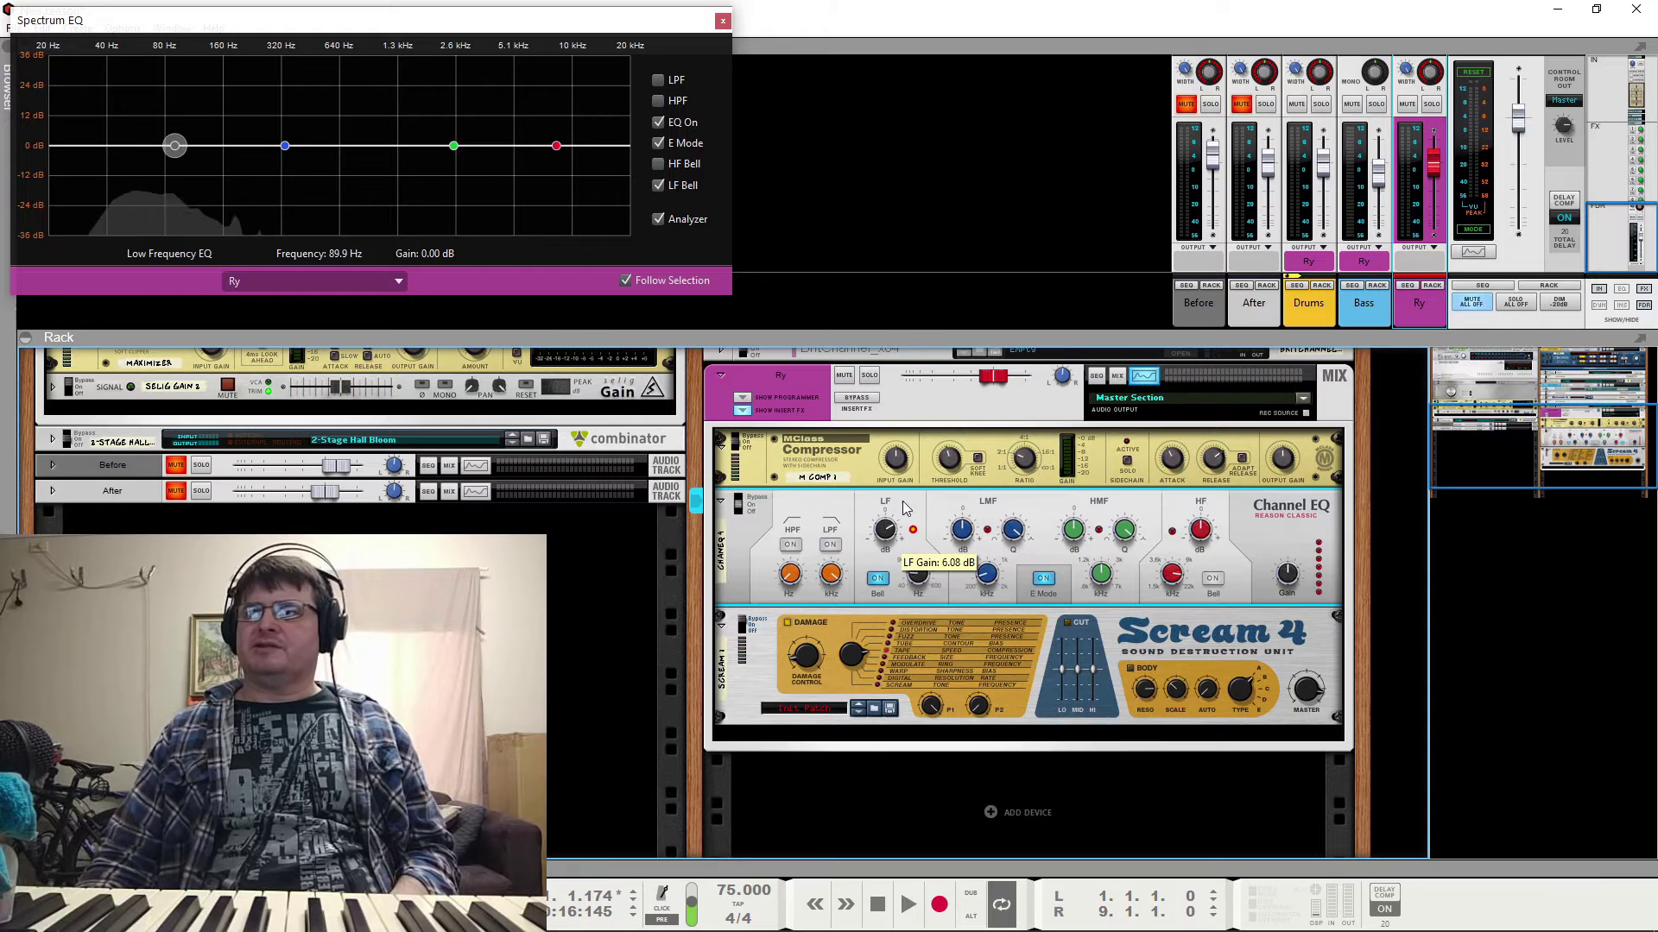
# Play the mix while adjusting the LF frequency of Ry's Channel EQ
pyautogui.press('space')
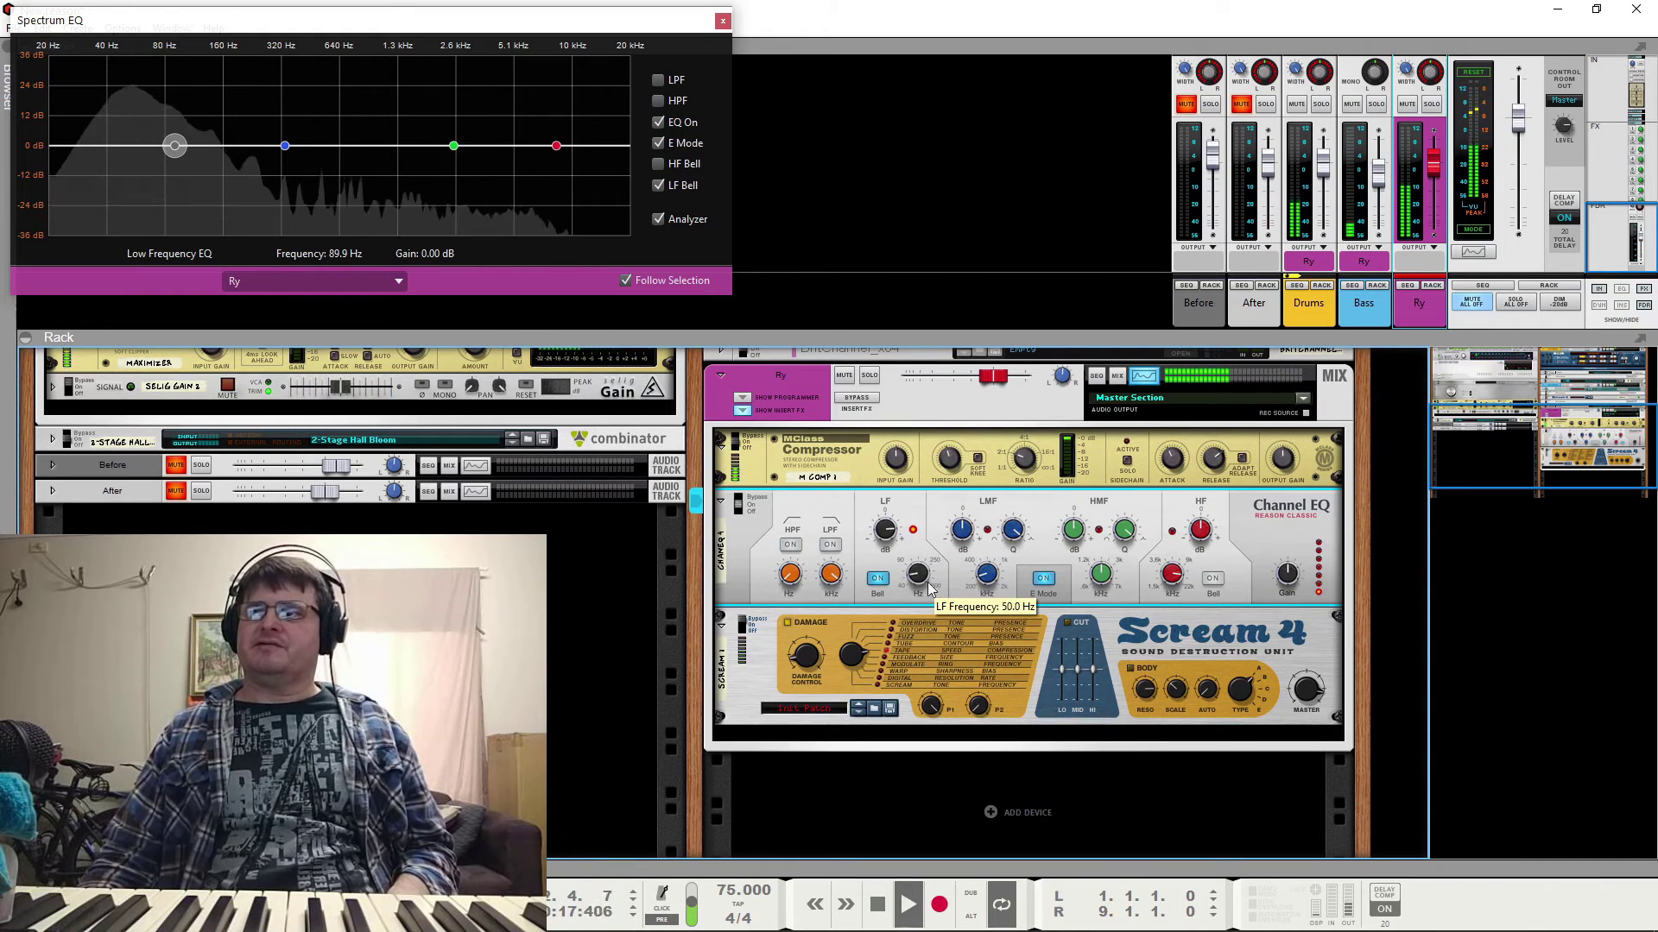
pyautogui.moveTo(922, 582)
pyautogui.mouseDown()
pyautogui.moveTo(918, 527)
pyautogui.moveTo(911, 572)
pyautogui.moveTo(890, 557)
pyautogui.moveTo(890, 593)
pyautogui.mouseUp()
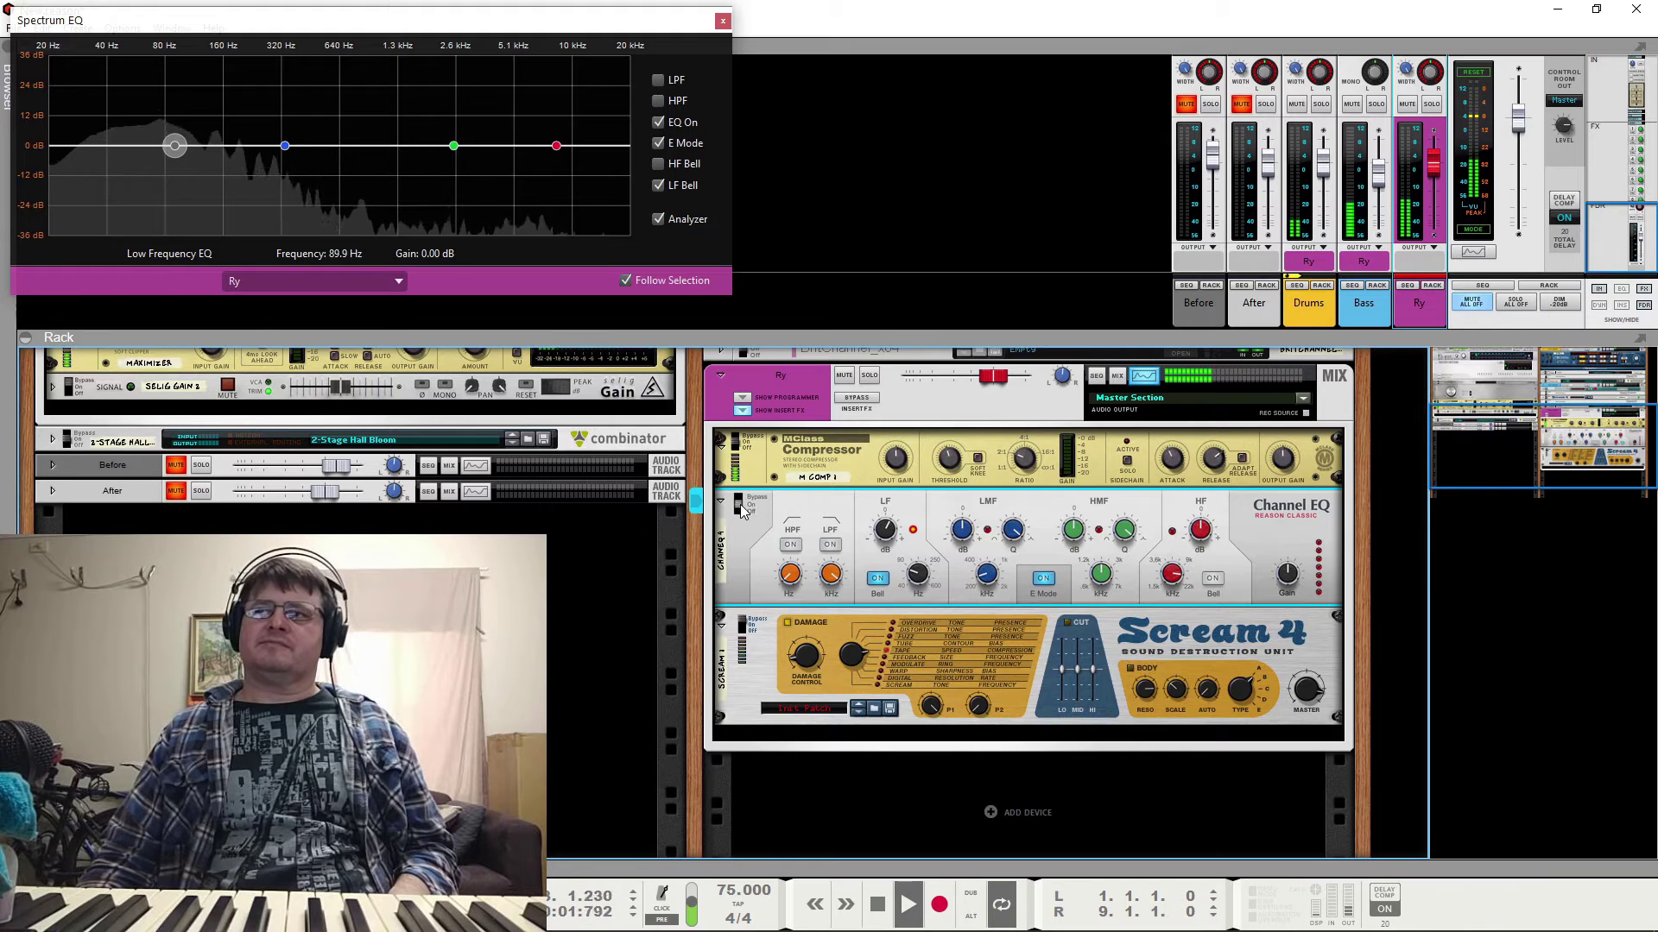
pyautogui.press('space')
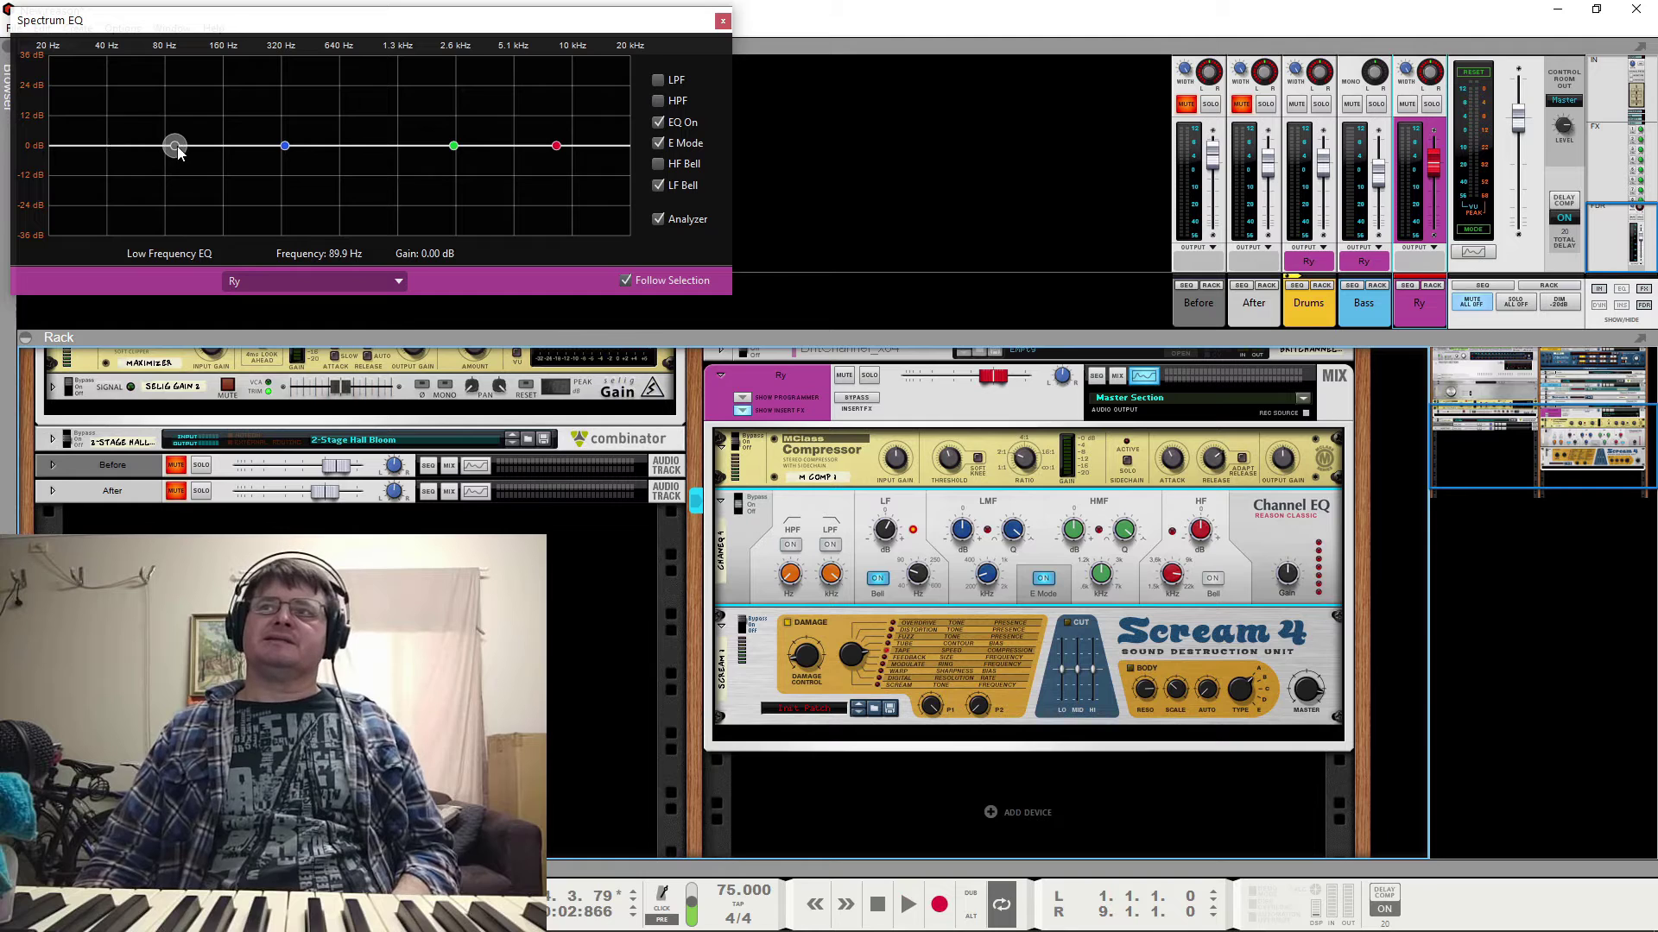
# Set the Spectrum EQ's low band to 88.9 Hz and Ry's Channel EQ LF gain to about 5.8 dB while playing the mix
pyautogui.press('space')
pyautogui.moveTo(177, 151)
pyautogui.mouseDown()
pyautogui.moveTo(125, 132)
pyautogui.moveTo(114, 101)
pyautogui.moveTo(123, 143)
pyautogui.moveTo(173, 153)
pyautogui.mouseUp()
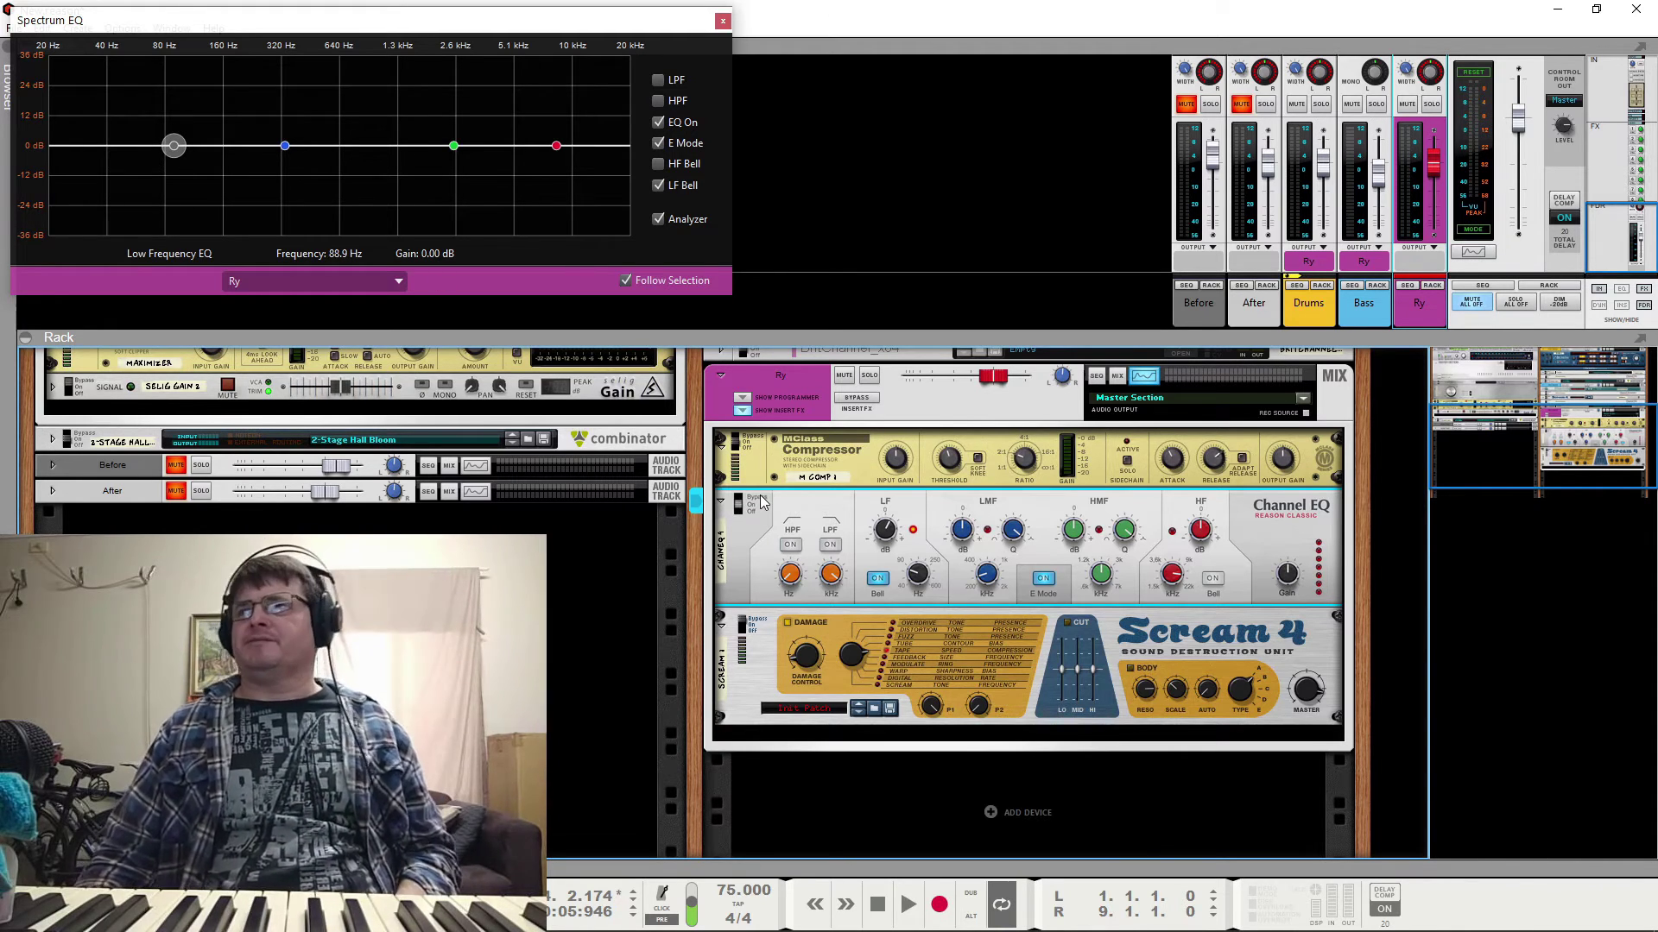
pyautogui.press('space')
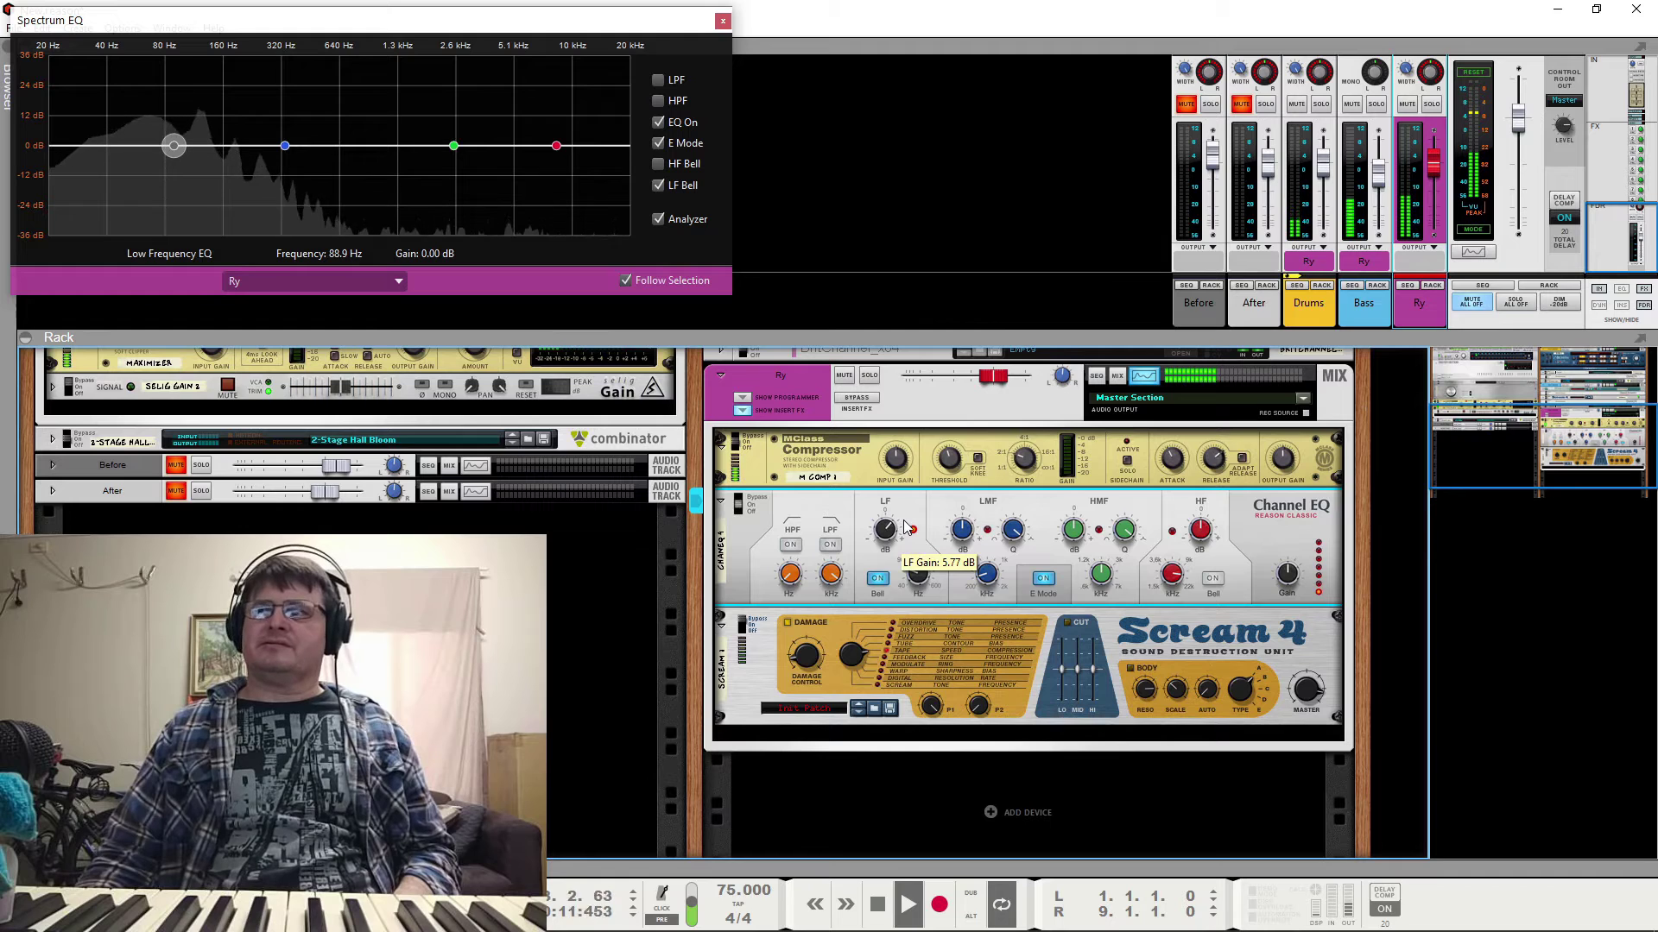
pyautogui.press('space')
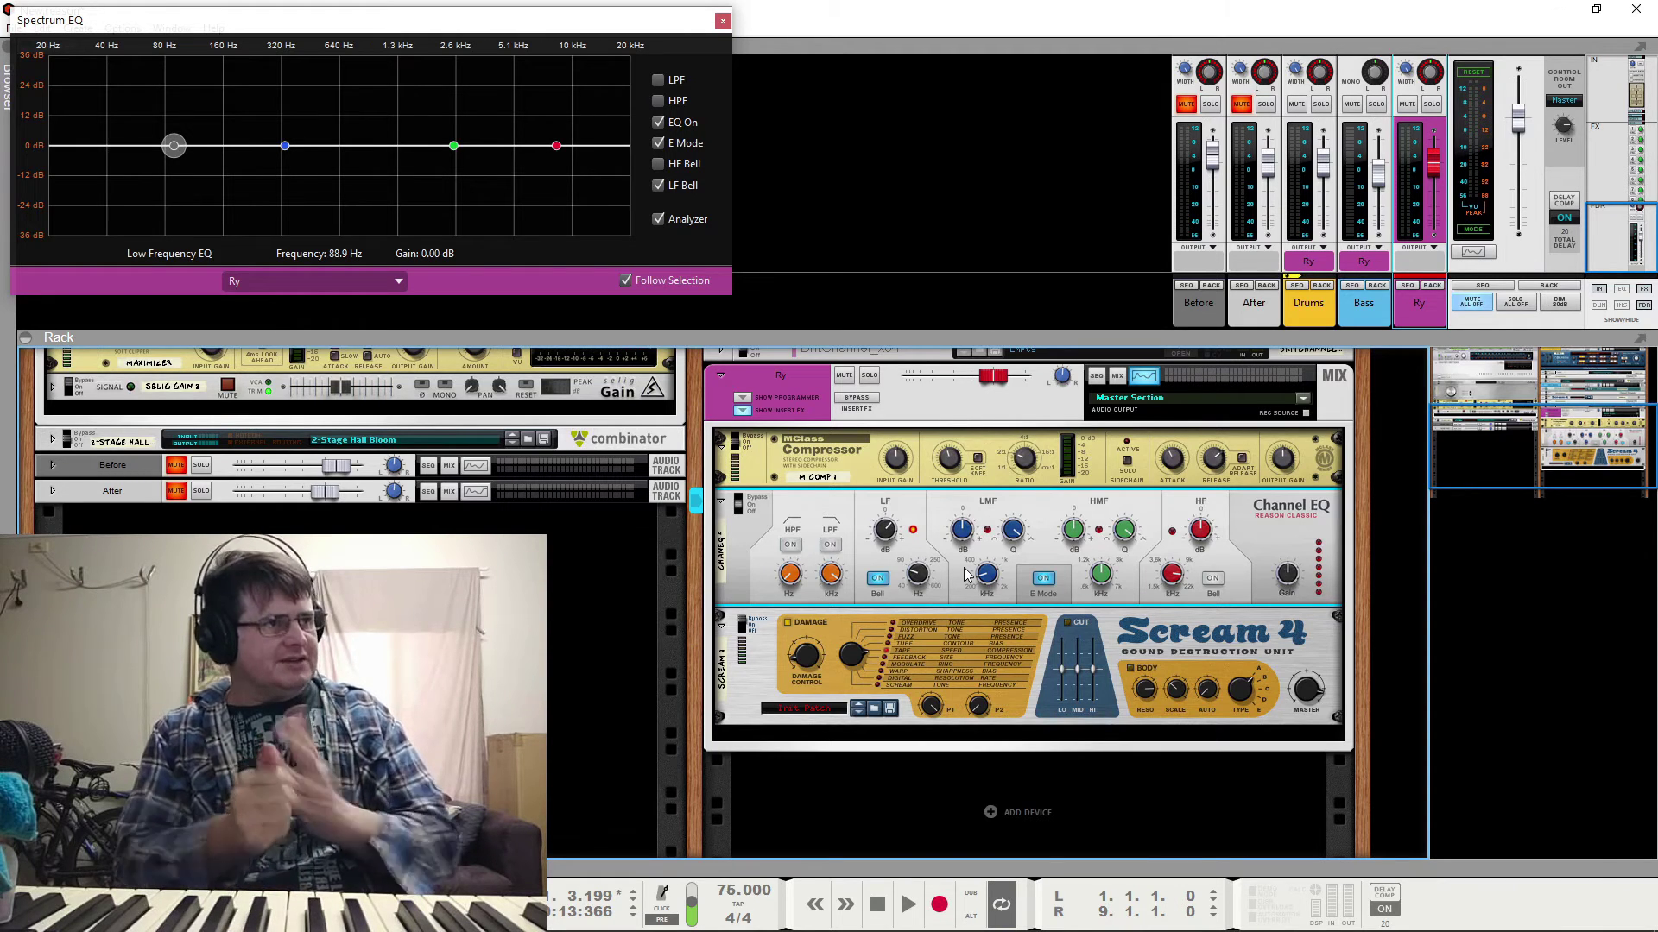
# Sweep the Channel EQ's LMF band with a 12 dB boost during playback, and settle on about -4.7 dB near 349 Hz
pyautogui.press('space')
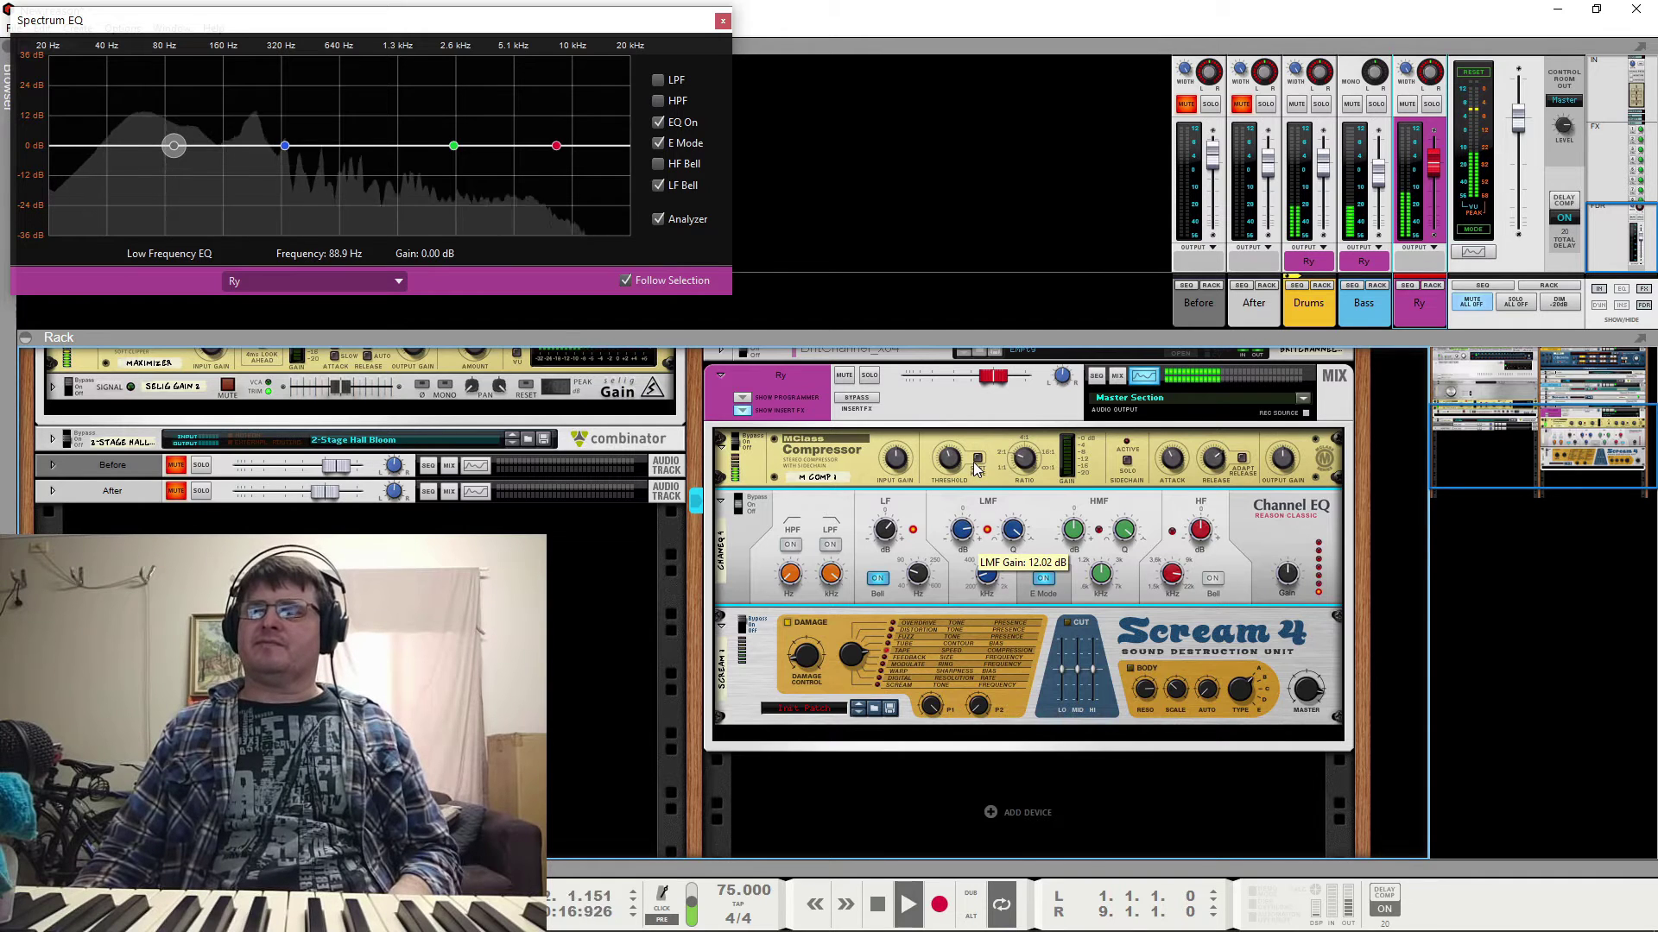
pyautogui.press('space')
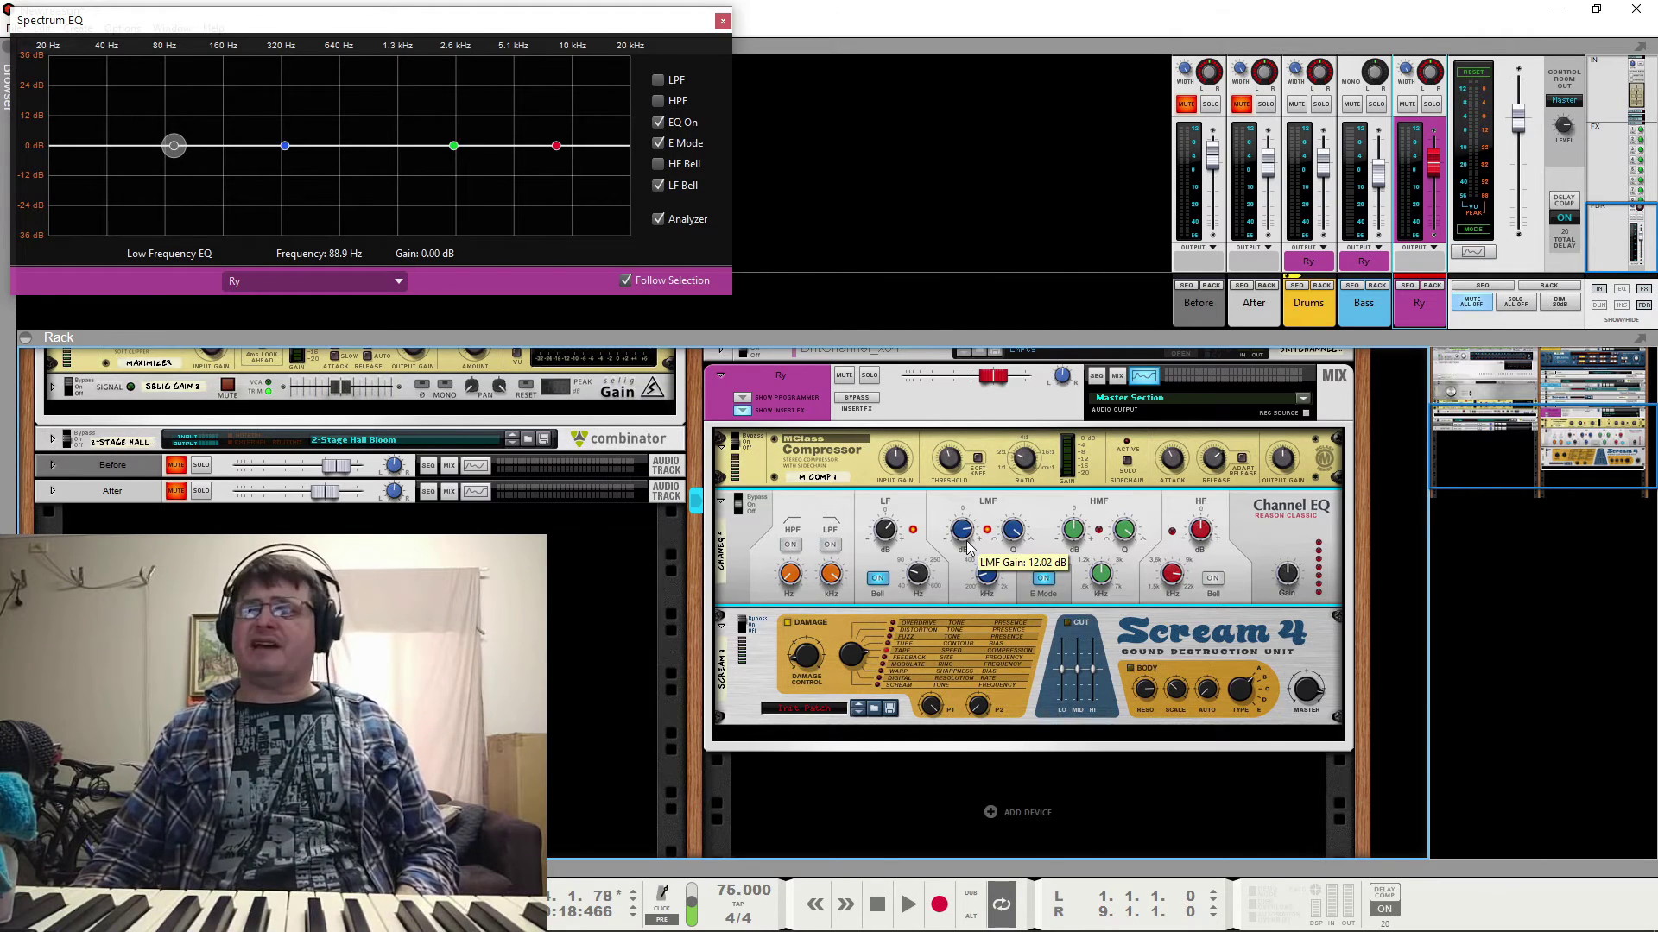
pyautogui.press('space')
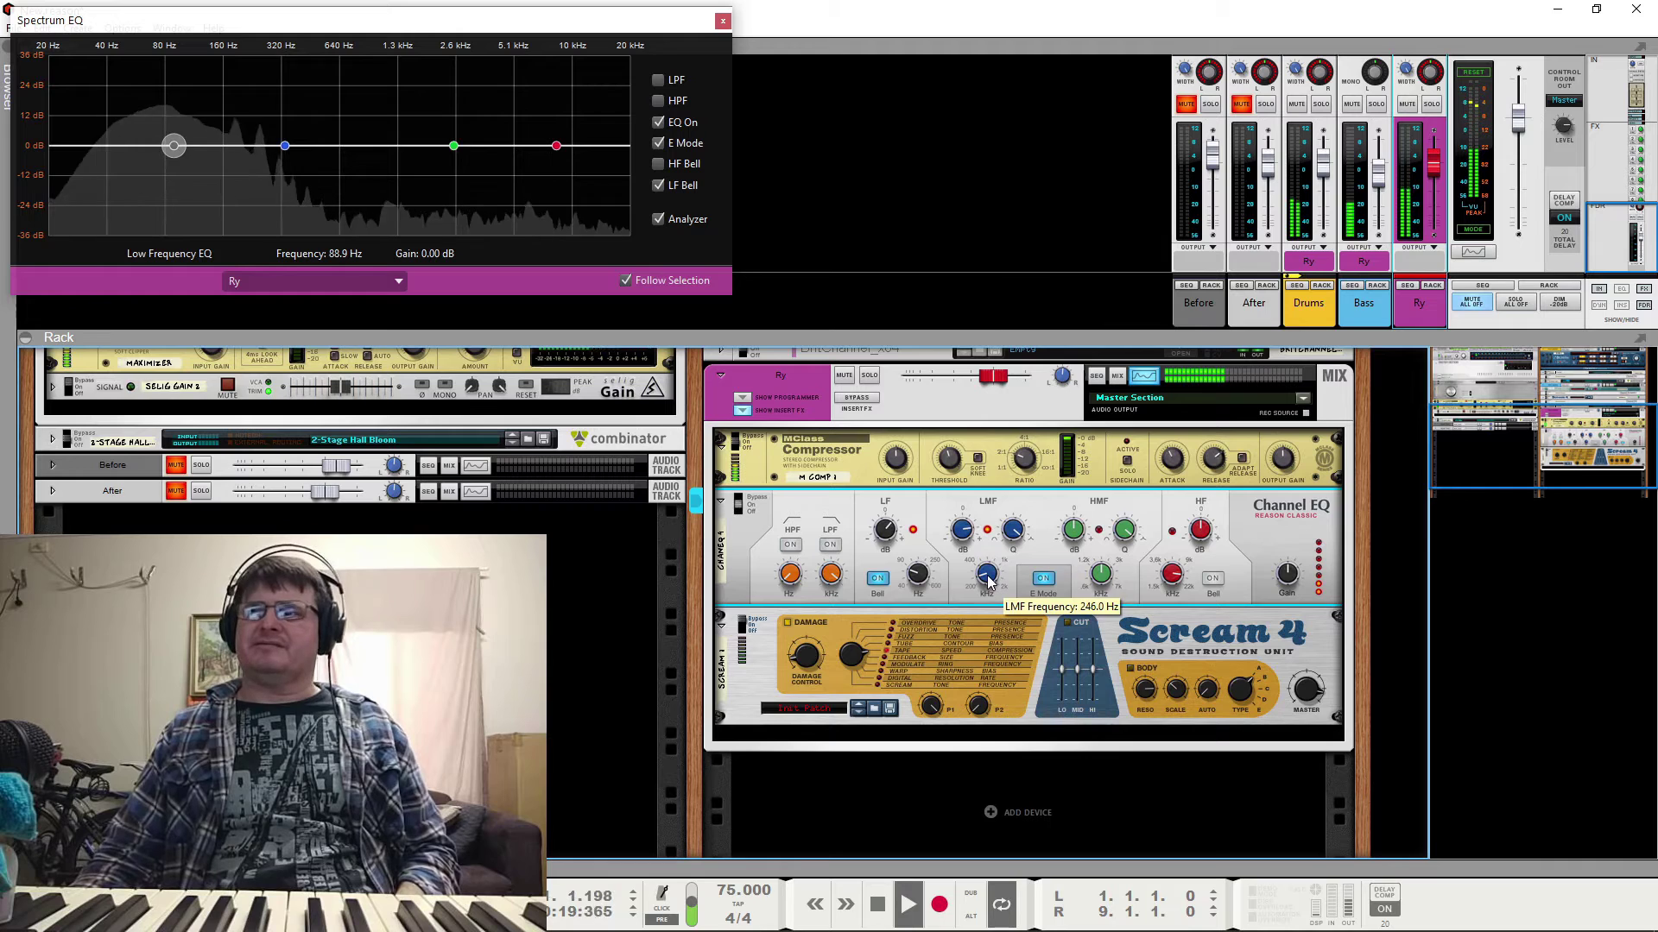
pyautogui.moveTo(989, 573); pyautogui.dragTo(954, 548)
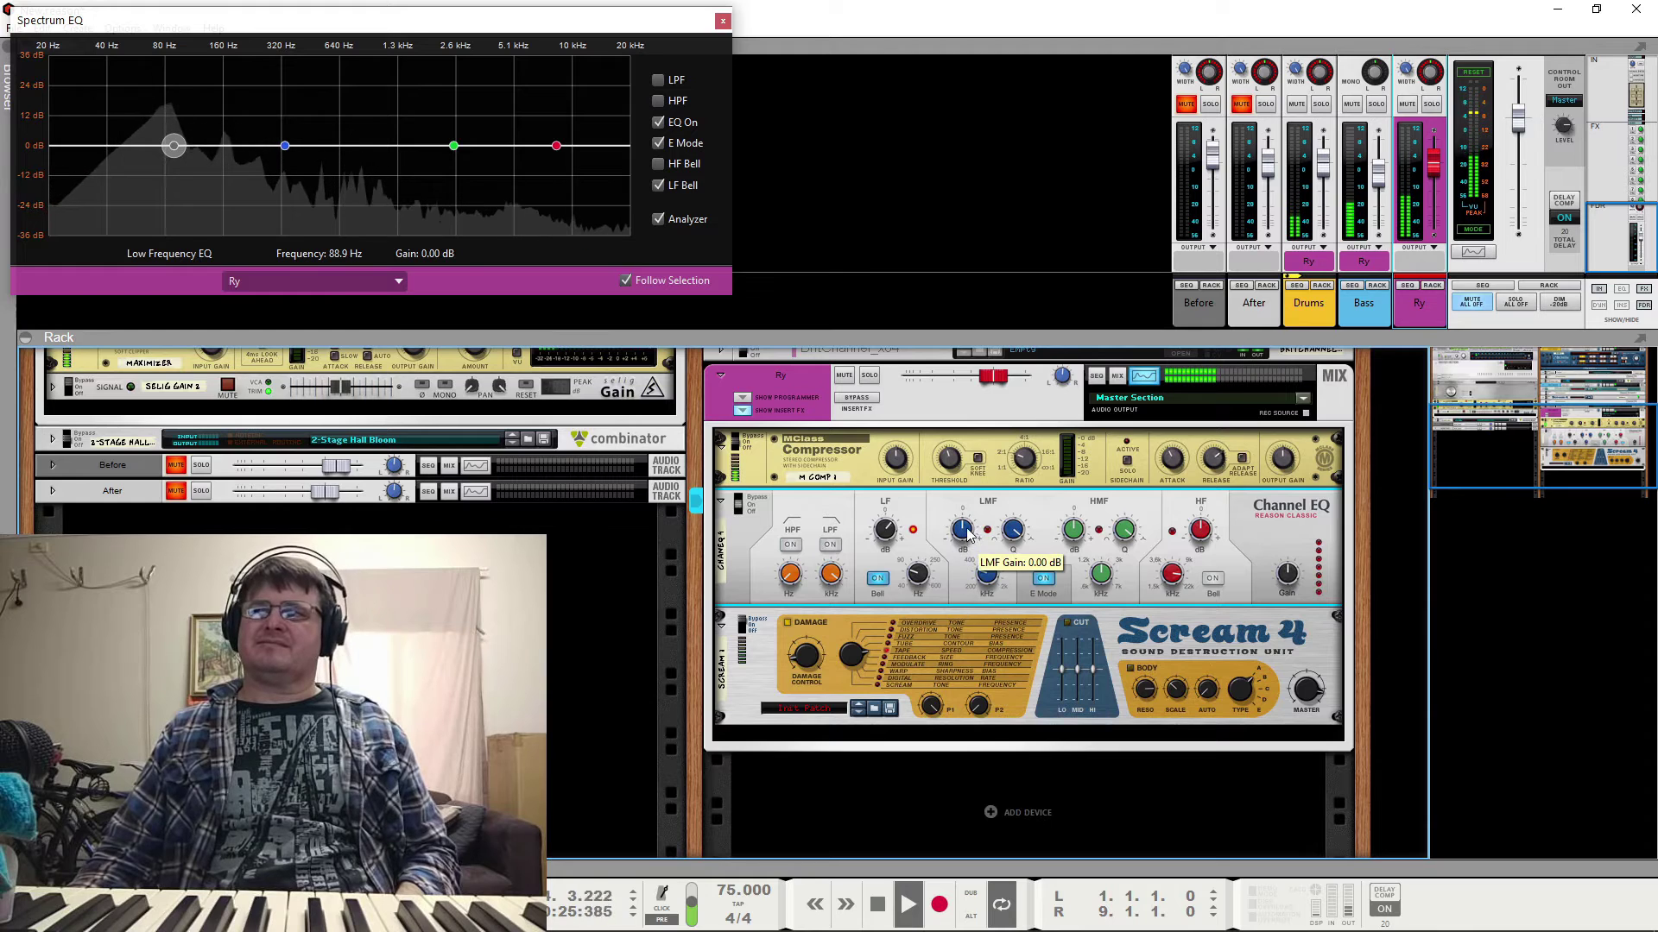
pyautogui.moveTo(963, 533); pyautogui.dragTo(967, 559)
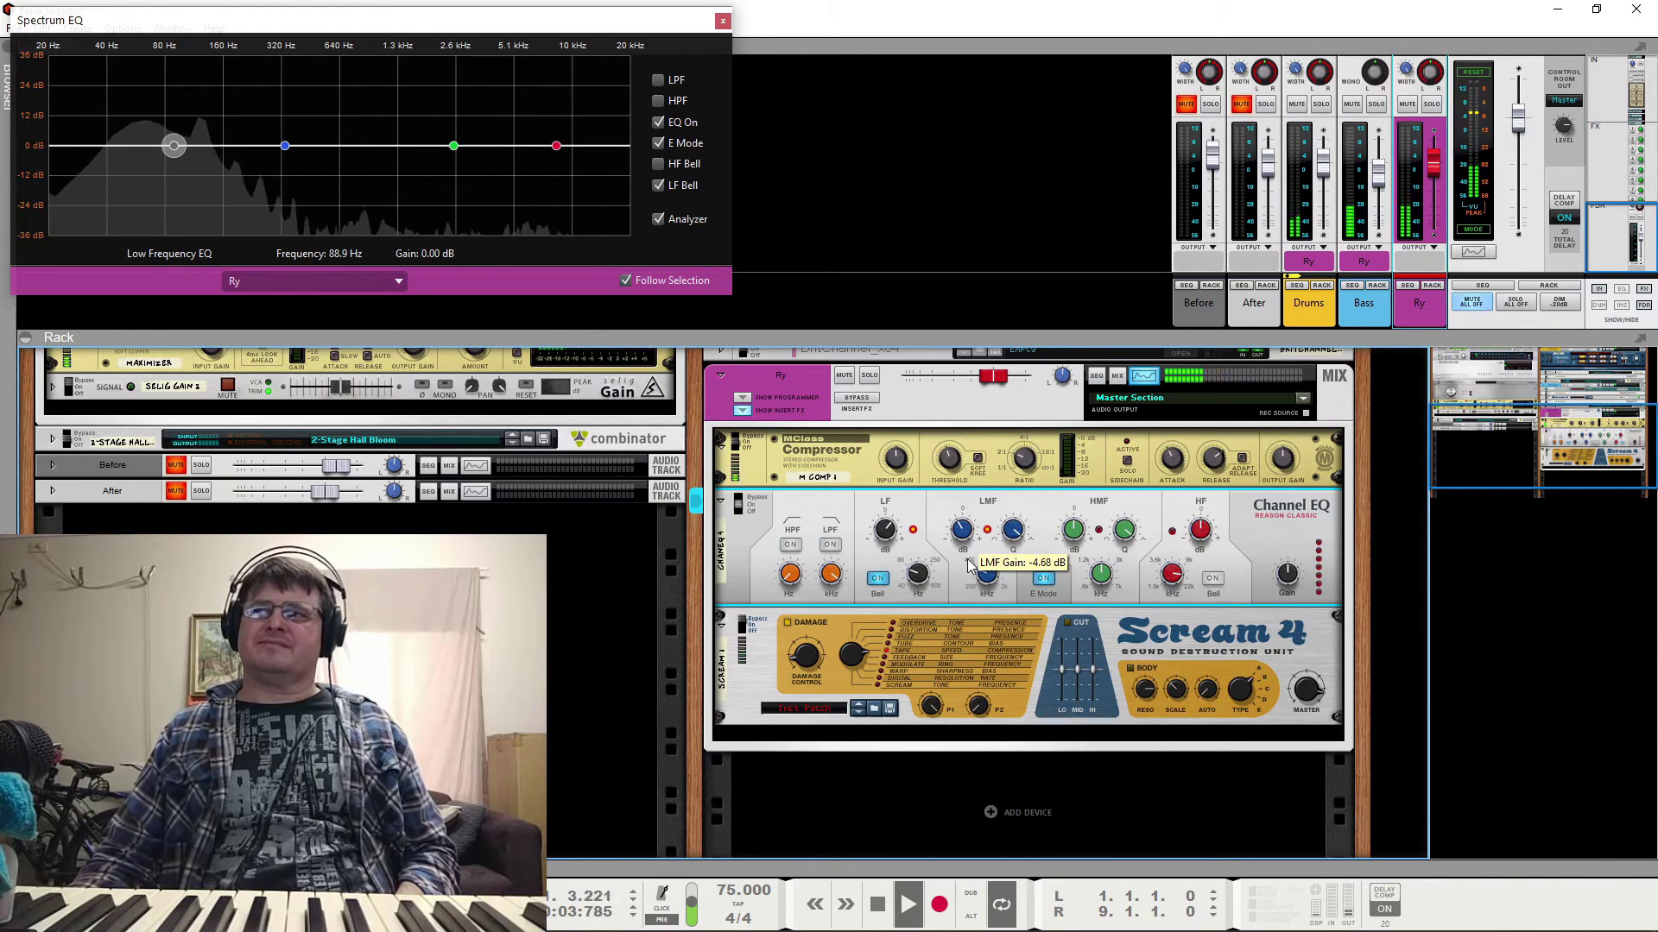
pyautogui.press('space')
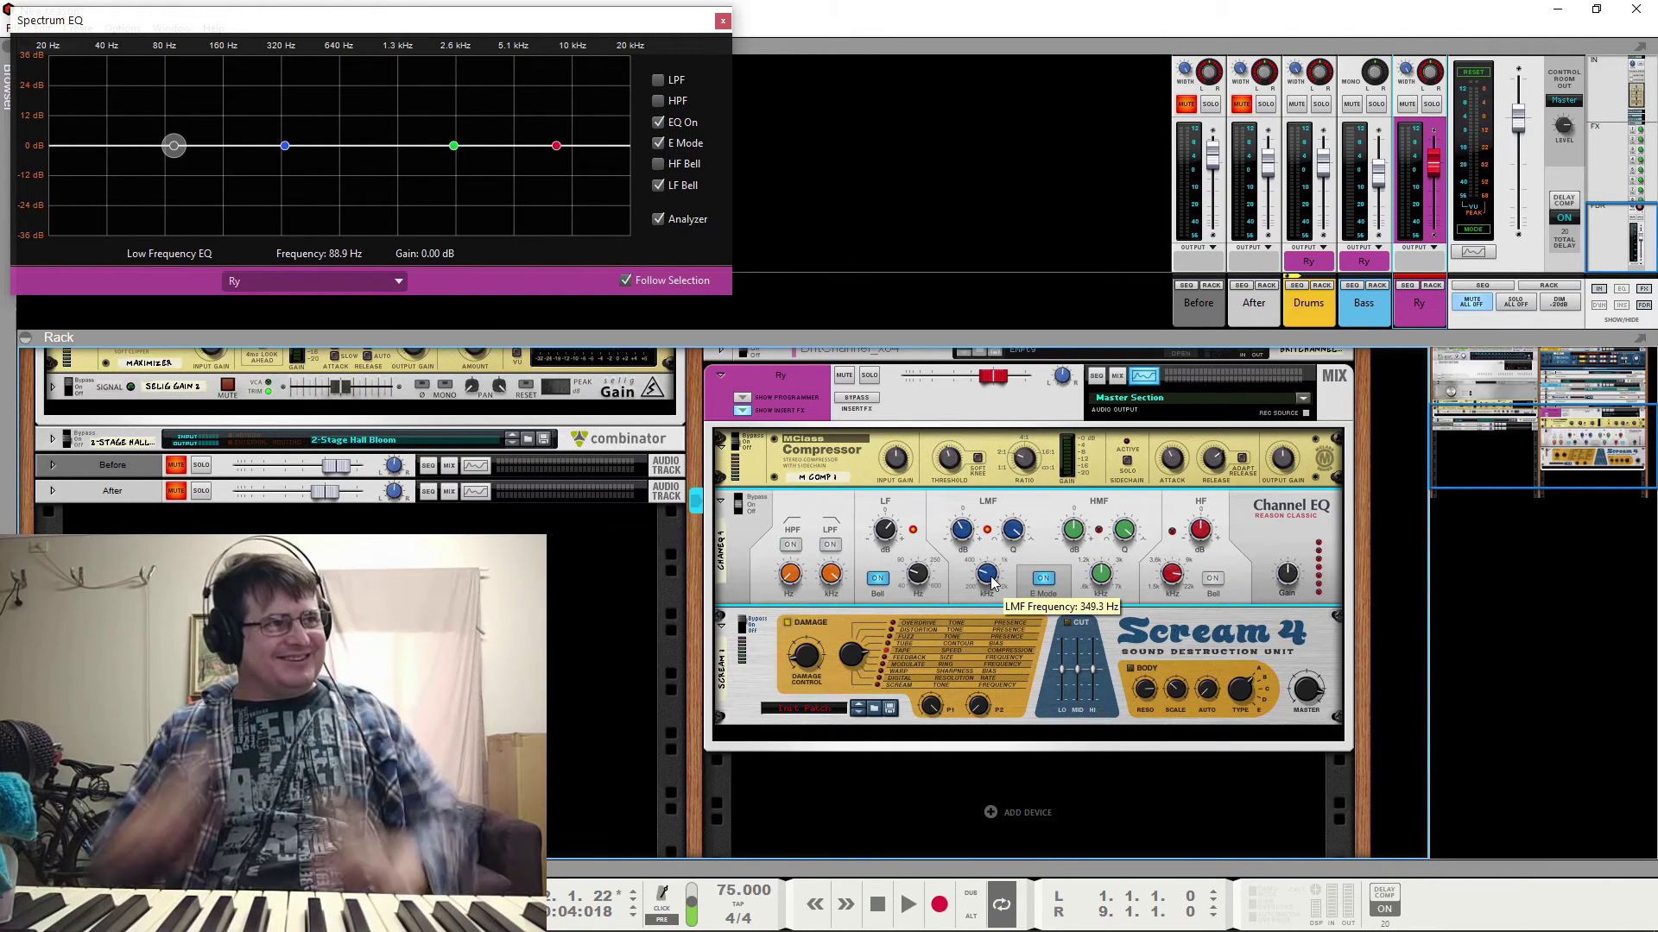
# Sweep the Channel EQ's HMF band with about 14 dB of boost during playback, adjust its gain and set its frequency to 2.23 kHz
pyautogui.press('space')
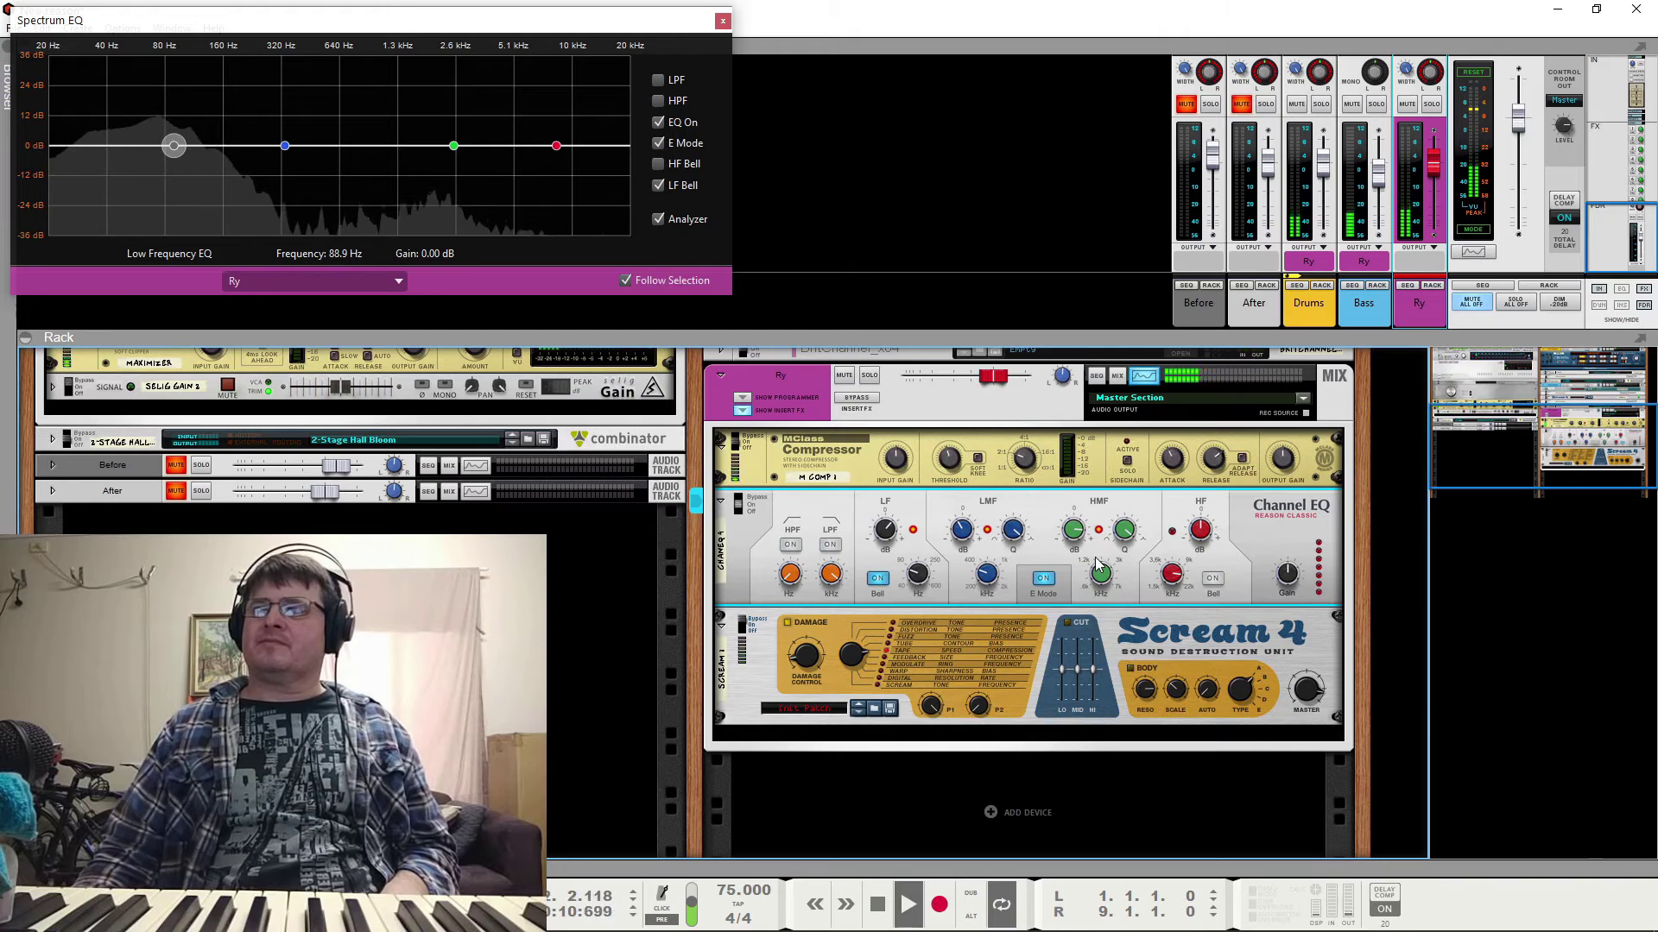
pyautogui.moveTo(1111, 610); pyautogui.dragTo(1111, 576)
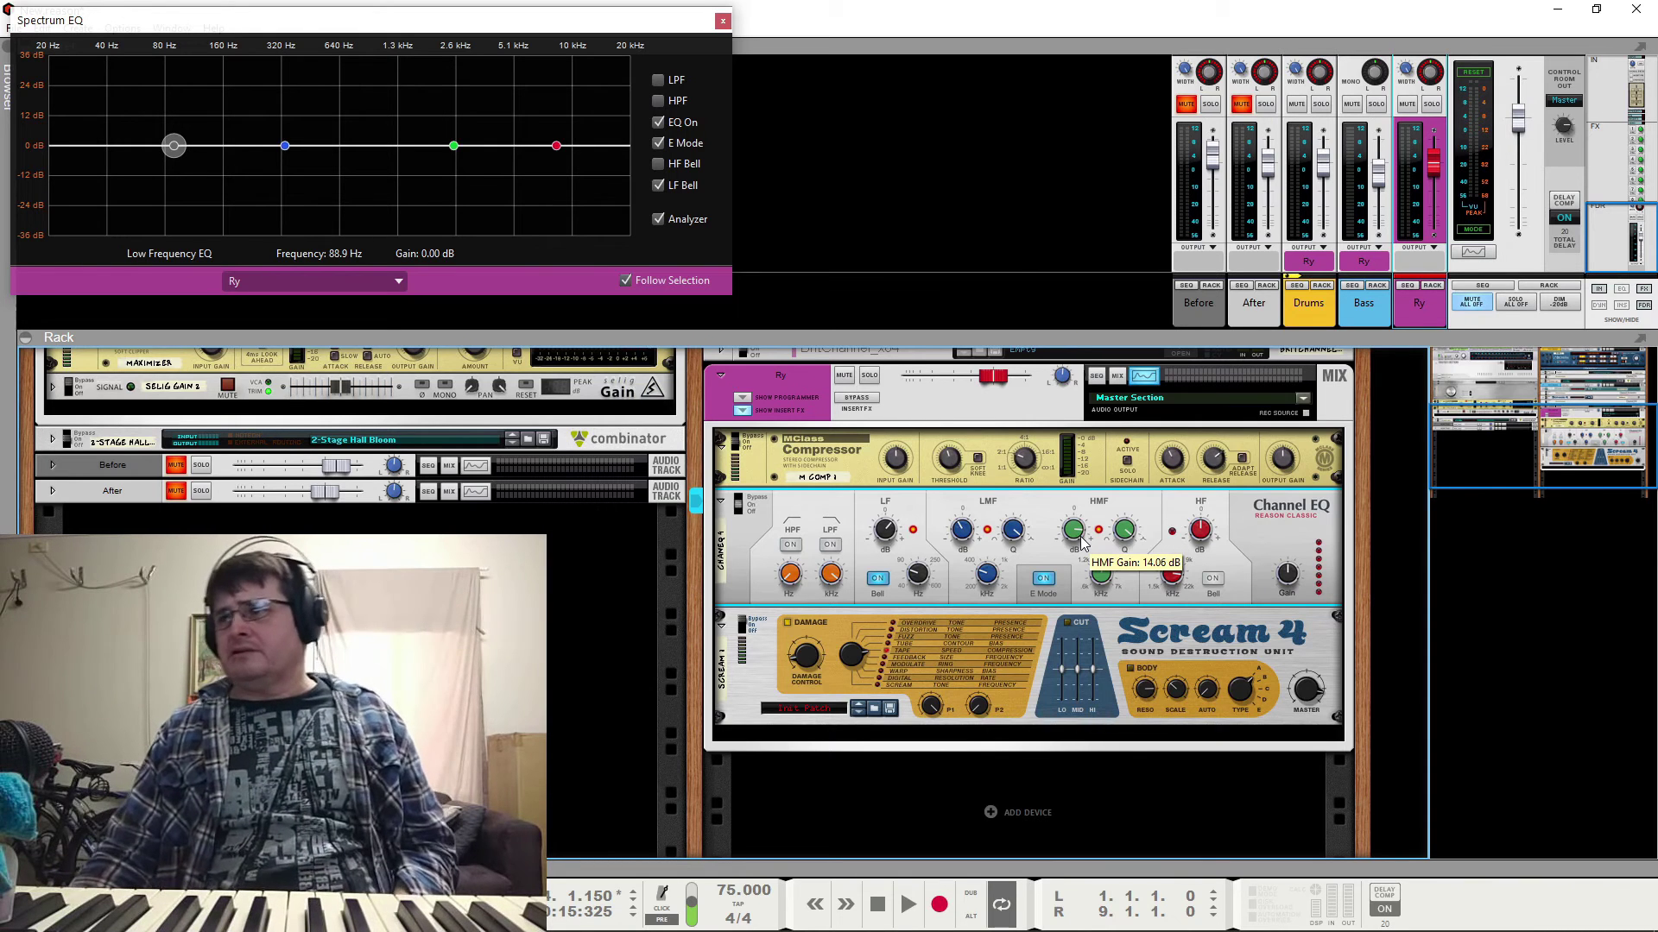
pyautogui.press('space')
pyautogui.moveTo(1075, 536); pyautogui.dragTo(1077, 592)
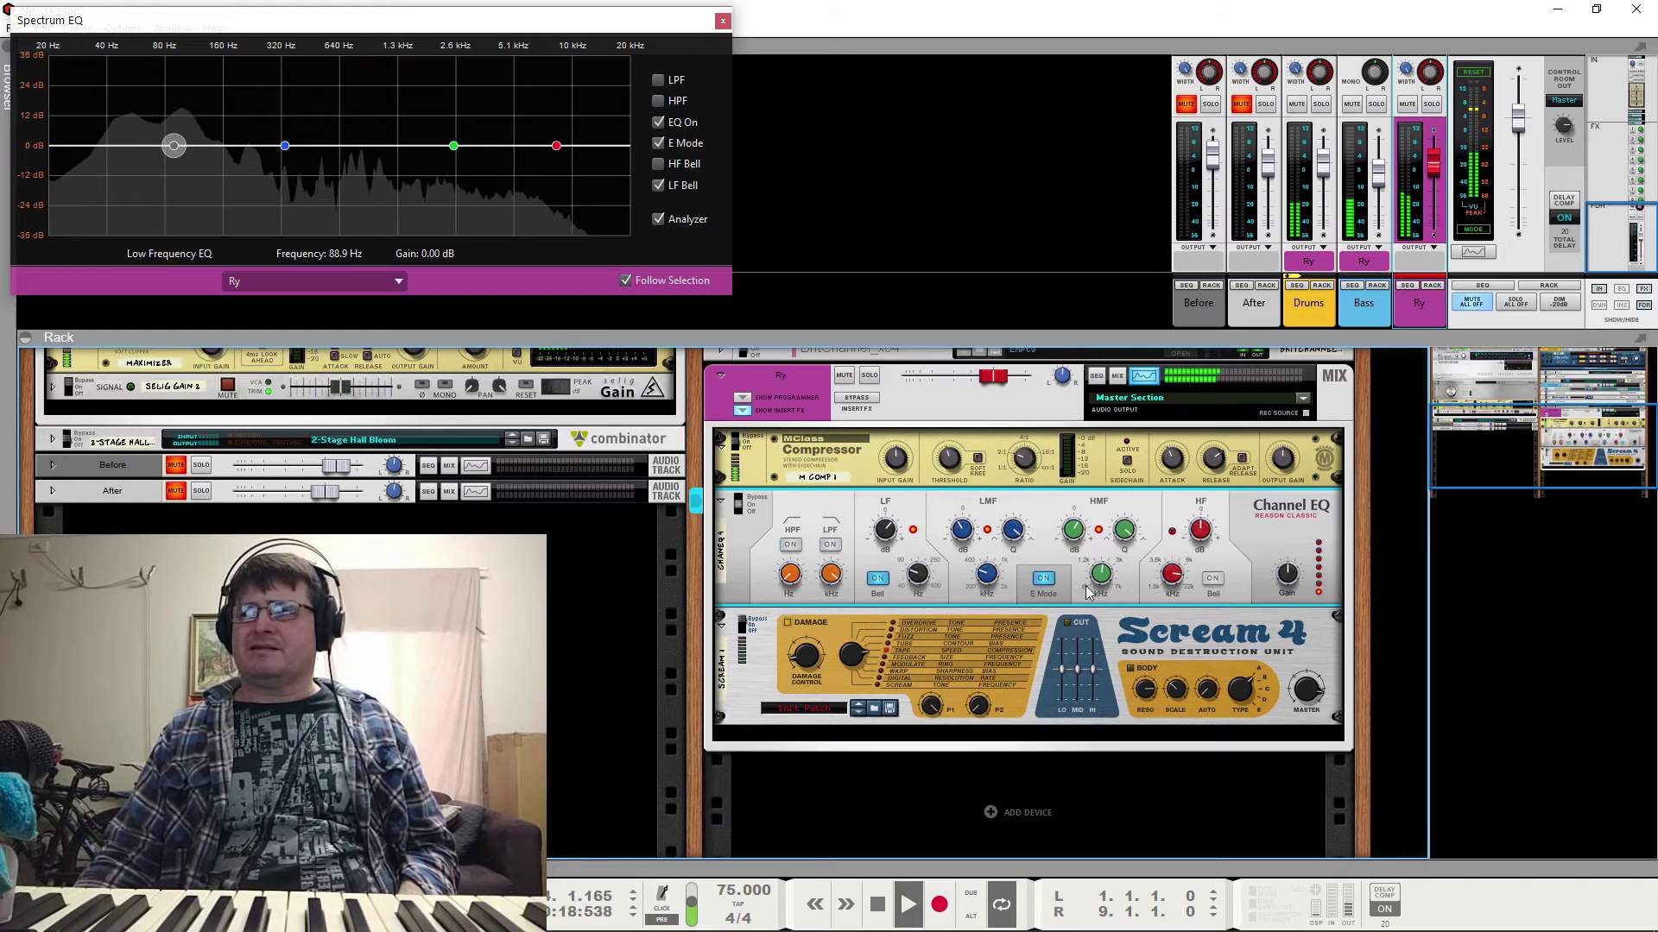
pyautogui.press('space')
pyautogui.moveTo(1107, 584)
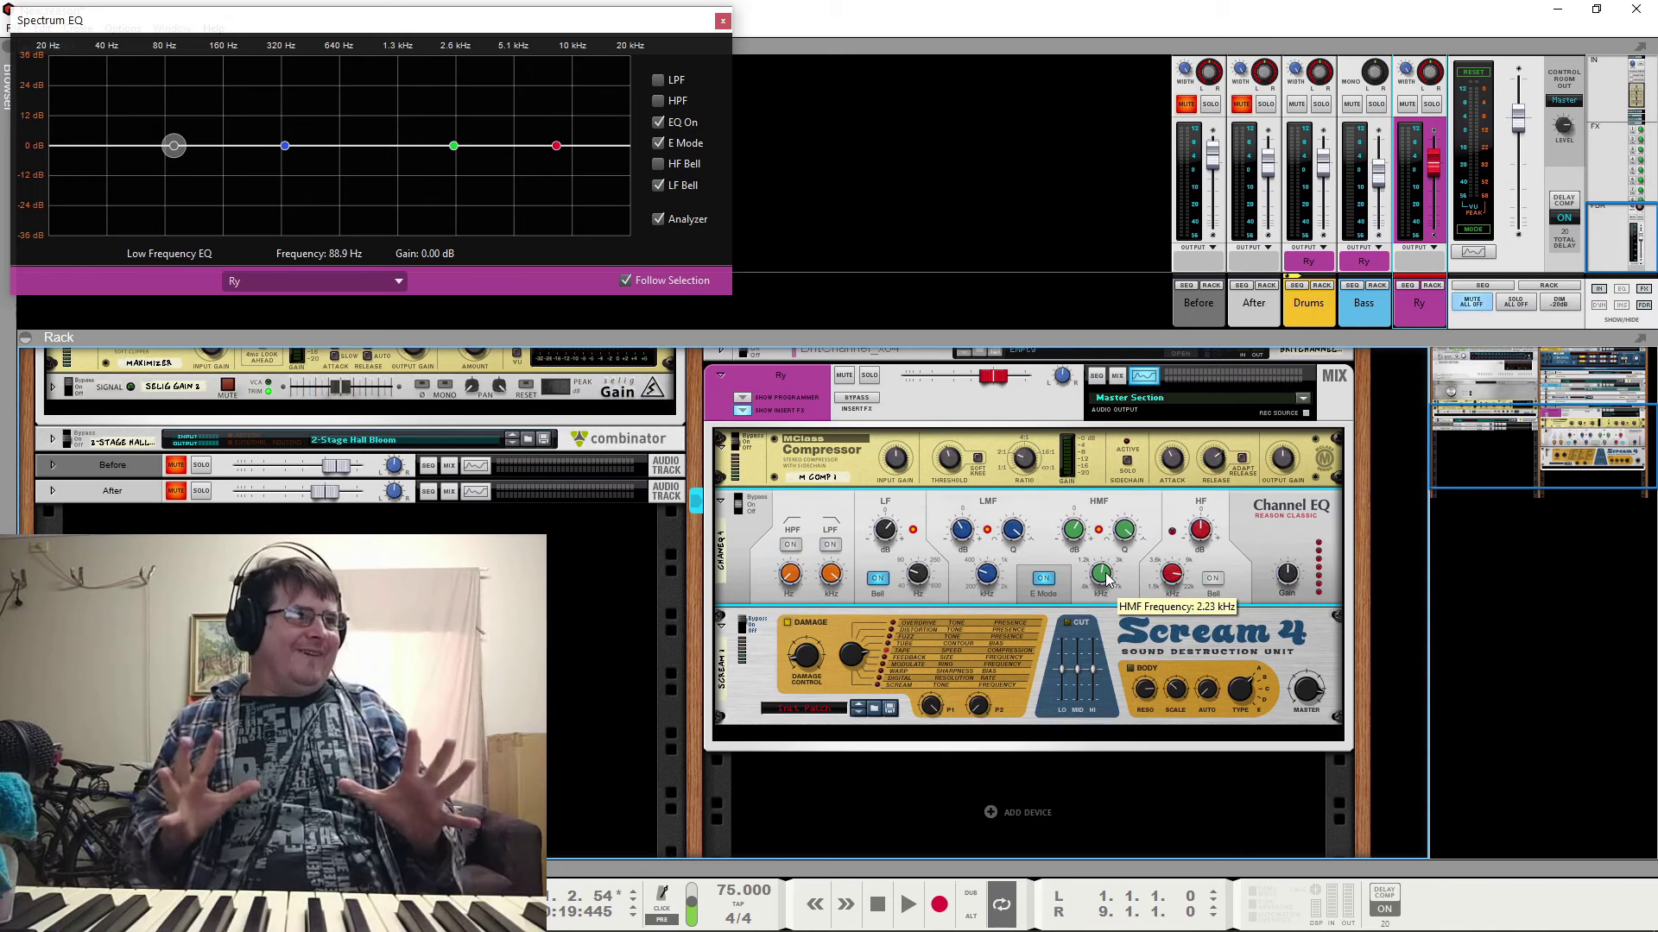
pyautogui.press('space')
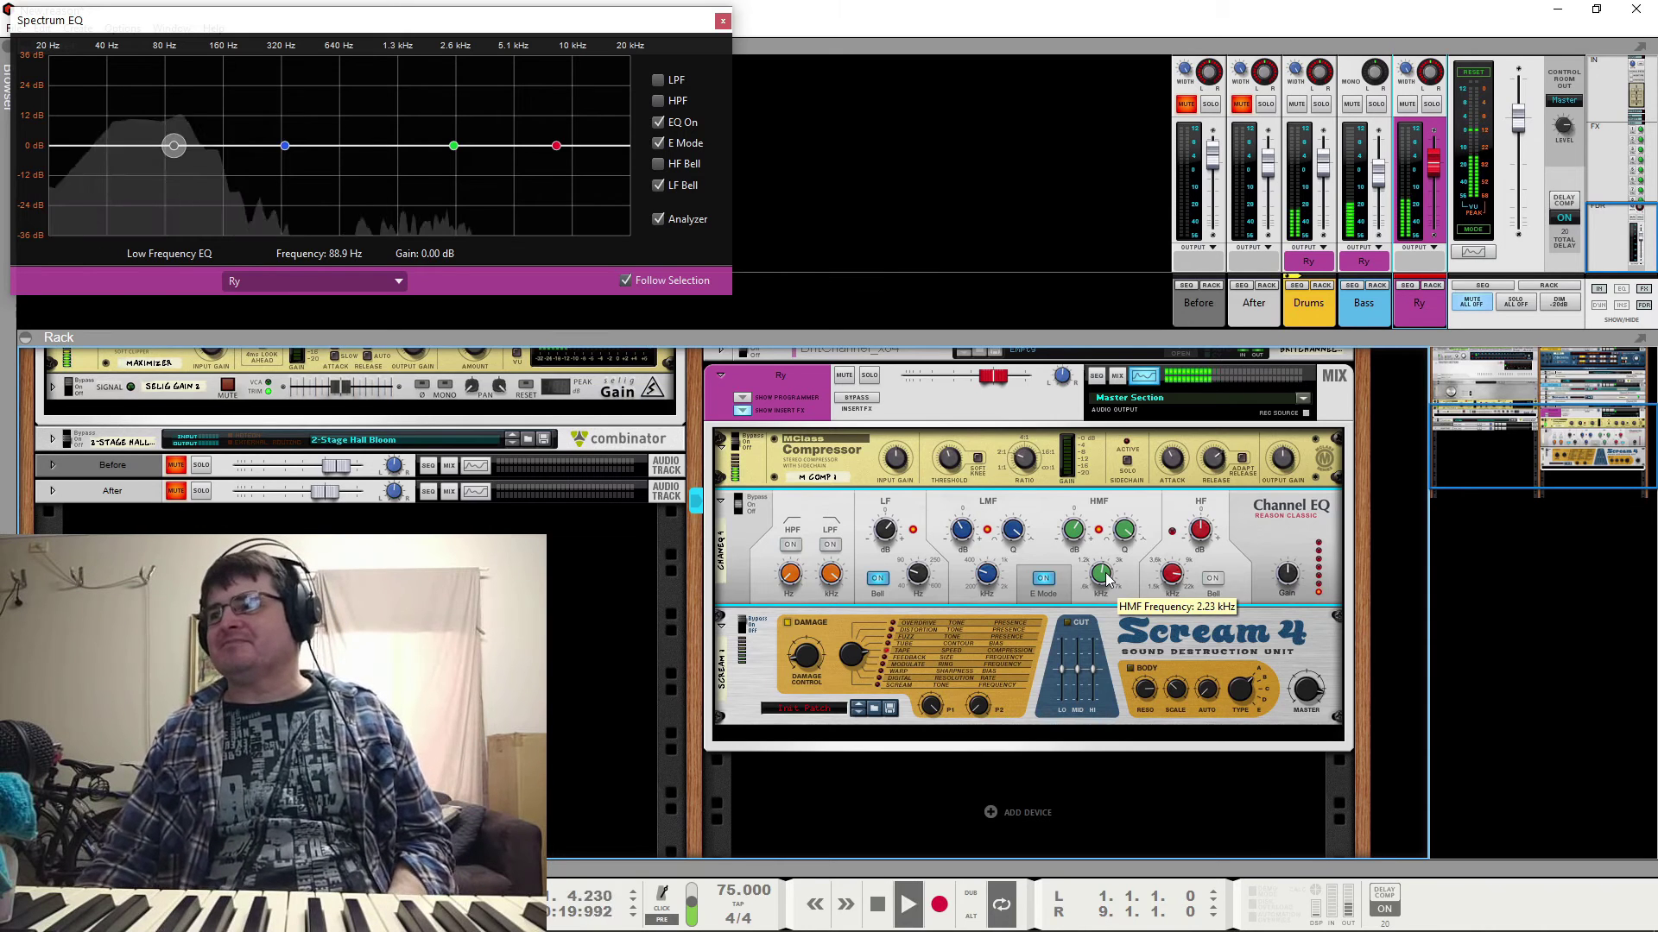
pyautogui.press('space')
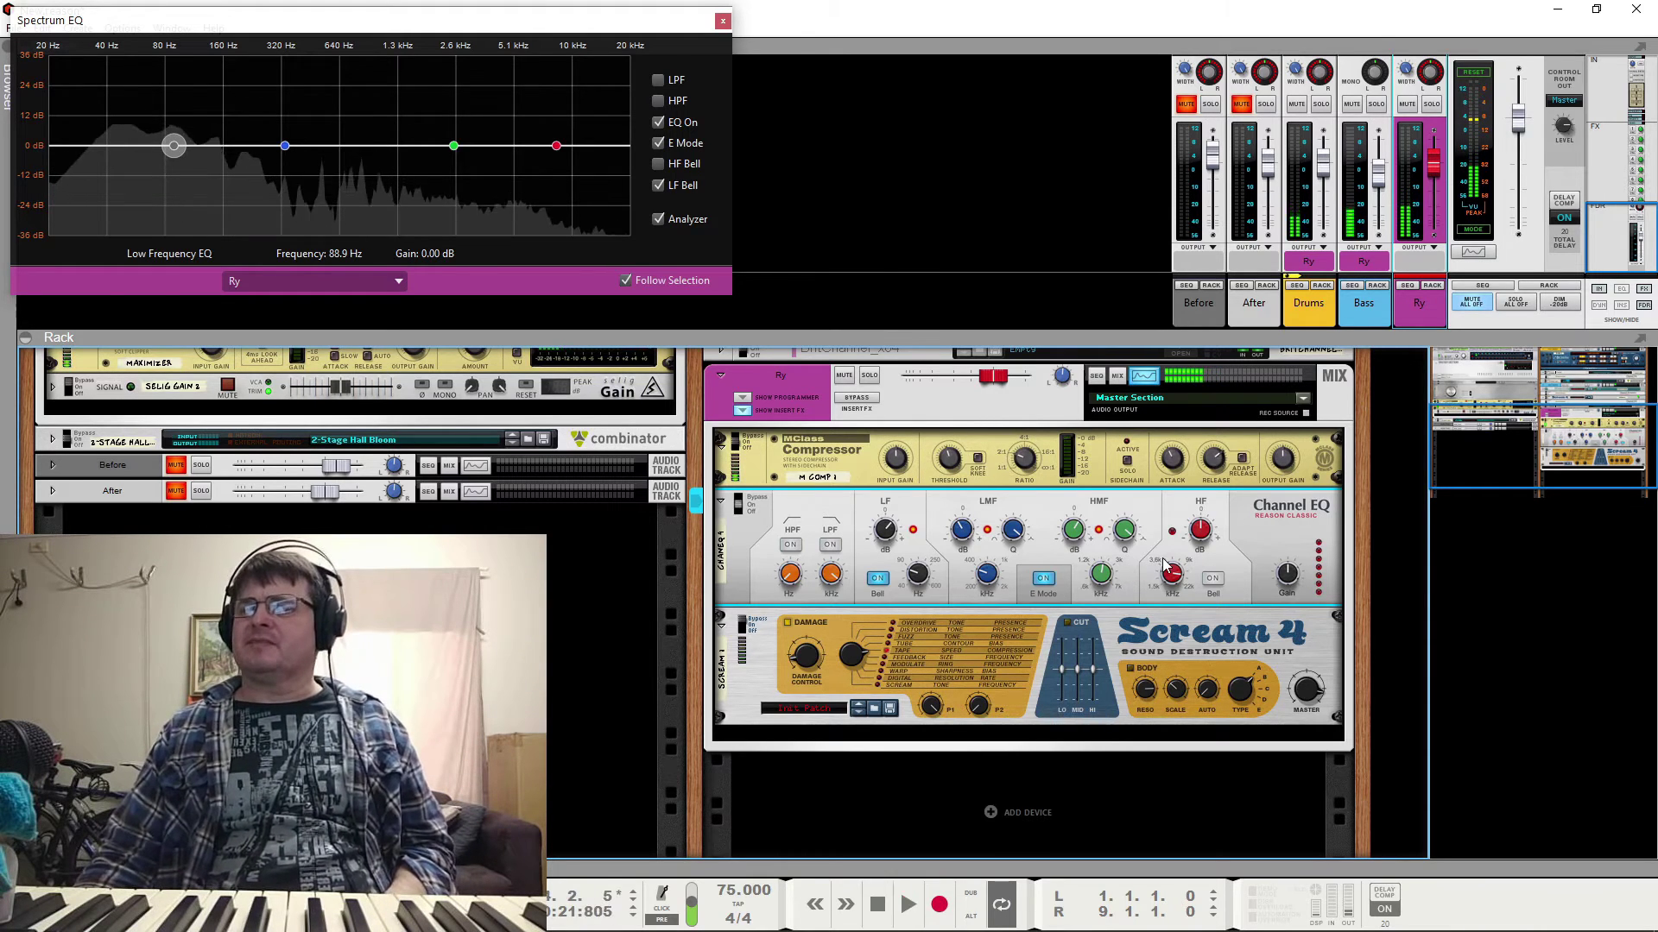
# Try HF gains of about 19 dB and -16.7 dB on the Channel EQ during playback, and settle on about -4.2 dB
pyautogui.press('space')
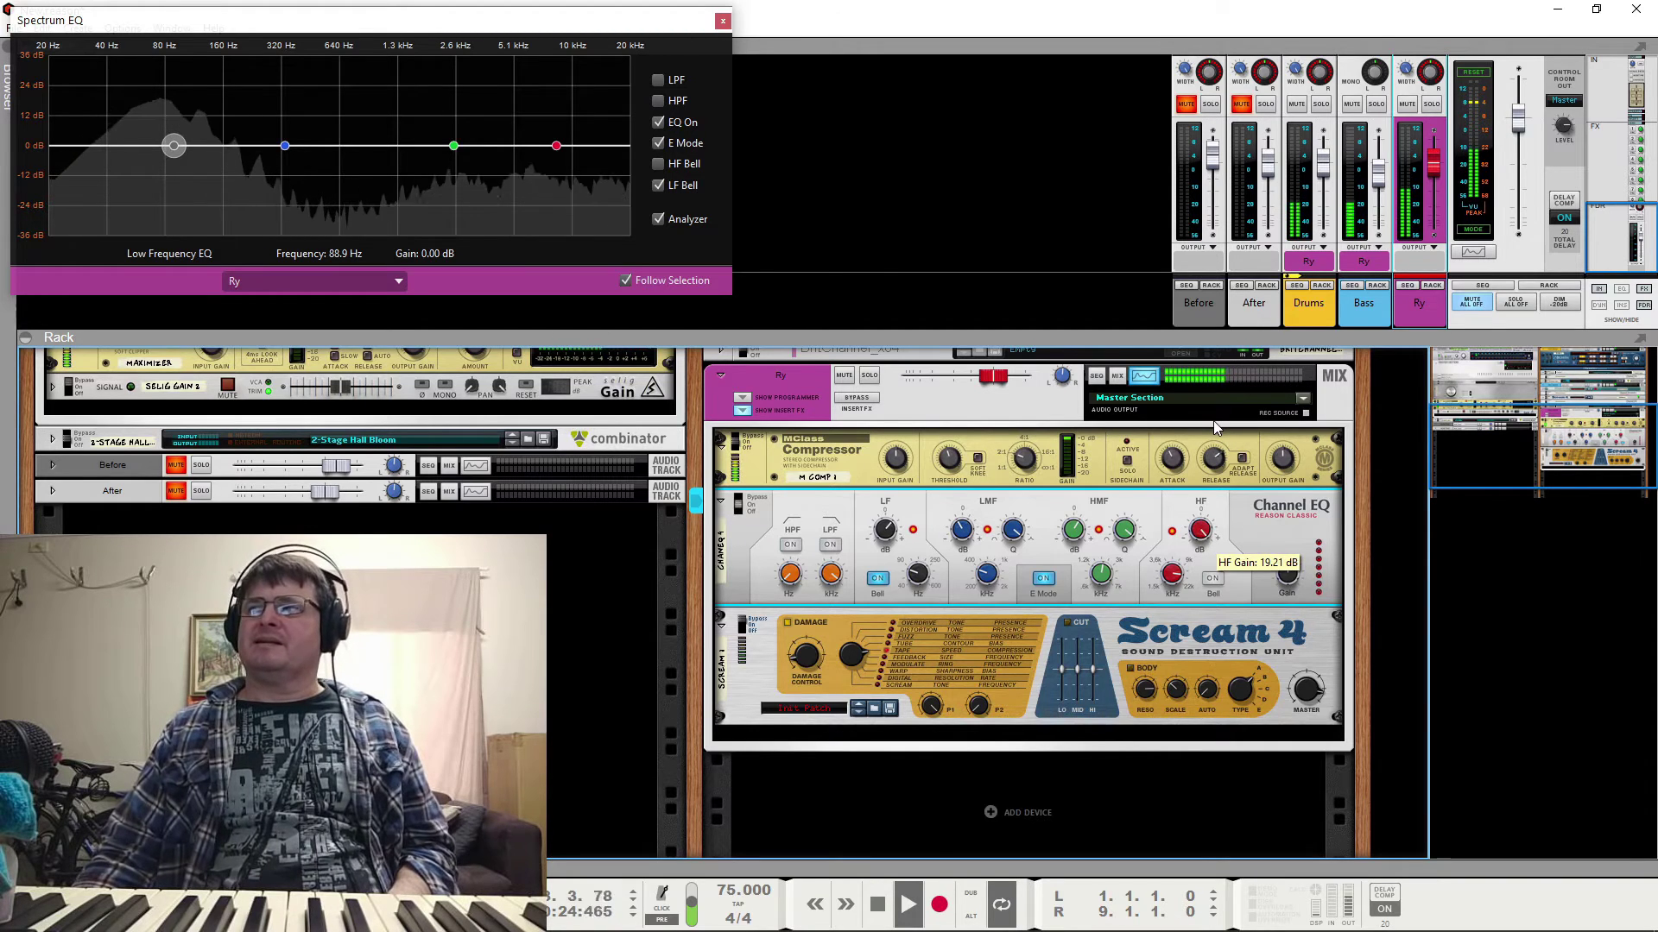
pyautogui.press('space')
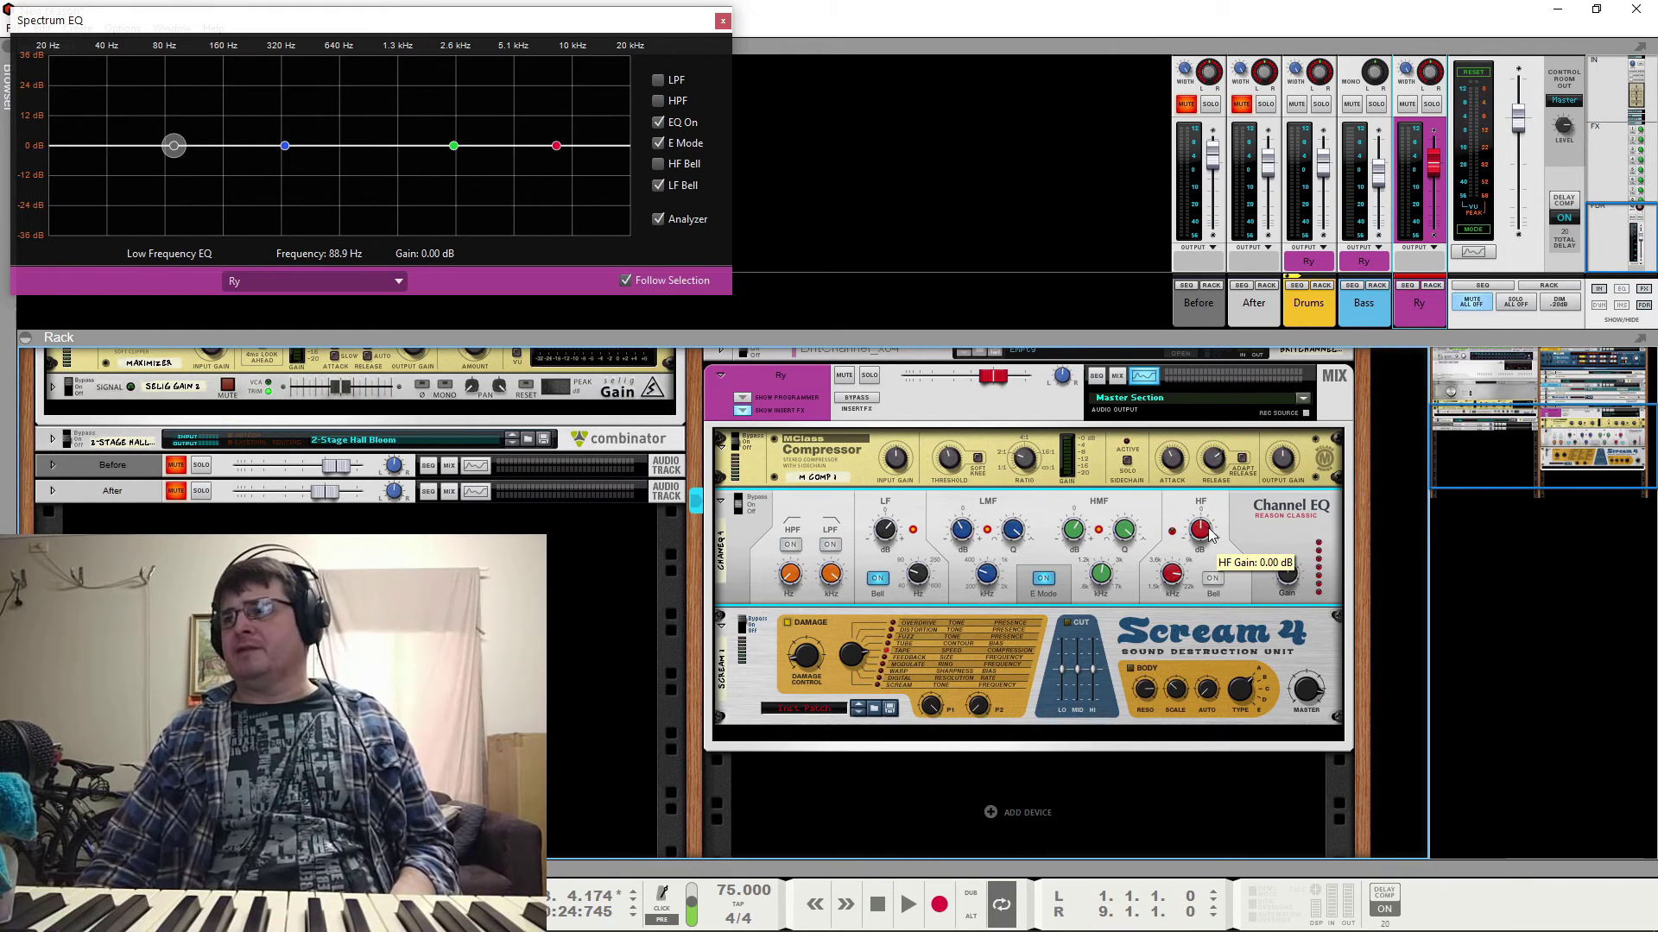
pyautogui.moveTo(1210, 535); pyautogui.dragTo(1189, 620)
pyautogui.press('space')
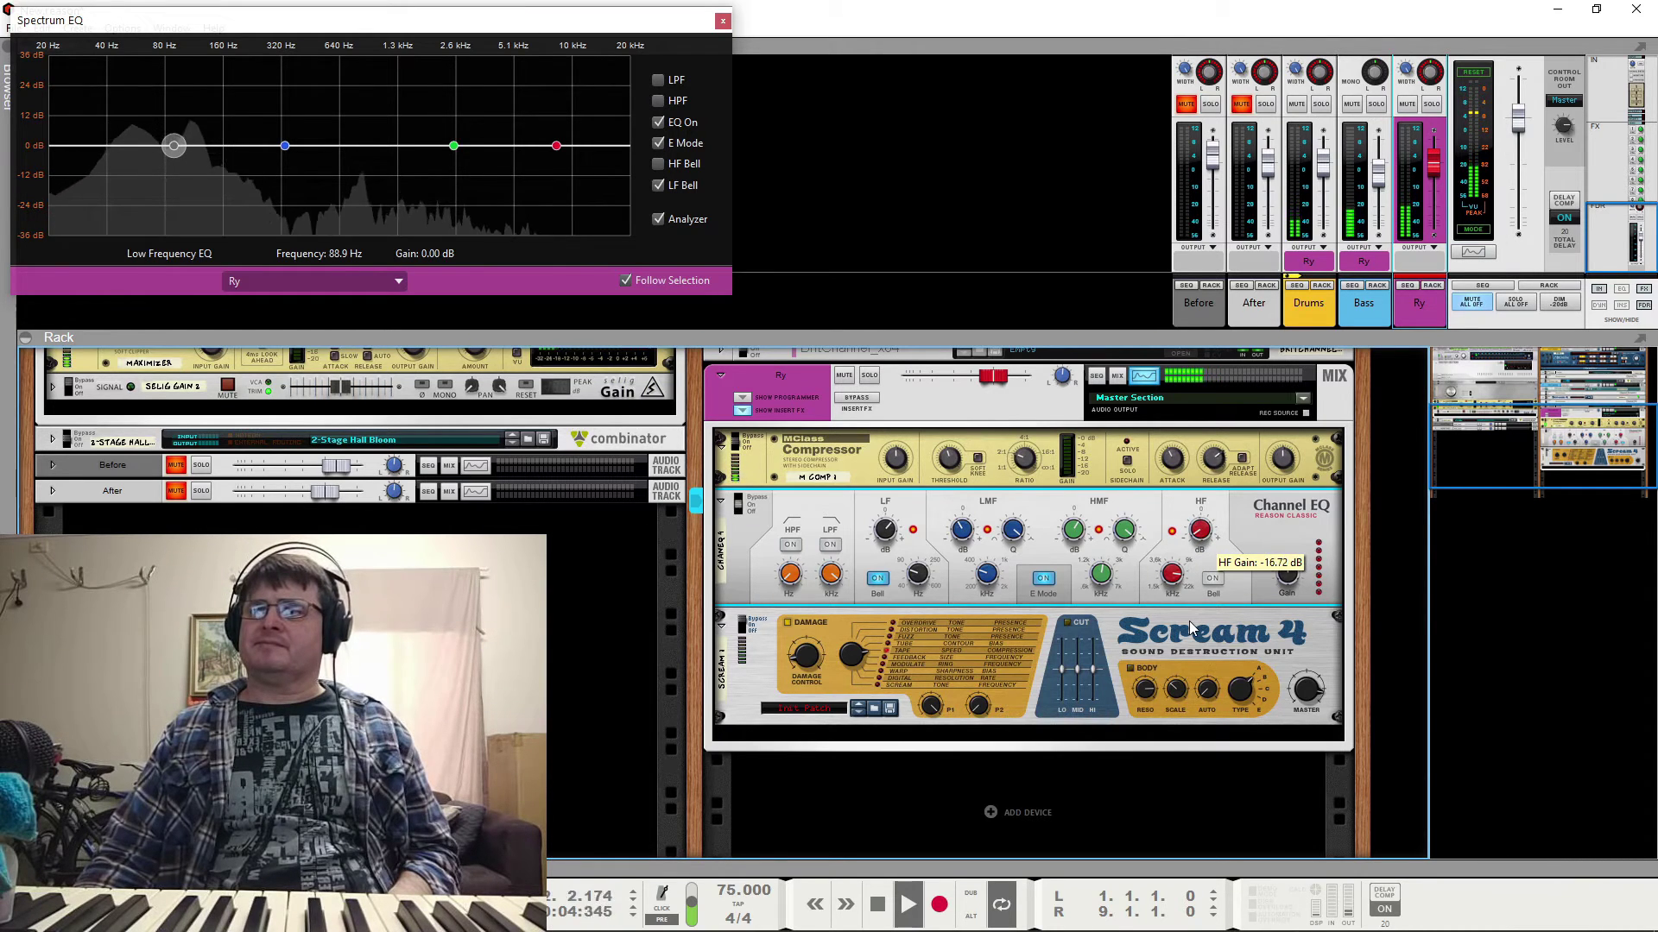
pyautogui.press('space')
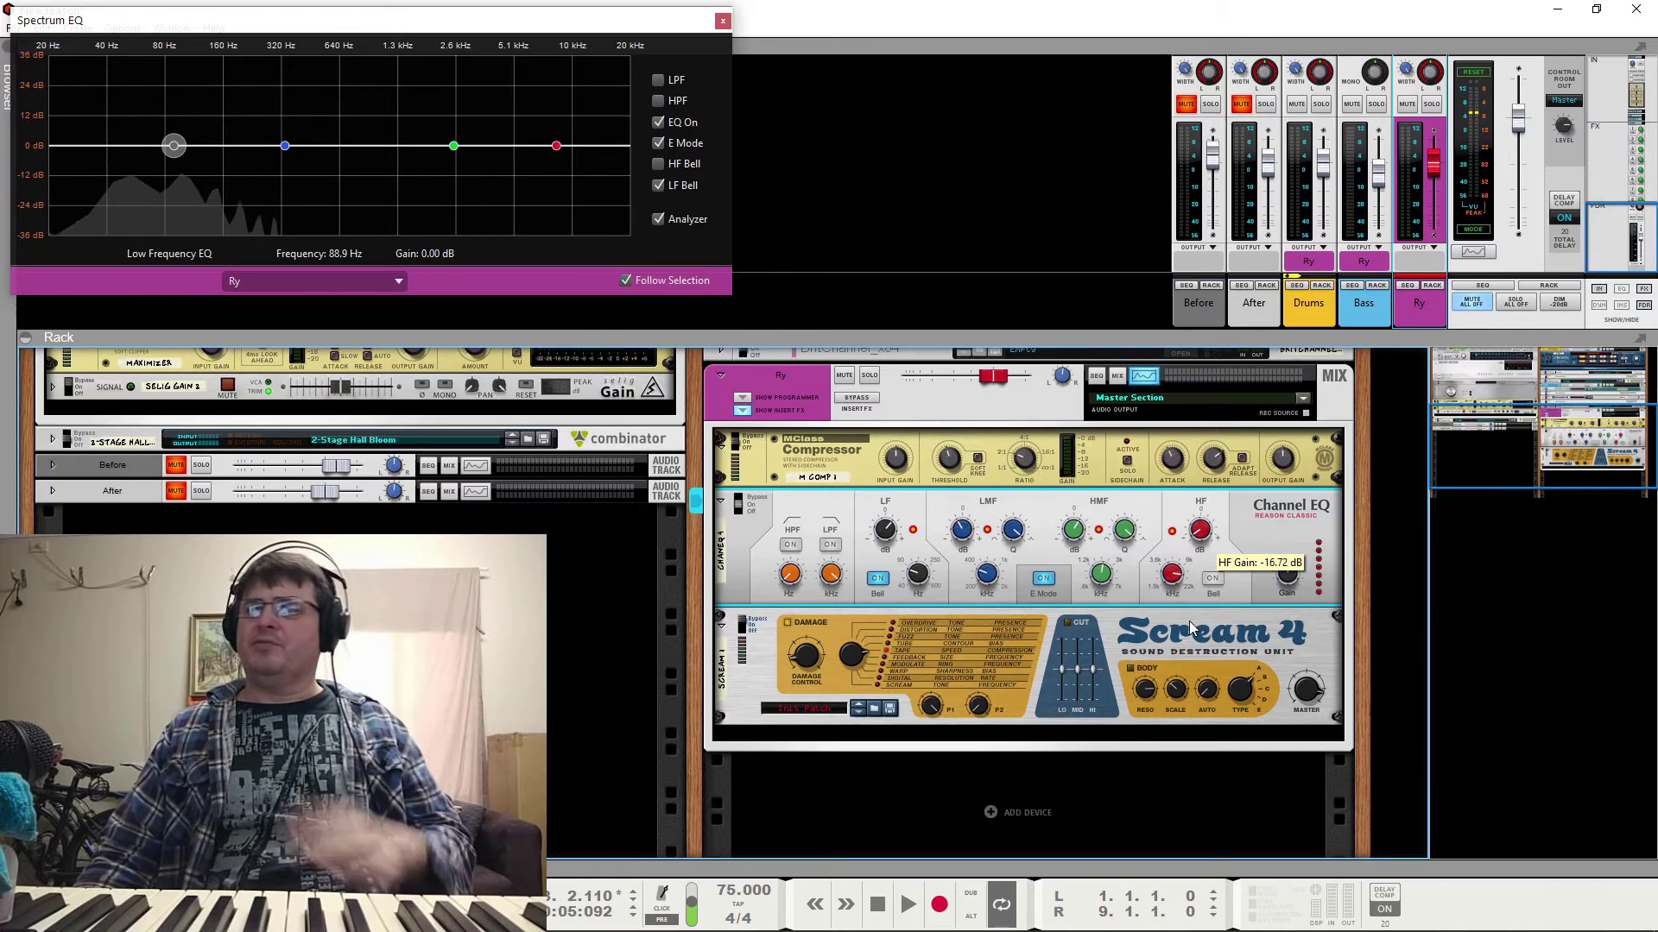
pyautogui.moveTo(1189, 620); pyautogui.dragTo(1189, 559)
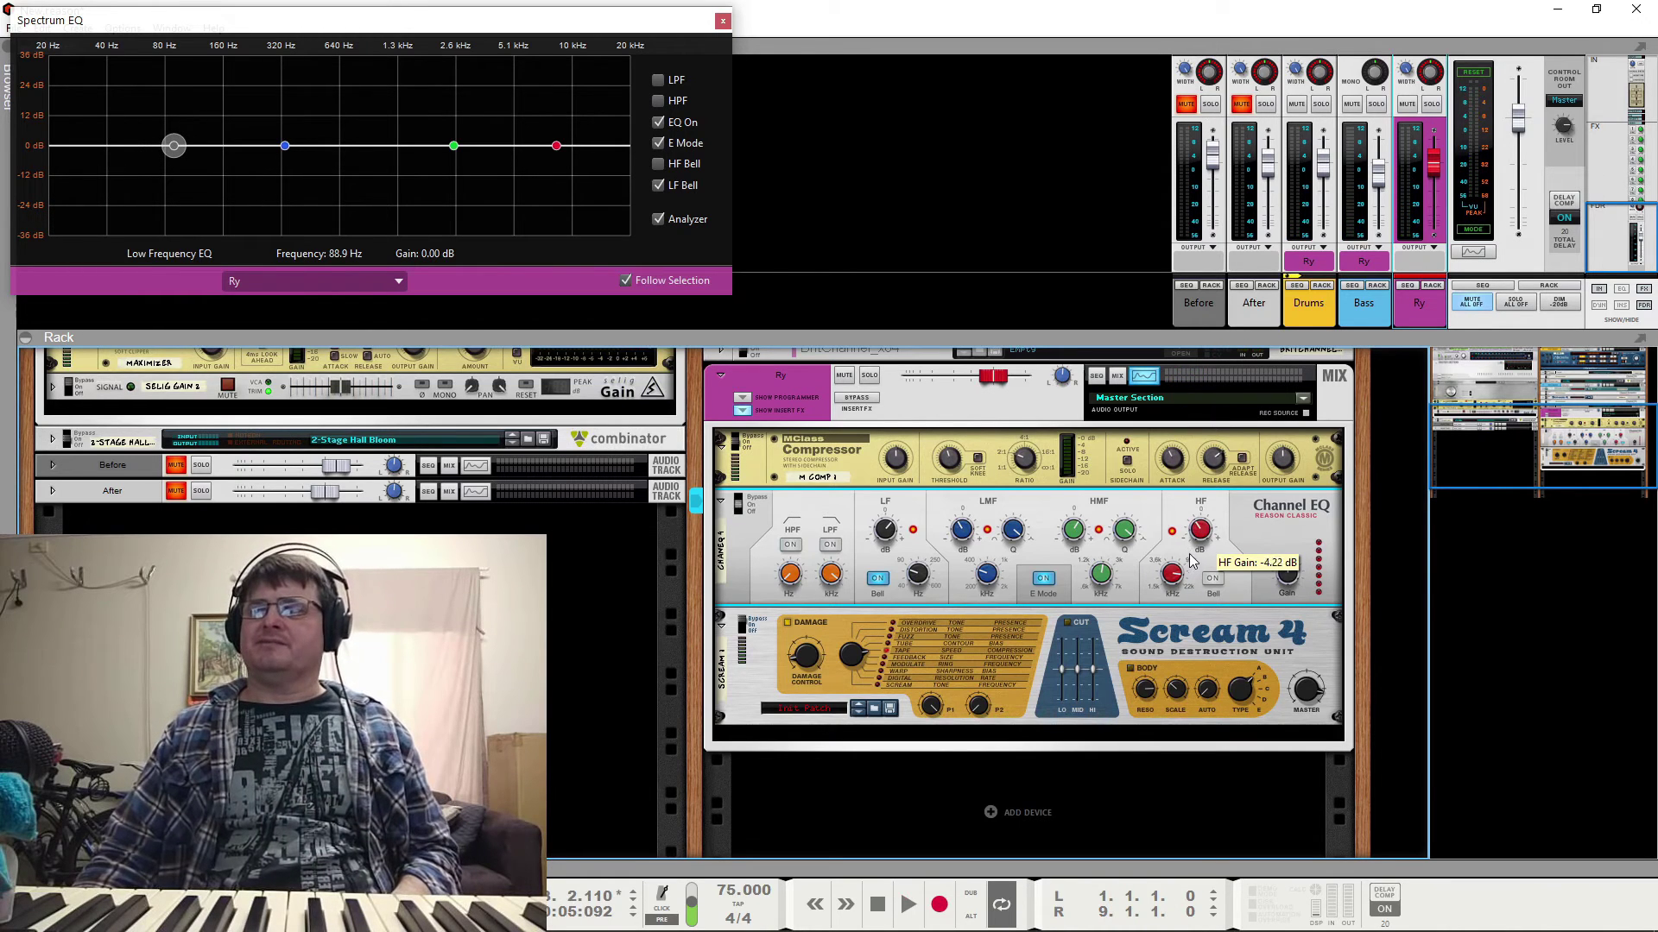
pyautogui.press('space')
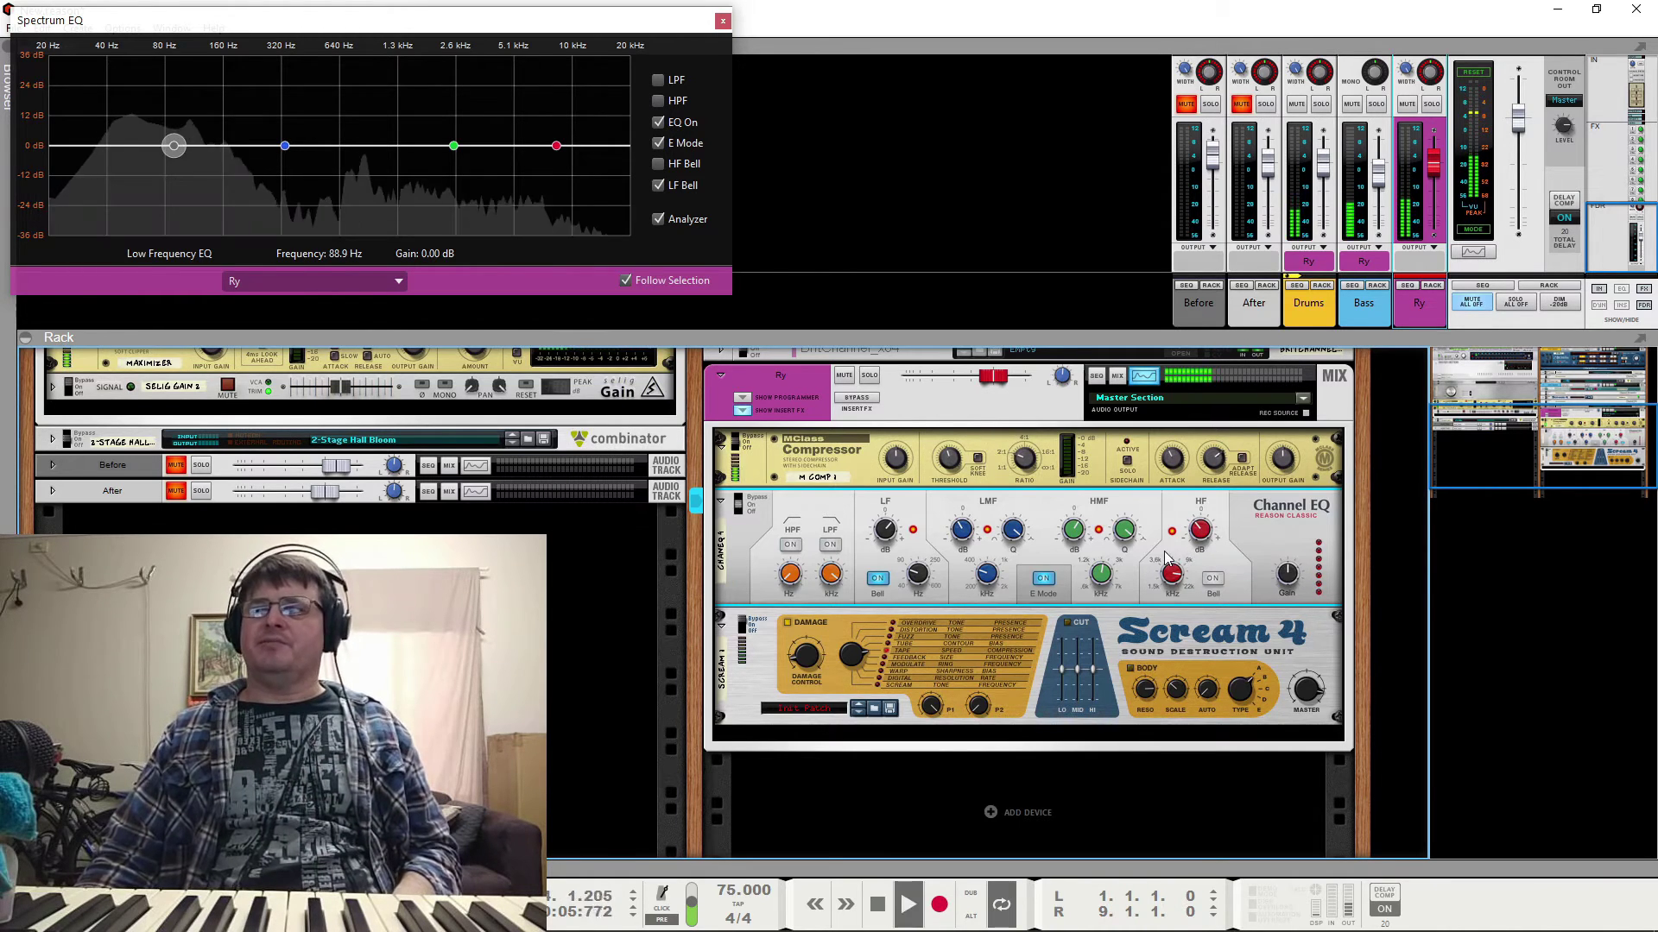
pyautogui.press('space')
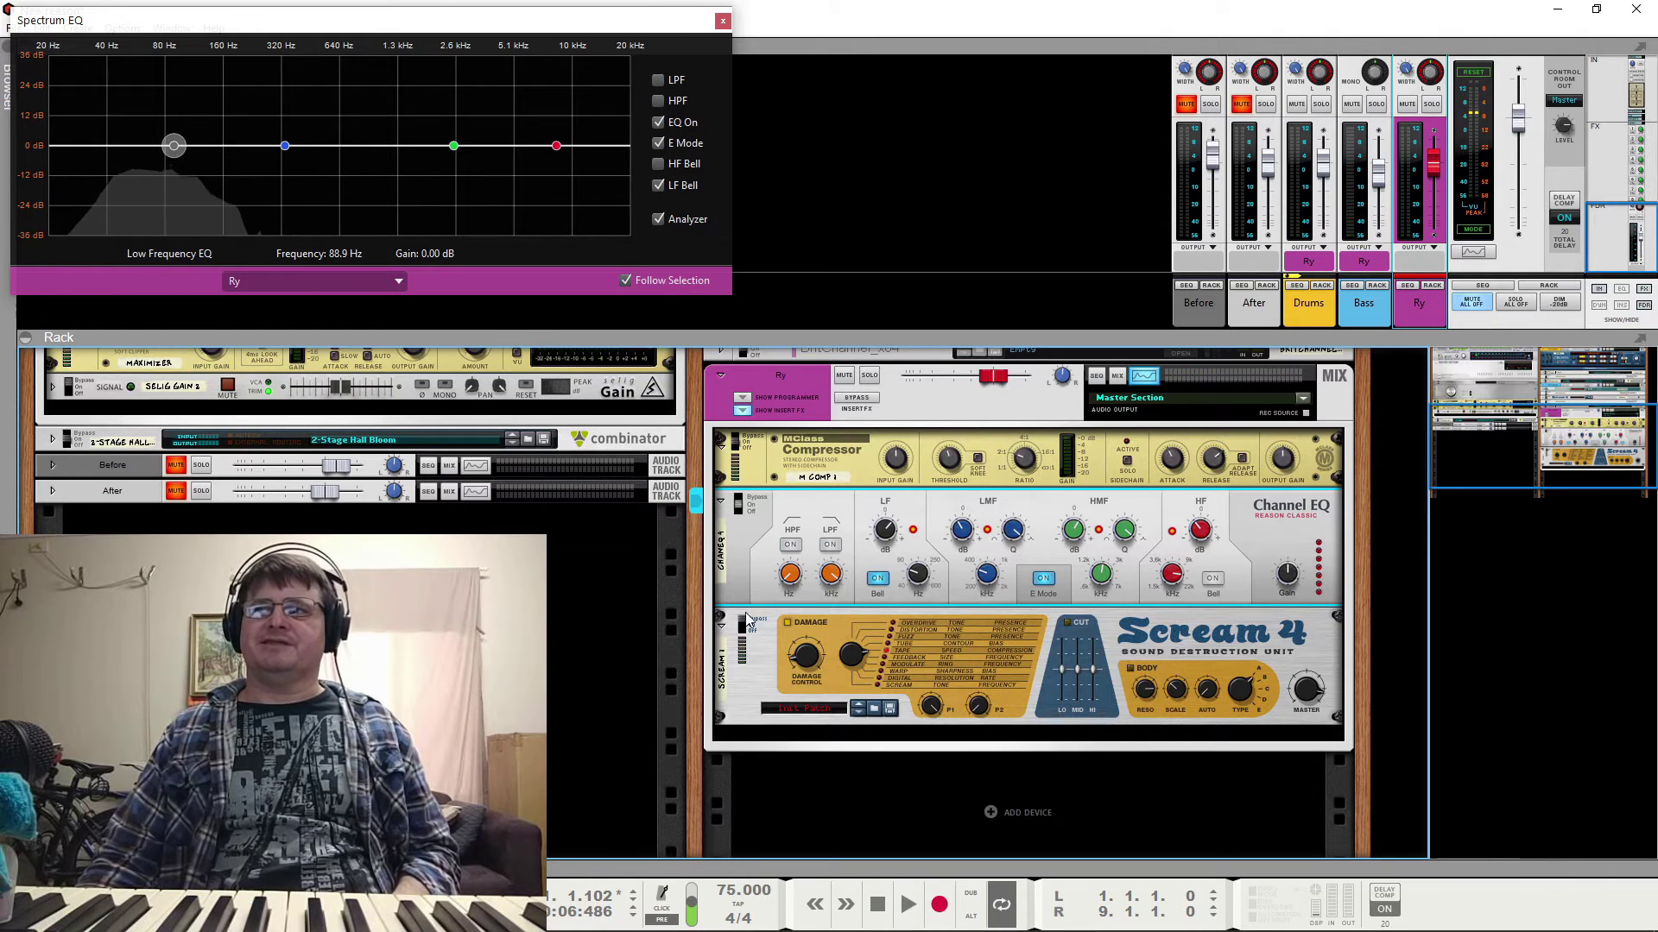
# Play the mix and compare it with Ry's Channel EQ bypassed and turned on
pyautogui.press('space')
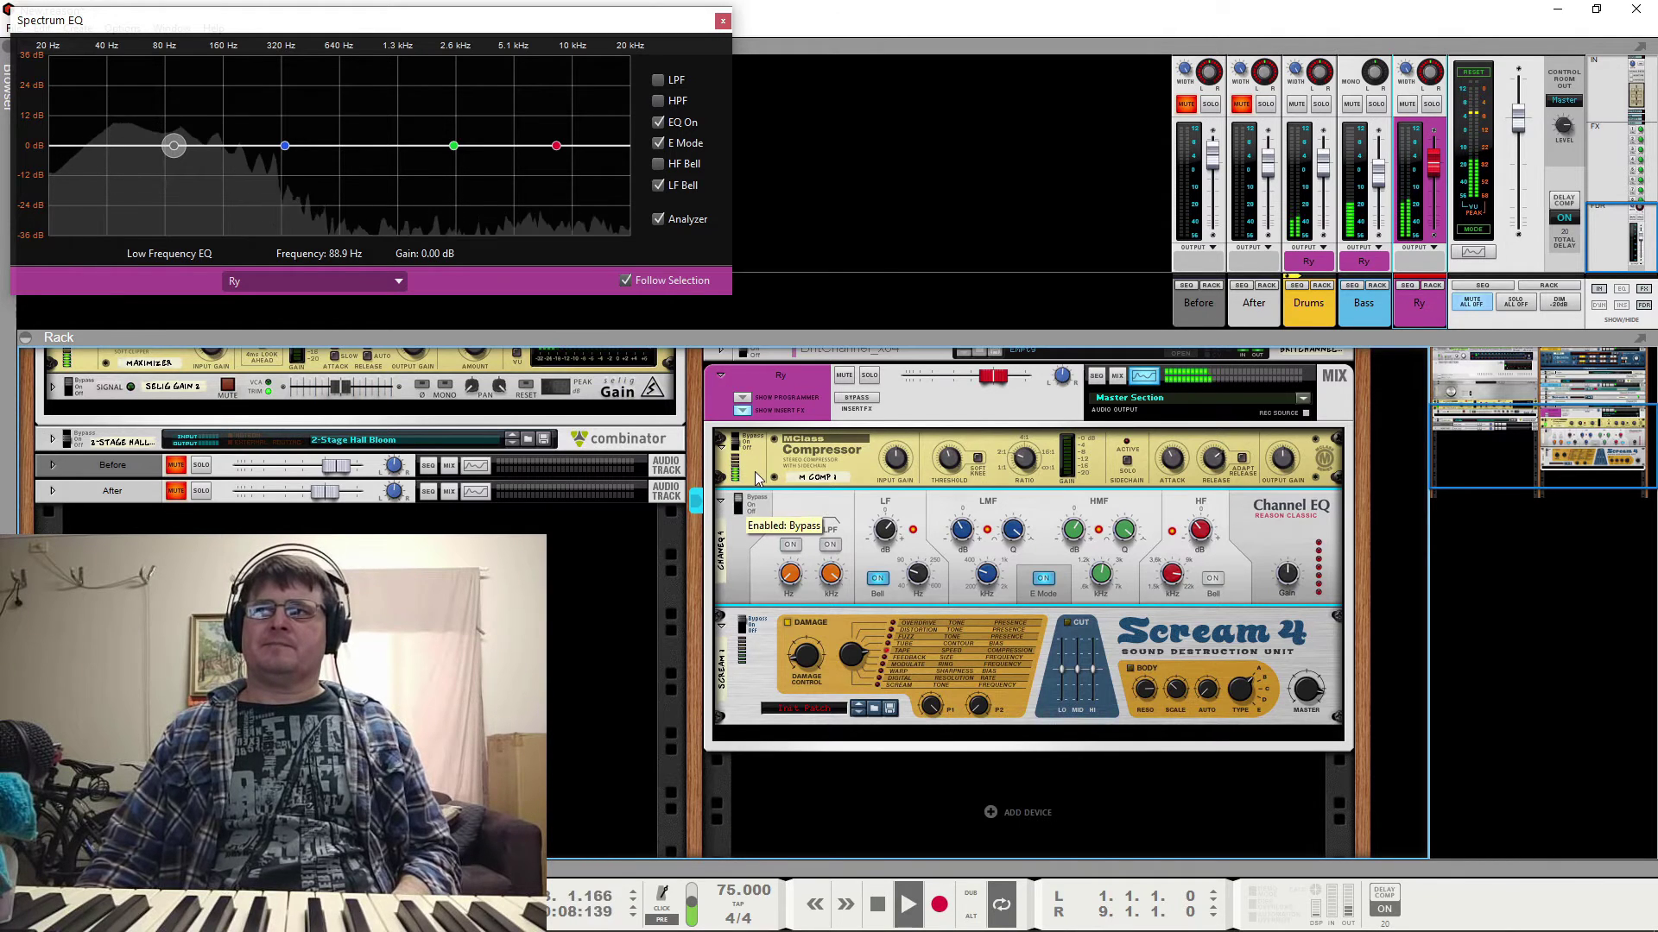
pyautogui.click(752, 509)
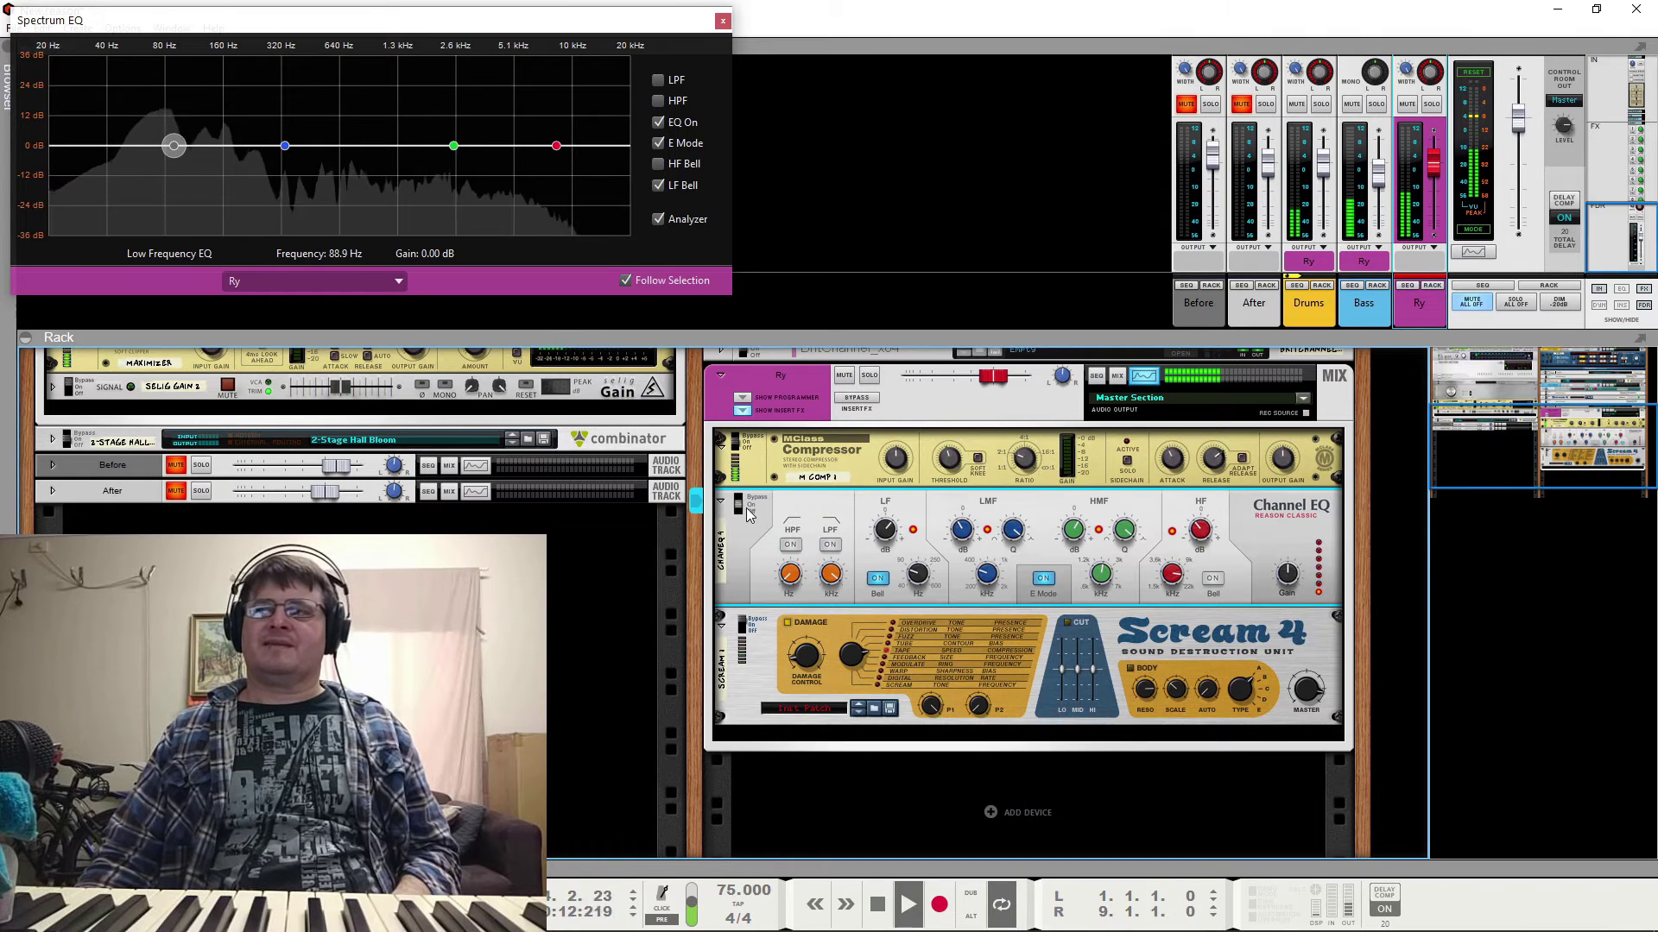
pyautogui.press('space')
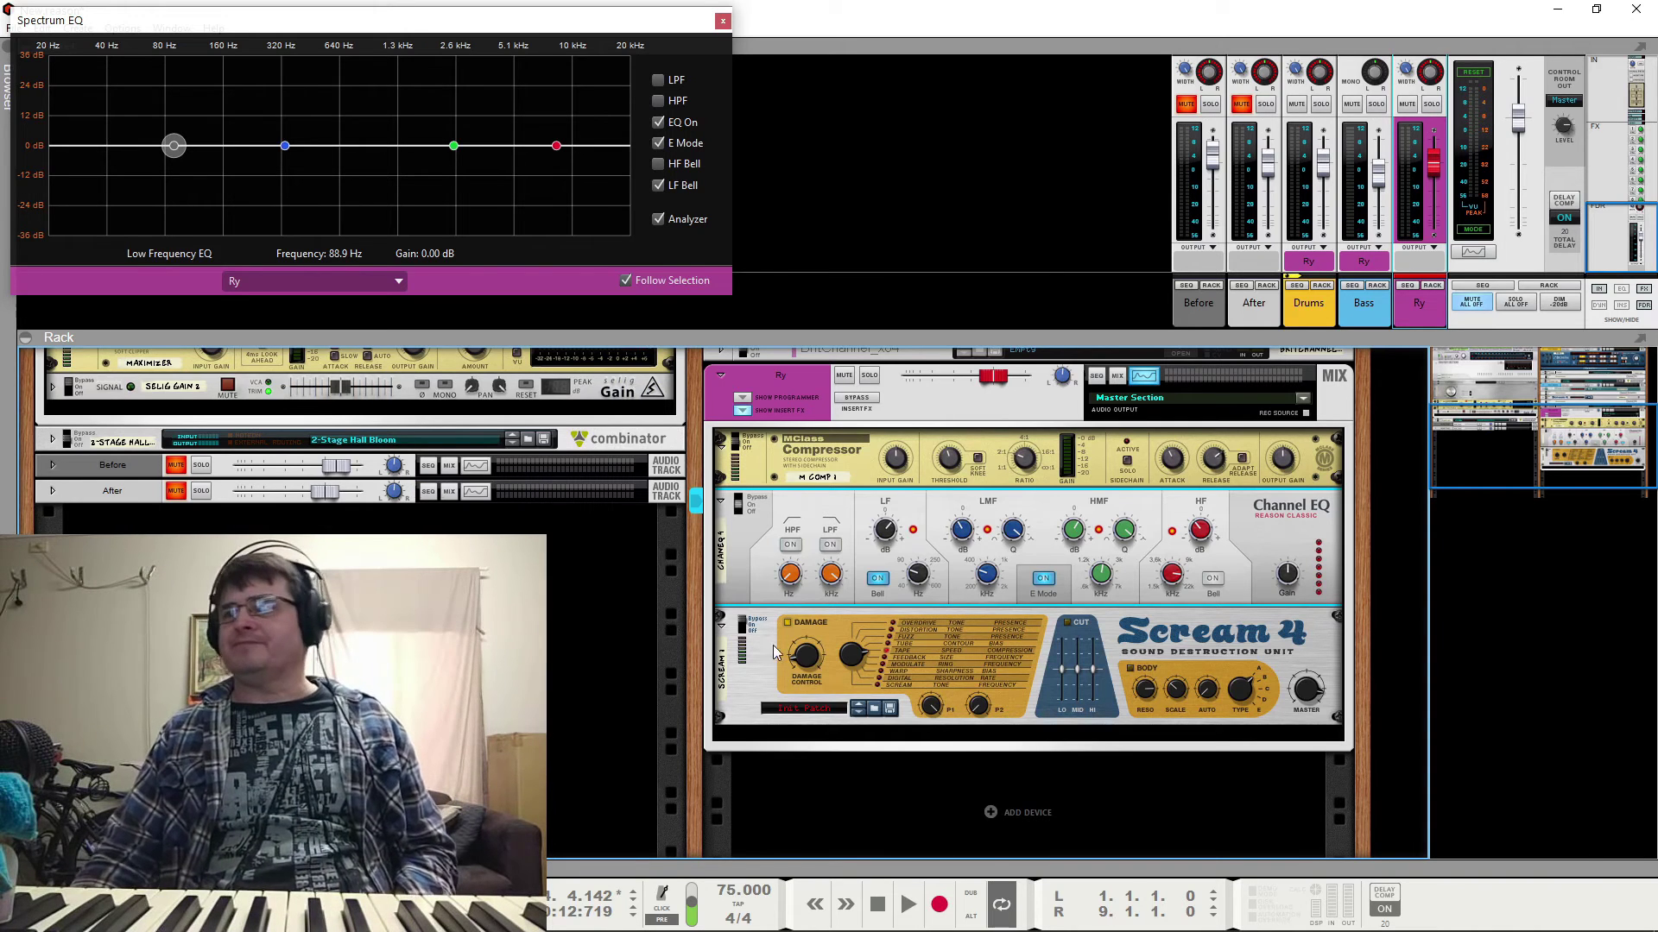
# Turn on Ry's Scream 4 distortion during playback and listen to the mix with it
pyautogui.press('space')
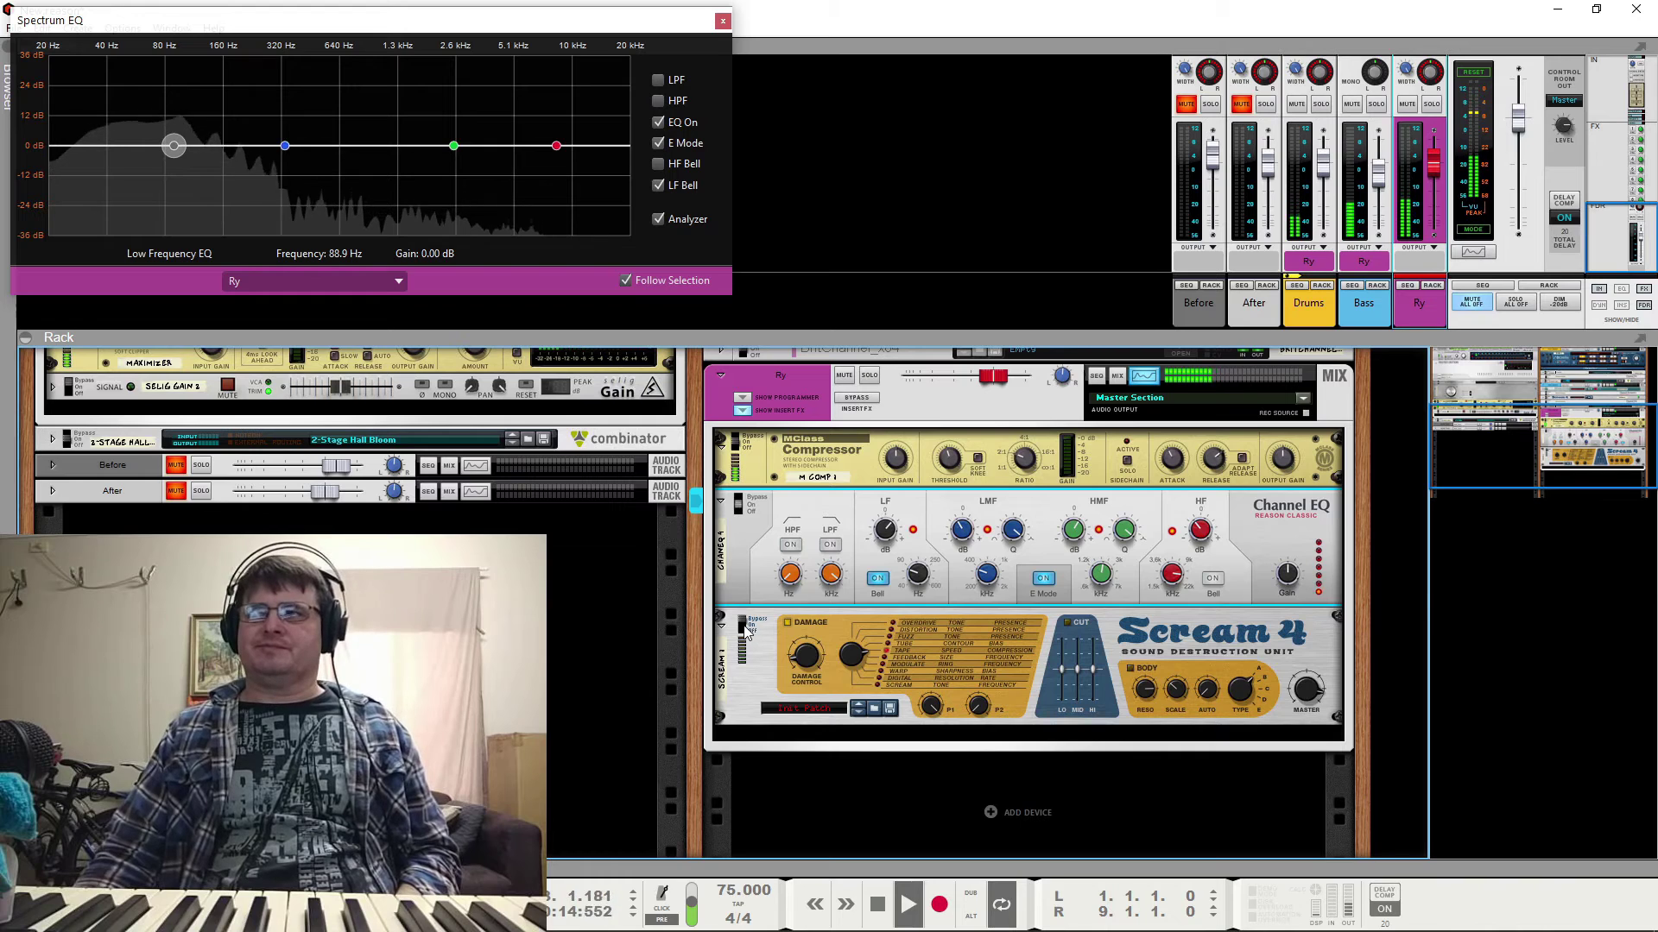
pyautogui.click(743, 631)
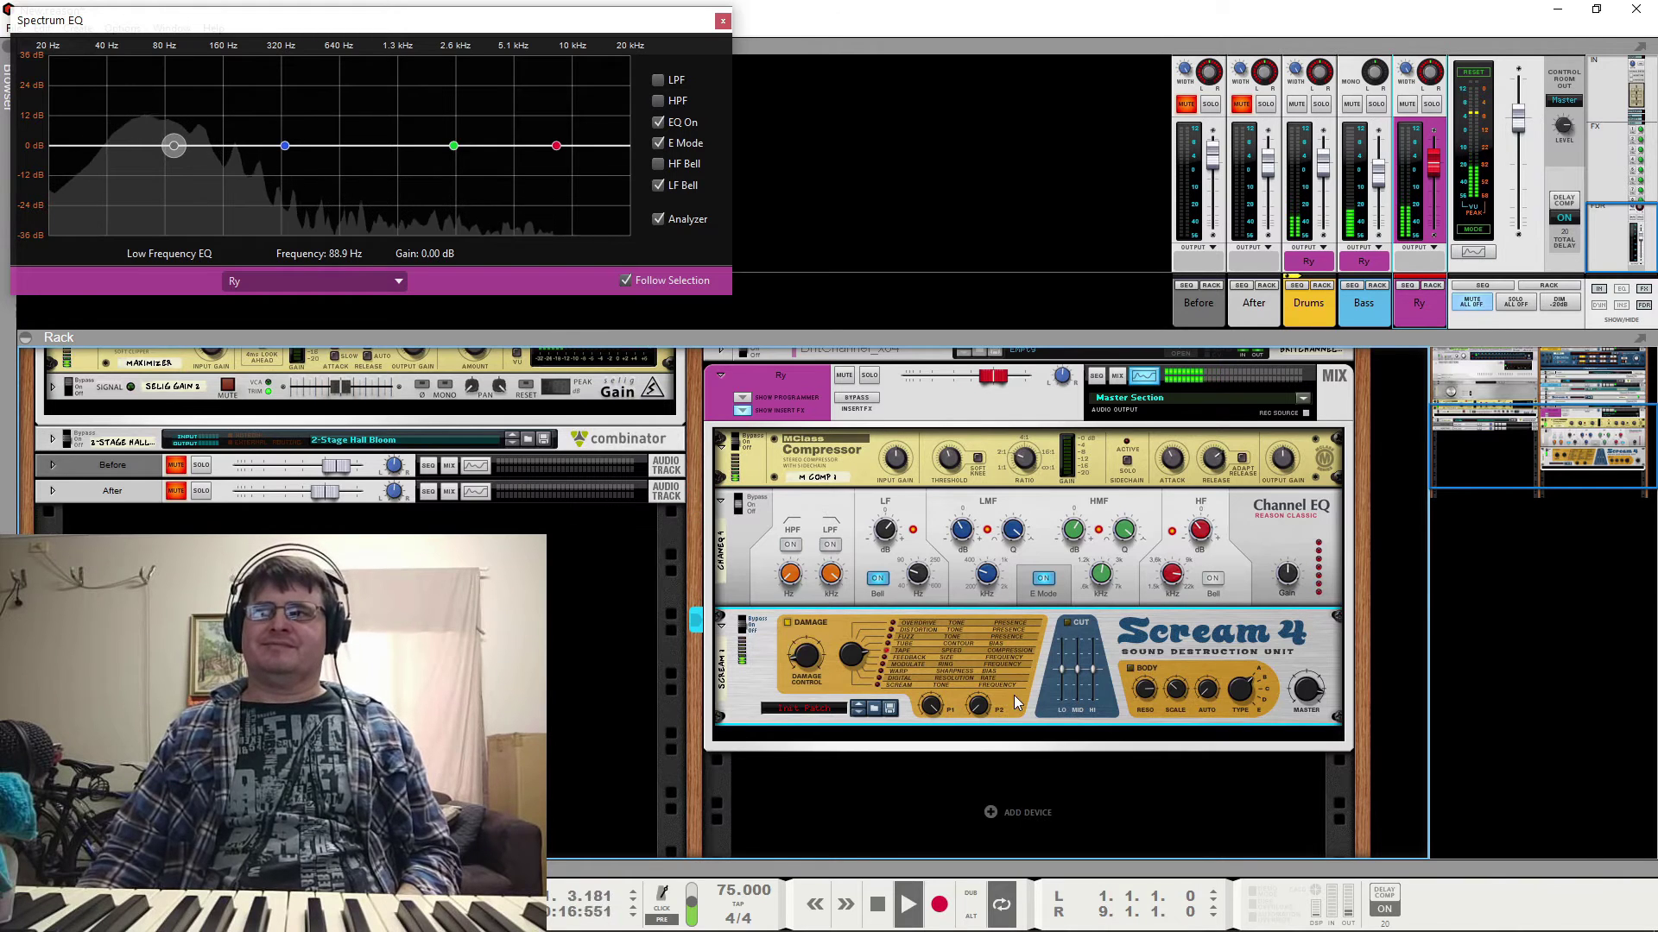
pyautogui.press('space')
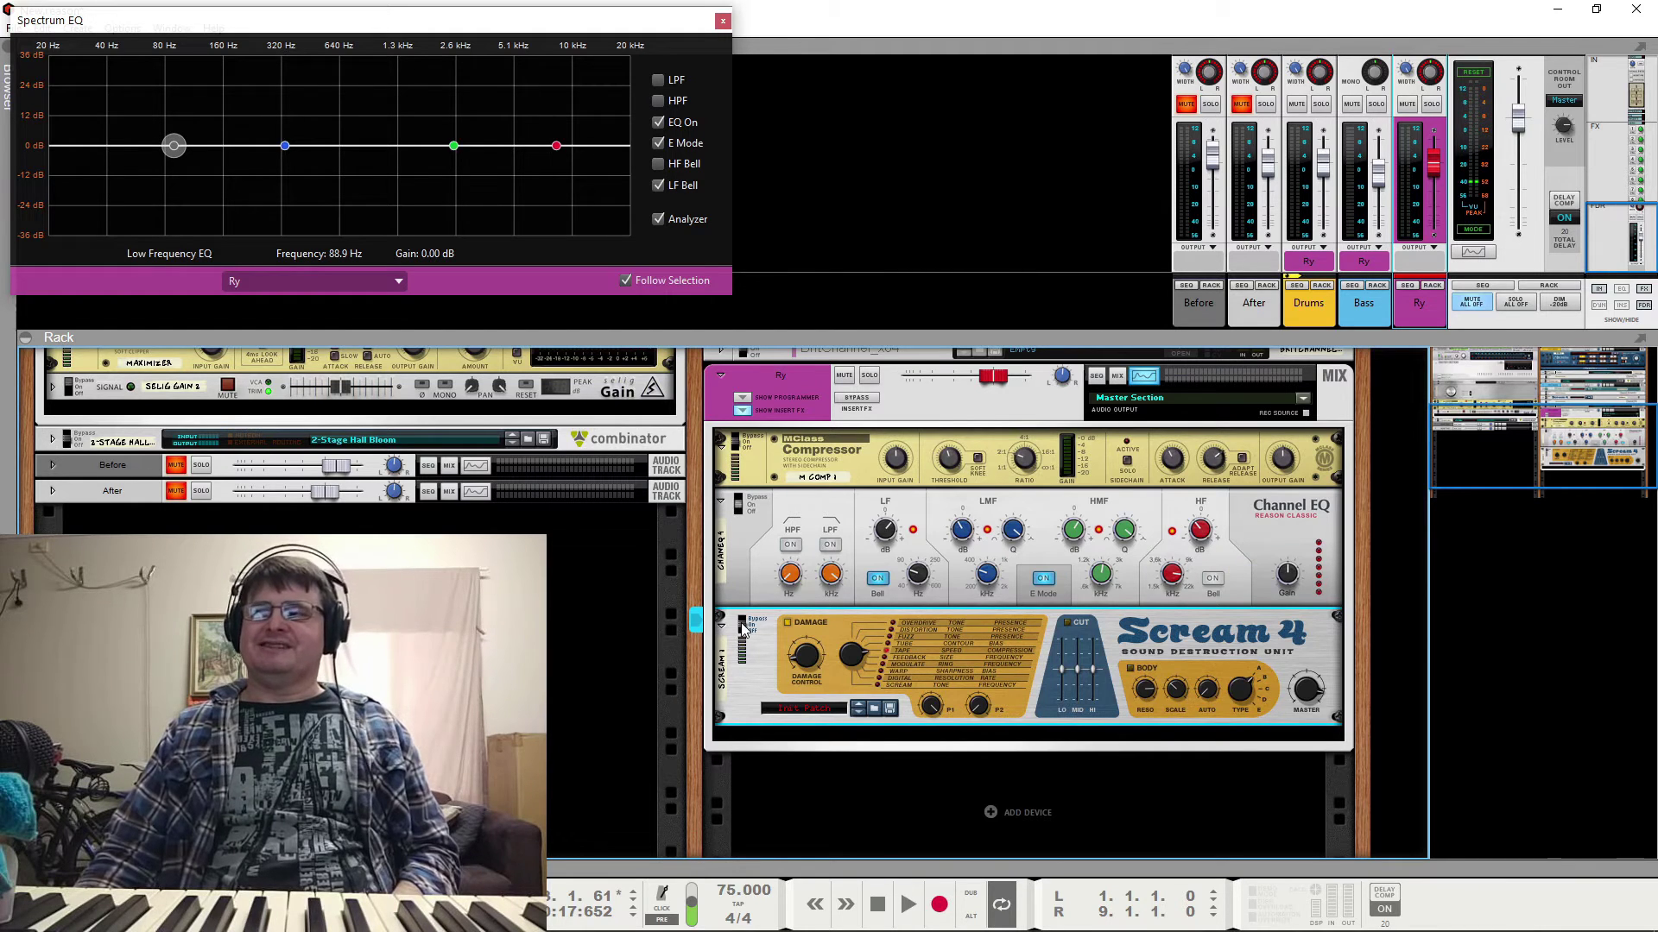
pyautogui.press('space')
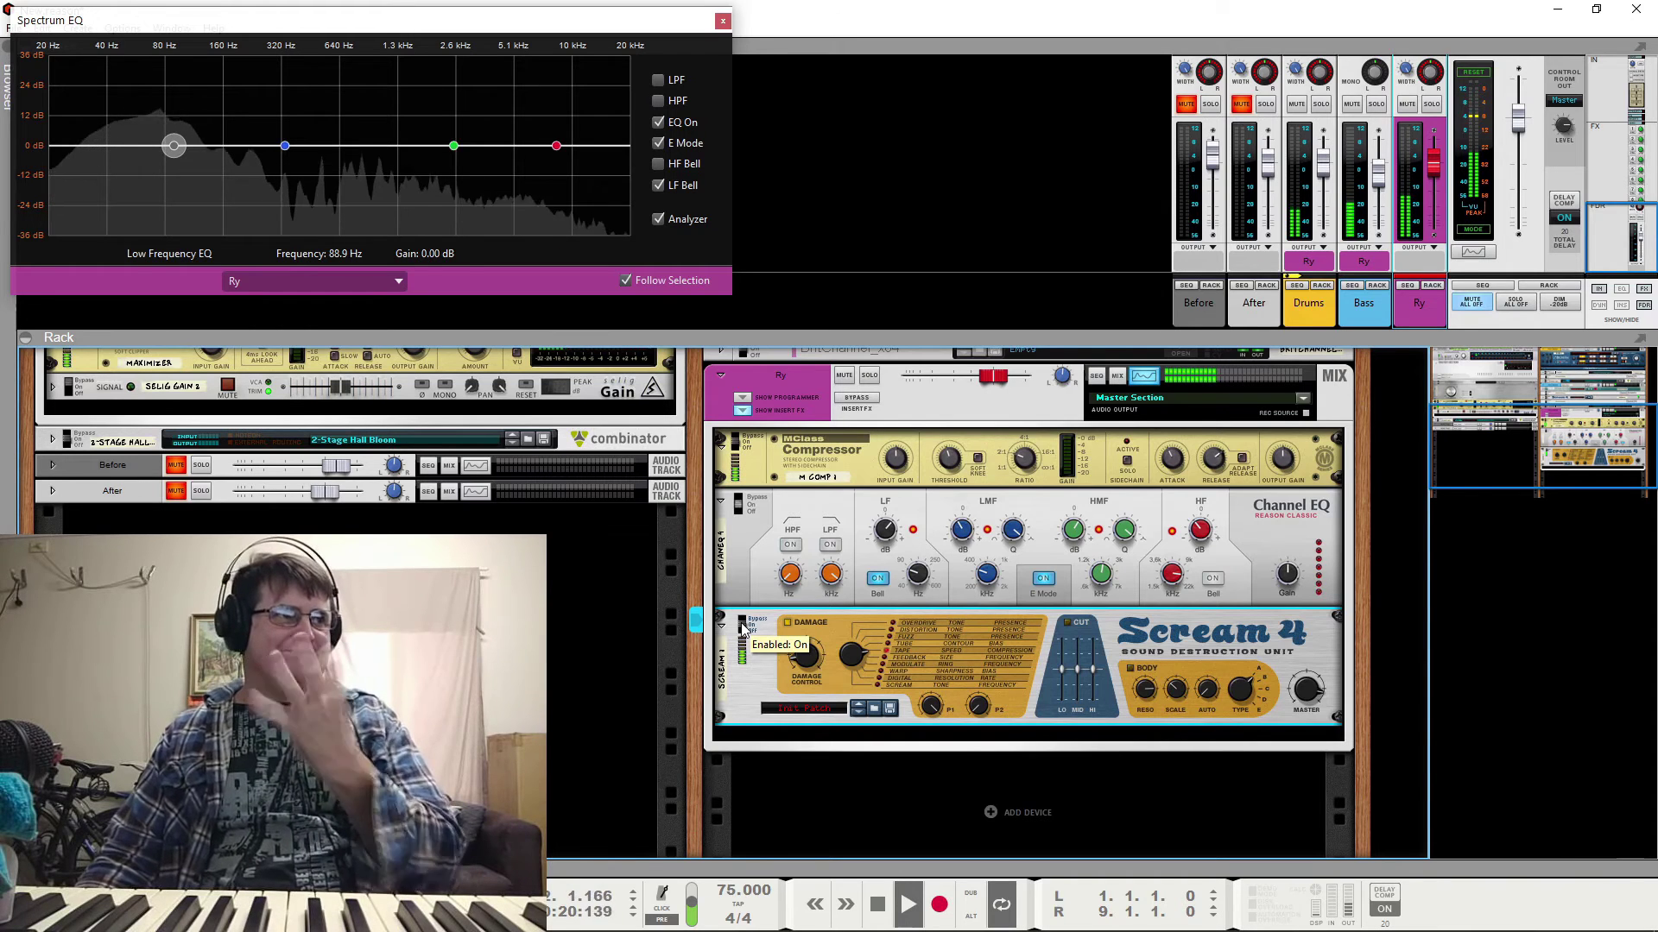
pyautogui.press('space')
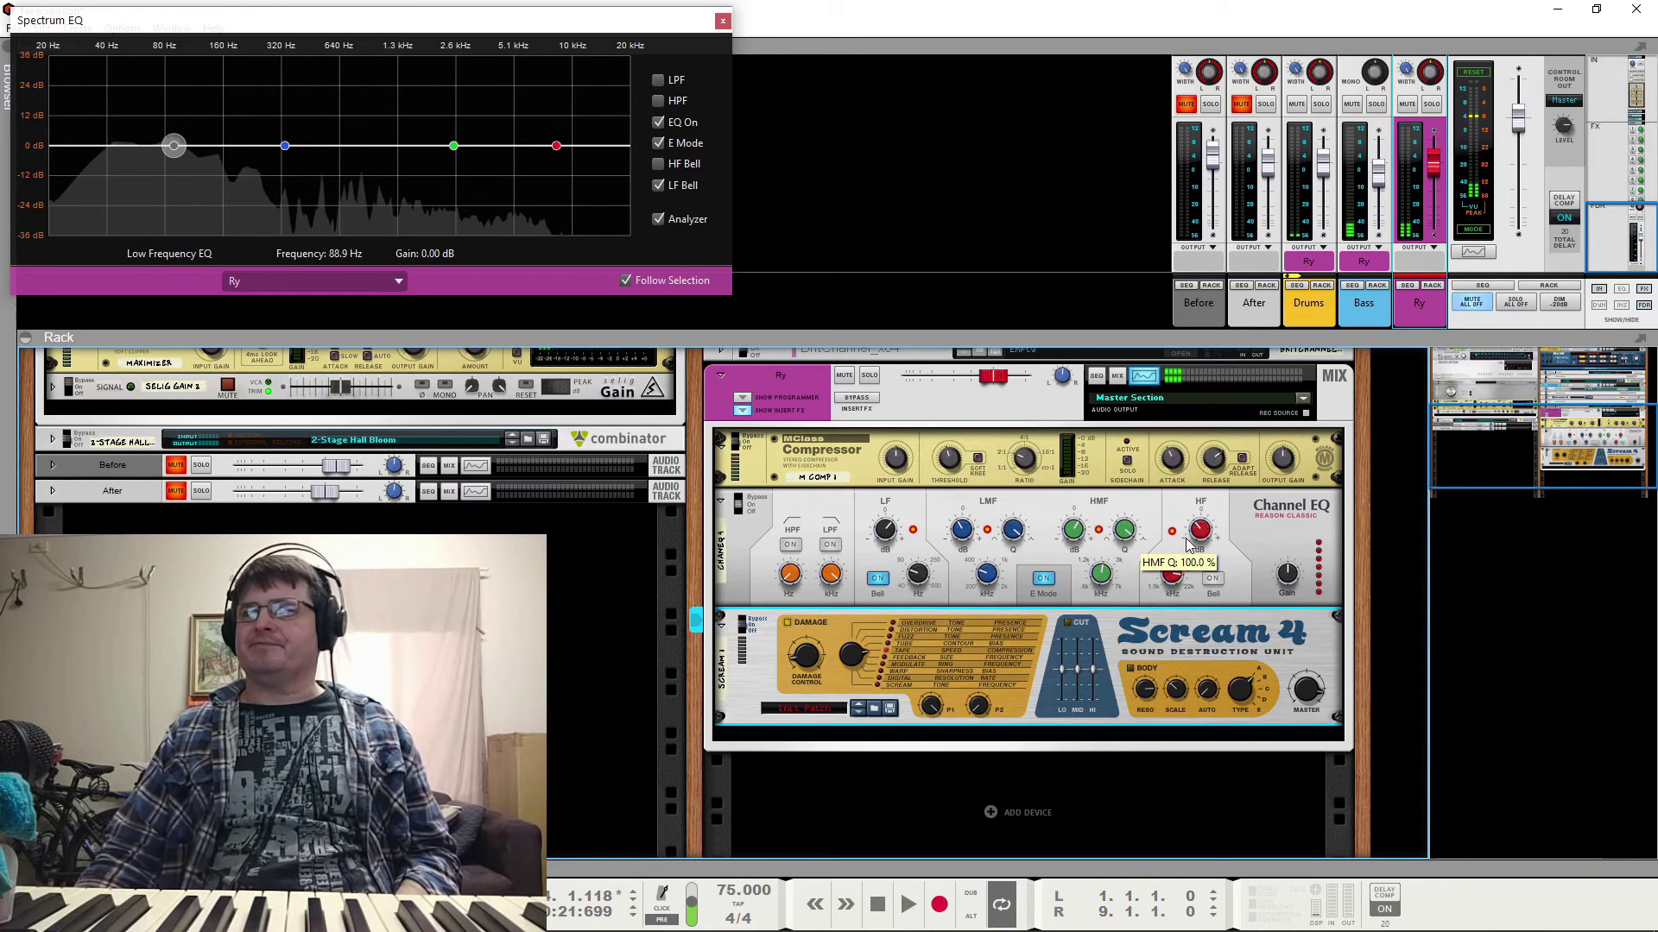
# Set the Channel EQ's HF gain to about -5.8 dB and compare the mix with Scream 4 bypassed and turned on
pyautogui.keyDown('ctrl'); pyautogui.click(1208, 538); pyautogui.keyUp('ctrl')
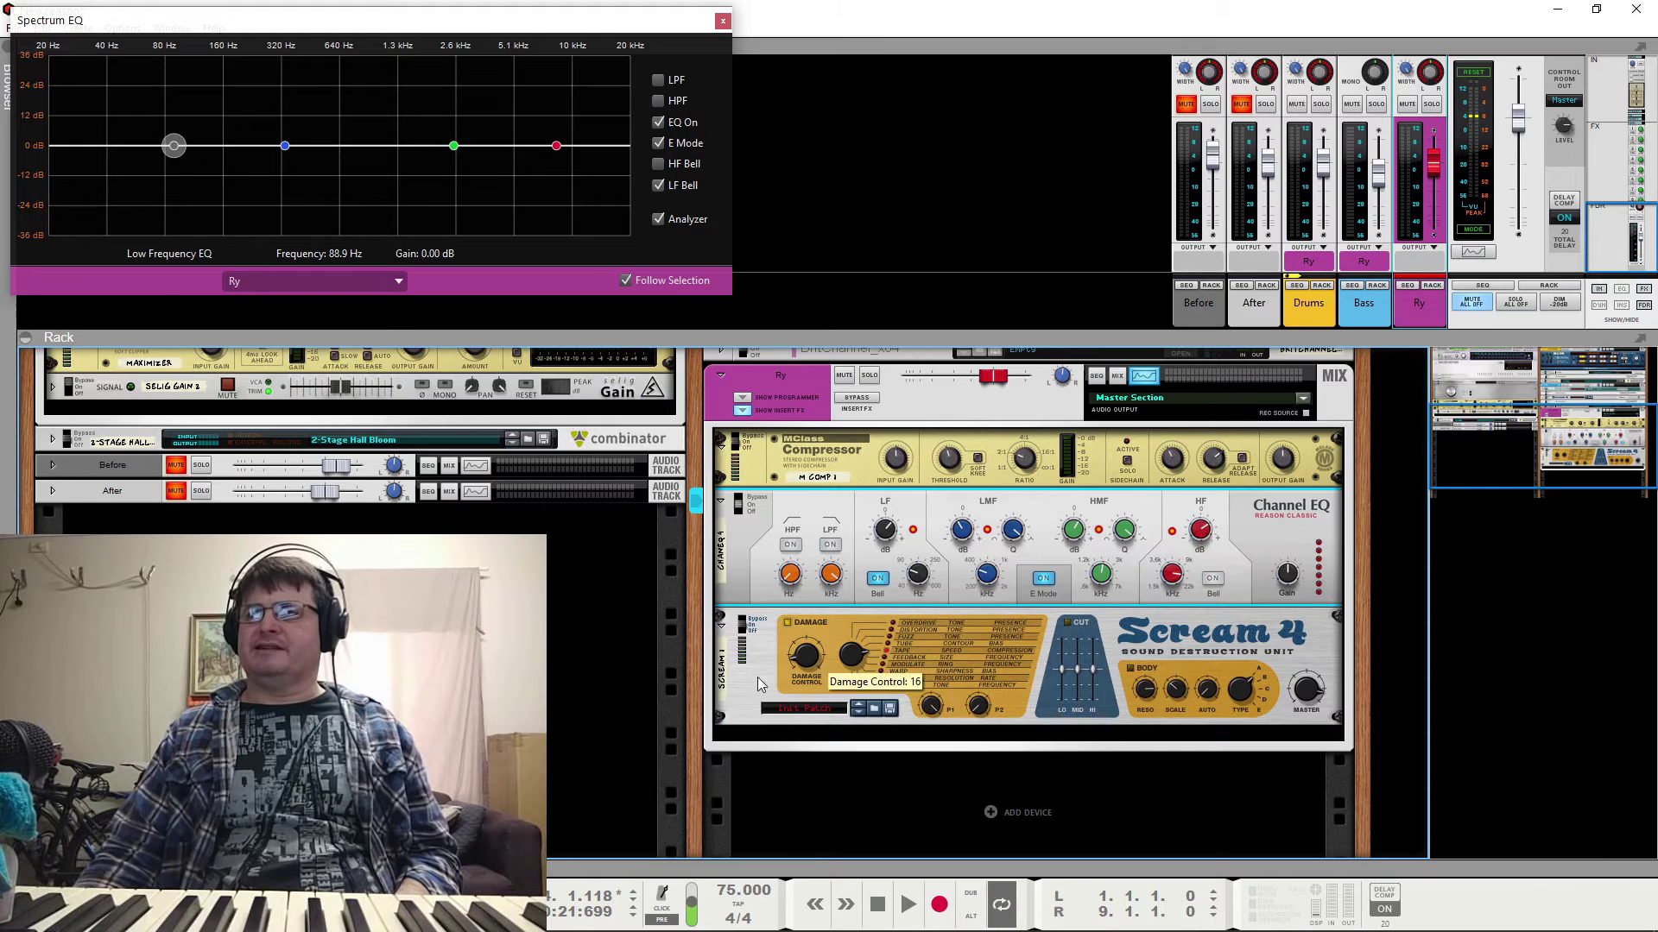
pyautogui.click(750, 622)
pyautogui.press('space')
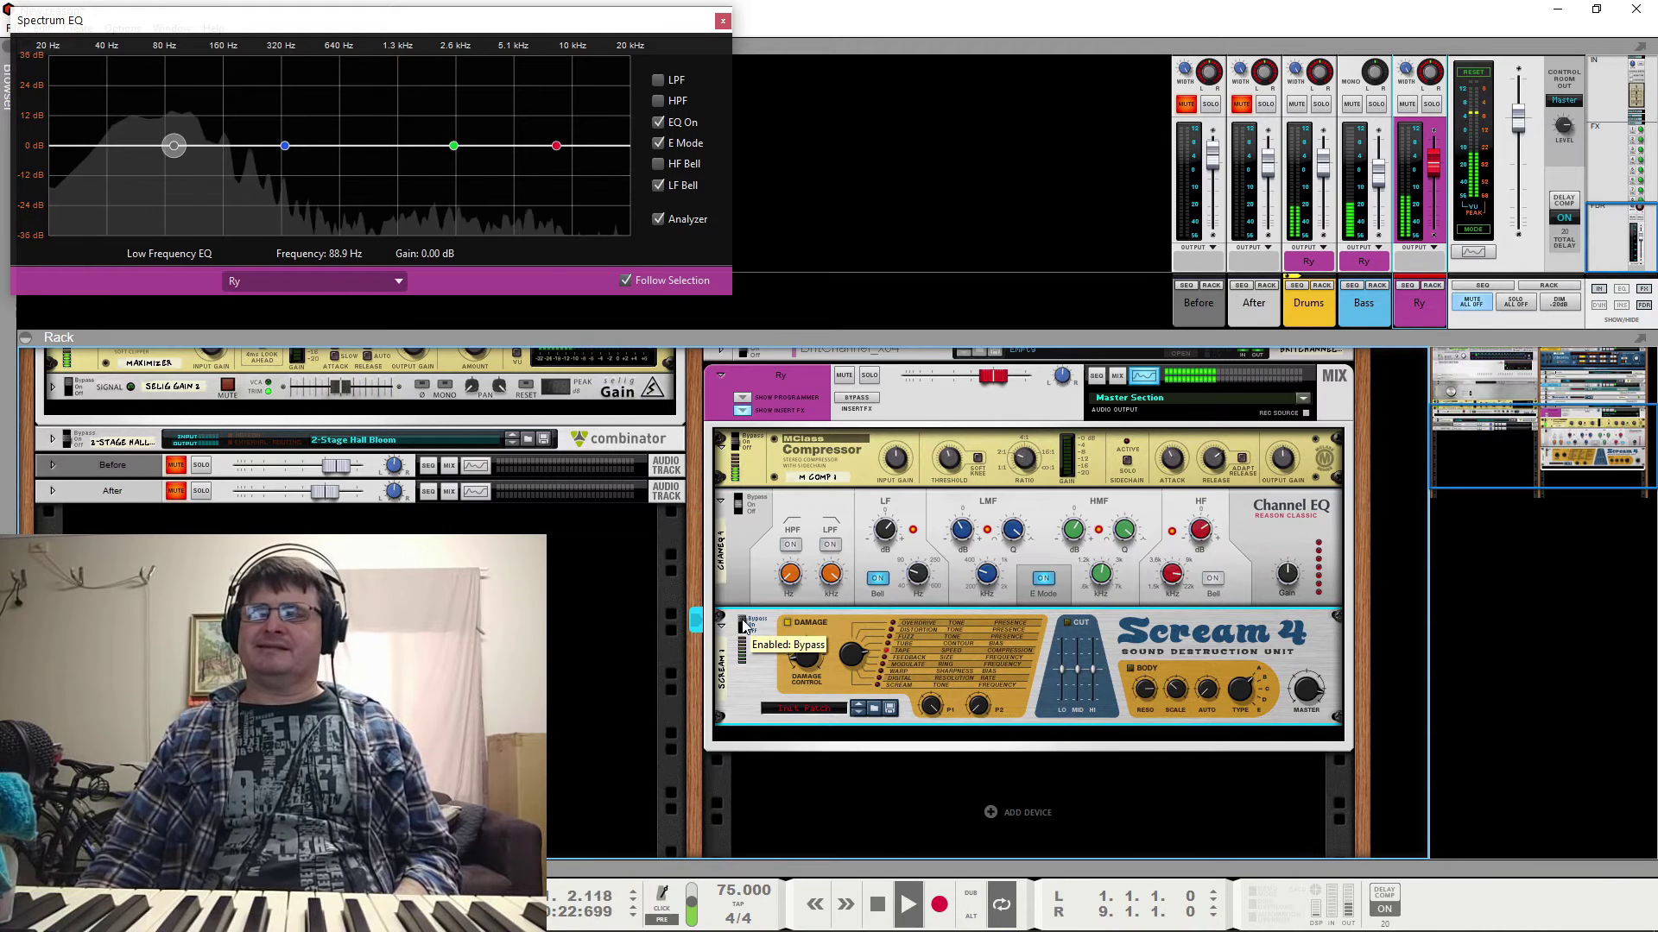
pyautogui.press('space')
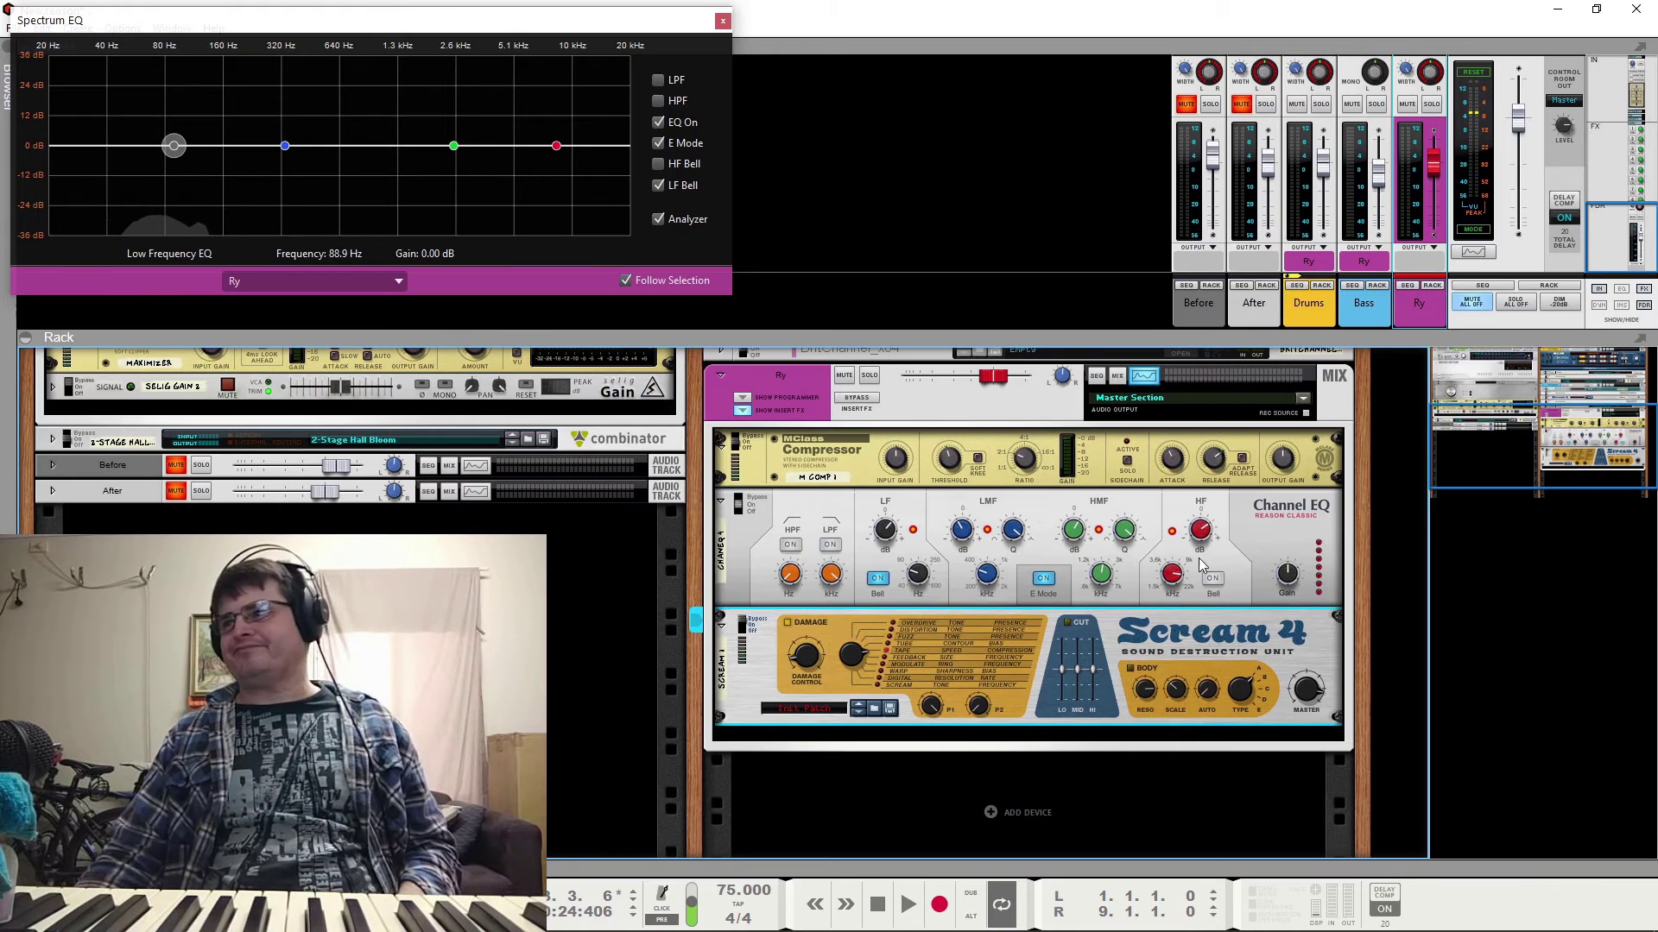
pyautogui.click(1198, 596)
pyautogui.moveTo(1203, 529); pyautogui.dragTo(1203, 564)
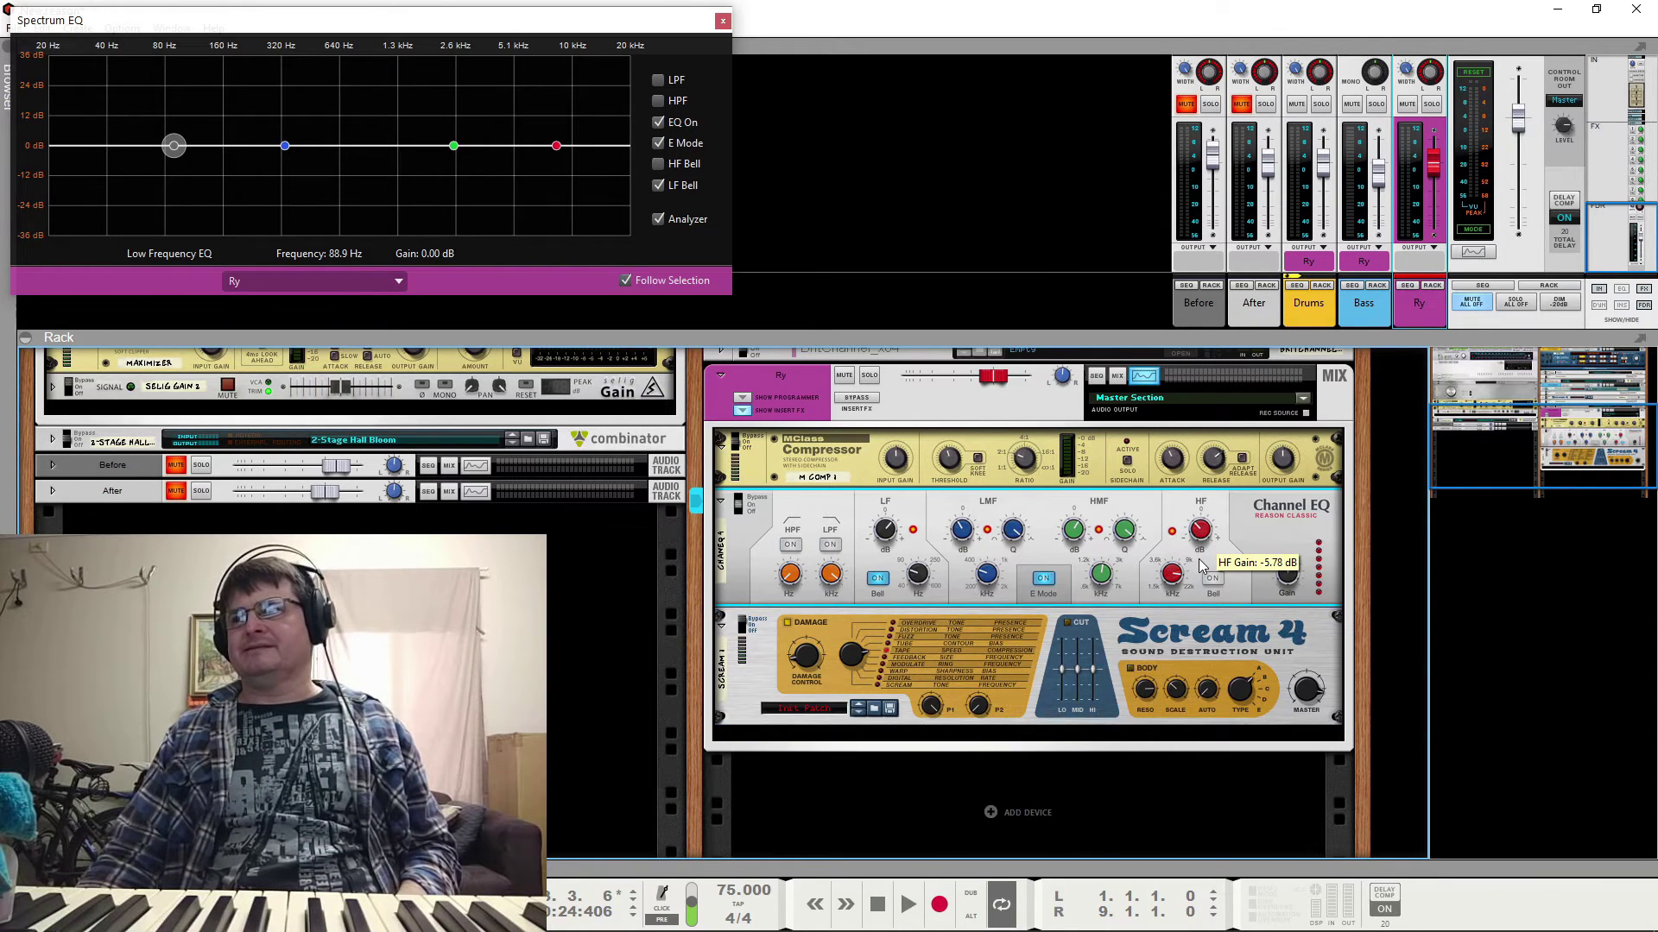
pyautogui.click(742, 639)
pyautogui.press('space')
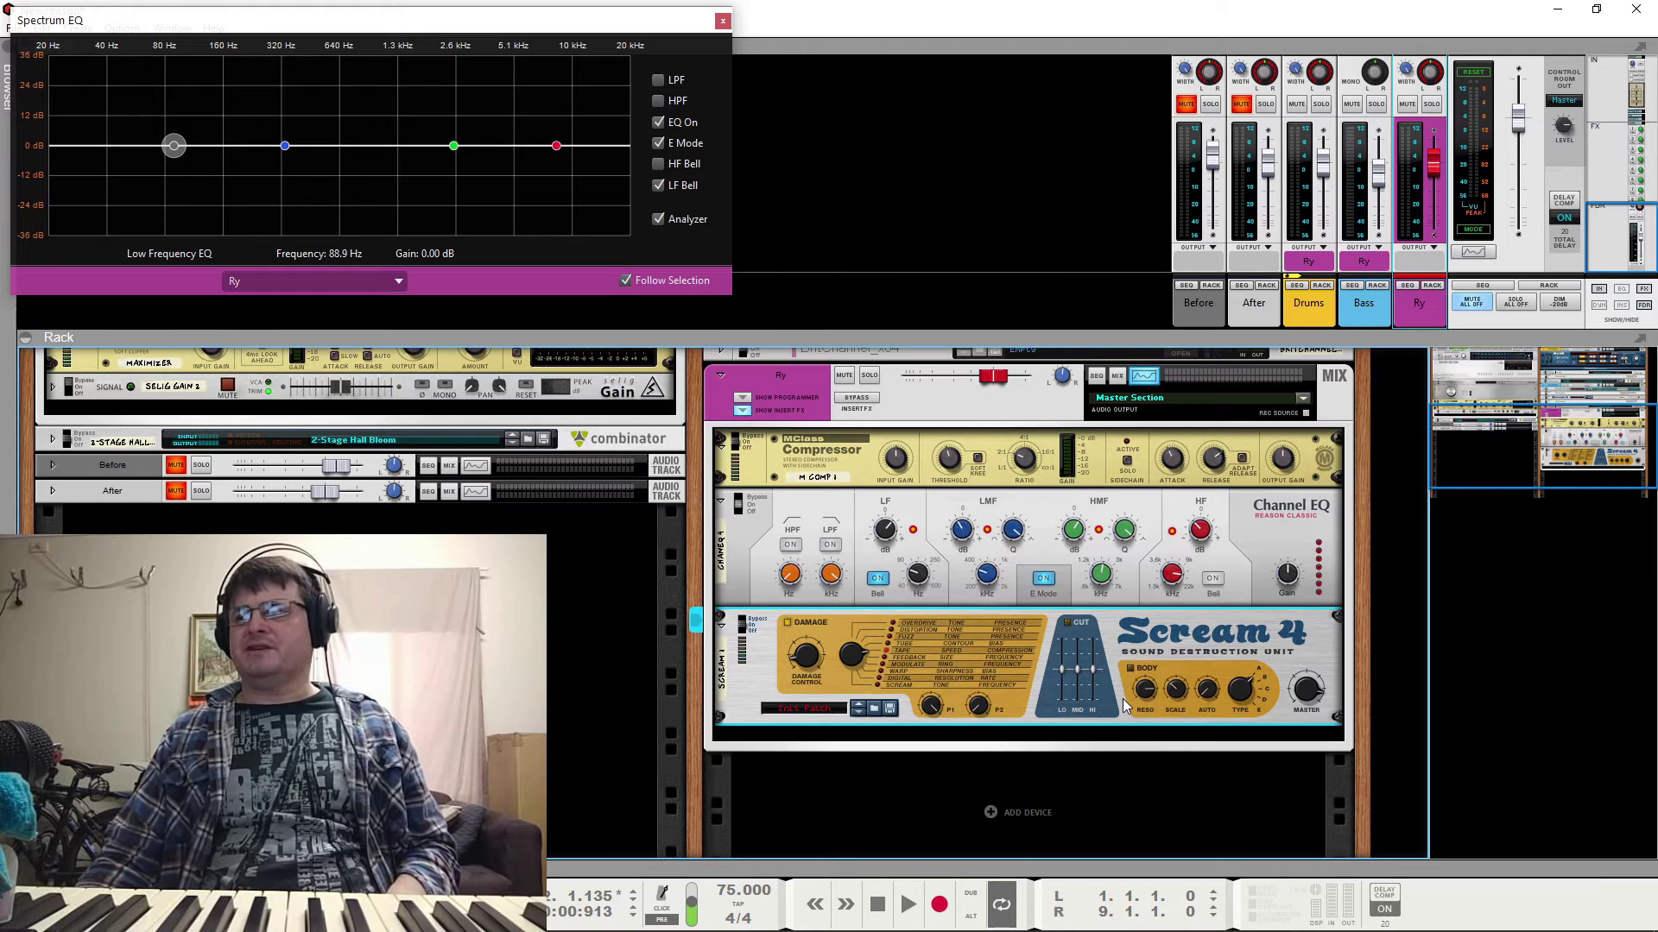
# Play the mix with Ry's Scream 4 turned on and review the drums, bass and Ry device chains in the rack
pyautogui.press('space')
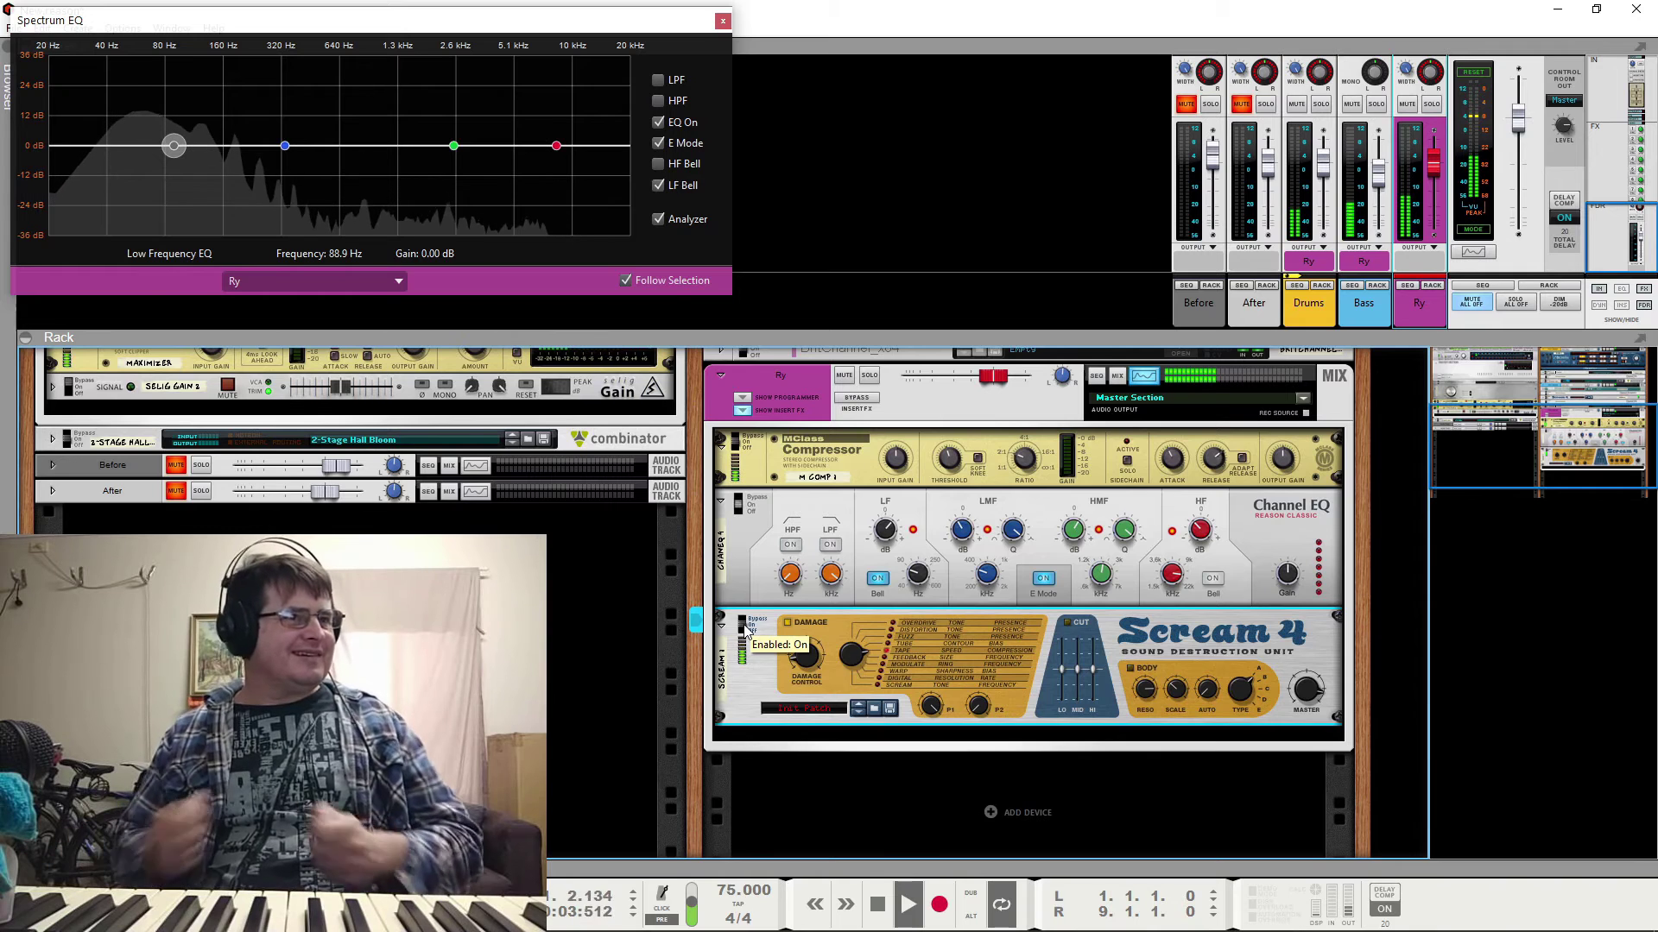
pyautogui.press('space')
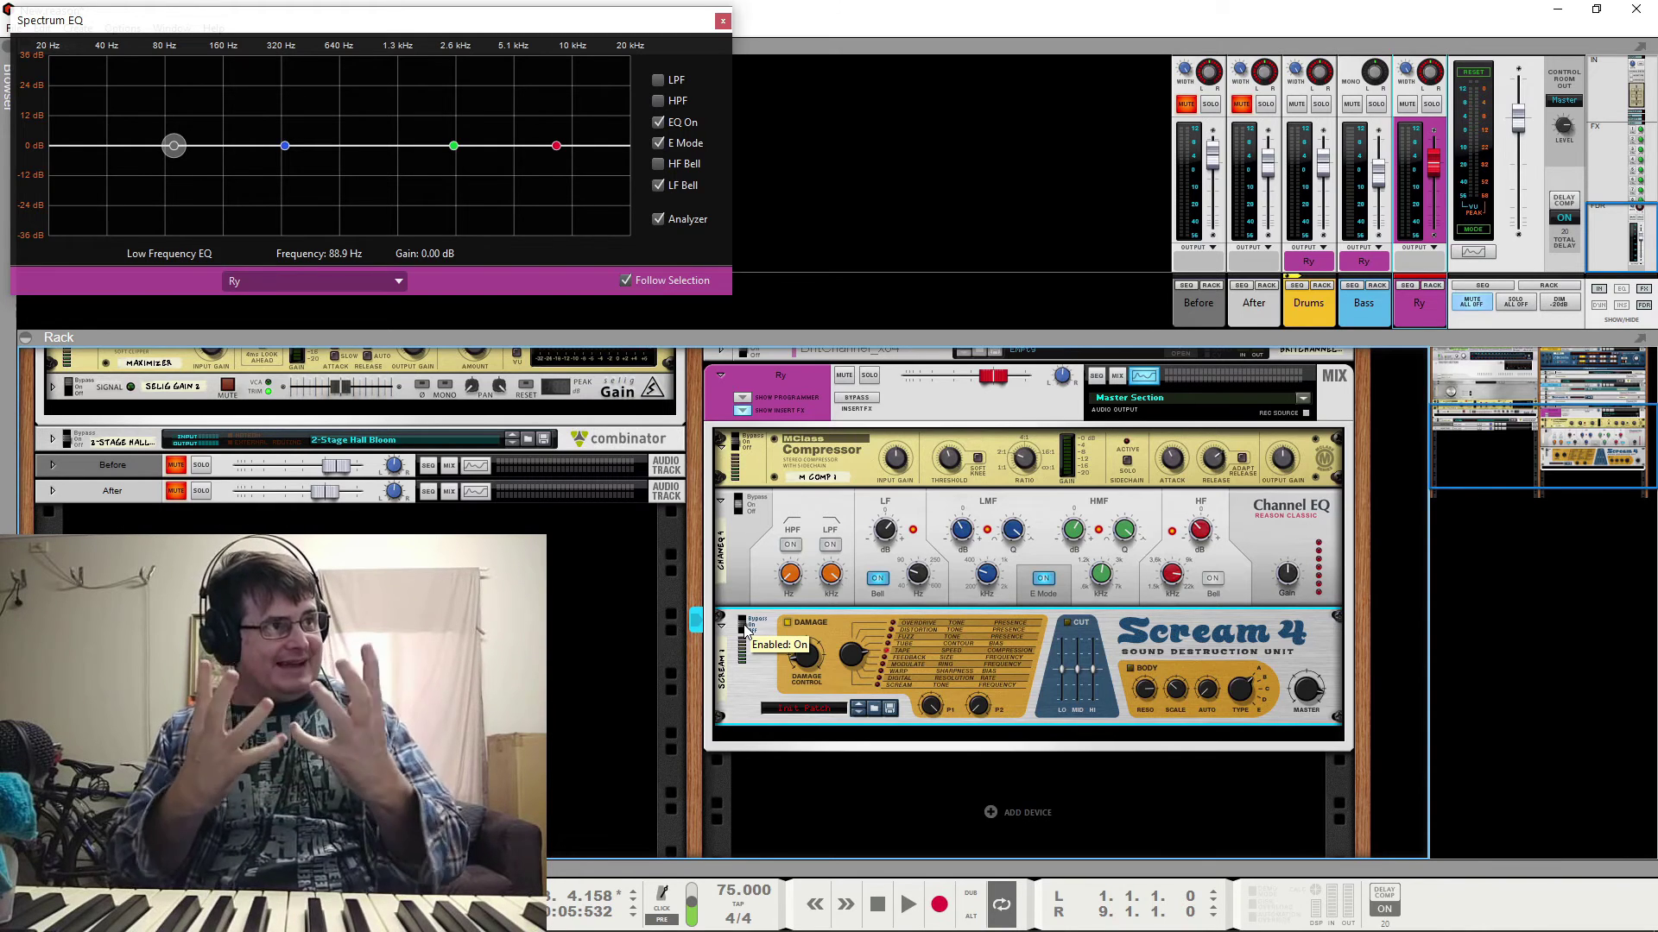
pyautogui.press('space')
pyautogui.scroll(10, 1110, 558)
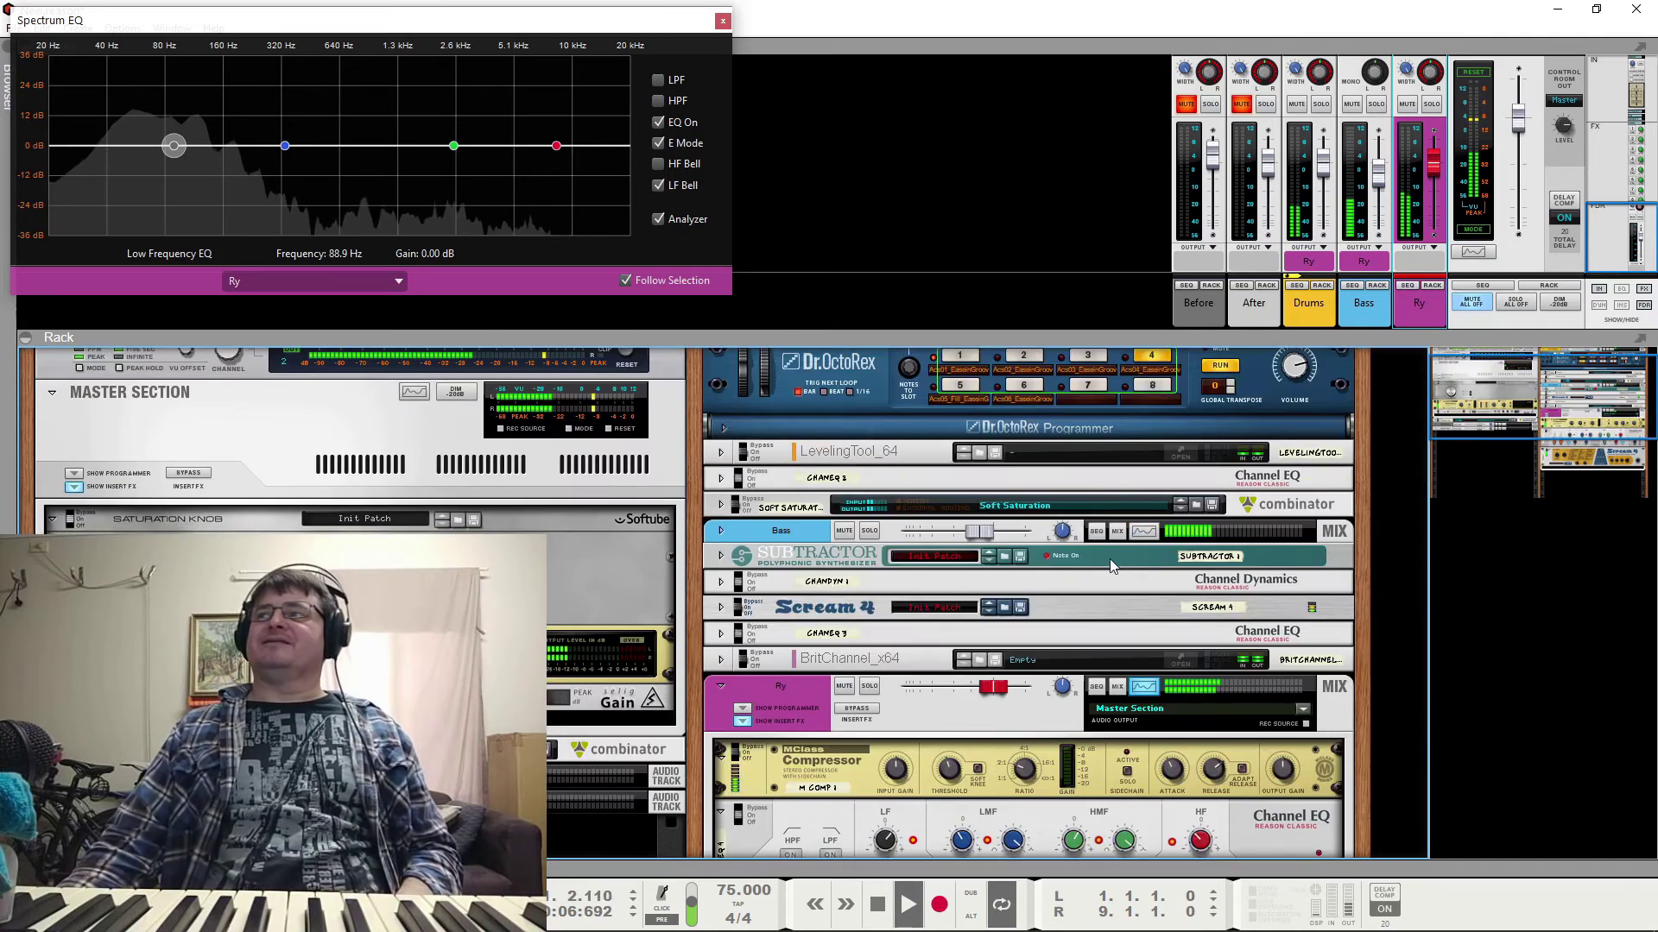
pyautogui.scroll(-8, 1094, 688)
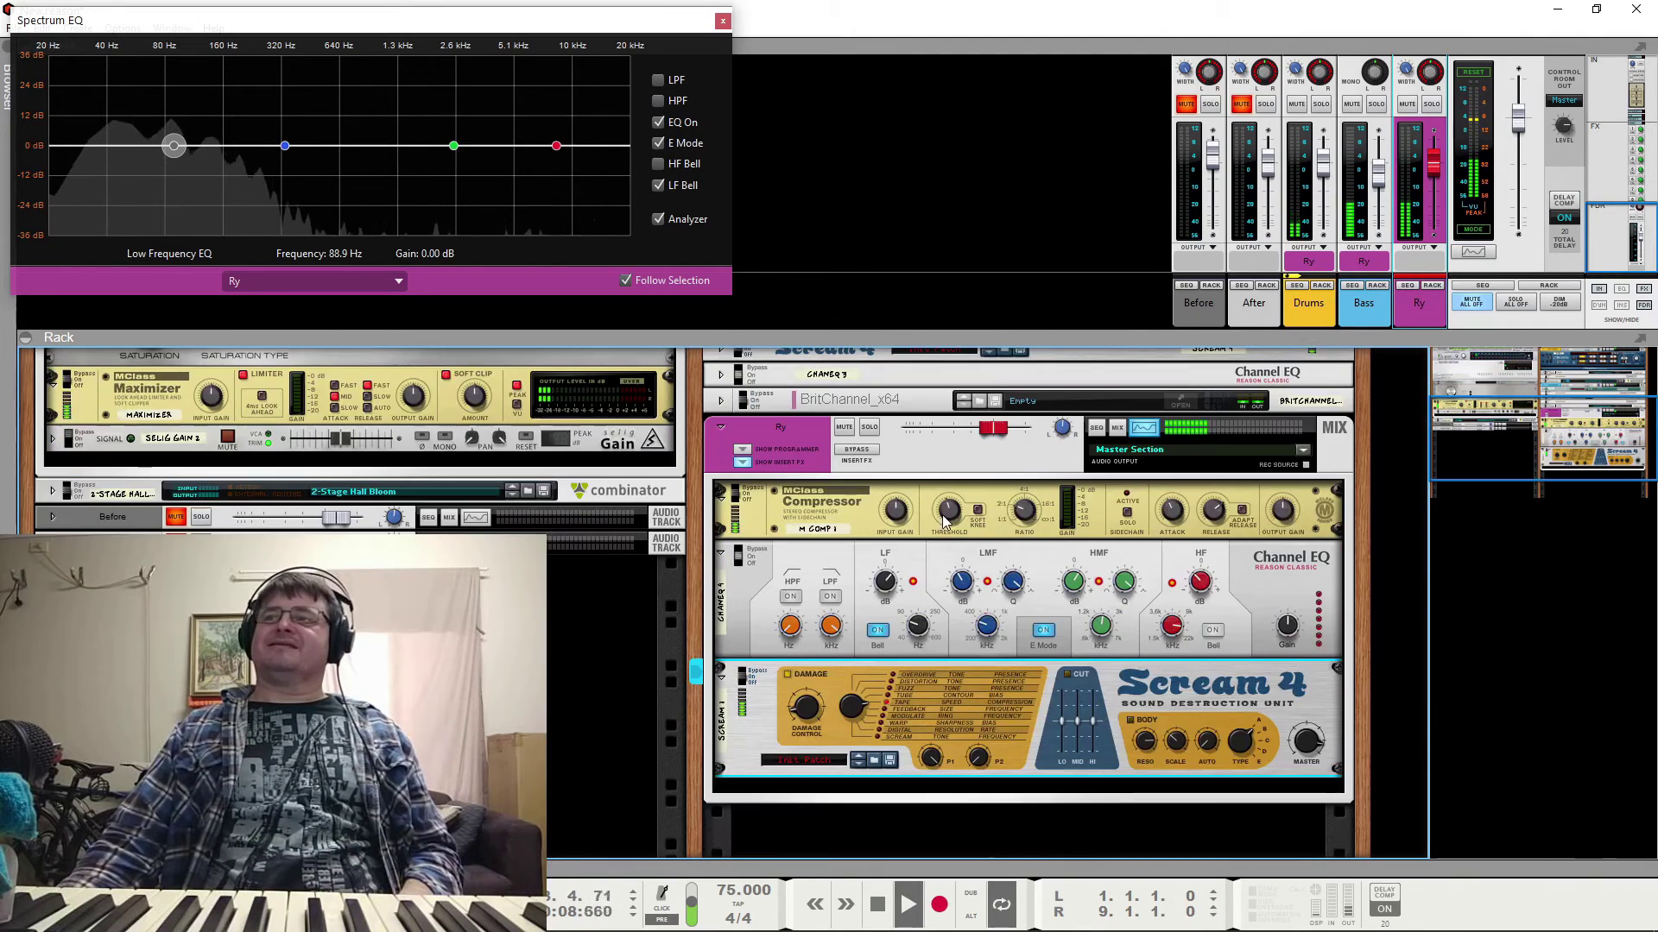
pyautogui.press('space')
pyautogui.scroll(8, 1006, 675)
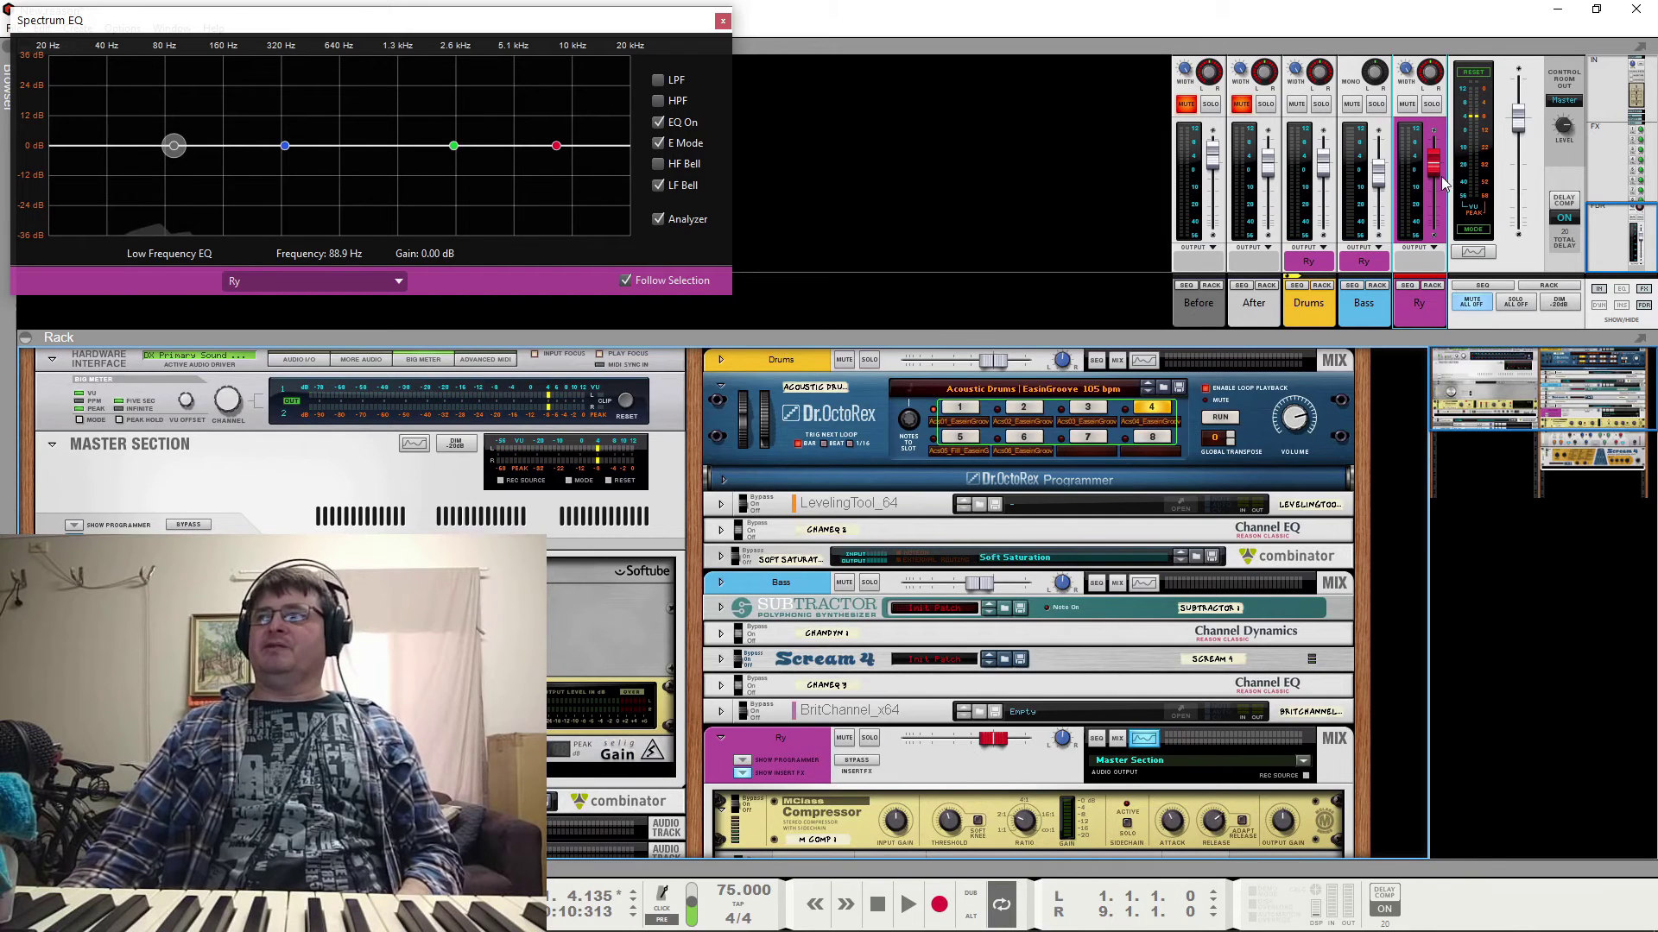
# Play the mix briefly without reverb and turn on Ry's FX send 2 to 2-Stage Hall Bloom
pyautogui.moveTo(1614, 240); pyautogui.dragTo(1651, 159)
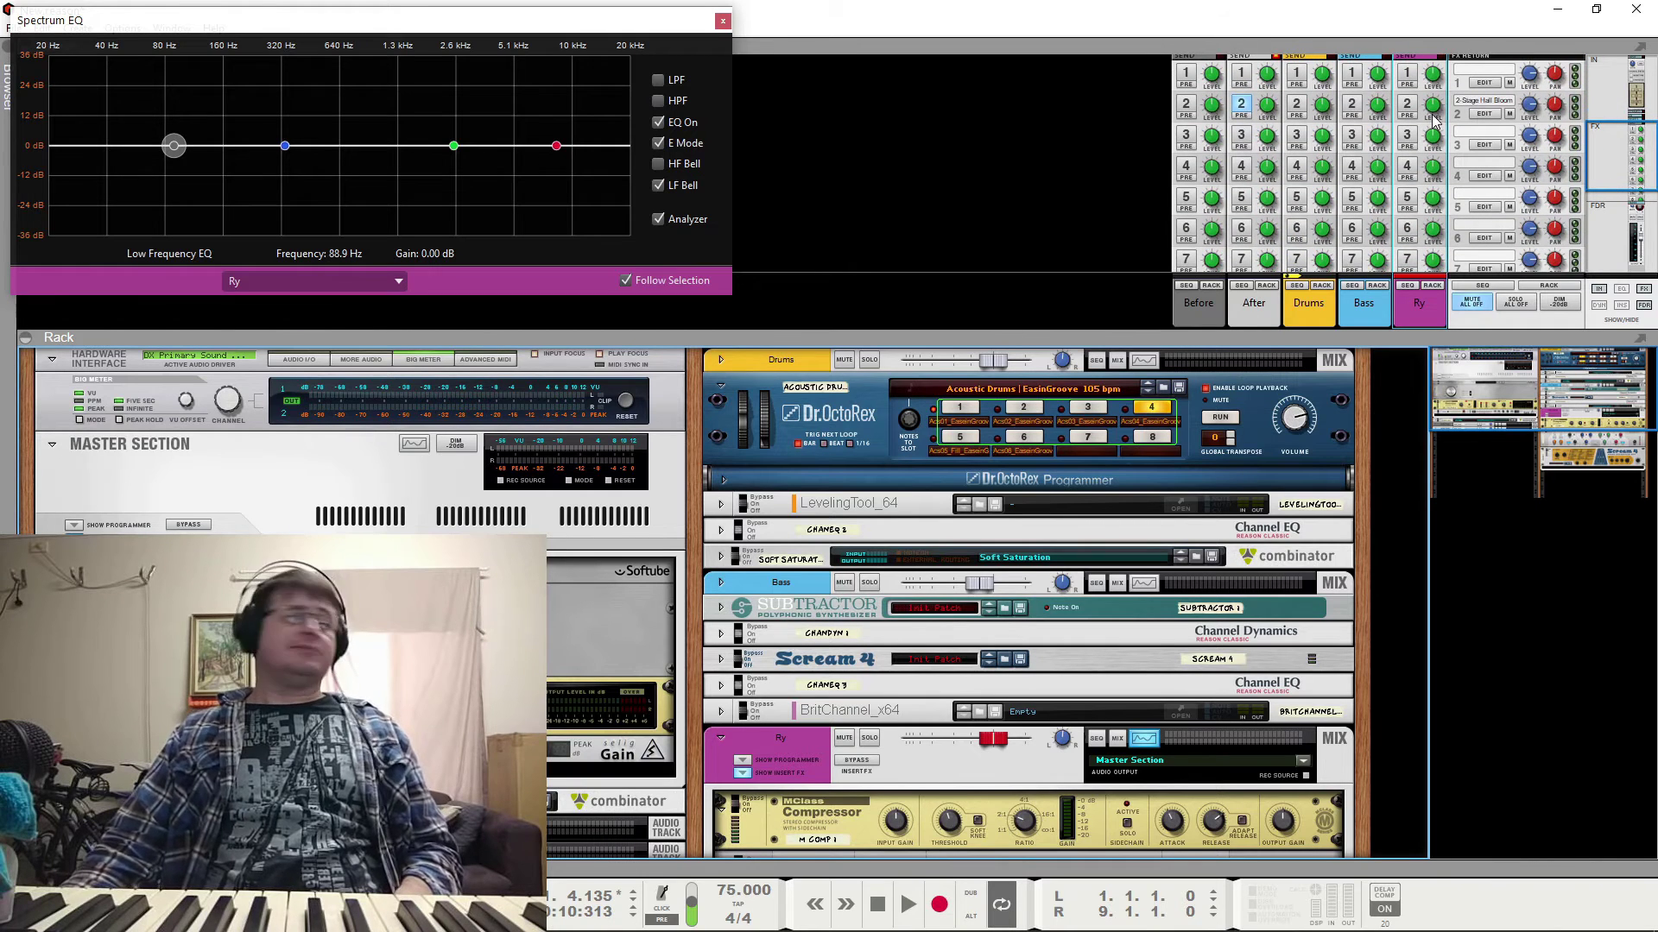
pyautogui.moveTo(1433, 118)
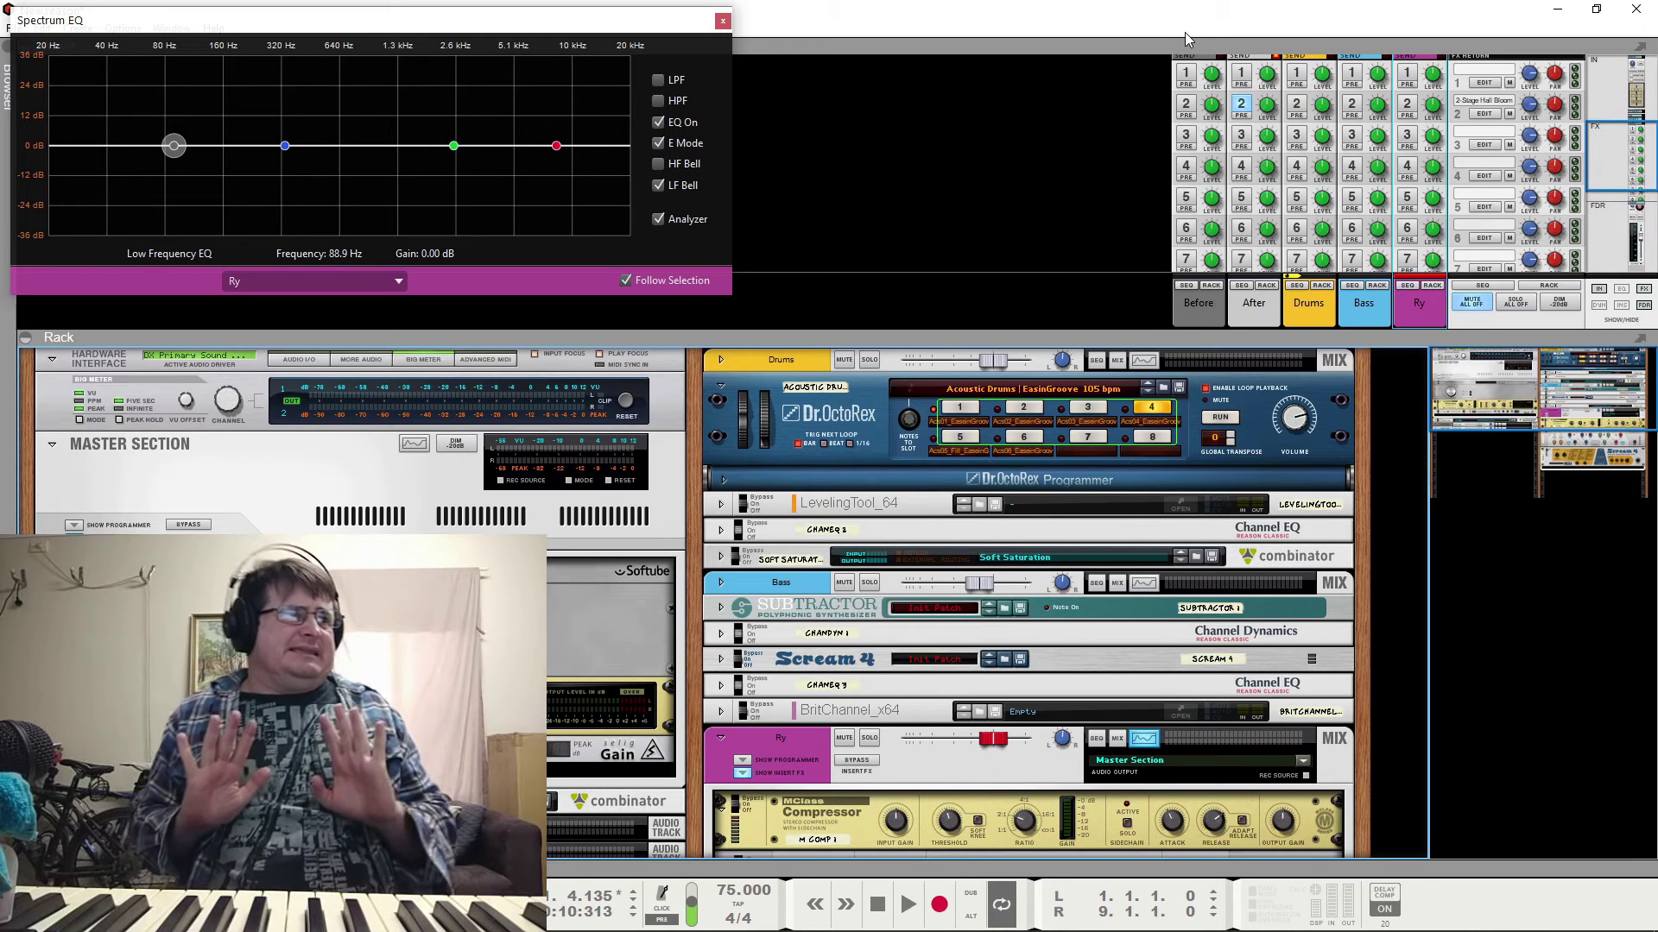
pyautogui.press('space')
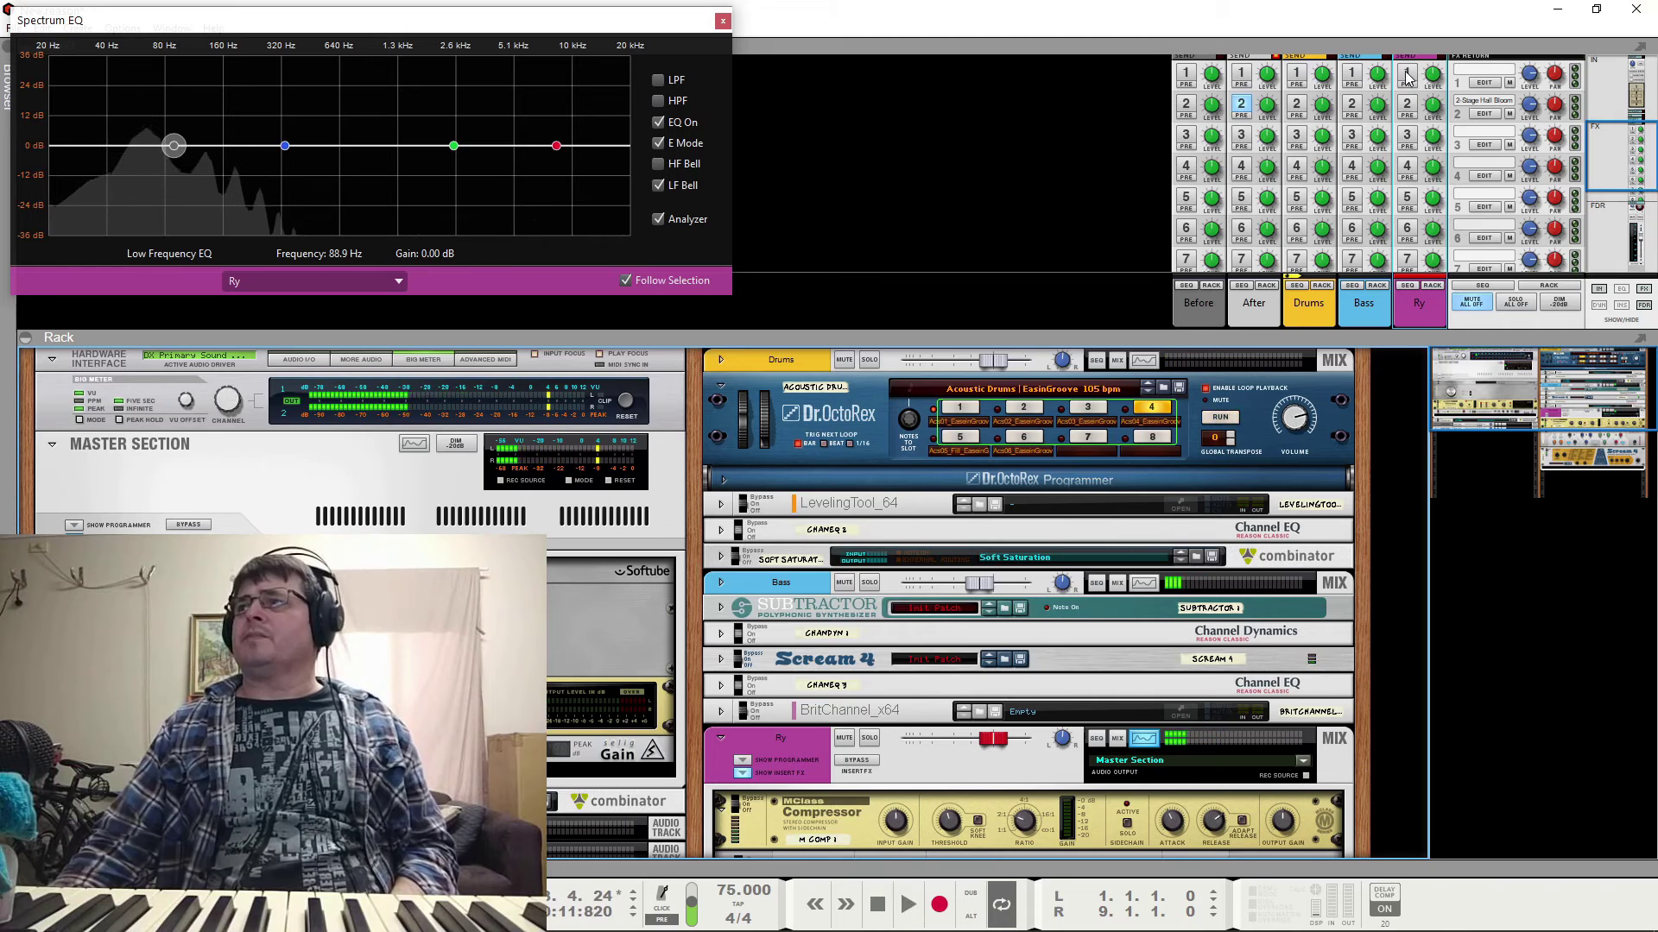
pyautogui.scroll(-2, 637, 491)
pyautogui.scroll(-3, 637, 490)
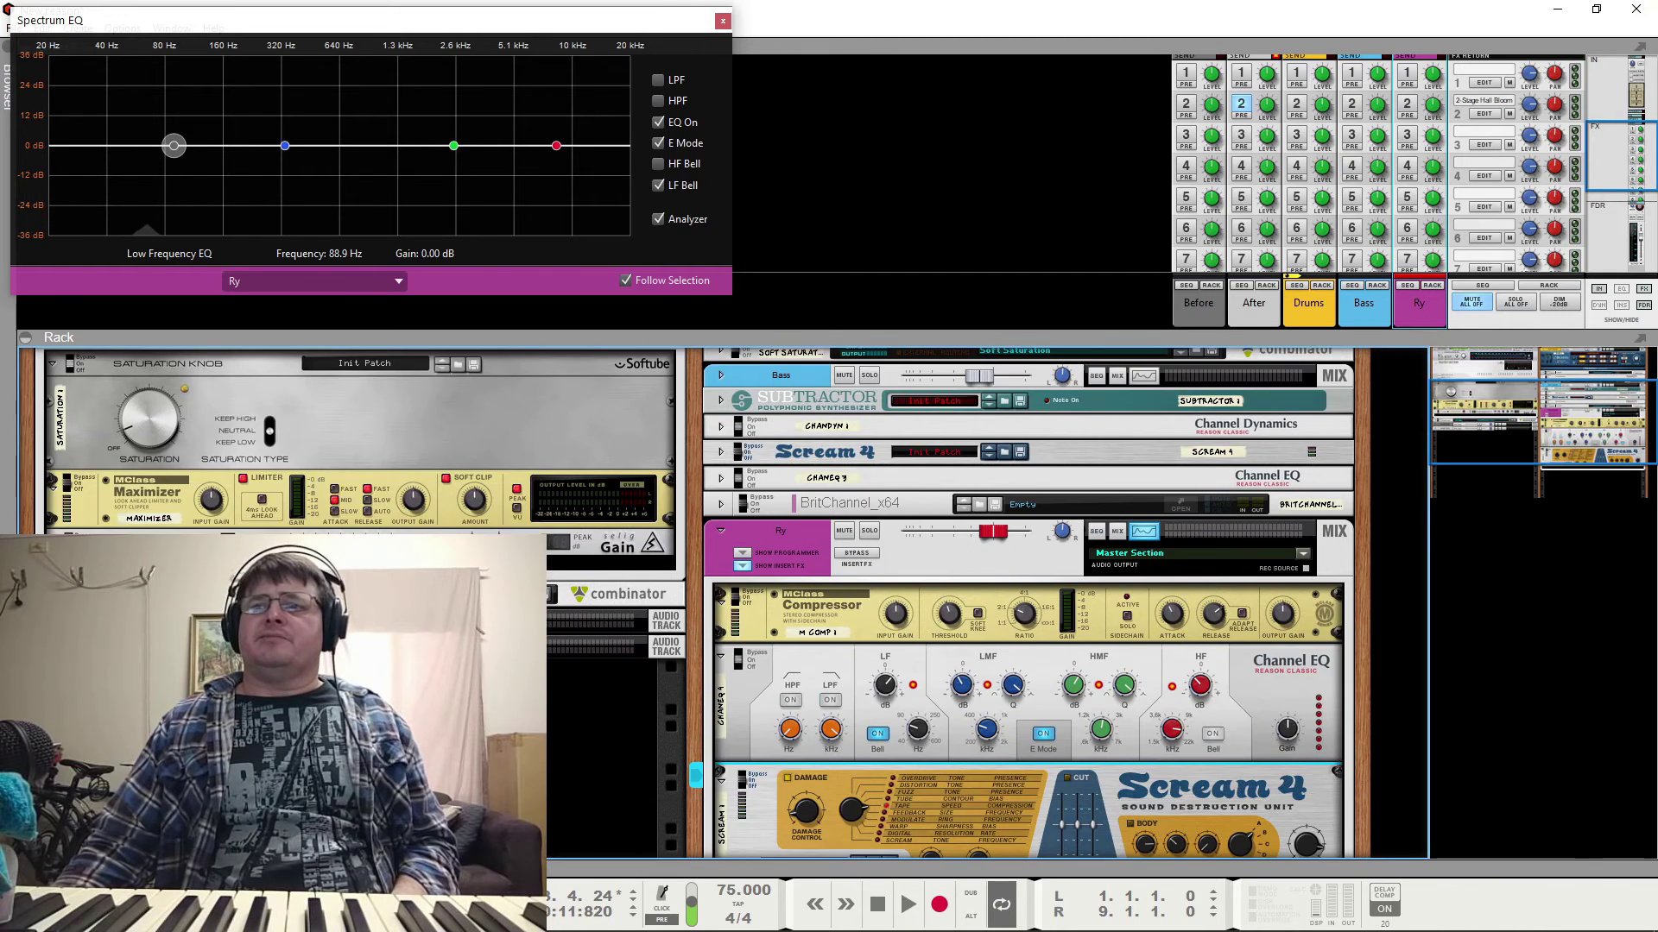
pyautogui.scroll(5, 998, 515)
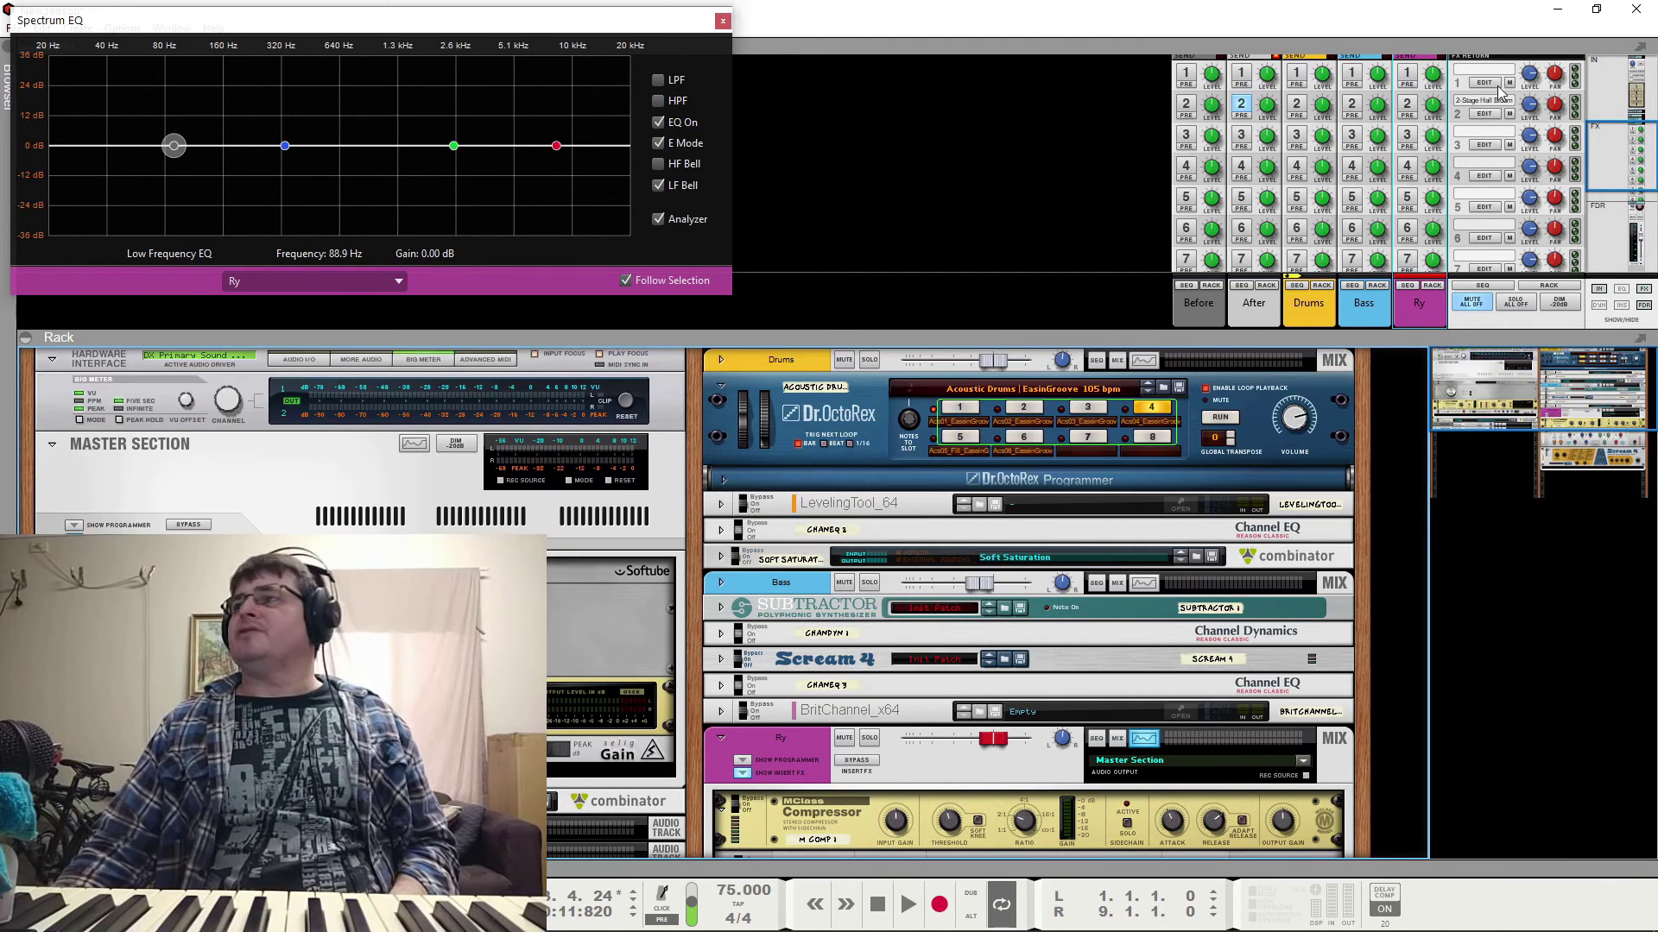
pyautogui.click(1407, 104)
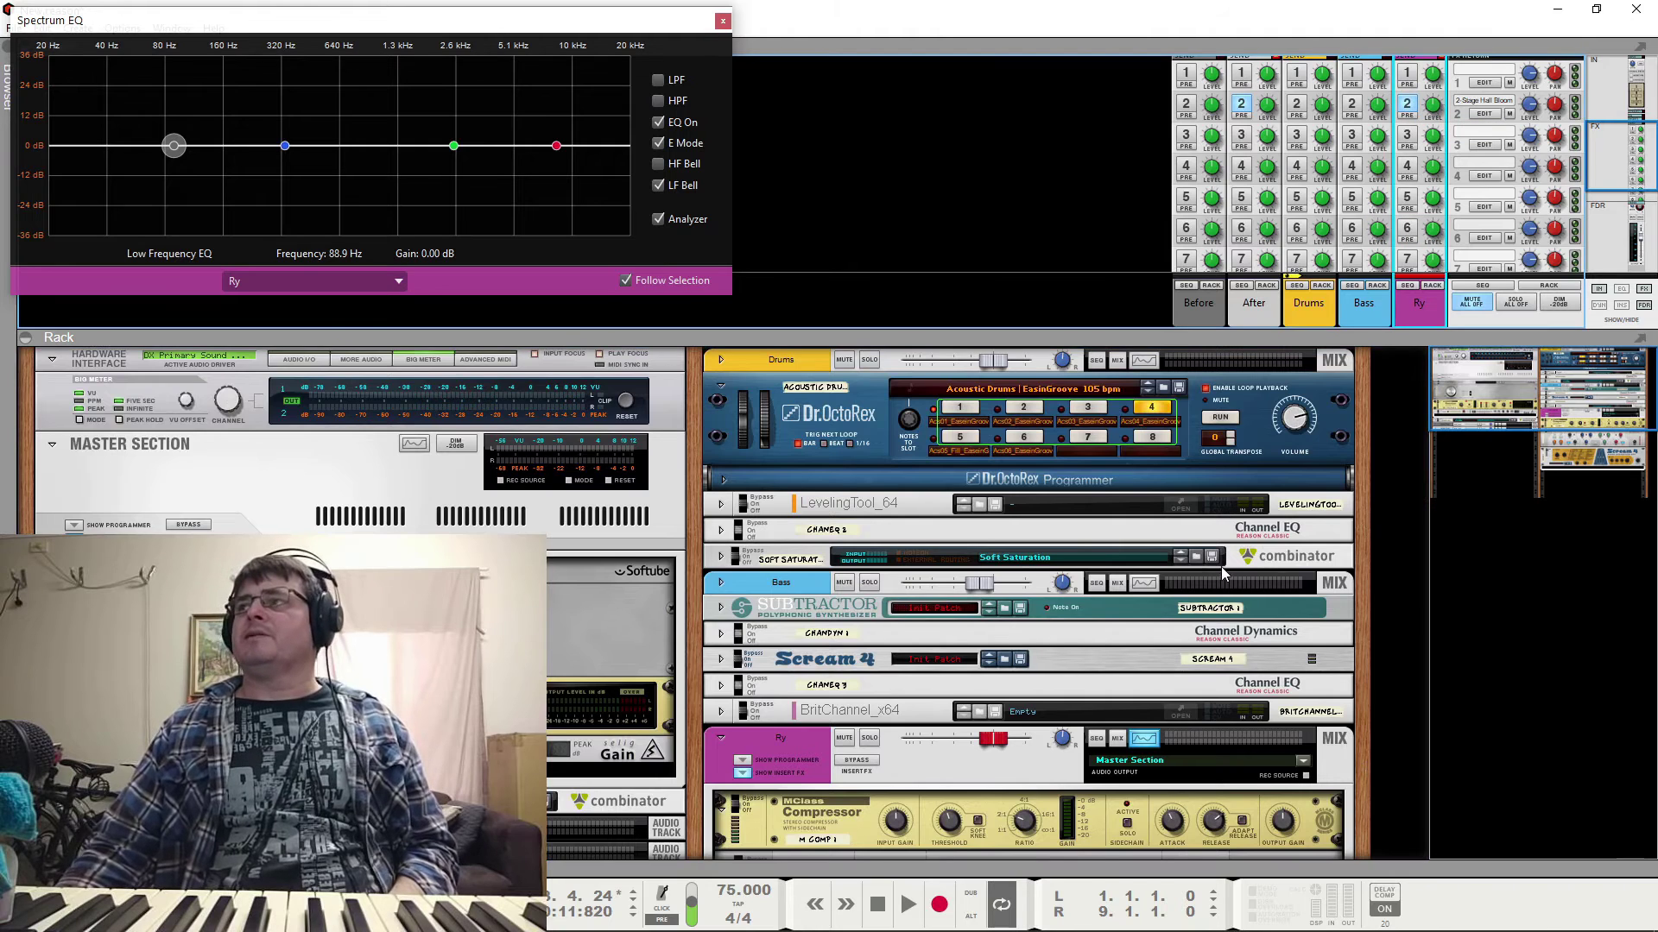
# Play the mix and adjust Ry's FX send 2 level to the hall reverb
pyautogui.press('space')
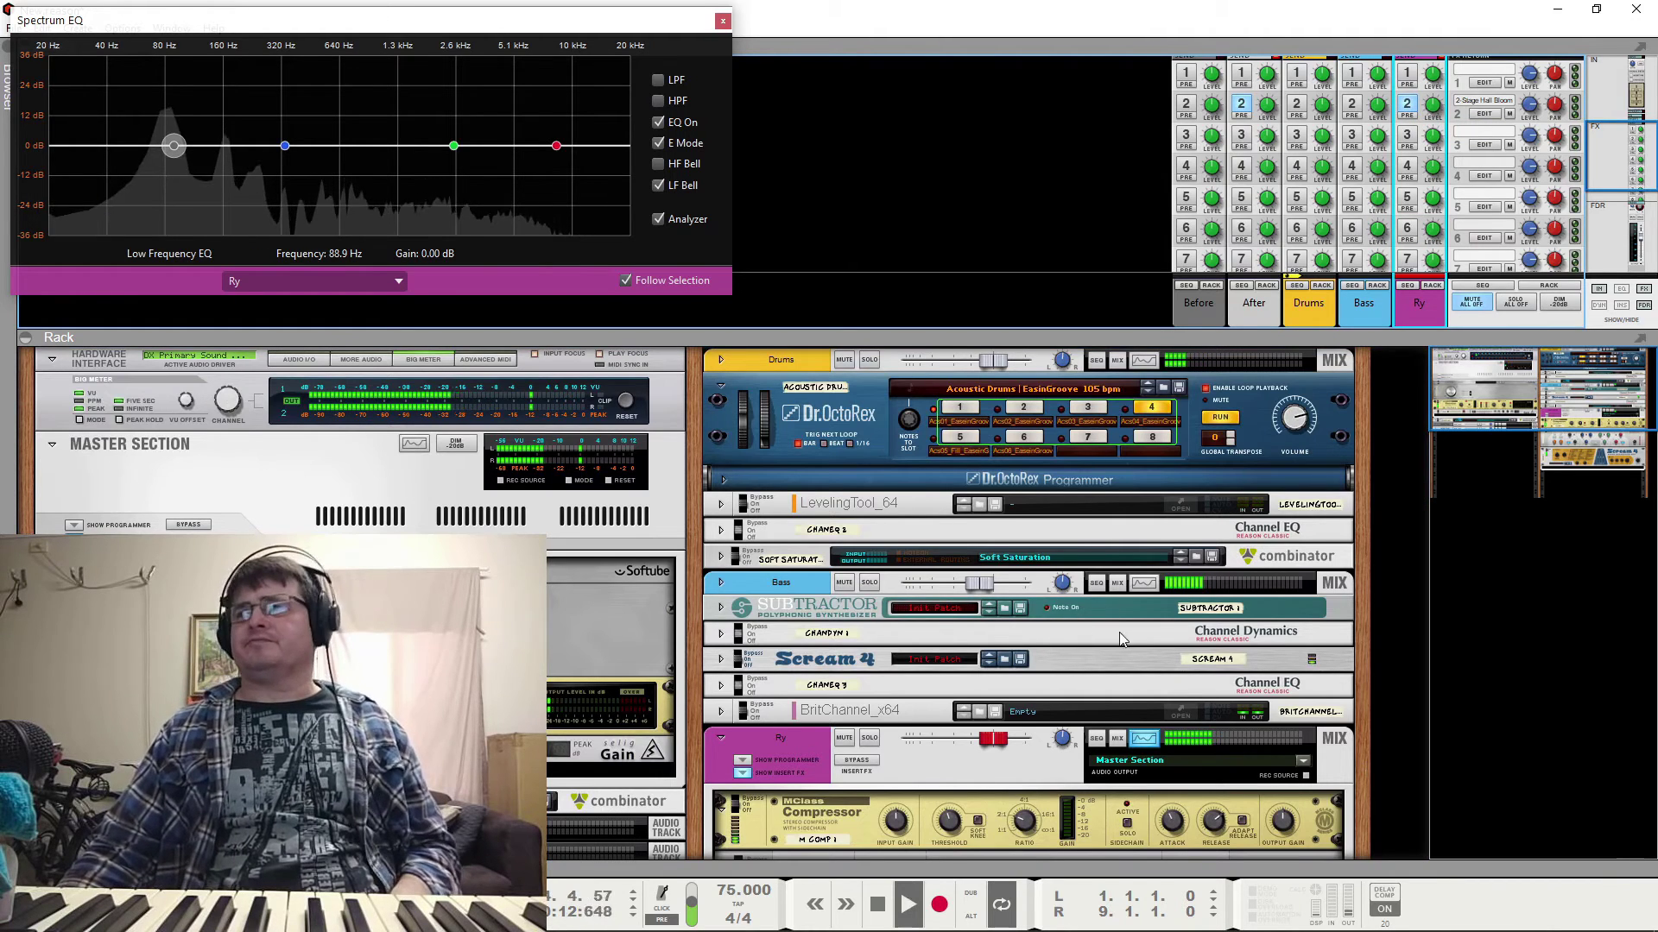
pyautogui.moveTo(1433, 105)
pyautogui.mouseDown()
pyautogui.moveTo(1436, 248)
pyautogui.moveTo(1439, 117)
pyautogui.mouseUp()
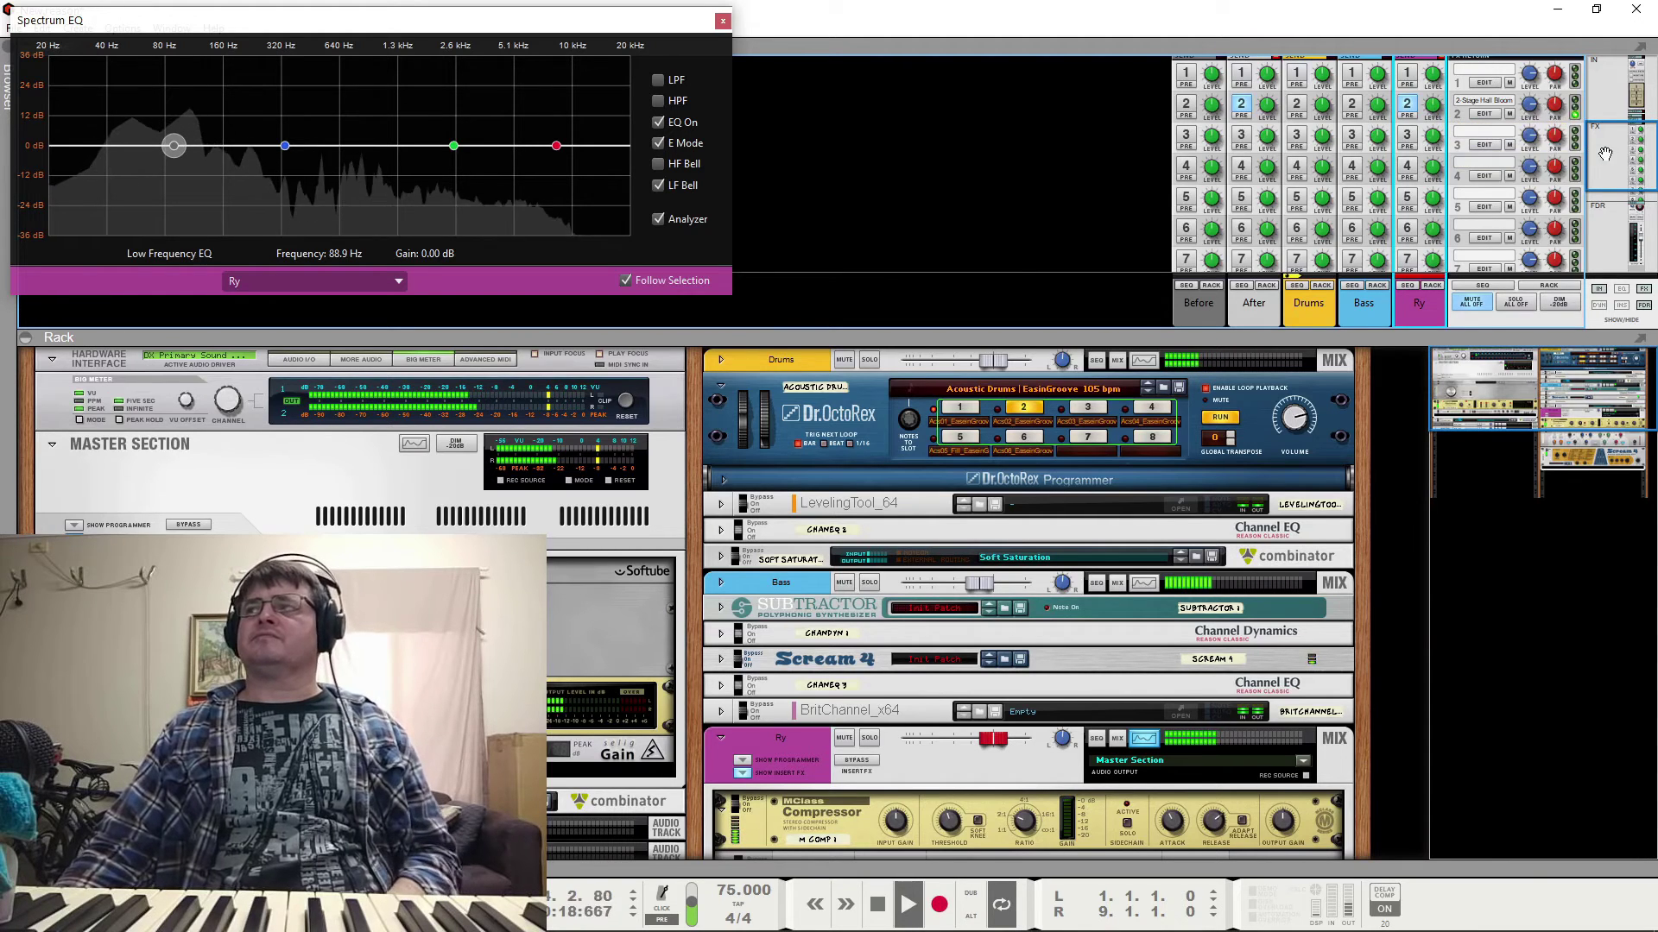
pyautogui.moveTo(1613, 164); pyautogui.dragTo(1612, 308)
pyautogui.press('space')
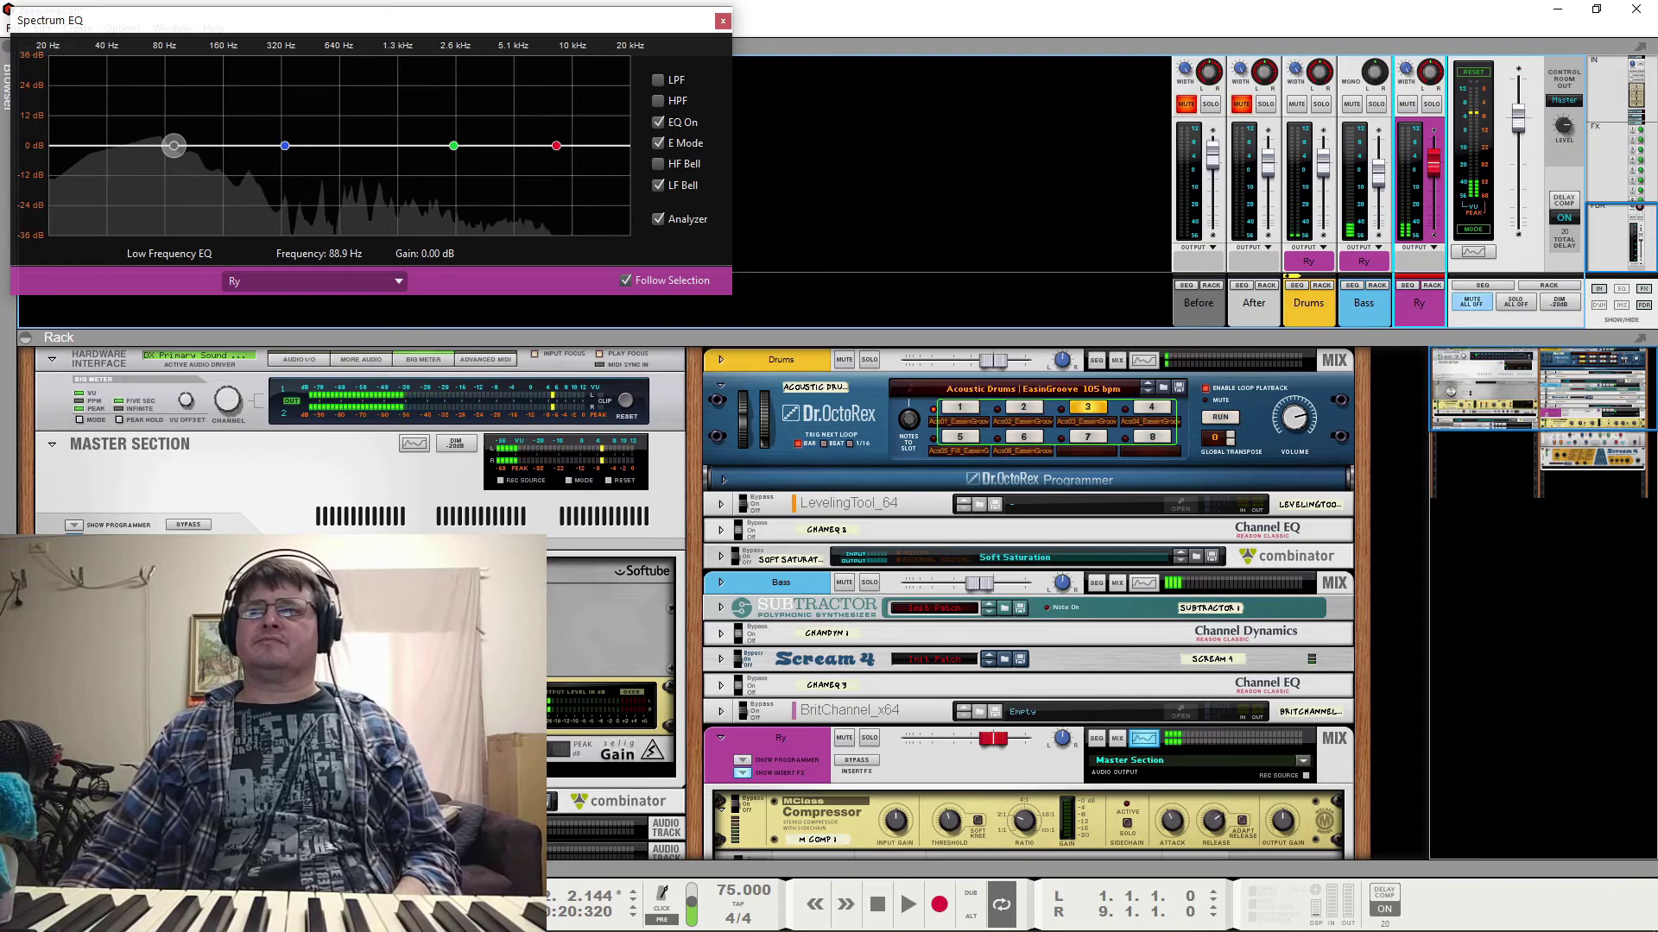
# Unfold the 2-Stage Hall Bloom combinator and examine the devices inside it, including the 2020 Mod Delay
pyautogui.click(52, 801)
pyautogui.scroll(-3, 113, 665)
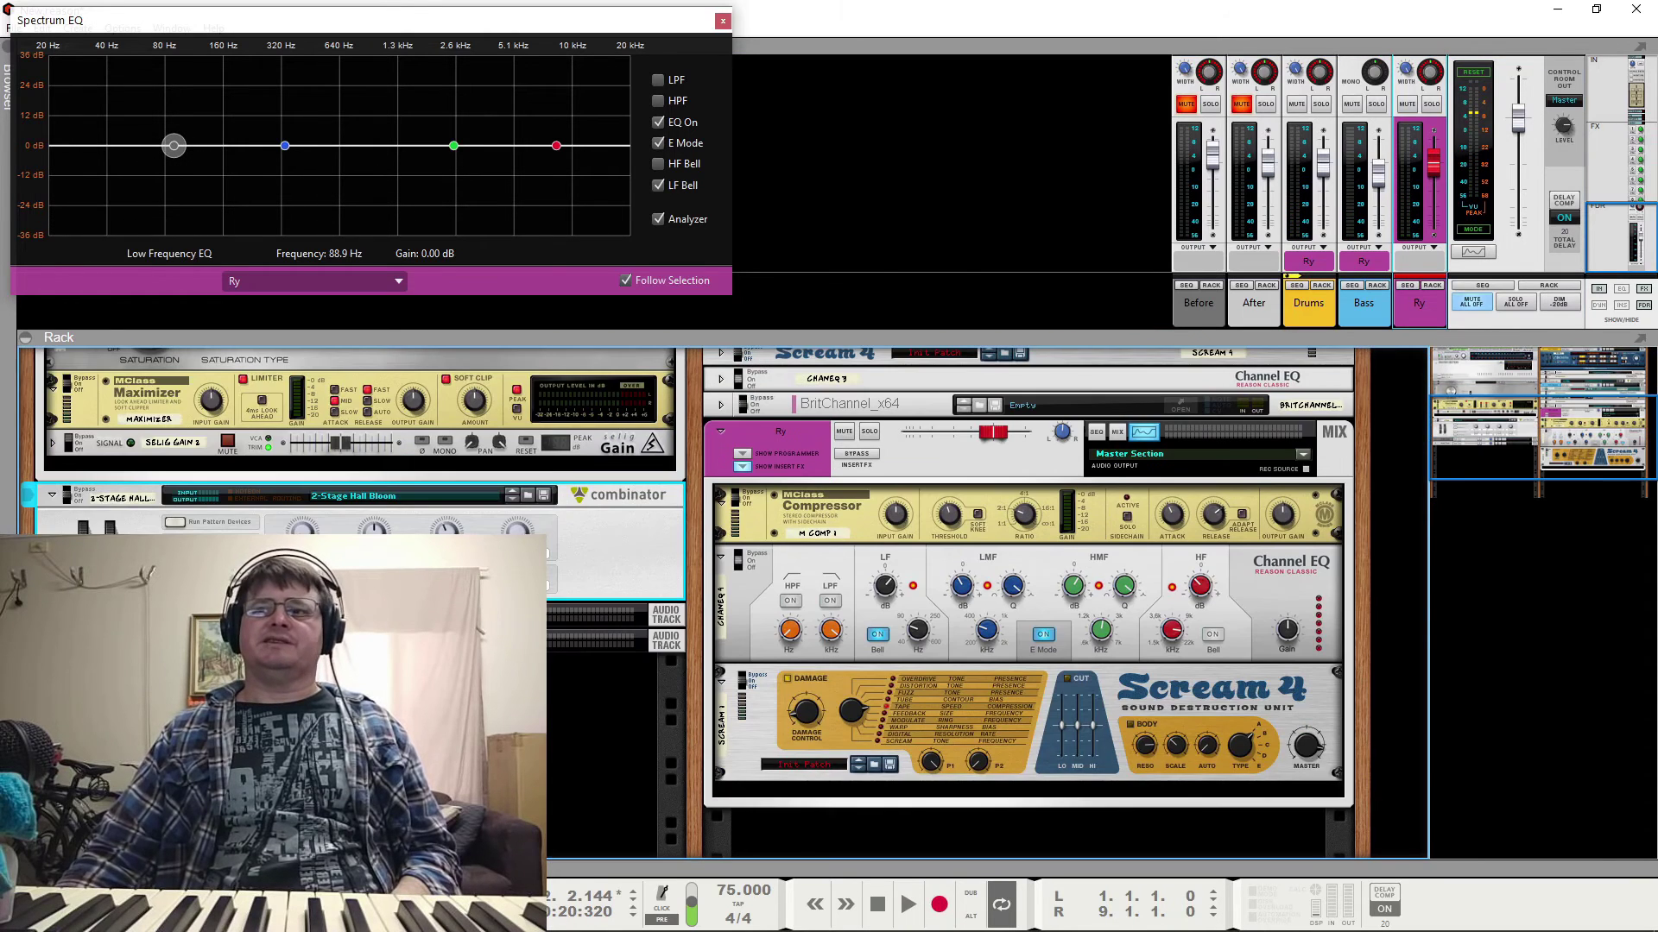
pyautogui.click(176, 582)
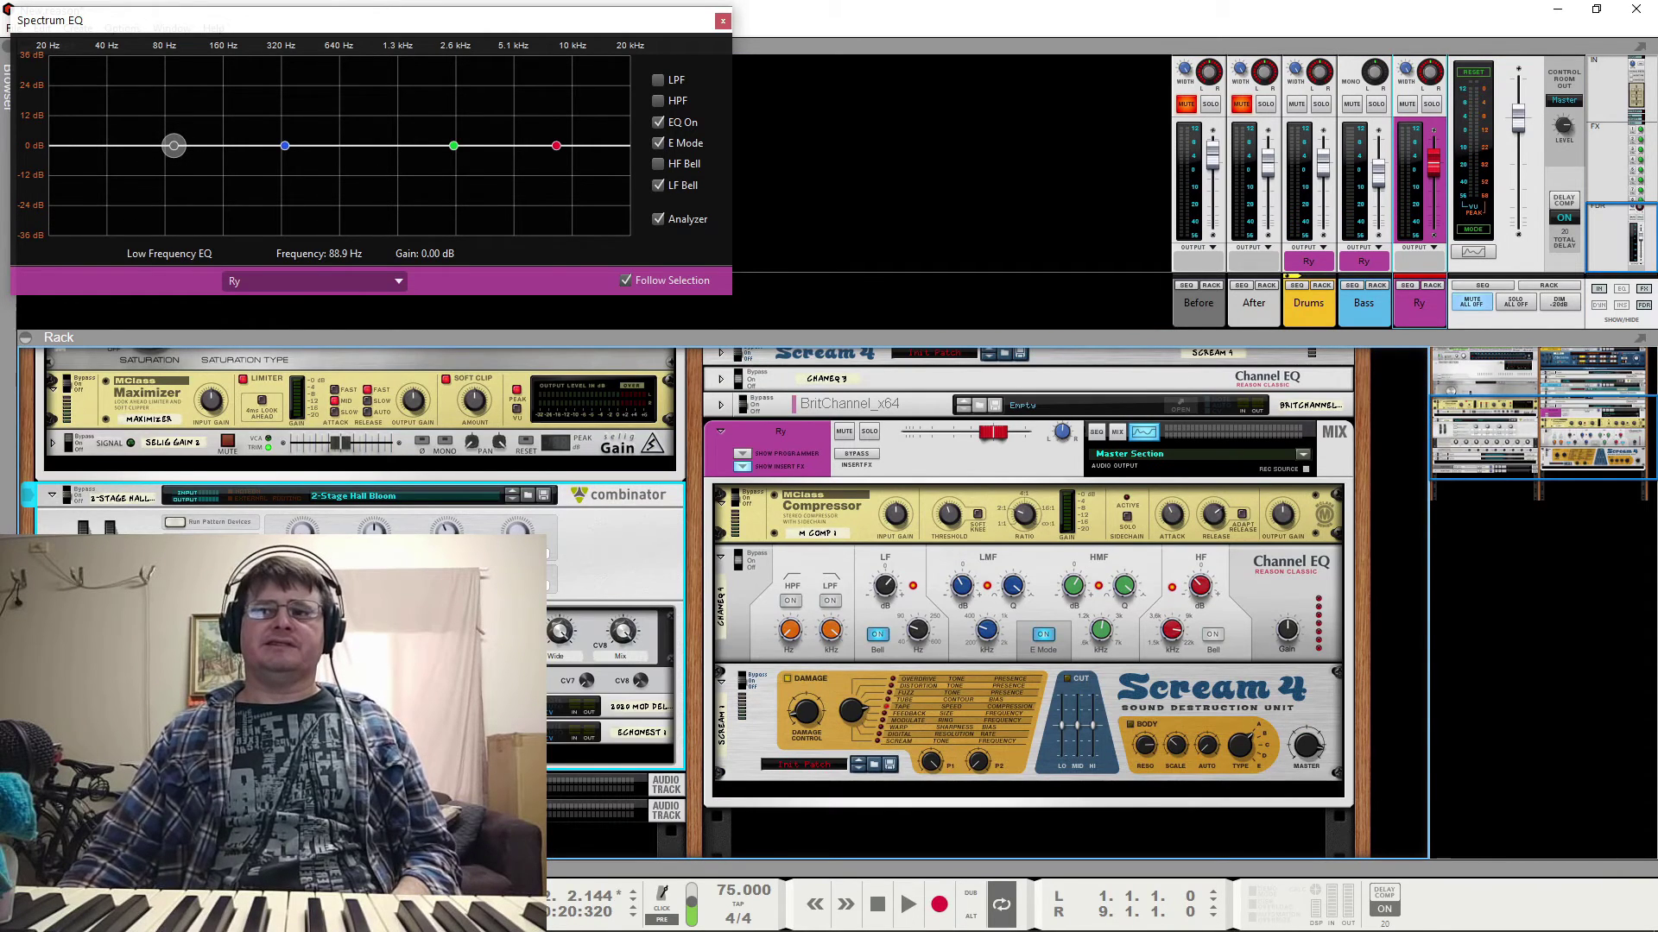
pyautogui.scroll(-3, 112, 665)
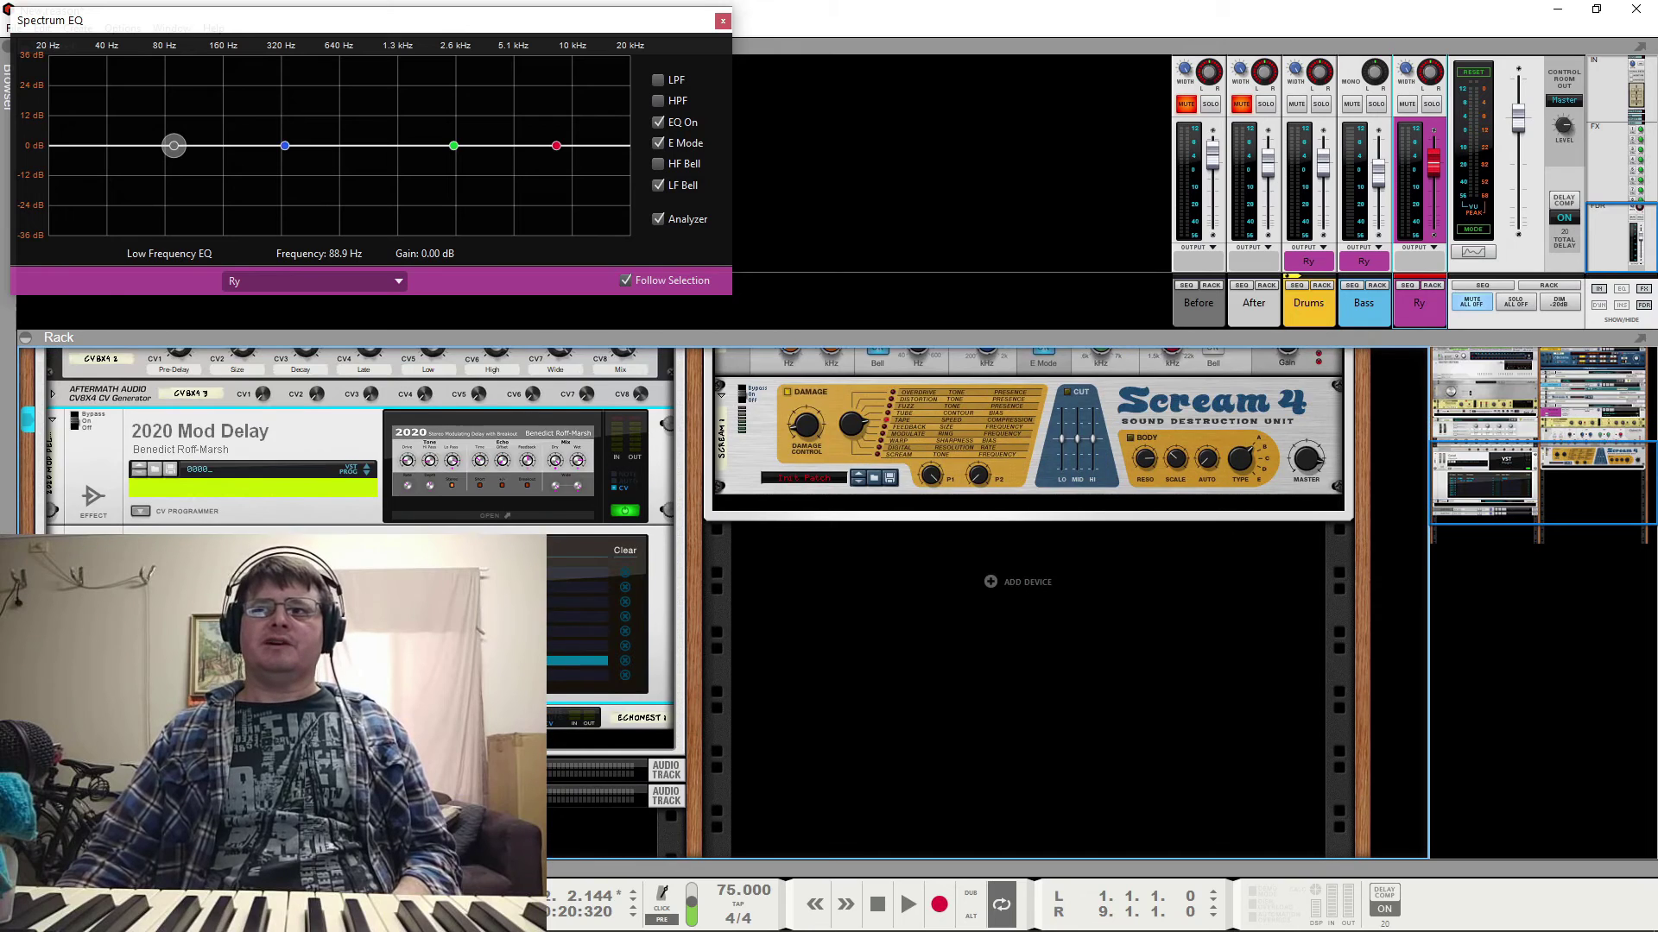
pyautogui.click(51, 719)
pyautogui.scroll(3, 52, 718)
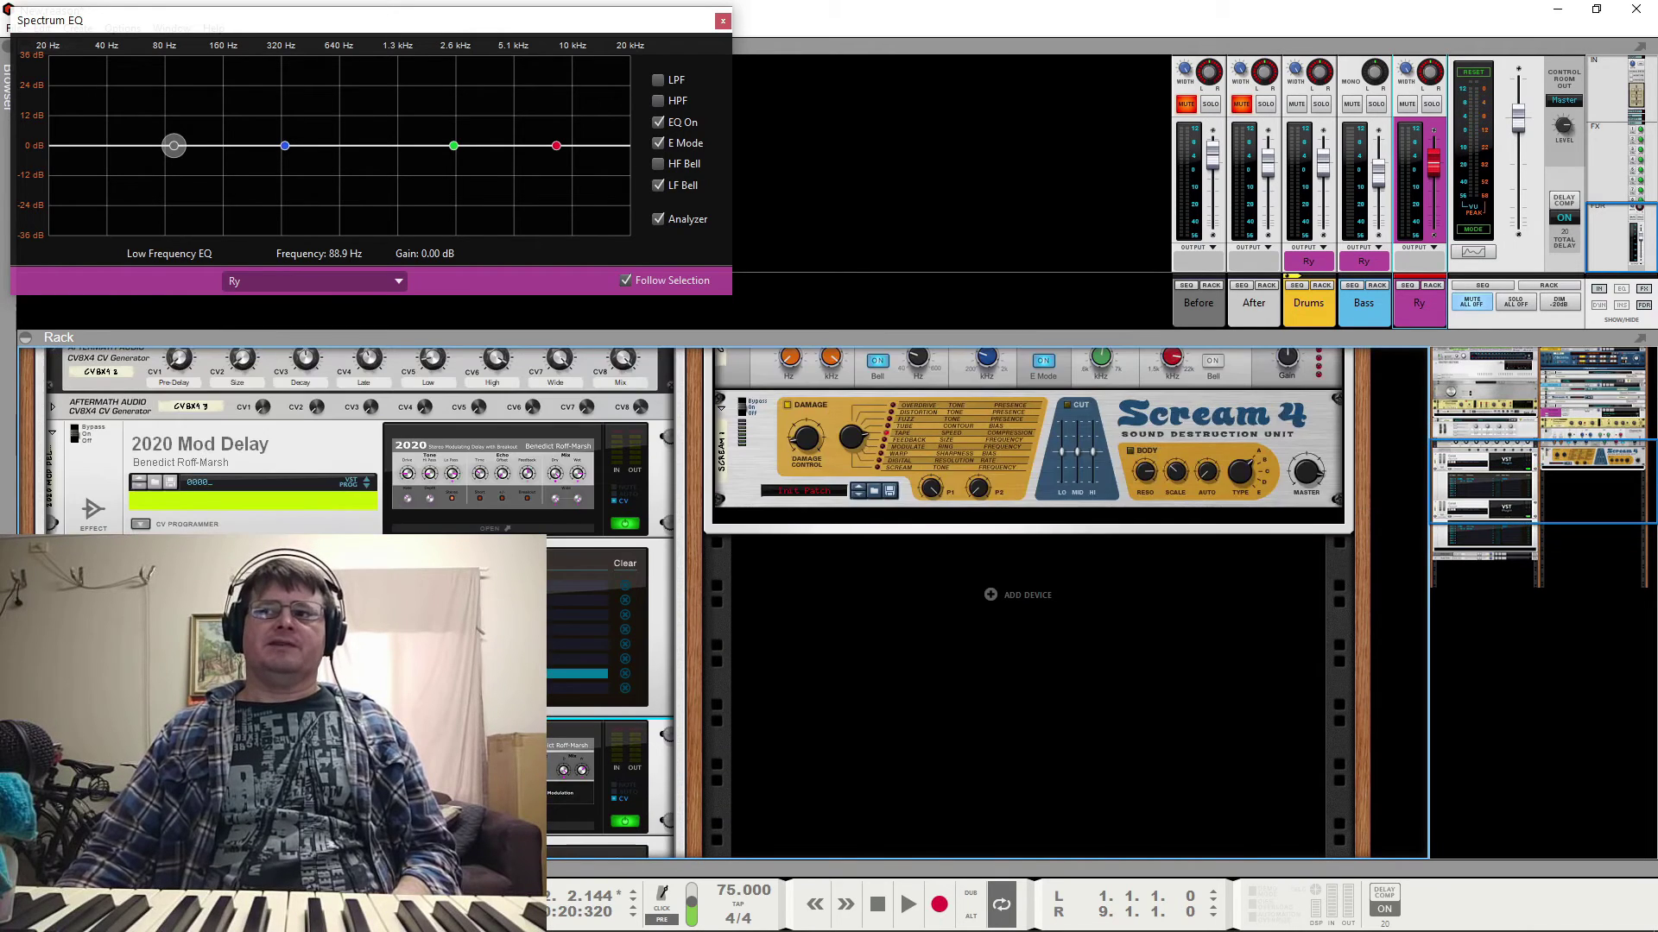
pyautogui.scroll(-1, 552, 497)
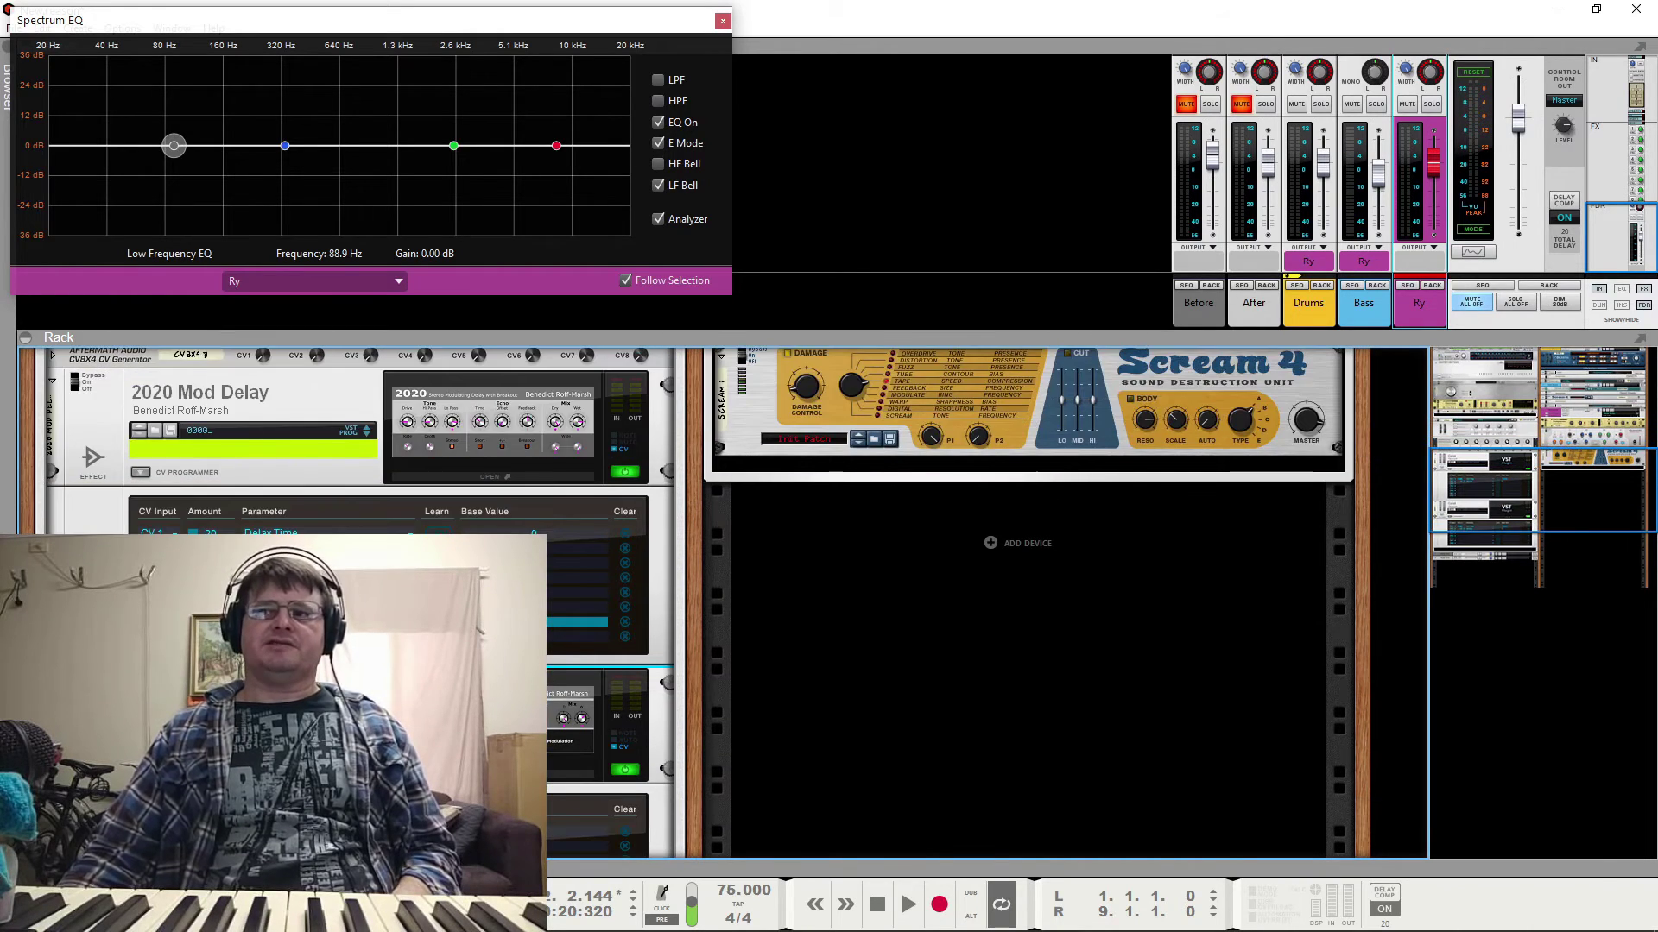
# Fold the devices inside 2-Stage Hall Bloom, hide them and fold the combinator itself
pyautogui.scroll(3, 777, 605)
pyautogui.click(52, 539)
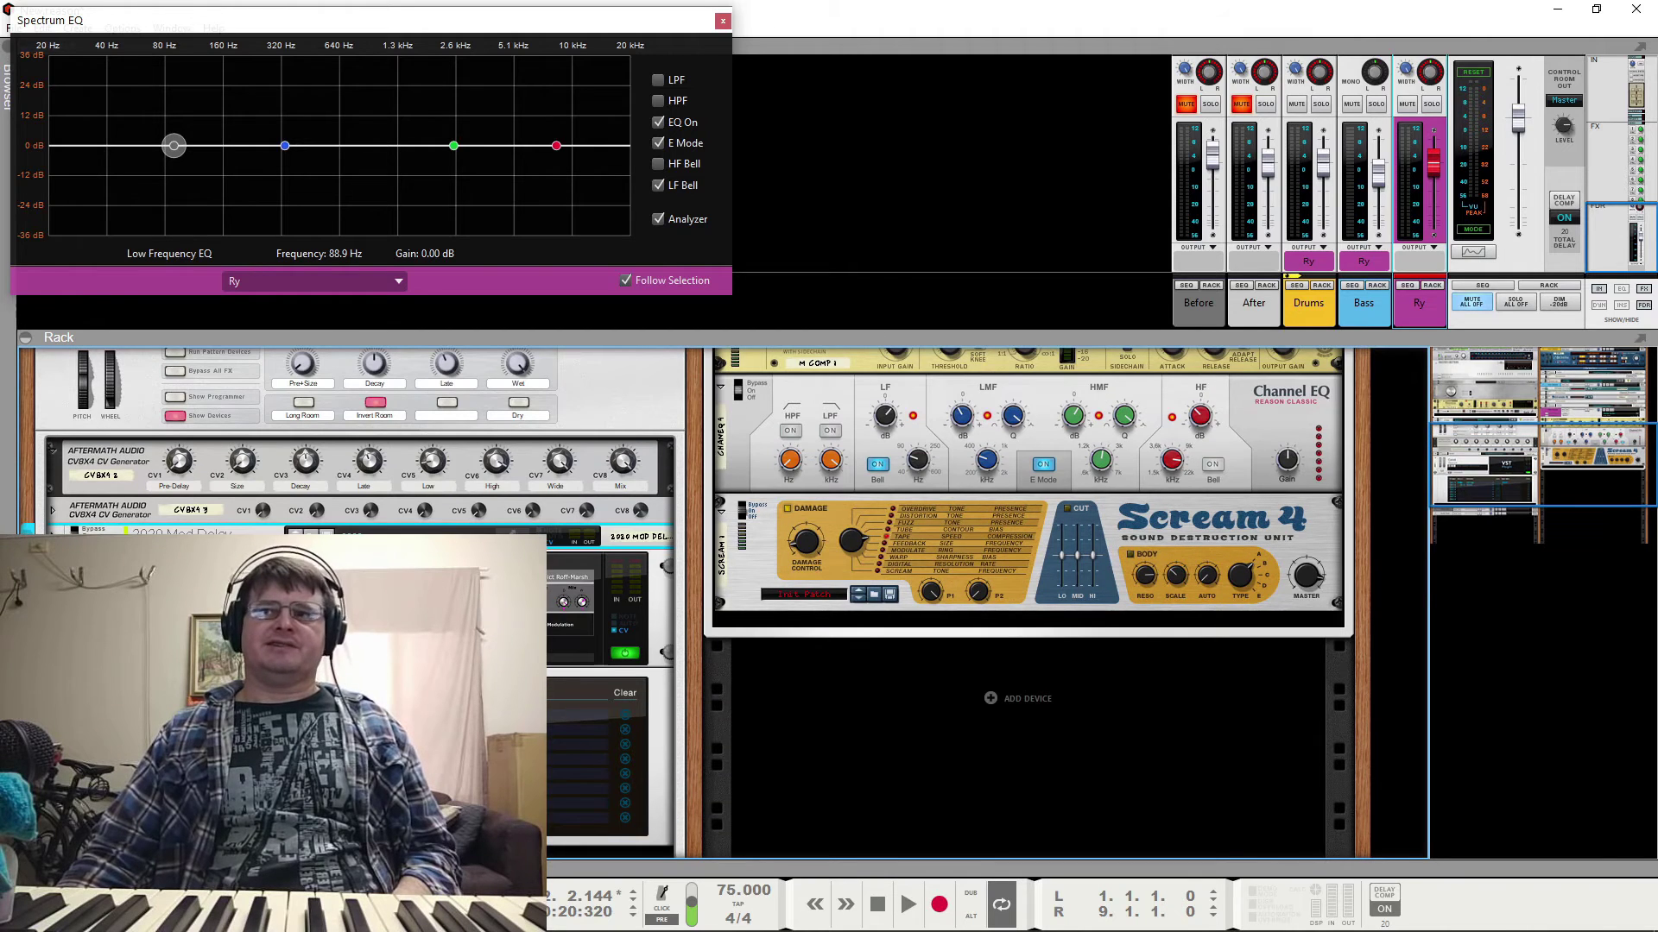
pyautogui.scroll(4, 777, 605)
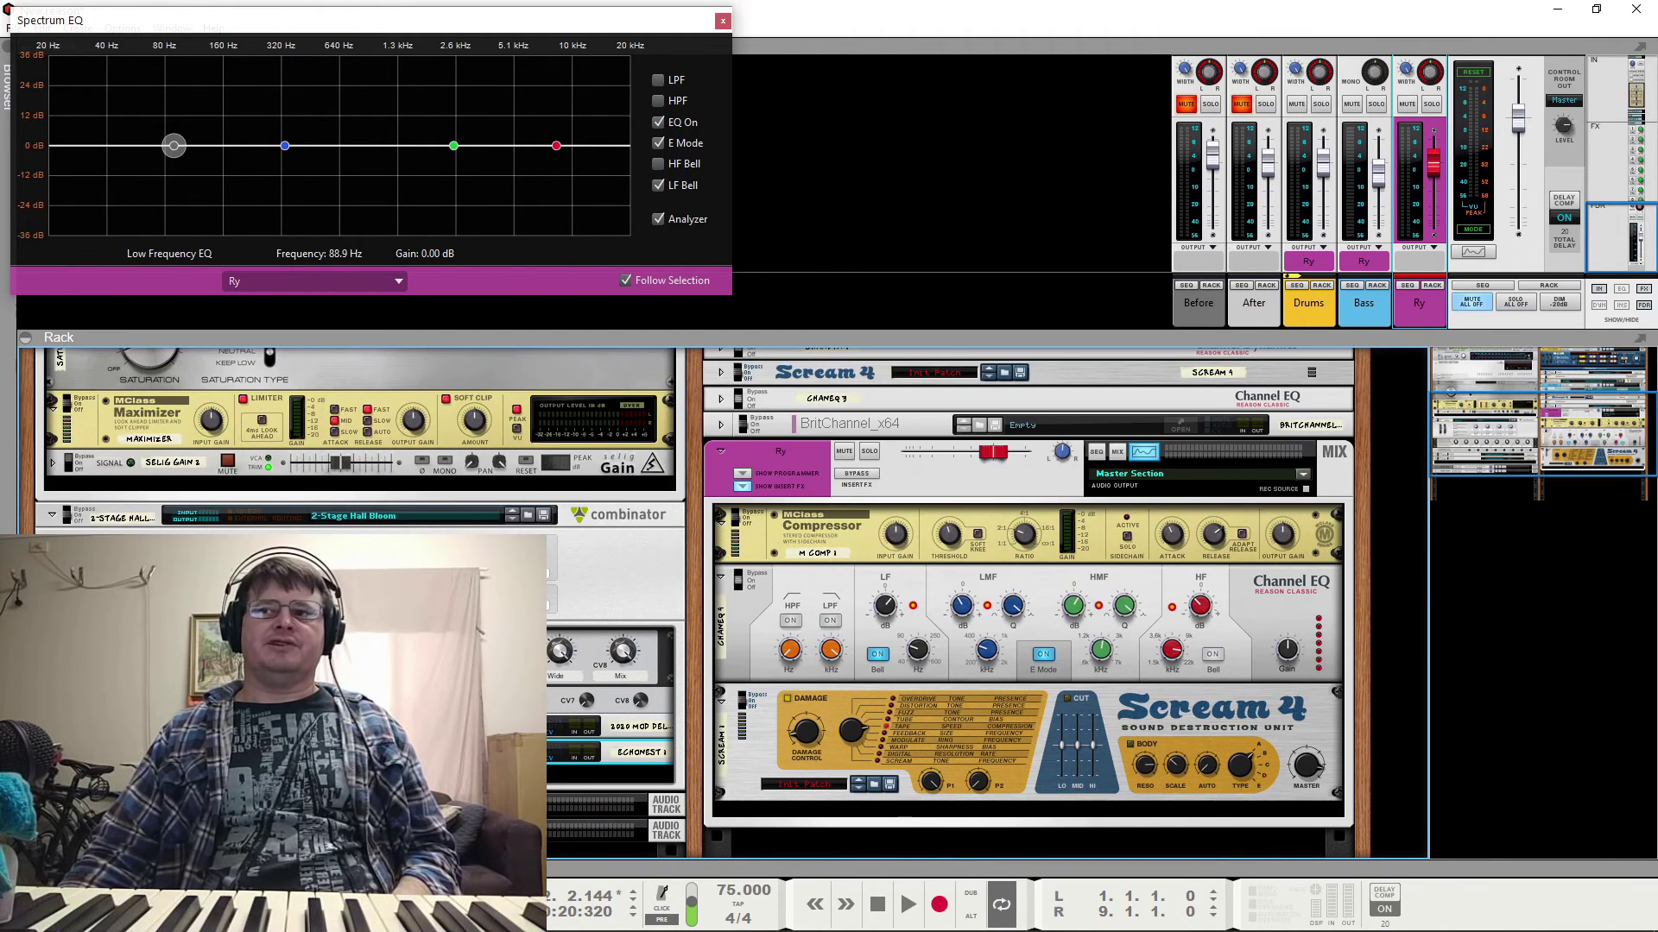
pyautogui.click(52, 515)
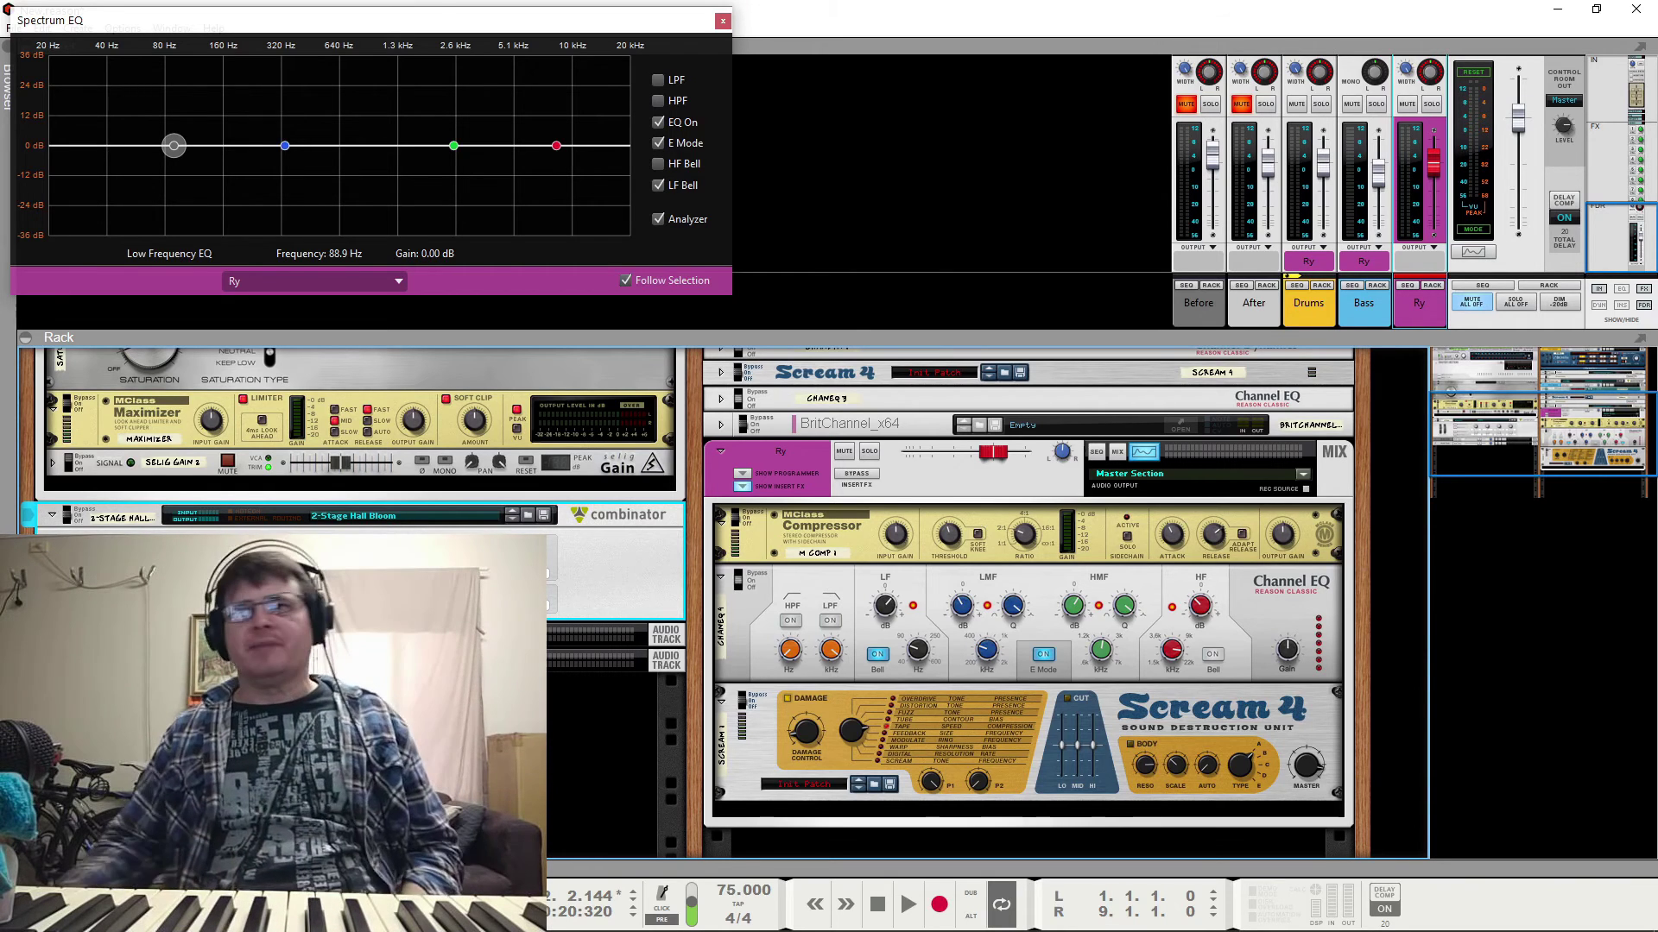
pyautogui.click(52, 515)
pyautogui.scroll(5, 950, 561)
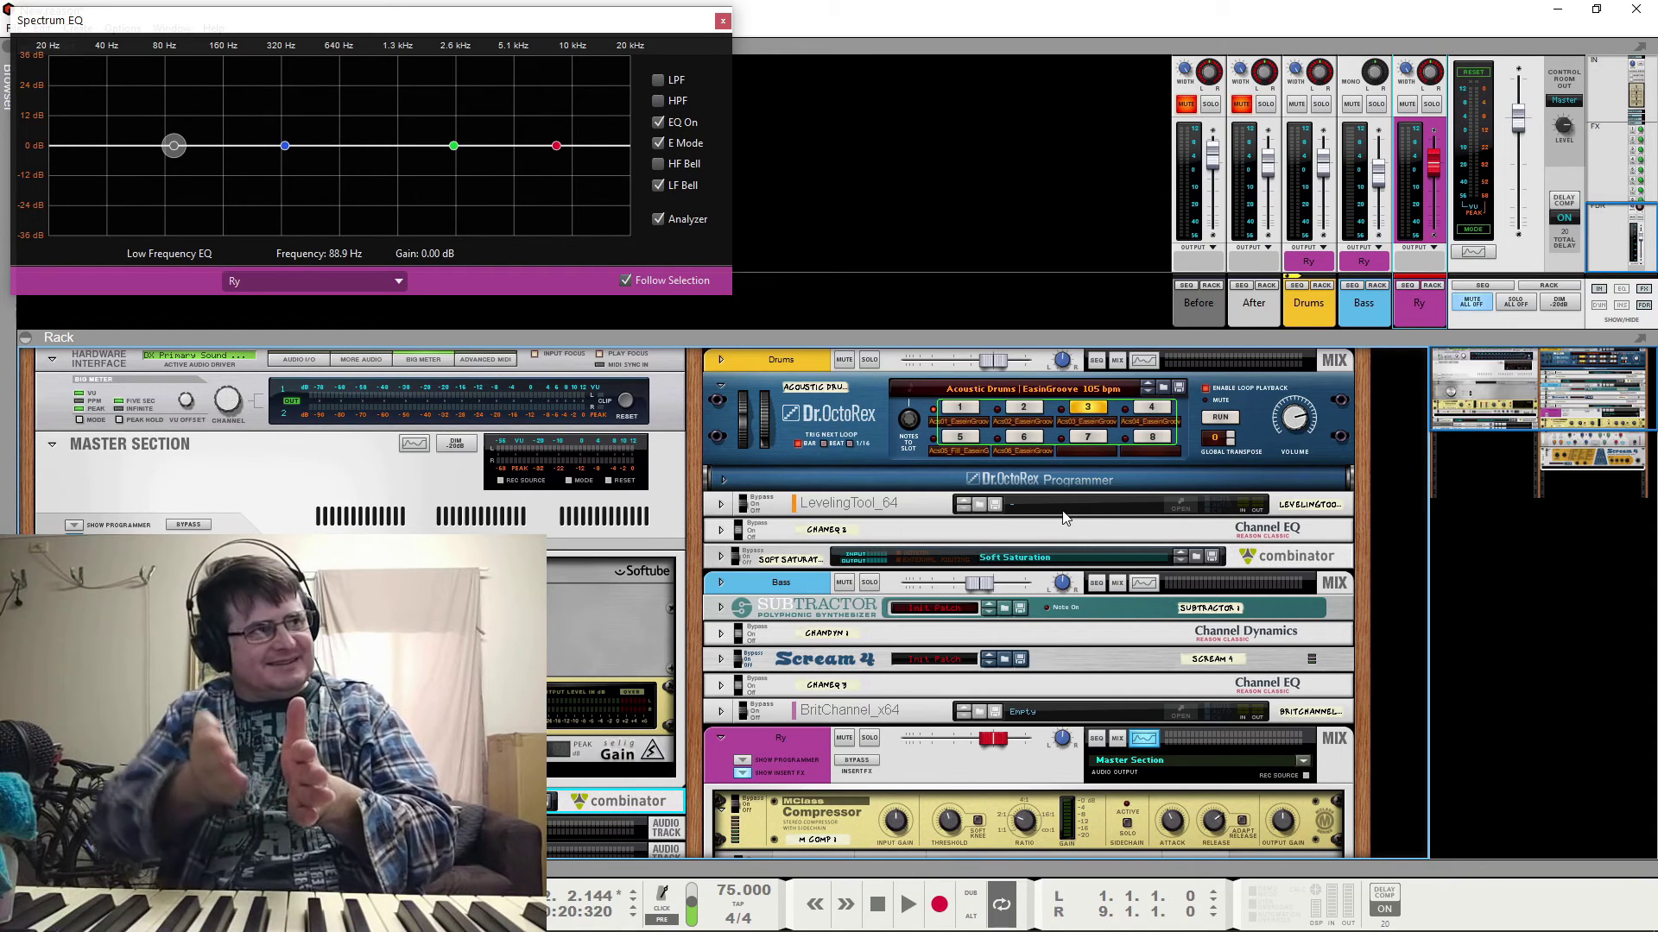
# Play the mix with Ry's hall reverb send on and listen to the drums and bass together
pyautogui.press('space')
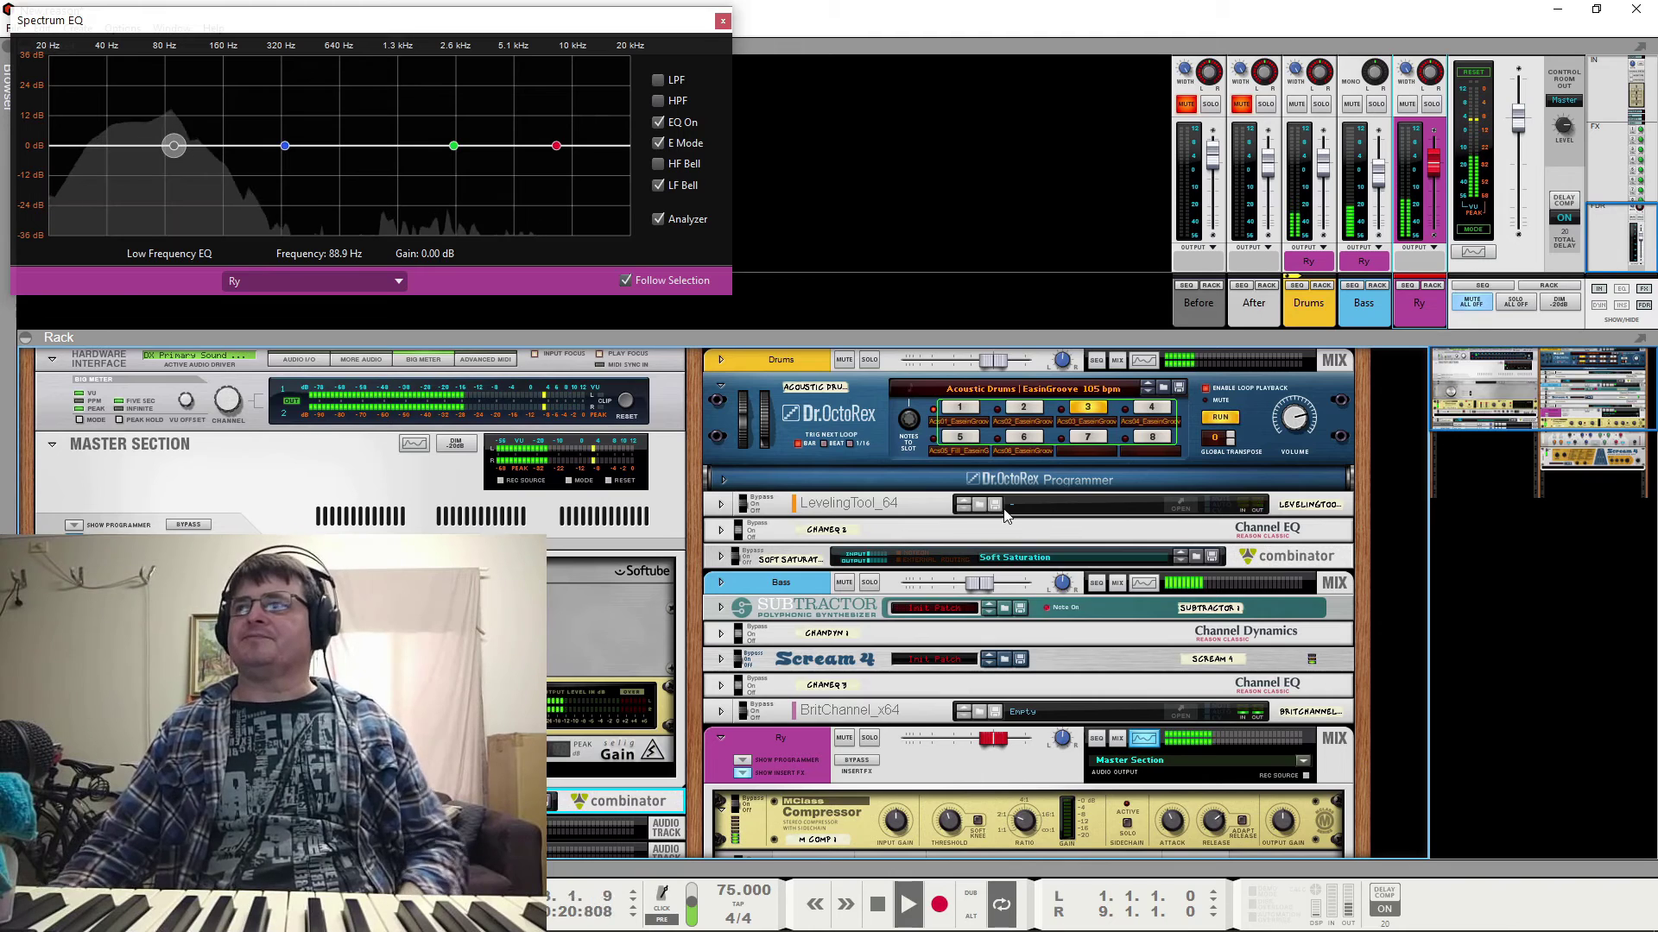
pyautogui.press('space')
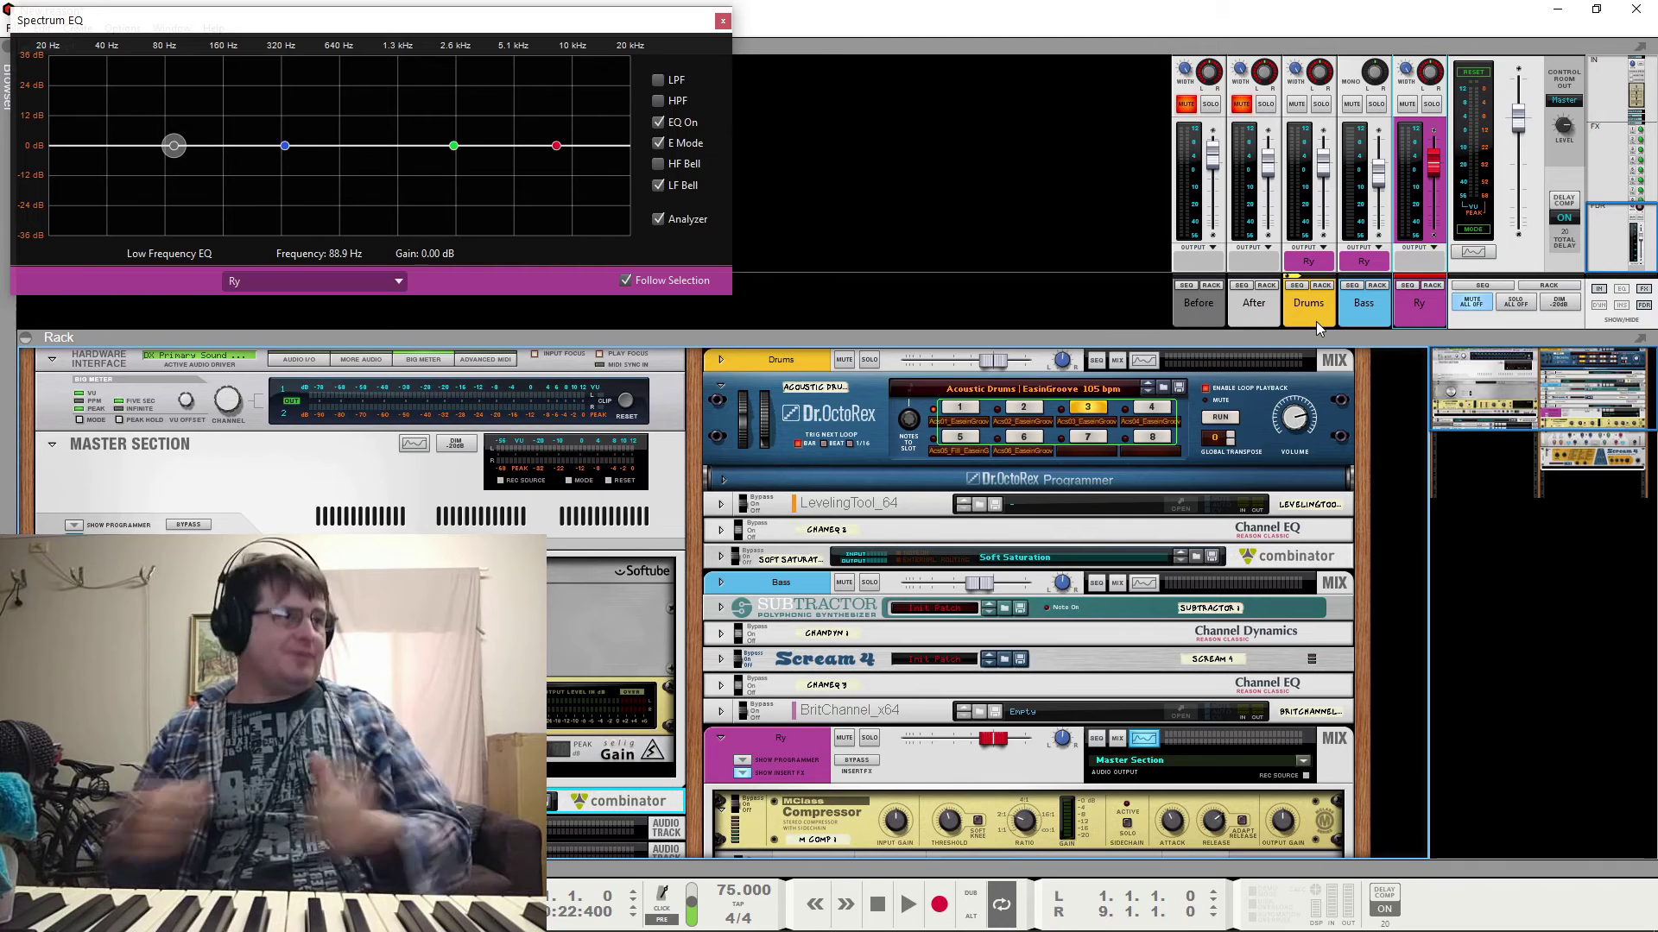
pyautogui.press('space')
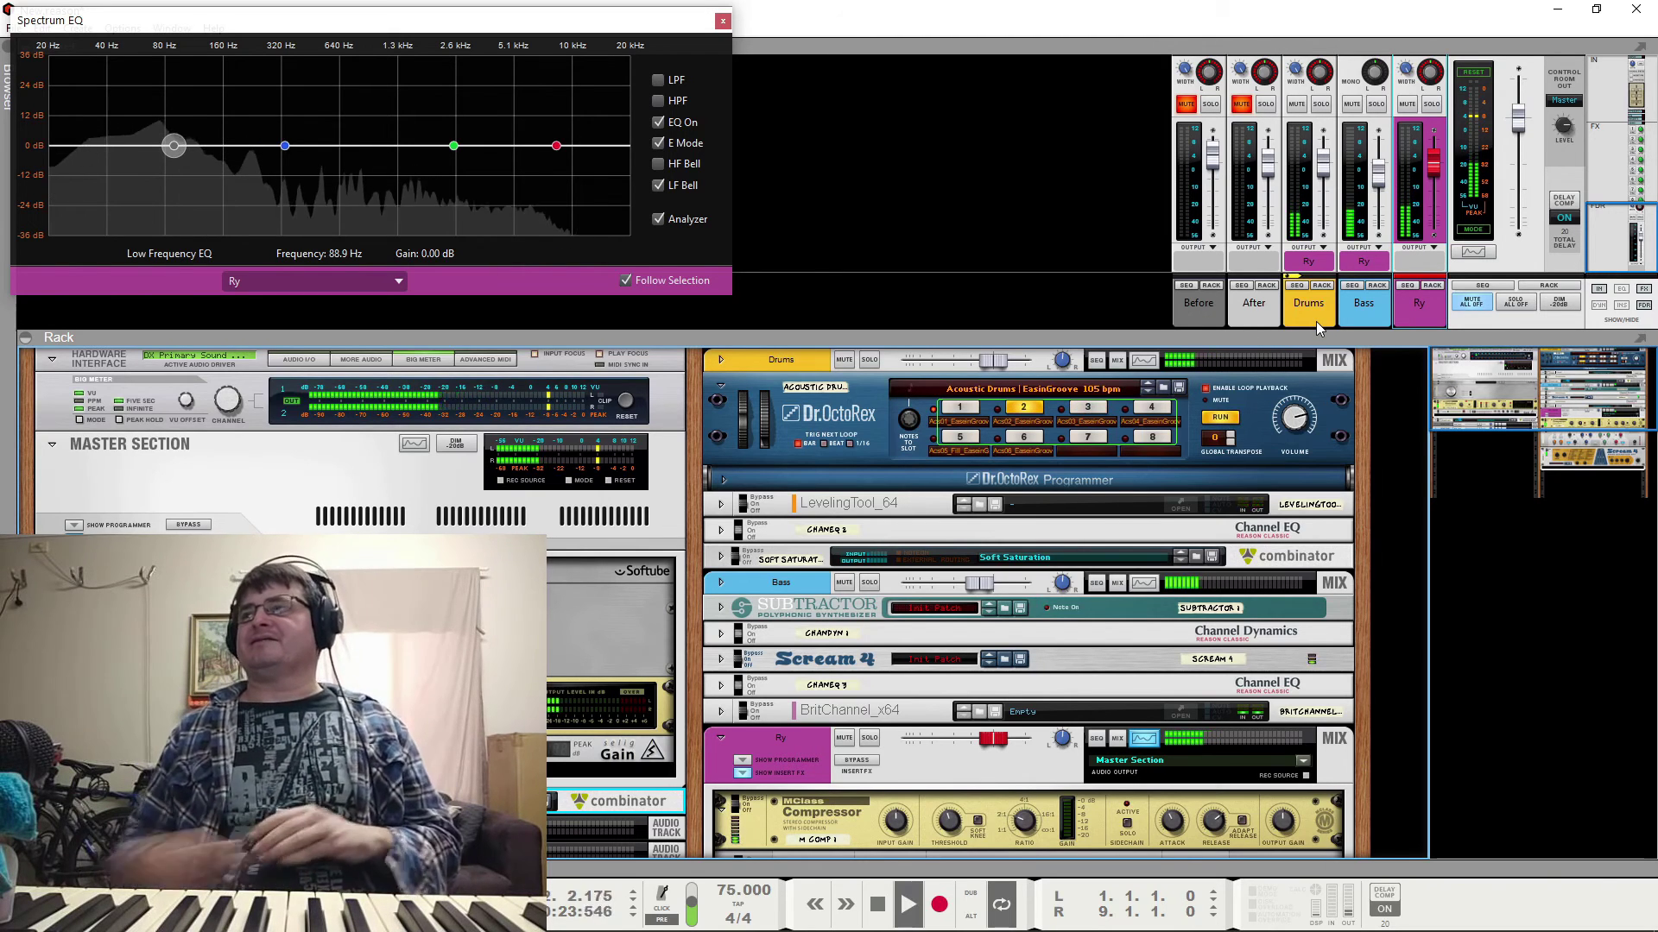
pyautogui.click(1024, 407)
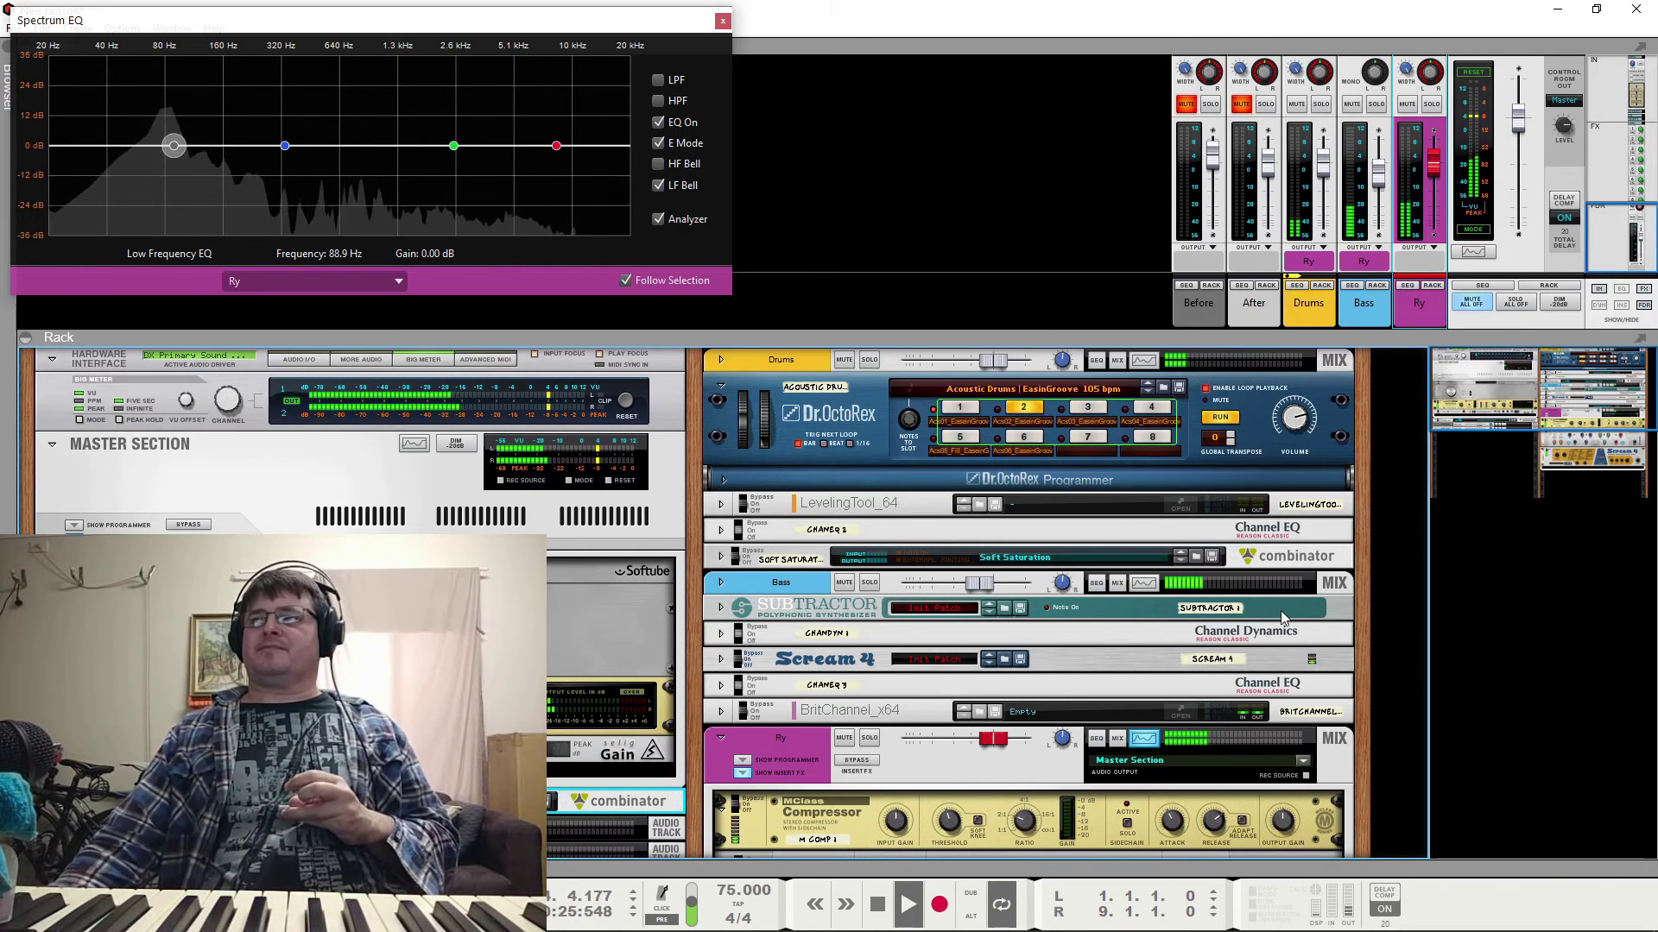
pyautogui.scroll(-3, 1354, 587)
pyautogui.scroll(-4, 1353, 587)
pyautogui.scroll(7, 1339, 613)
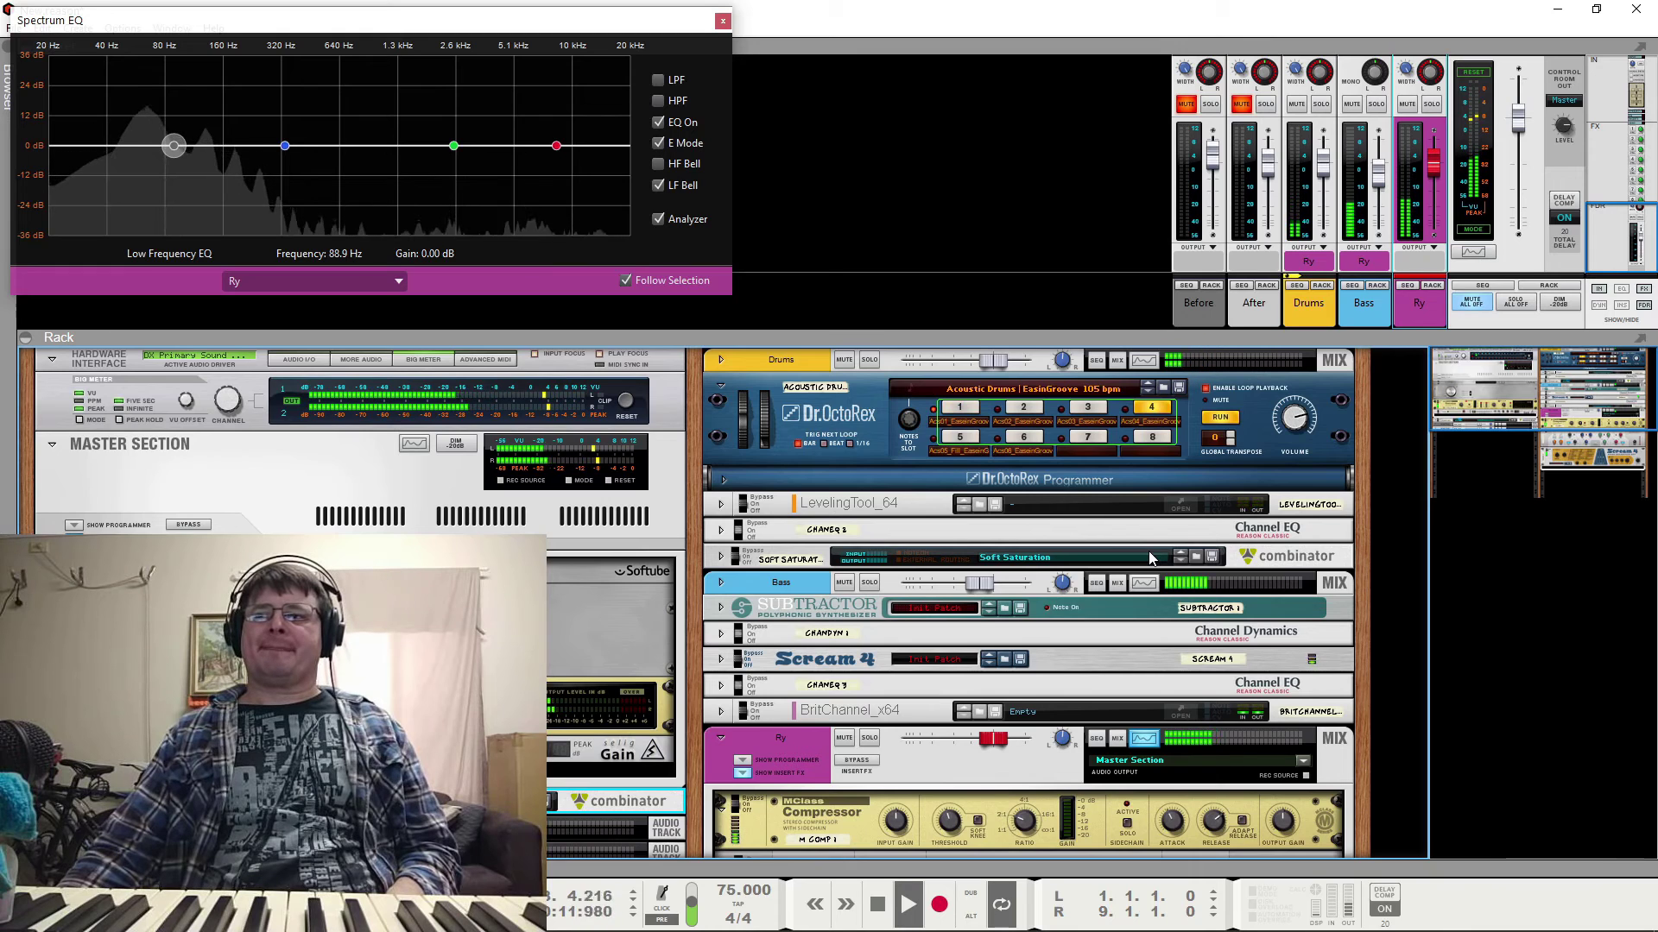
pyautogui.press('space')
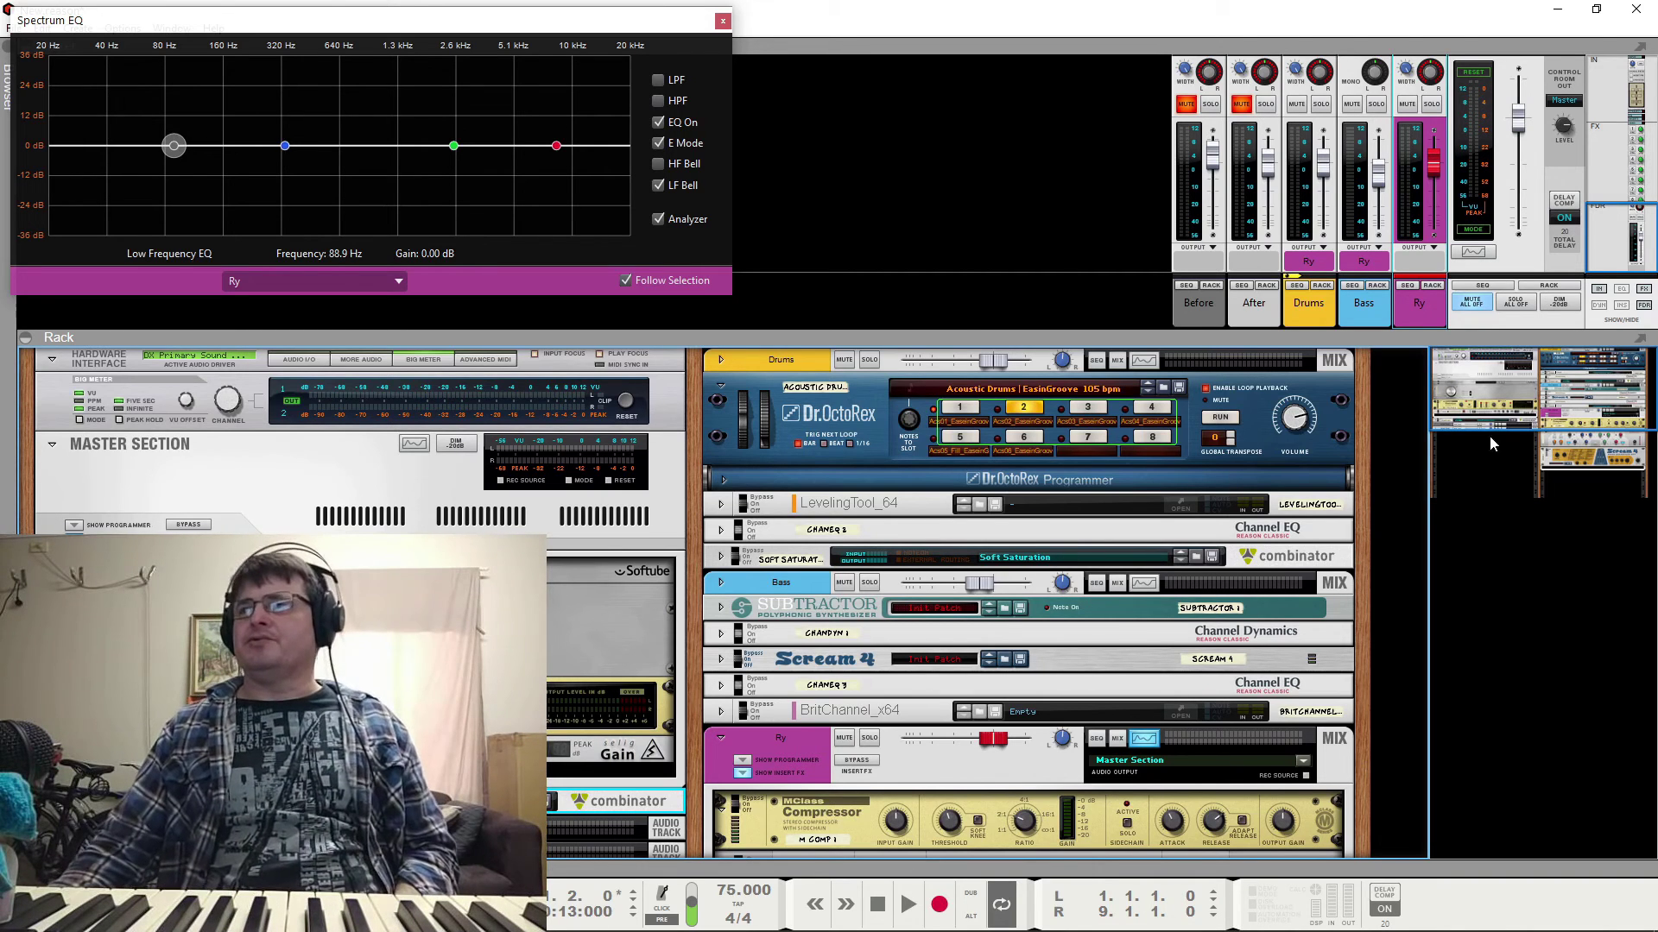
# Play the mix and compare it with Ry's FX send 2 turned off and on
pyautogui.press('space')
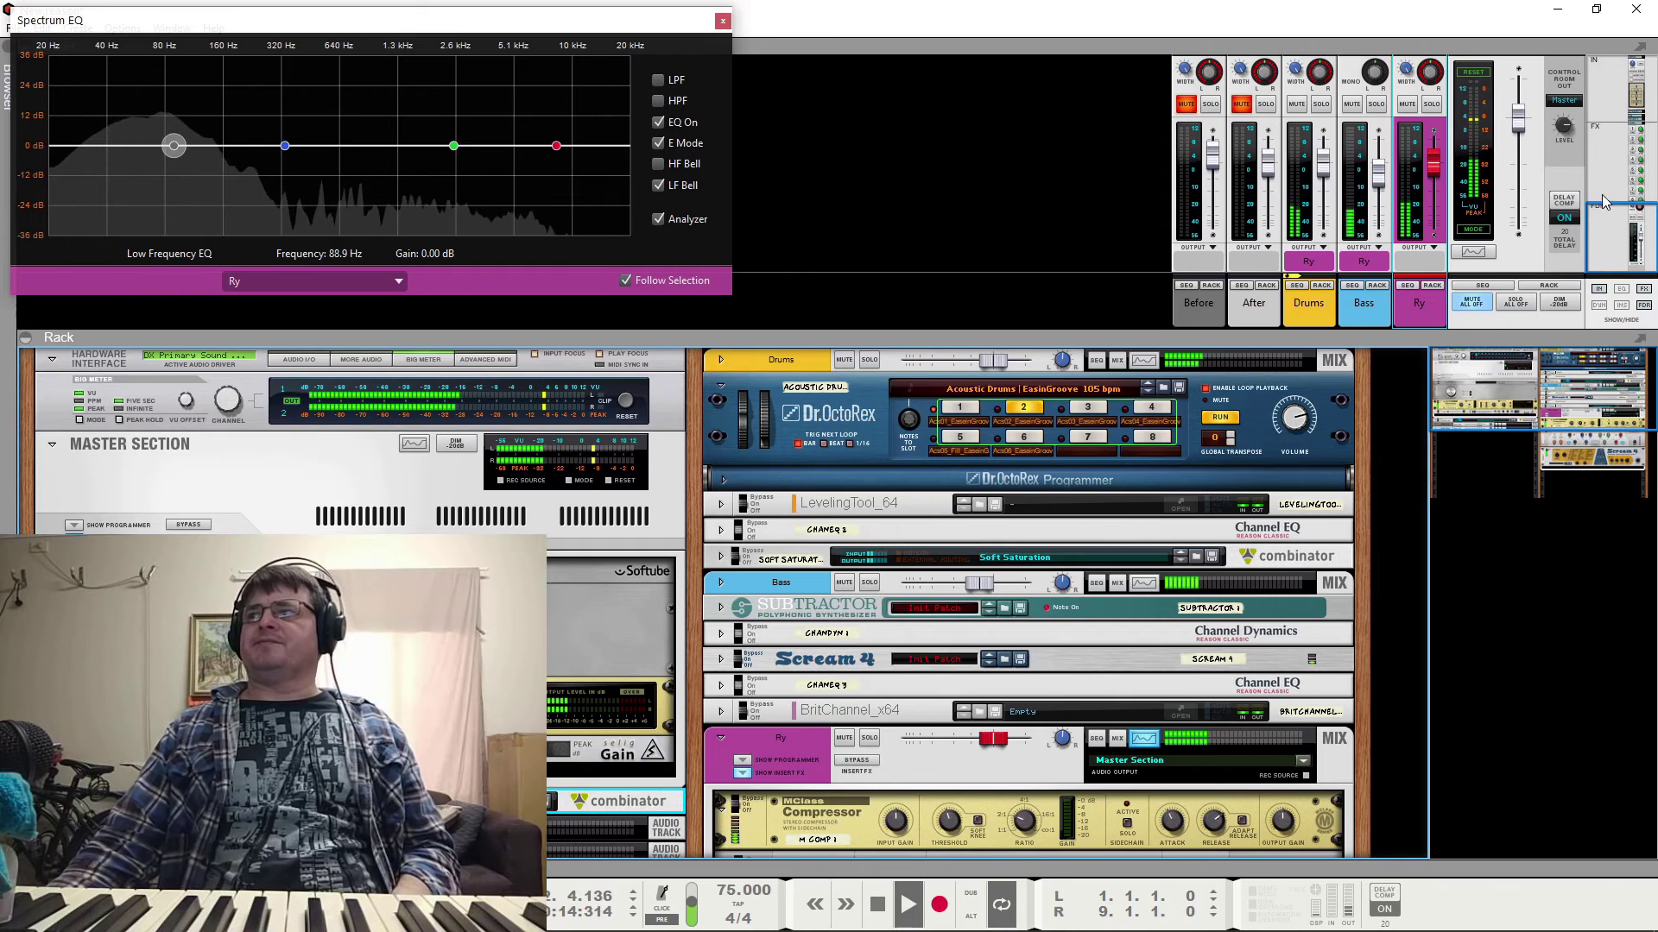
pyautogui.scroll(5, 1425, 112)
pyautogui.click(1409, 111)
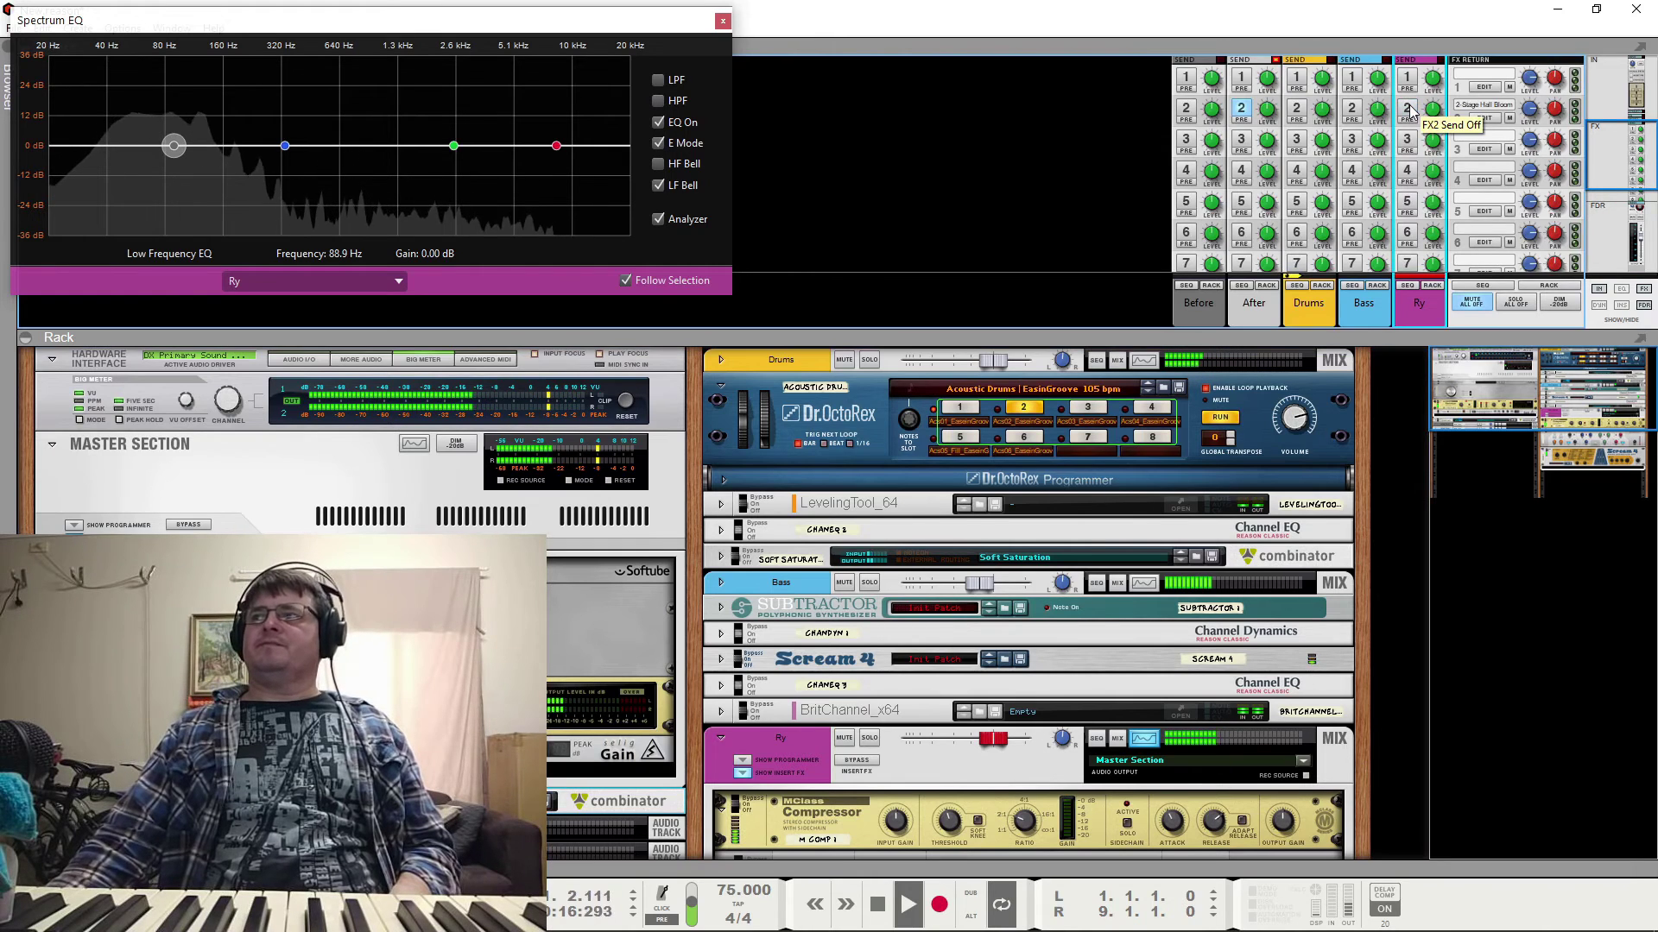
pyautogui.click(1408, 109)
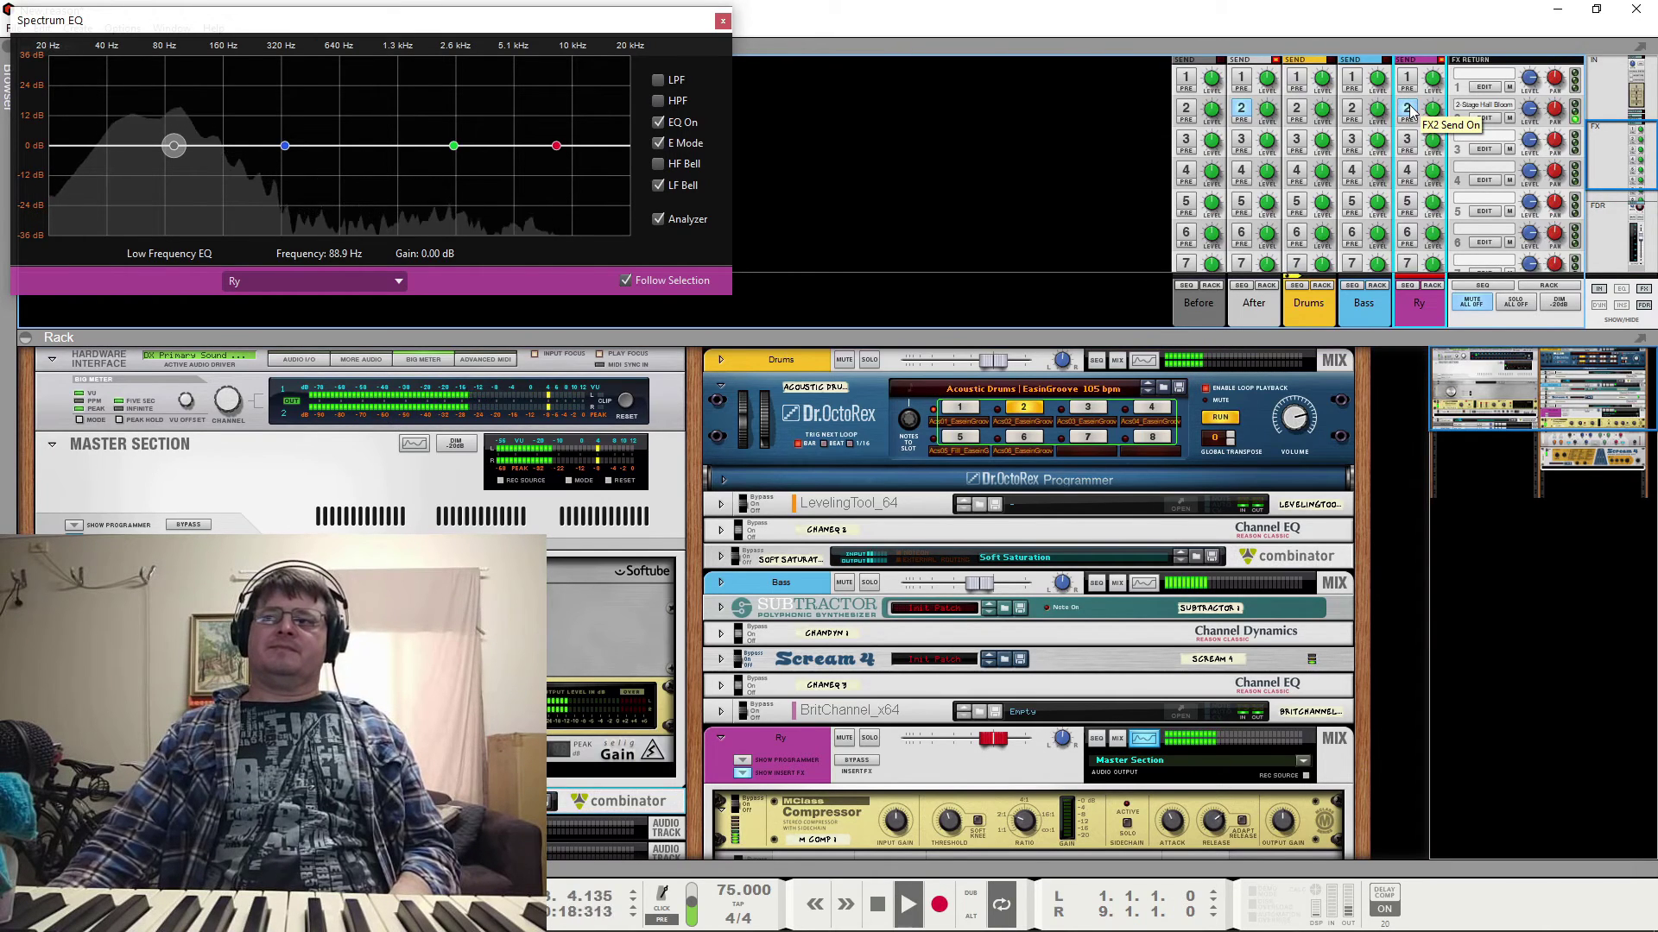
pyautogui.scroll(-5, 1554, 214)
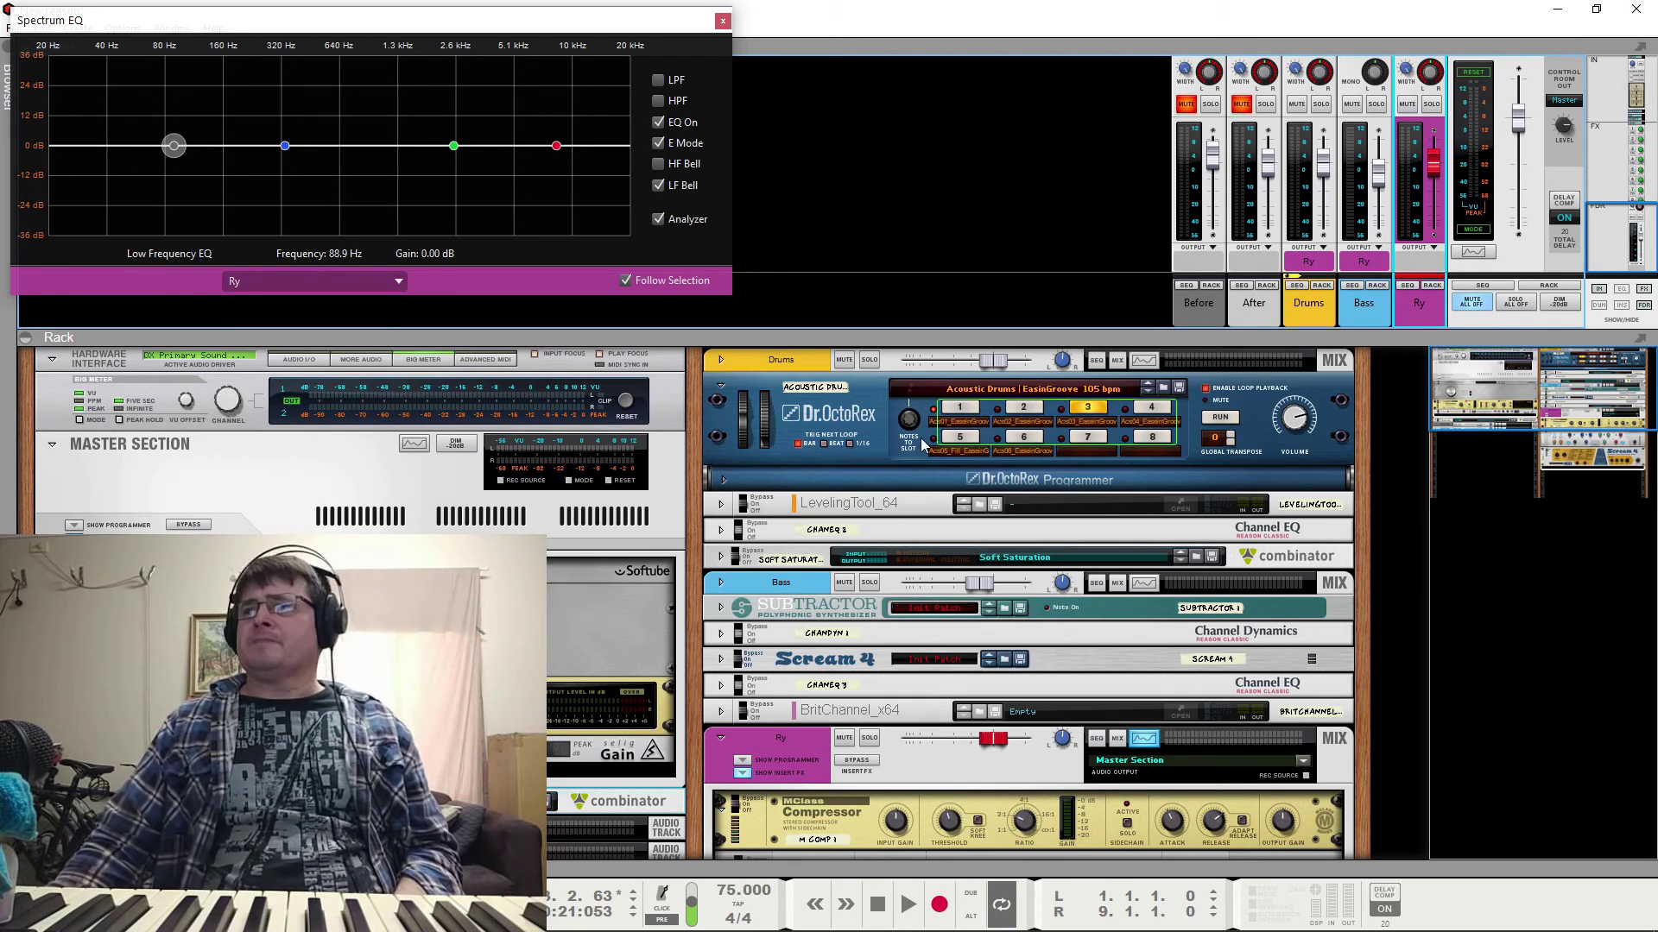
# Bypass the drums' Channel EQ and Soft Saturation, and the bass's Channel Dynamics, Scream 4, Channel EQ and BritChannel
pyautogui.click(744, 530)
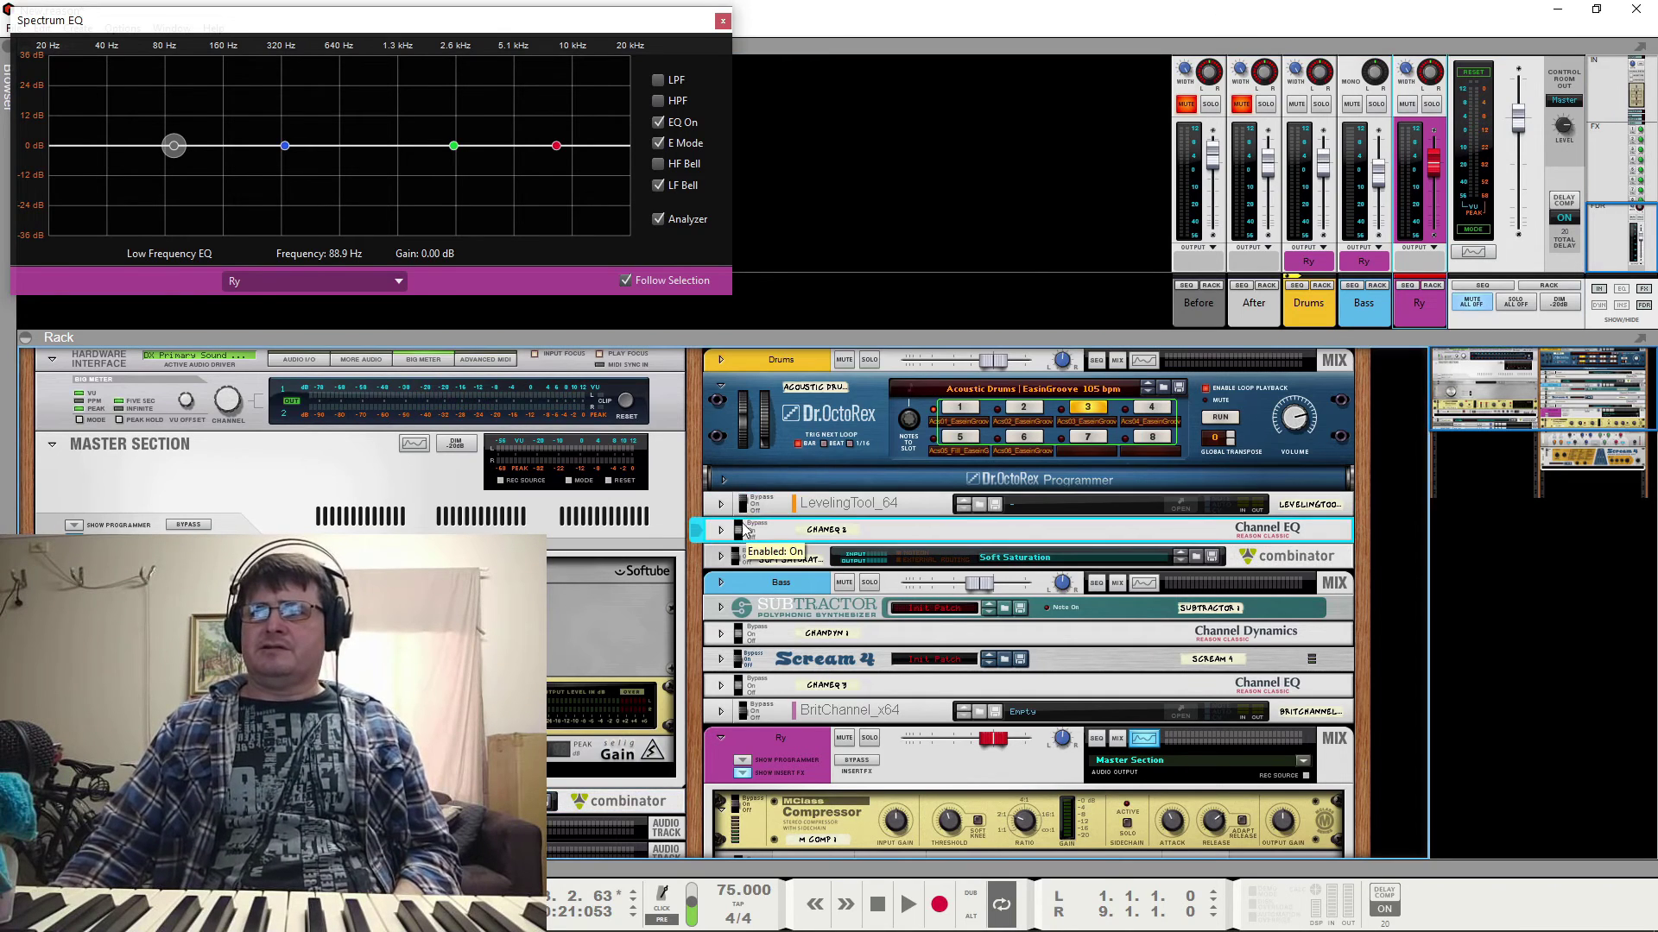
pyautogui.click(742, 557)
pyautogui.click(741, 637)
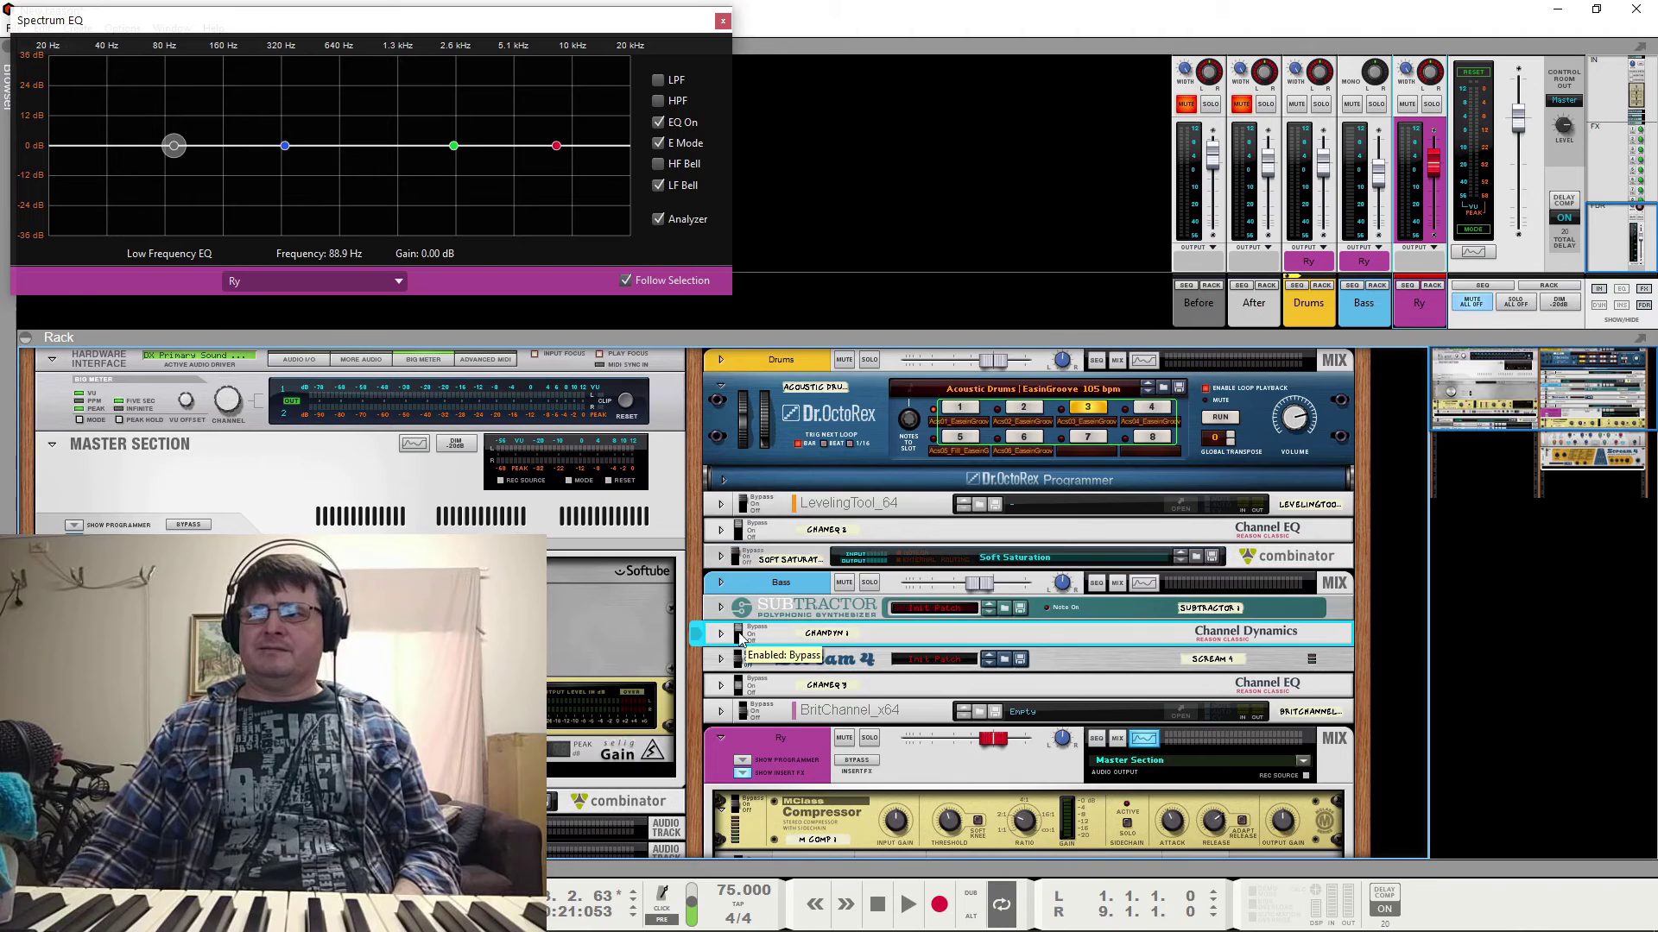
pyautogui.click(743, 660)
pyautogui.click(743, 686)
pyautogui.click(747, 712)
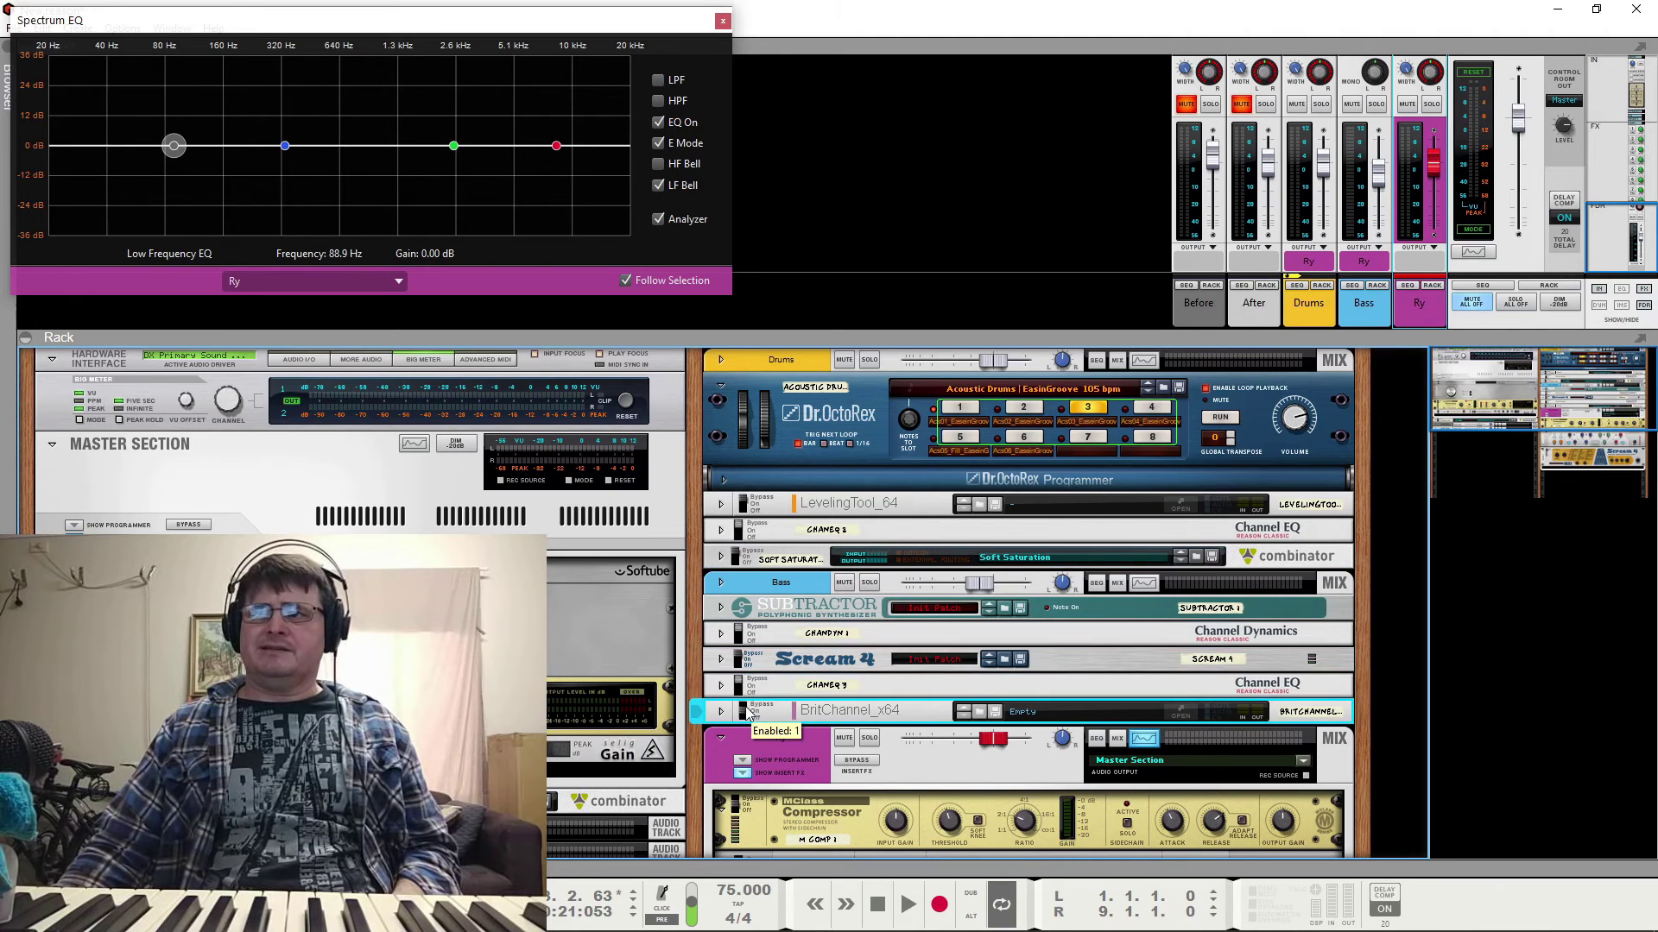
# Bypass the MClass Compressor, Channel EQ and Scream 4 inserted on the Ry mix channel
pyautogui.scroll(-3, 747, 712)
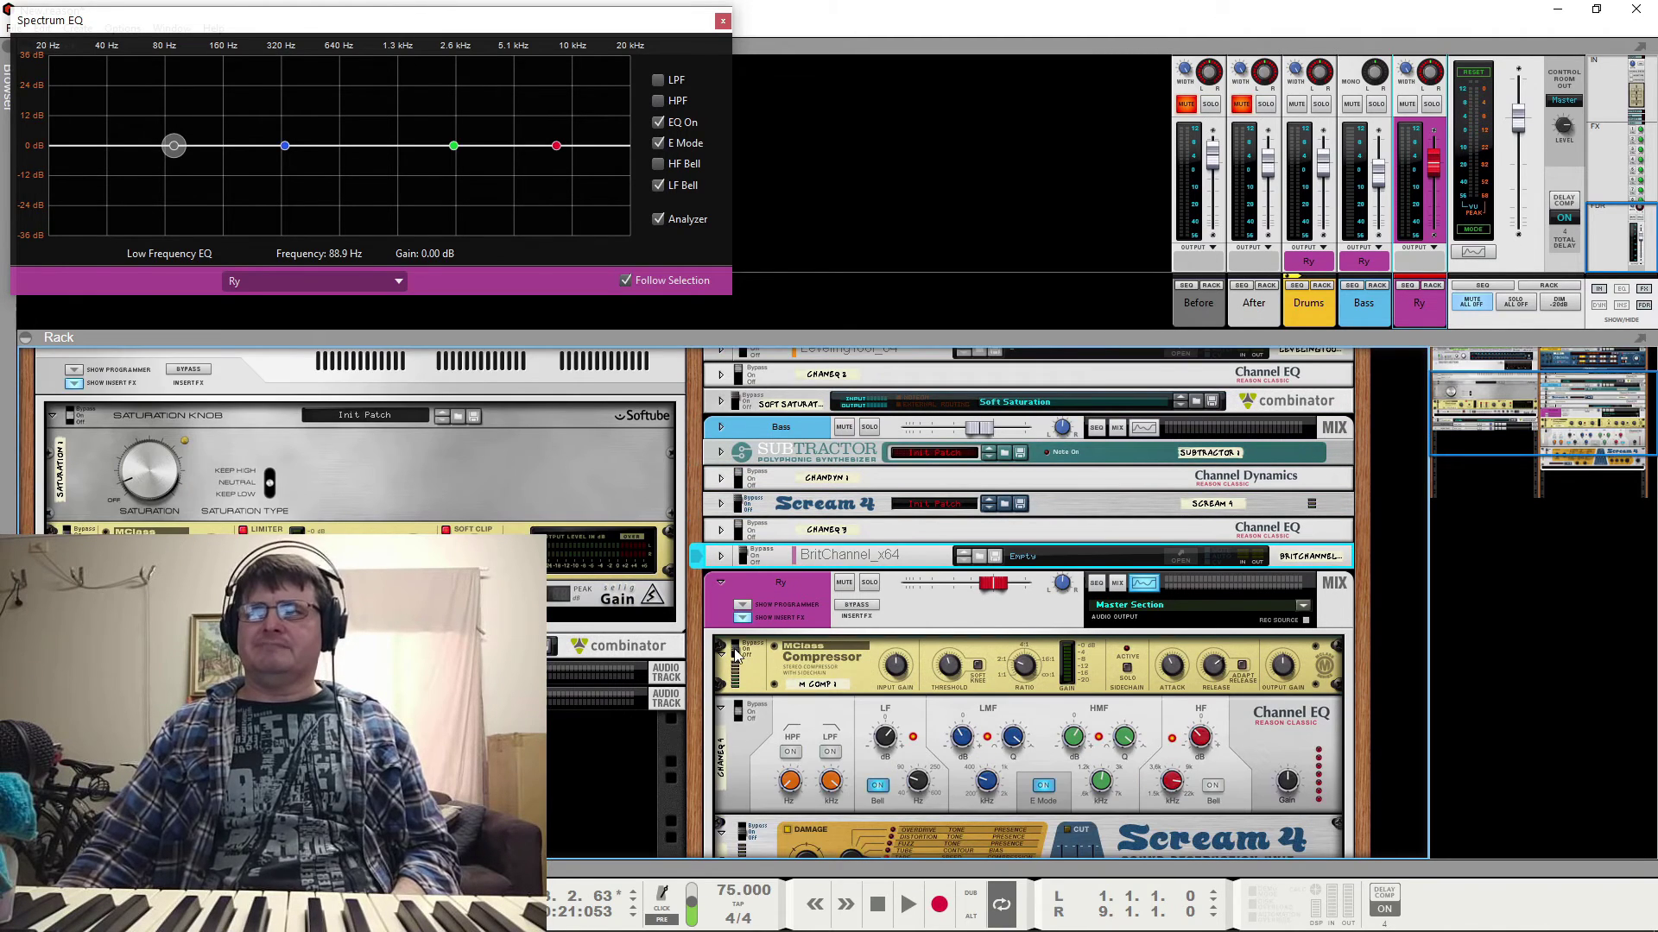
pyautogui.click(737, 658)
pyautogui.click(744, 712)
pyautogui.click(747, 827)
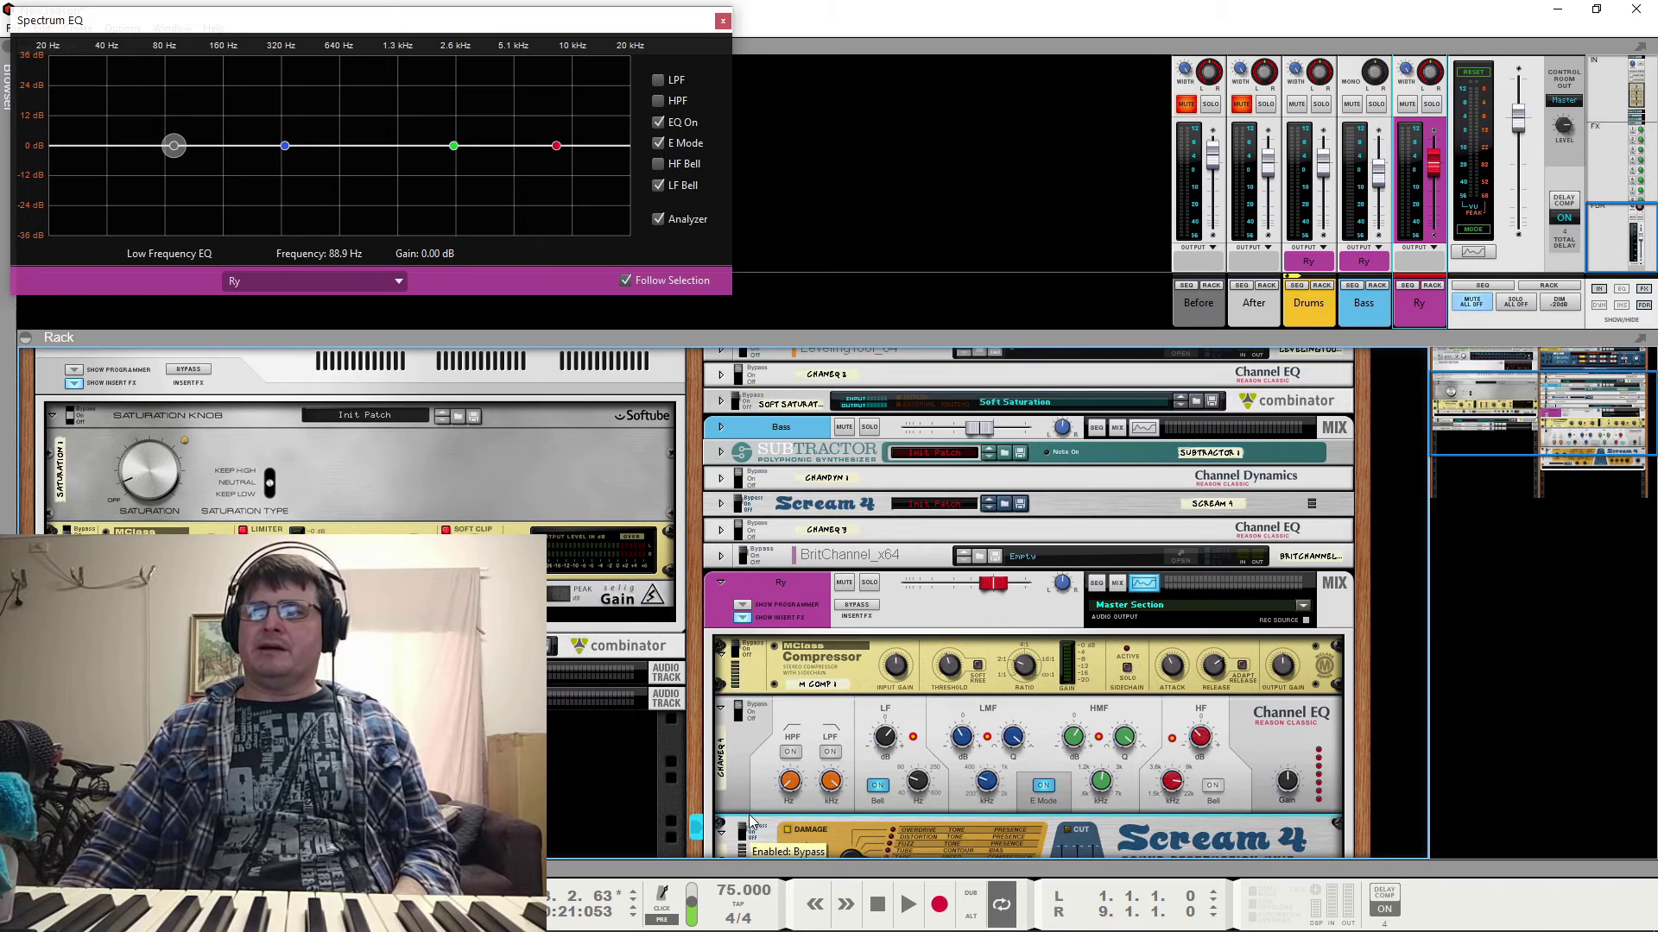
# Switch off Ry's FX send 2 and play the mix briefly without the effects
pyautogui.click(1612, 148)
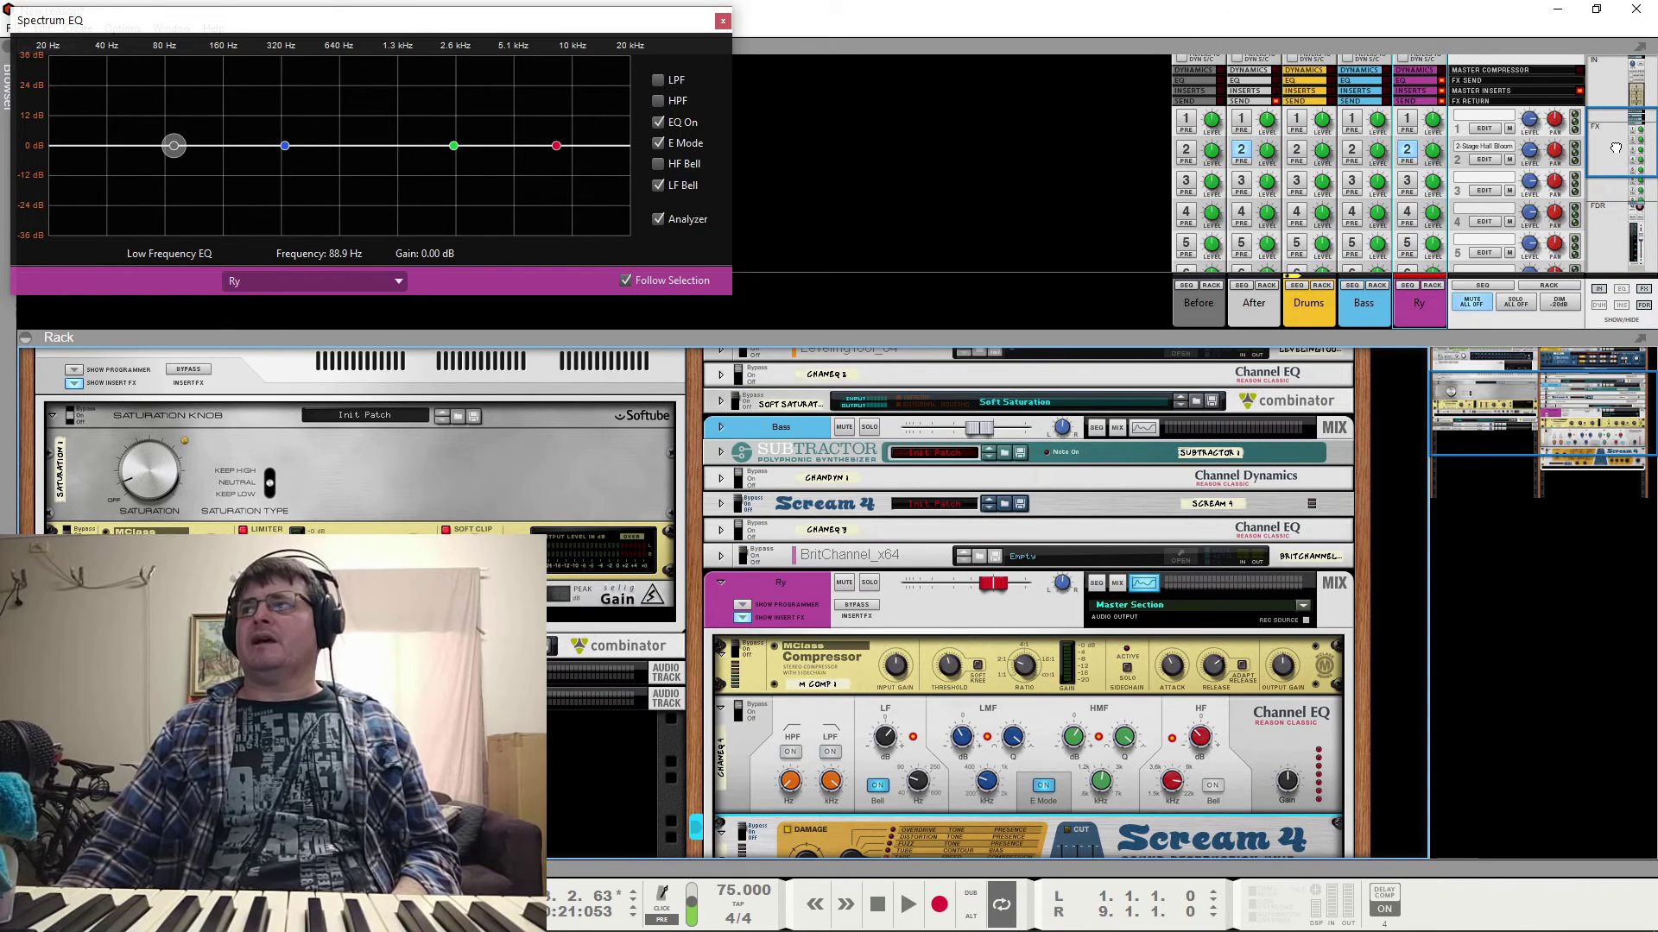
pyautogui.click(1408, 151)
pyautogui.press('space')
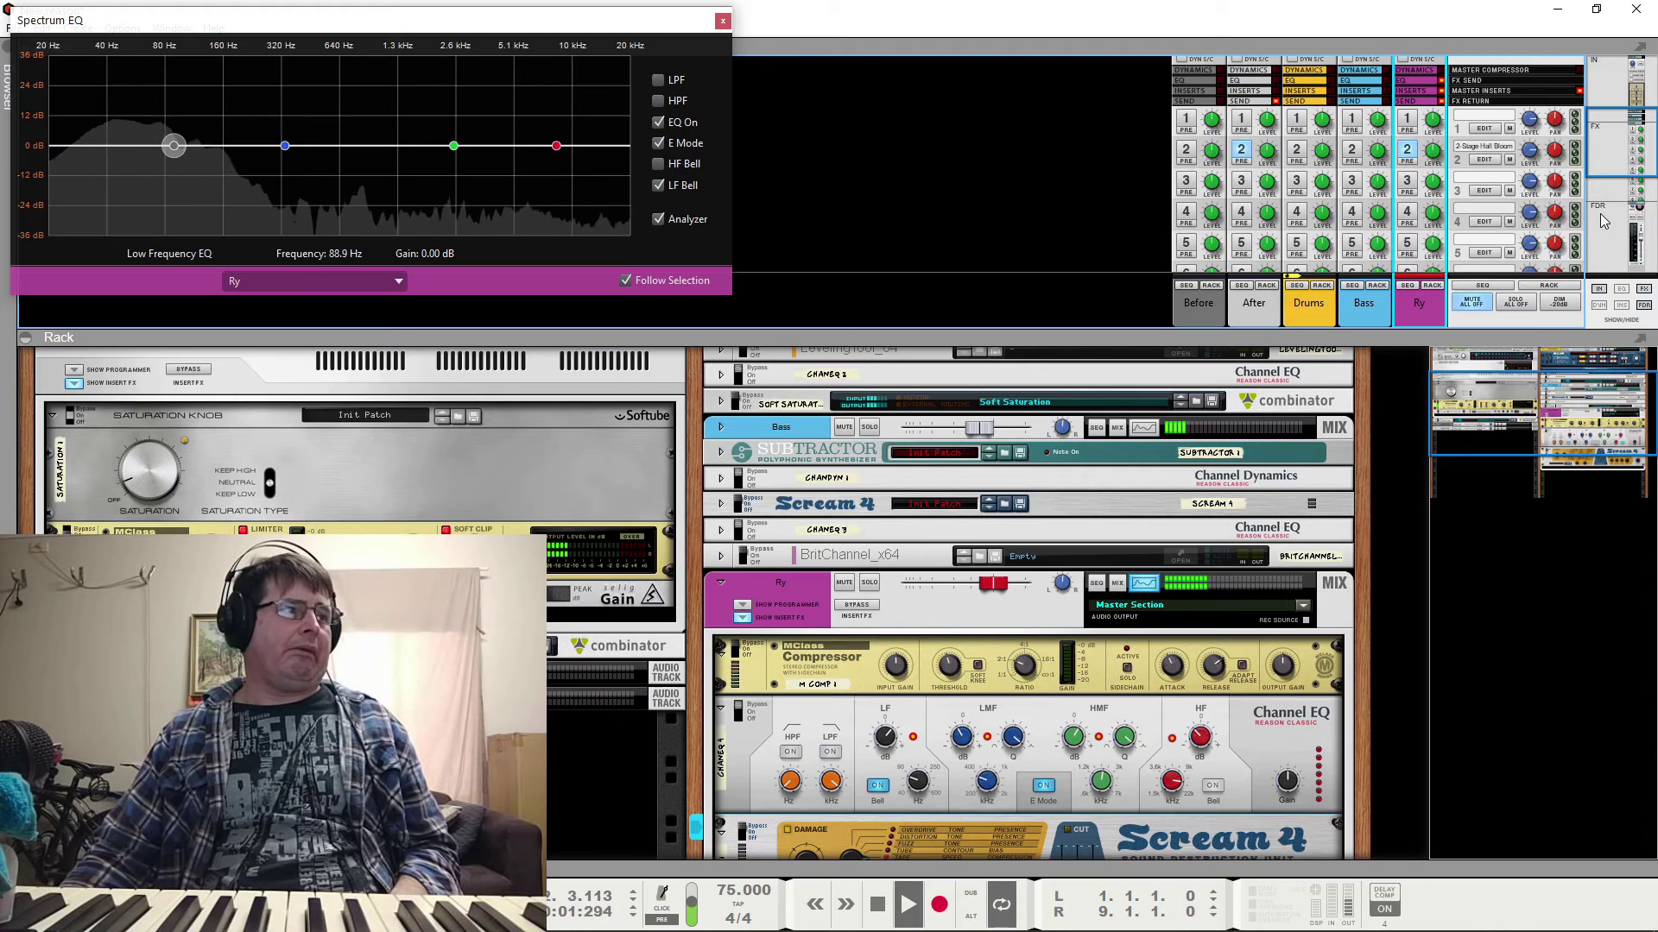
pyautogui.press('space')
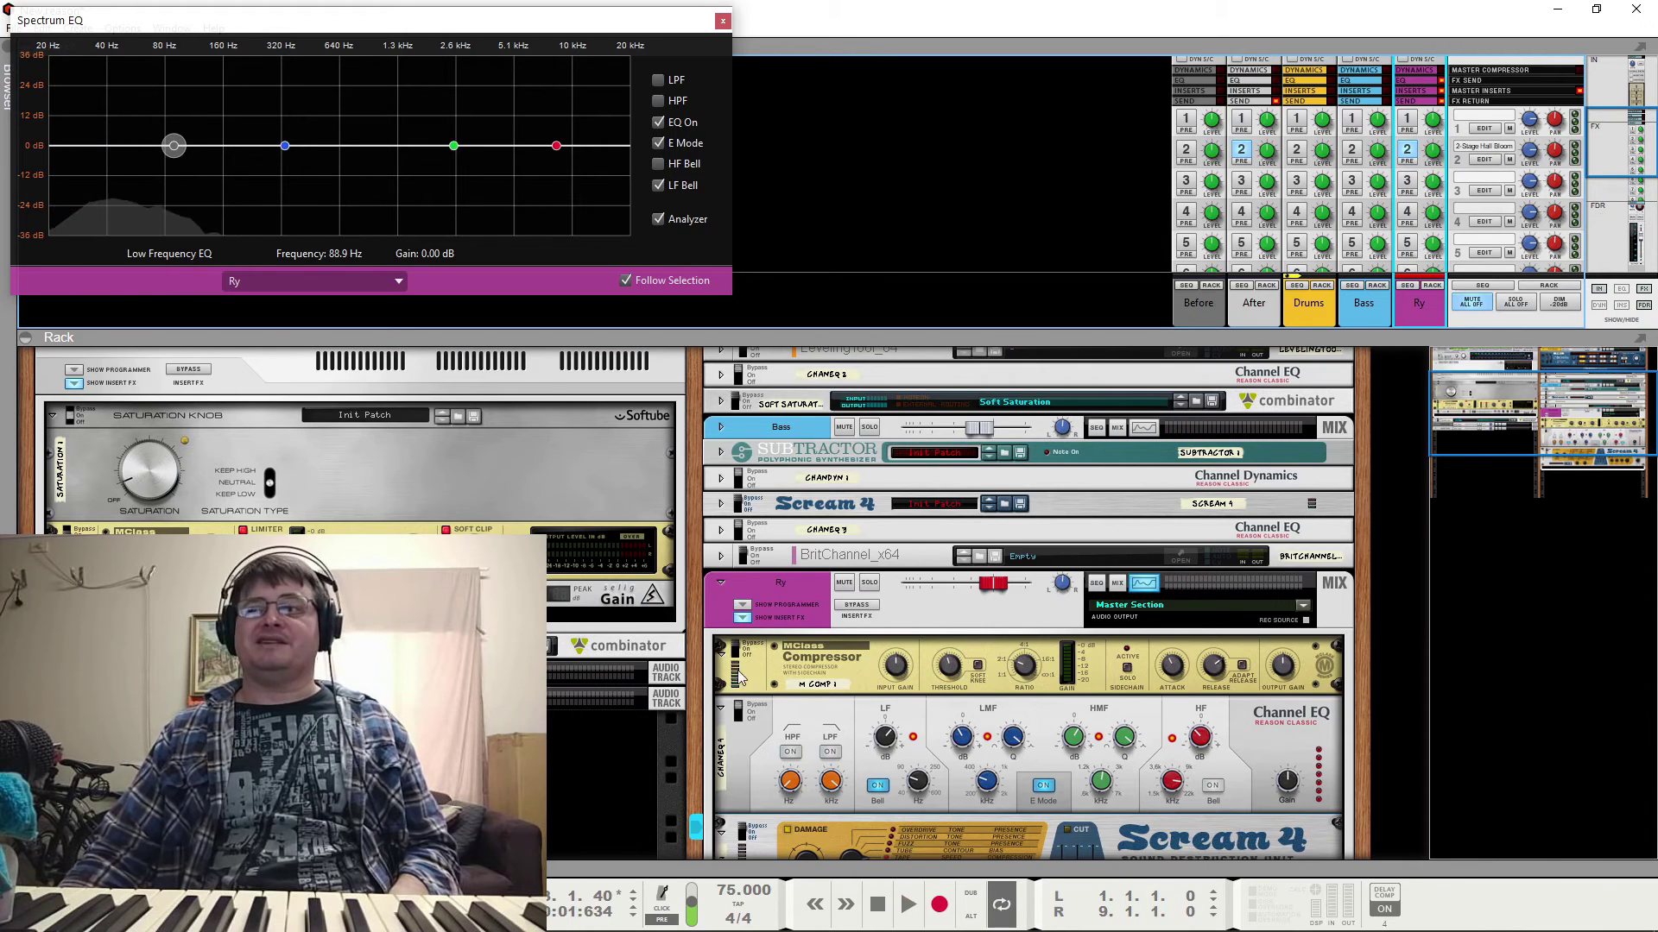
# Re-enable Ry's MClass Compressor, Channel EQ and Scream 4, and the bass's BritChannel, Channel EQ, Scream 4 and Channel Dynamics
pyautogui.click(738, 682)
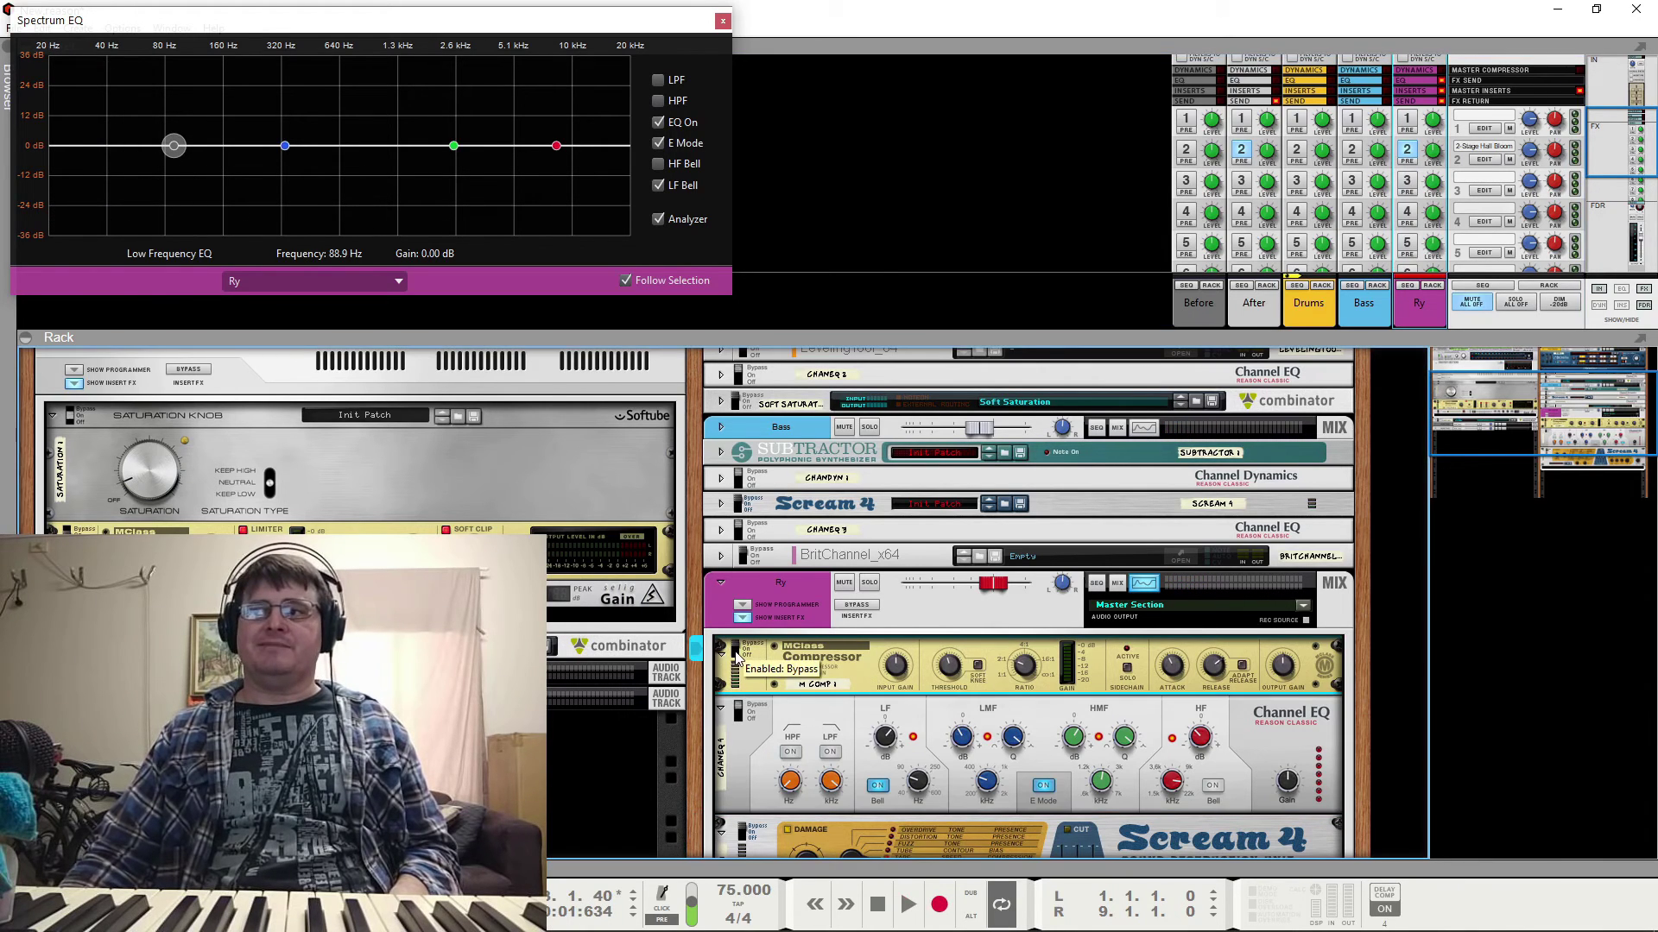
pyautogui.click(741, 707)
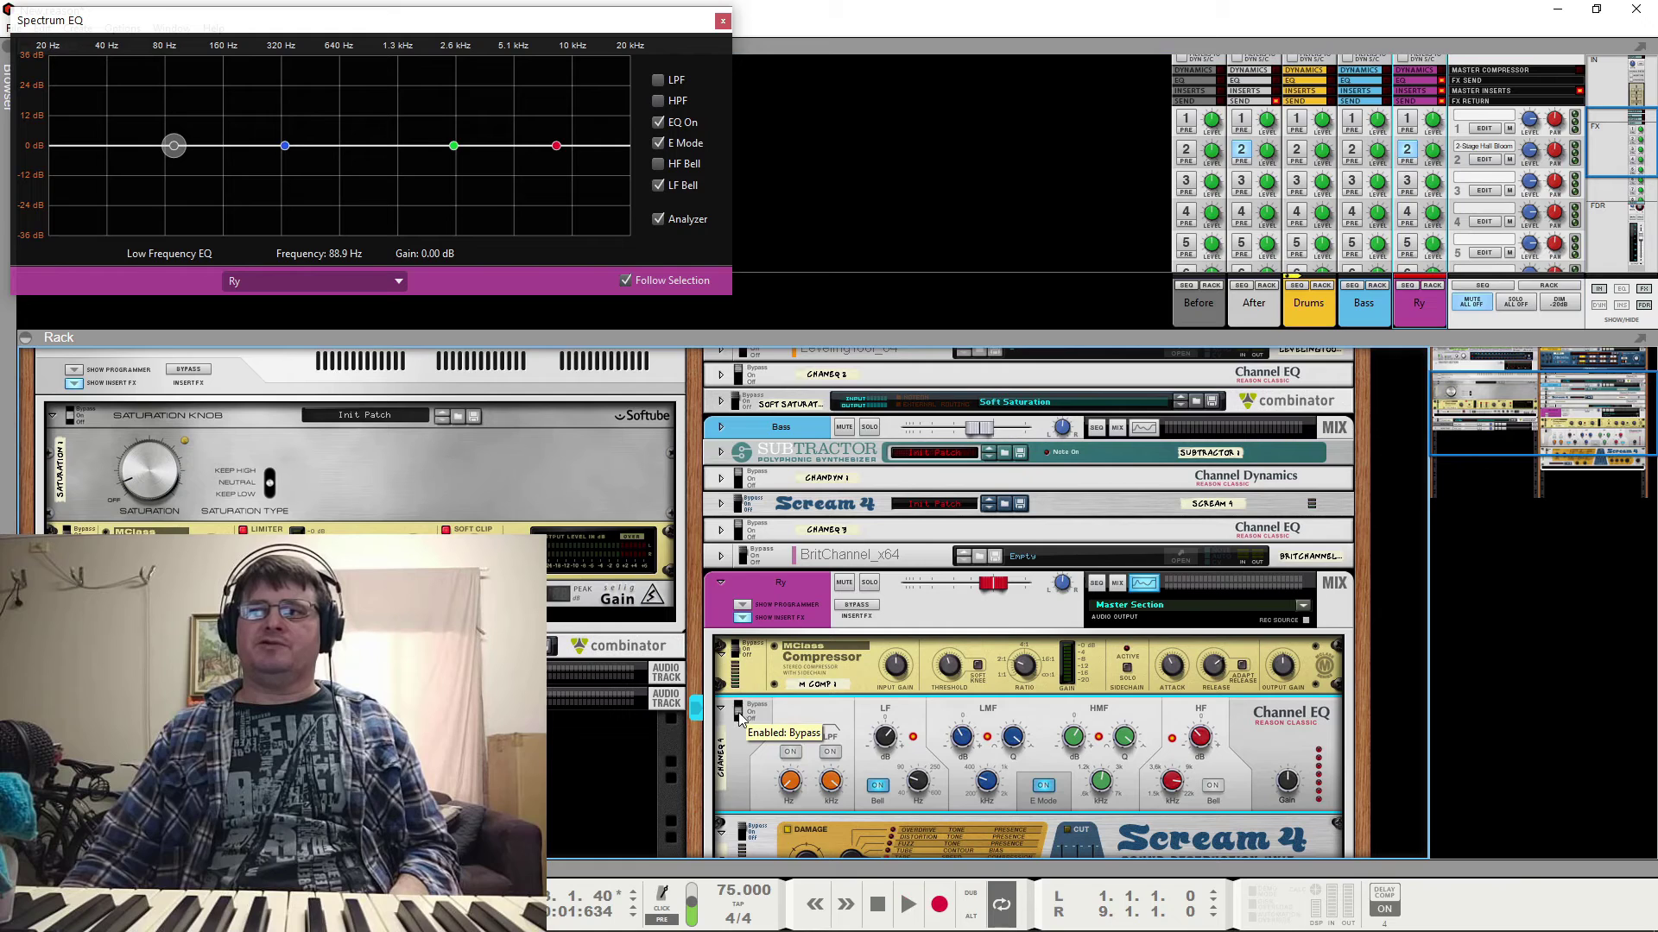
pyautogui.click(743, 839)
pyautogui.click(743, 555)
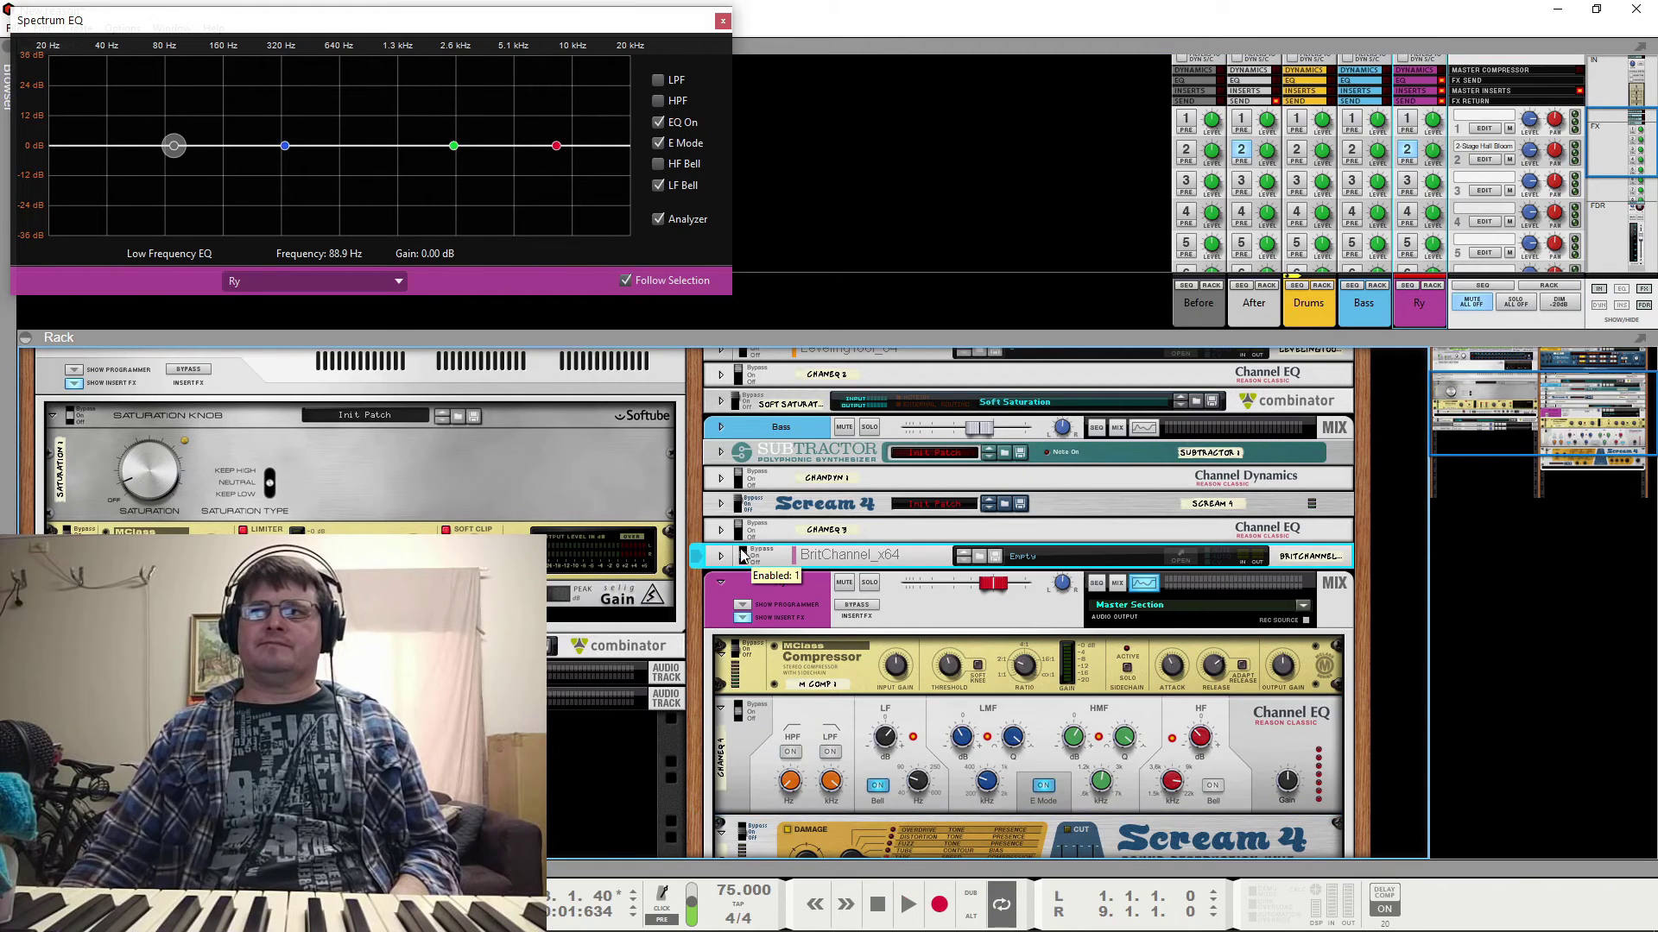
pyautogui.click(741, 530)
pyautogui.click(740, 506)
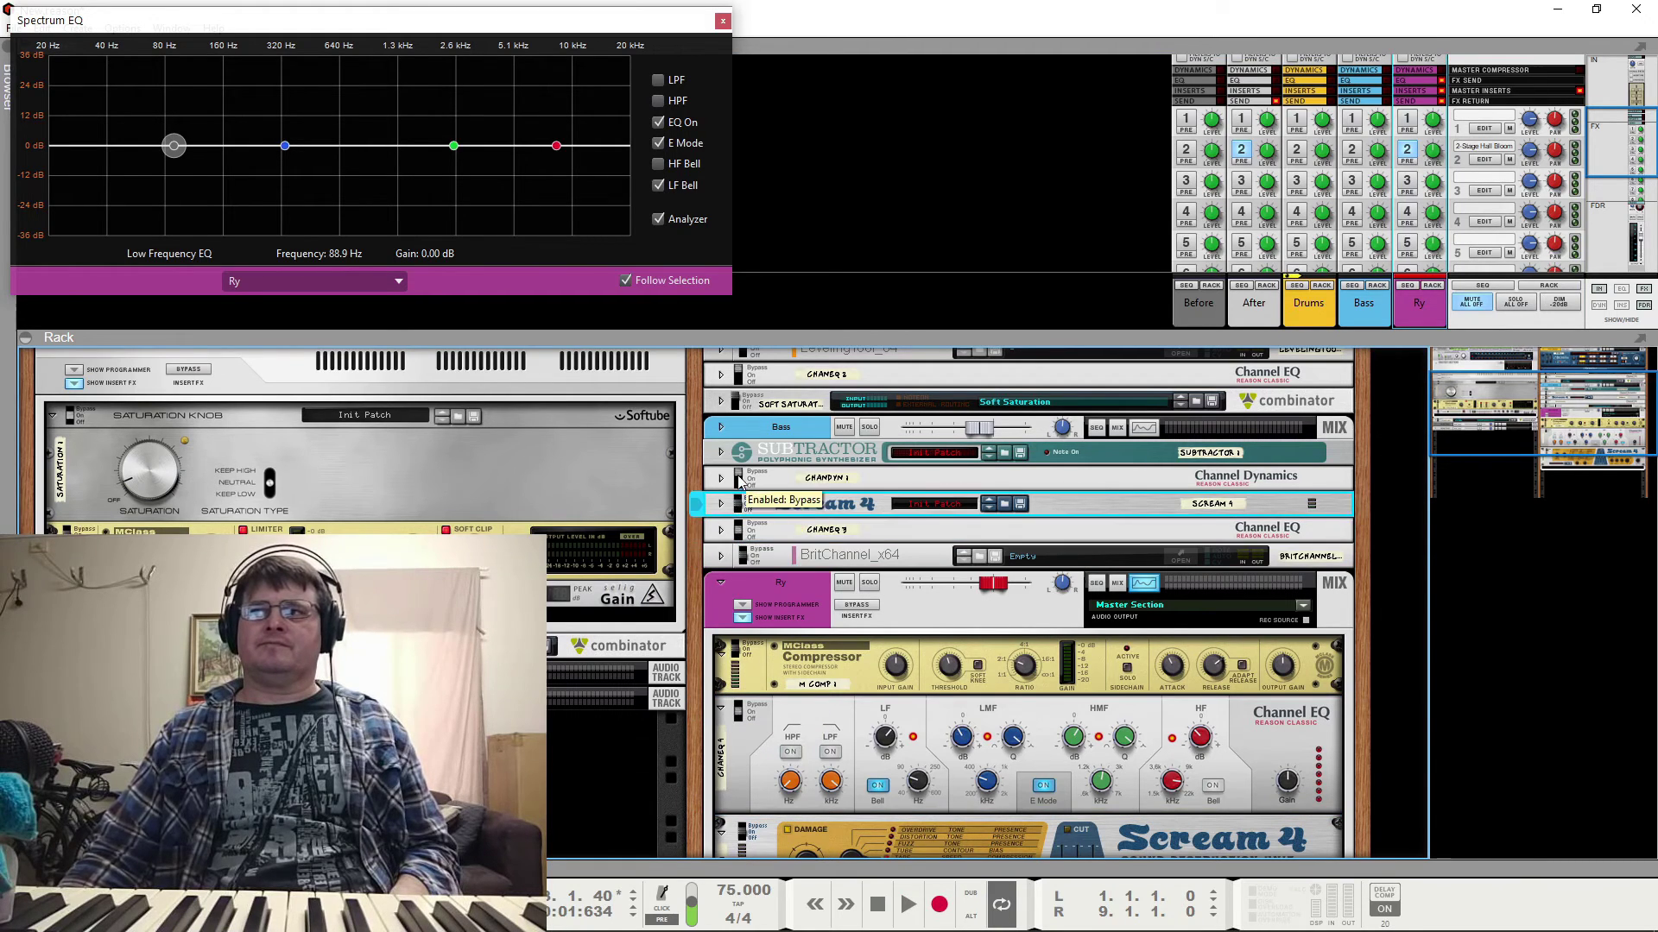
pyautogui.click(741, 481)
# Re-enable the drums' Soft Saturation, Channel EQ and LevelingTool, and play the fully processed mix
pyautogui.scroll(3, 741, 518)
pyautogui.click(738, 557)
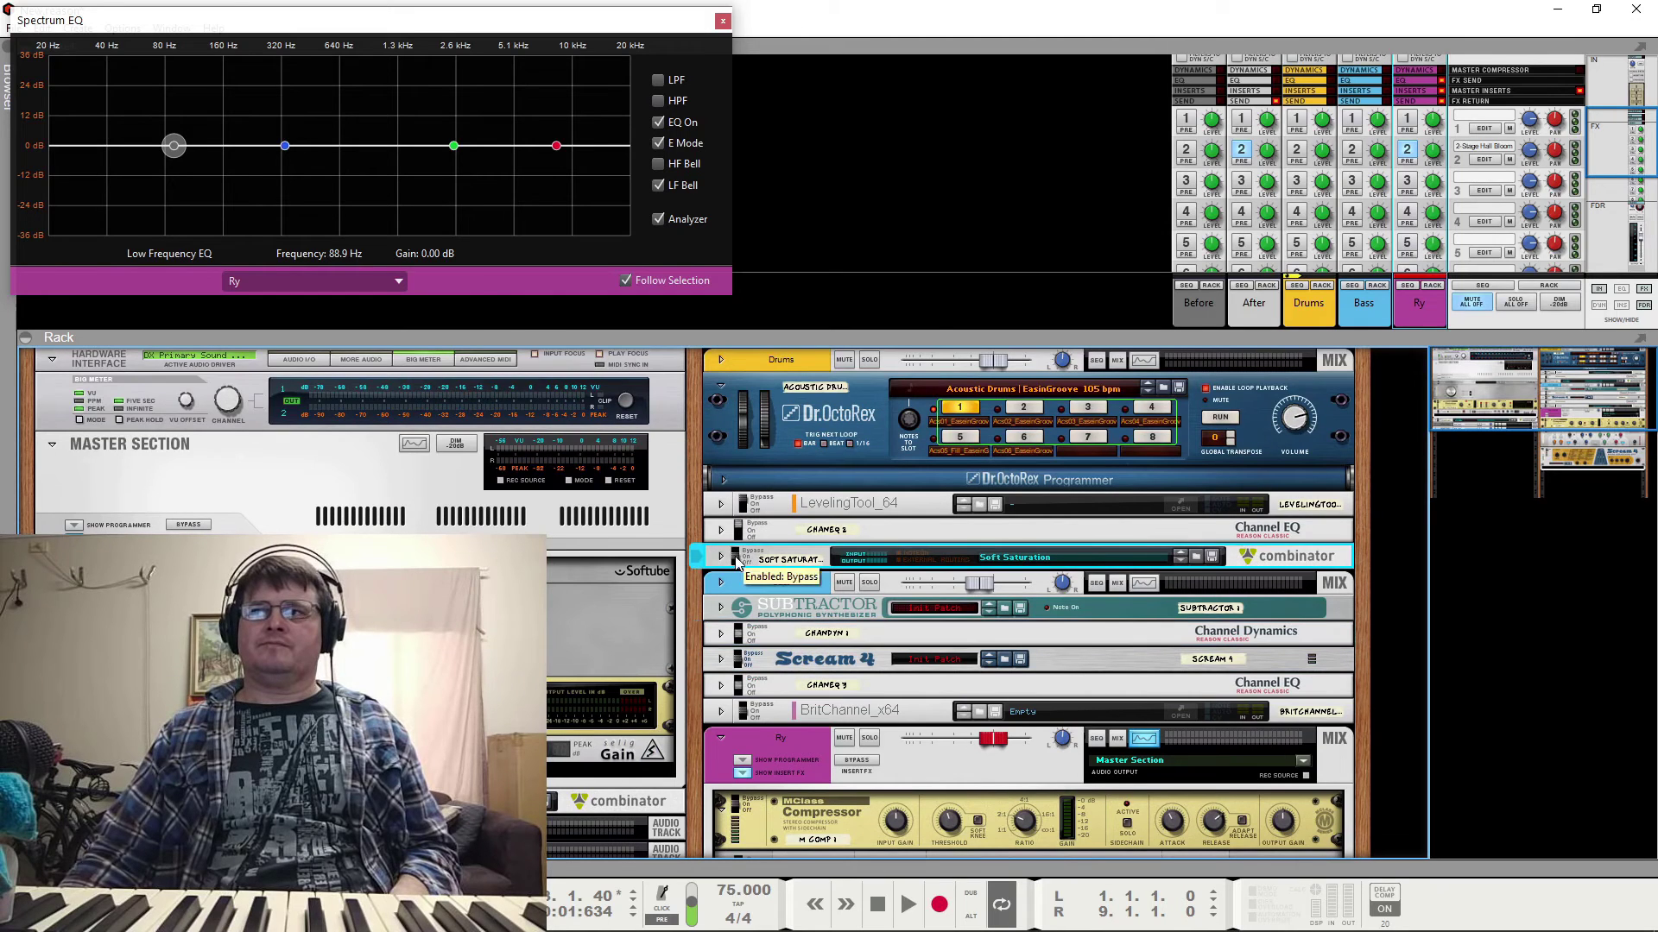
pyautogui.click(743, 531)
pyautogui.click(747, 509)
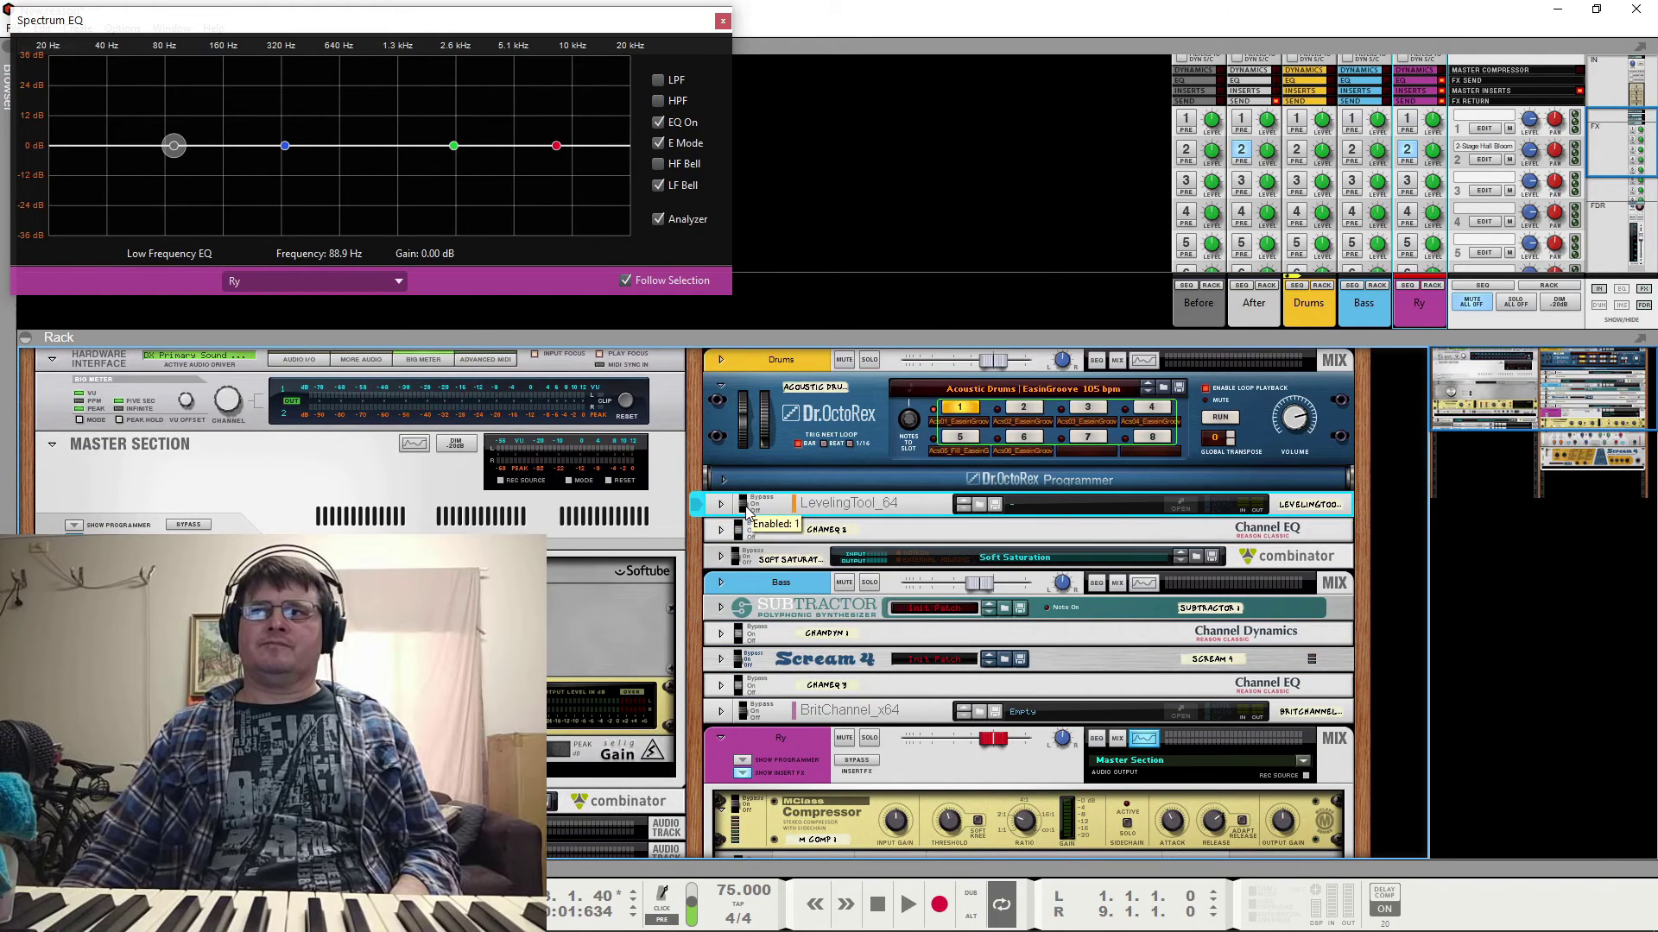
pyautogui.click(908, 904)
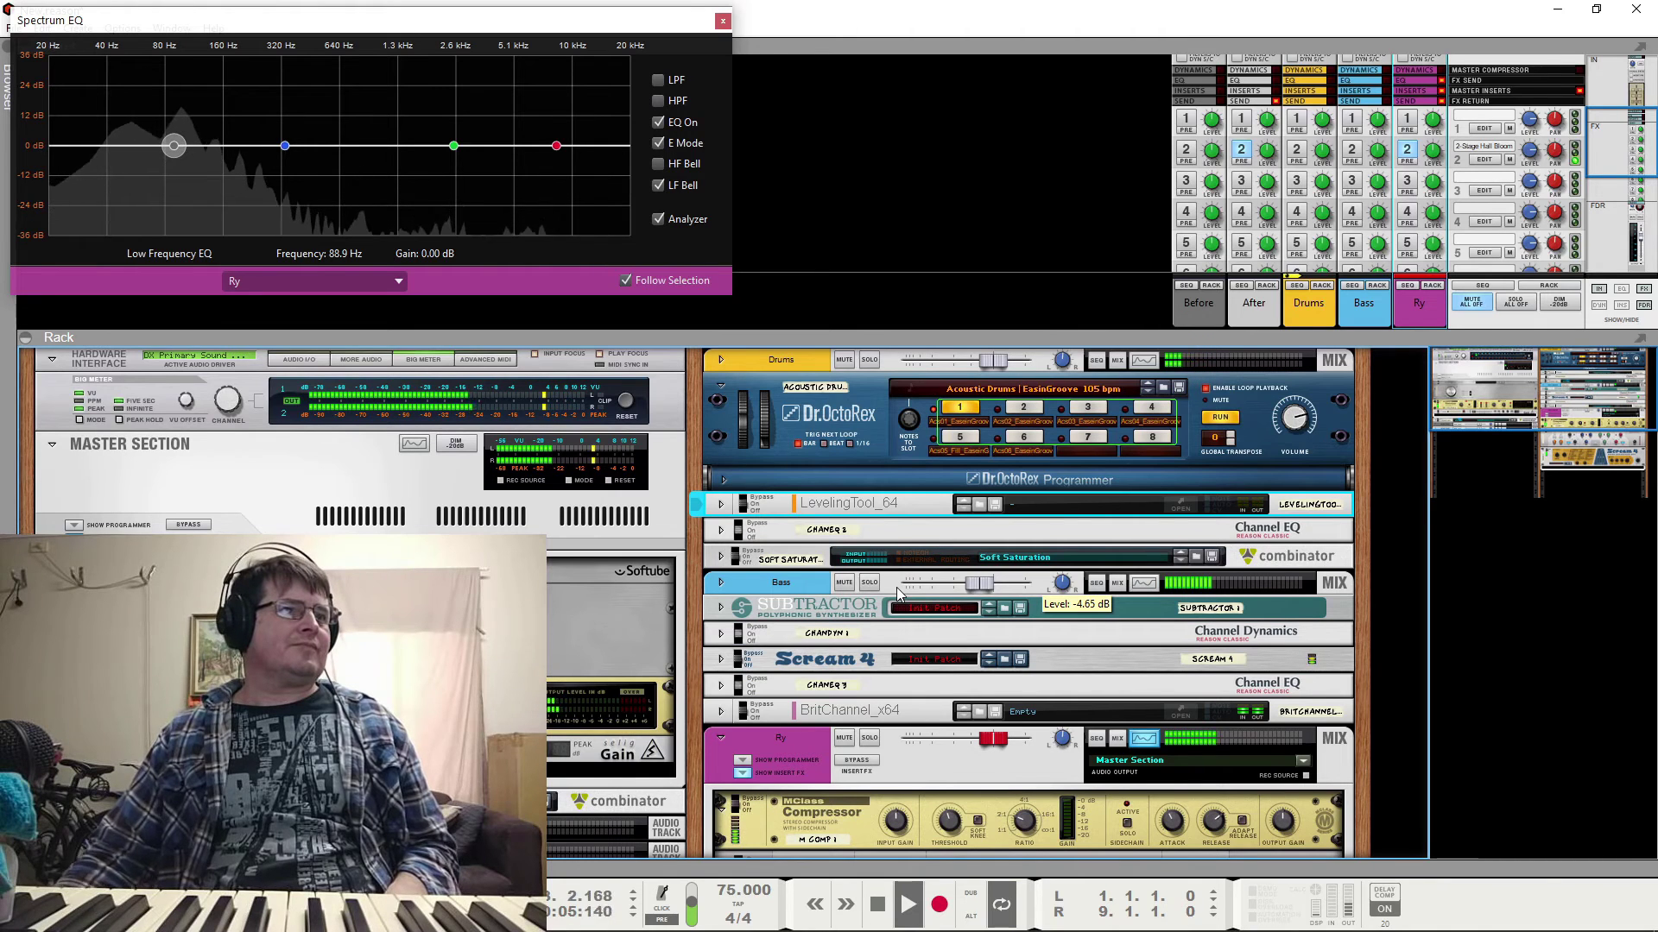
pyautogui.press('space')
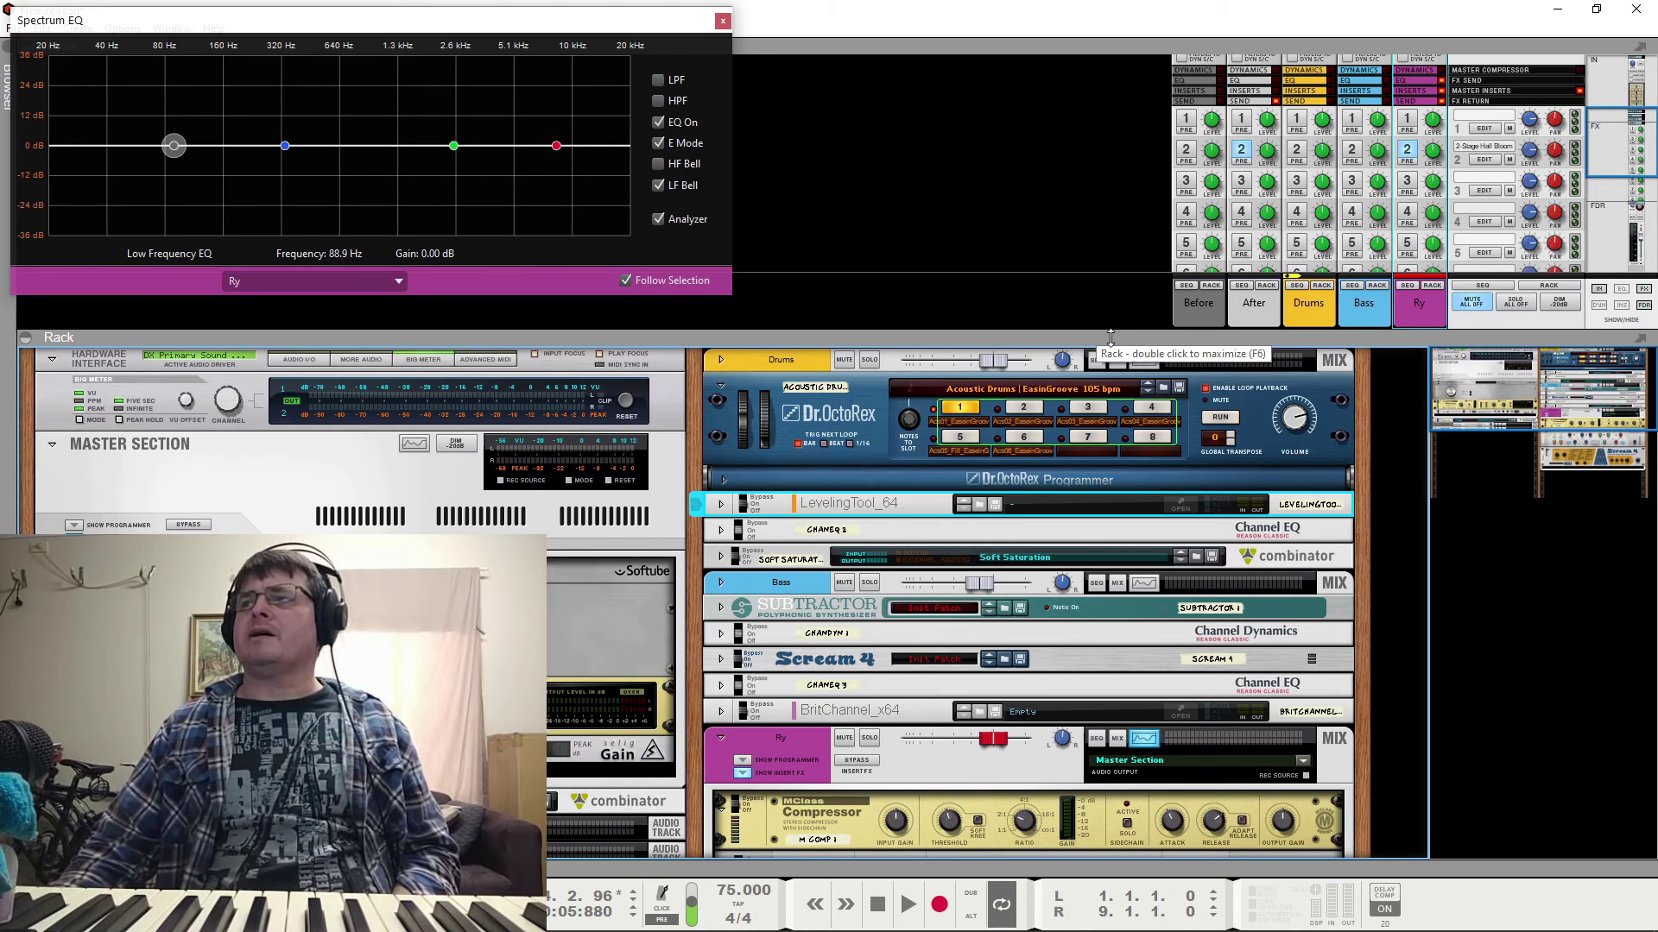
# Enlarge the rack area and bypass the effects on the drums and bass channels from Channel EQ through BritChannel
pyautogui.moveTo(1110, 336); pyautogui.dragTo(1135, 285)
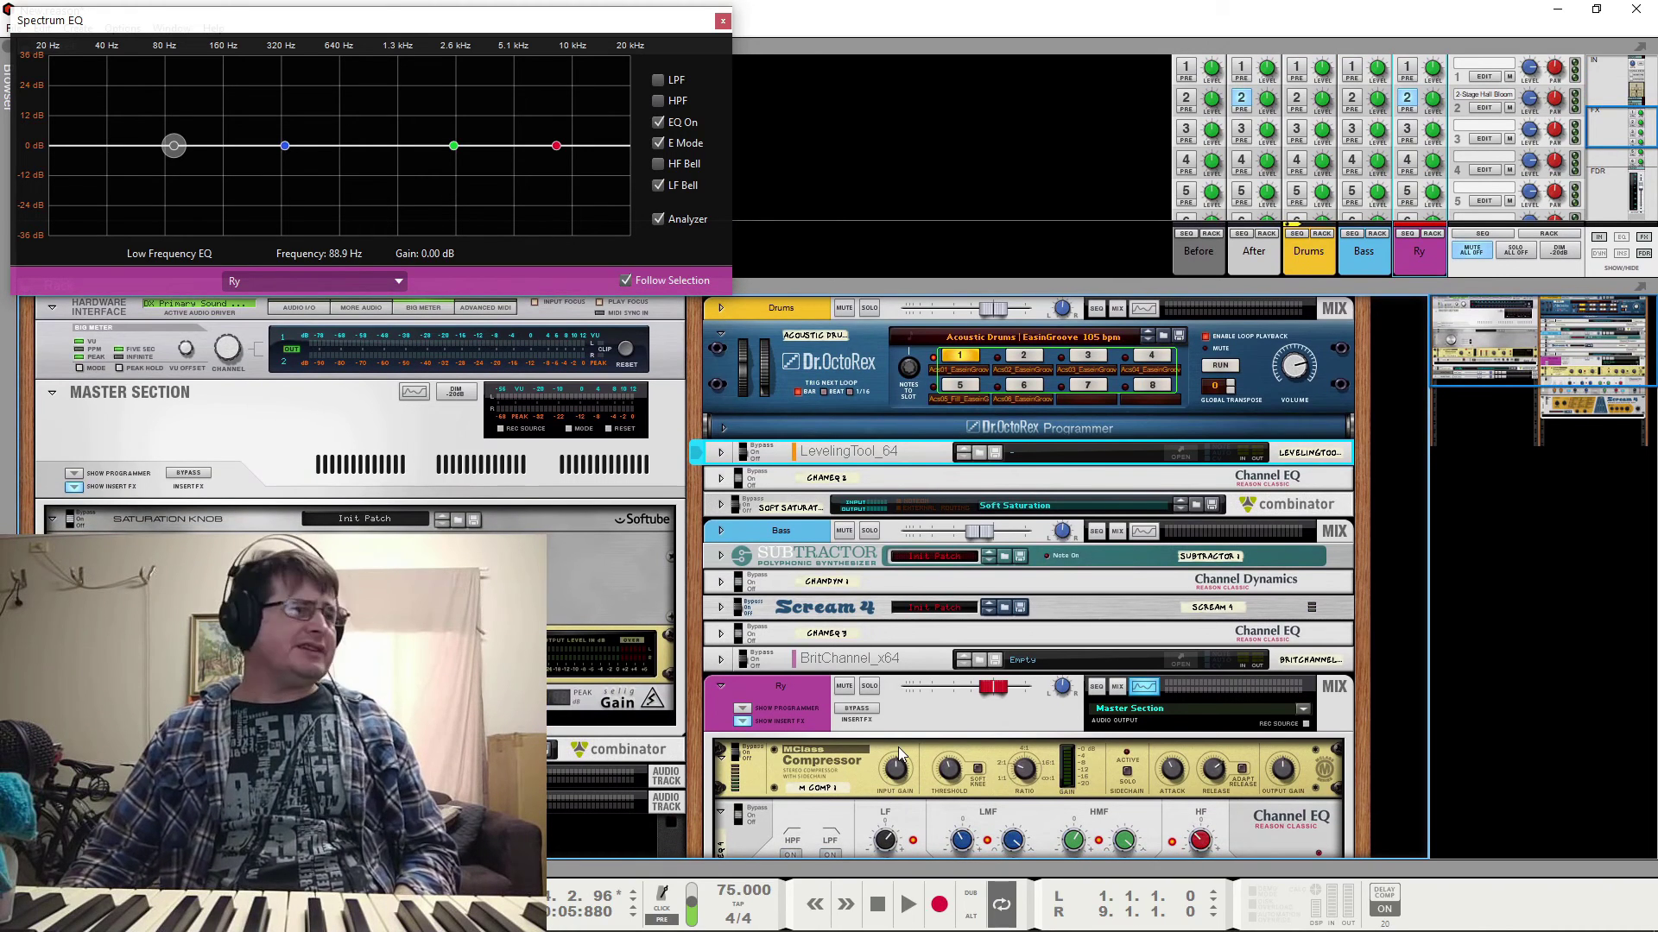
pyautogui.click(740, 473)
pyautogui.click(736, 502)
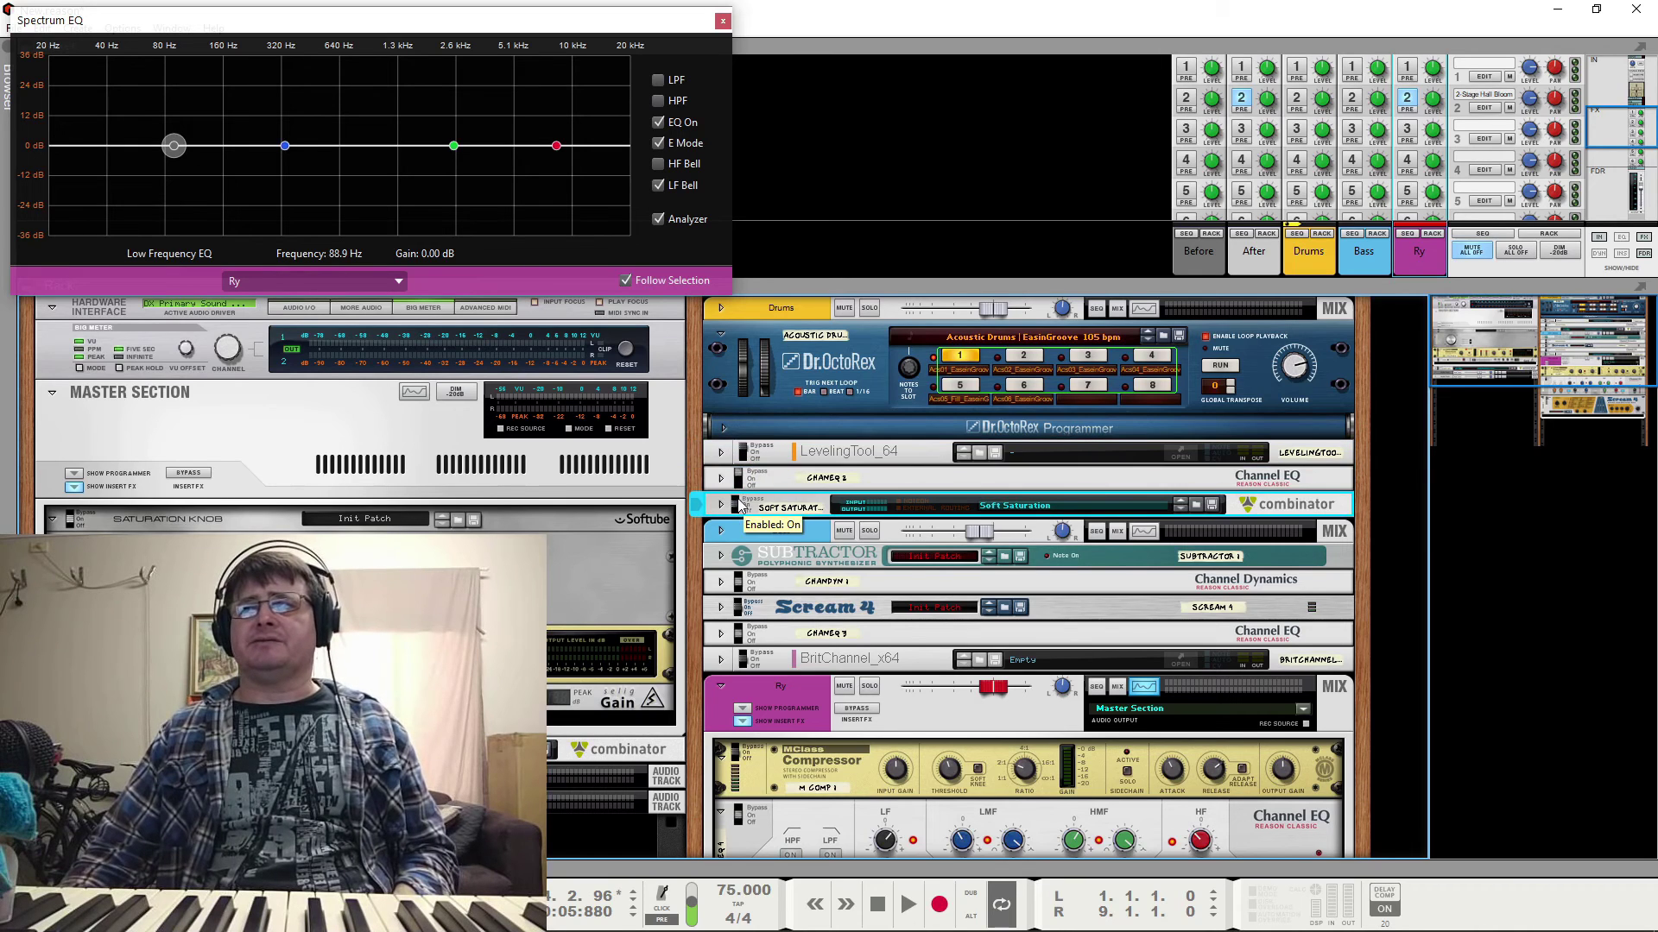
pyautogui.click(735, 500)
pyautogui.click(739, 580)
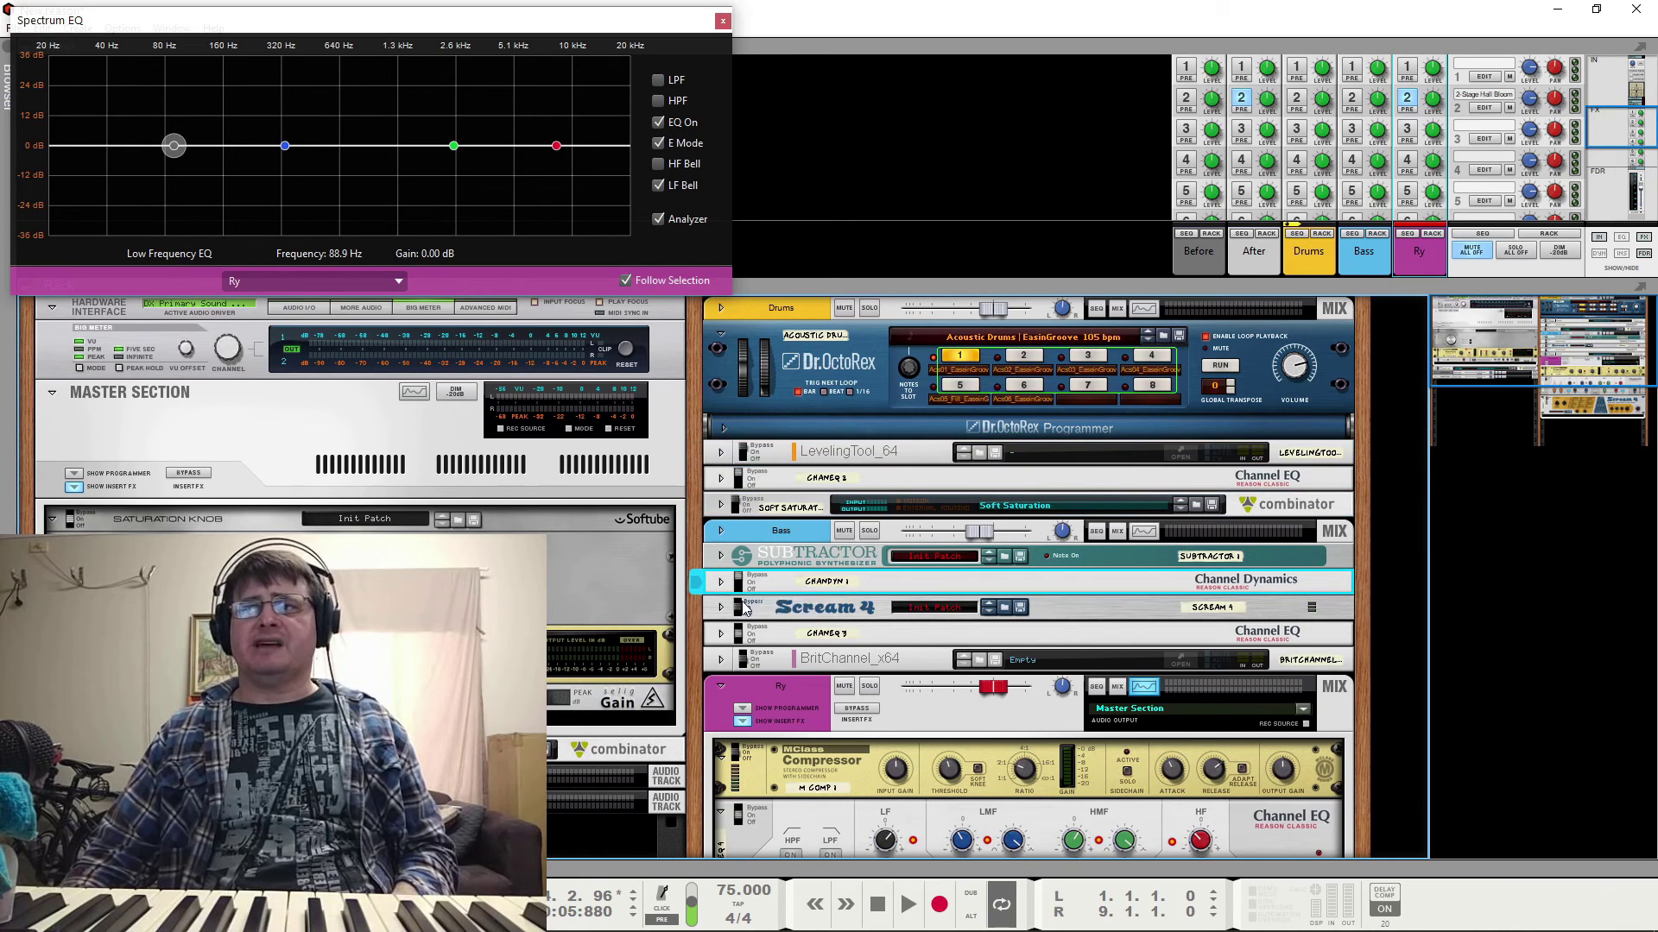
pyautogui.click(744, 609)
pyautogui.click(739, 636)
pyautogui.click(740, 661)
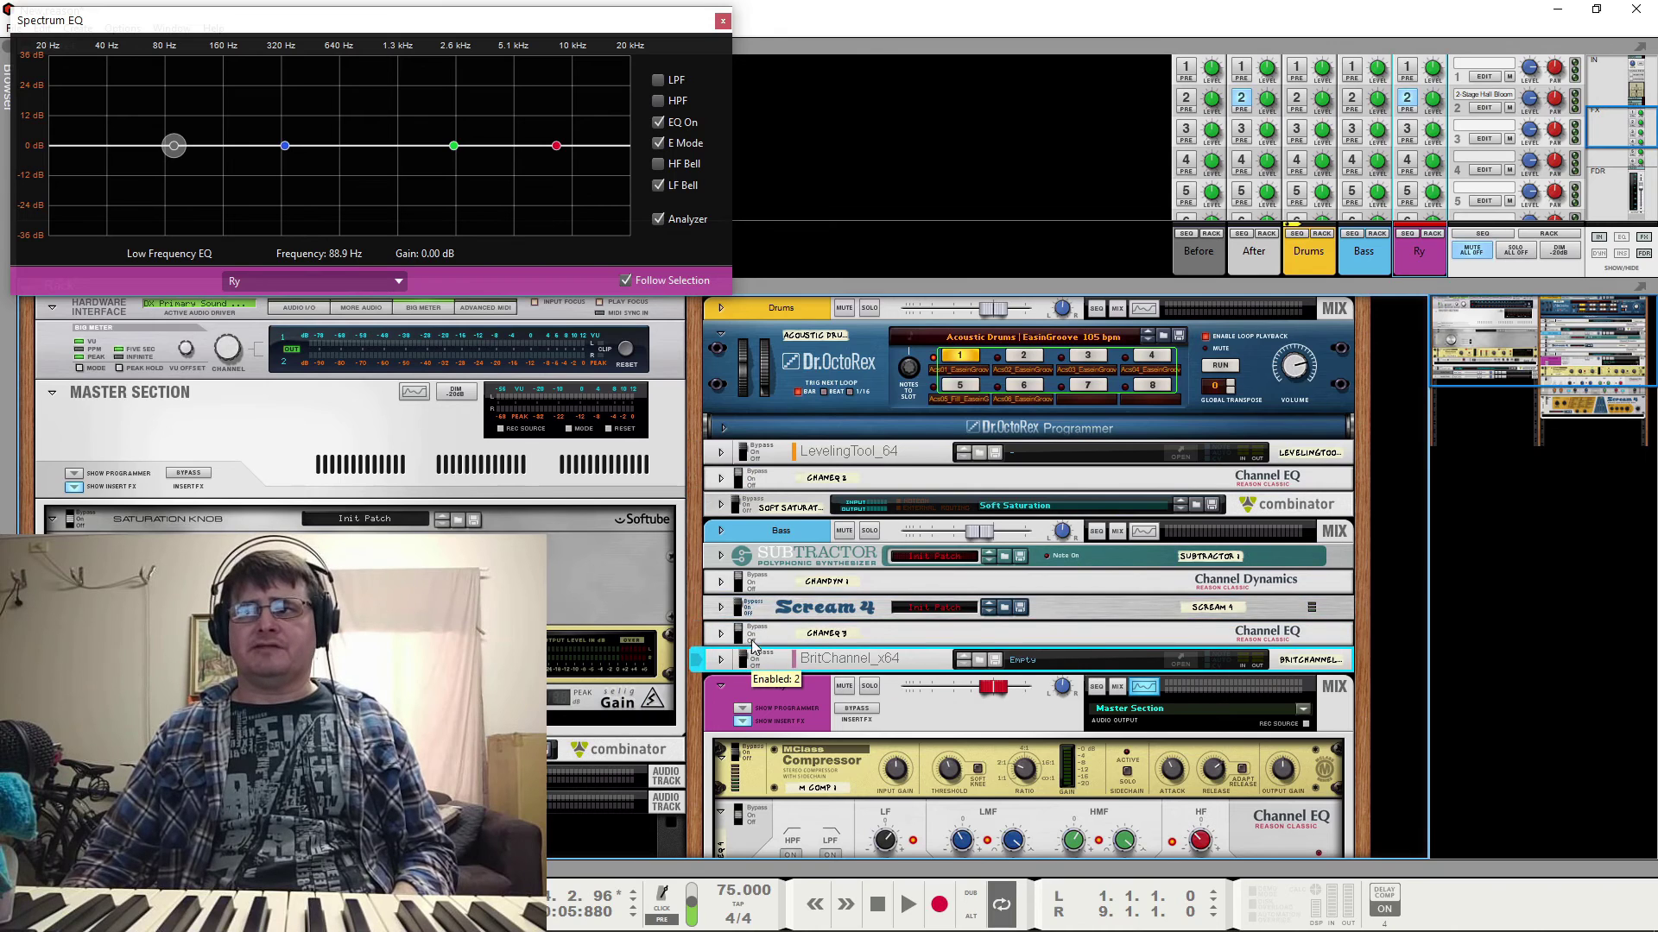
# Play the mix with Ry's FX send 2 off and compare it with Ry's insert effects bypassed and active
pyautogui.scroll(-3, 896, 588)
pyautogui.scroll(-4, 896, 587)
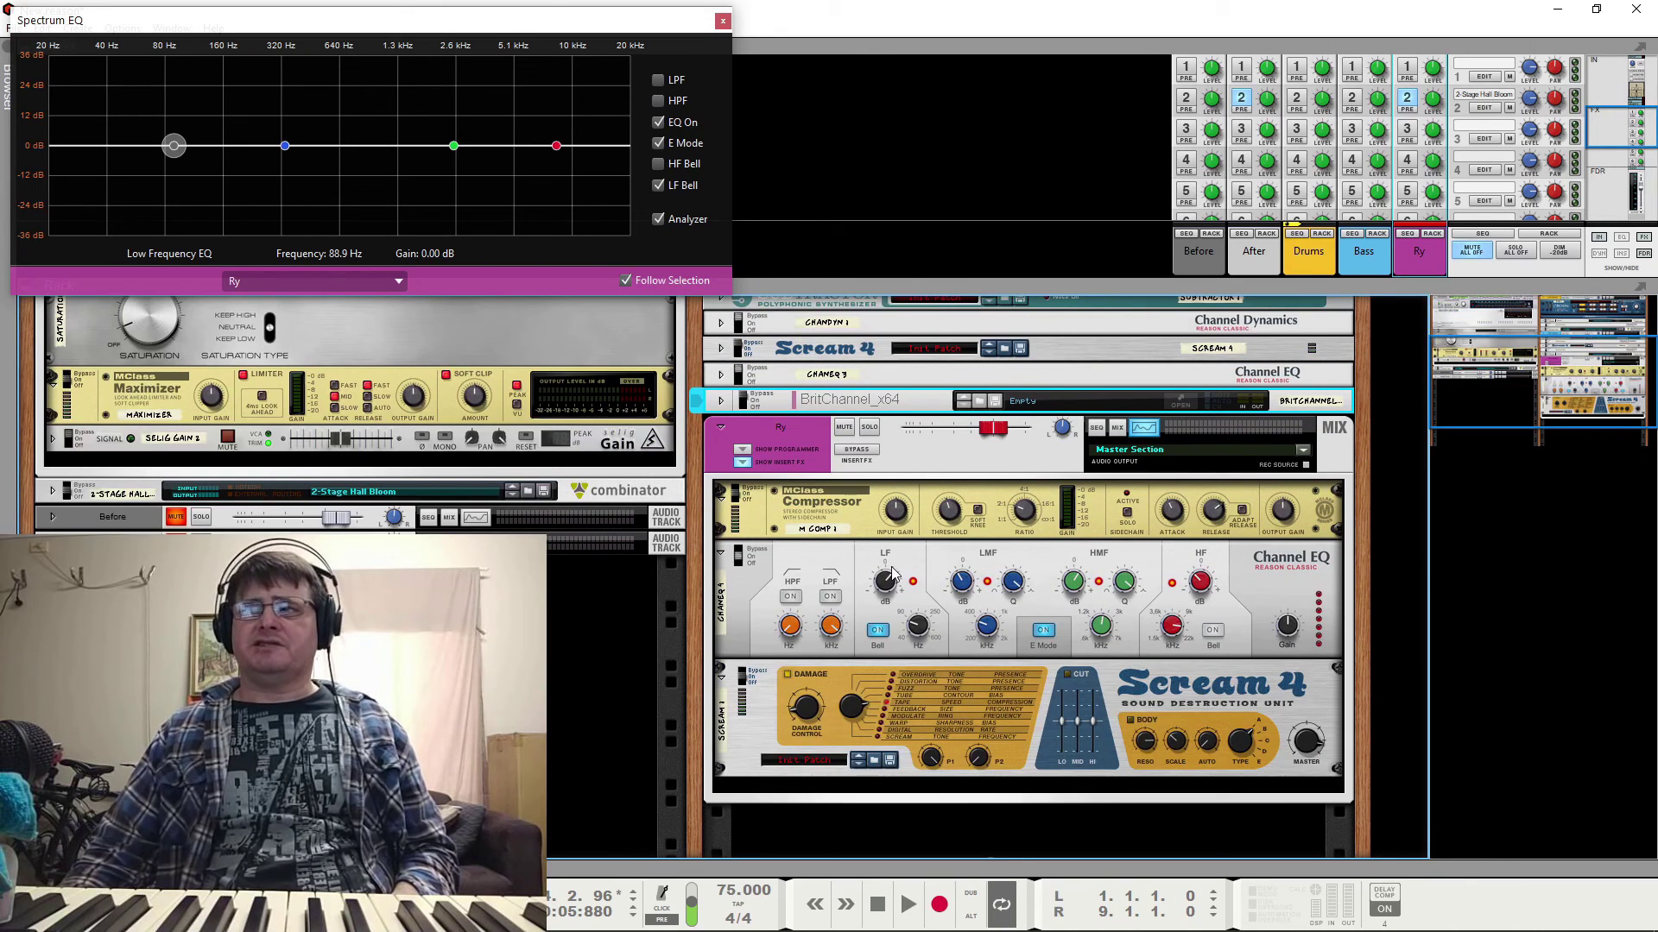
pyautogui.press('space')
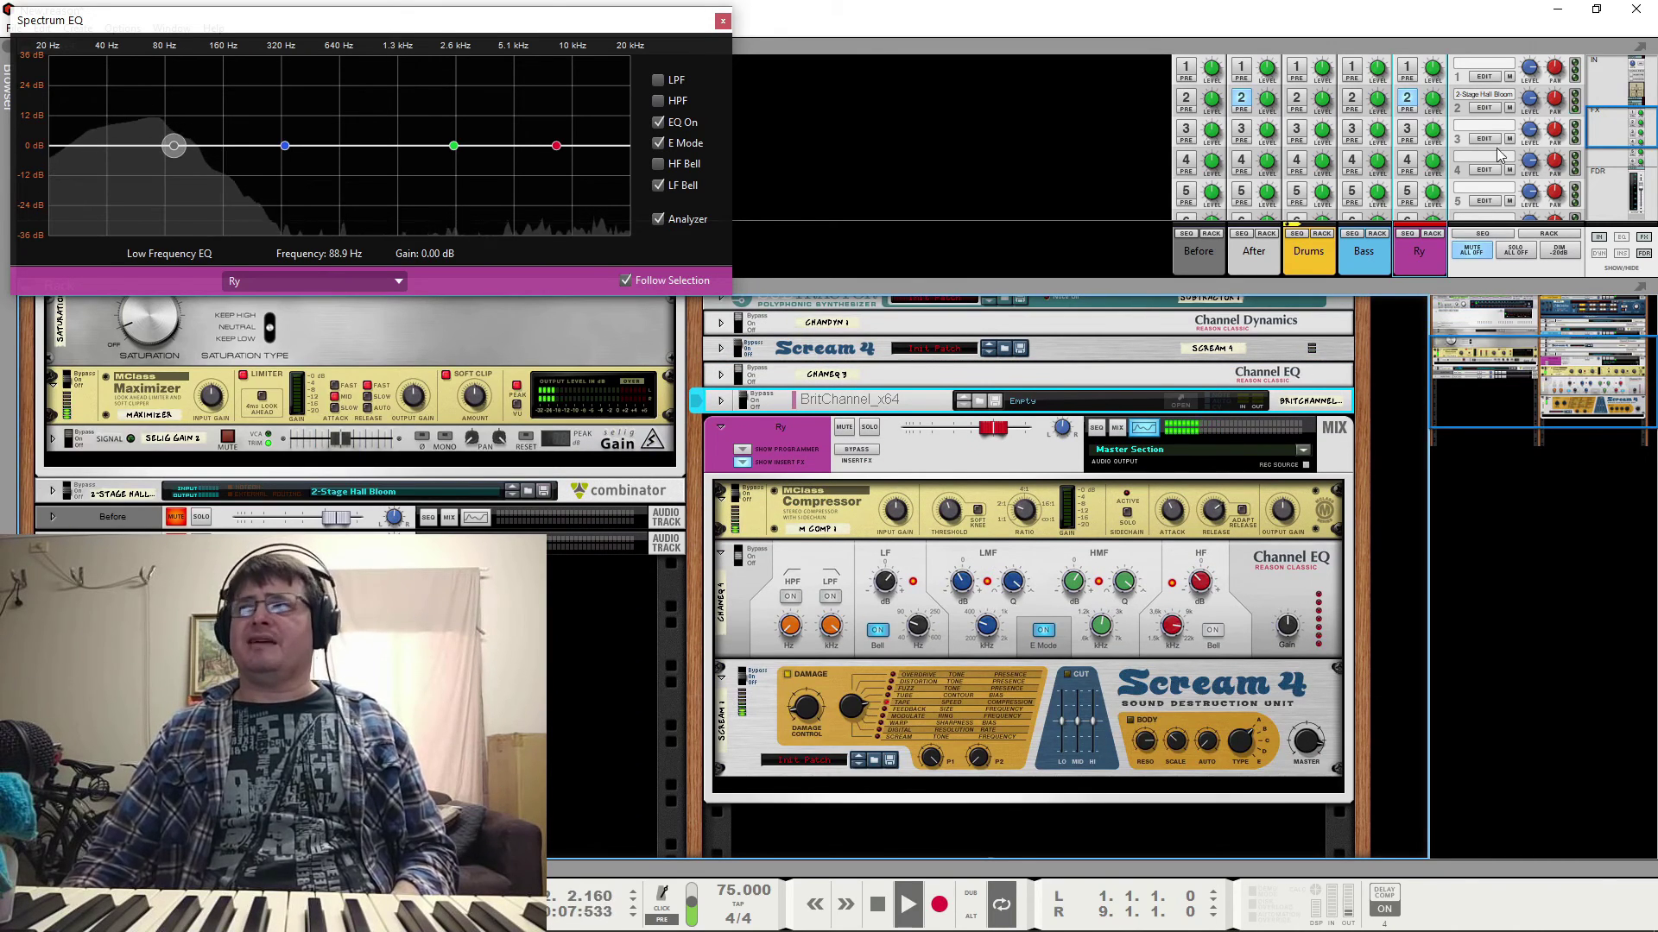
pyautogui.click(1409, 98)
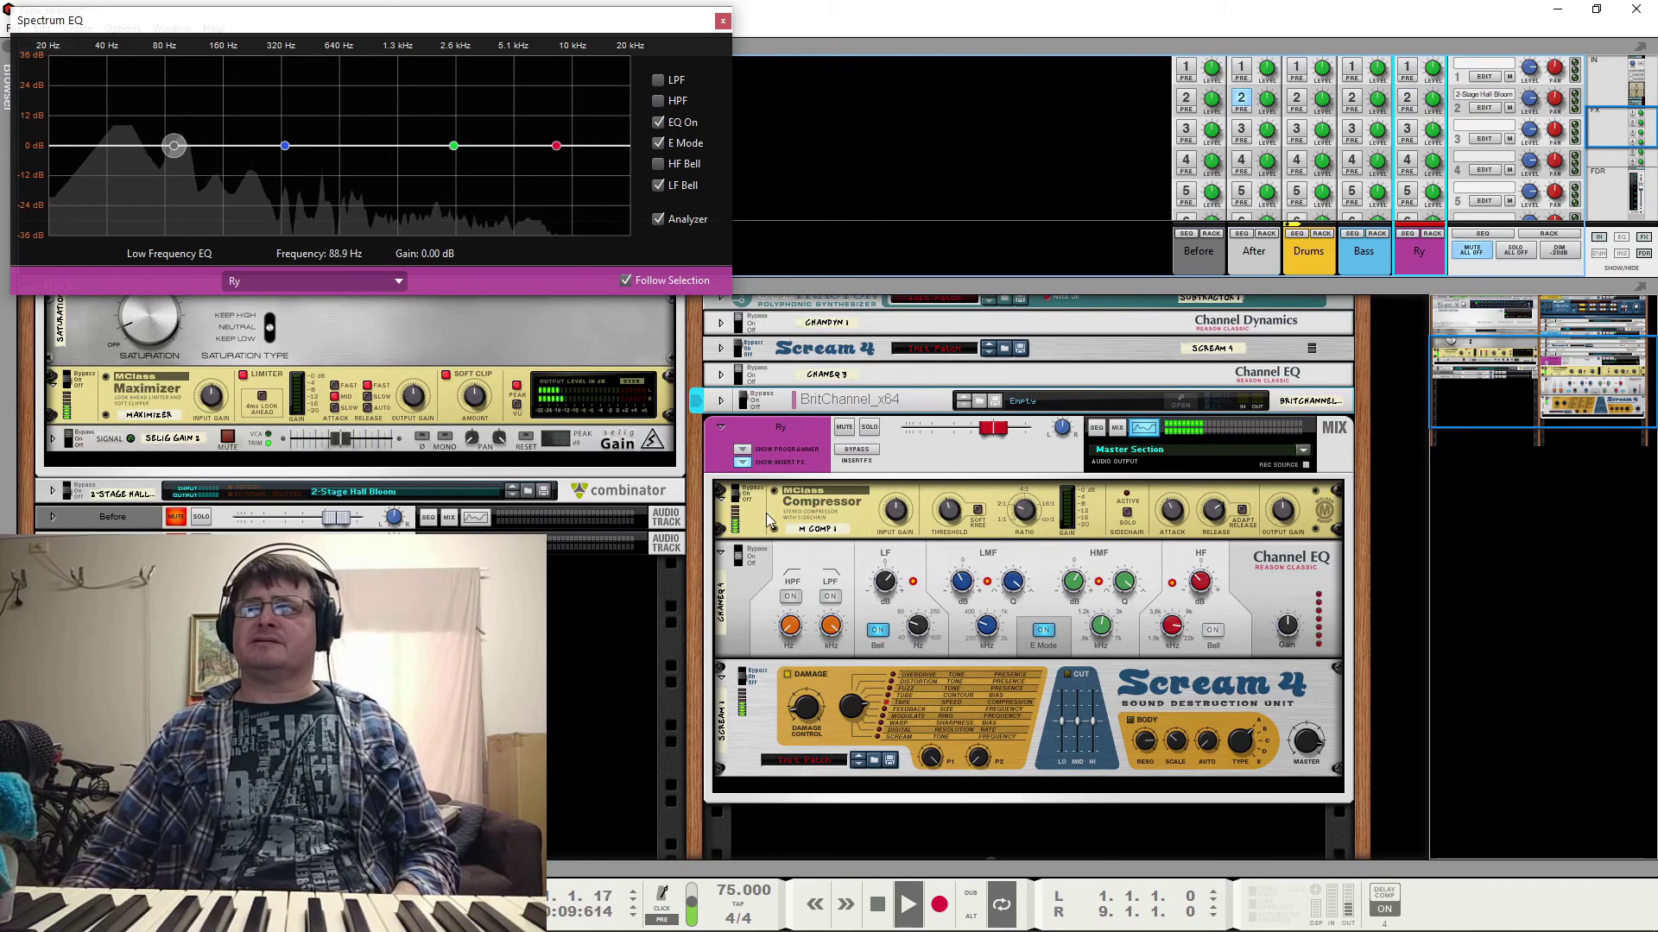
pyautogui.click(854, 451)
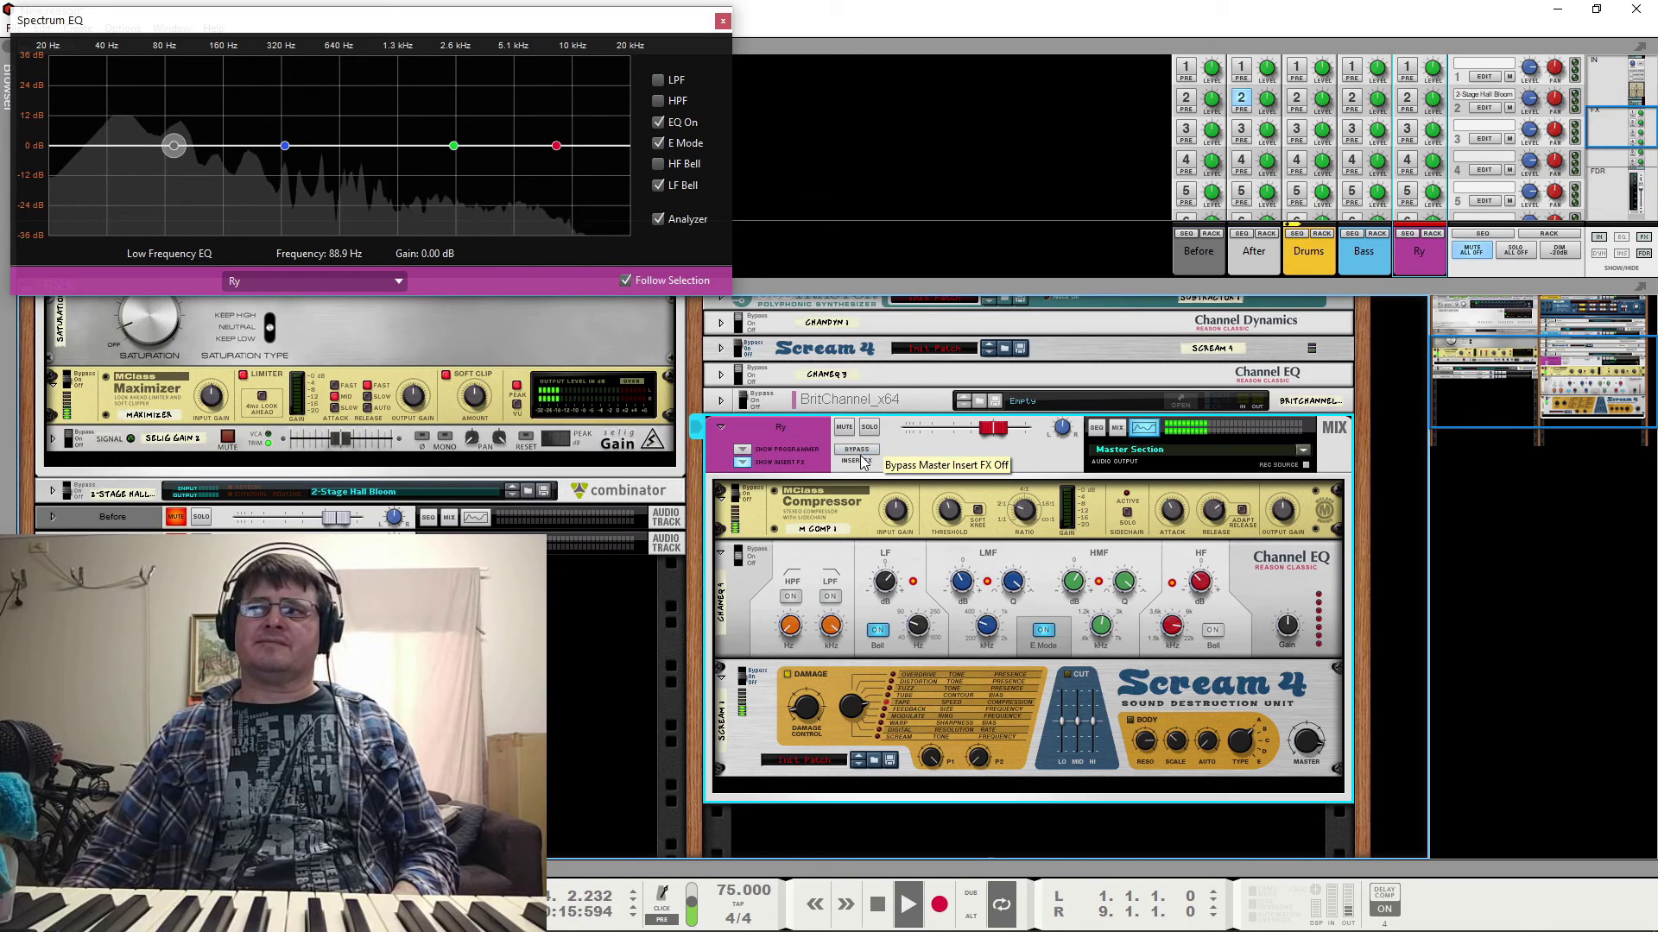
pyautogui.click(854, 452)
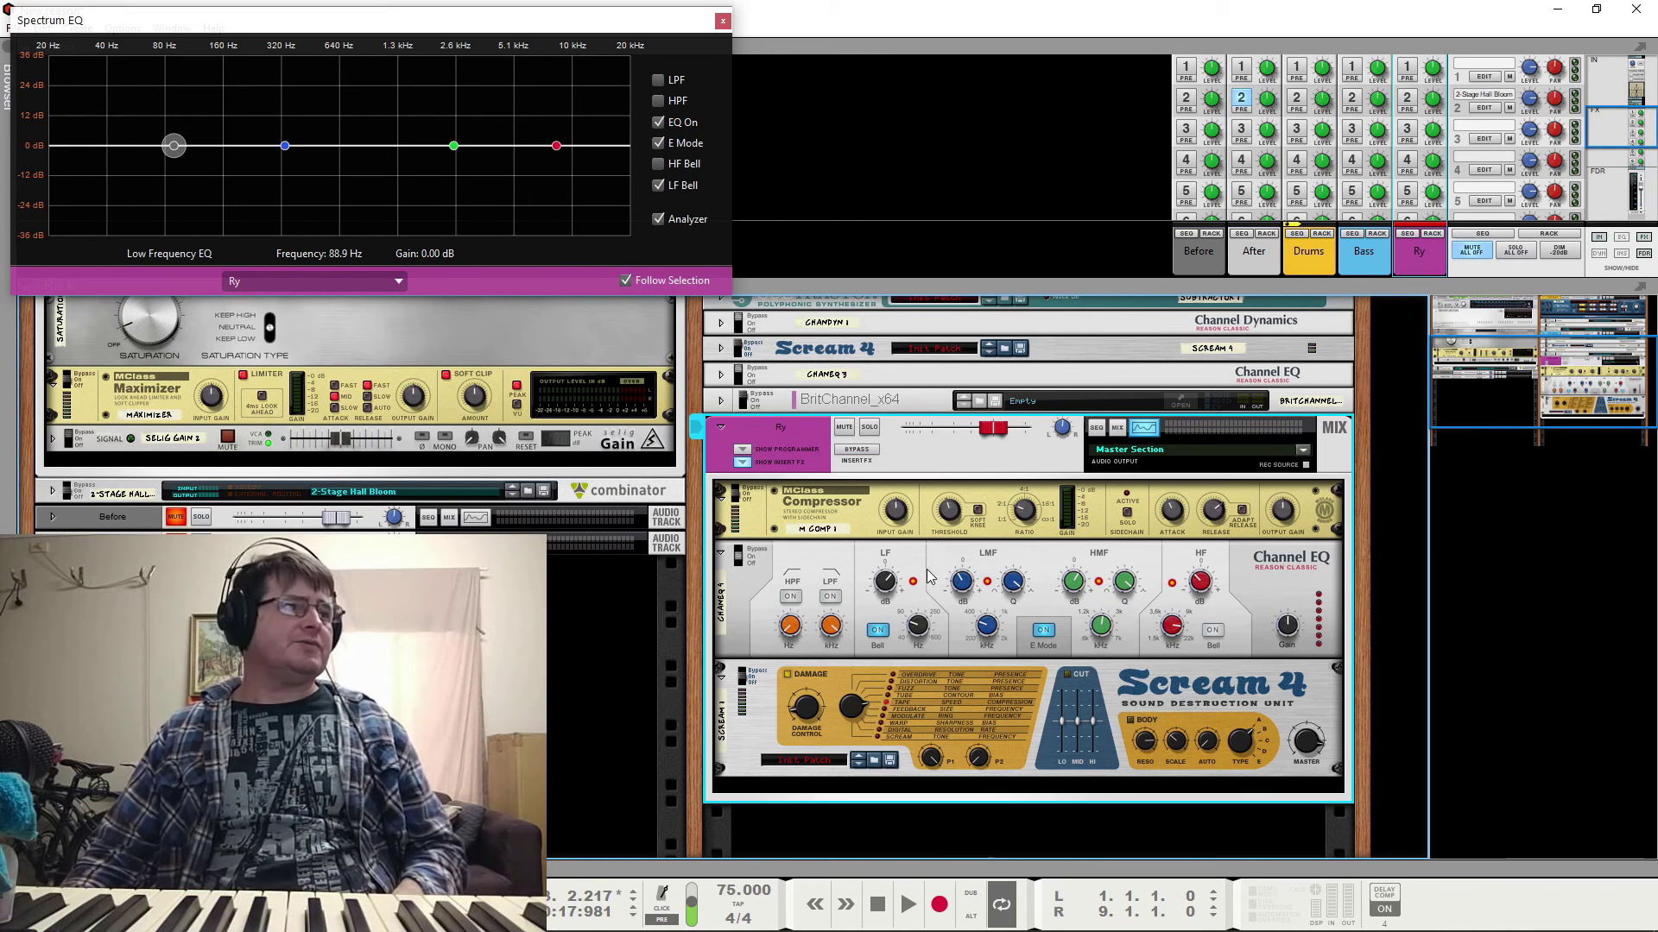
# During playback, set the threshold of Ry's MClass Compressor to -28.1 dB and adjust its ratio
pyautogui.scroll(5, 918, 579)
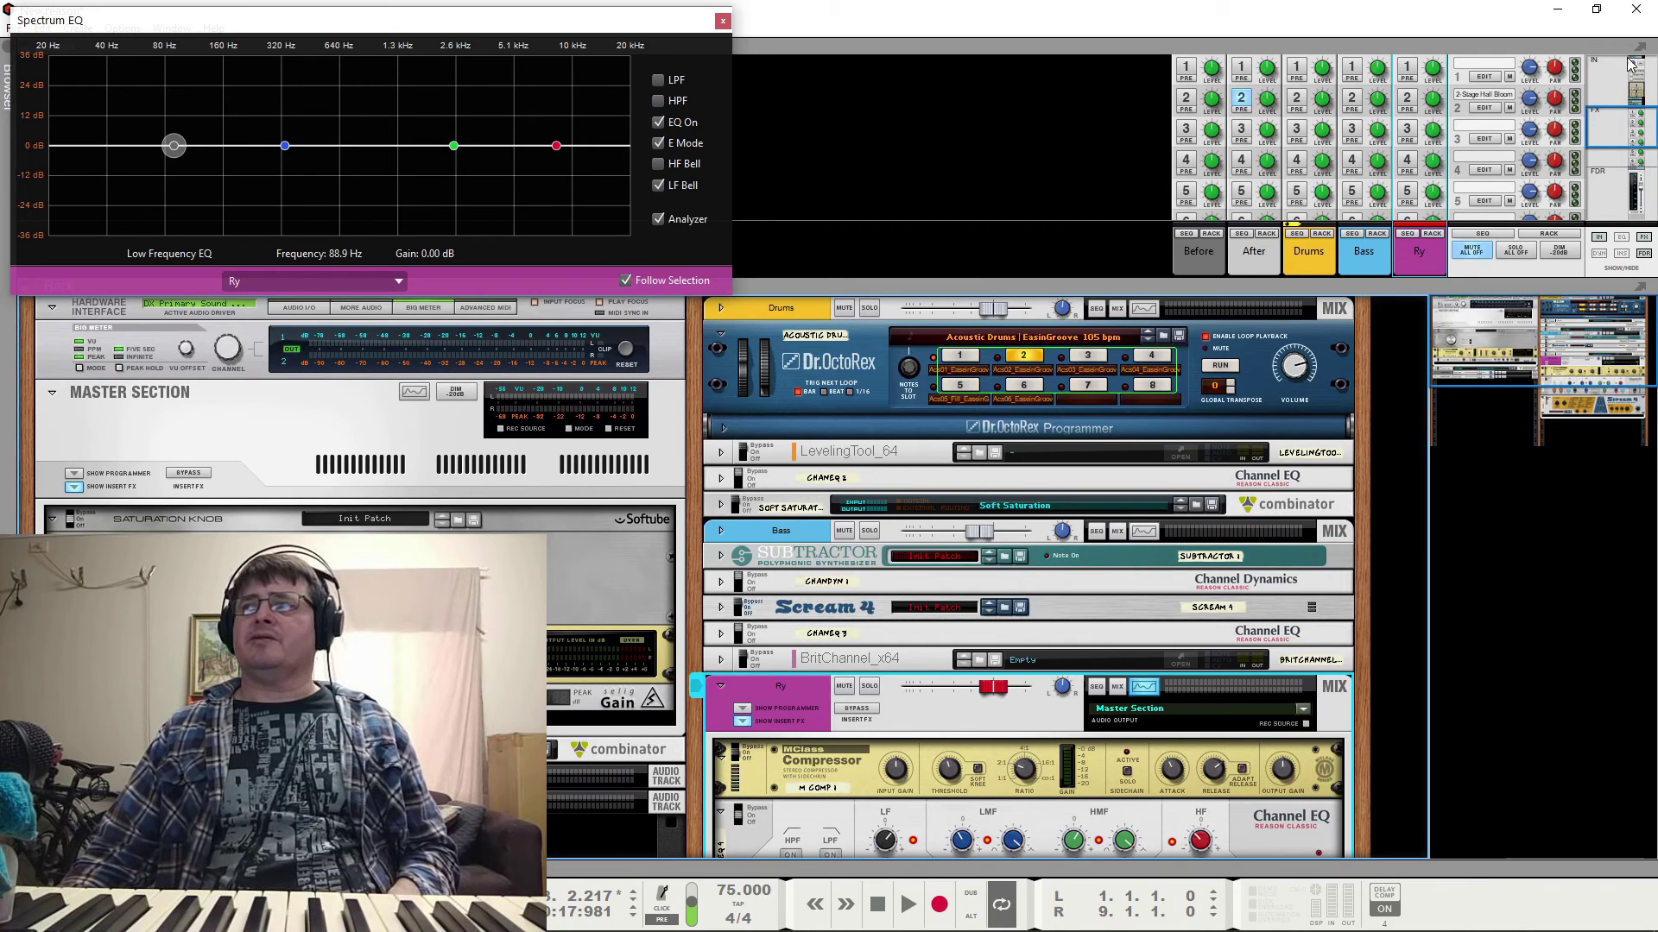
pyautogui.moveTo(1603, 119); pyautogui.dragTo(1649, 194)
pyautogui.scroll(-5, 796, 646)
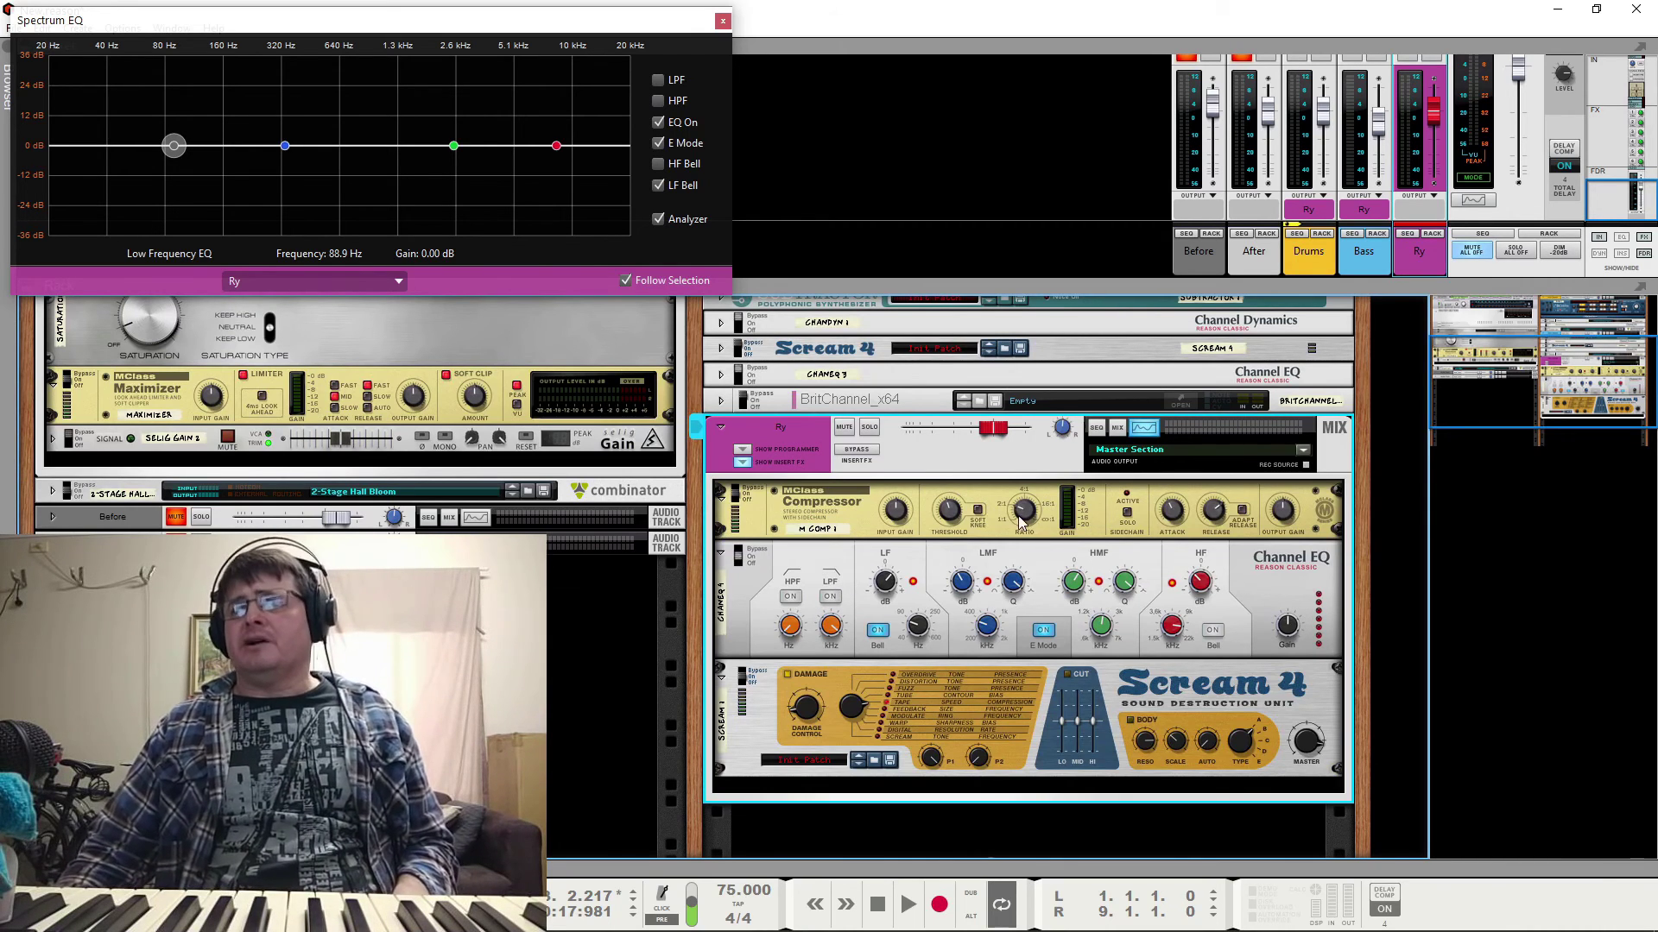
pyautogui.press('space')
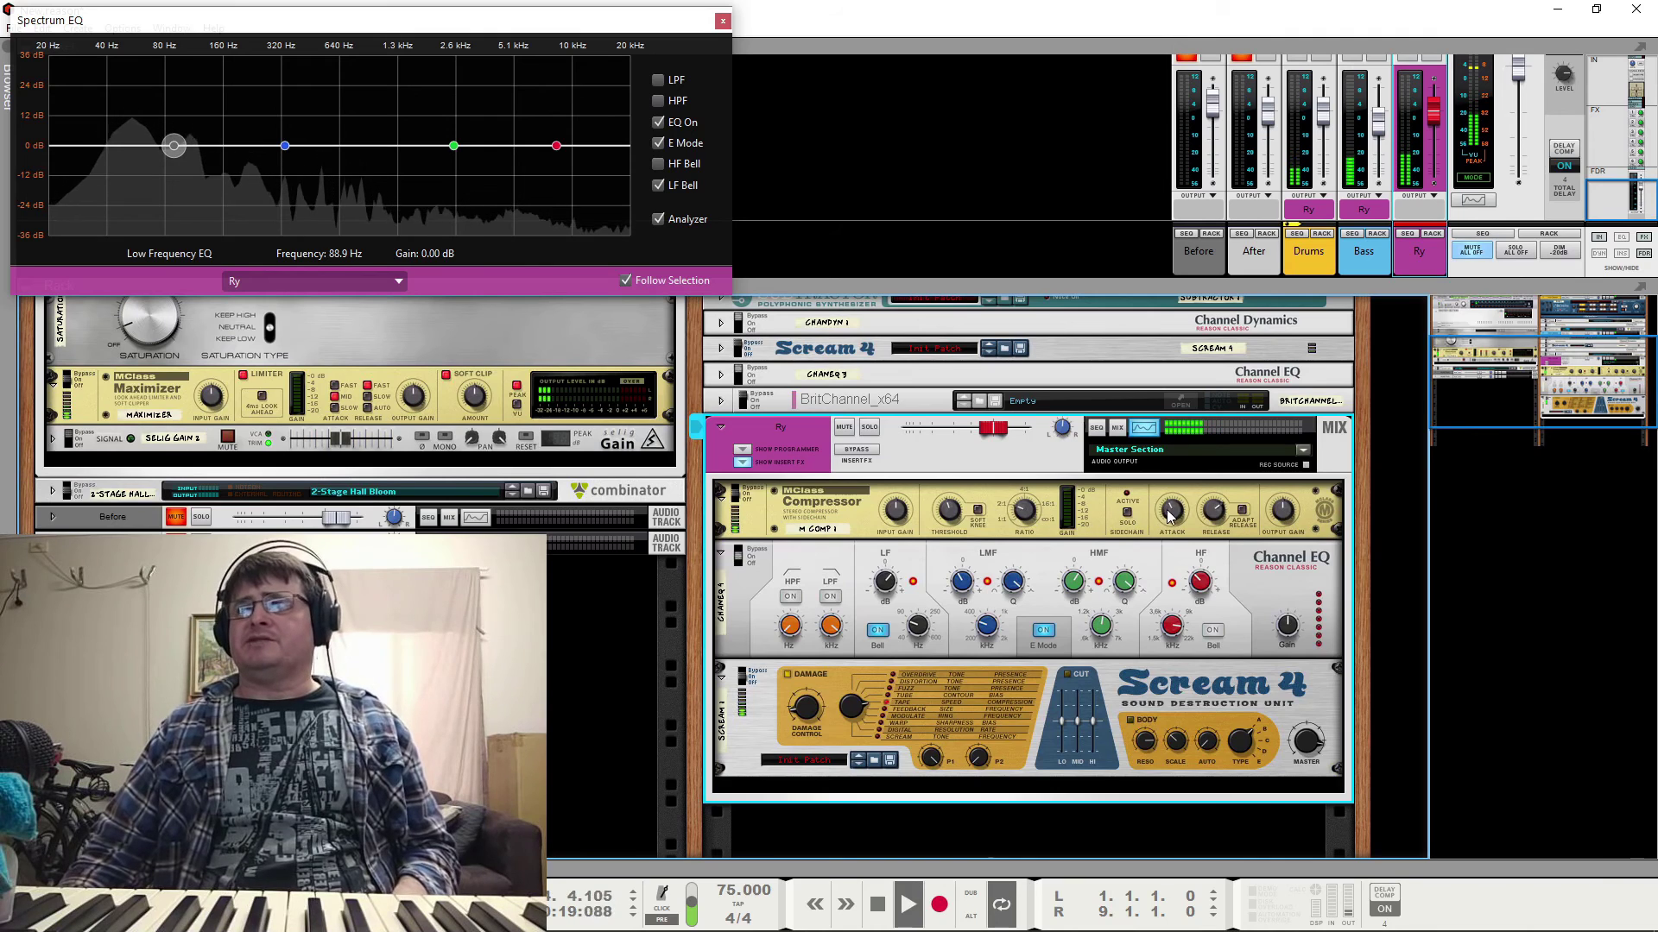
pyautogui.click(1015, 524)
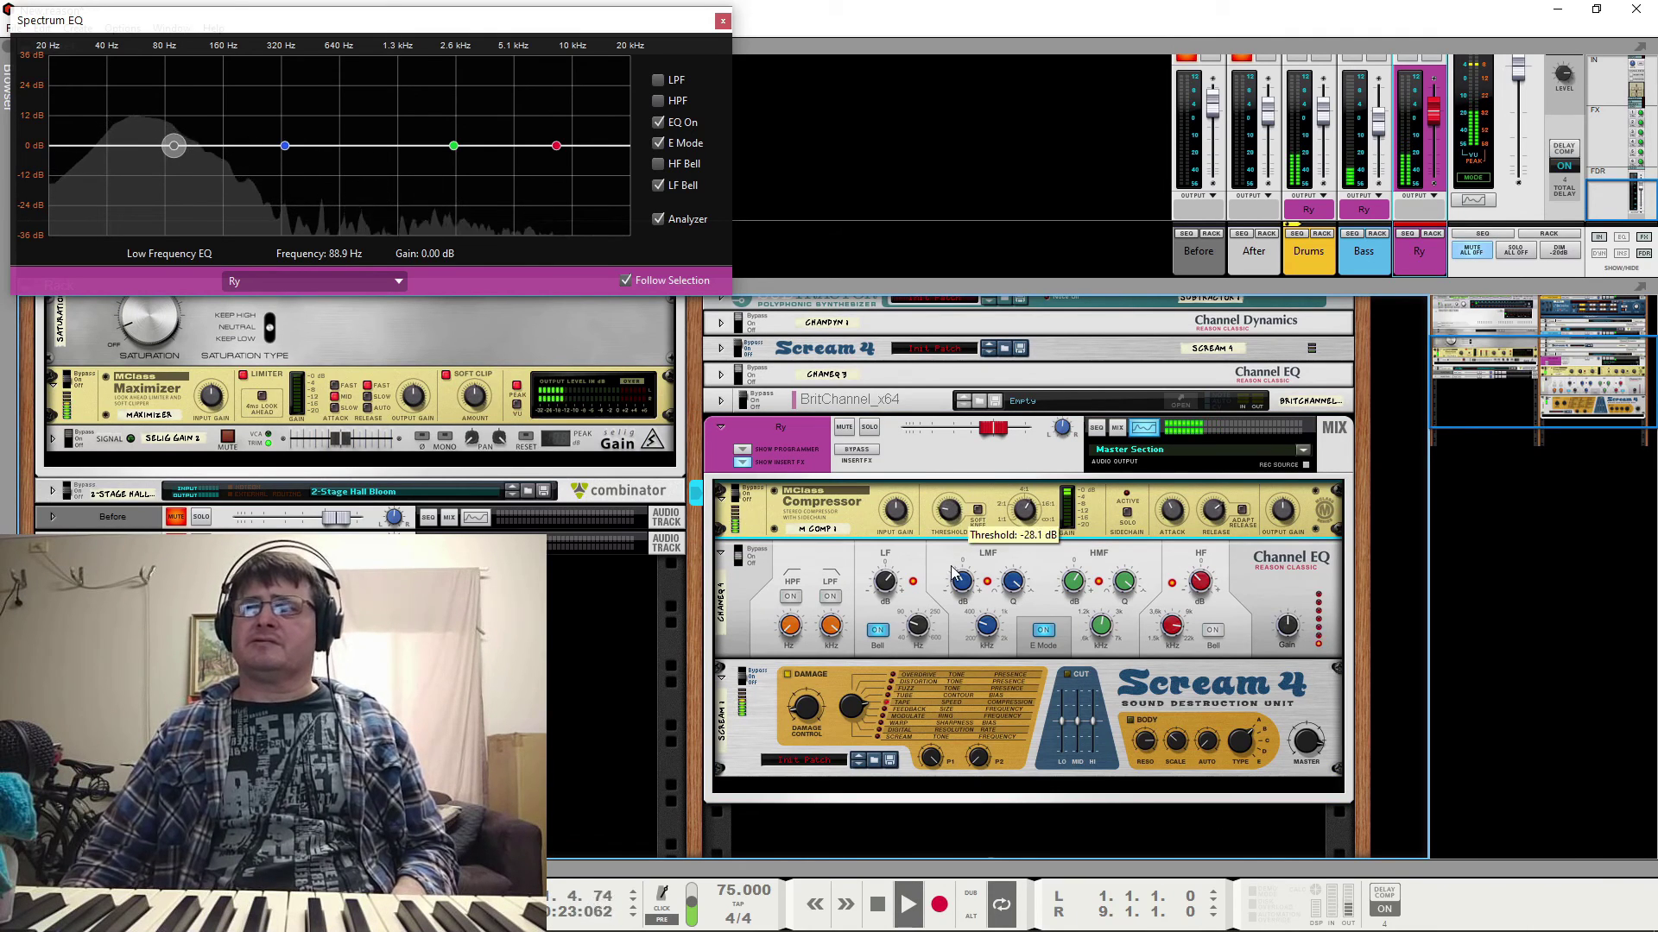
pyautogui.moveTo(1027, 519)
pyautogui.moveTo(1028, 518); pyautogui.dragTo(1035, 510)
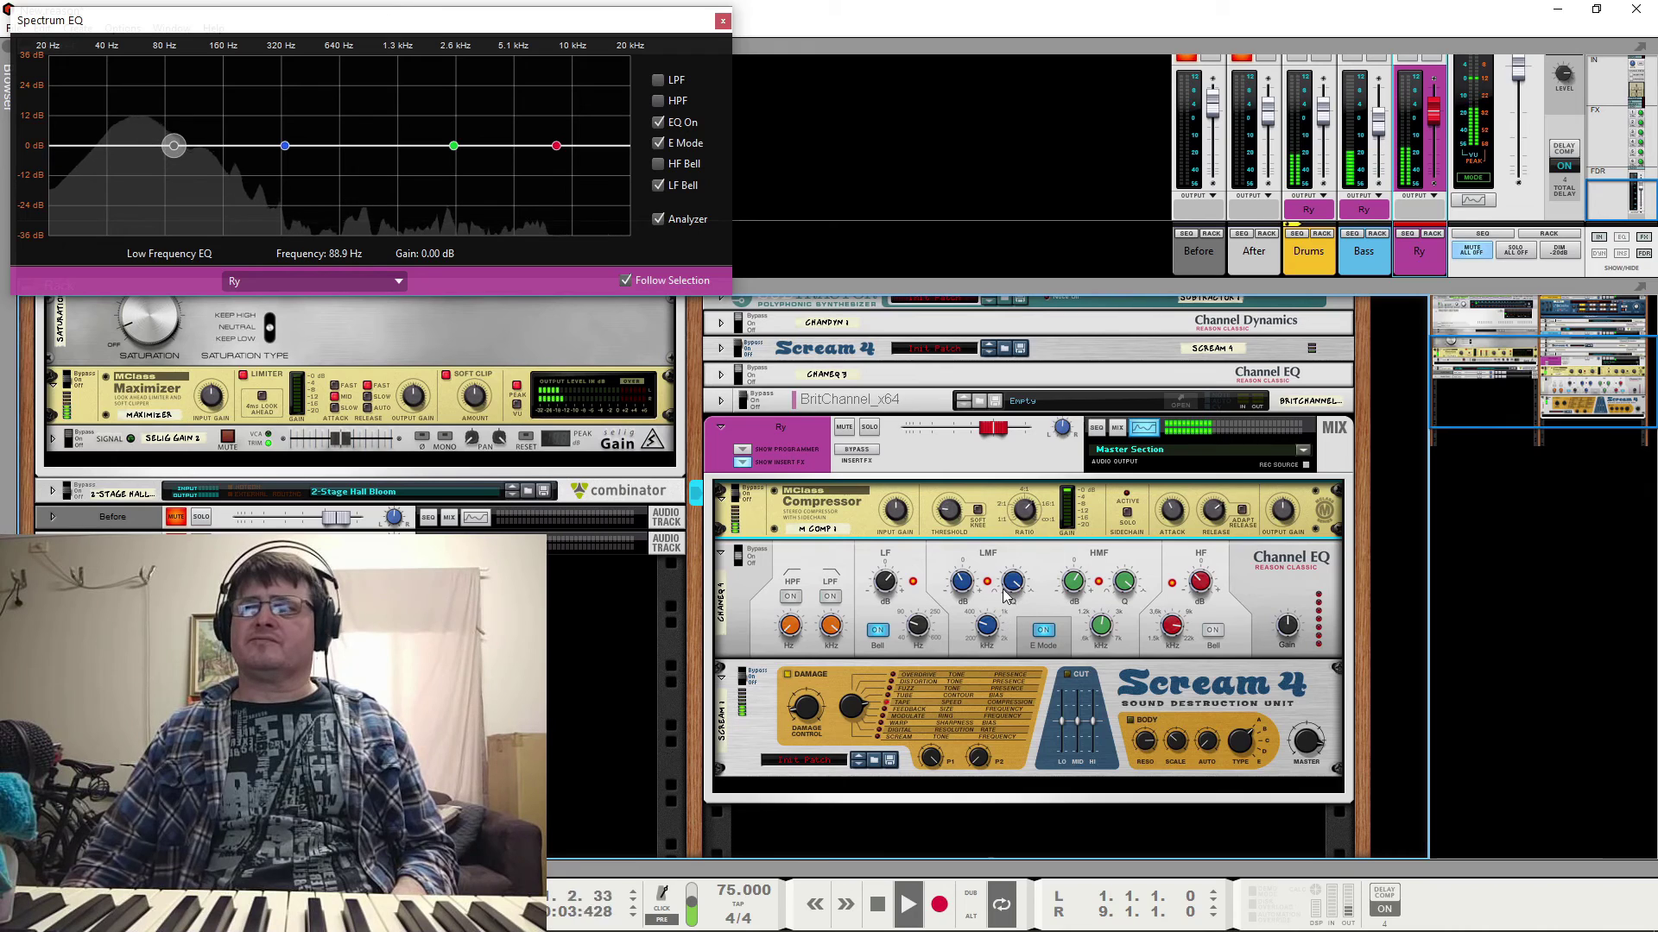
# Adjust the LMF and HF bands of Ry's Channel EQ and switch Ry's FX send 2 on during playback
pyautogui.moveTo(970, 593); pyautogui.dragTo(993, 642)
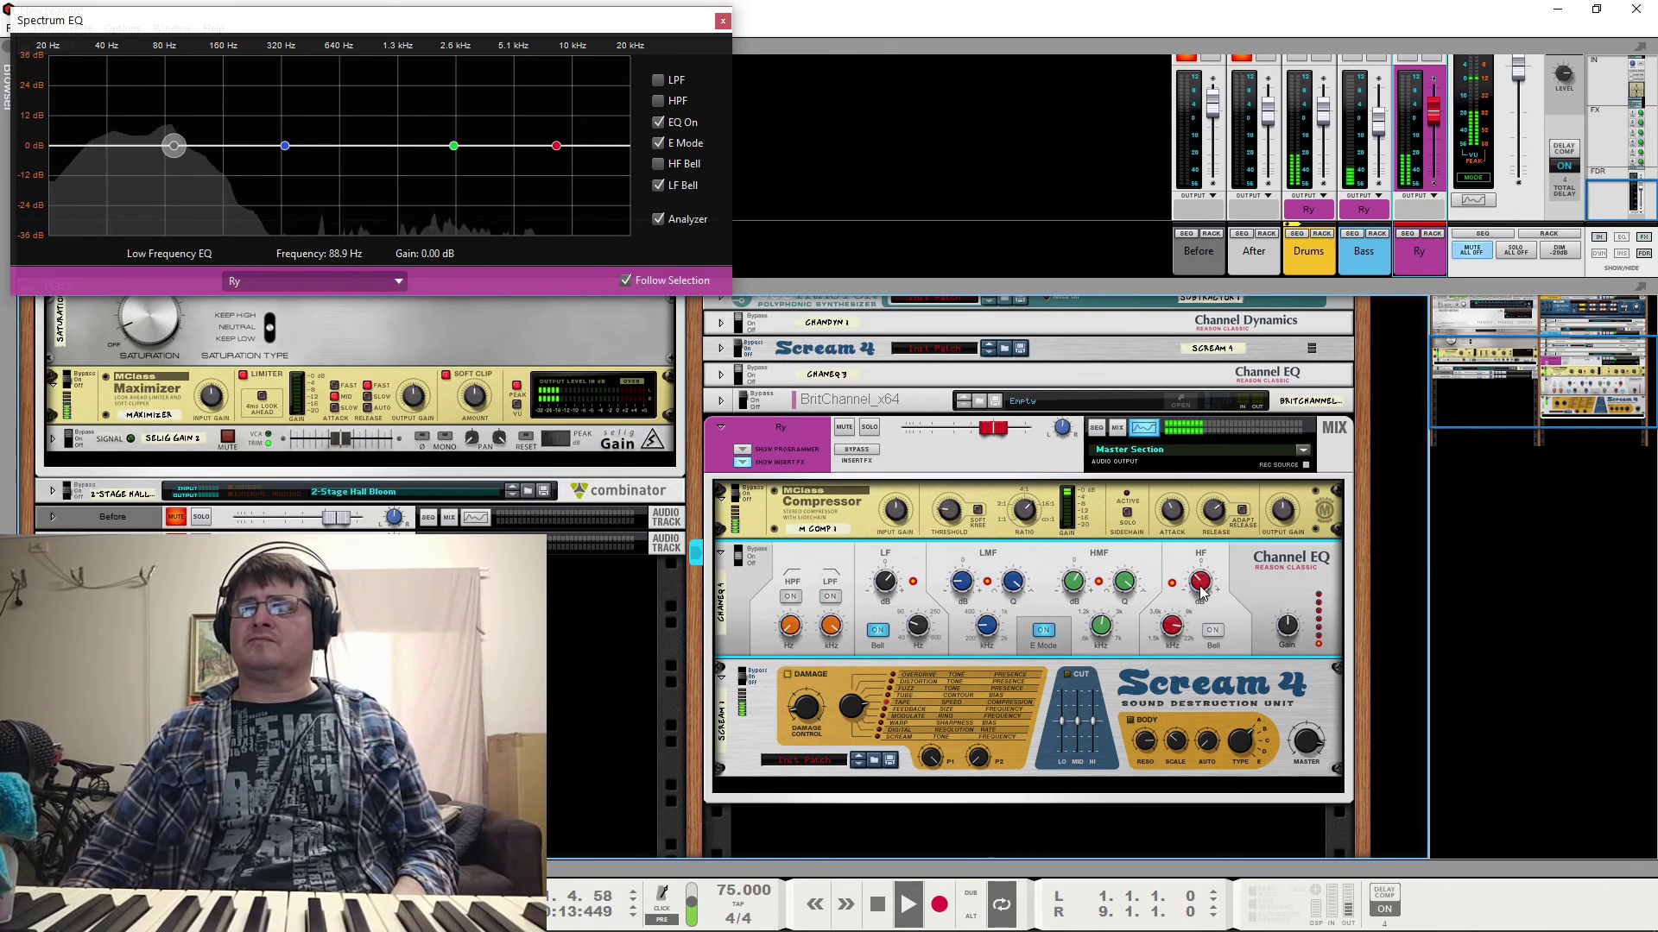
pyautogui.moveTo(1205, 625); pyautogui.dragTo(1207, 607)
pyautogui.scroll(3, 1422, 89)
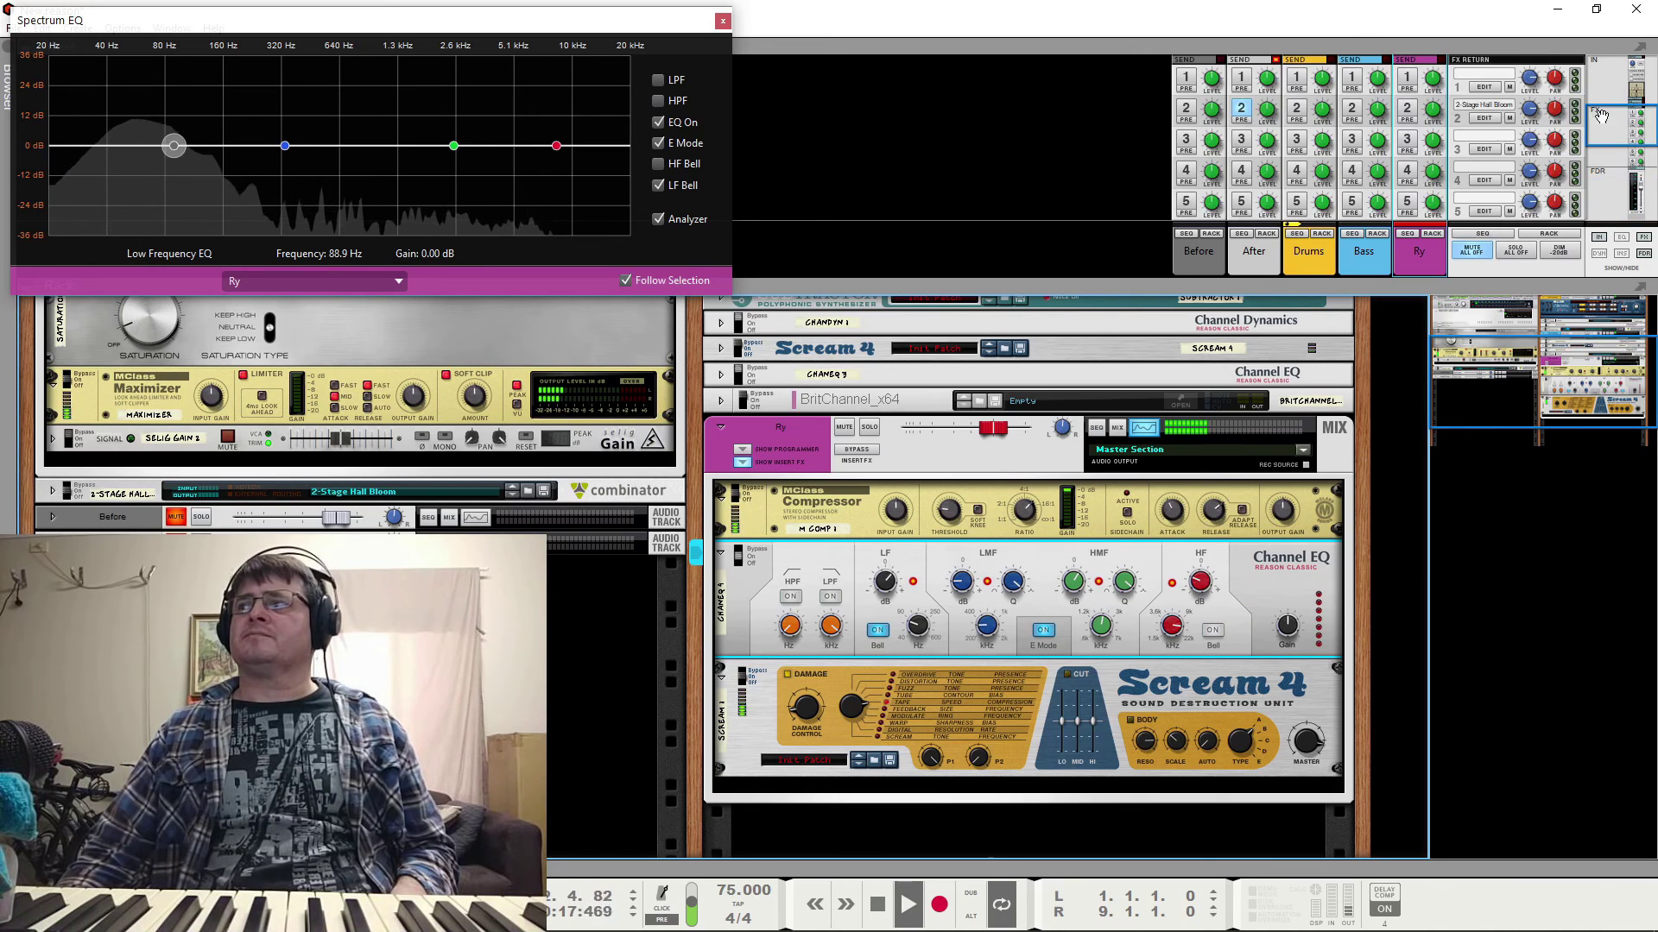
pyautogui.click(1407, 110)
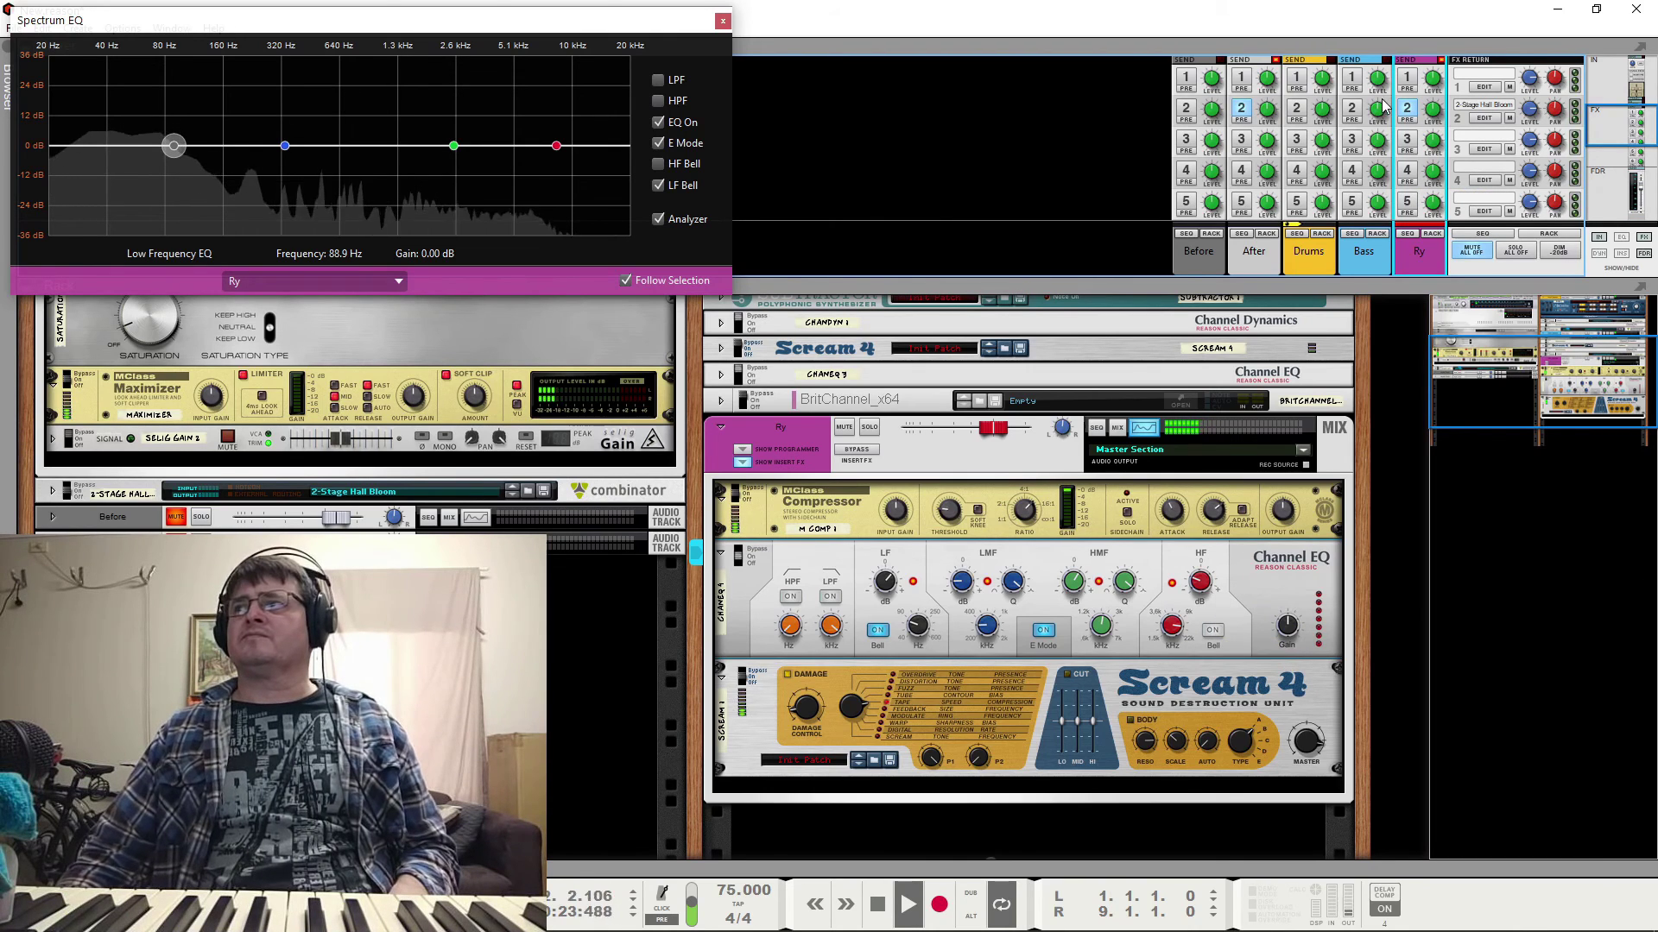
pyautogui.press('space')
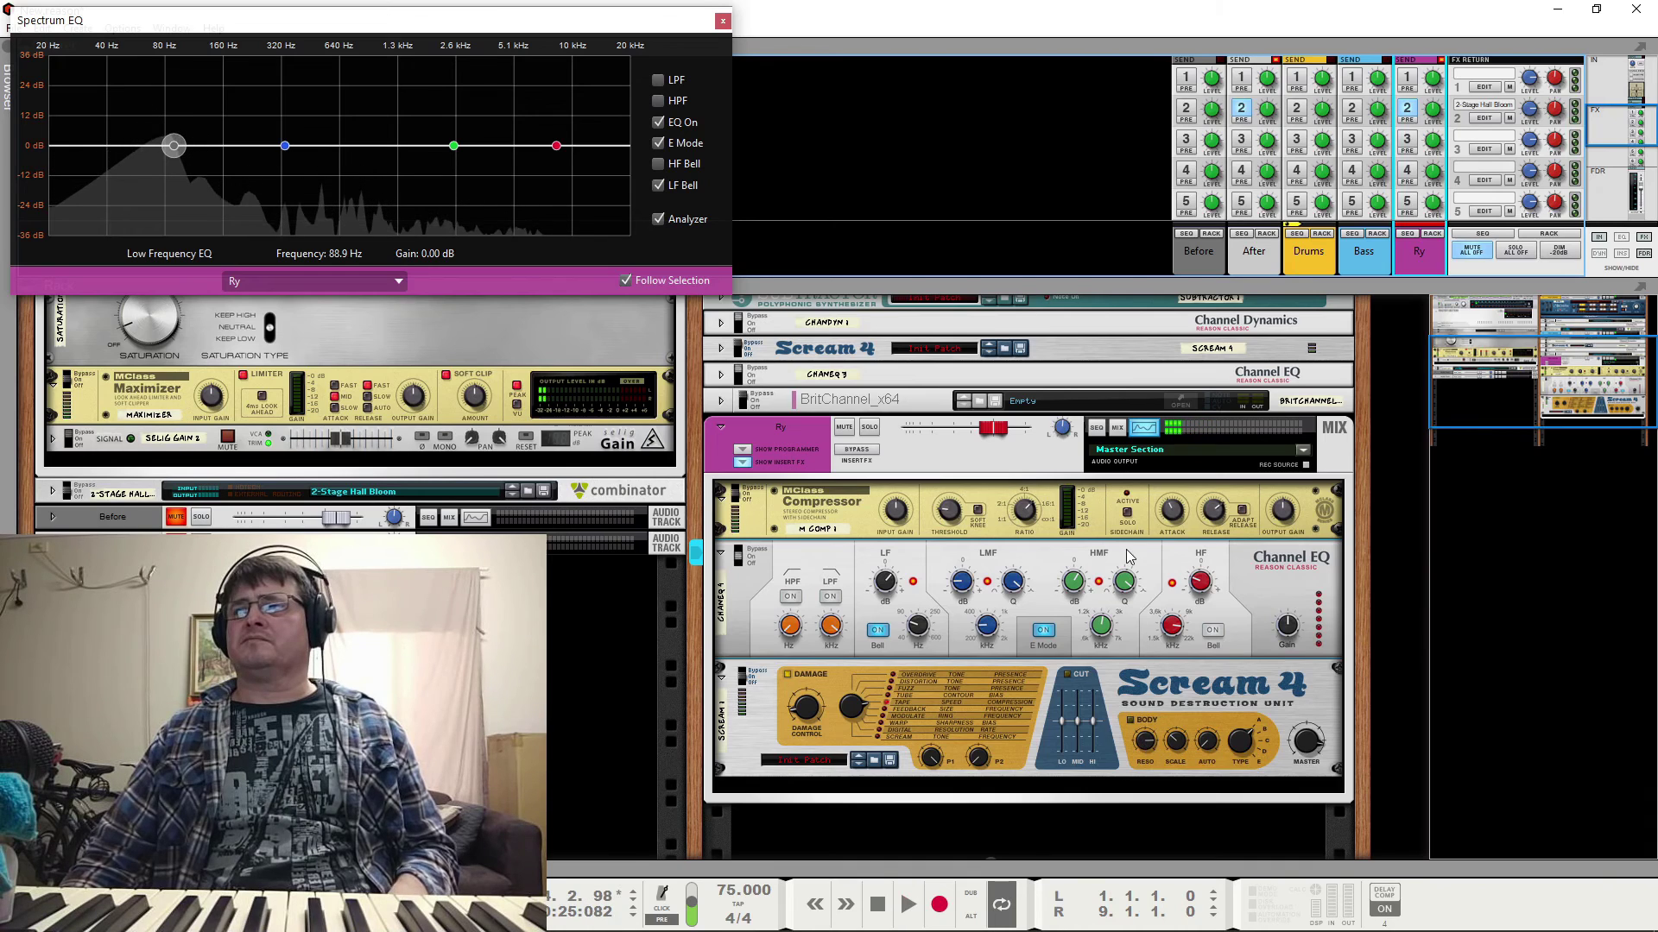
# Set the HMF gain of Ry's Channel EQ to 1.25 dB and play the mix to hear it
pyautogui.click(1075, 590)
pyautogui.press('space')
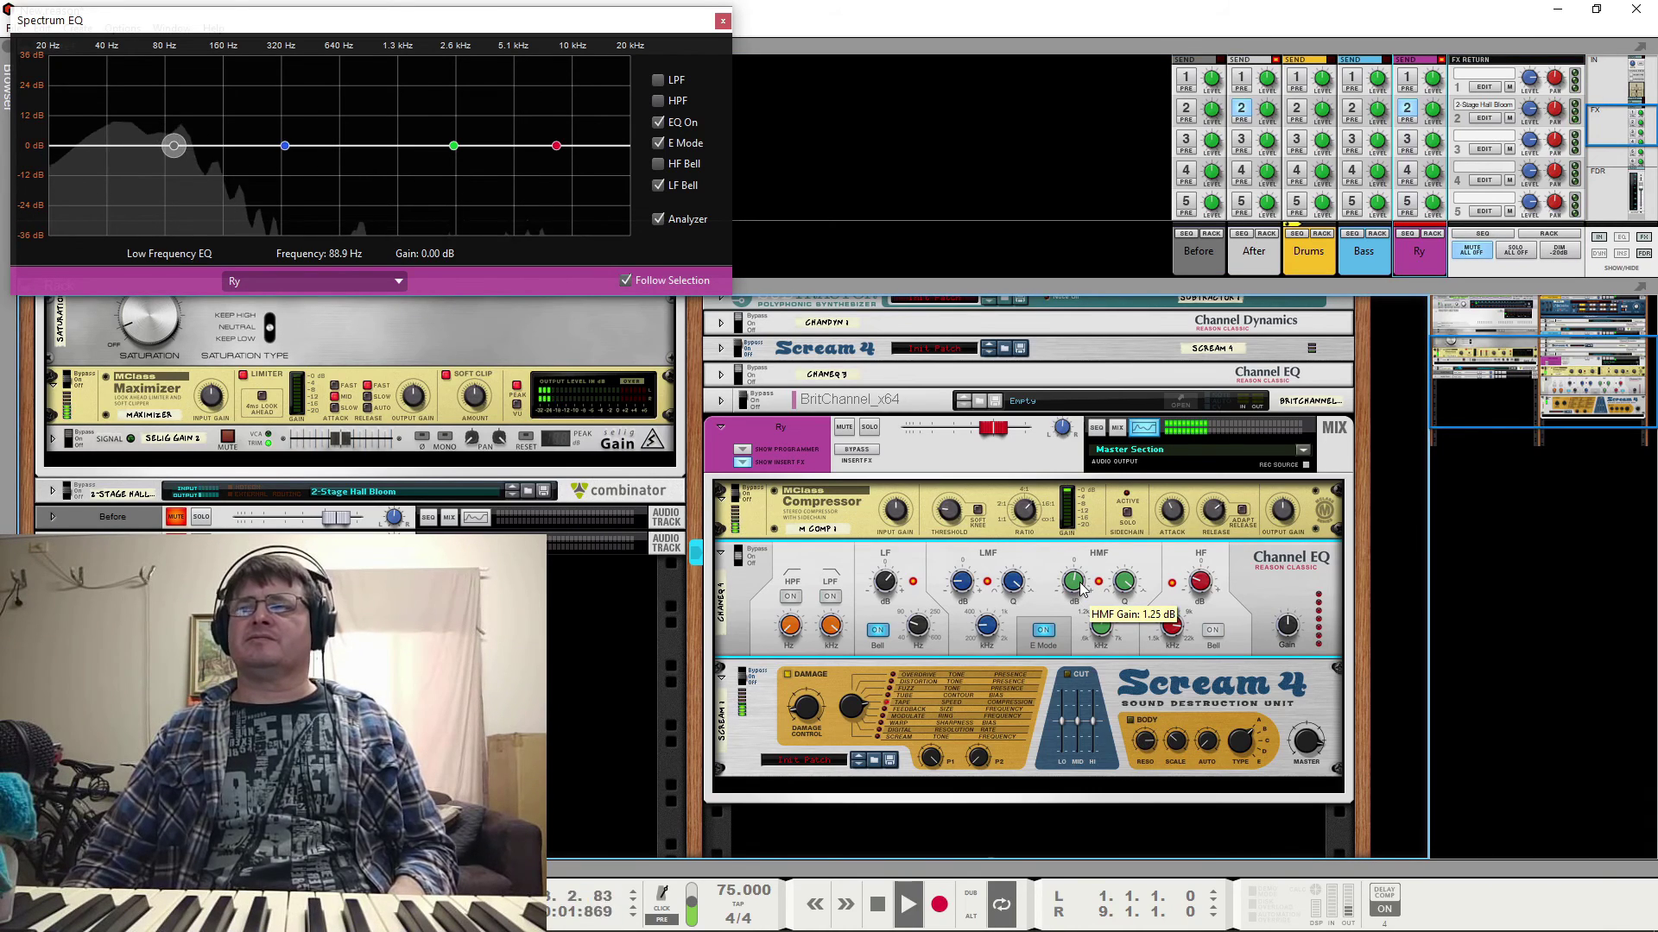
pyautogui.press('space')
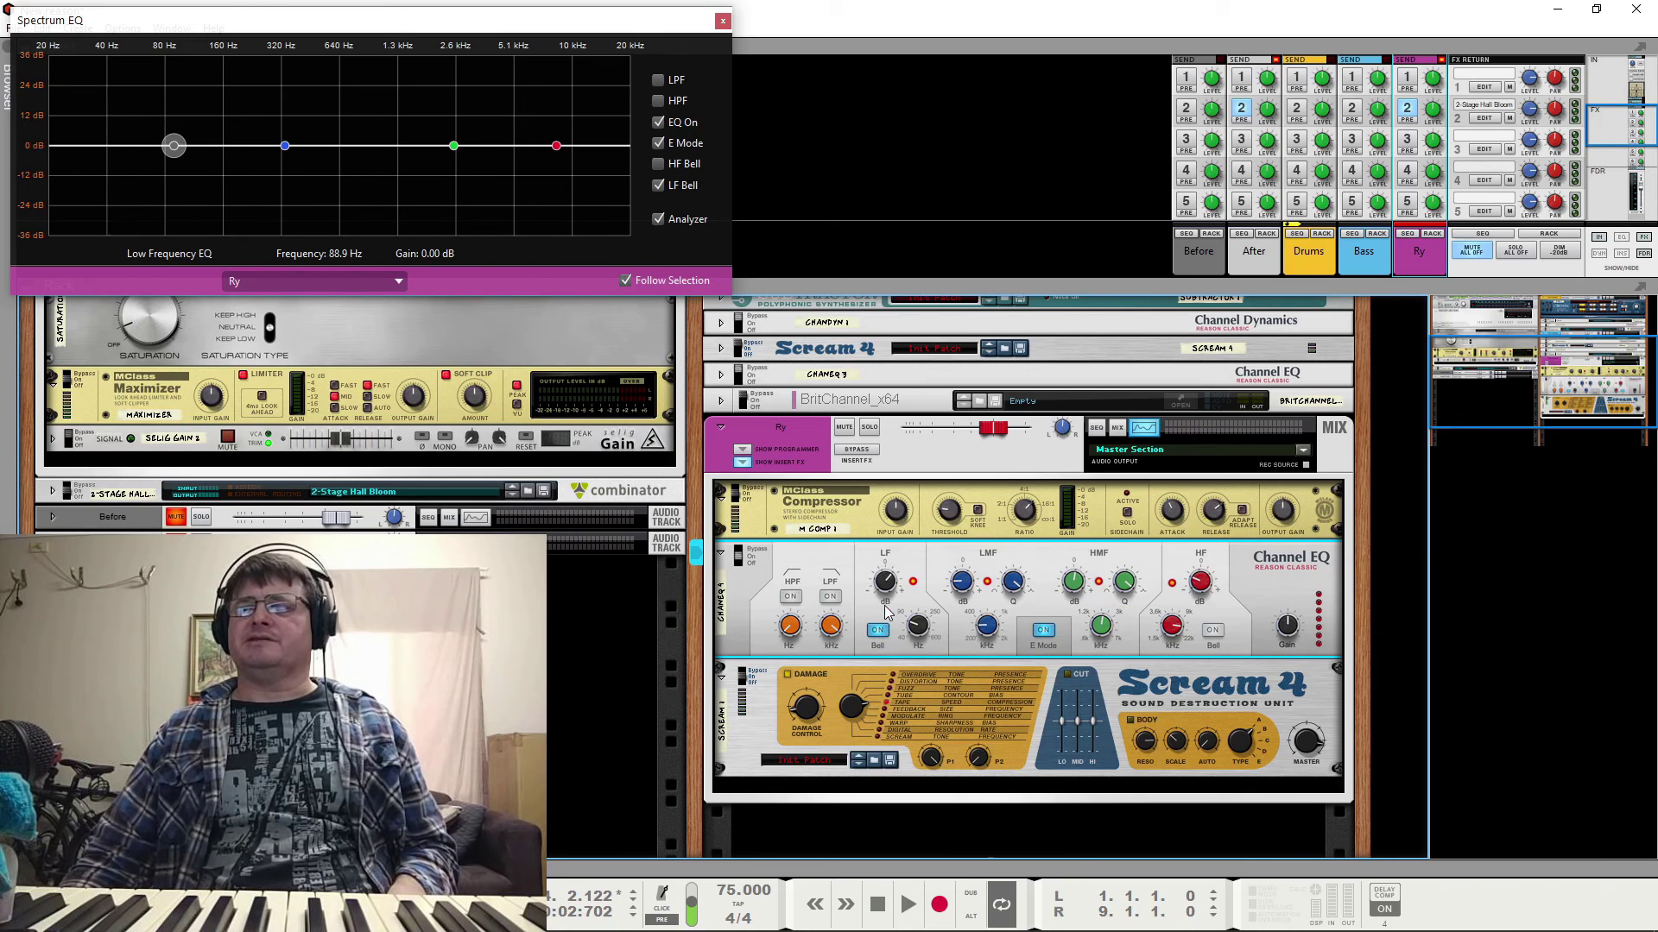
pyautogui.press('space')
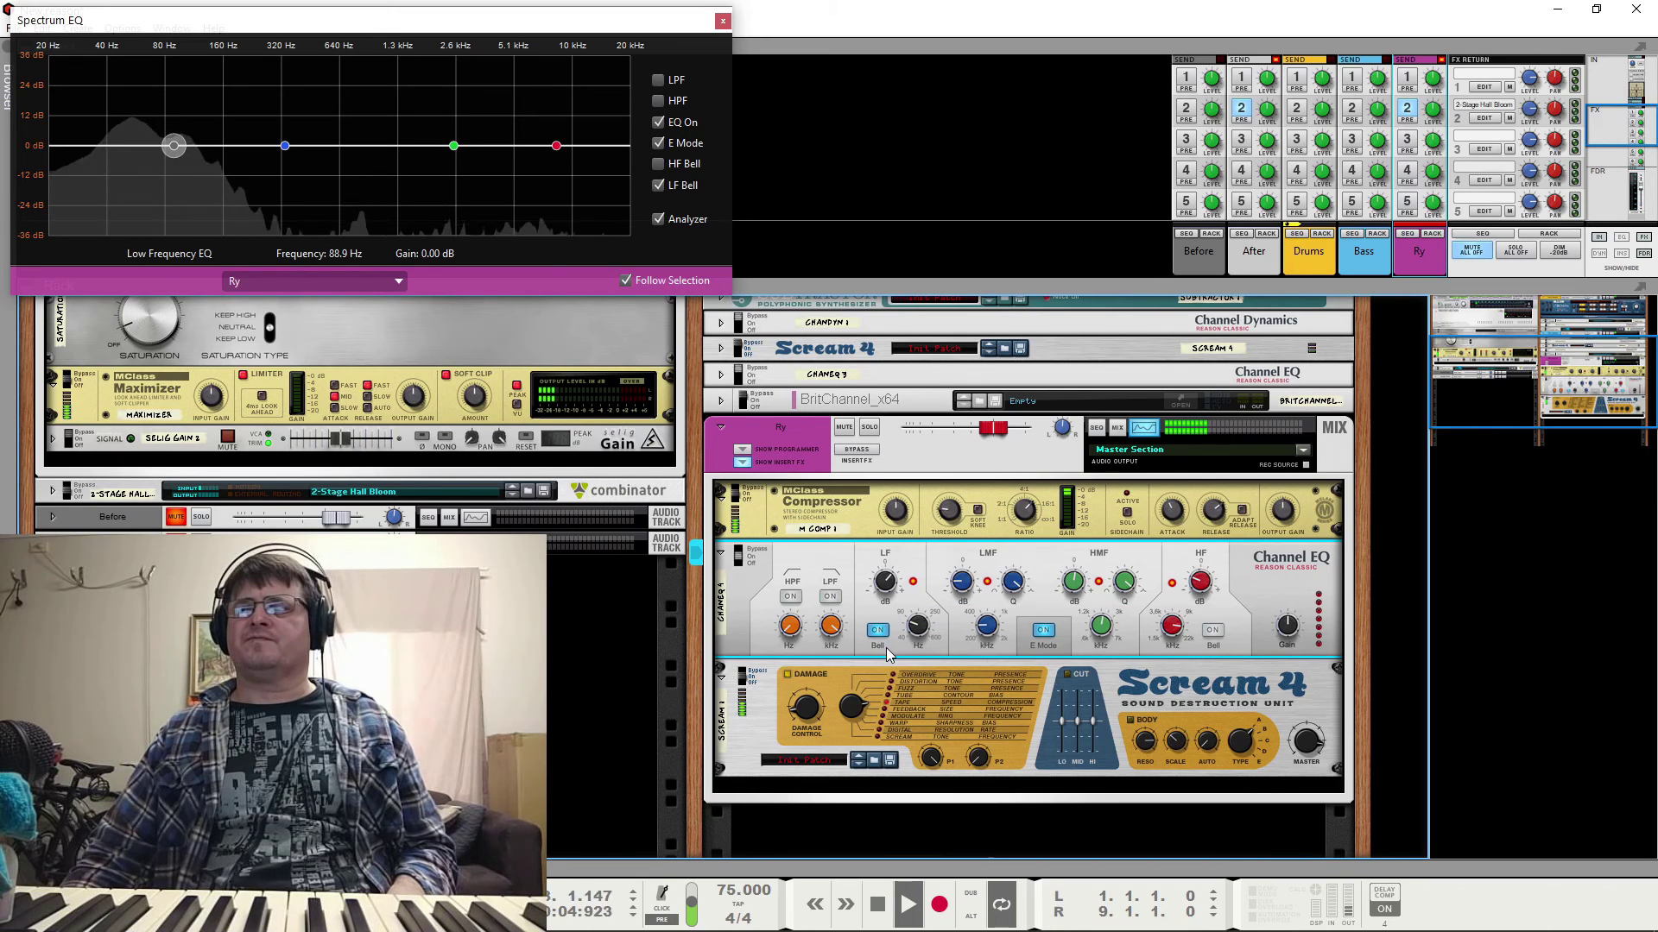
pyautogui.press('space')
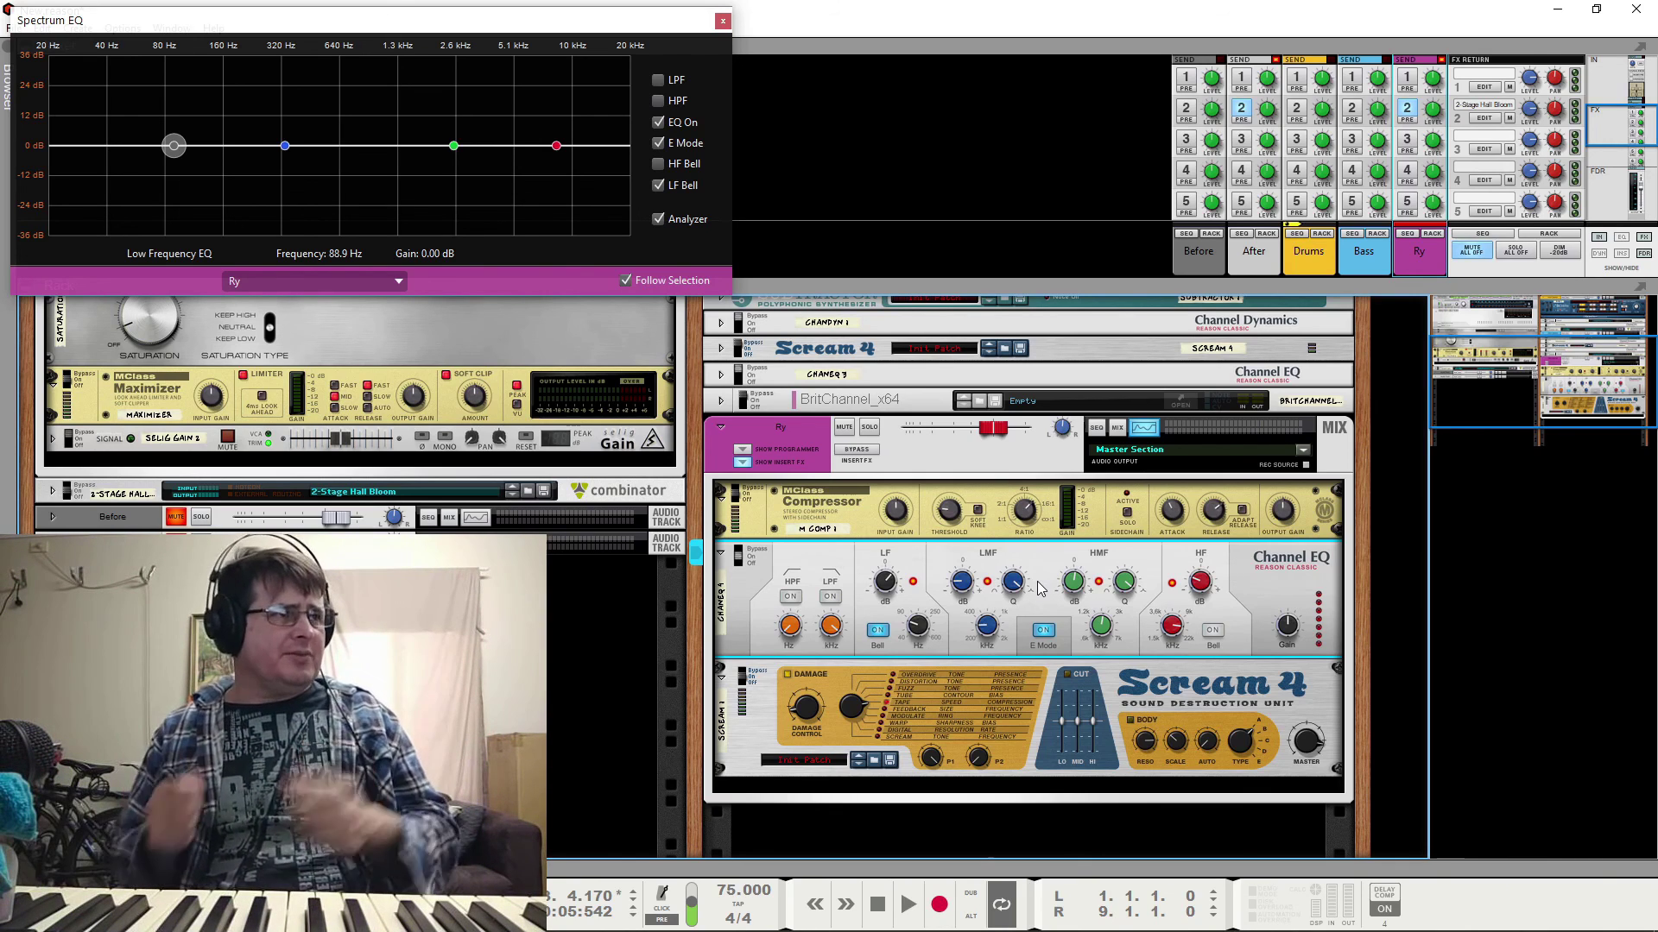
# Unfold the Channel EQ on the drums channel
pyautogui.scroll(3, 883, 474)
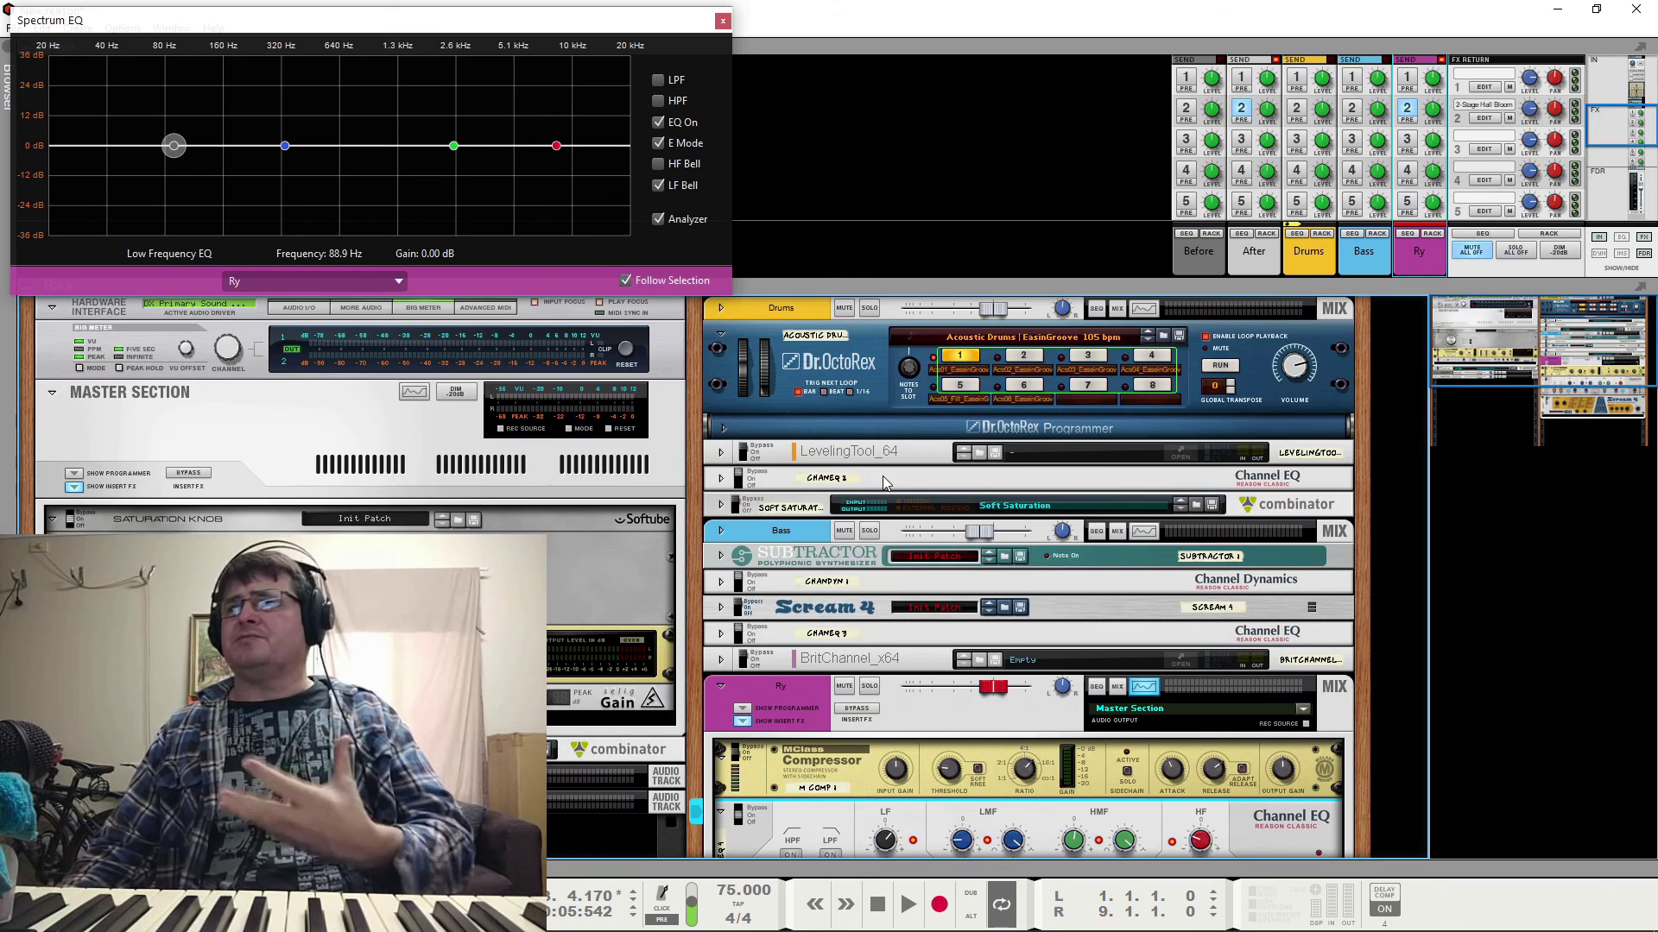
pyautogui.click(719, 481)
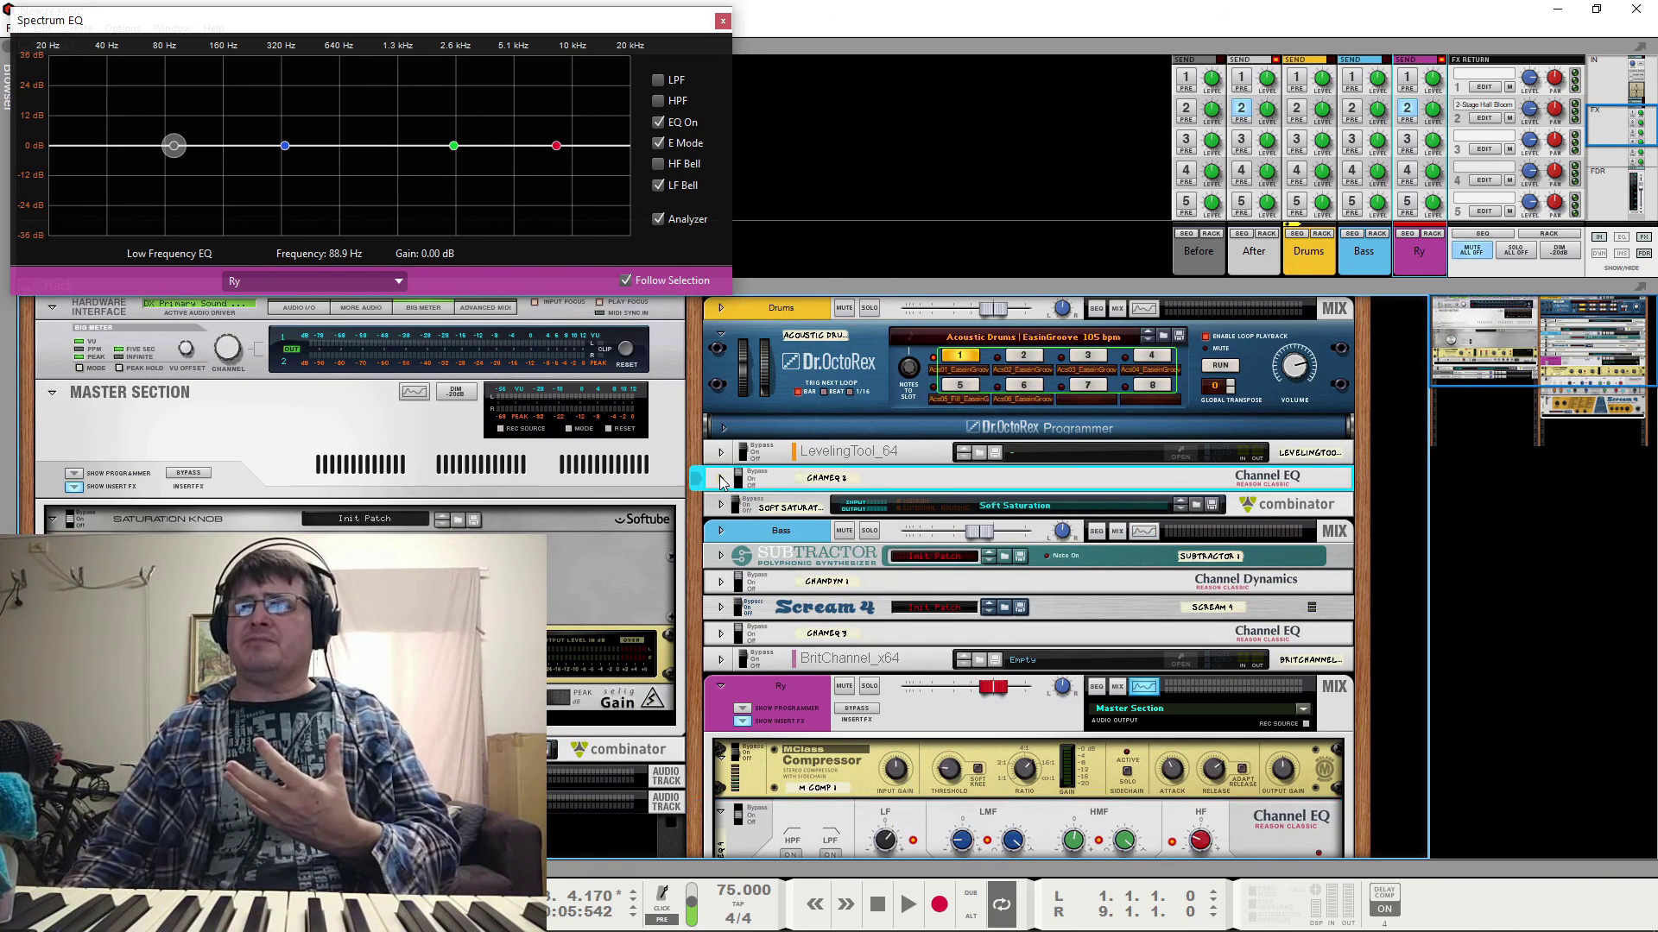